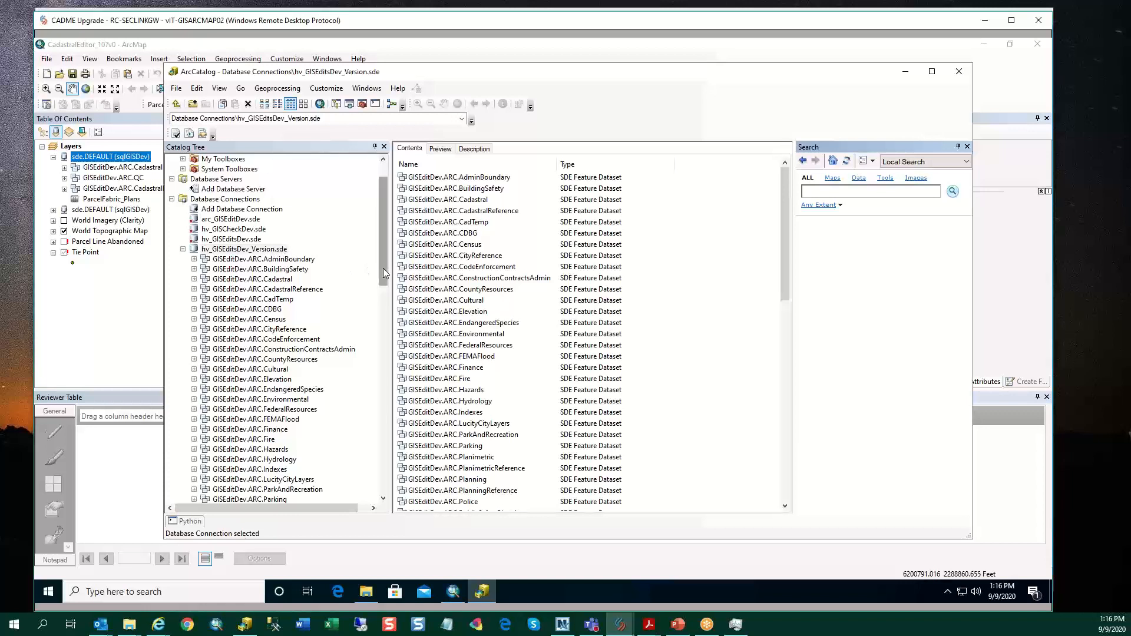
- Add the cadLotInfoLine and cadLotInfoPoint feature classes from the GISEditDev.ARC.Cadastral dataset to the map and list its layers by drawing order
drag(383, 268, 384, 298)
click(288, 220)
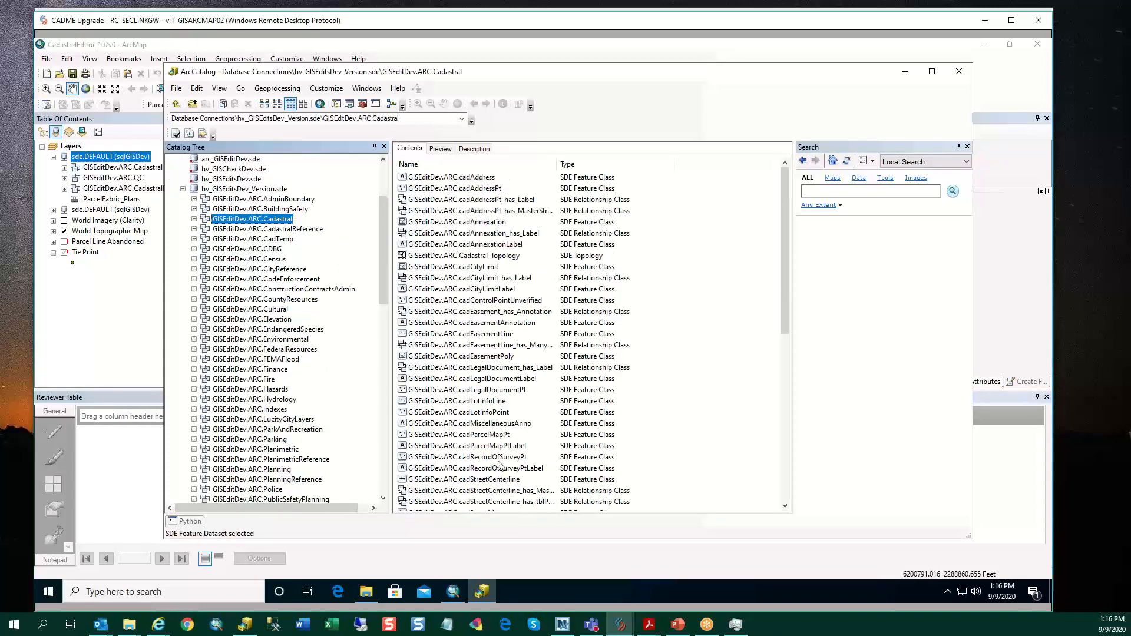
click(498, 413)
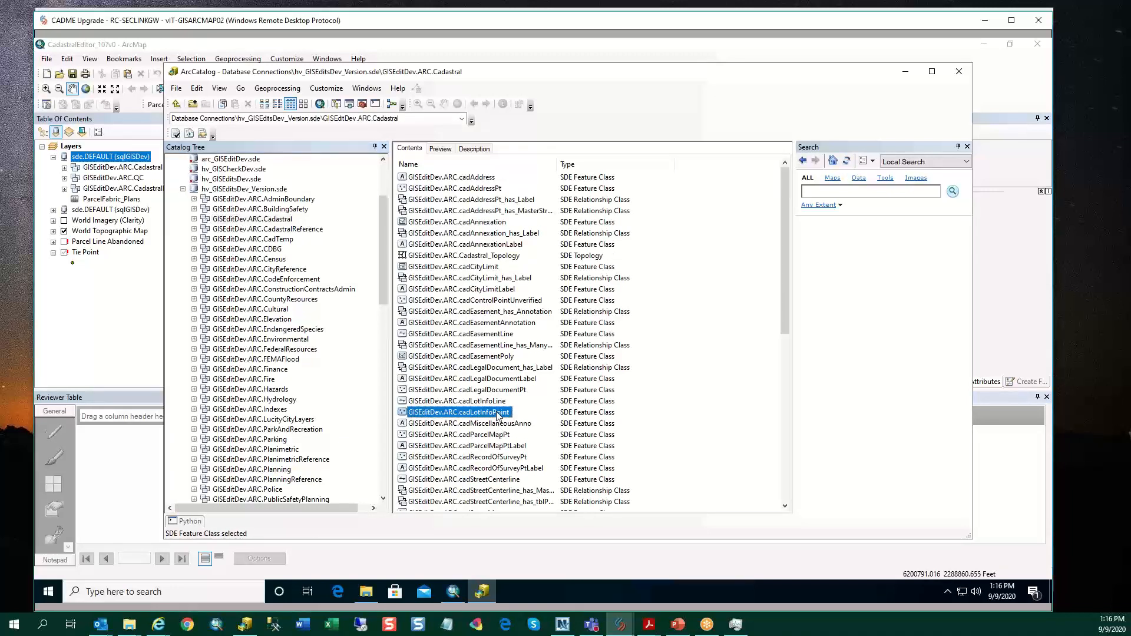
ctrl+click(496, 402)
drag(495, 413, 99, 280)
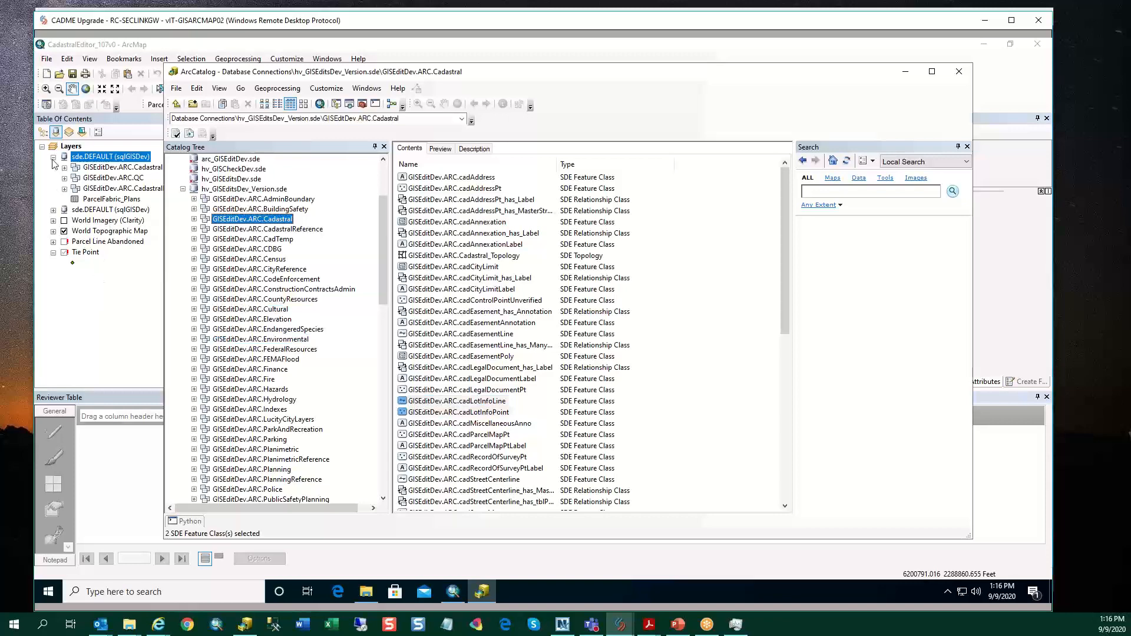
drag(41, 134, 340, 300)
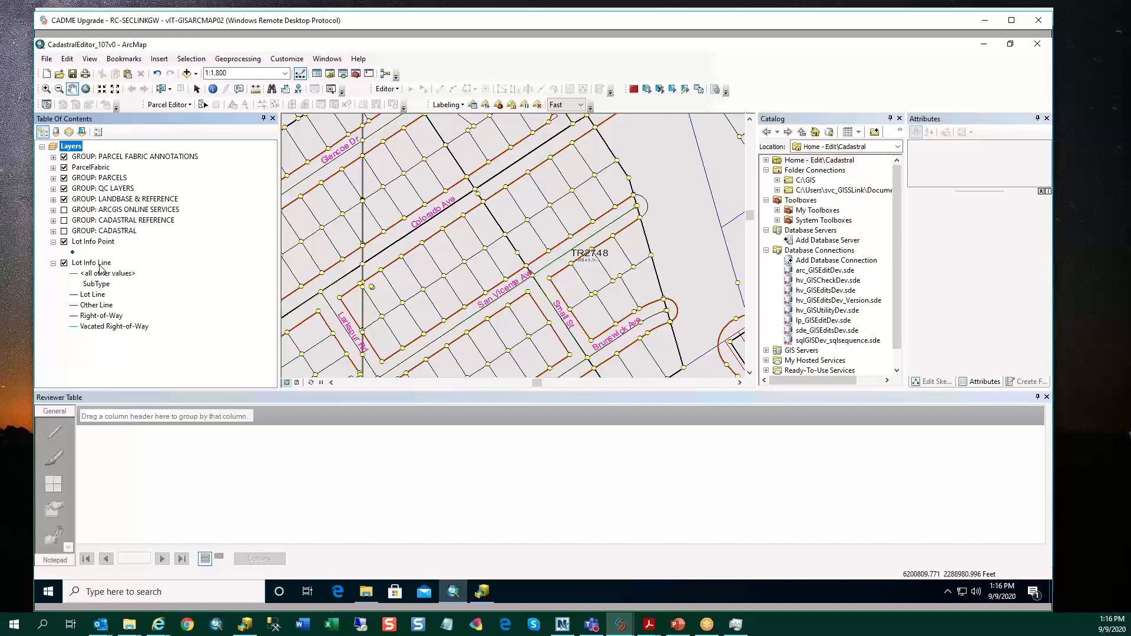
- Open the Lot Info Point layer's attribute table and close the Reviewer Table
right_click(97, 242)
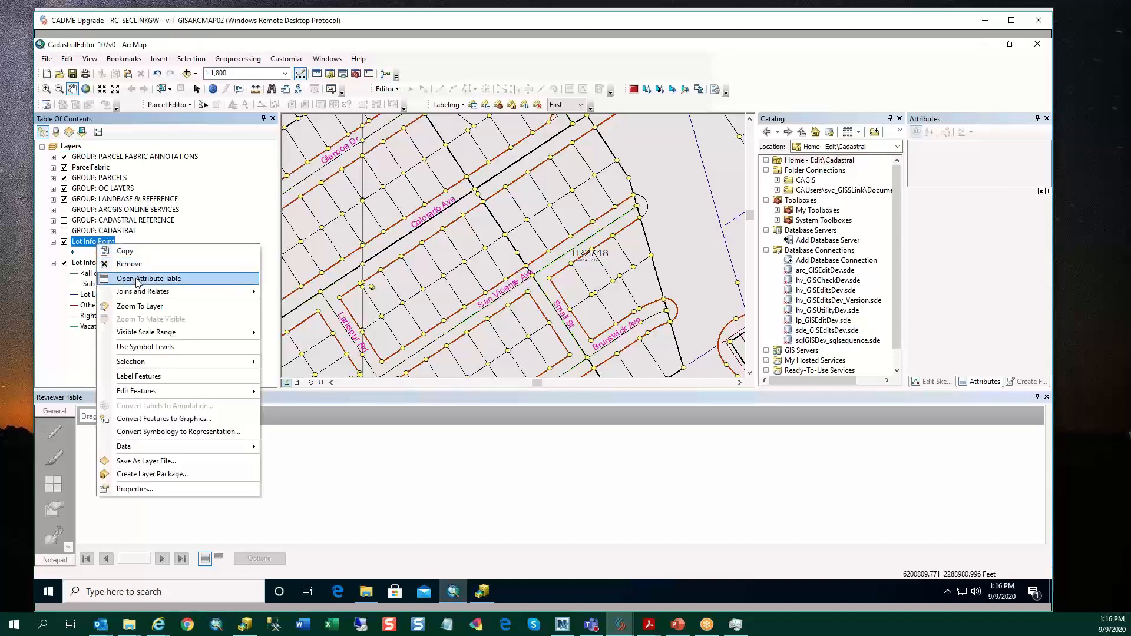
click(137, 279)
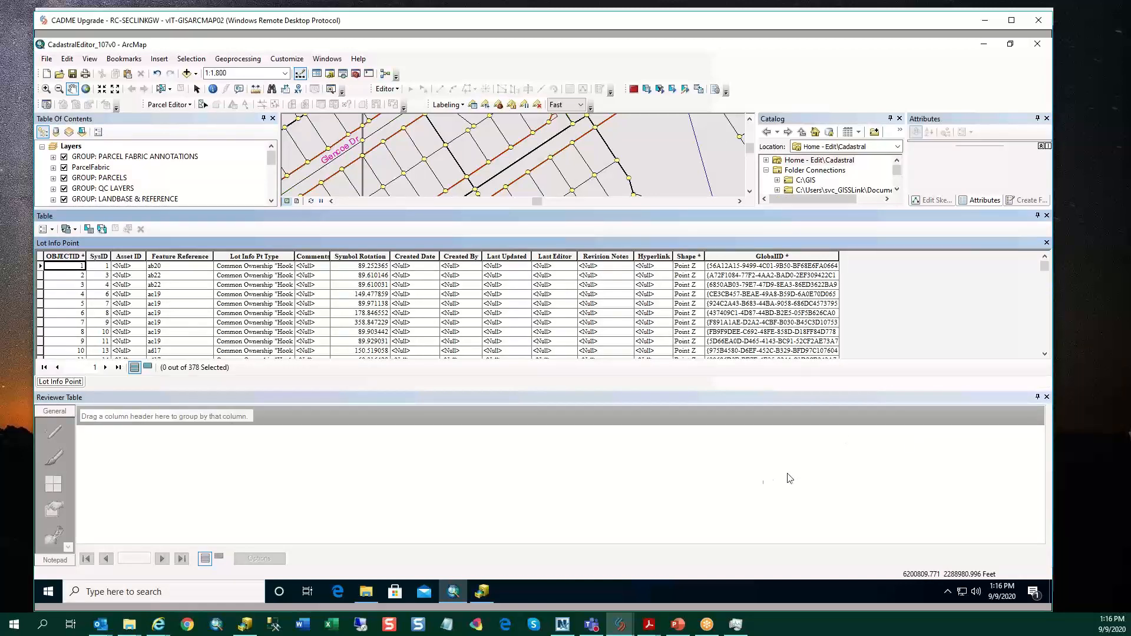
click(1047, 396)
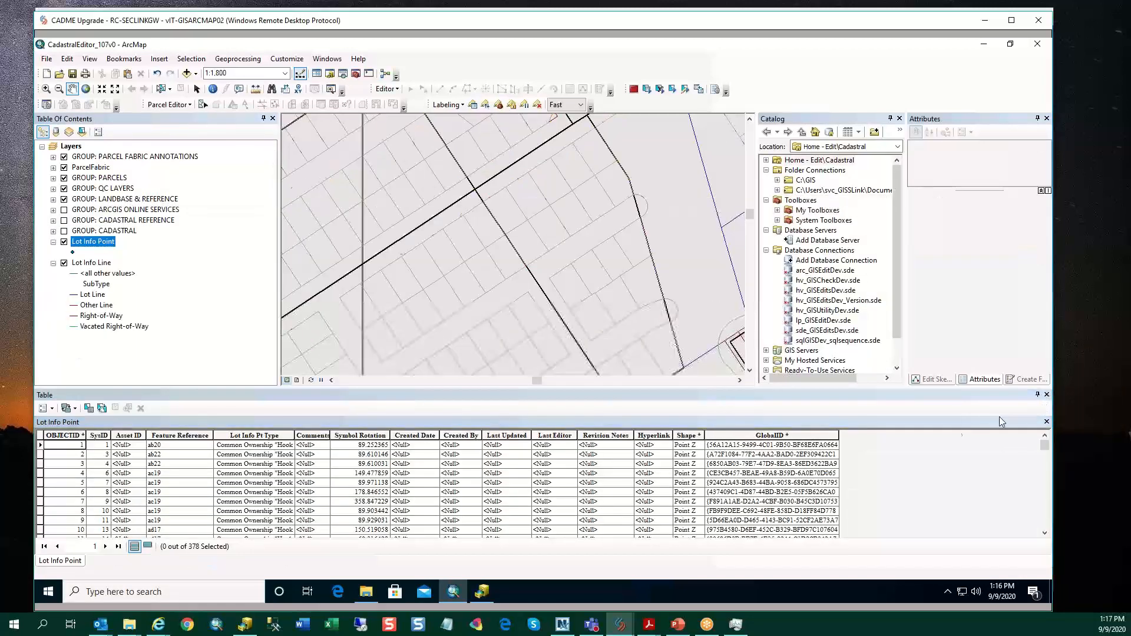
- Enlarge the attribute table area and widen the Hyperlink column of the Lot Info Point table
drag(688, 387, 693, 353)
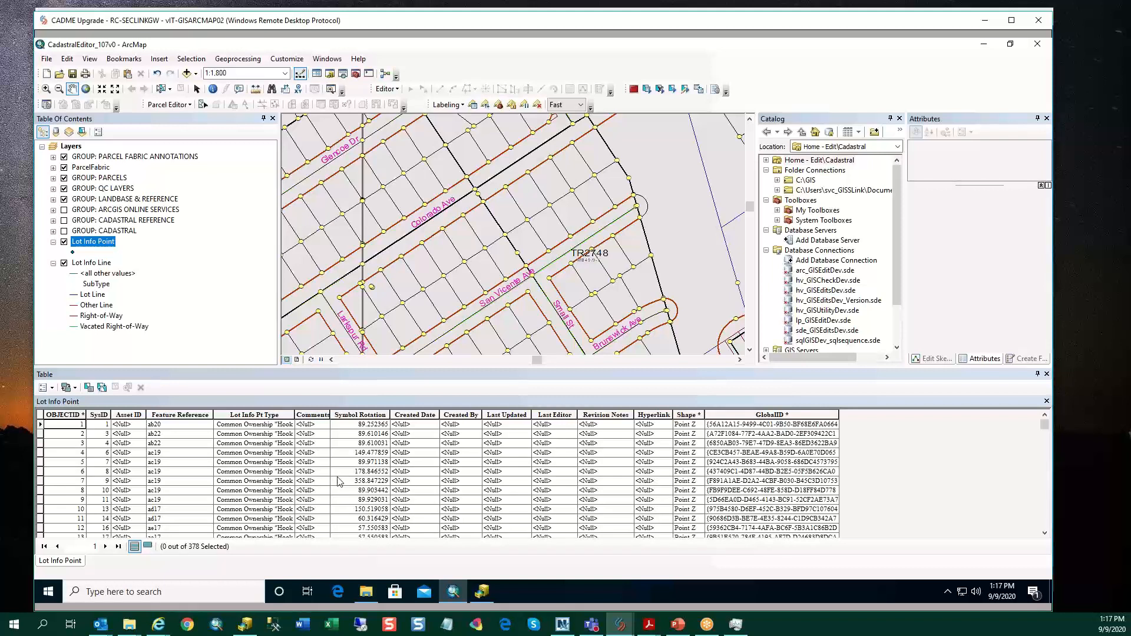
click(665, 416)
drag(672, 415, 701, 416)
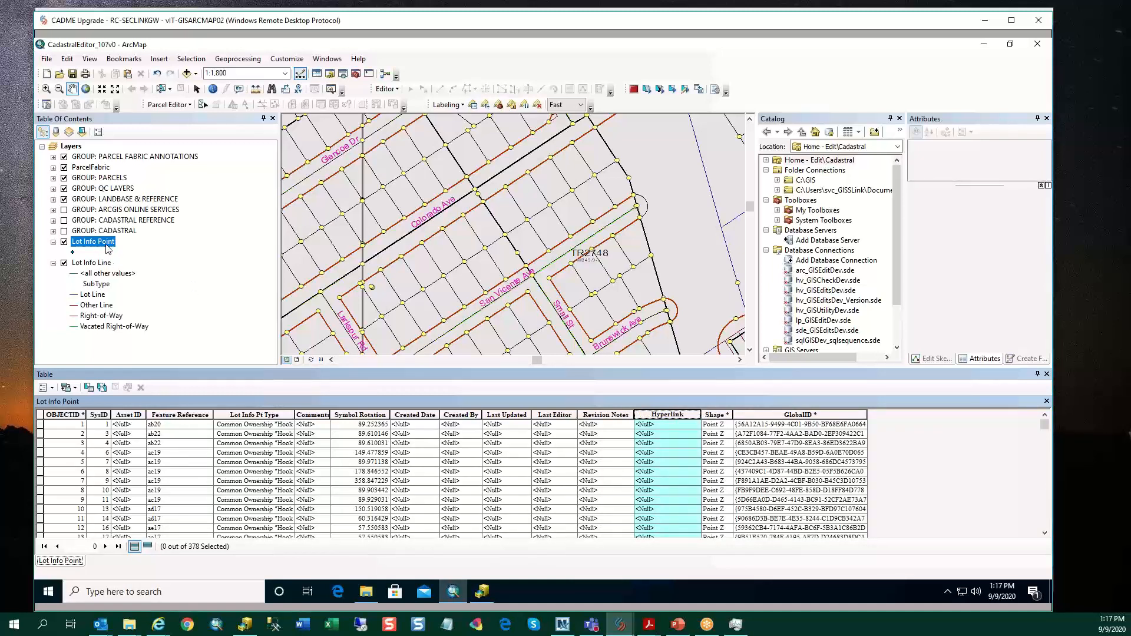
right_click(106, 246)
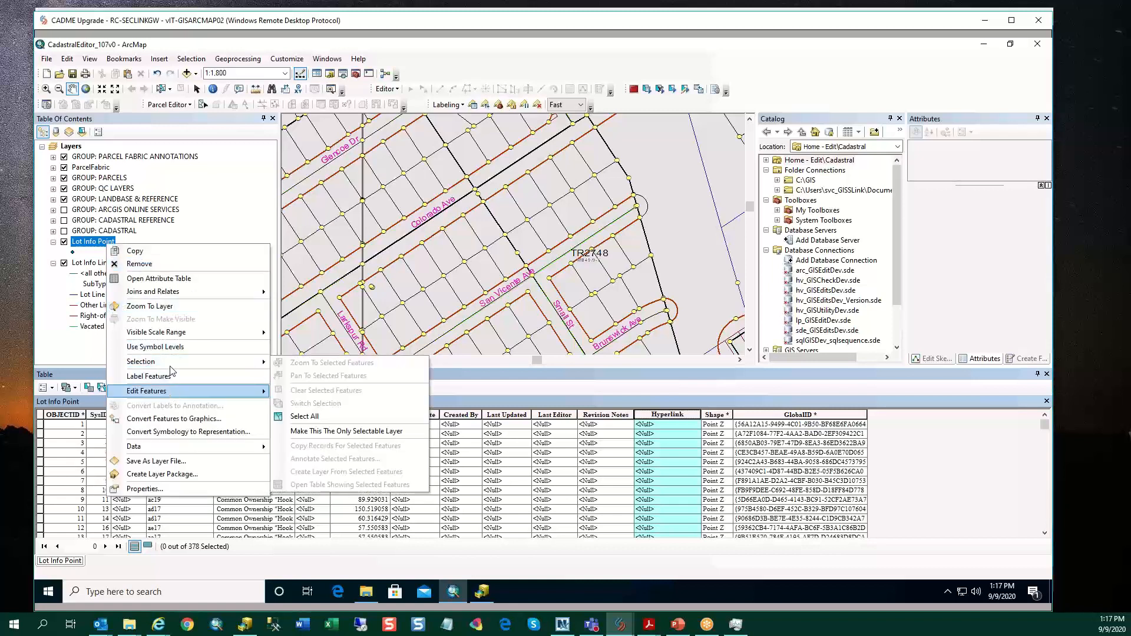
mouse_move(176, 296)
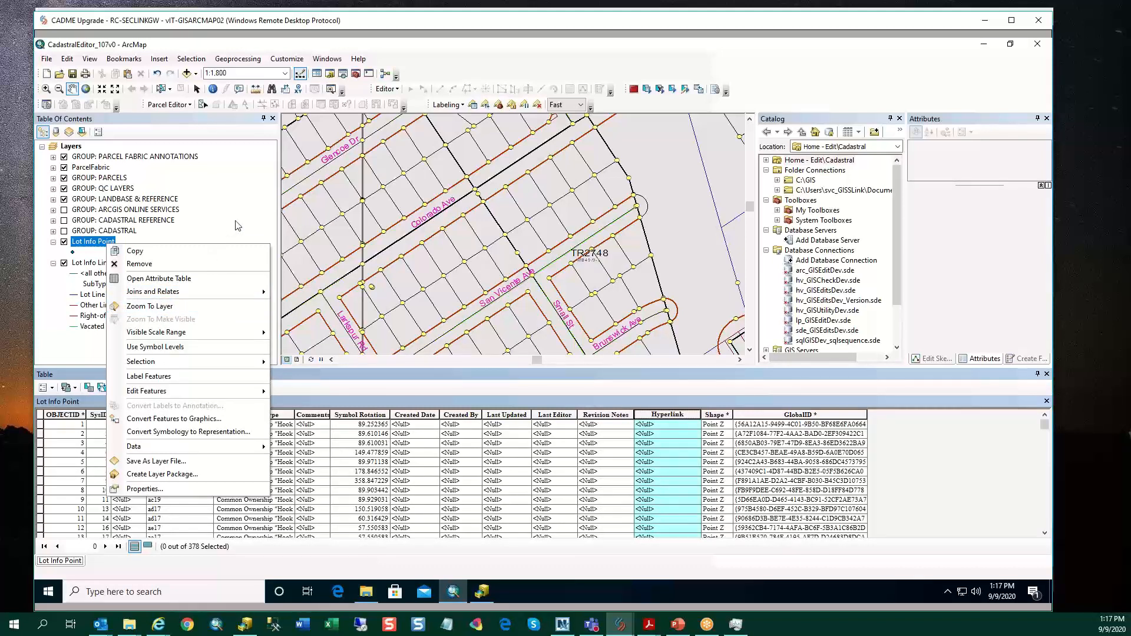
click(243, 220)
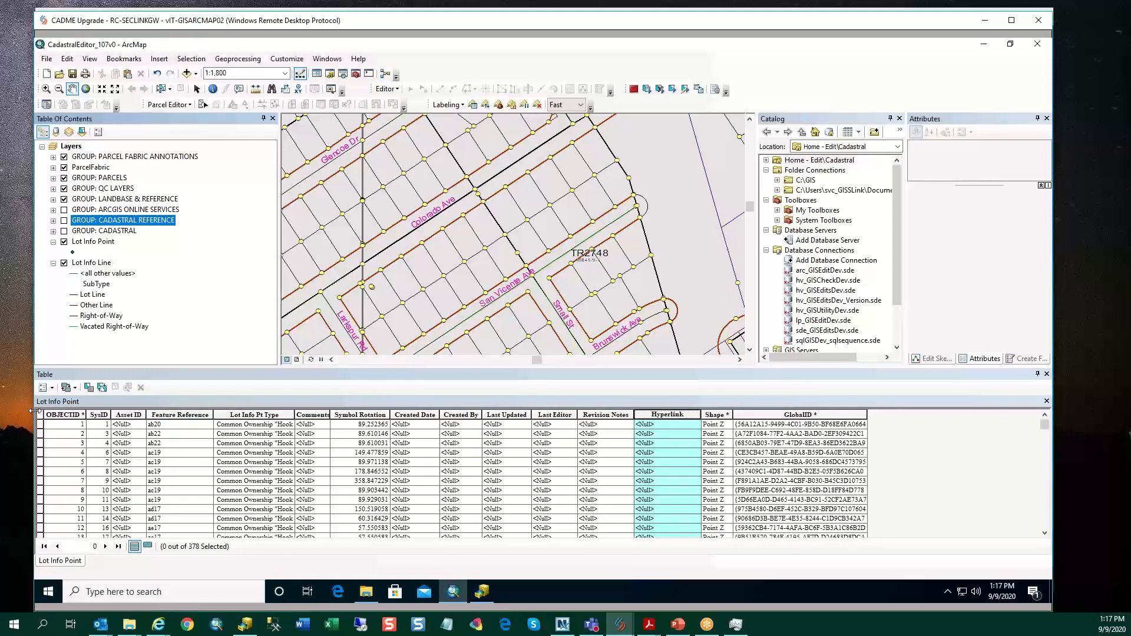
- Pan the map to the first Lot Info Point record and zoom in closely around that point
right_click(41, 429)
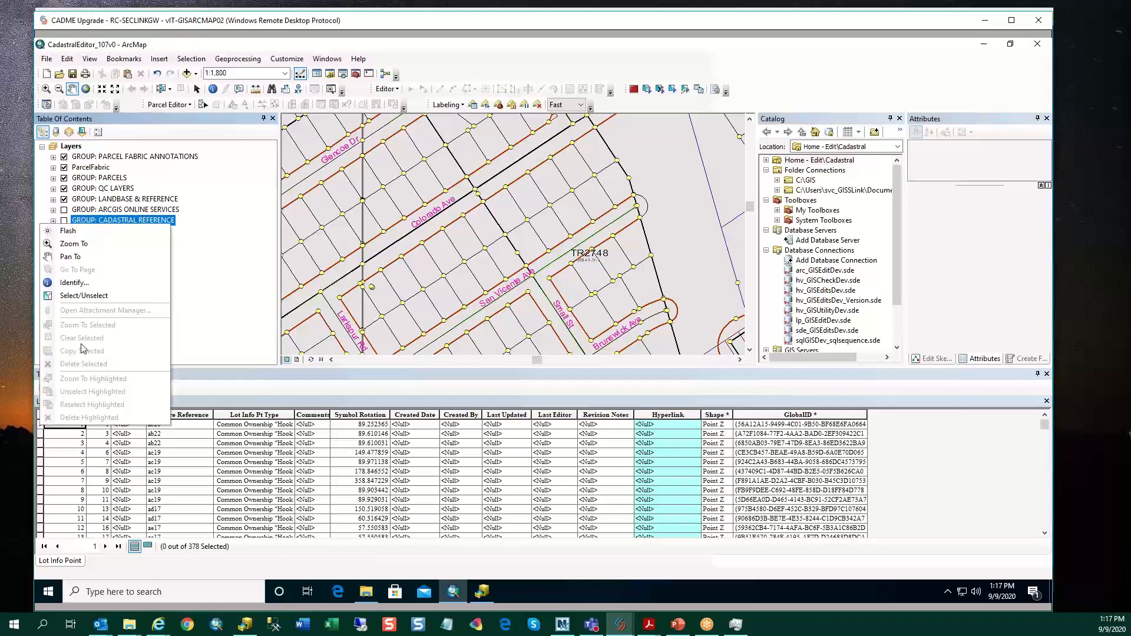
click(70, 256)
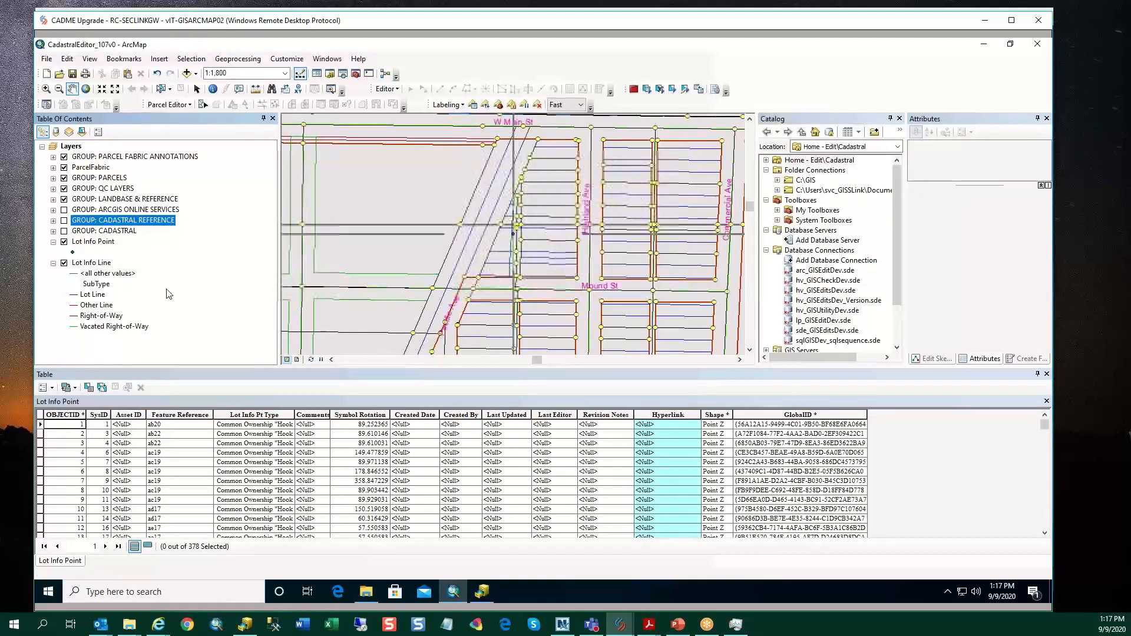
click(45, 89)
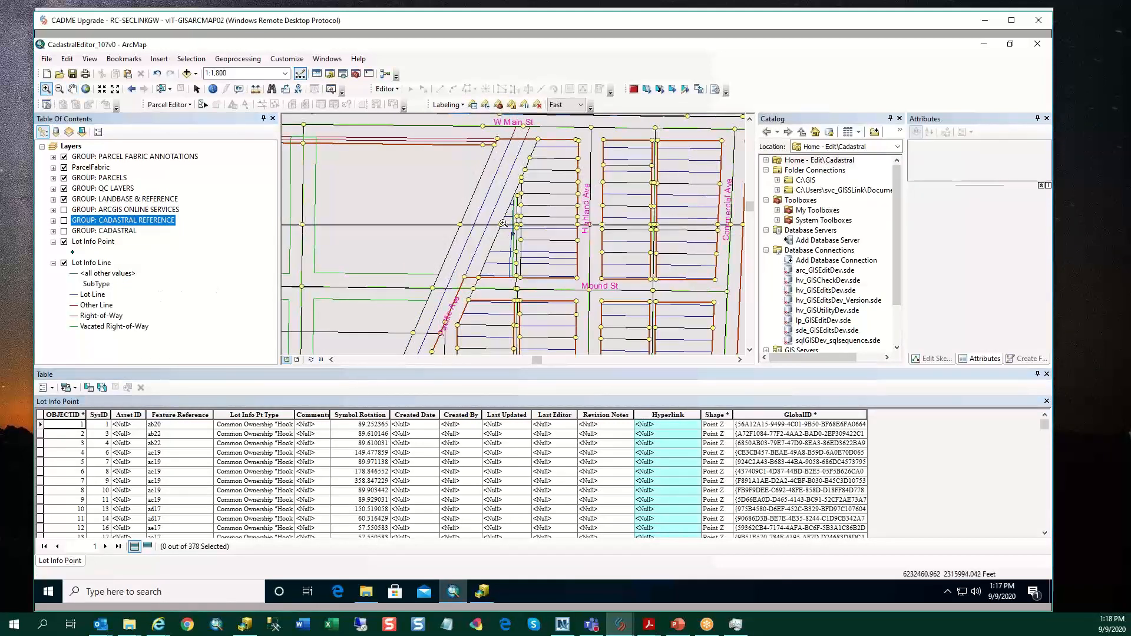
drag(501, 224, 530, 252)
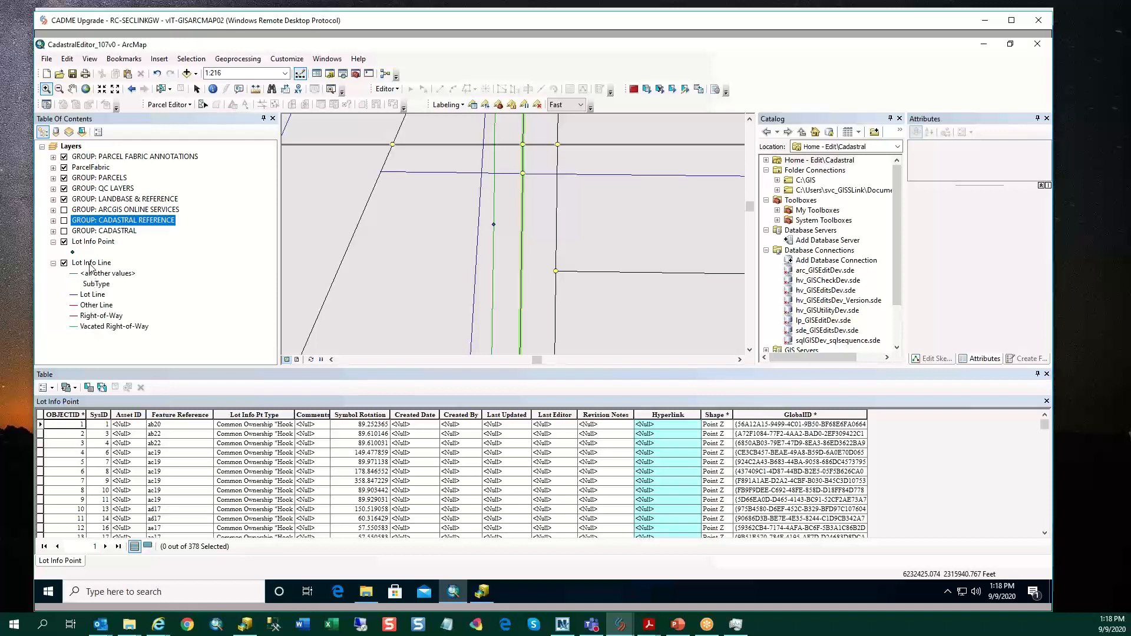
- Identify the features at the green vacated right-of-way line beside the lot info point, using visible layers as the source
click(212, 89)
click(494, 240)
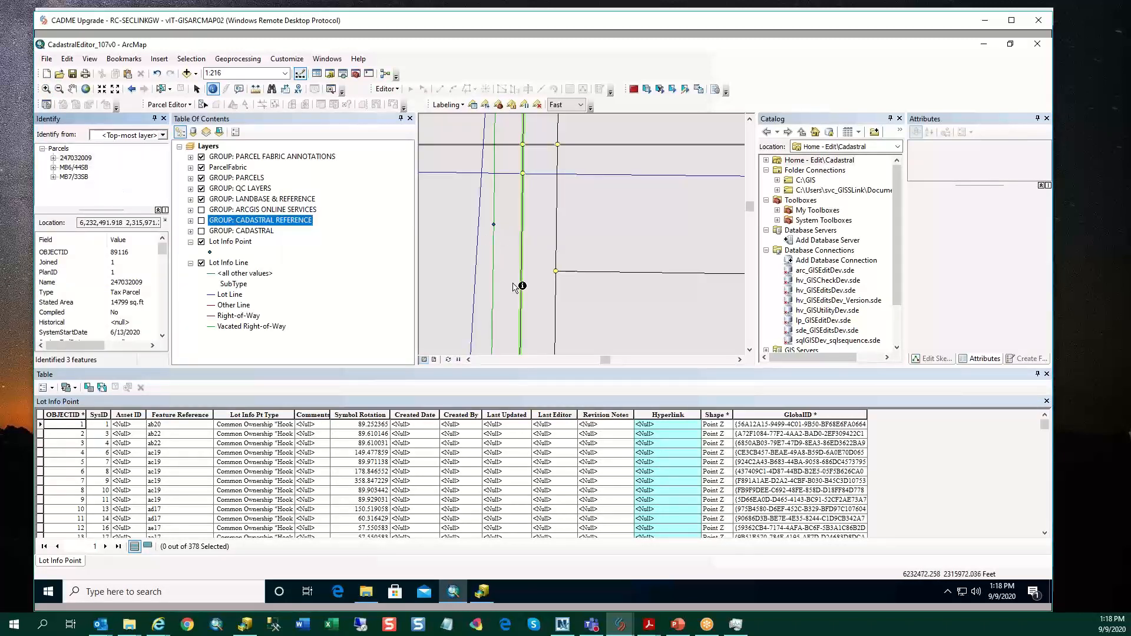
click(145, 135)
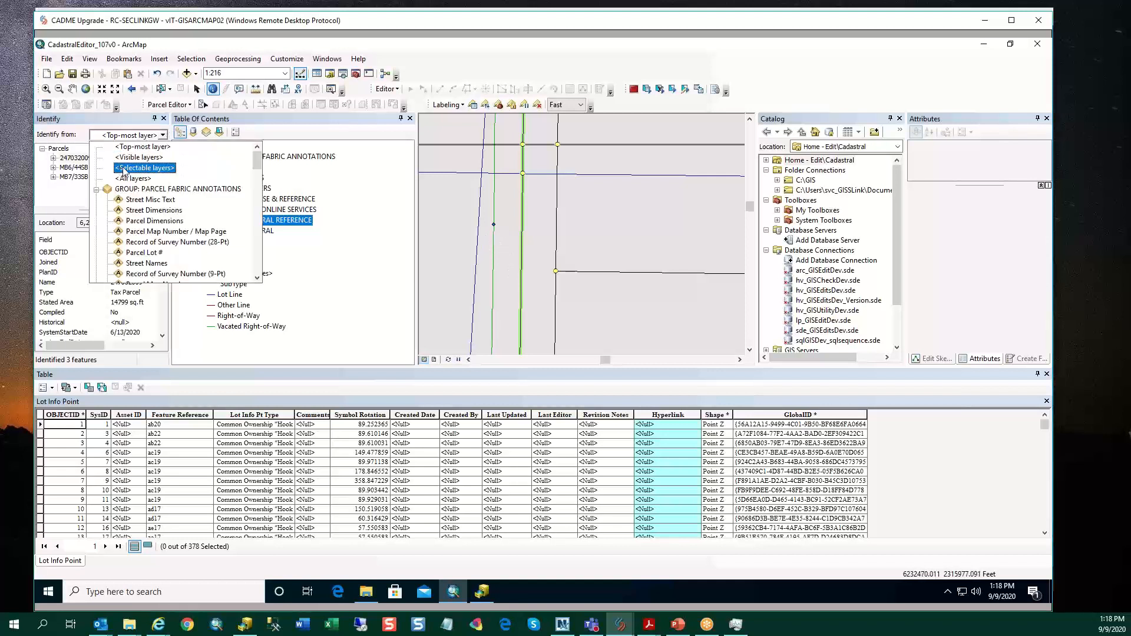
click(134, 158)
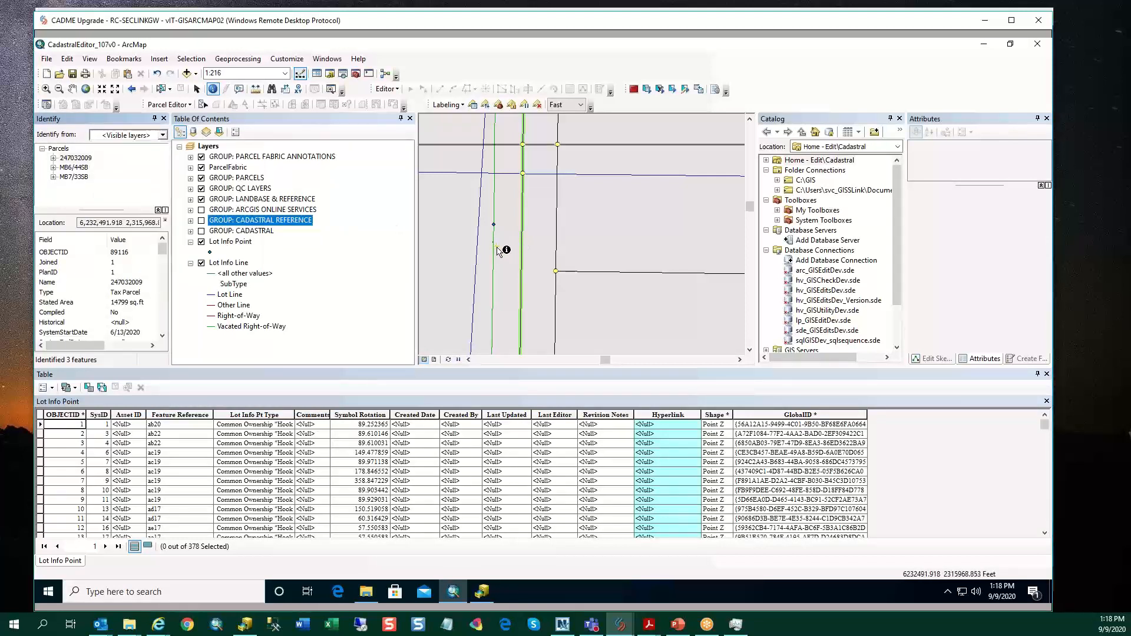
click(507, 268)
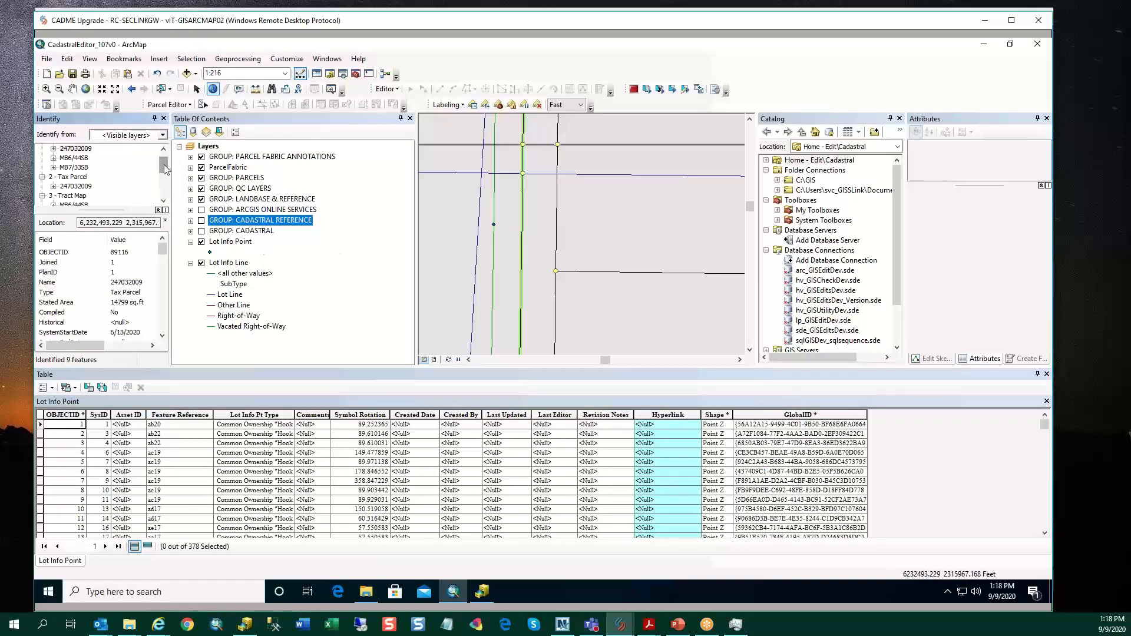
- Find the Lot Info Line feature among the identify results and examine its attribute values
scroll(165, 156, up, 1)
drag(165, 158, 164, 207)
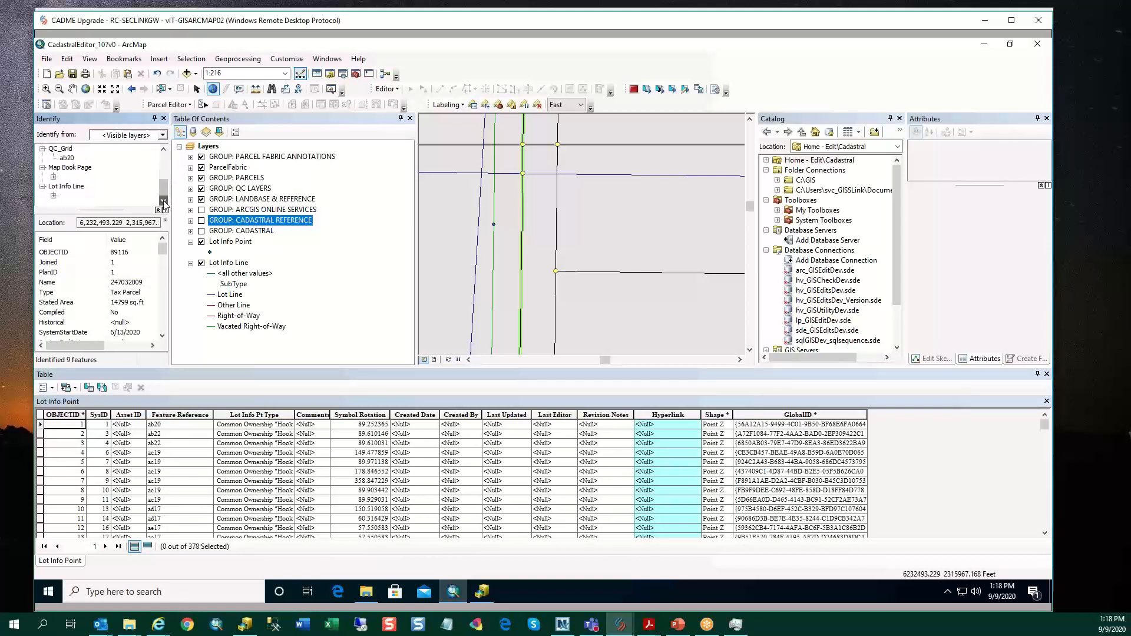
click(60, 195)
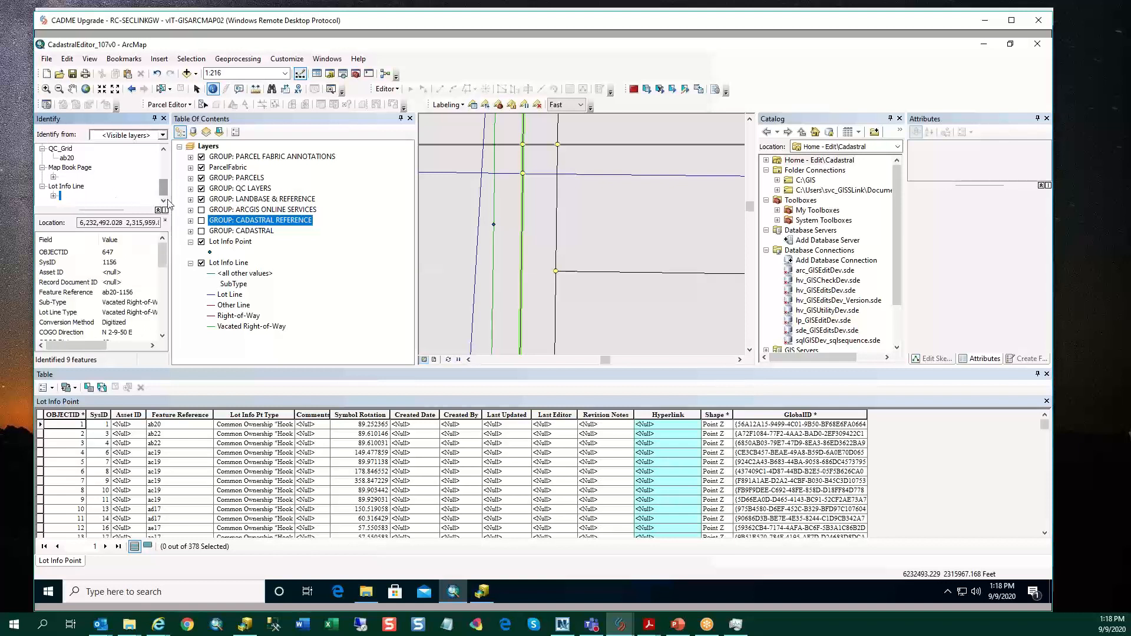
drag(175, 251, 171, 273)
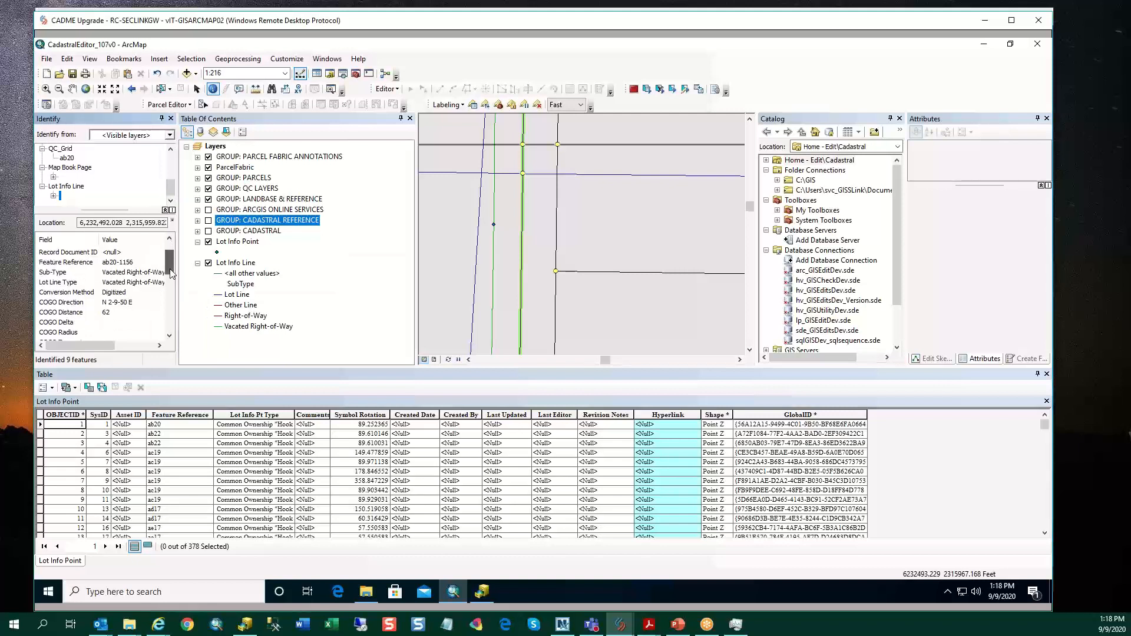
- Select the identified Lot Info Line feature in the map and open the Lot Info Line attribute table
right_click(59, 196)
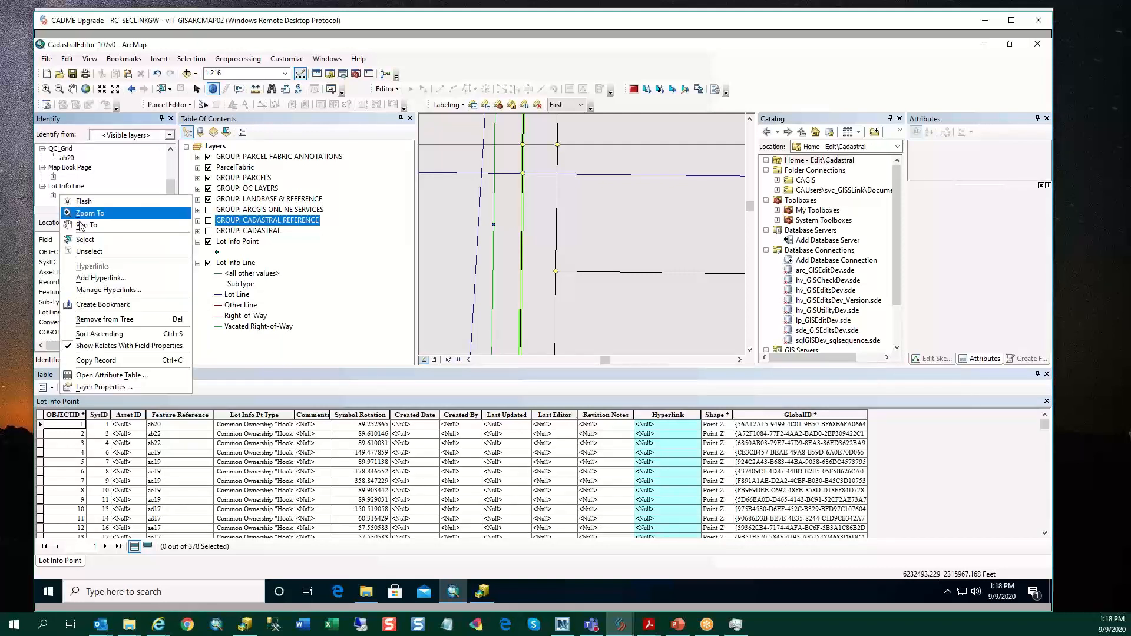
click(84, 239)
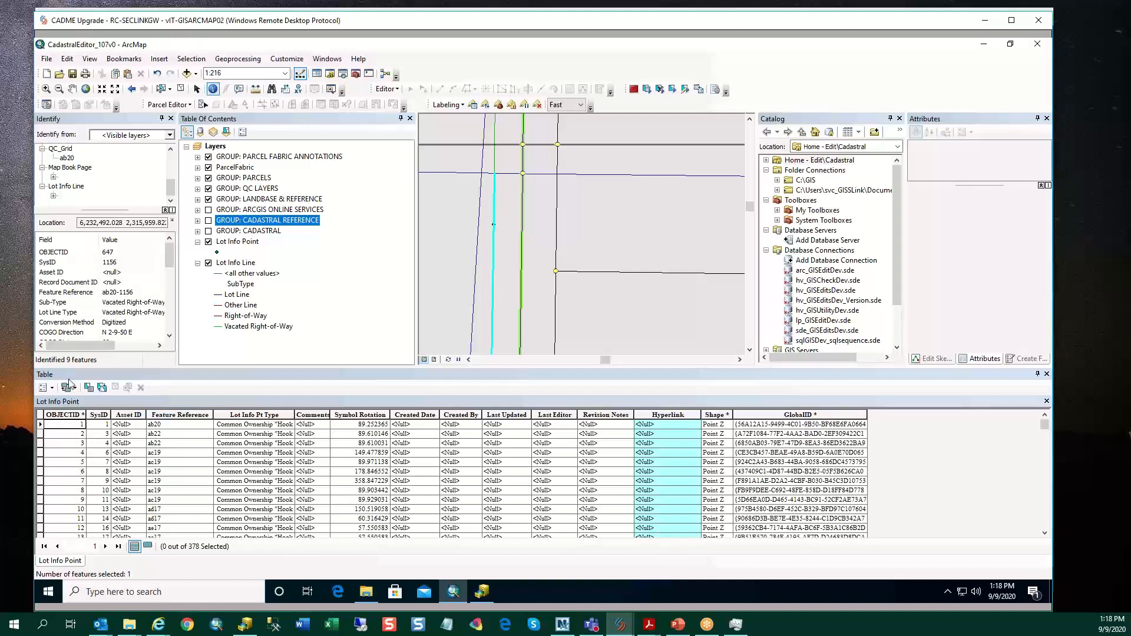
right_click(66, 187)
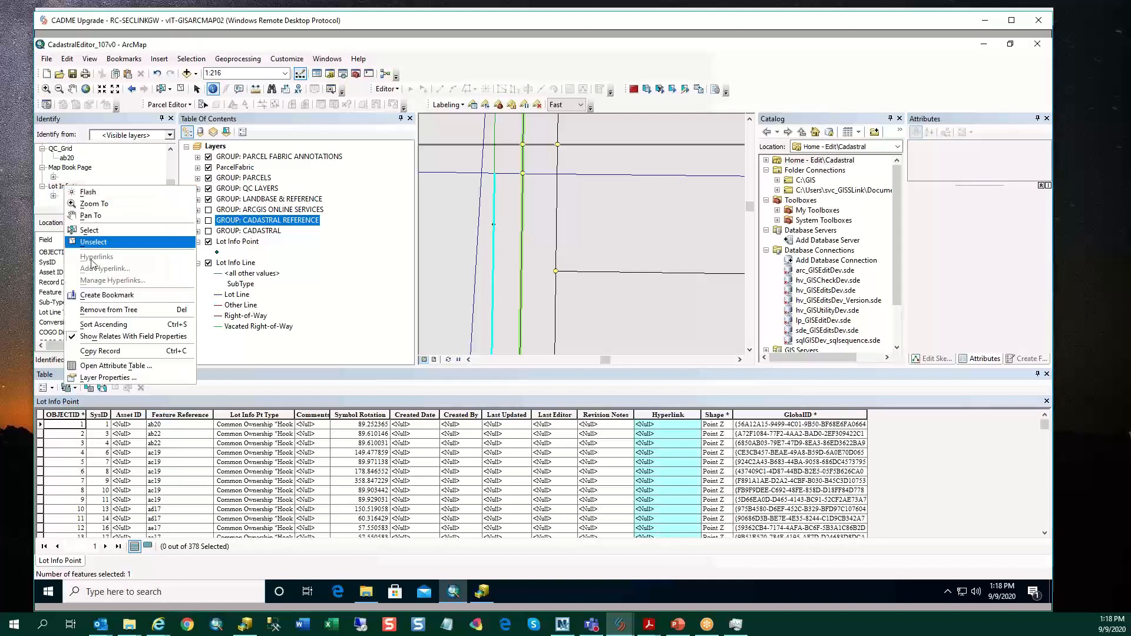
click(116, 365)
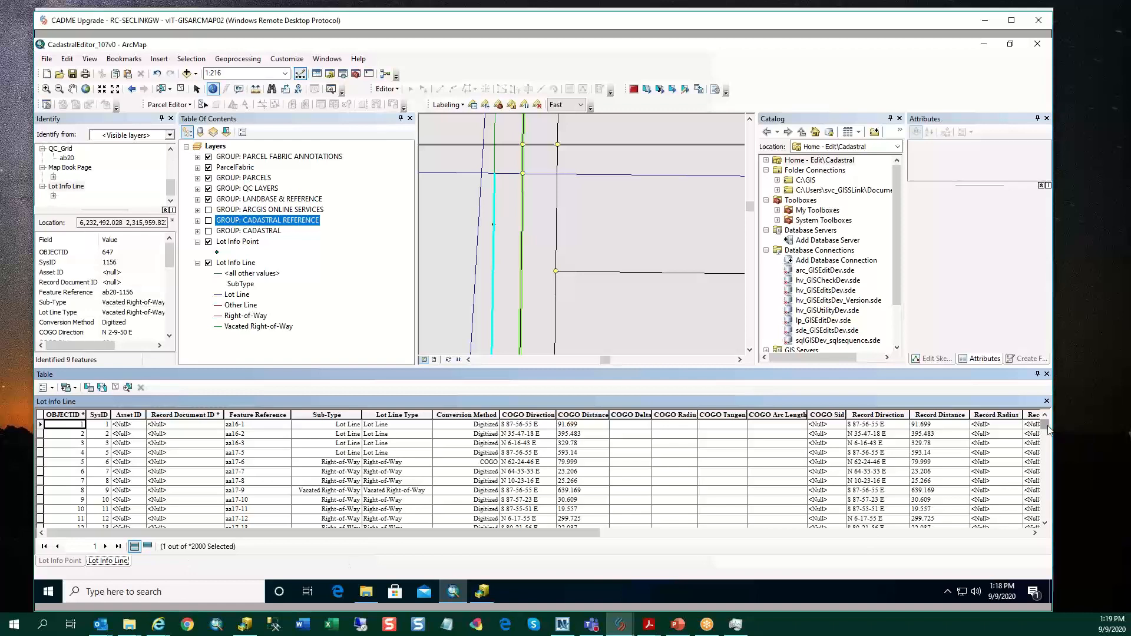
- Browse the Lot Info Line table, going to its last record and back up through the final part
drag(1048, 428, 1051, 501)
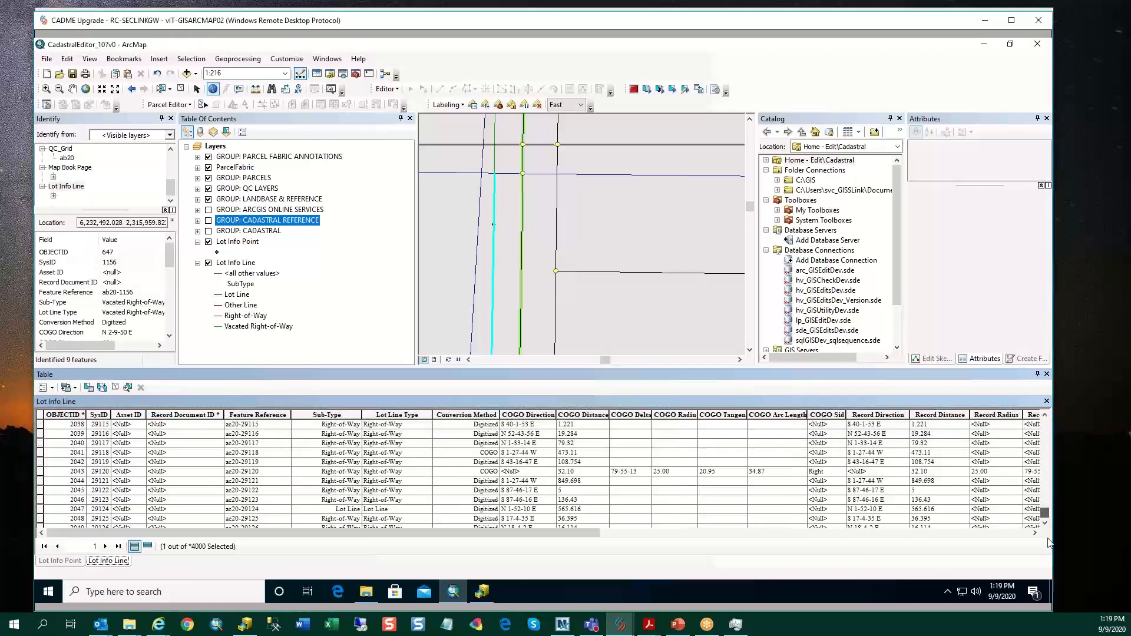
click(119, 547)
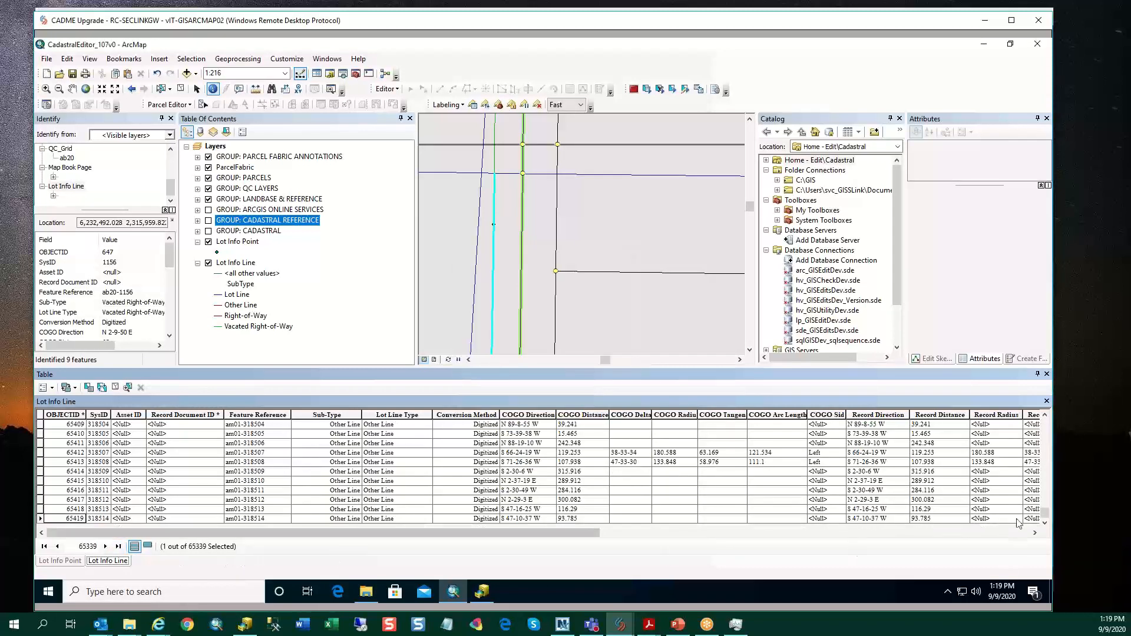
scroll(1046, 516, up, 1)
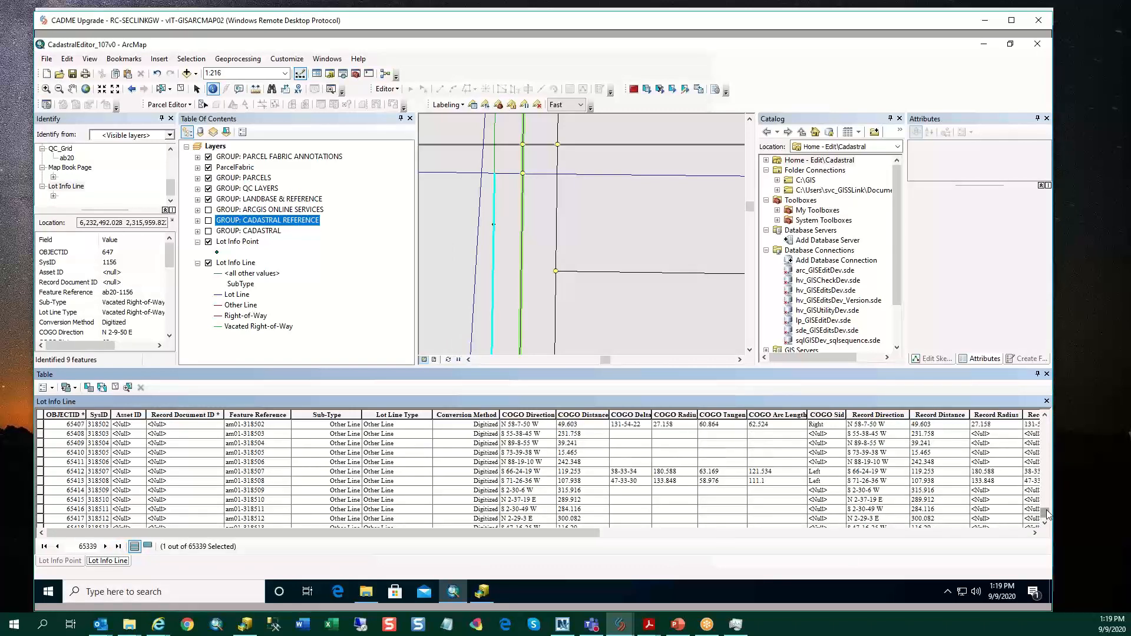
drag(1046, 510, 1047, 508)
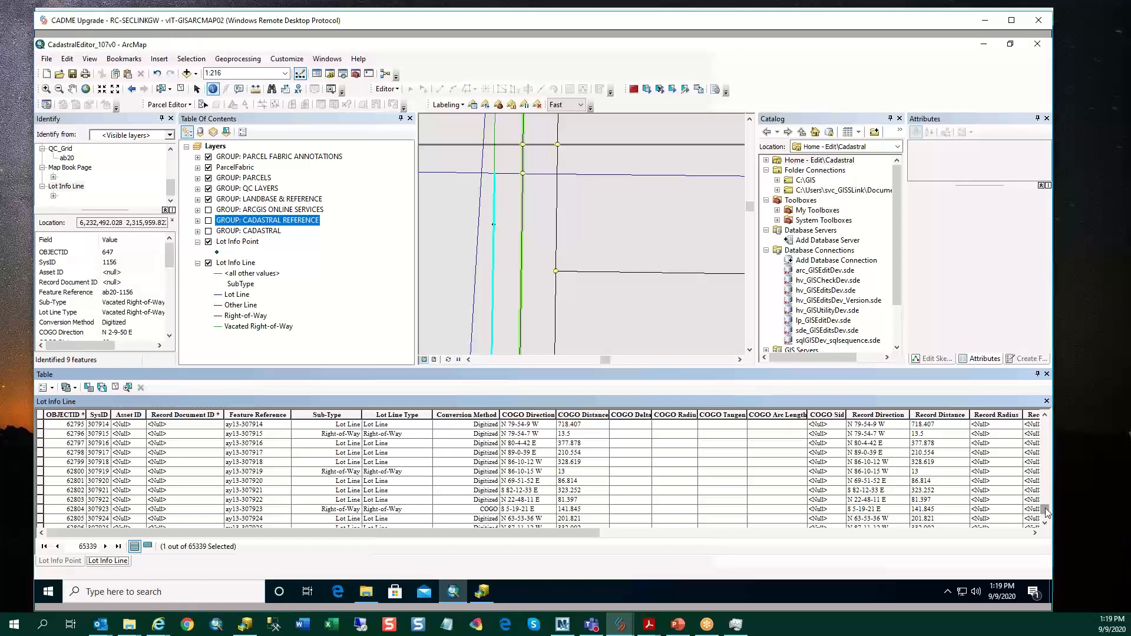
drag(1046, 511, 1045, 510)
- Widen the identify results, highlight the line's Feature Reference attribute, and narrow the layer list to enlarge the map
drag(177, 298, 189, 299)
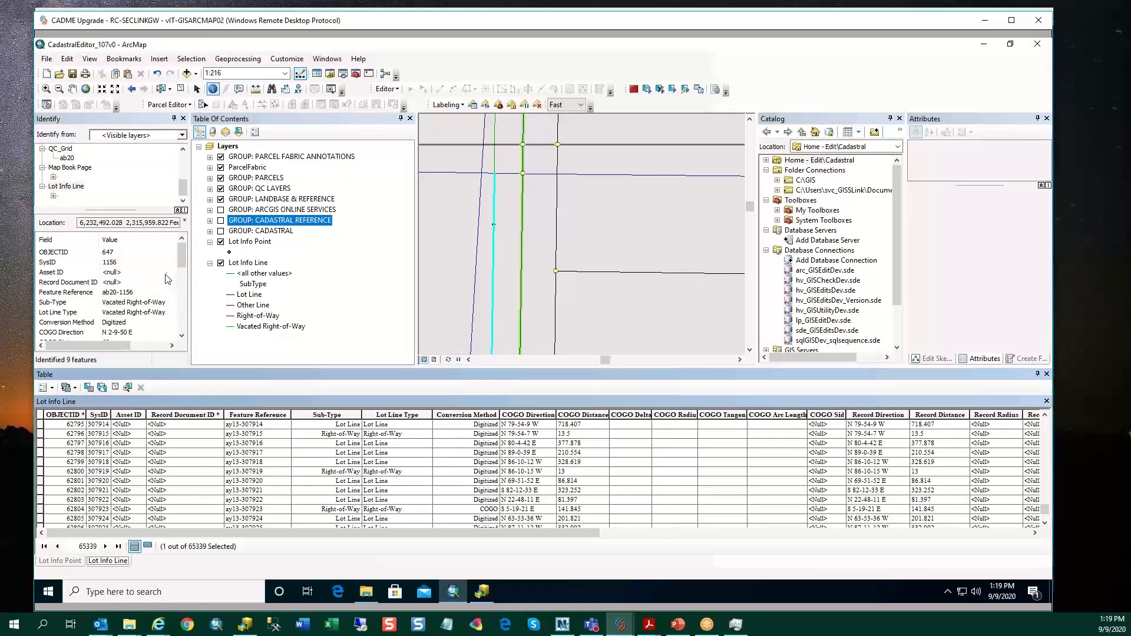
click(140, 297)
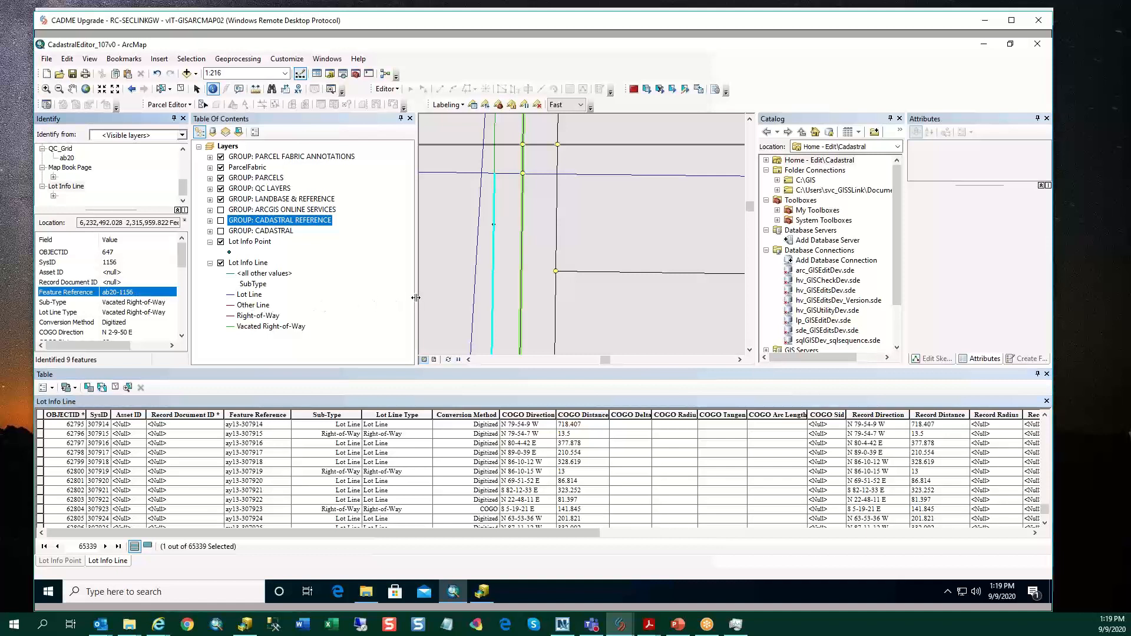
drag(414, 298, 368, 301)
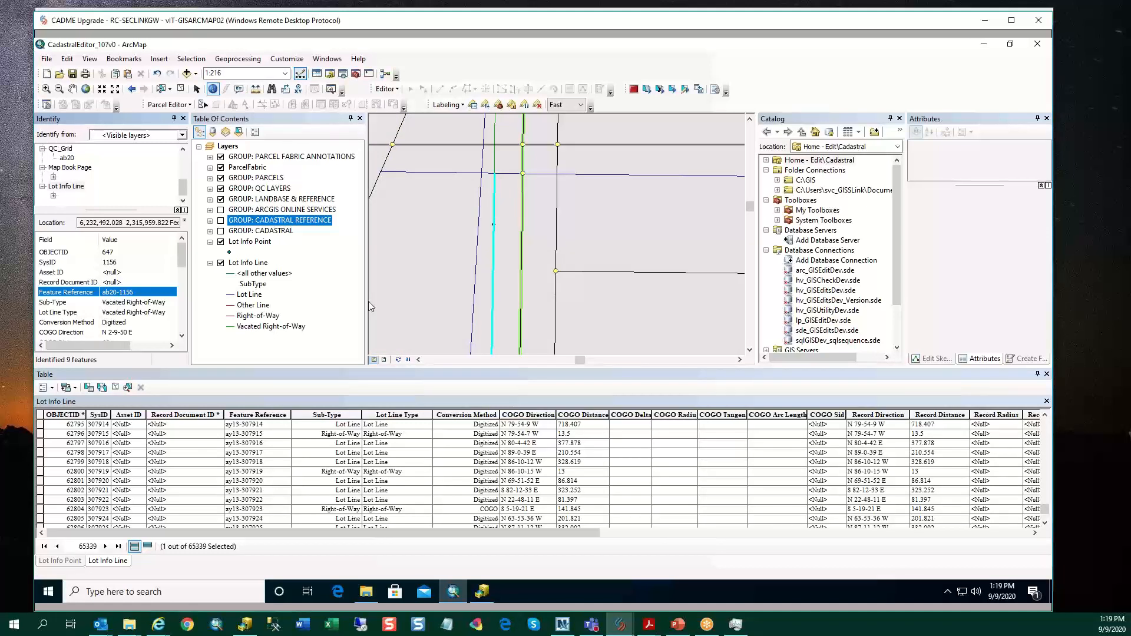
- Search the symbol styles for "hook" for the Lot Info Point symbol, then cancel the symbol selection
click(230, 255)
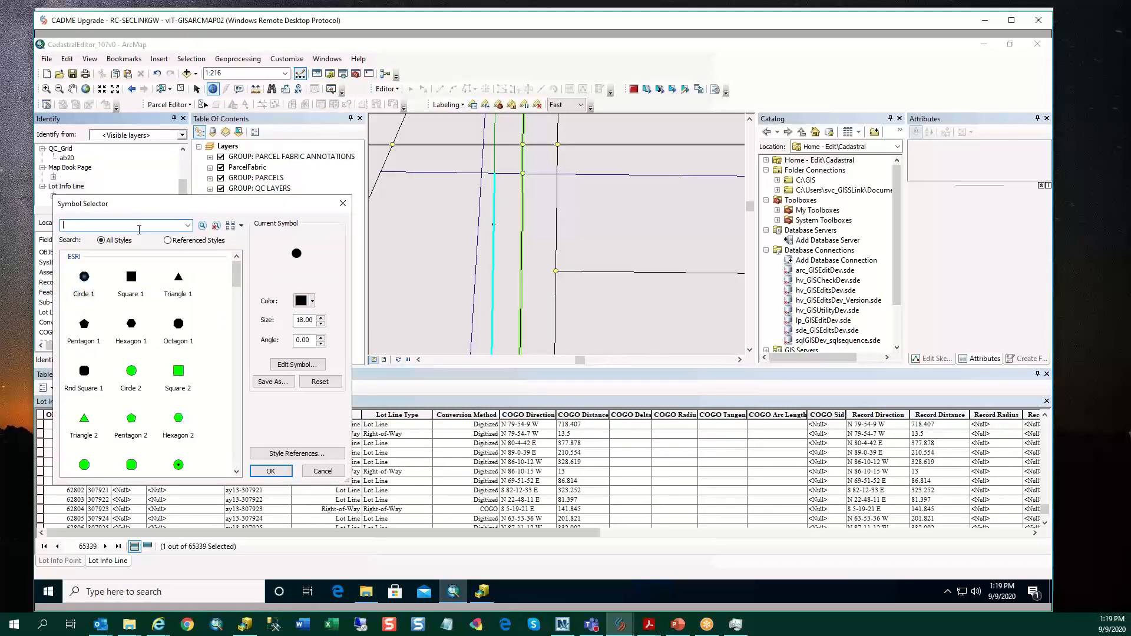
text(hook)
key(Return)
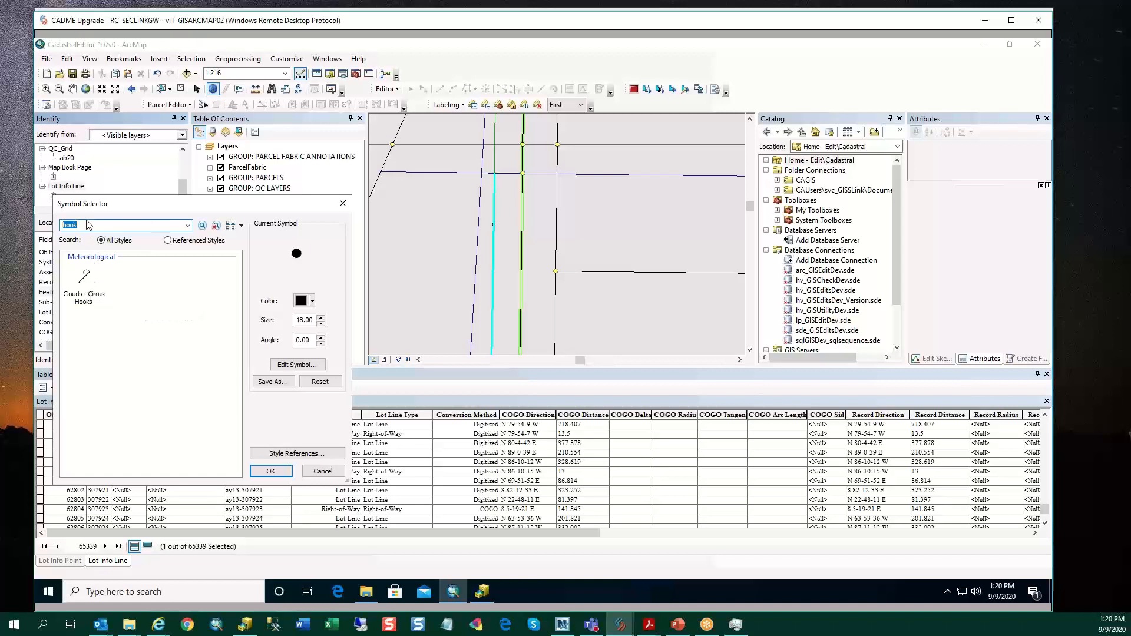
key(BackSpace)
click(330, 474)
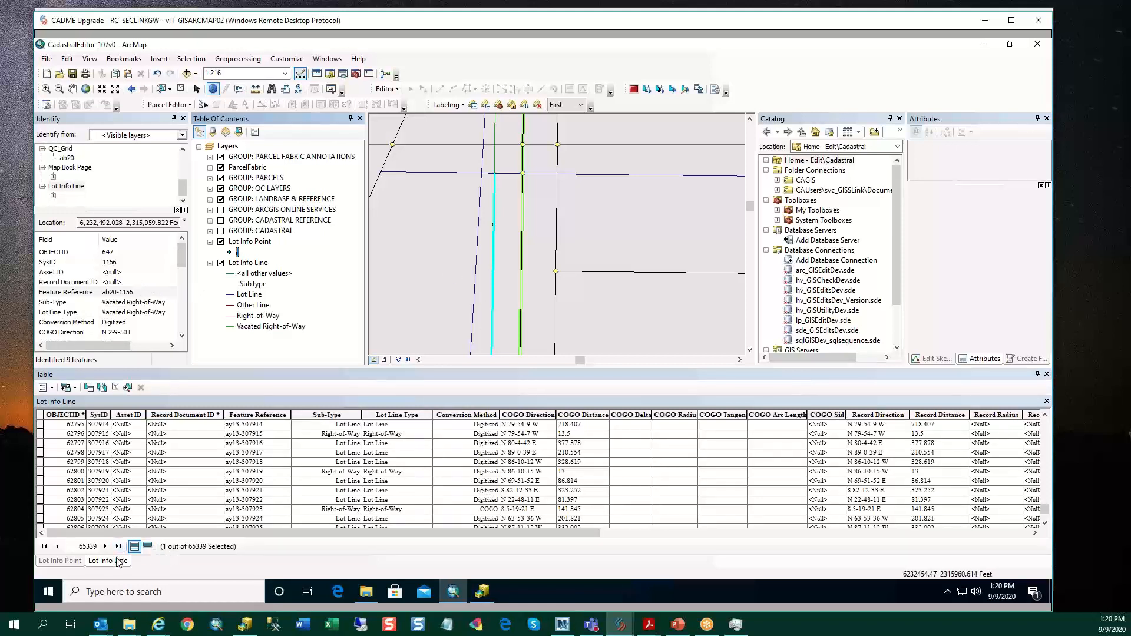
- Bring up the Lot Info Point attribute table and clear the selected features in all layers
click(74, 562)
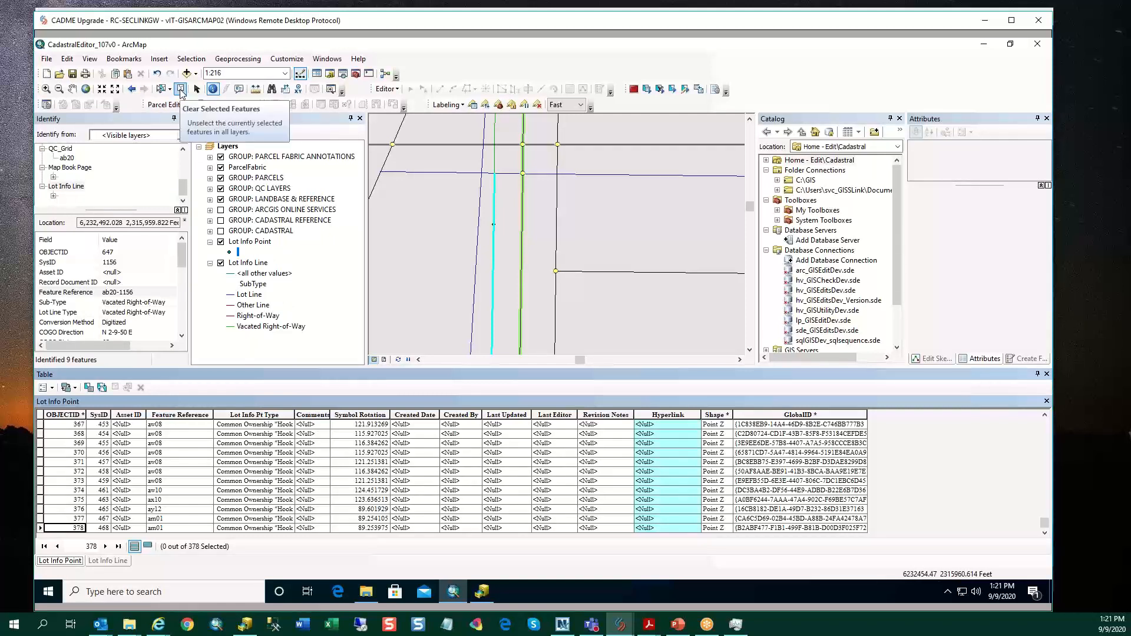
click(181, 89)
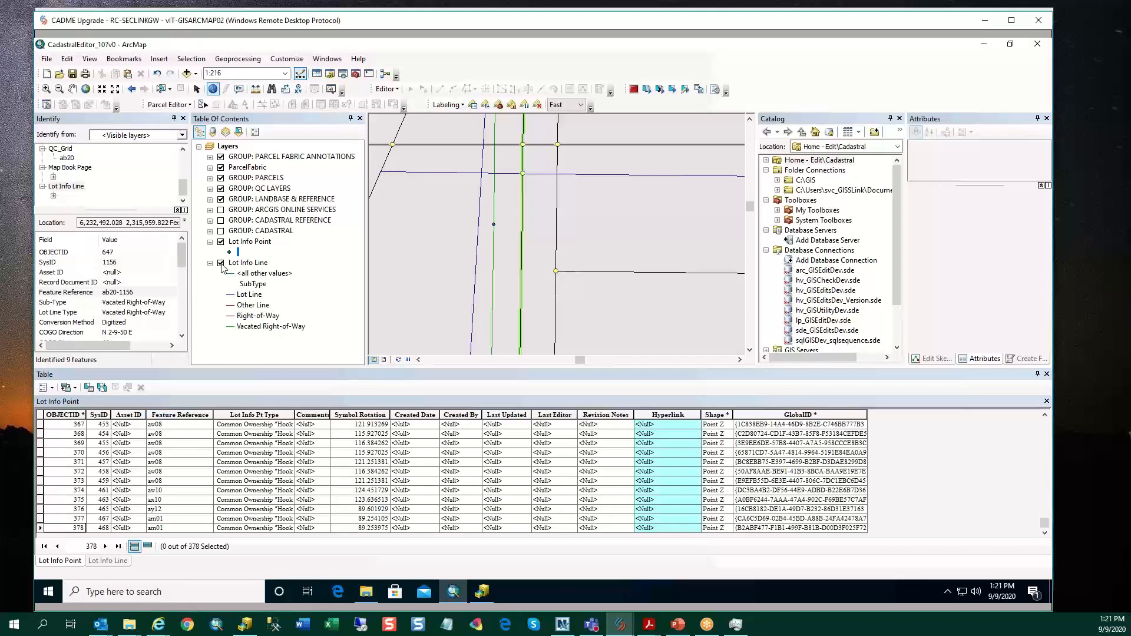
- Rename the Lot Info Line layer as "Lot Info Line(Historic LotLines)"
click(265, 268)
click(269, 265)
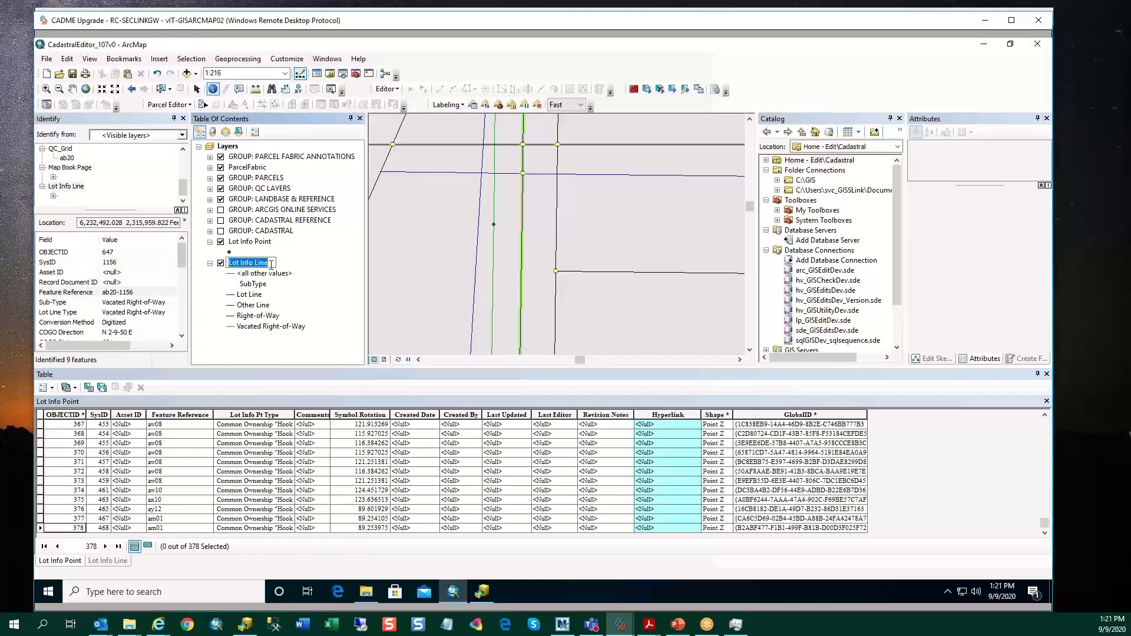
click(266, 266)
text((Historic LotLines)
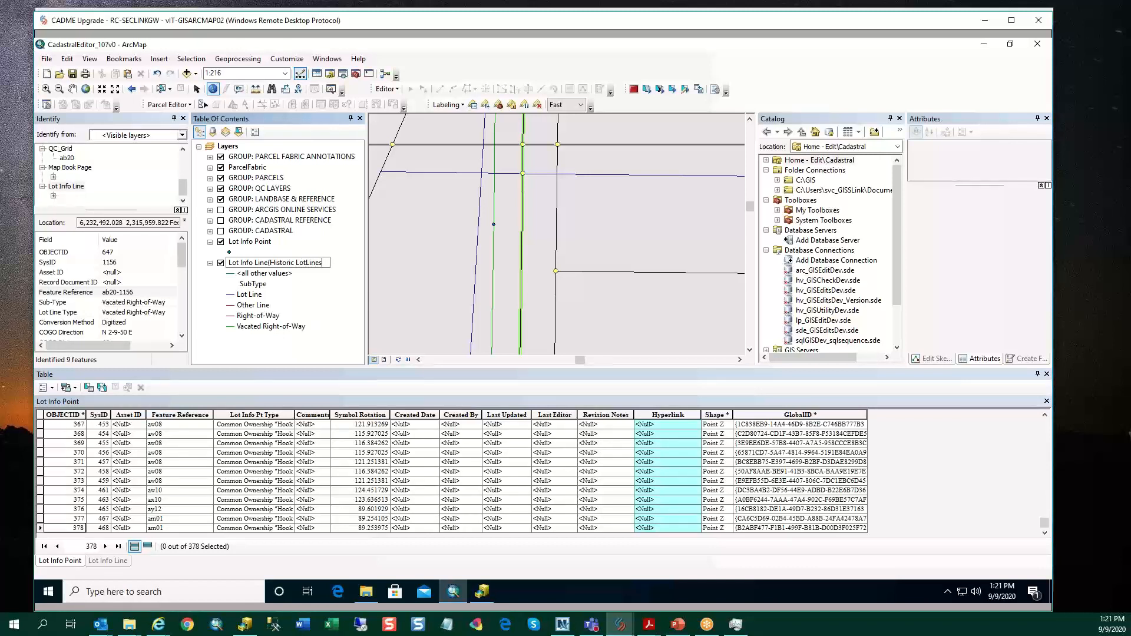
text())
click(310, 340)
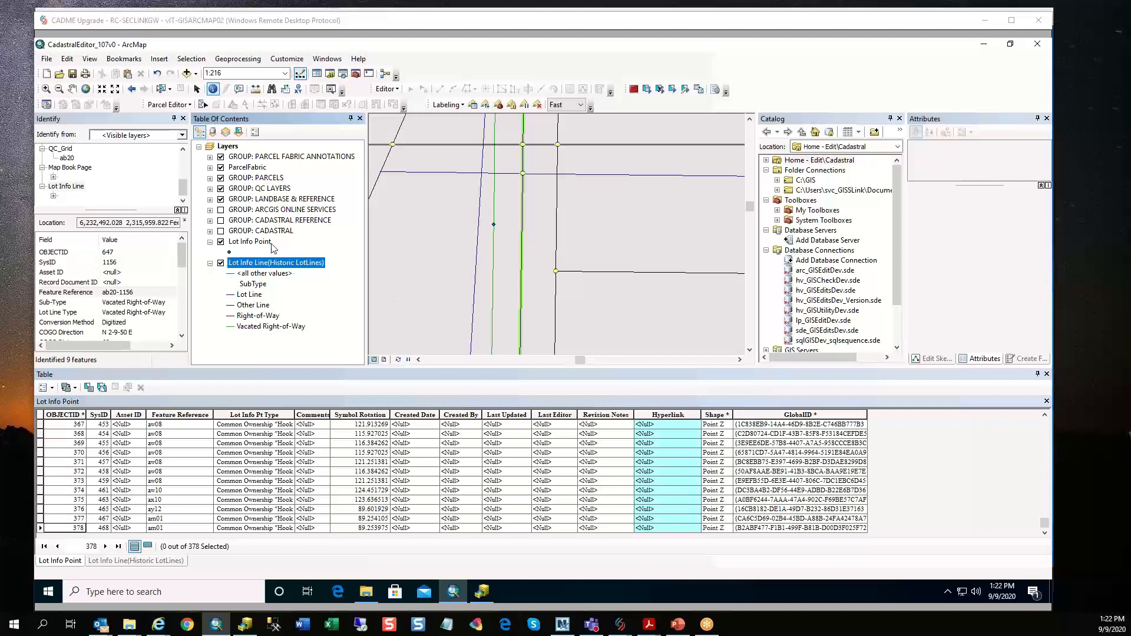
- Rename the Lot Info Point layer as "Lot Info Point(Landhook)" and save the map document
key(F2)
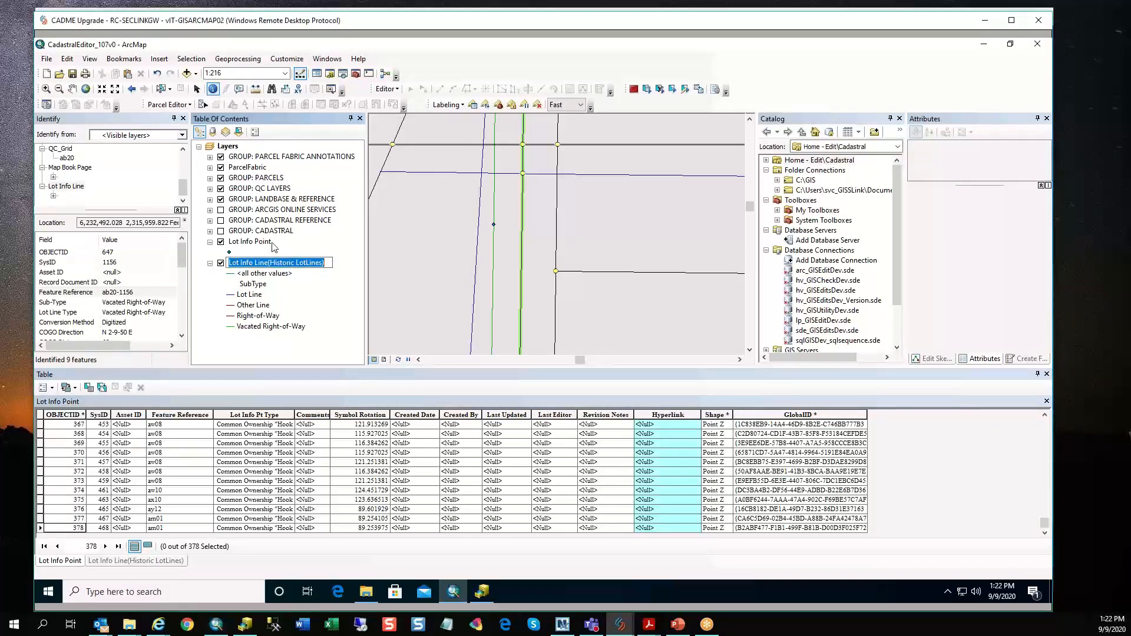
click(272, 243)
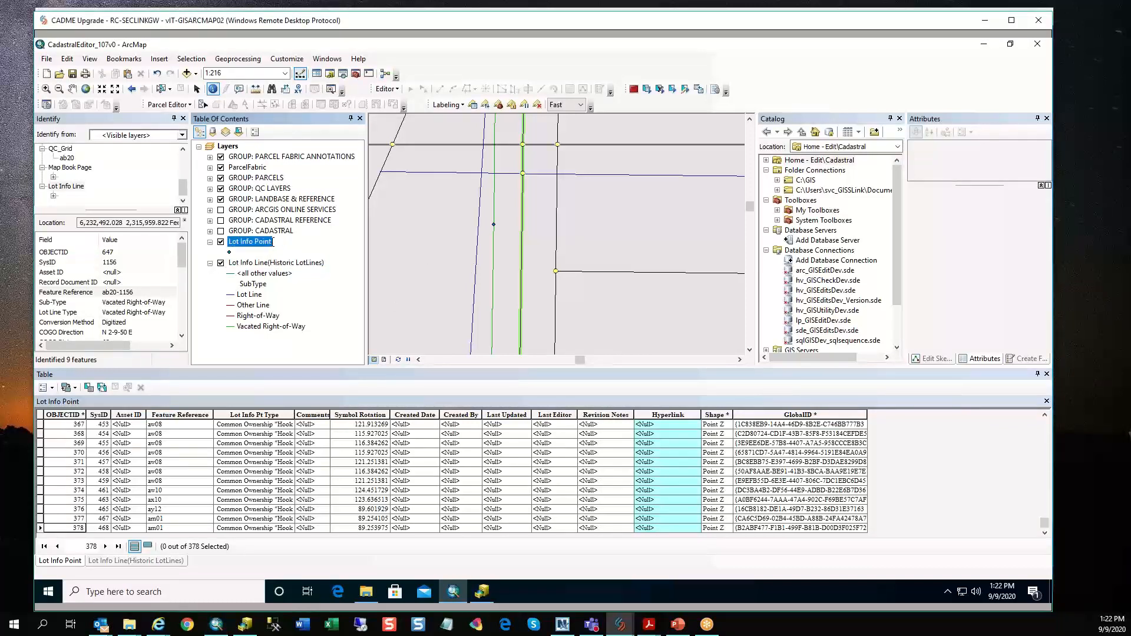
click(273, 243)
text((Landhook)
text())
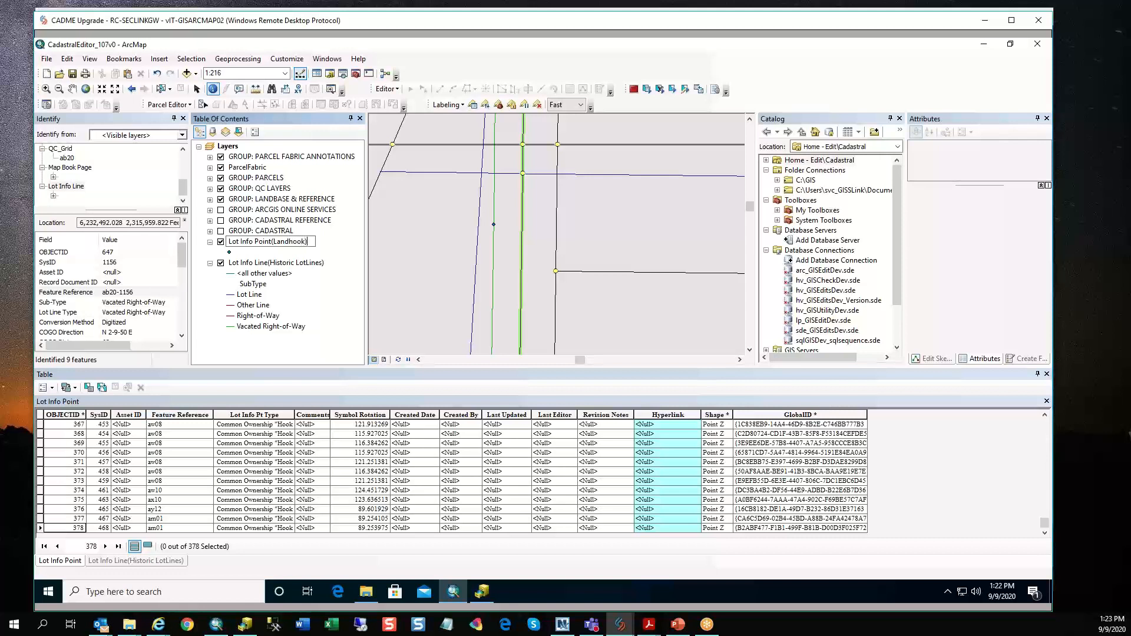
key(Return)
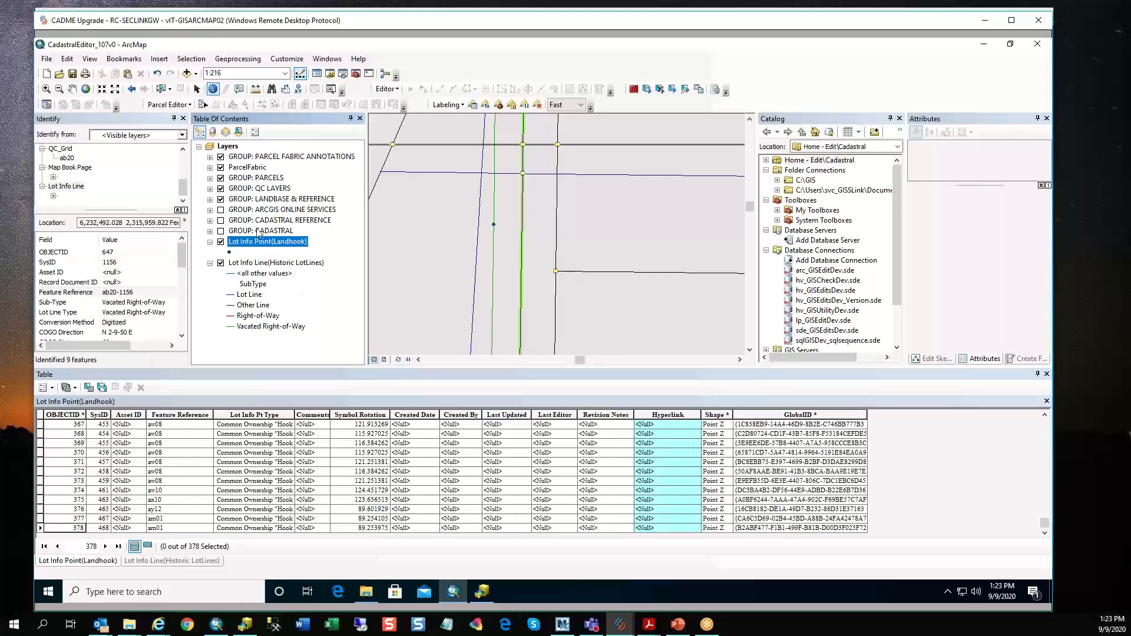
click(73, 73)
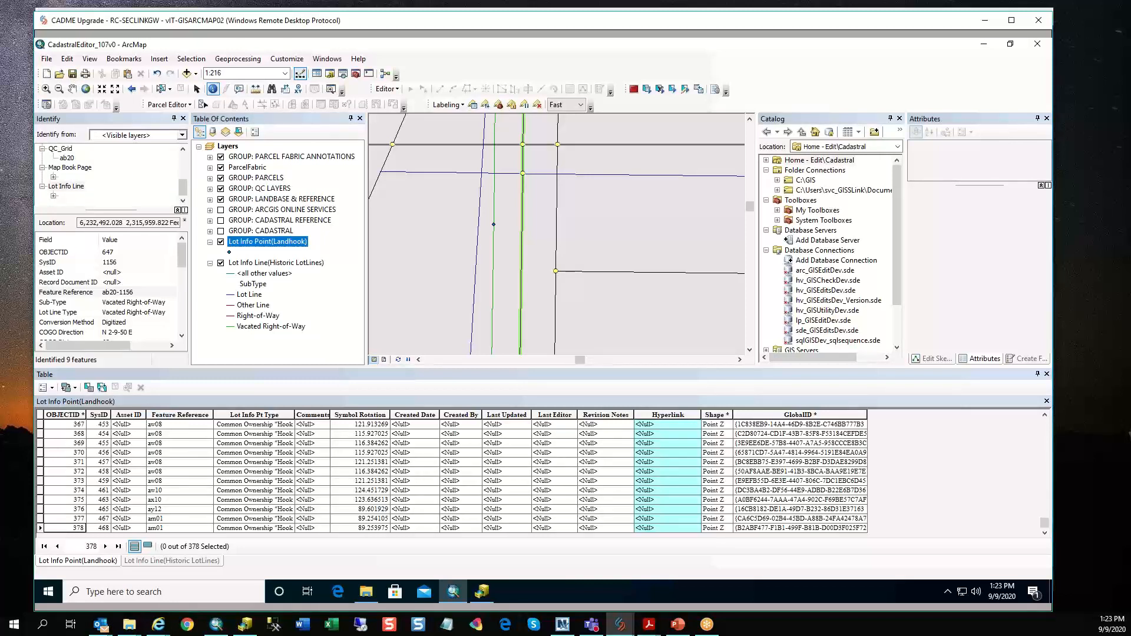
- Bring up the attribute table of the Lot Info Line(Historic LotLines) layer for review
key(alt+Tab)
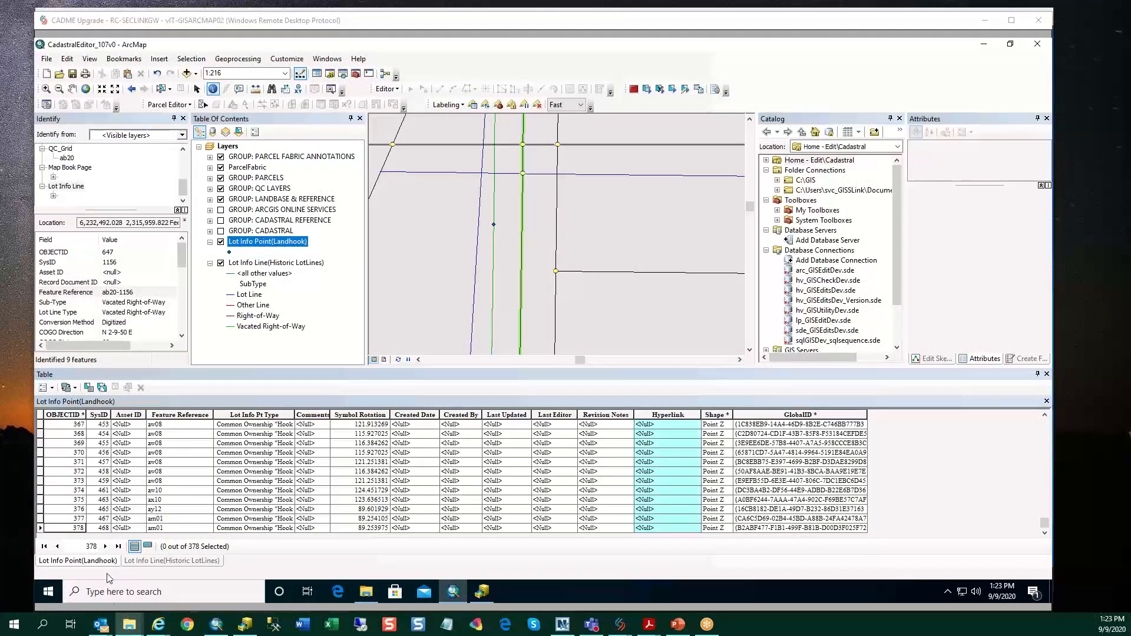
click(104, 548)
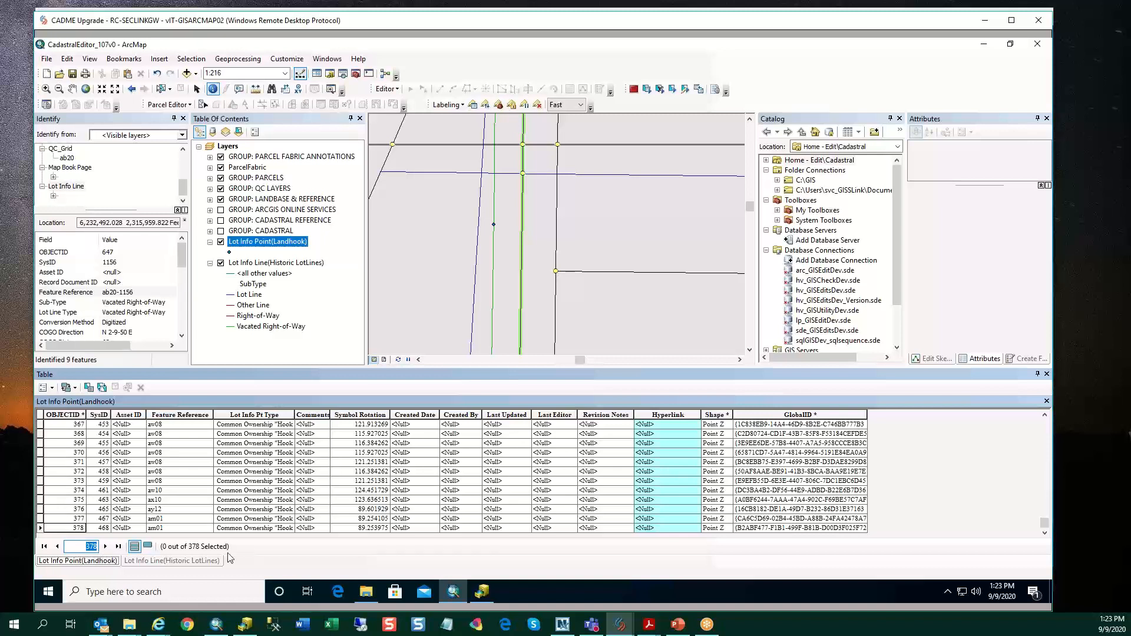
click(247, 549)
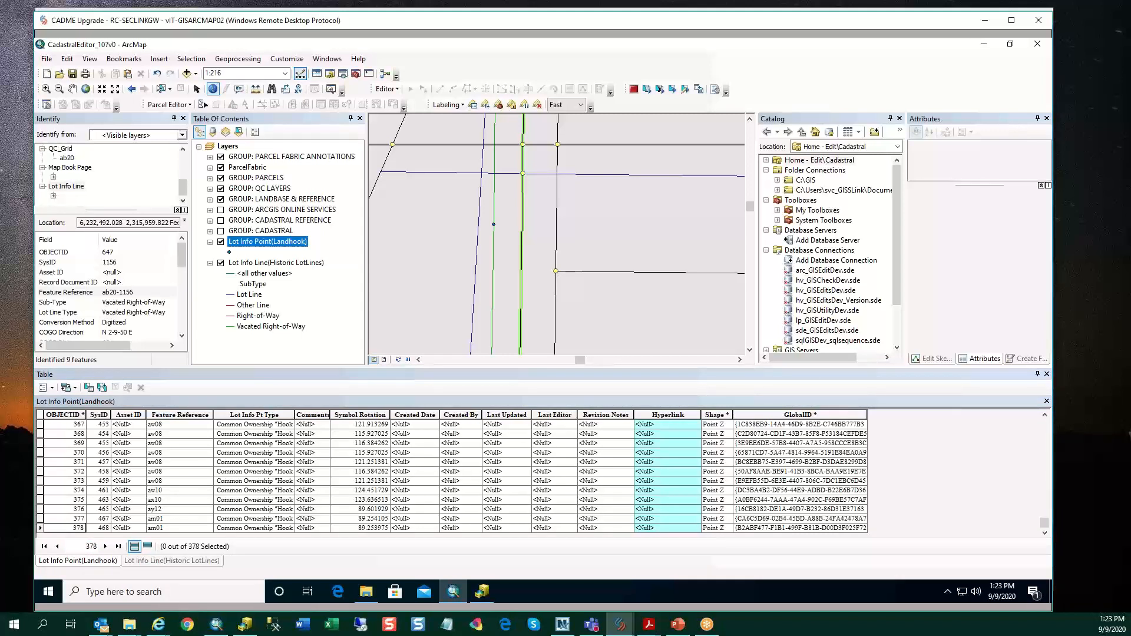
click(172, 561)
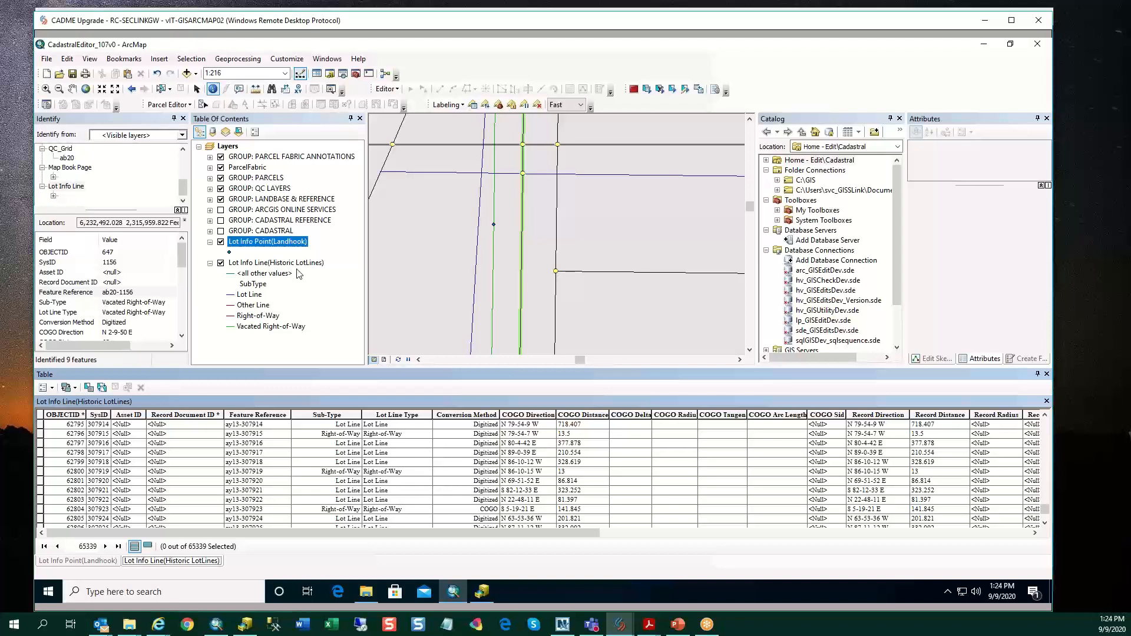
- Switch to ArcCatalog, compare the contents of the Cadastral and CadastralReference feature datasets, and return to ArcMap
click(484, 597)
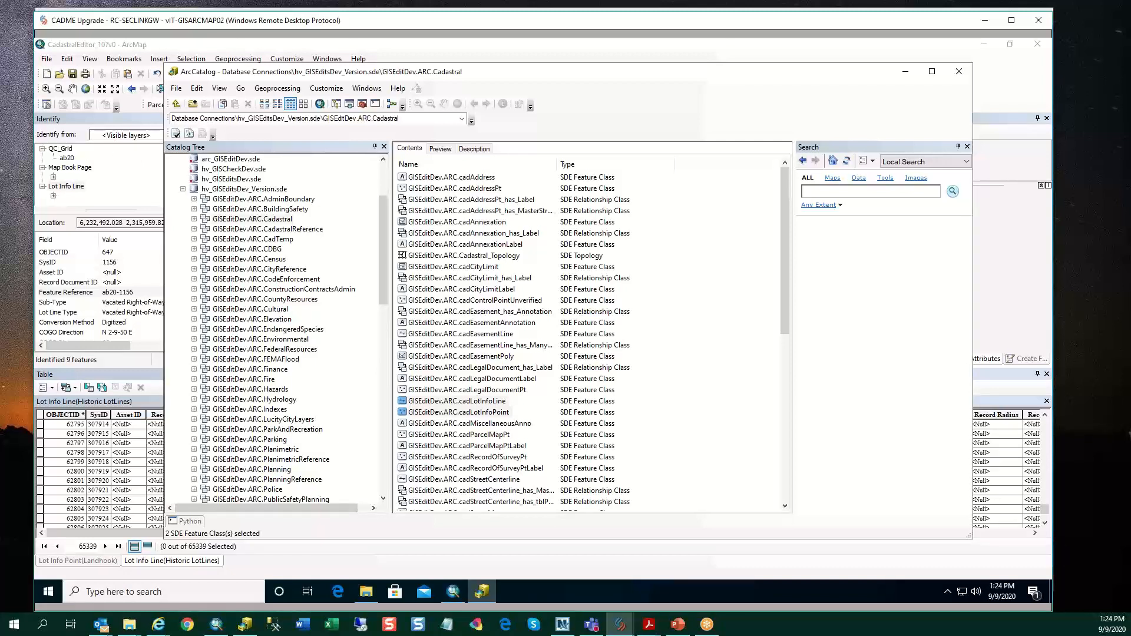
key(alt+Tab)
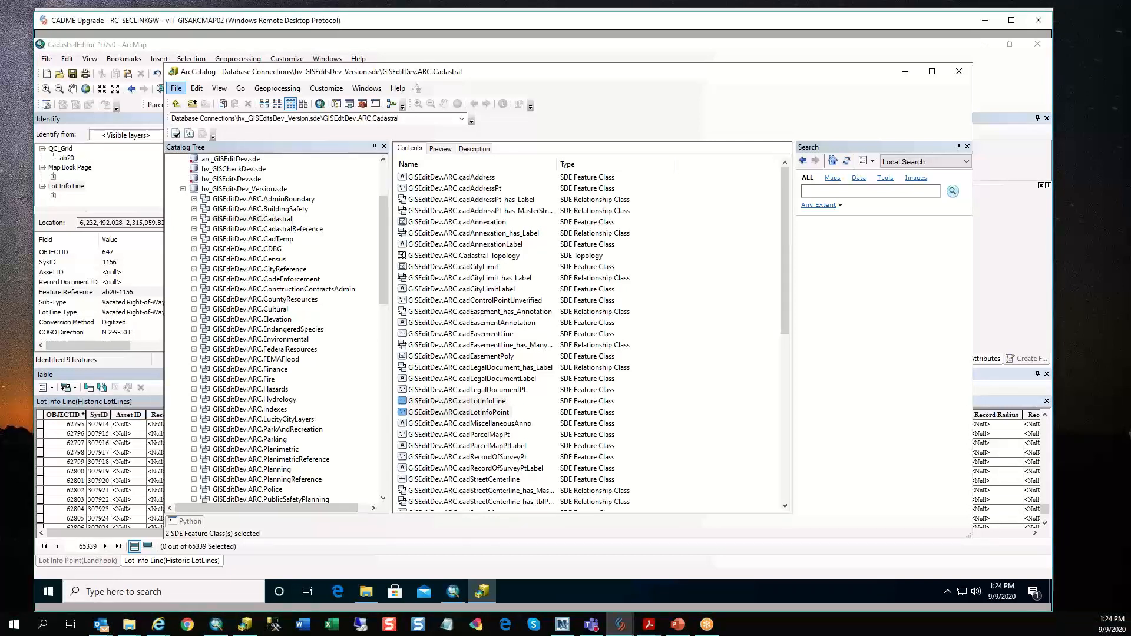
key(alt+Tab)
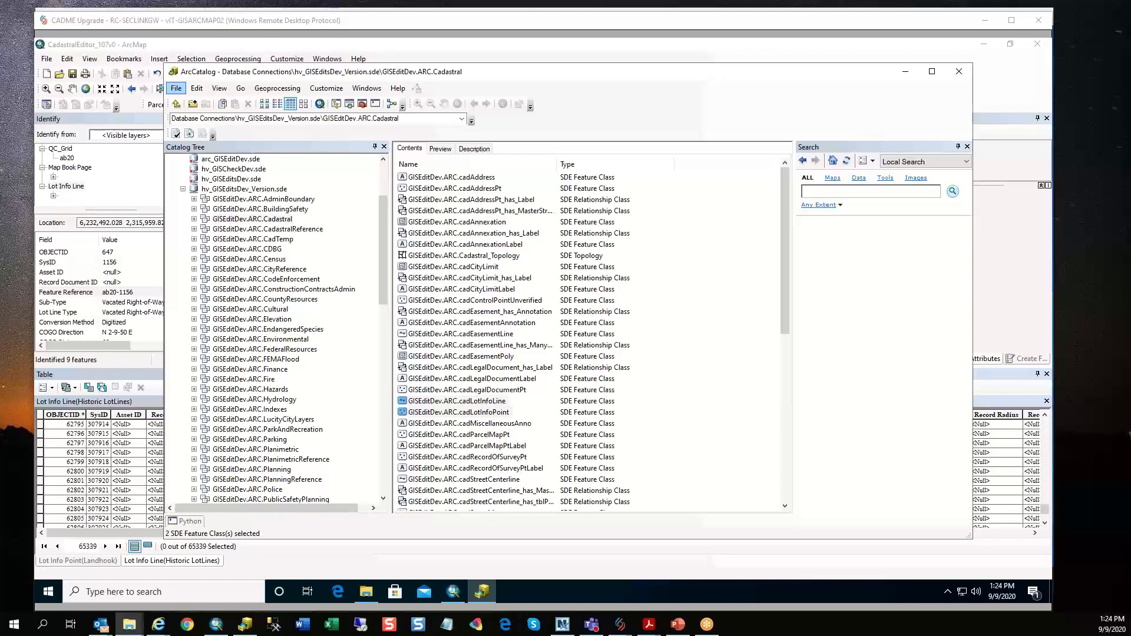
click(313, 232)
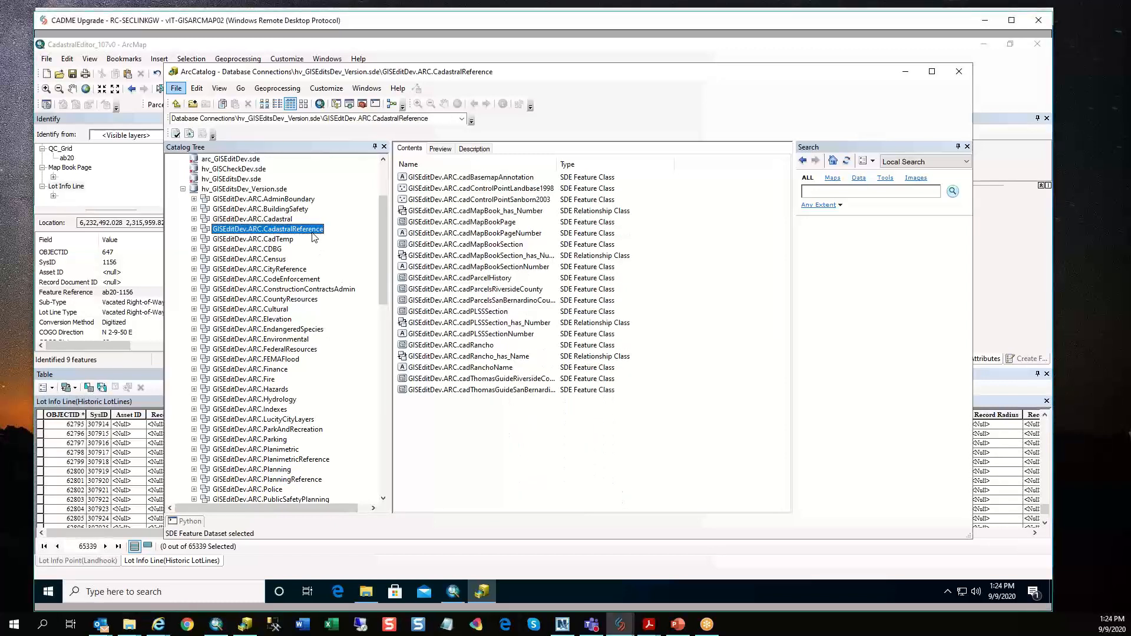
click(282, 220)
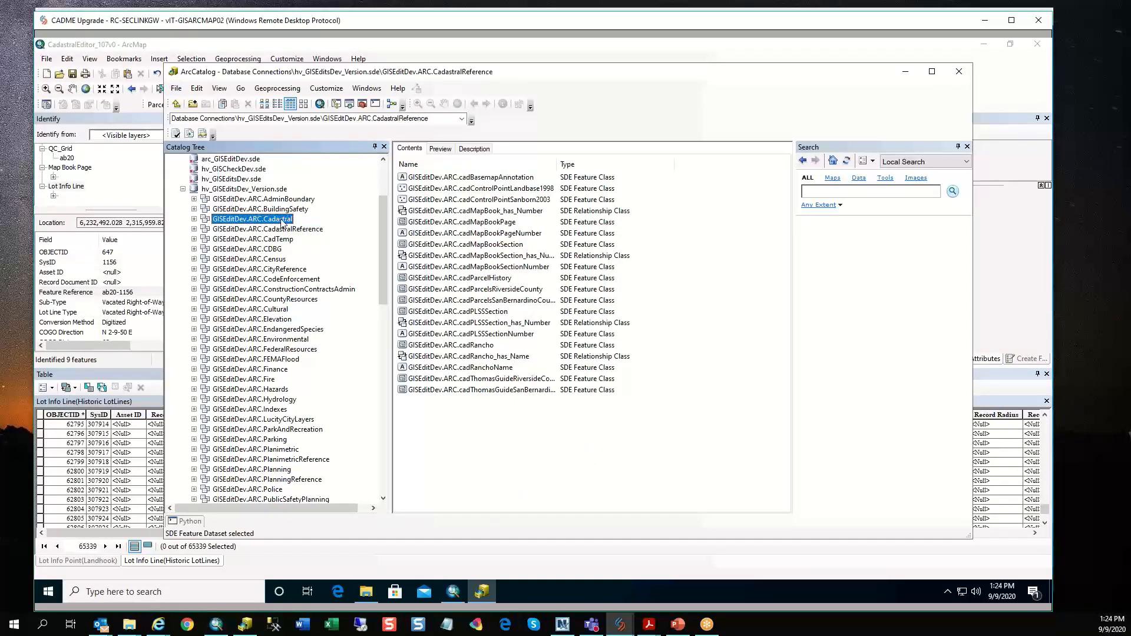
click(907, 74)
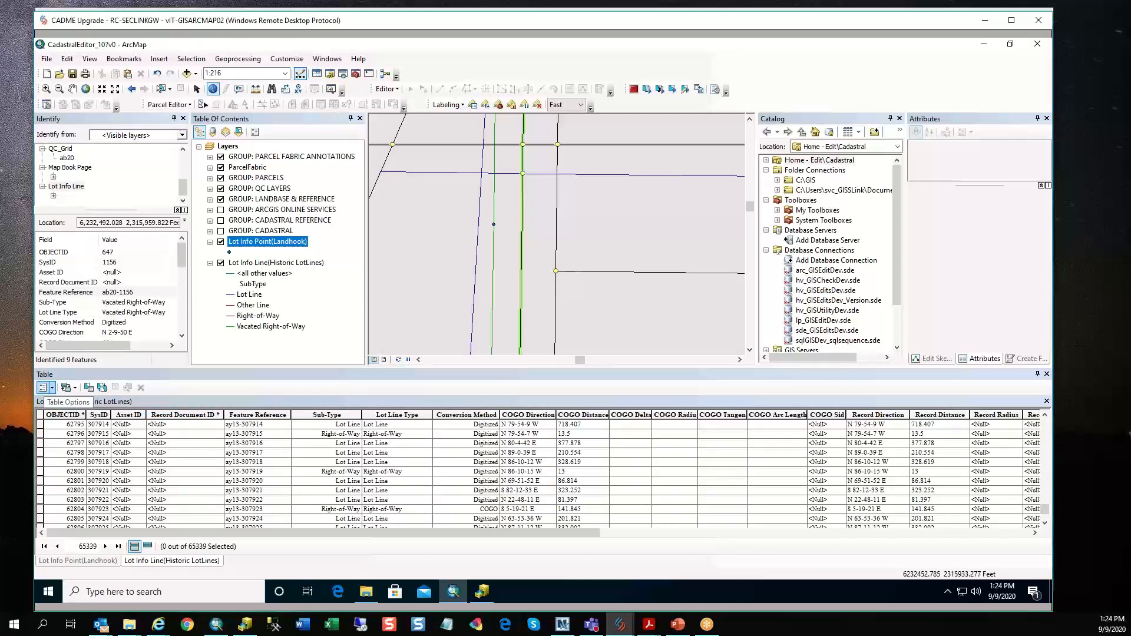
- In ArcCatalog, examine the relationships of the cadLotInfoLine feature class with full relationship names readable, close its properties without changes, and return to ArcMap
key(alt+Tab)
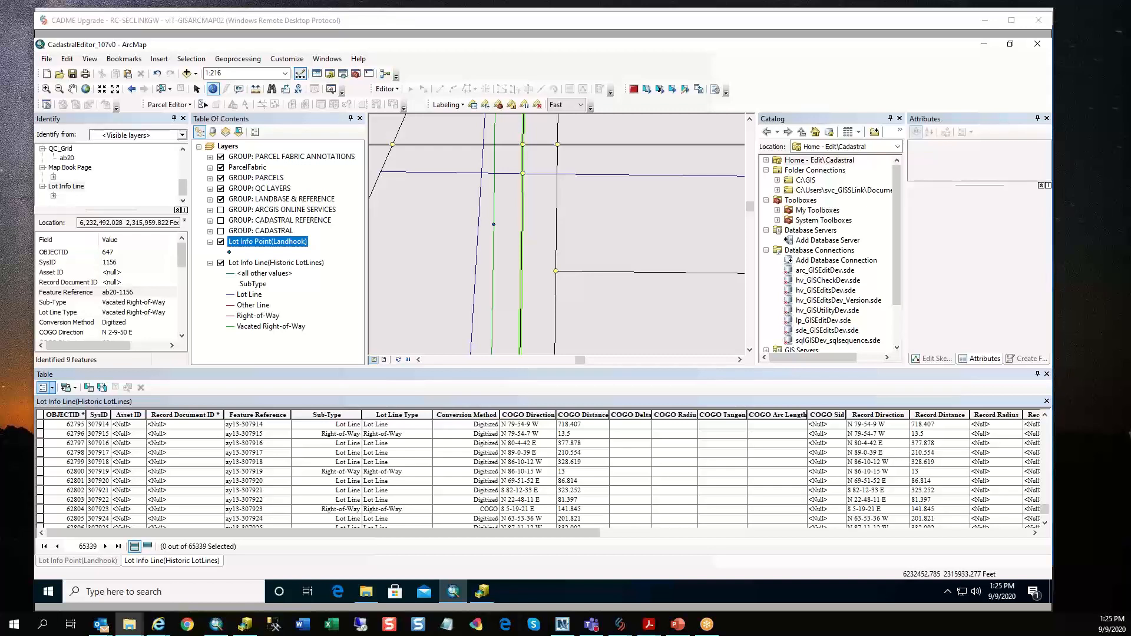
click(483, 591)
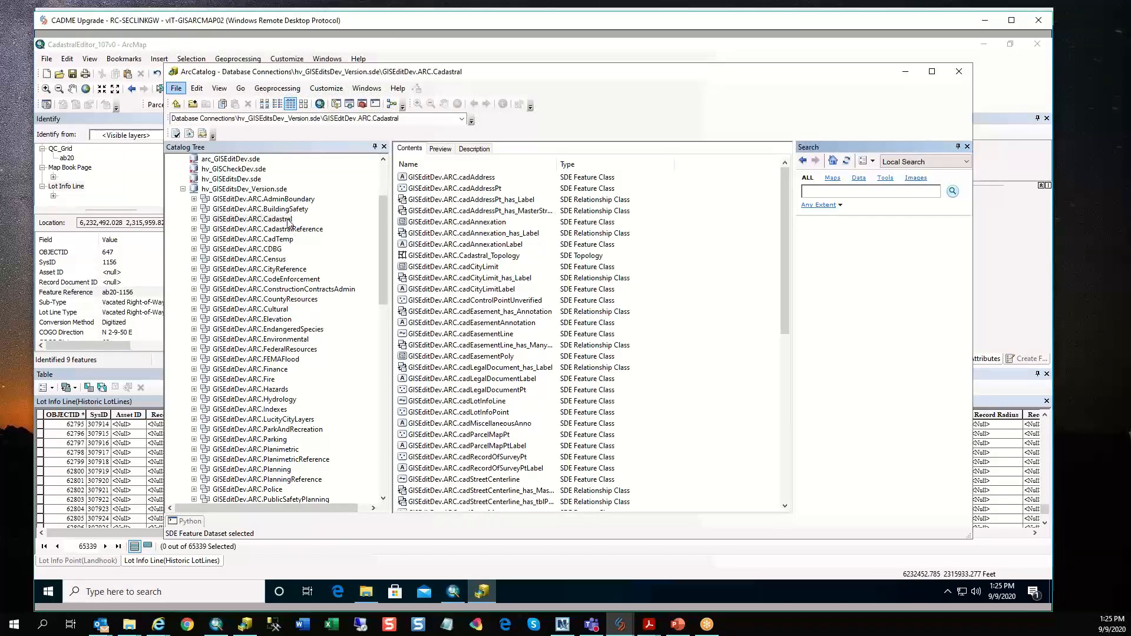
click(288, 220)
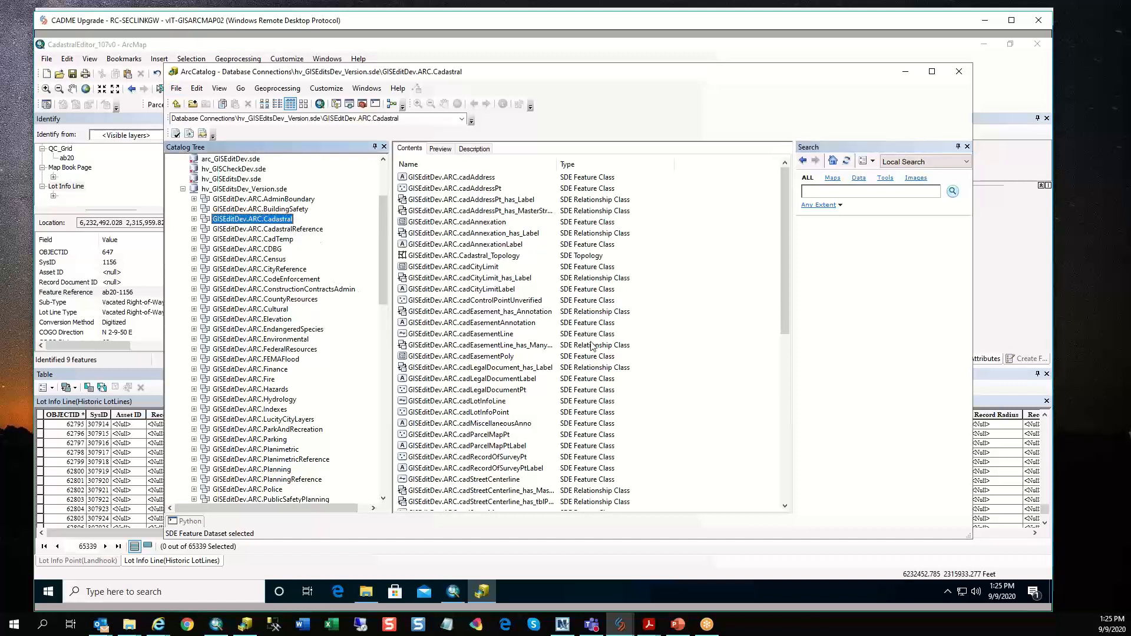
click(500, 403)
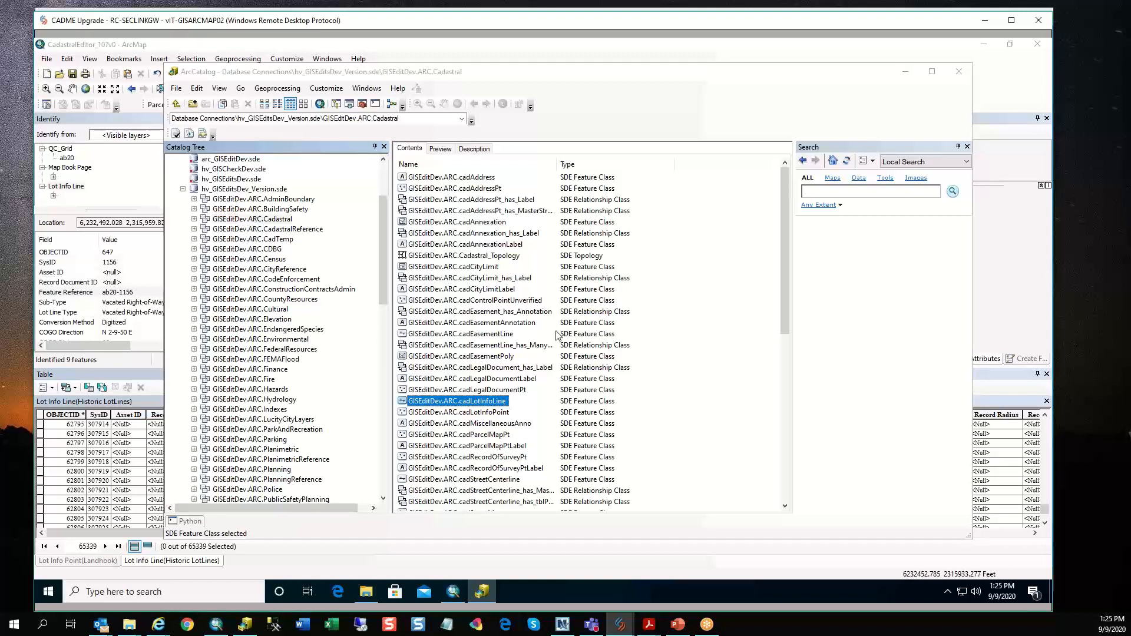
double_click(518, 403)
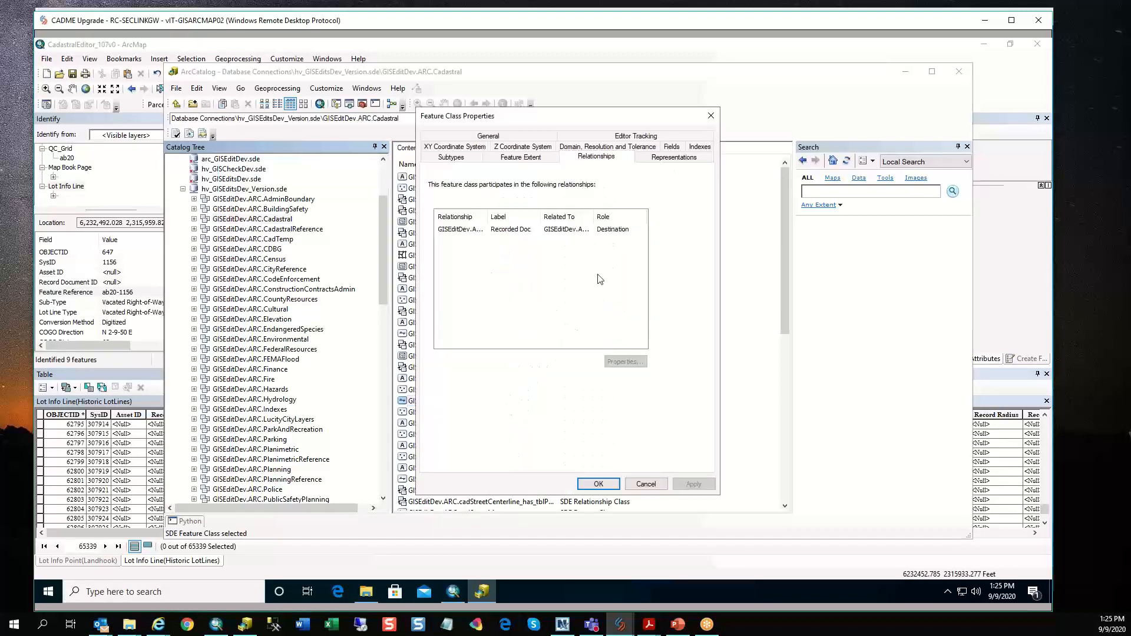
click(487, 229)
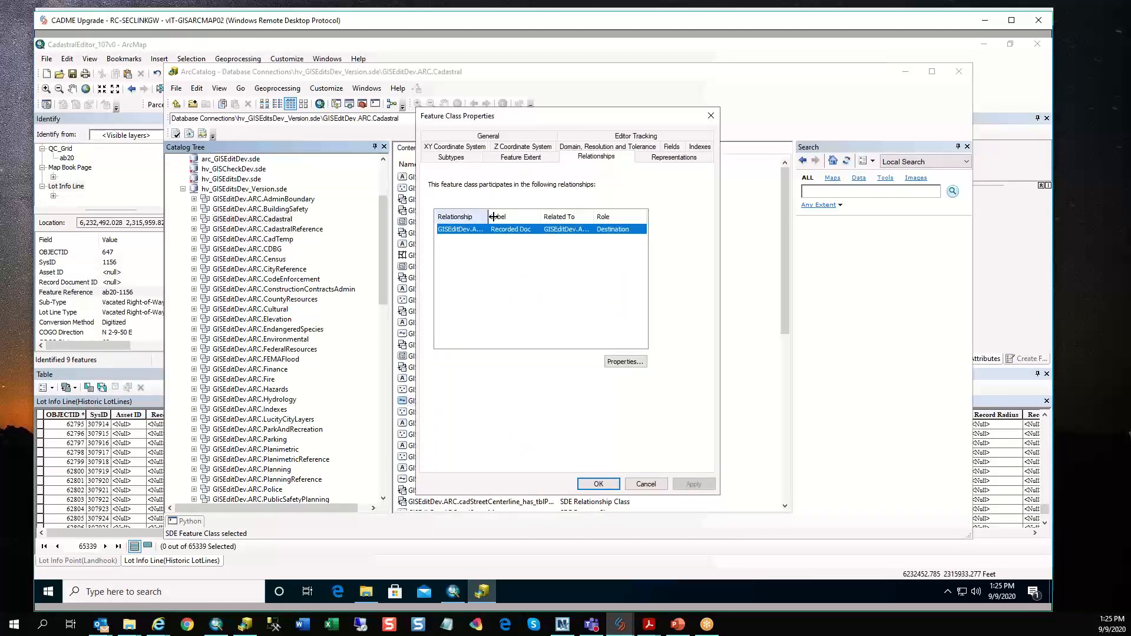
drag(493, 217, 589, 217)
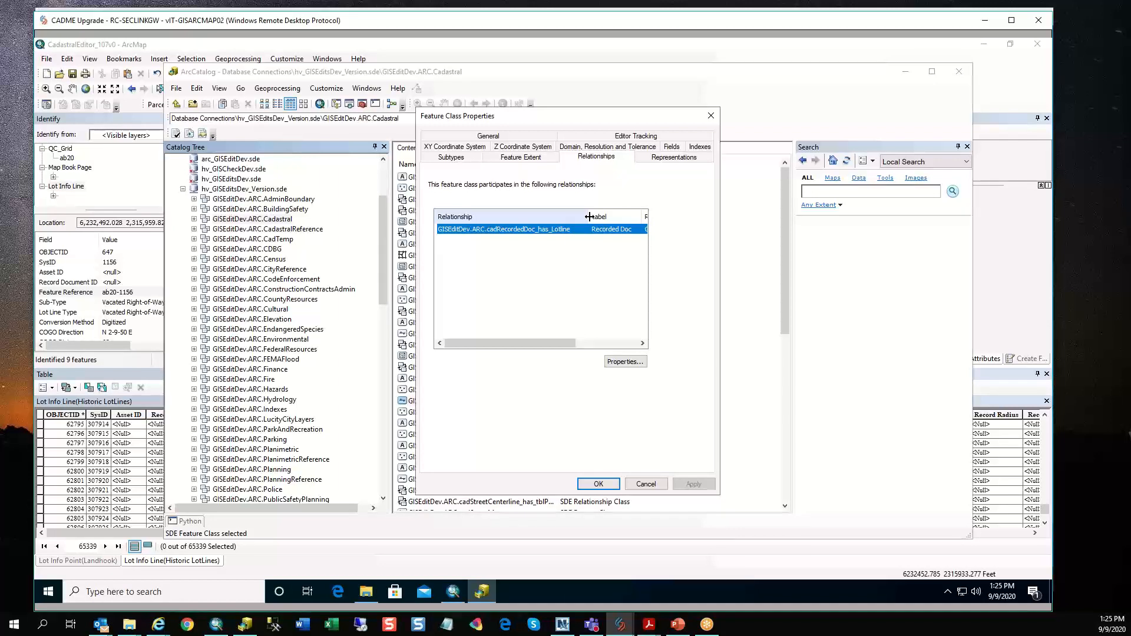
drag(589, 217, 583, 217)
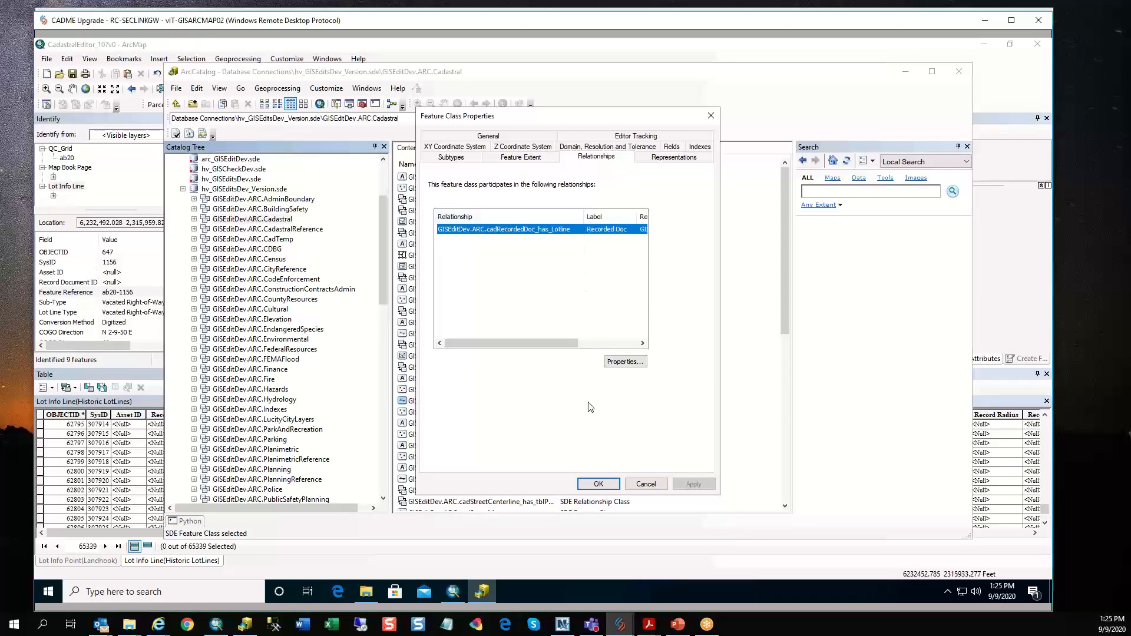
click(646, 484)
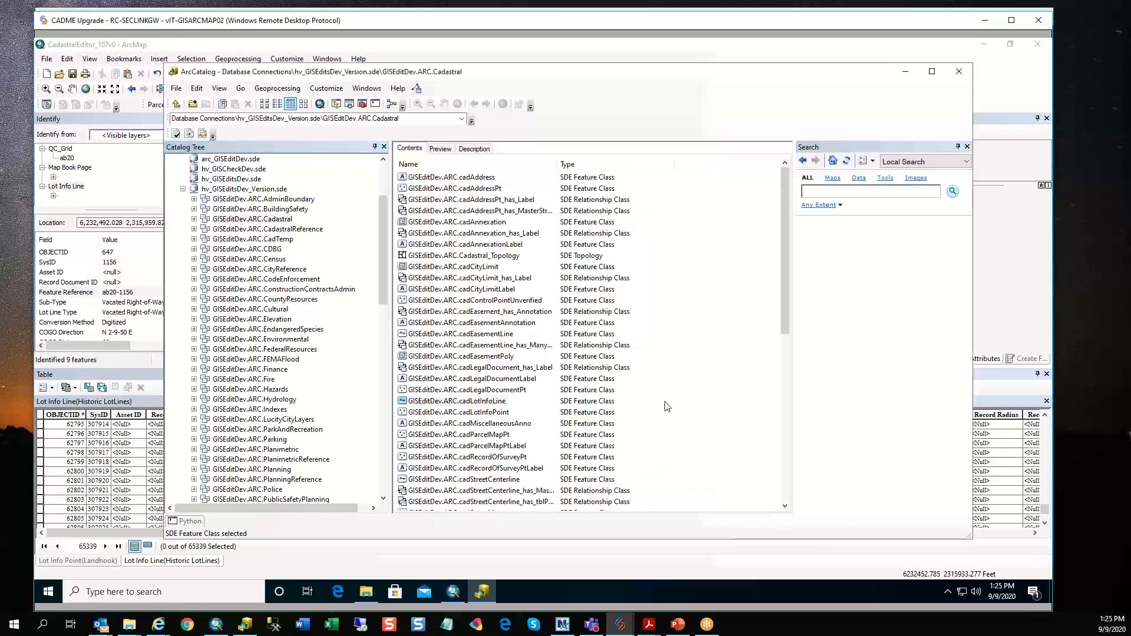
click(904, 75)
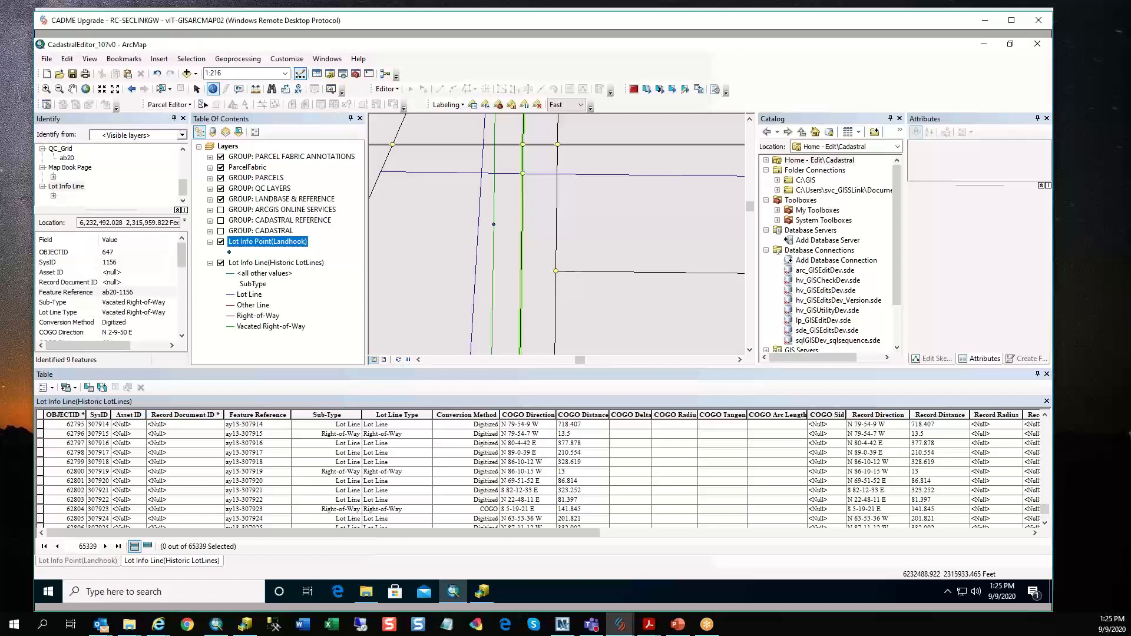
- Switch to ArcCatalog and bring up the properties of the cadLotInfoLine feature class in the Cadastral feature dataset
key(alt+Tab)
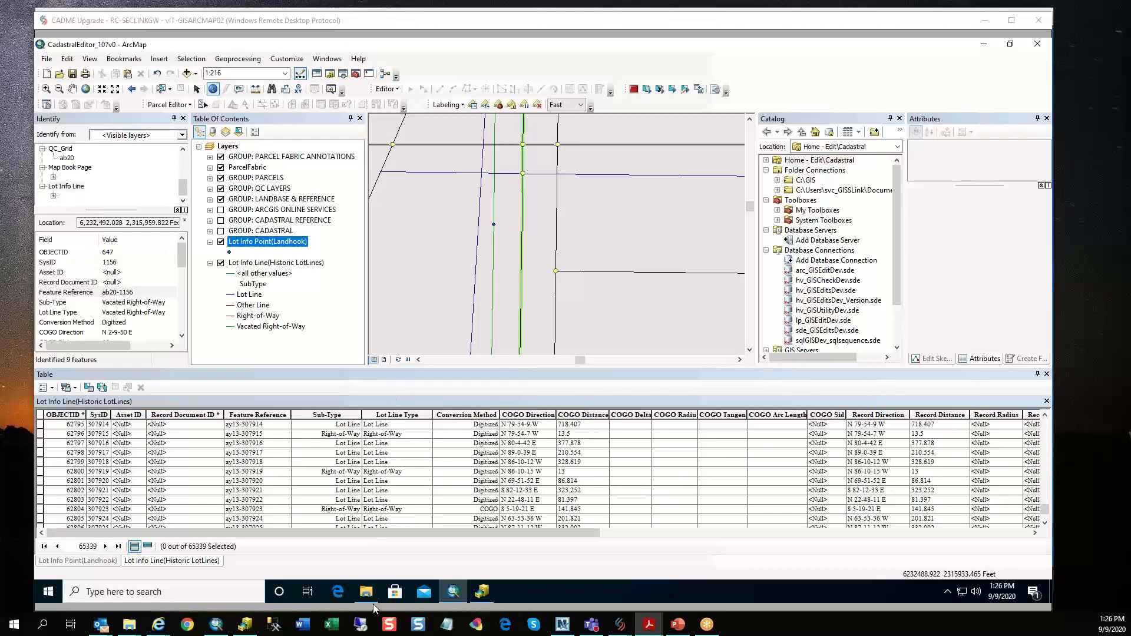
click(483, 594)
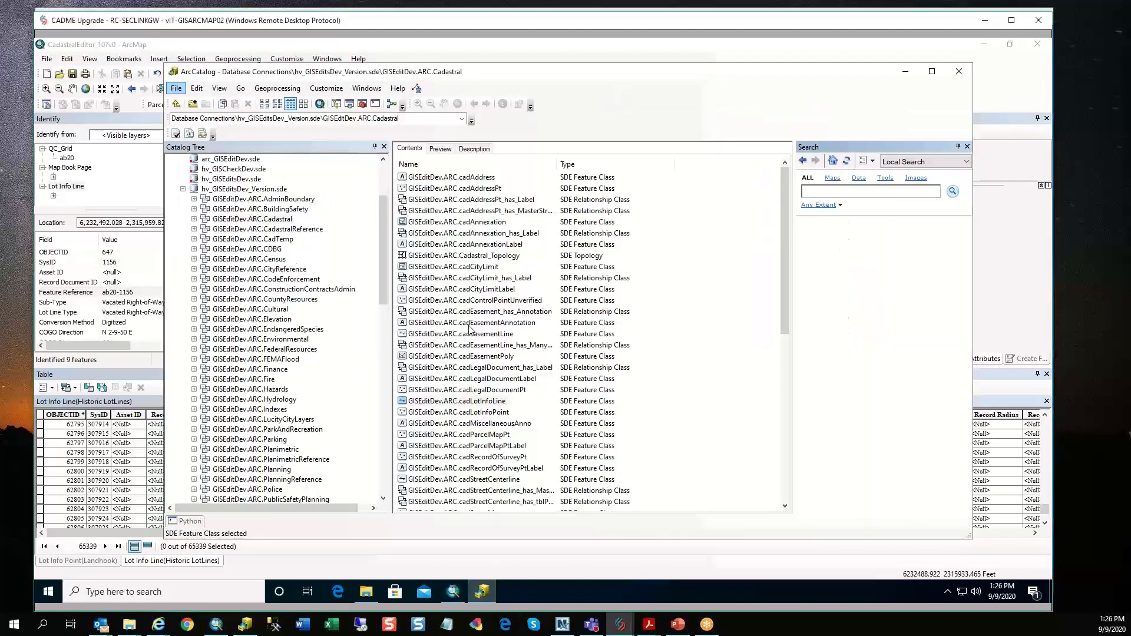
click(279, 220)
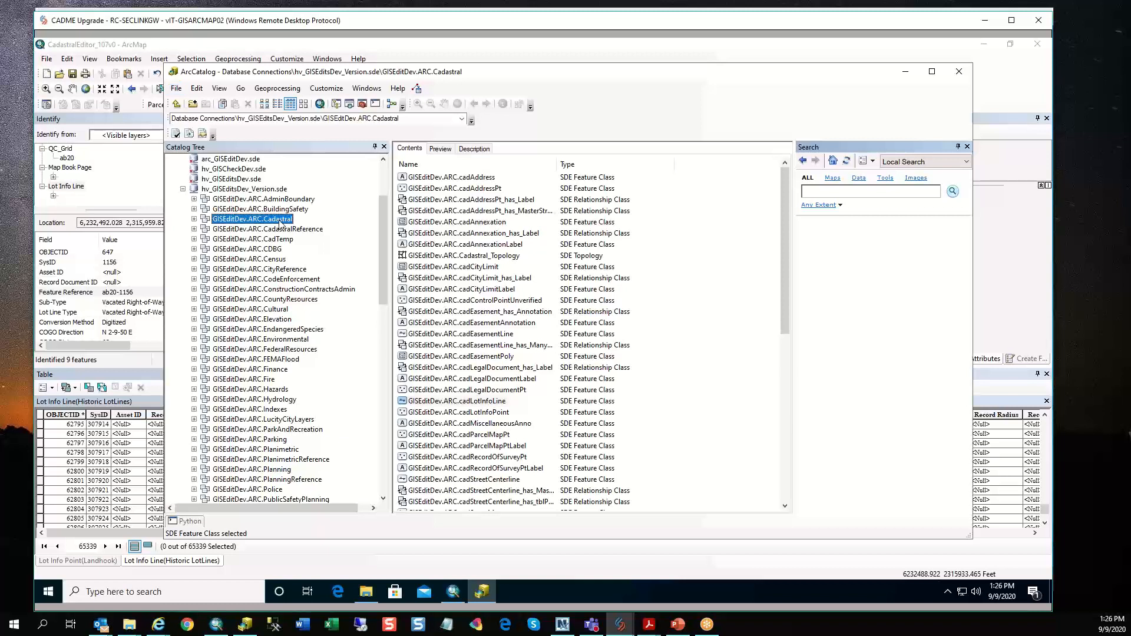
double_click(496, 403)
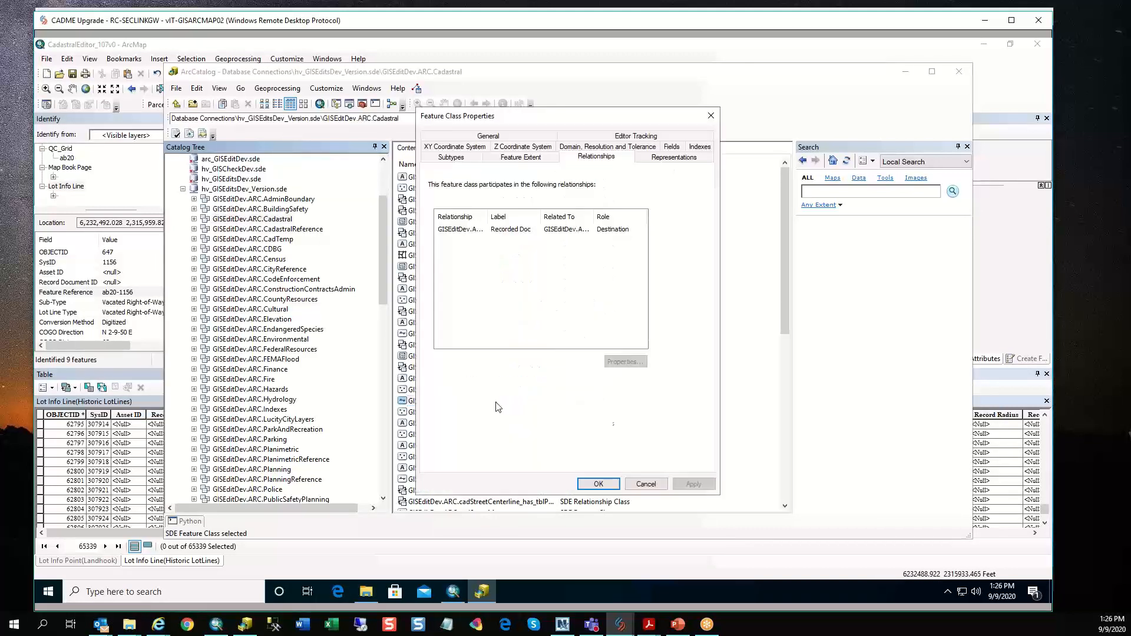
- Examine the full relationship and related table names of cadLotInfoLine by widening the list columns, and close its properties without changes
click(494, 230)
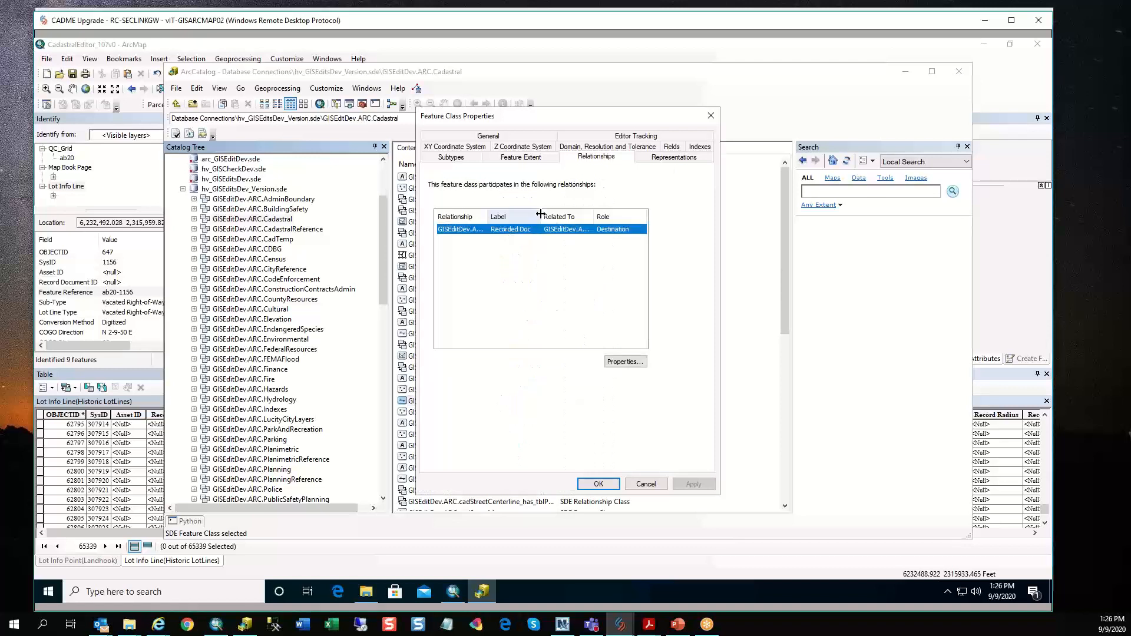
drag(541, 214, 563, 215)
drag(489, 216, 576, 216)
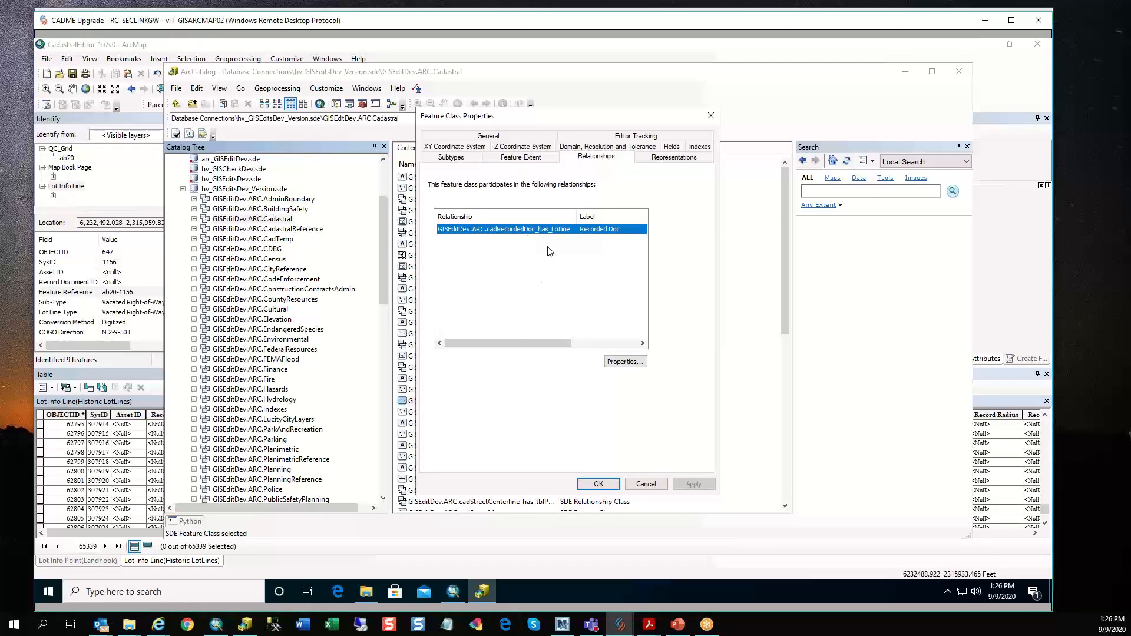
drag(546, 344, 659, 344)
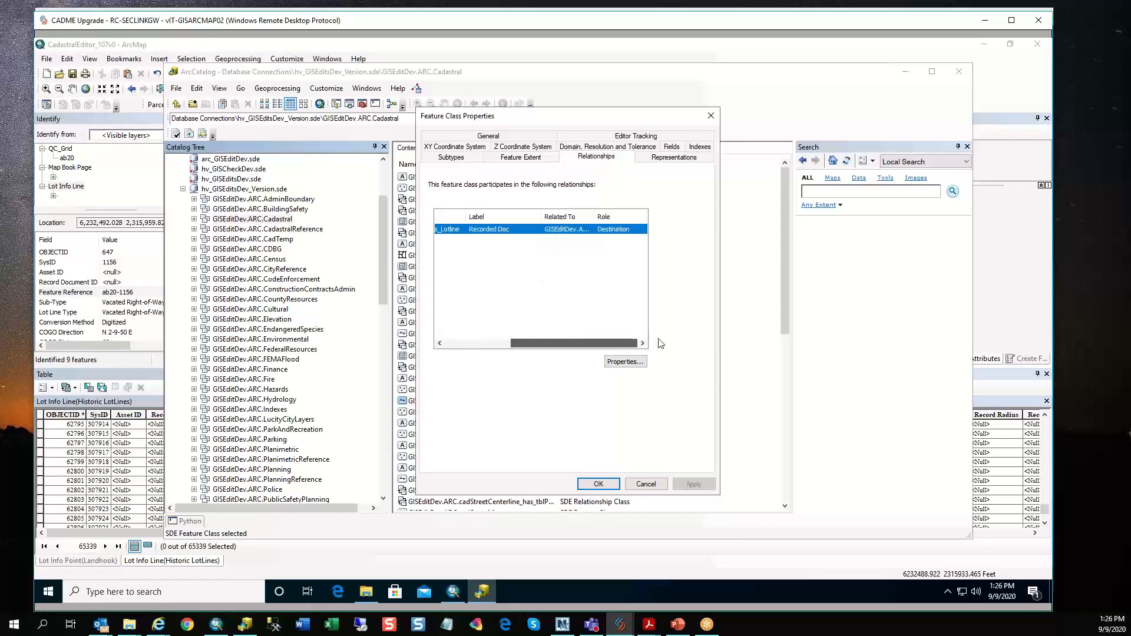
drag(595, 216, 639, 217)
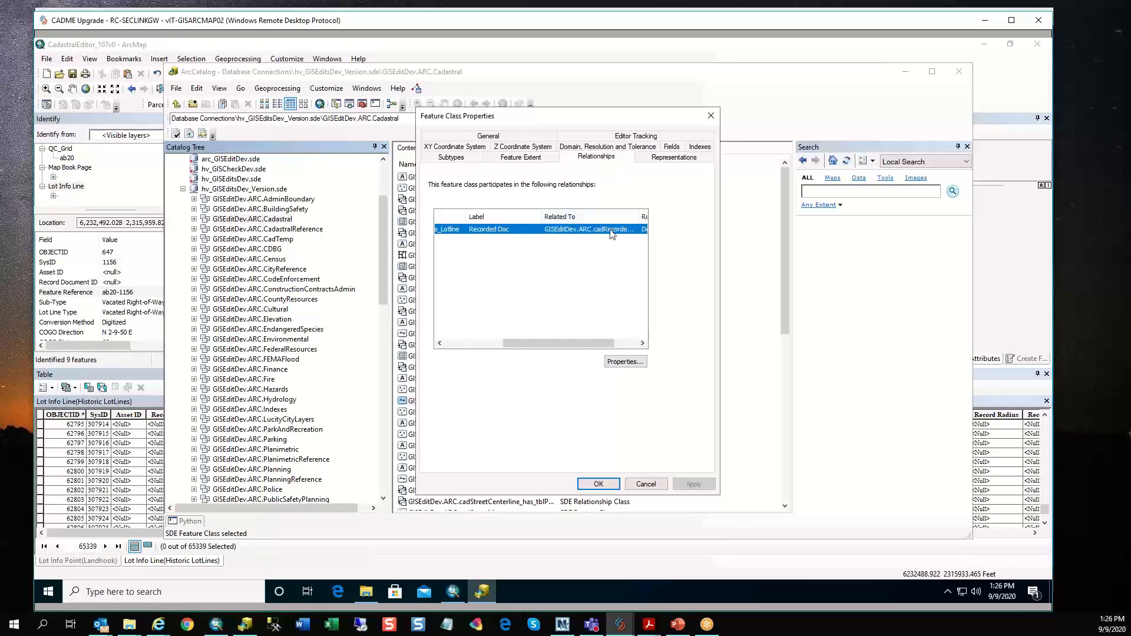
drag(541, 217, 521, 217)
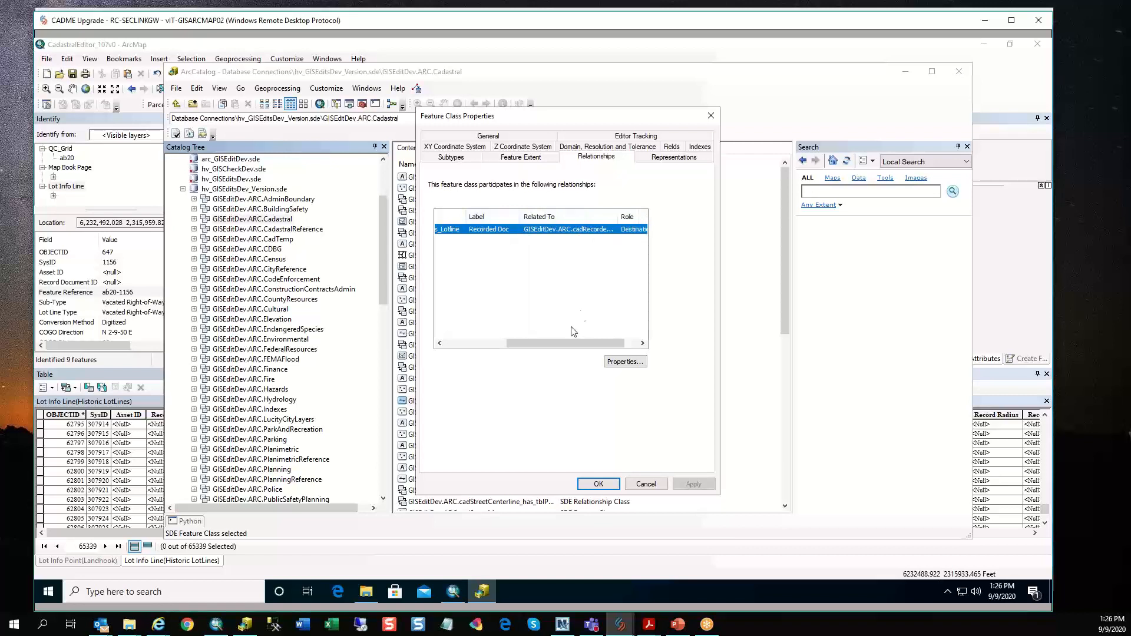
drag(618, 217, 641, 217)
click(647, 485)
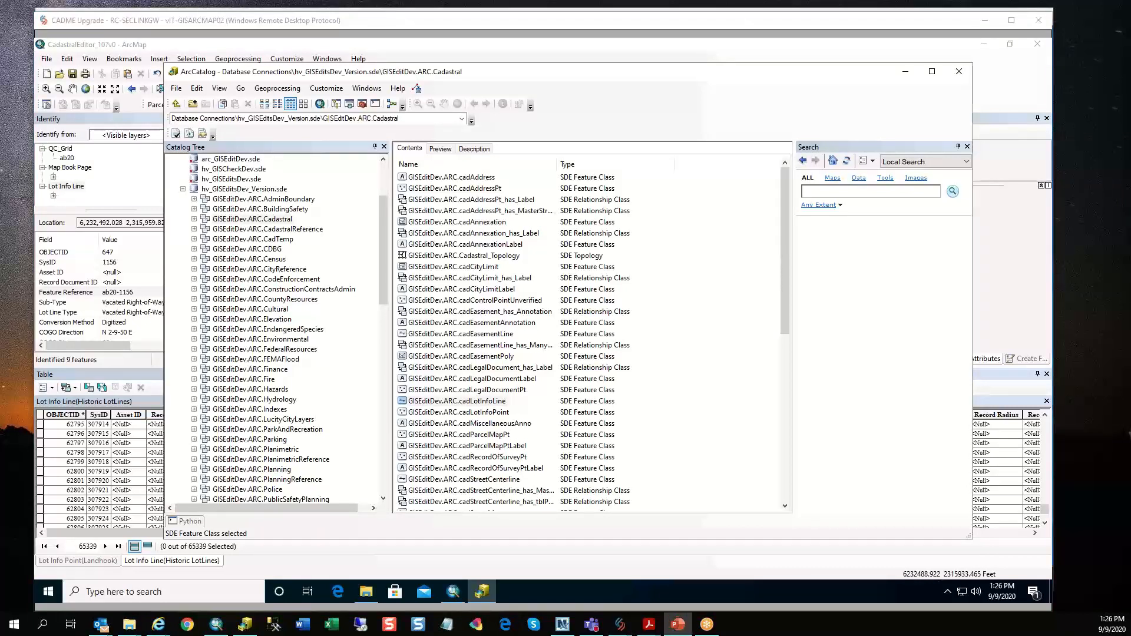
- Enable editing in the Cadastral Review with City_09092020.pptx presentation, view its Topology slide at a larger size, and return to the remote desktop
drag(0, 46, 282, 46)
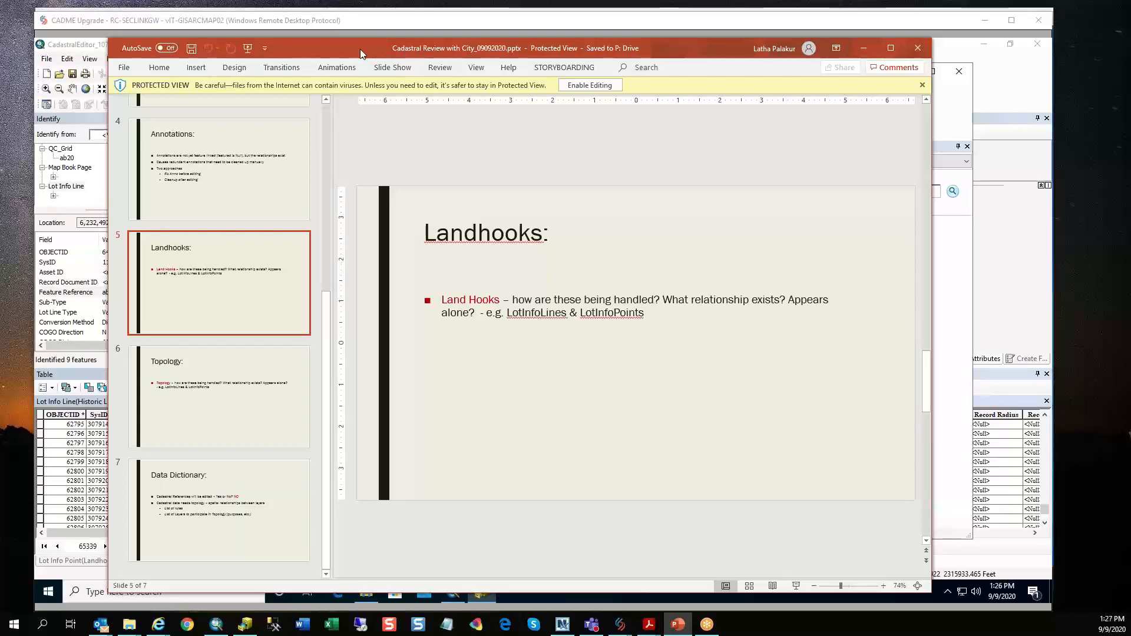
click(216, 416)
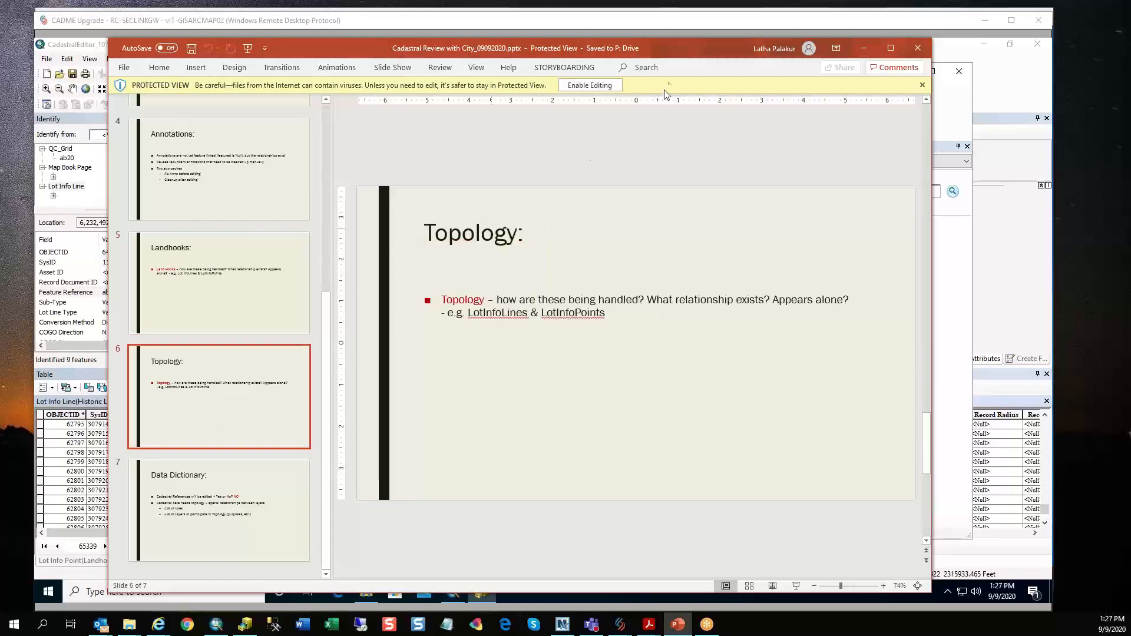
click(589, 85)
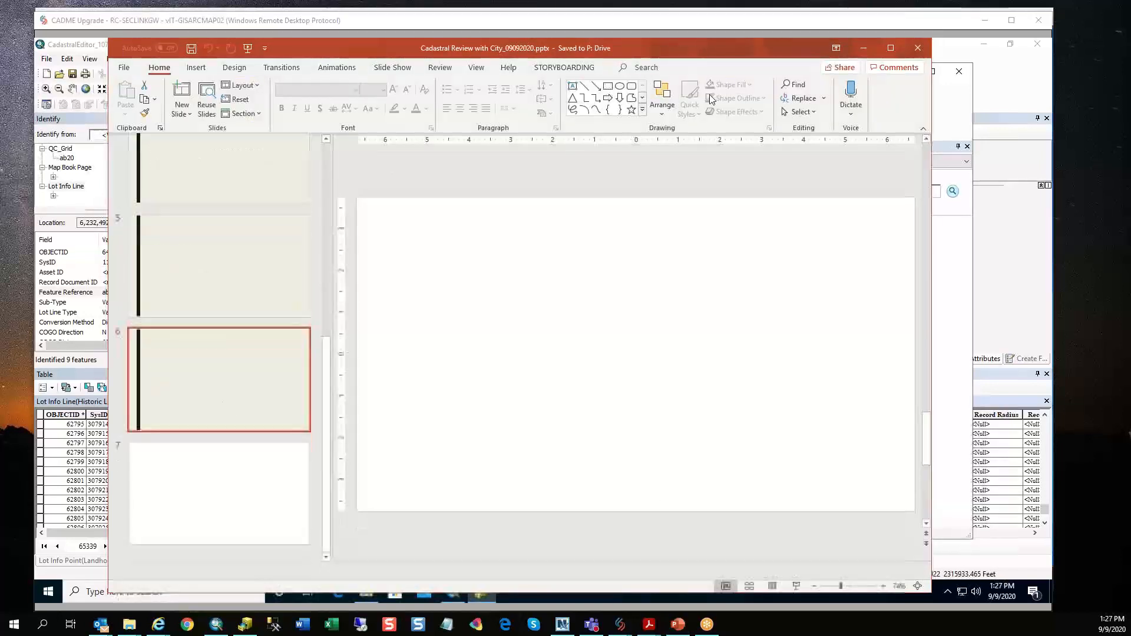
click(890, 48)
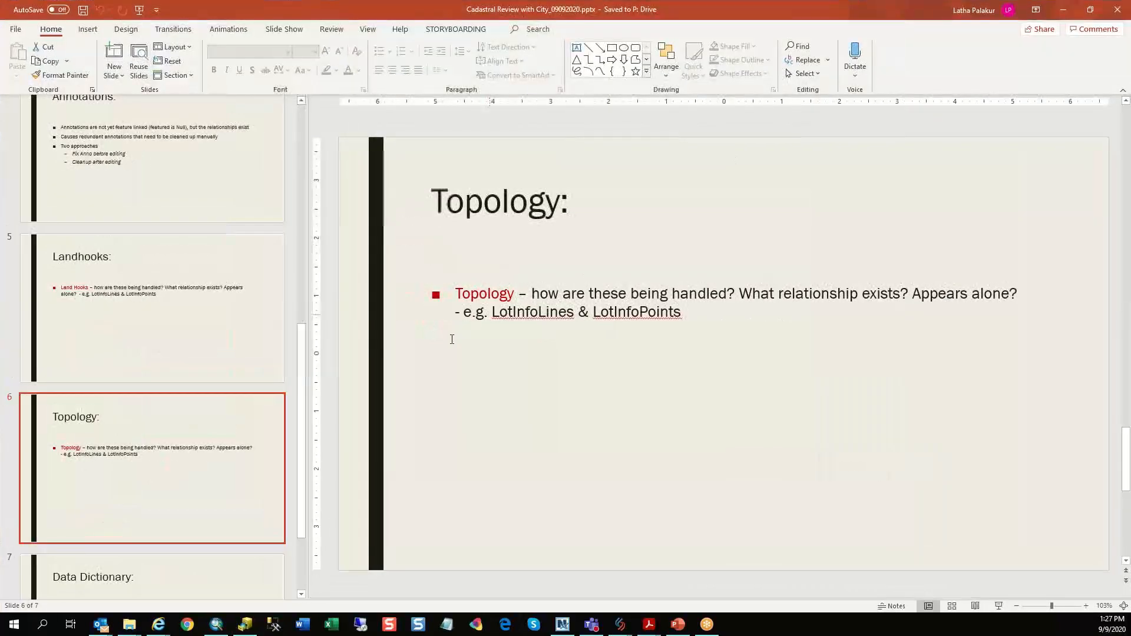
drag(307, 339, 216, 339)
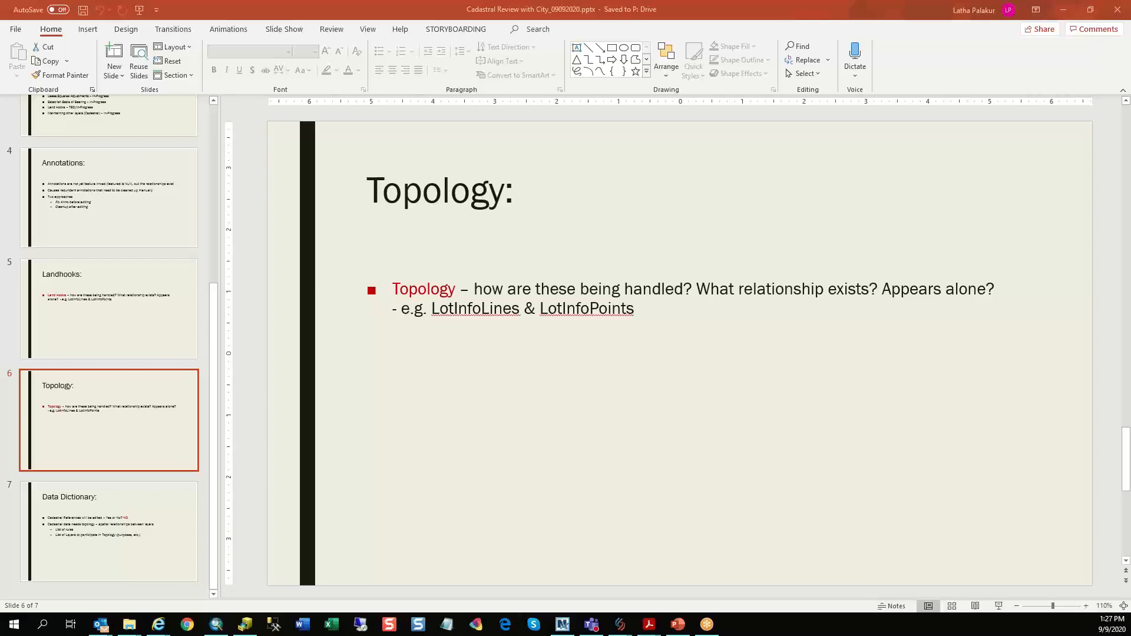
click(1063, 10)
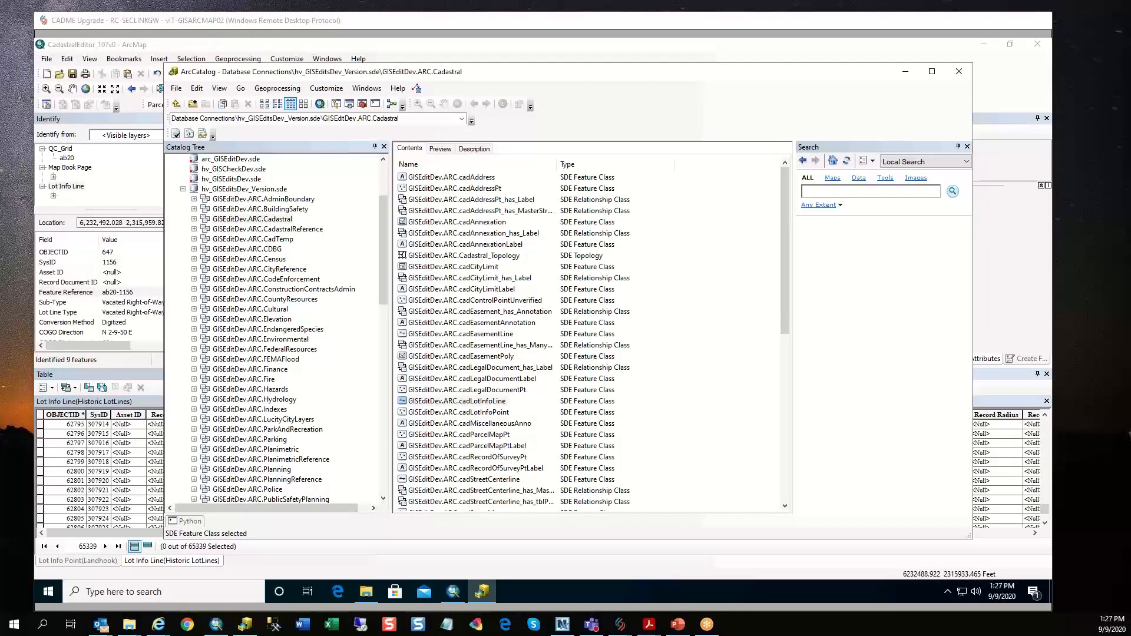
key(alt+Tab)
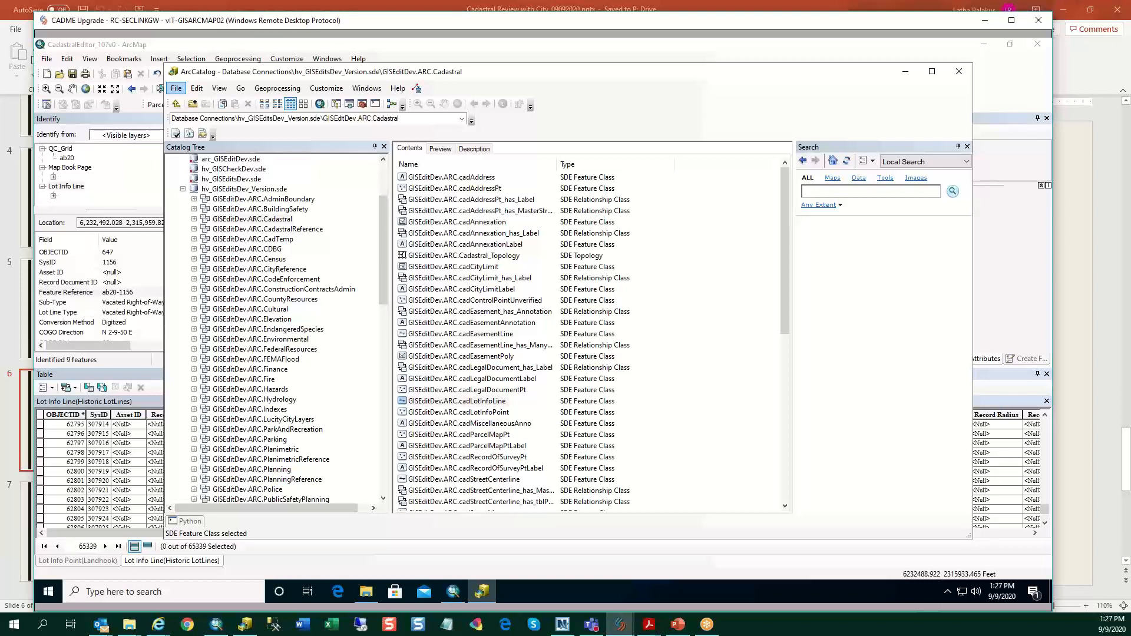
- Return to ArcMap, expand the ParcelFabric and GROUP: PARCELS layers, and enlarge the map area above the attribute table
click(648, 625)
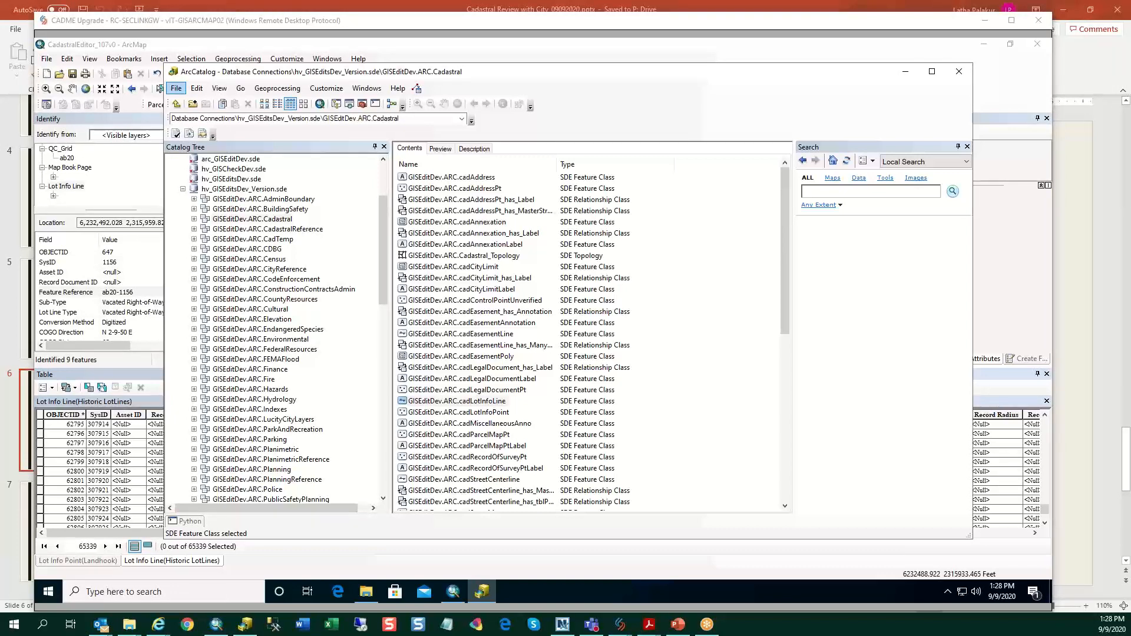
click(161, 48)
click(221, 210)
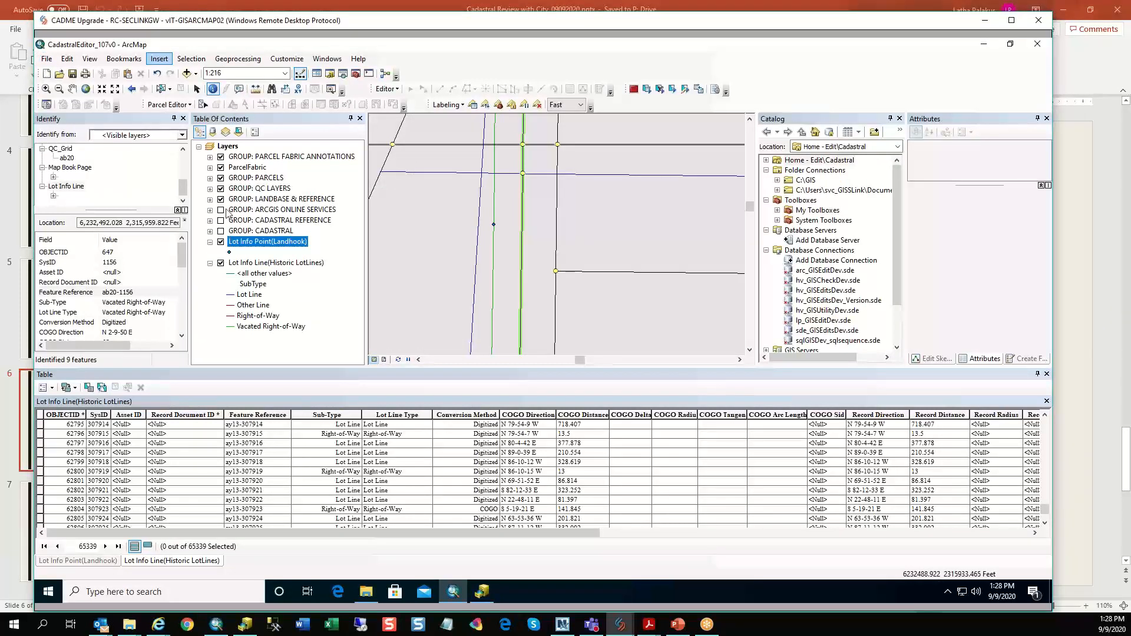
click(210, 178)
click(210, 168)
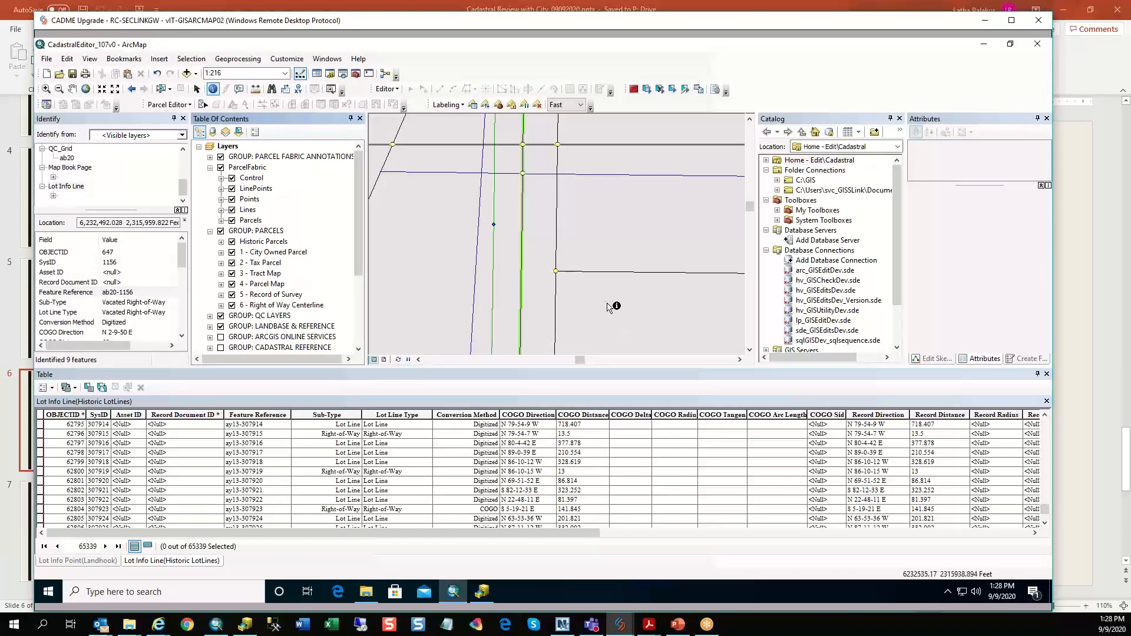
scroll(610, 303, up, 2)
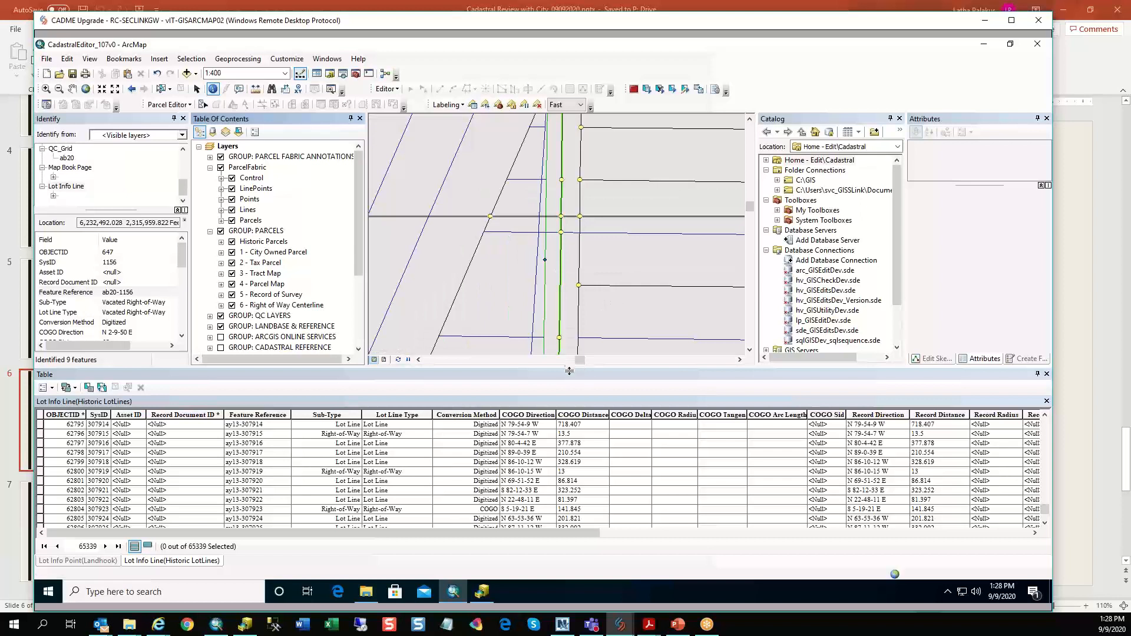
drag(568, 371, 568, 420)
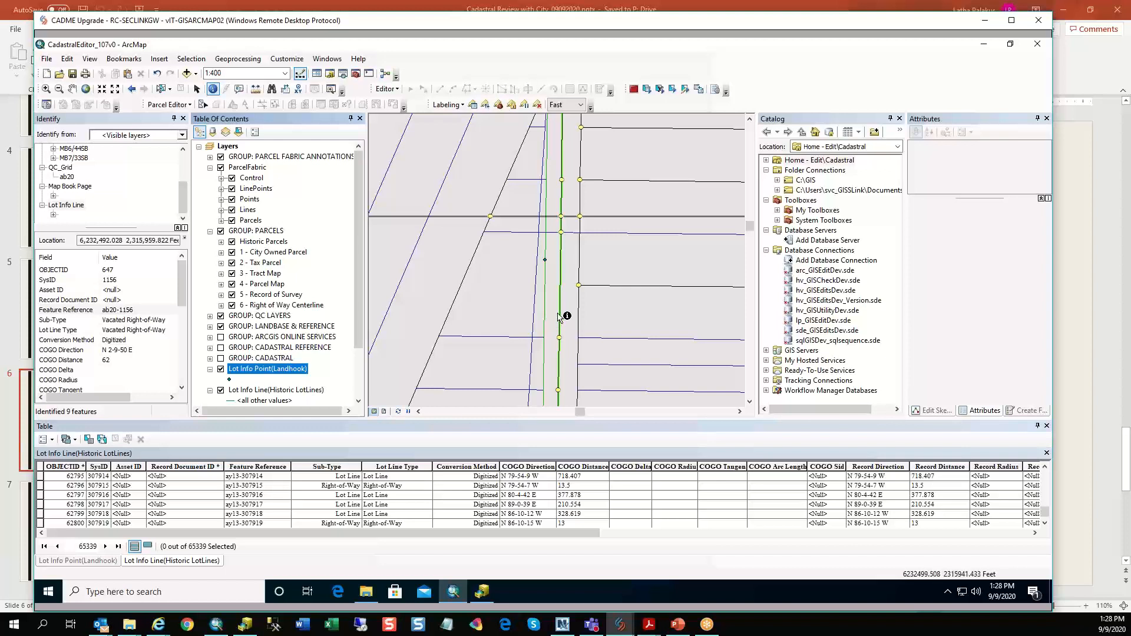
- Show the symbol of the Parcels sublayer in ParcelFabric and bring up that layer's options
click(222, 221)
right_click(249, 222)
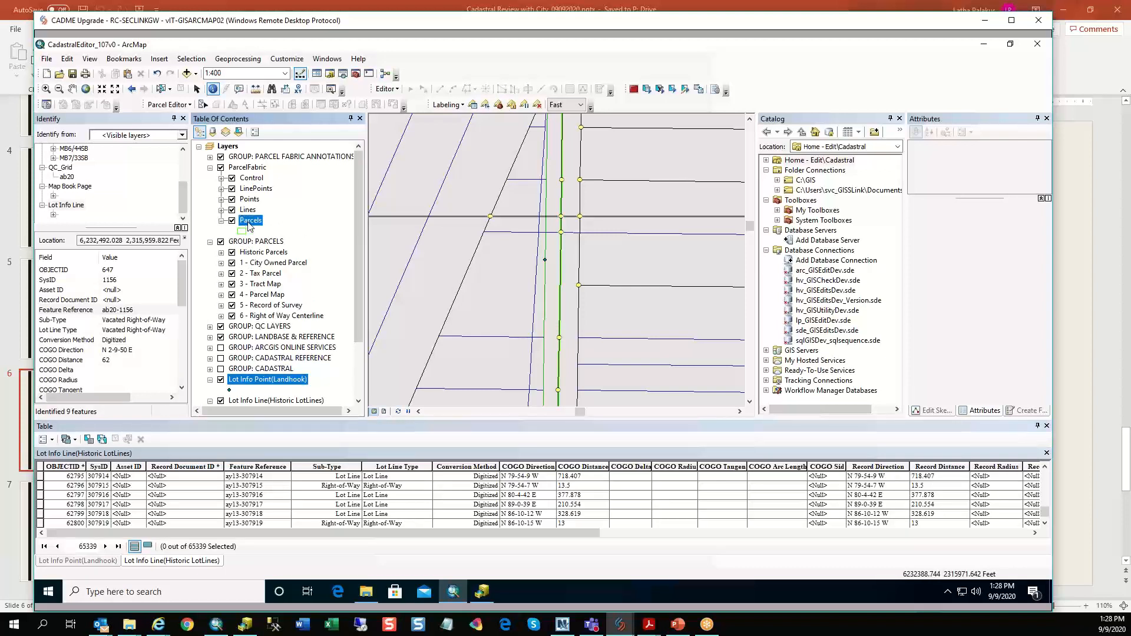
click(285, 259)
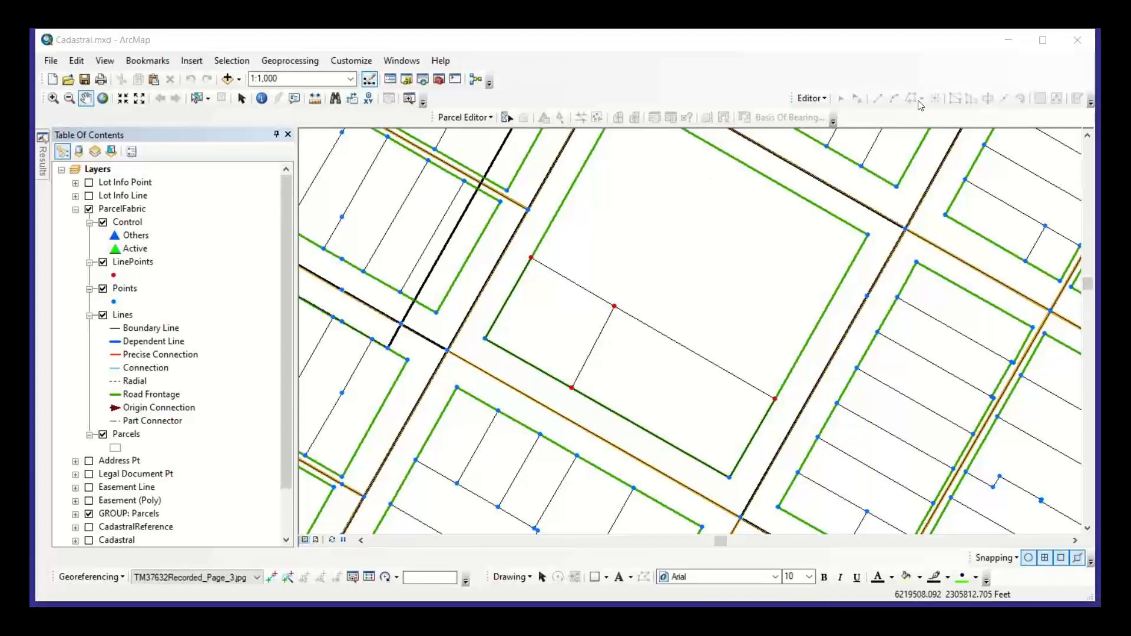
- In the Cadastral.mxd map, review the layers inside the CadastralReference and Cadastral groups and collapse both groups again
click(741, 78)
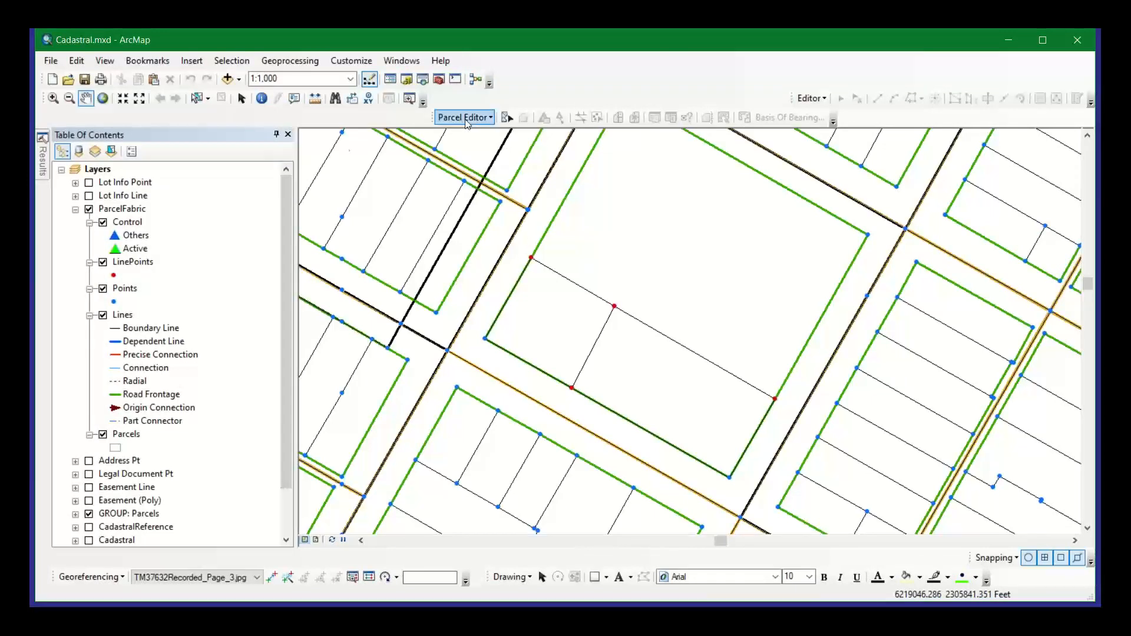
scroll(177, 353, down, 2)
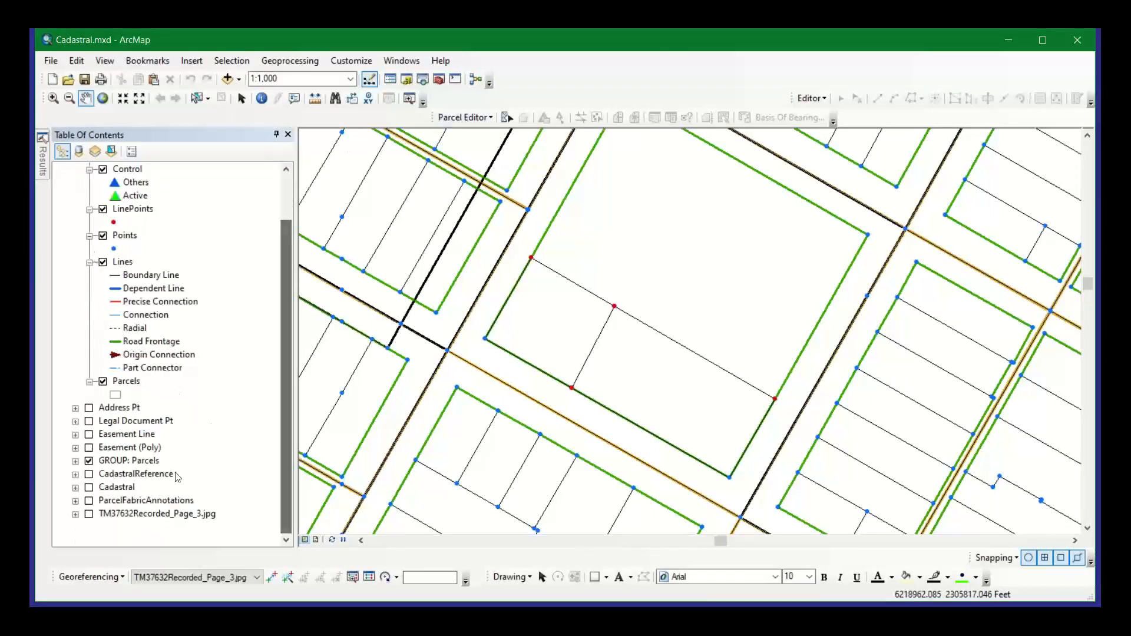
click(123, 475)
click(76, 474)
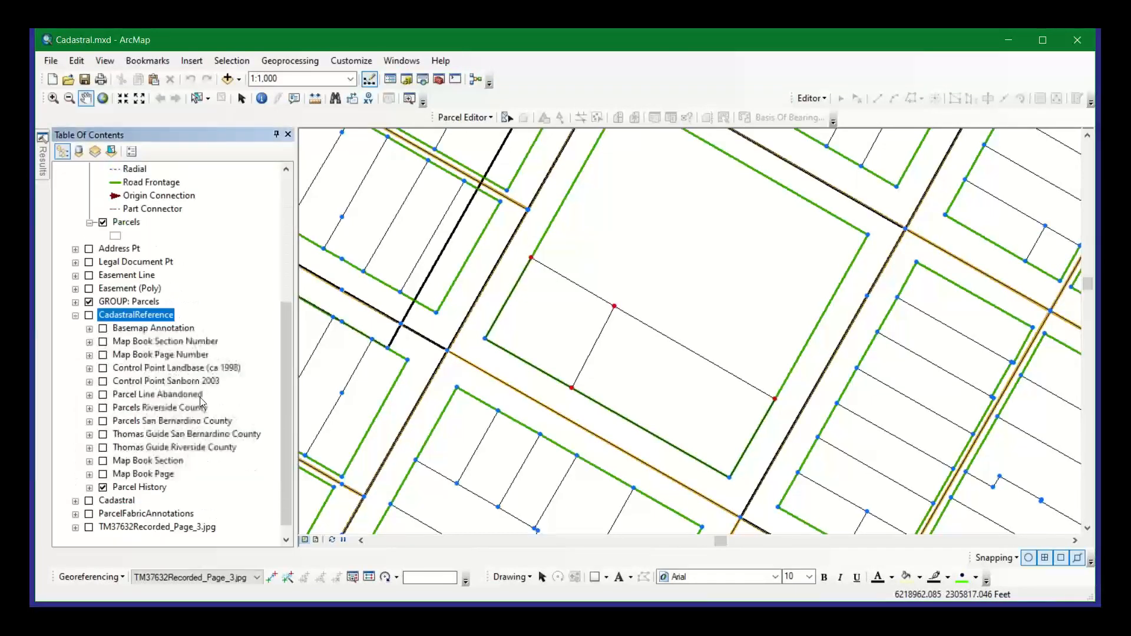
click(75, 487)
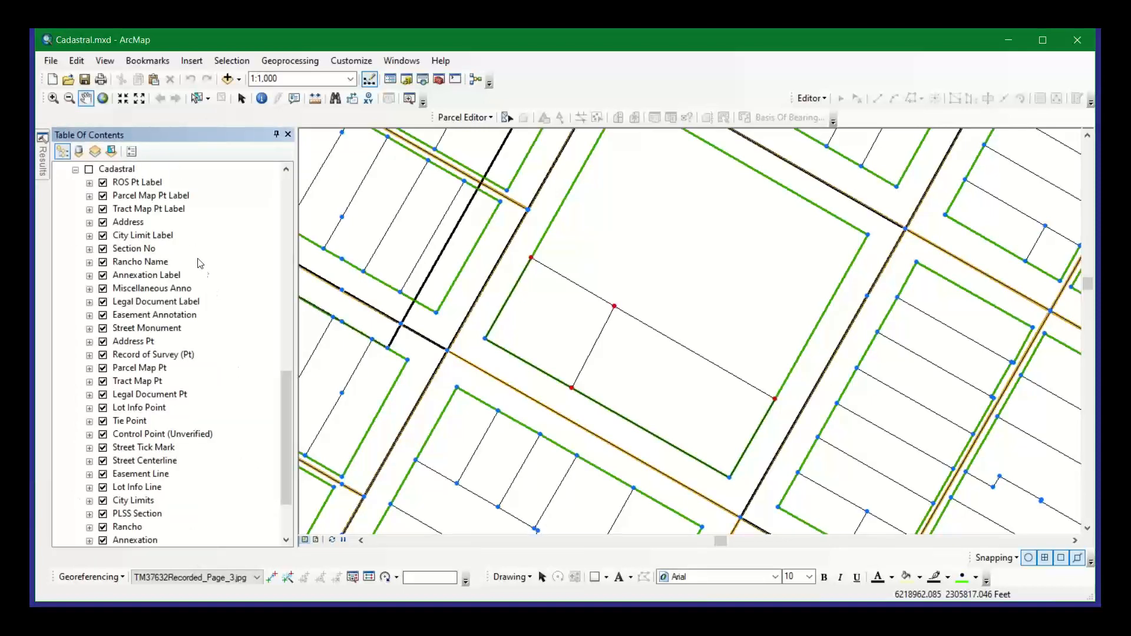
scroll(196, 327, up, 10)
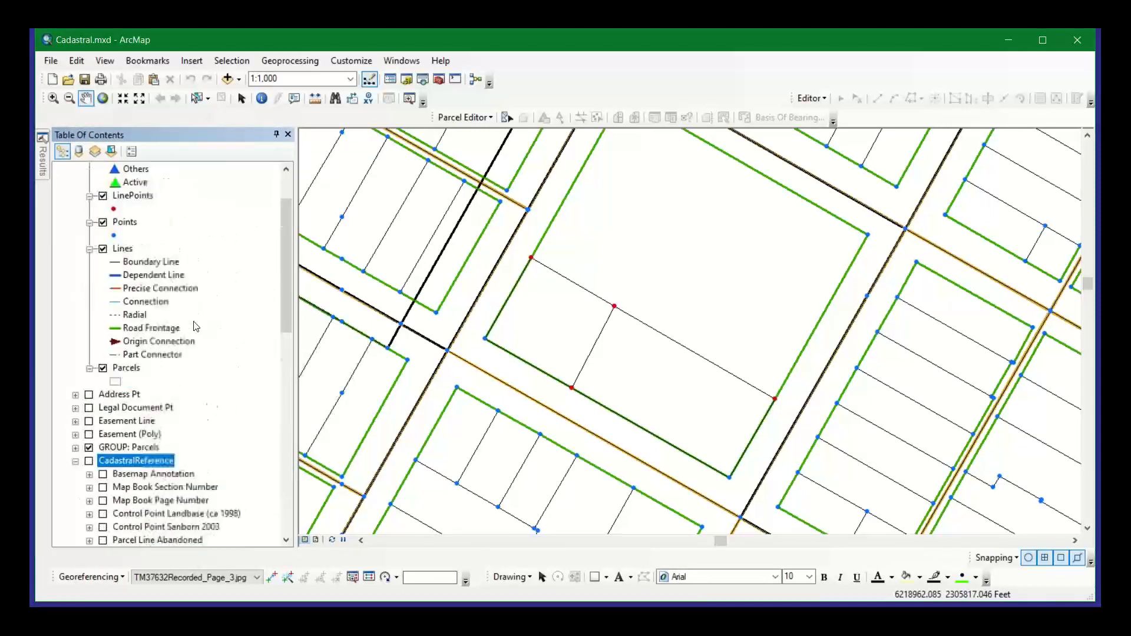
click(75, 461)
click(76, 475)
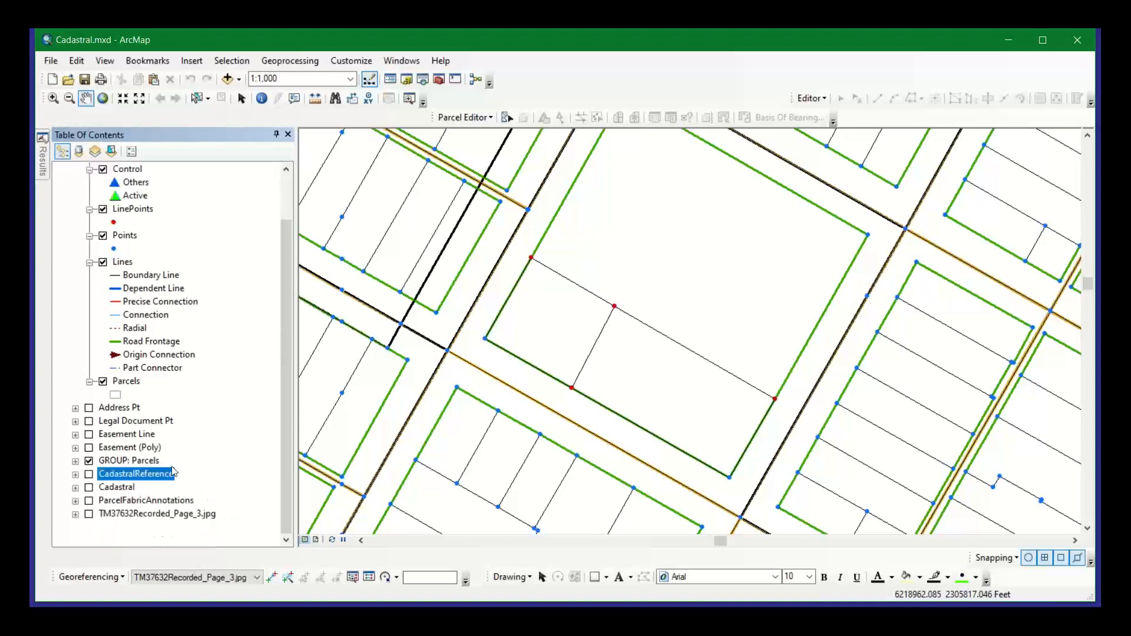
- Check the layers inside the ParcelFabricAnnotations group, collapse it, and turn the group on in the map
click(76, 501)
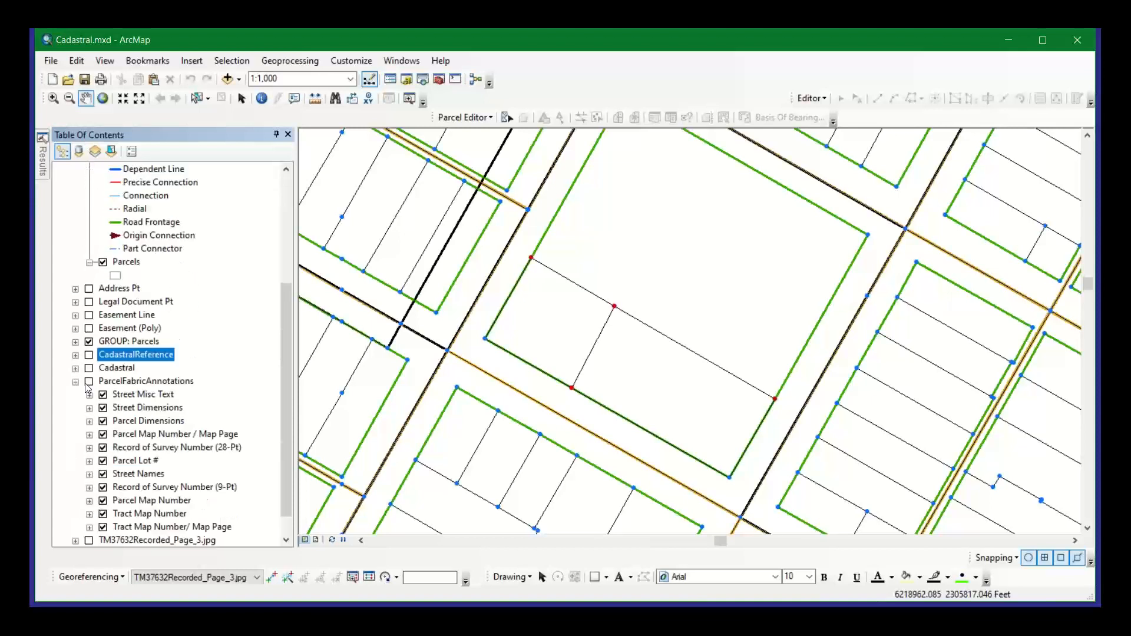
click(76, 381)
click(89, 500)
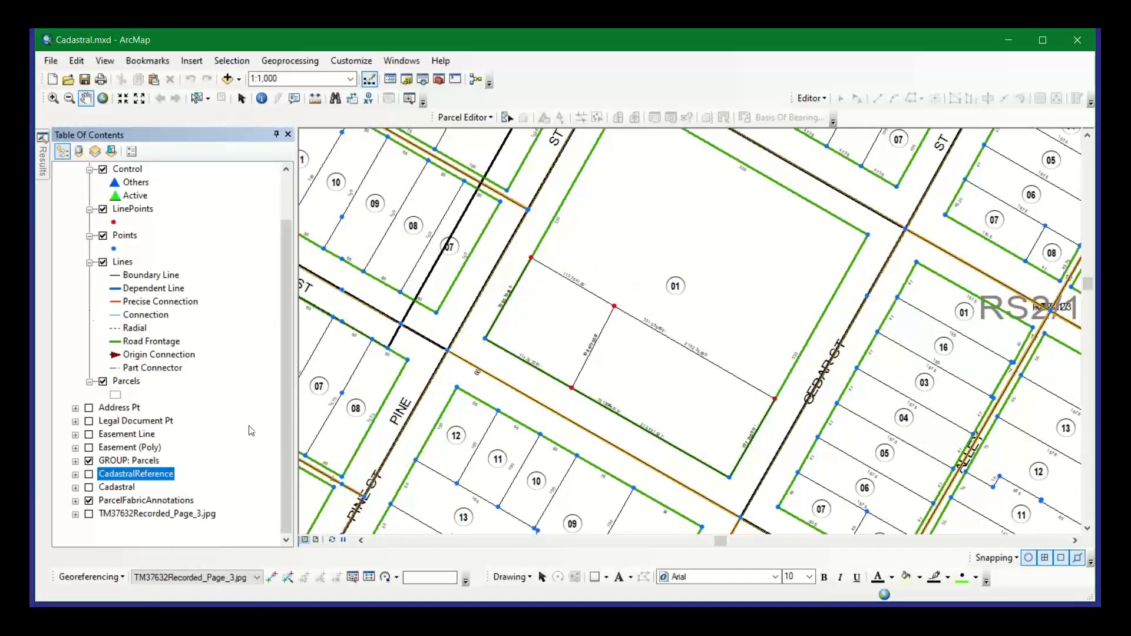
- Start a parcel fabric editing session and select parcels 12 and 11 beside Pine St
click(482, 117)
click(485, 137)
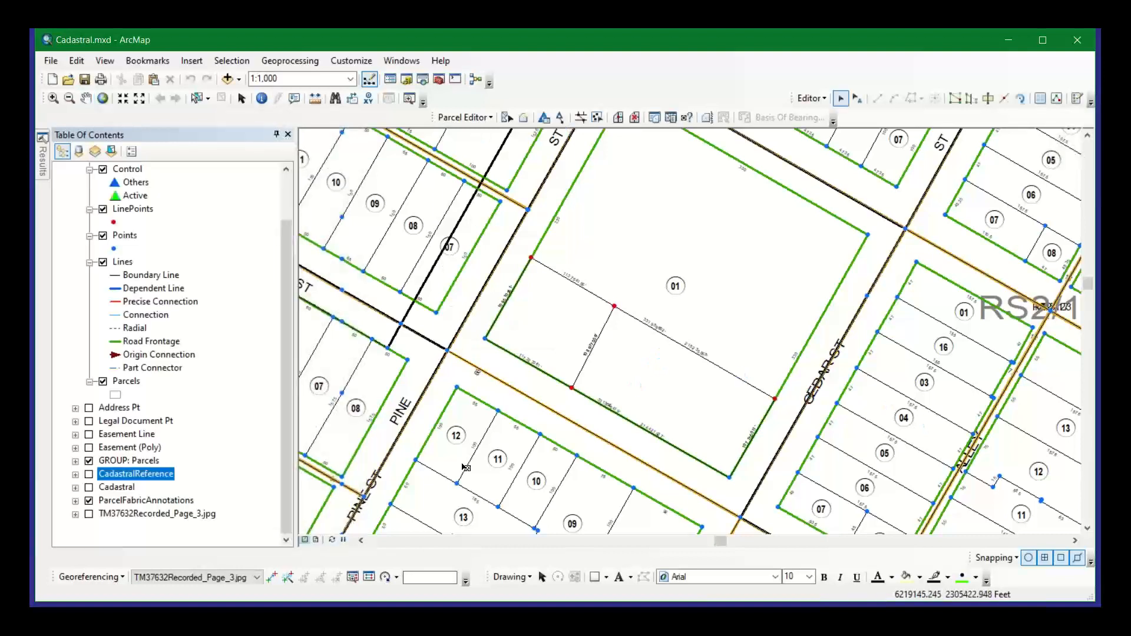
click(508, 117)
scroll(531, 256, up, 1)
drag(529, 253, 502, 330)
scroll(502, 330, down, 2)
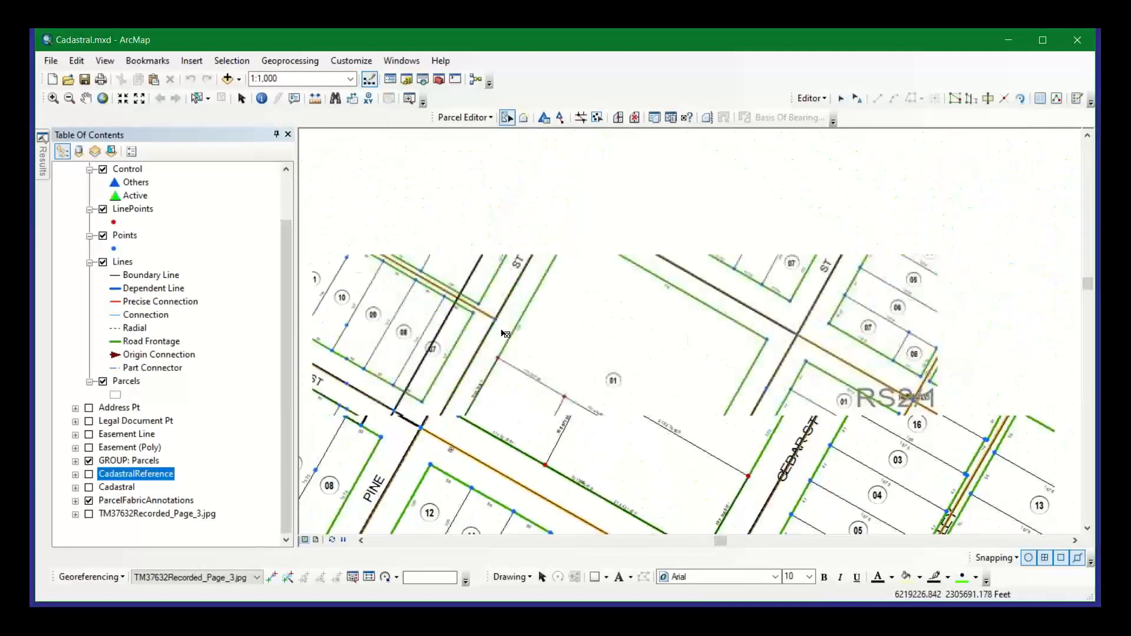
scroll(523, 252, down, 3)
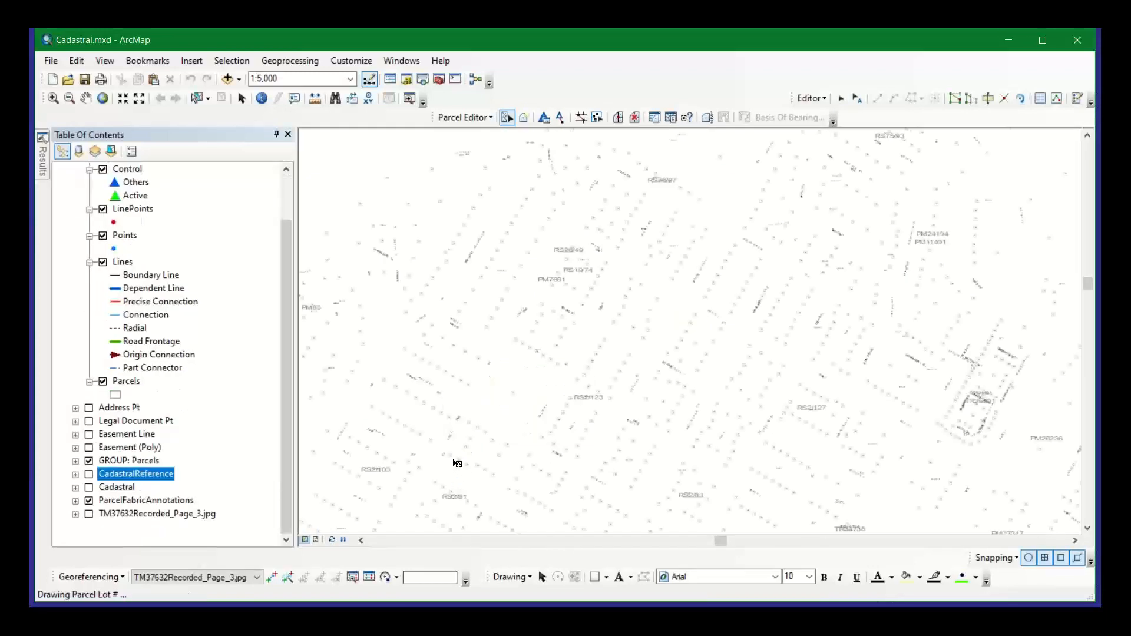
scroll(456, 463, up, 5)
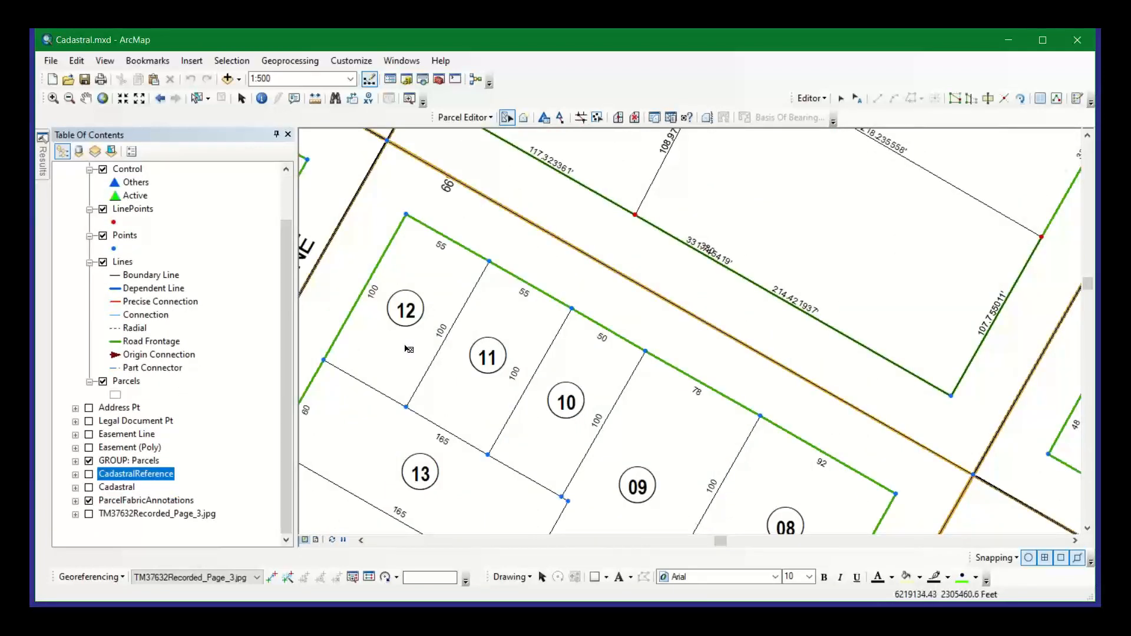
click(406, 352)
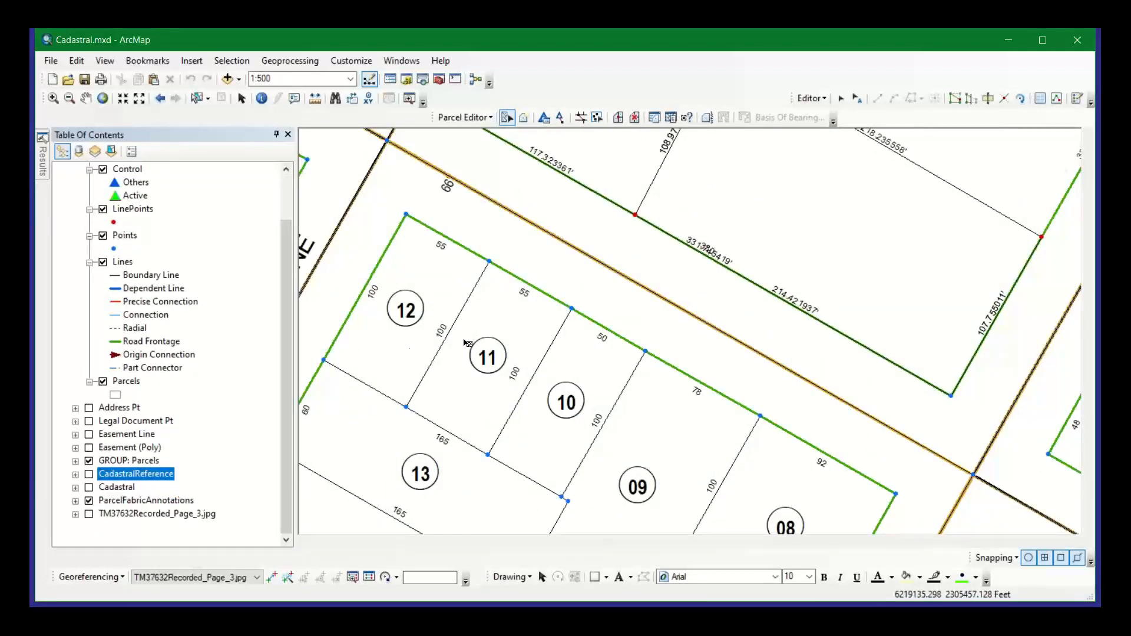
shift+click(498, 404)
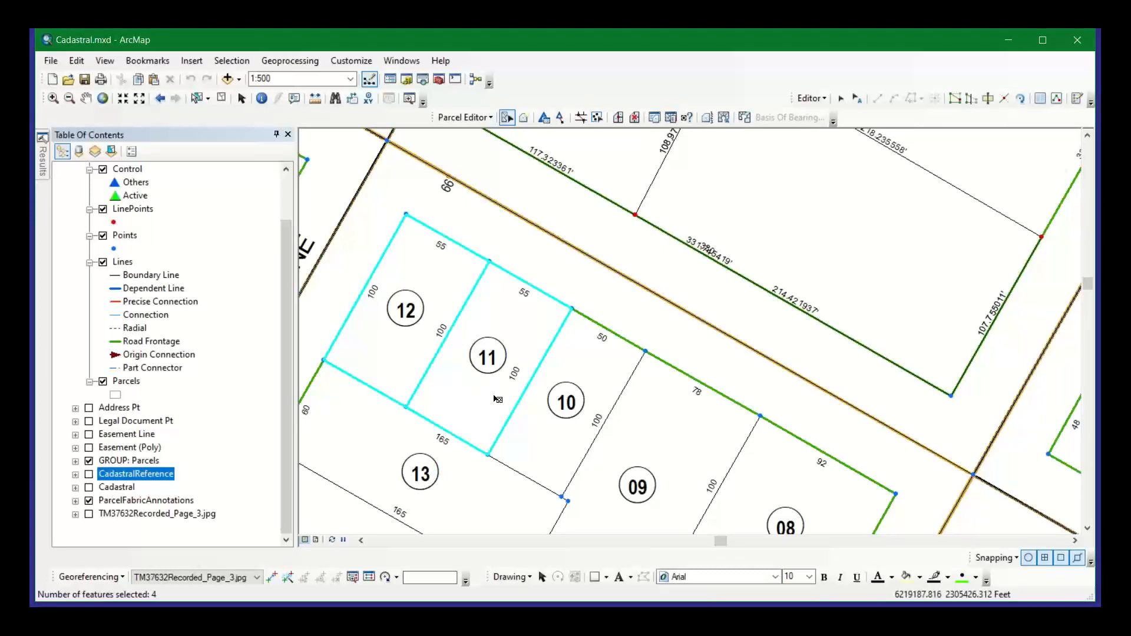
- Merge the two selected parcels into one named NewParcel under the City of Riverside plan, preserving the attributes of parcel 12
right_click(496, 396)
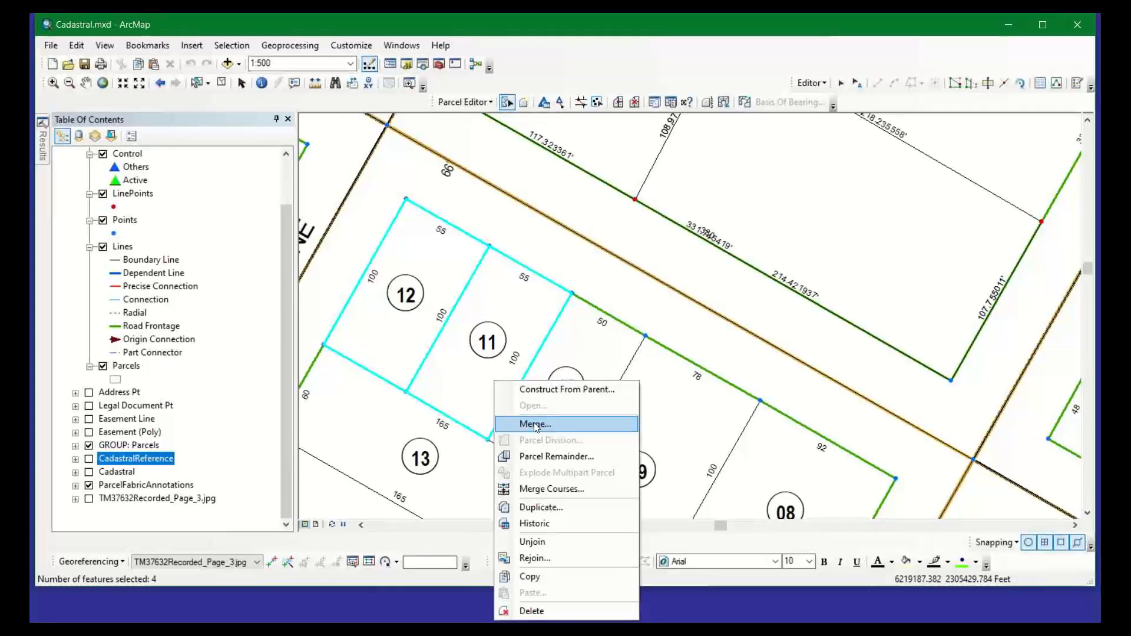
click(535, 424)
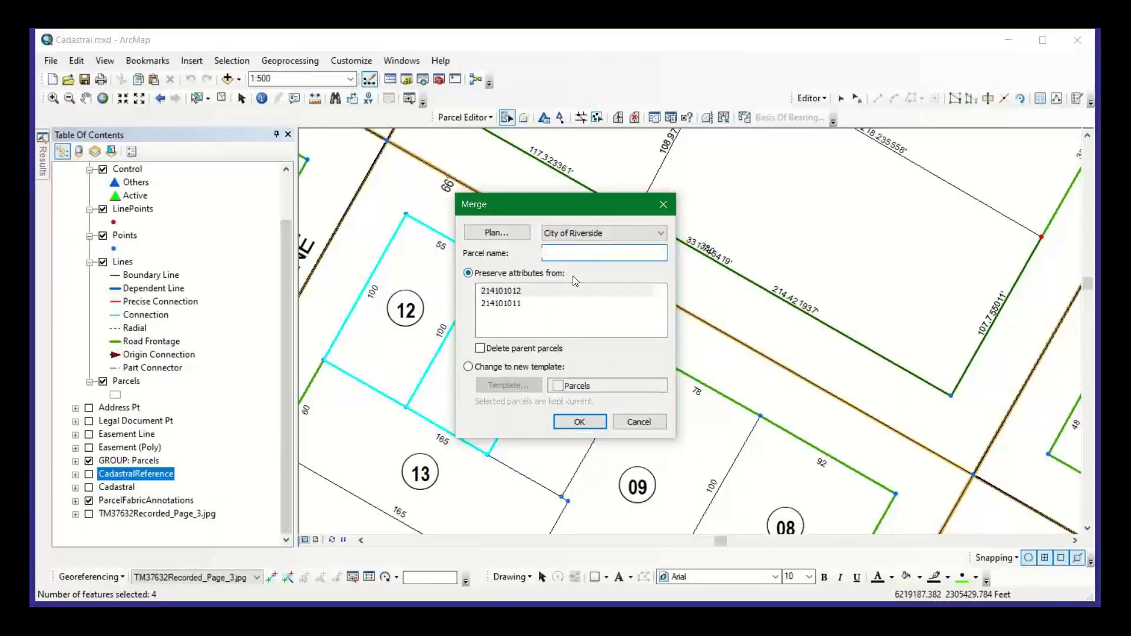
text(NewParcel)
click(613, 232)
click(610, 232)
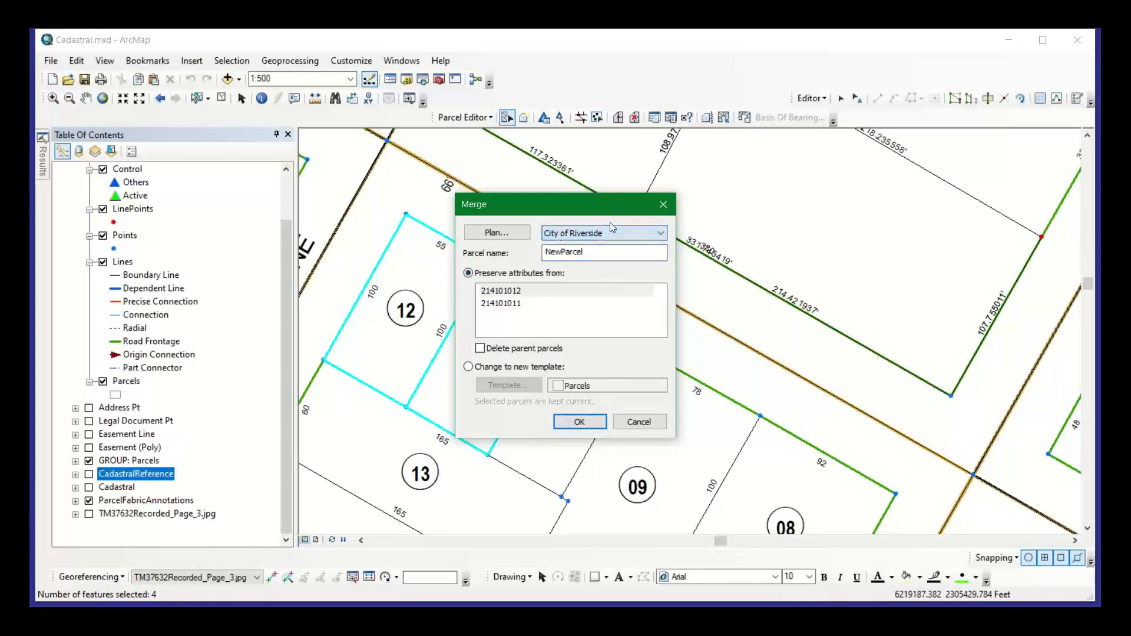
click(578, 423)
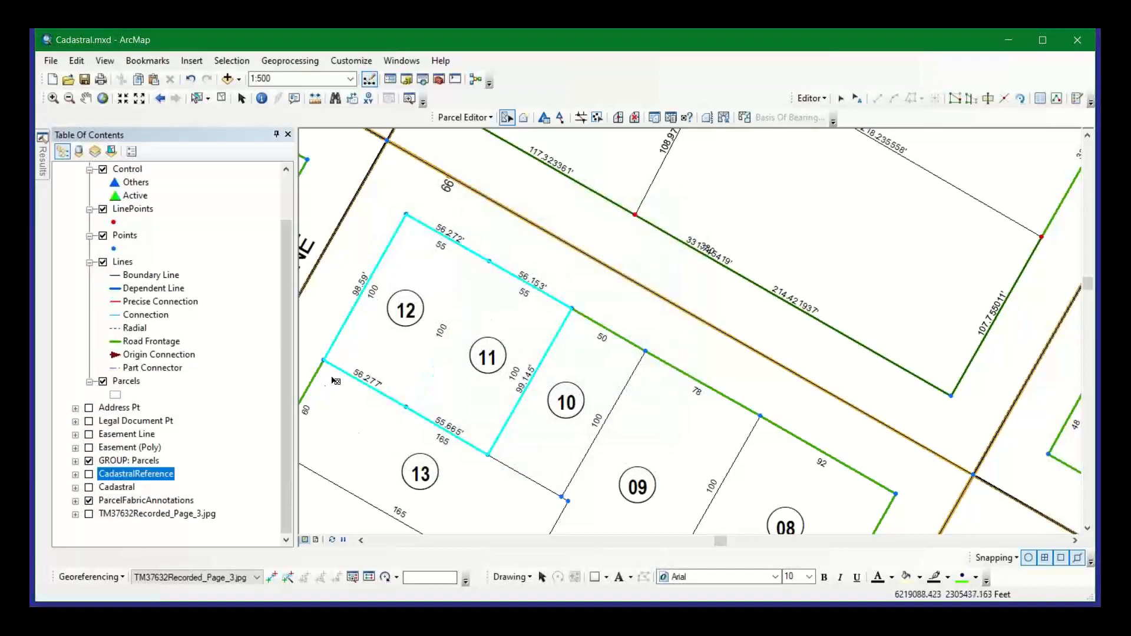
- Check the merged parcel's parents by showing and hiding the Historical layer in GROUP: Parcels, and undo the merge
scroll(336, 380, up, 3)
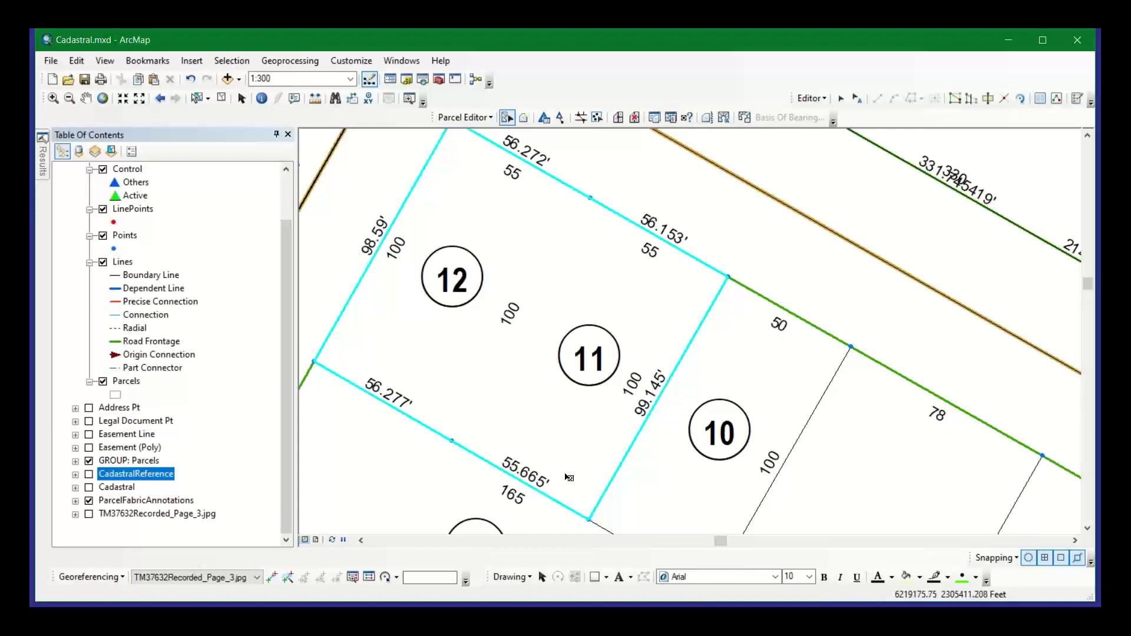
scroll(888, 447, down, 1)
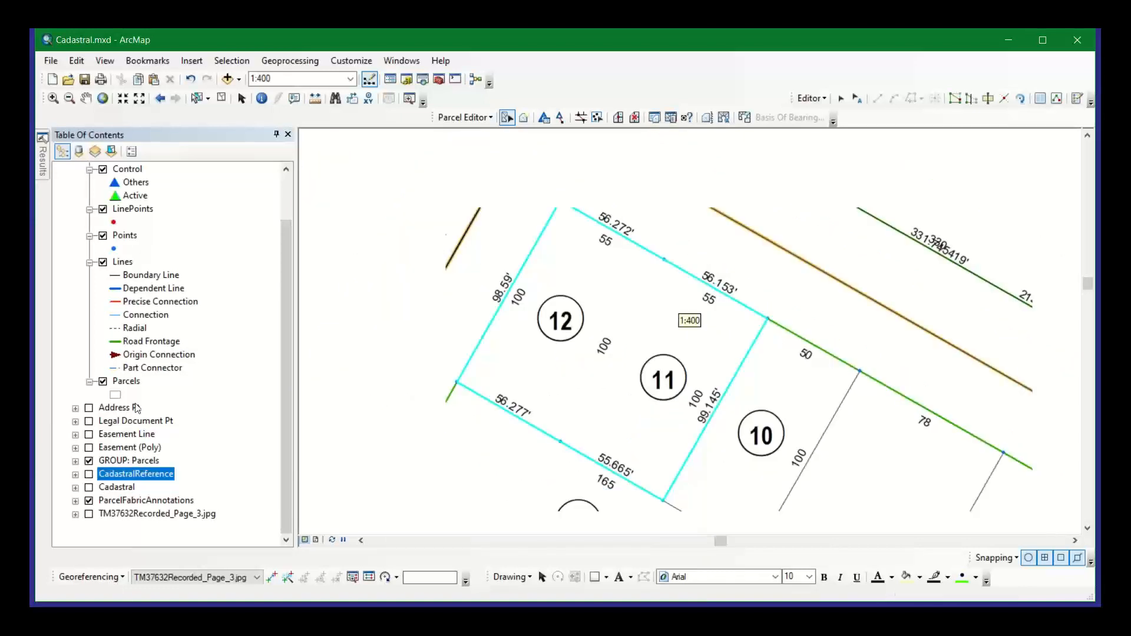
click(76, 461)
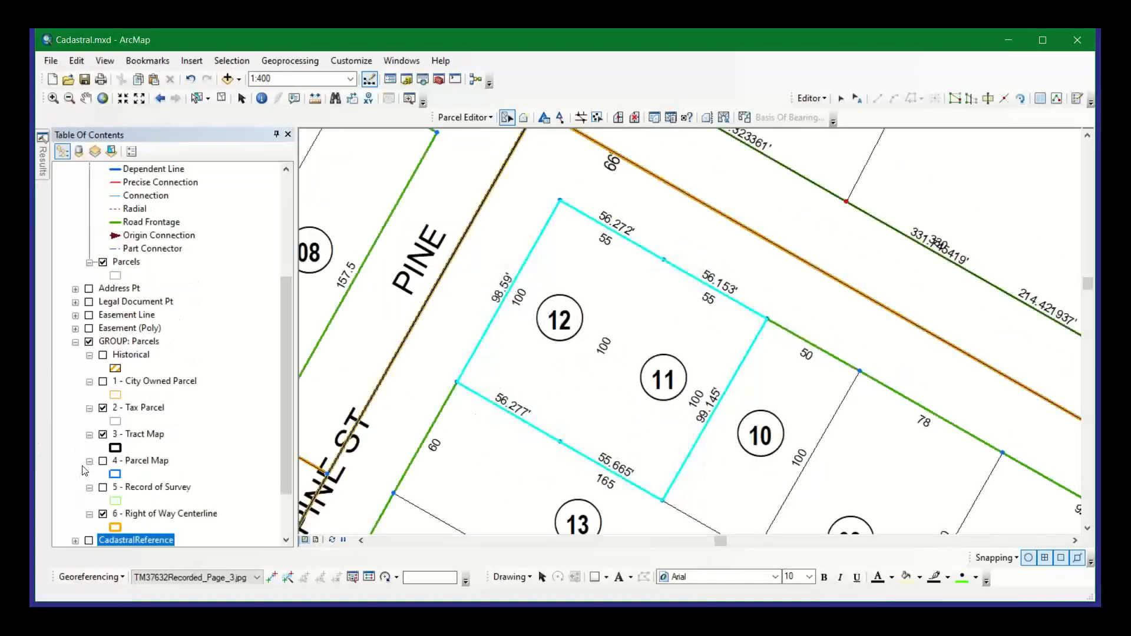
click(104, 356)
click(103, 356)
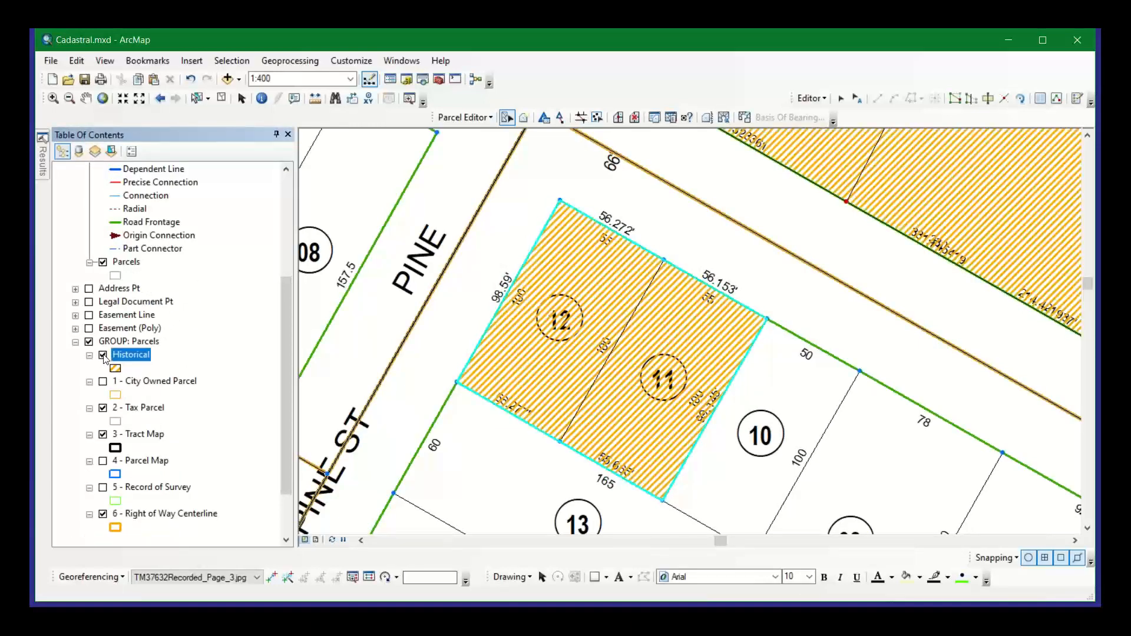
scroll(610, 493, up, 1)
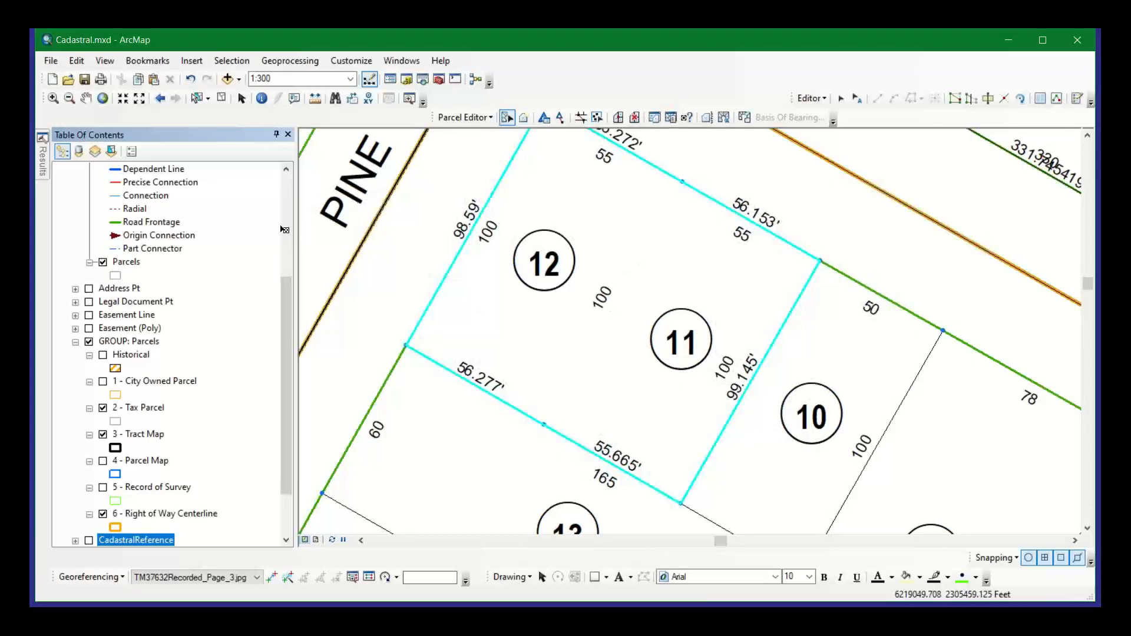
click(190, 79)
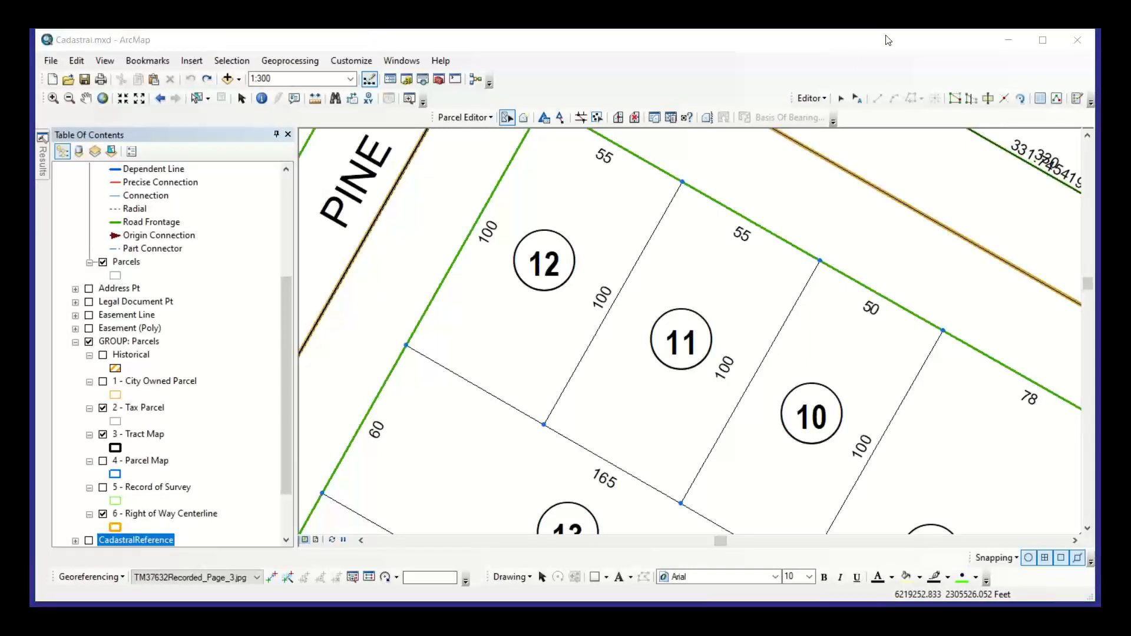
- Identify parcel 12 and review its attributes, the overlapping map book parcels, and its related tables
drag(281, 283, 302, 327)
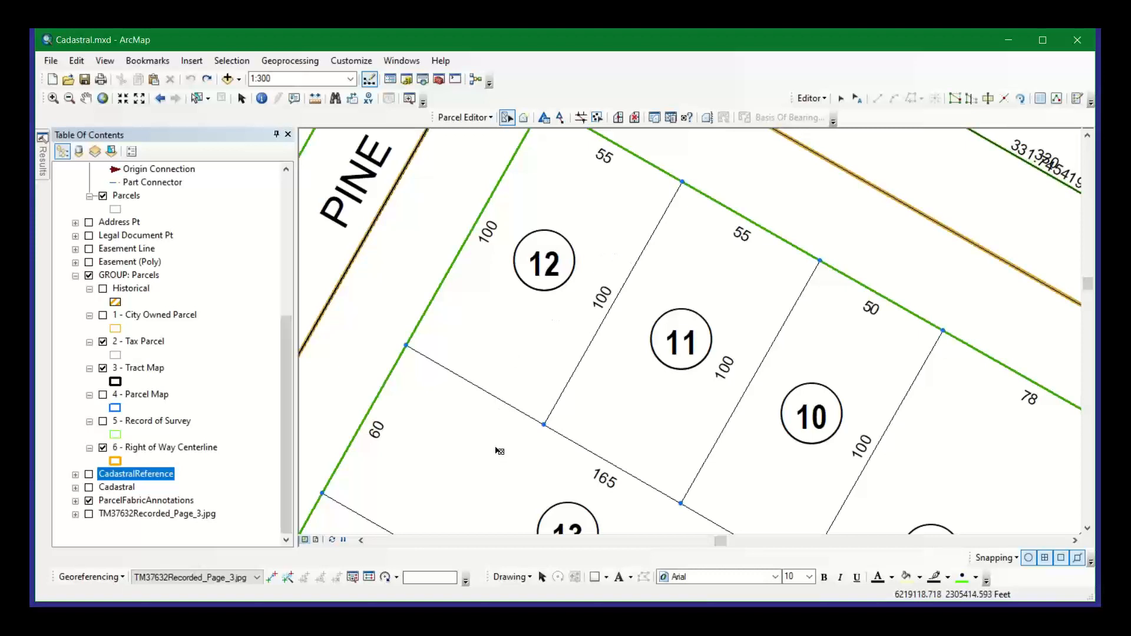
click(262, 98)
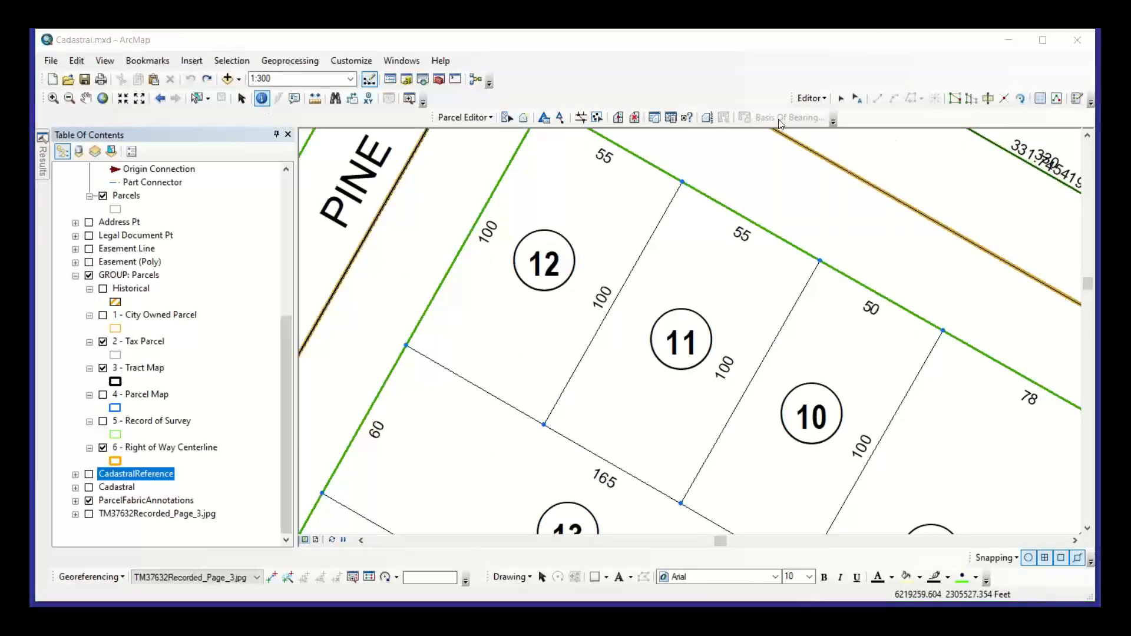
click(604, 298)
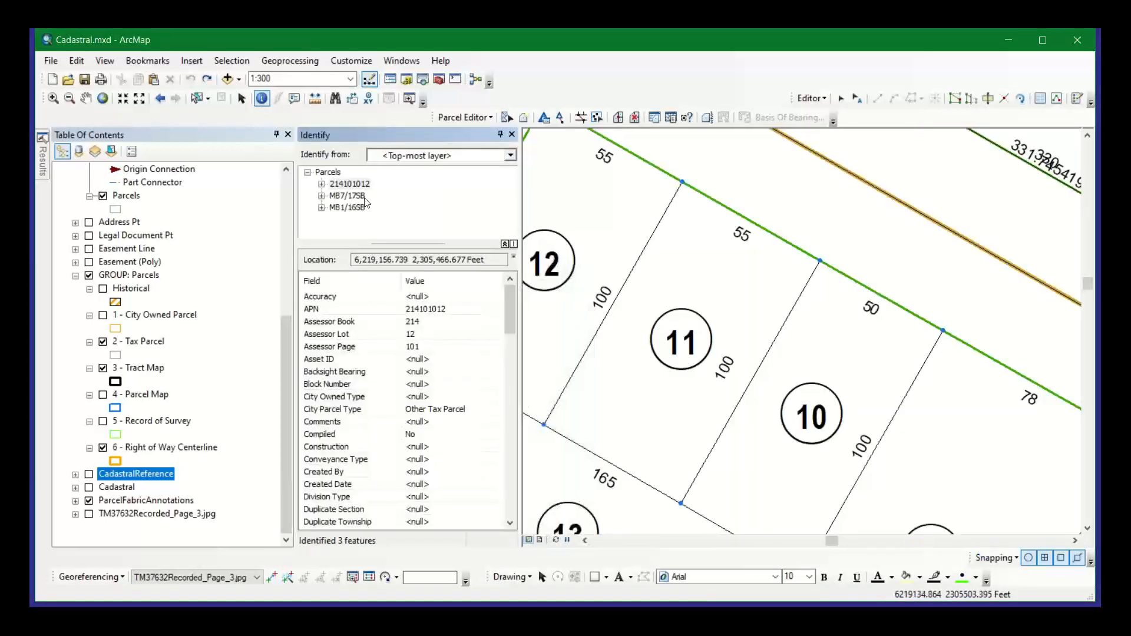
click(354, 208)
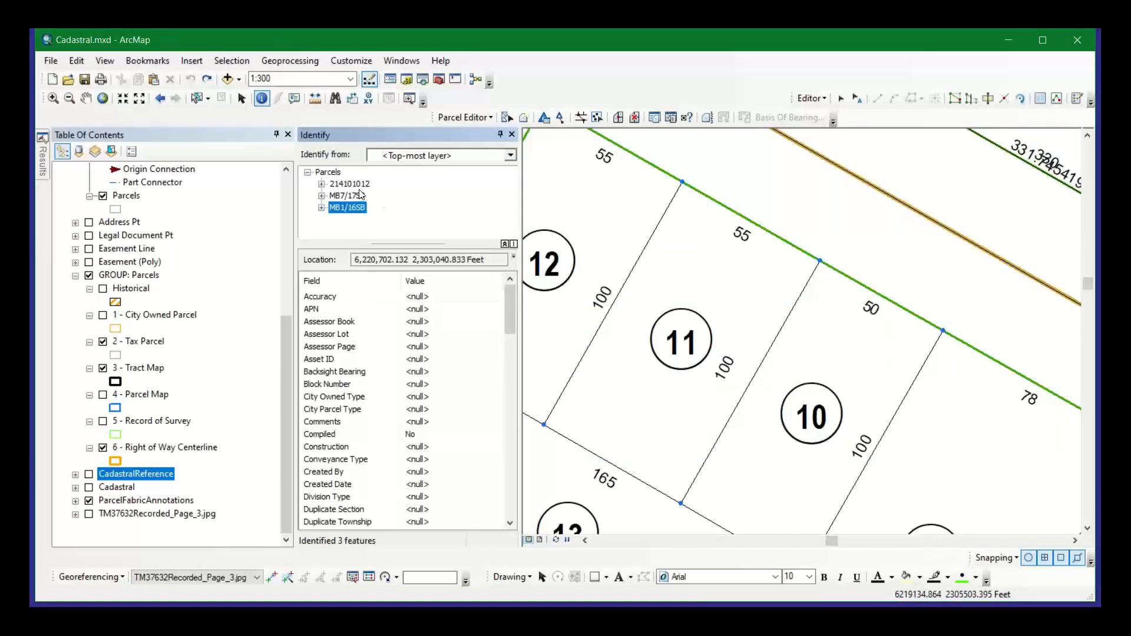
click(349, 183)
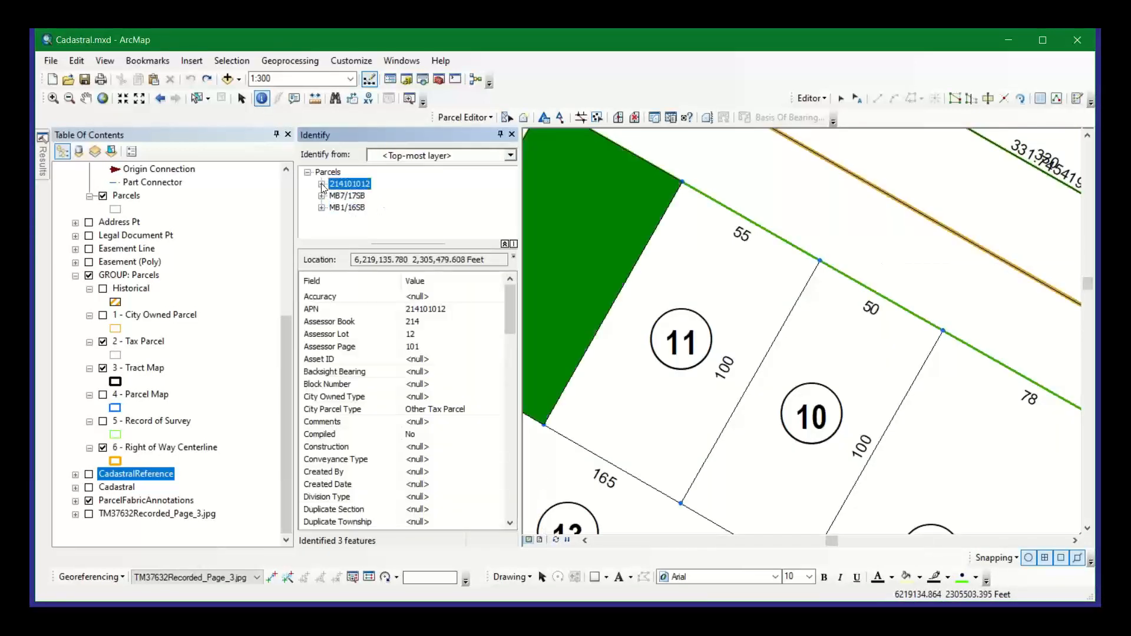
click(322, 185)
drag(510, 189, 506, 221)
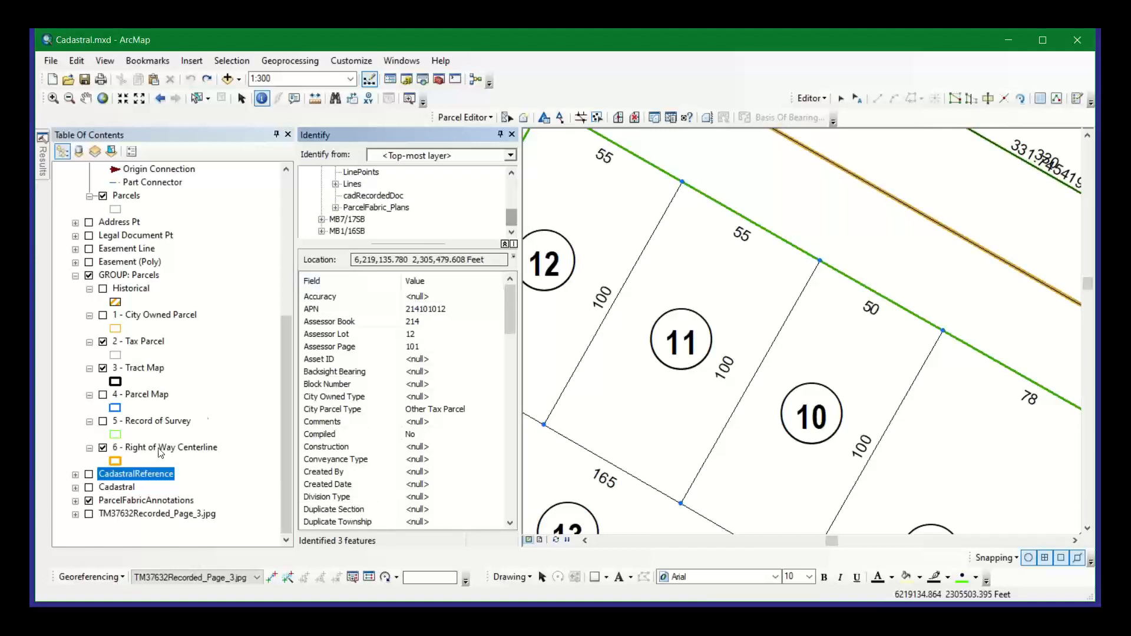
- Turn off GROUP: Parcels and ParcelFabric in the map, with the GROUP: Parcels layer collapsed
click(76, 276)
click(76, 463)
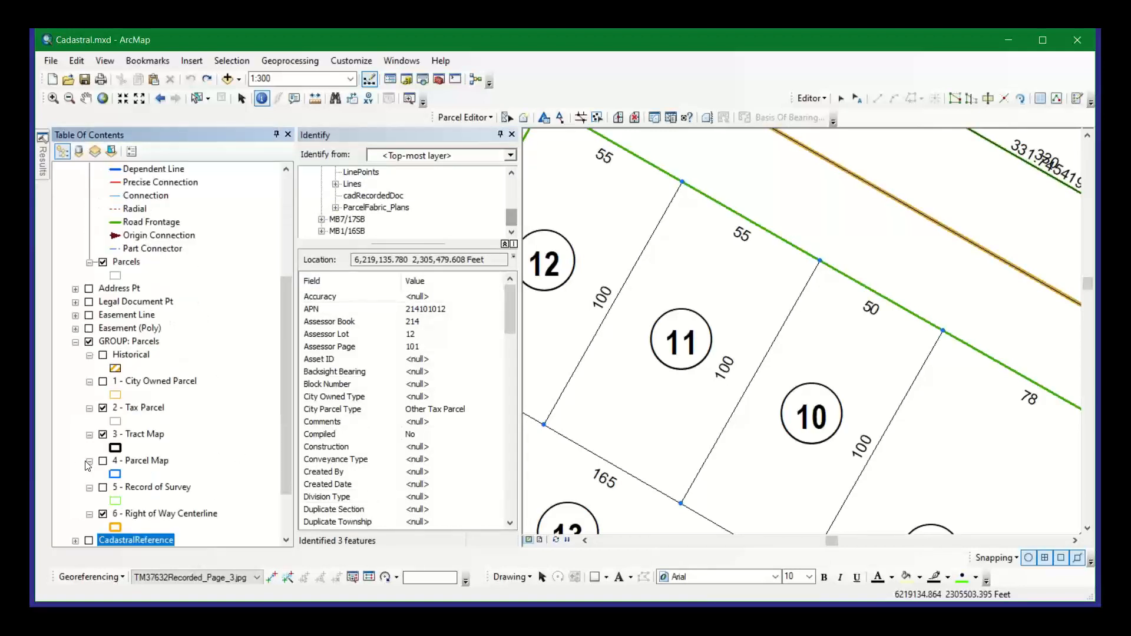
click(89, 355)
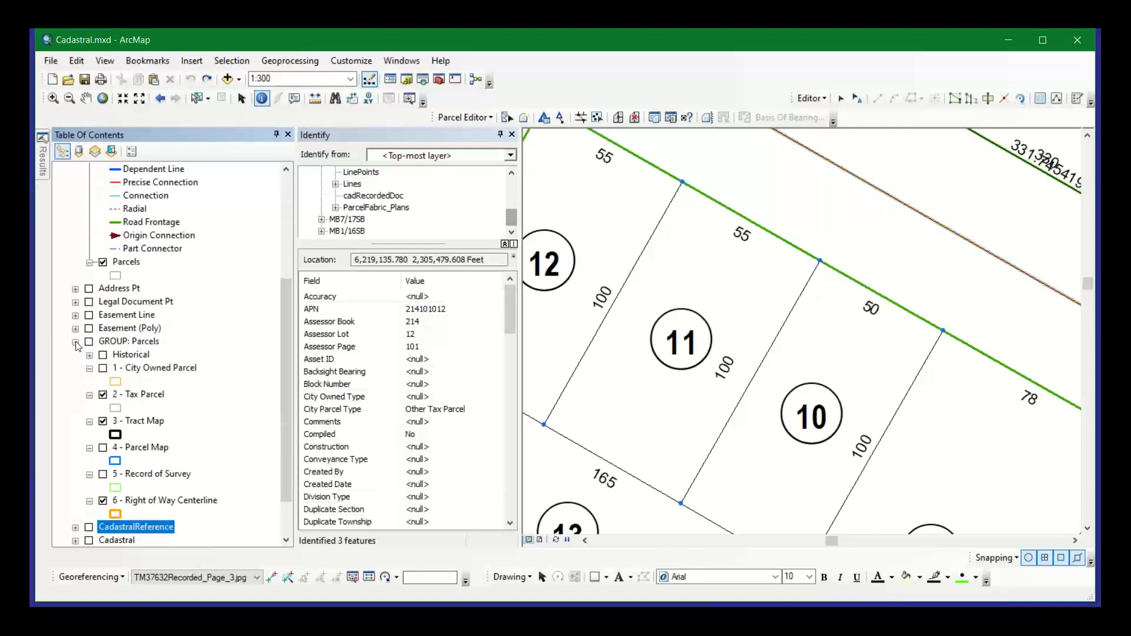
click(76, 343)
scroll(88, 236, up, 2)
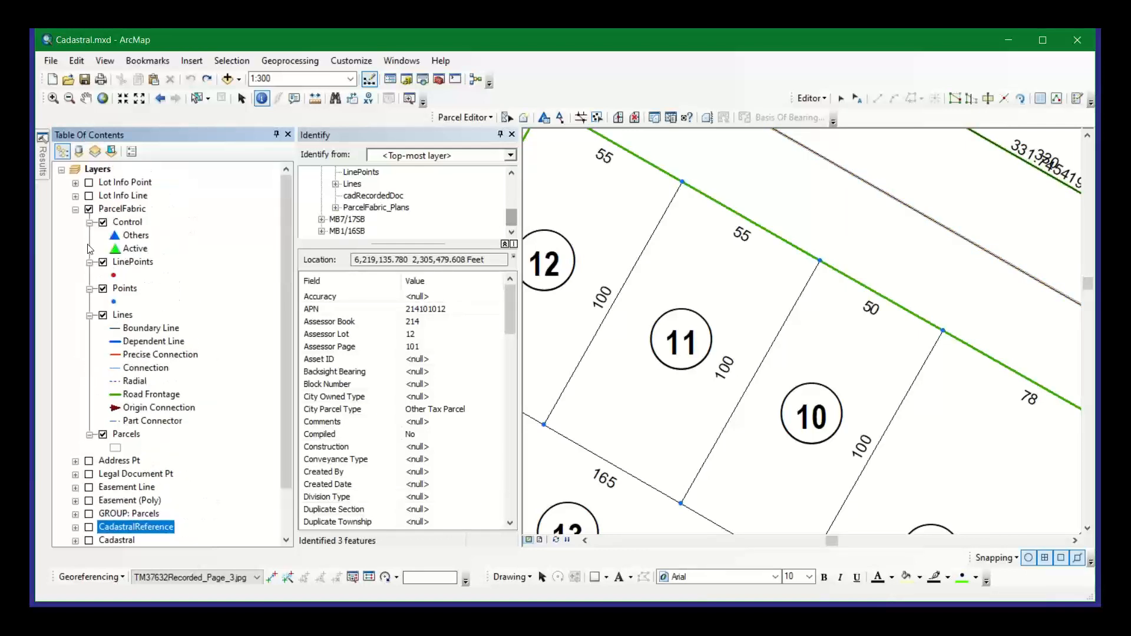
click(89, 209)
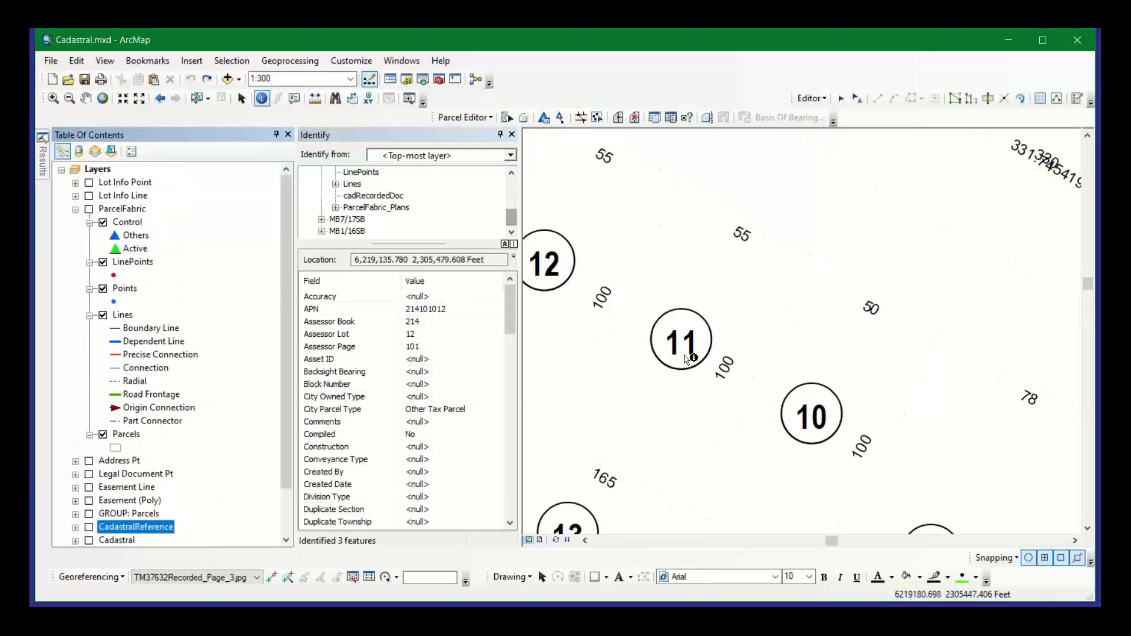
- Identify the 100 dimension annotation between parcels 12 and 11, and review its related Lines entry and attributes
click(616, 298)
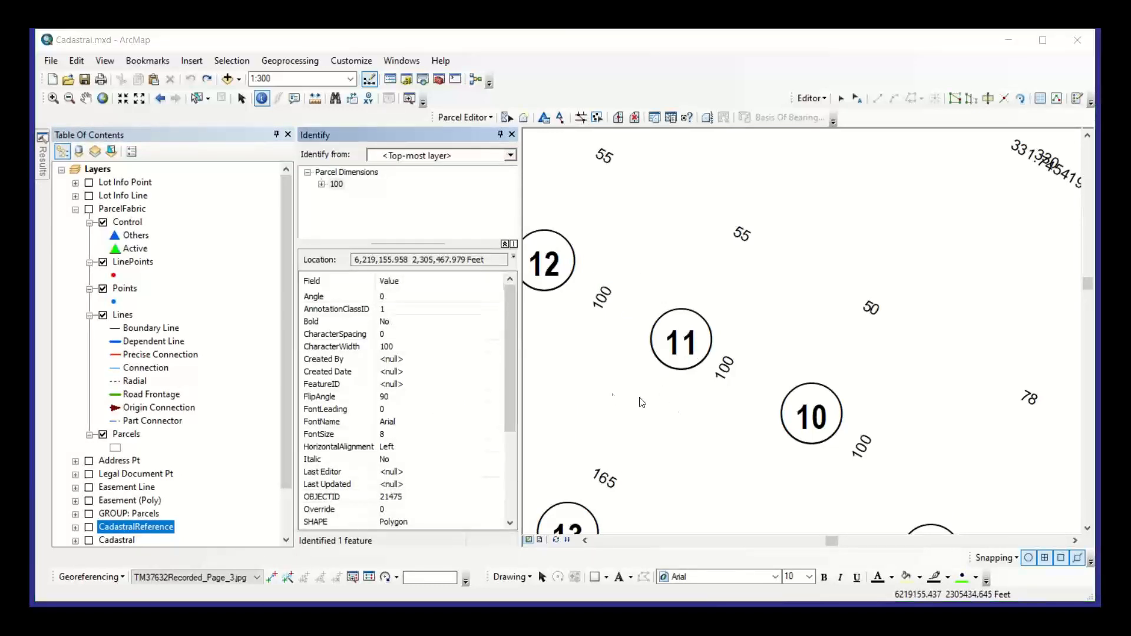
click(613, 298)
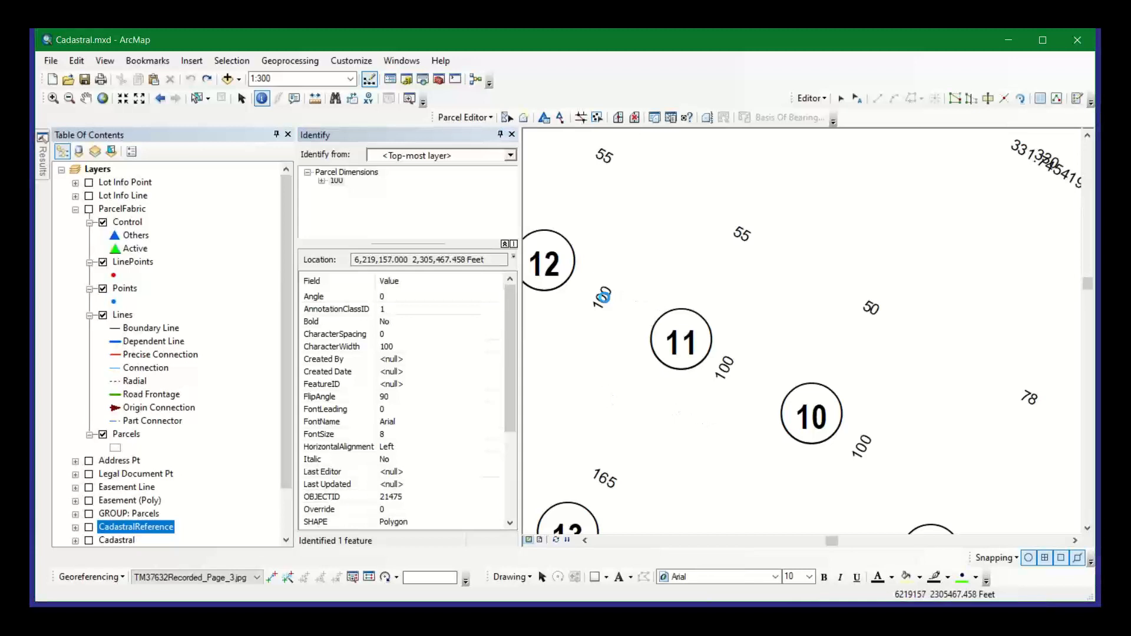
click(322, 184)
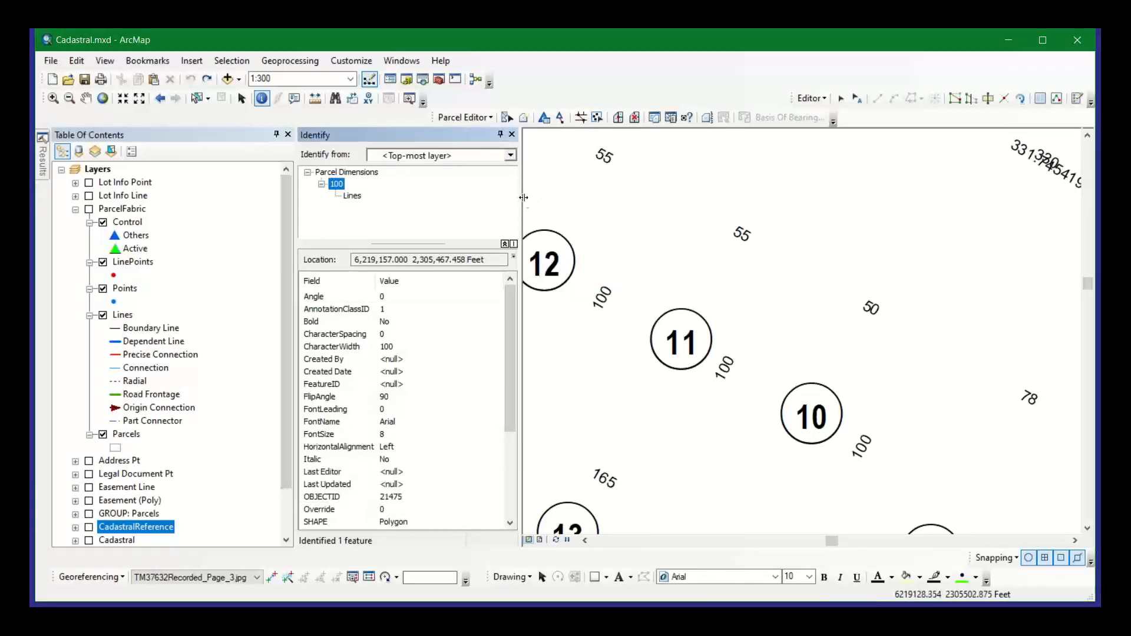
drag(522, 201, 546, 200)
click(352, 197)
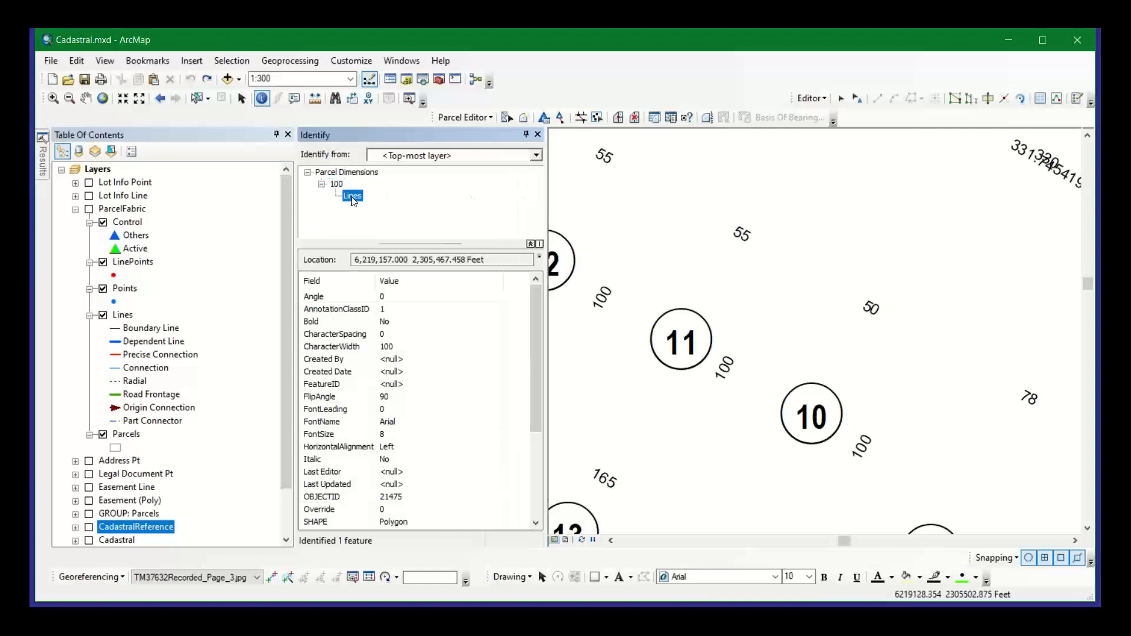
drag(376, 280, 403, 280)
scroll(403, 443, down, 4)
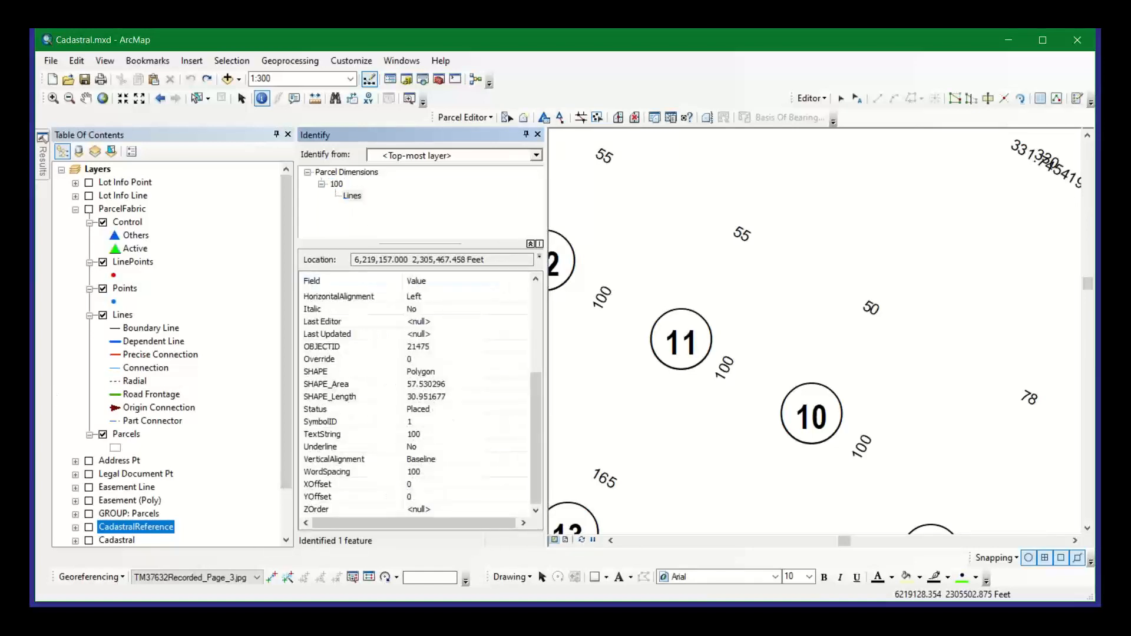
- Highlight the Lines sublayer of ParcelFabric, identify the same 100 dimension annotation again, and check its FeatureID field
click(124, 318)
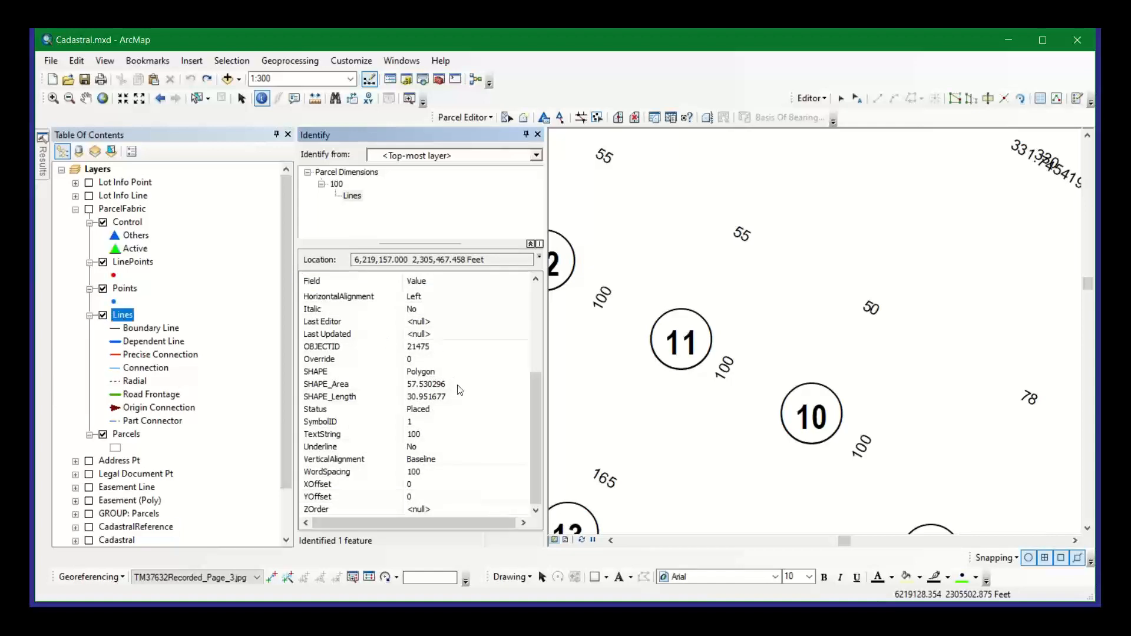
click(885, 38)
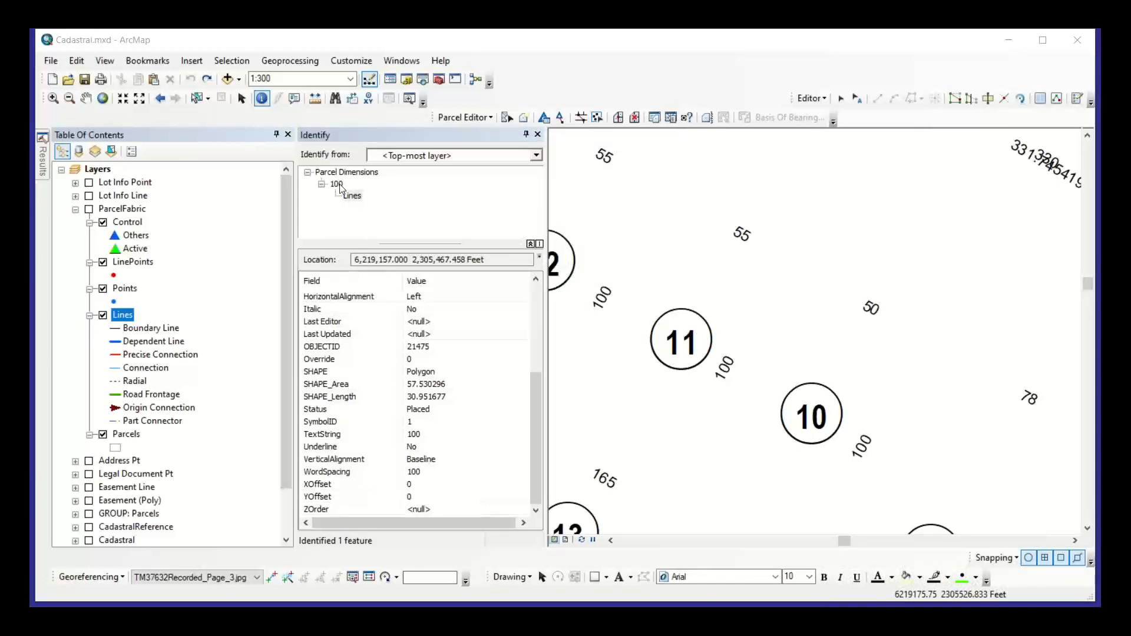
click(658, 346)
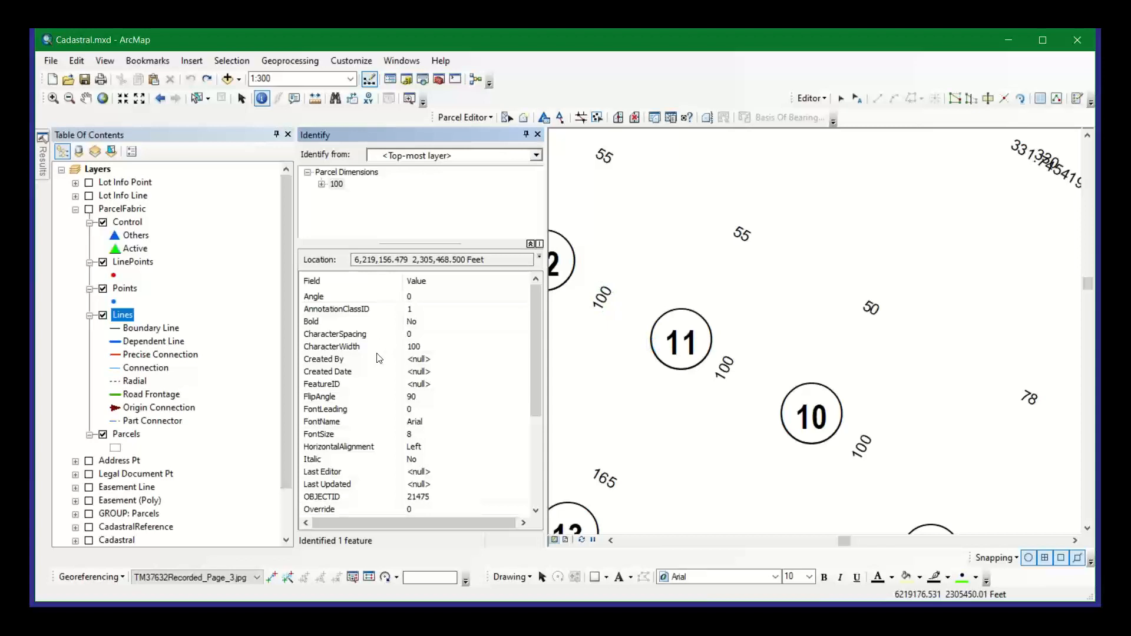
click(347, 386)
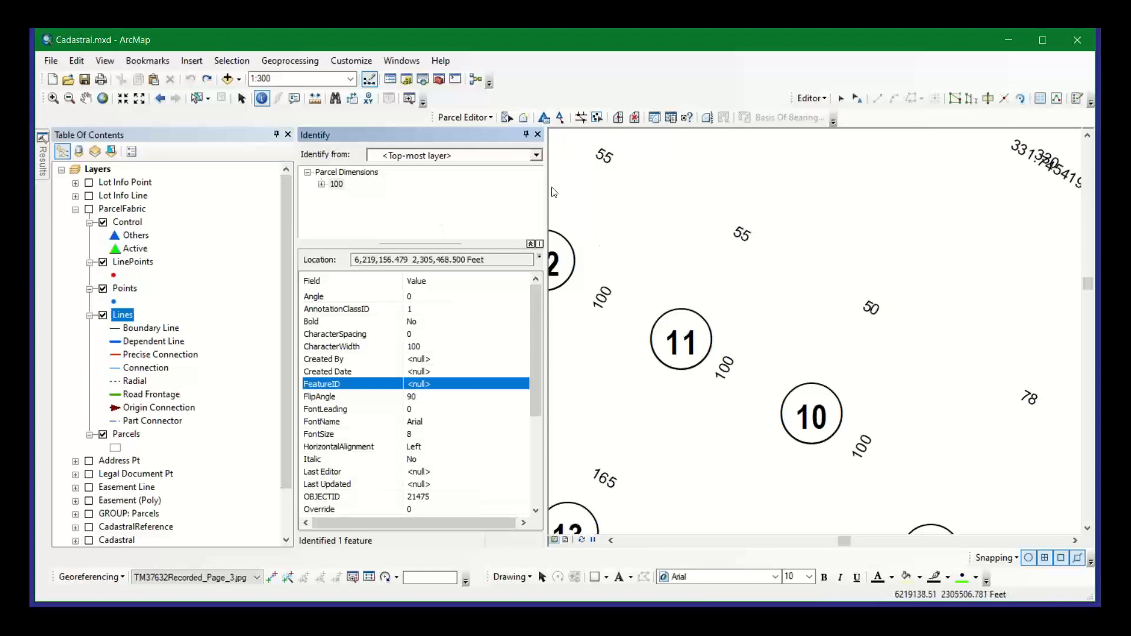
- Narrow and close the identify results, and turn ParcelFabric back on in the map
mouse_move(535, 294)
mouse_down()
mouse_move(541, 395)
mouse_move(535, 279)
mouse_up()
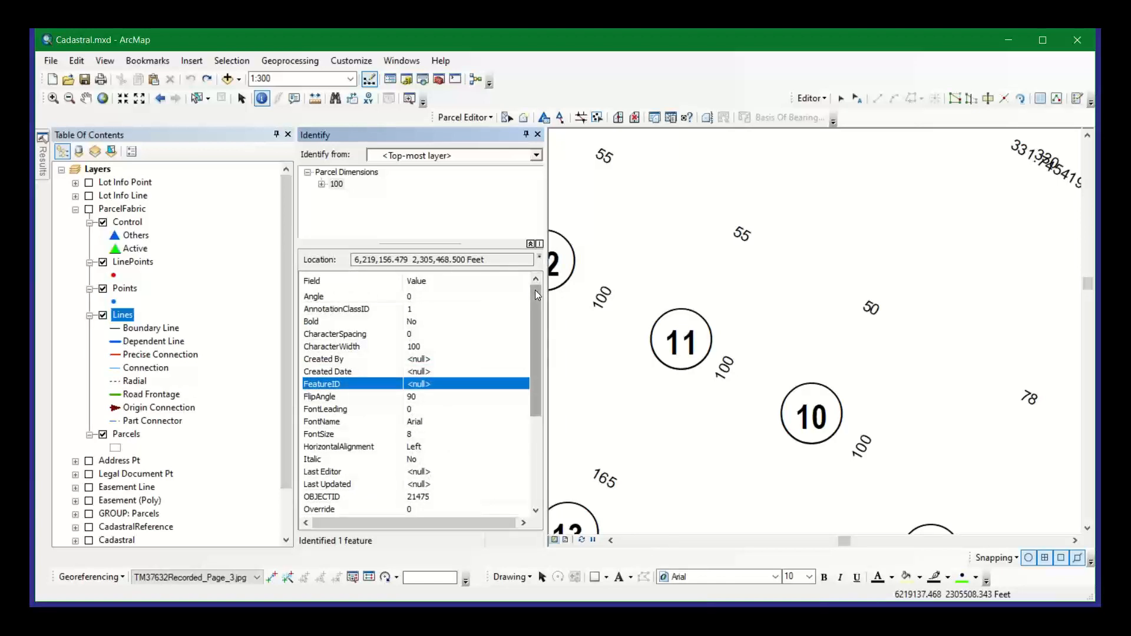
drag(547, 291, 505, 293)
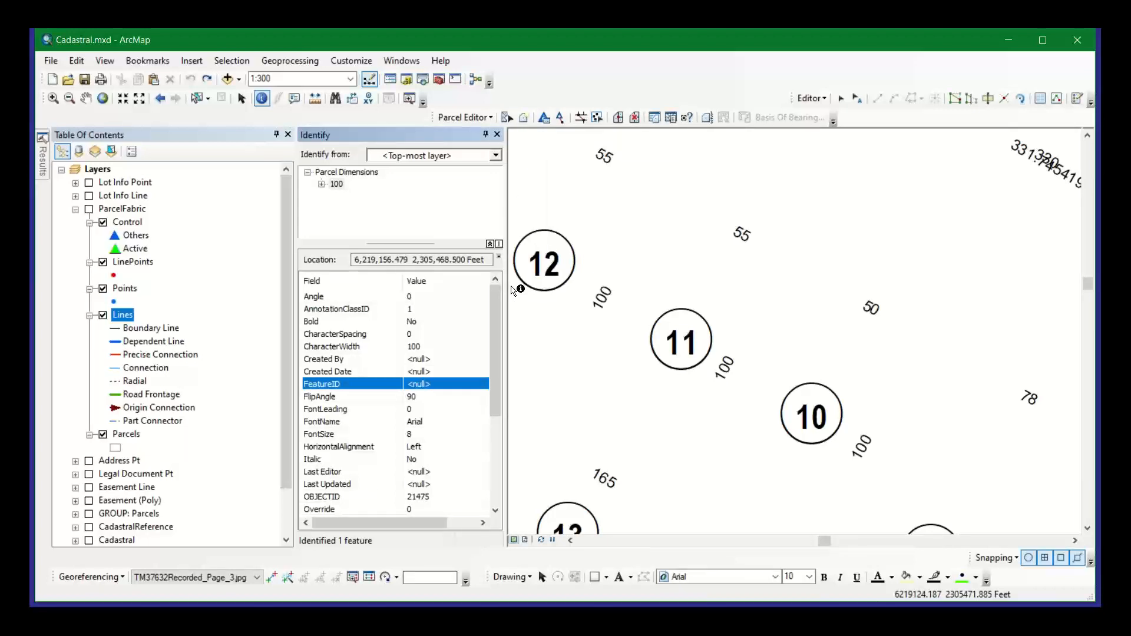
click(497, 134)
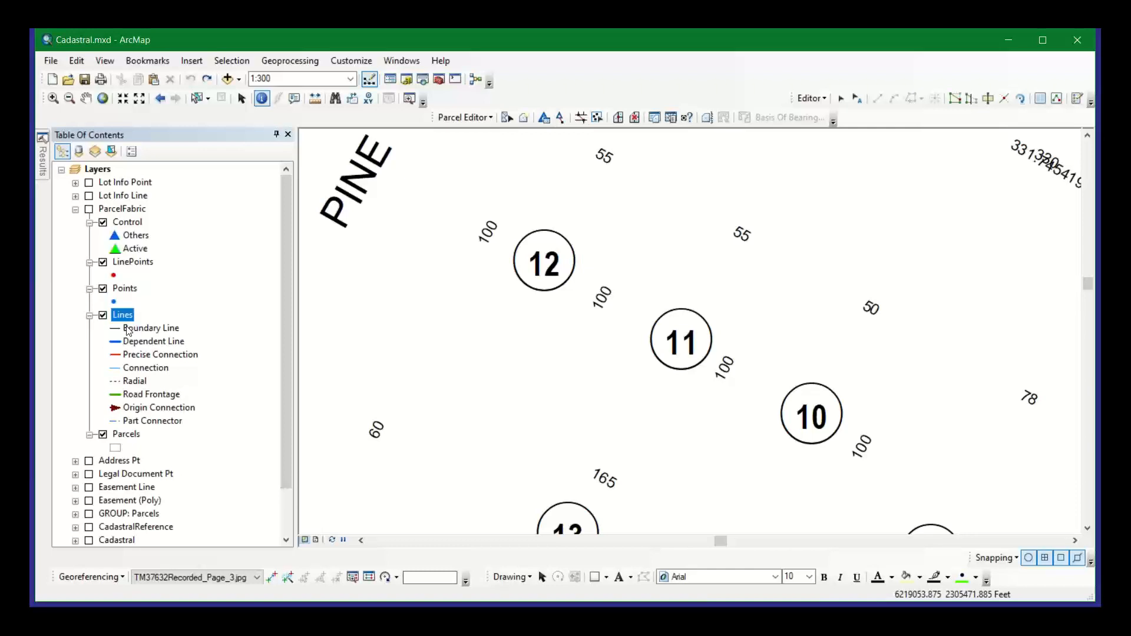
click(88, 210)
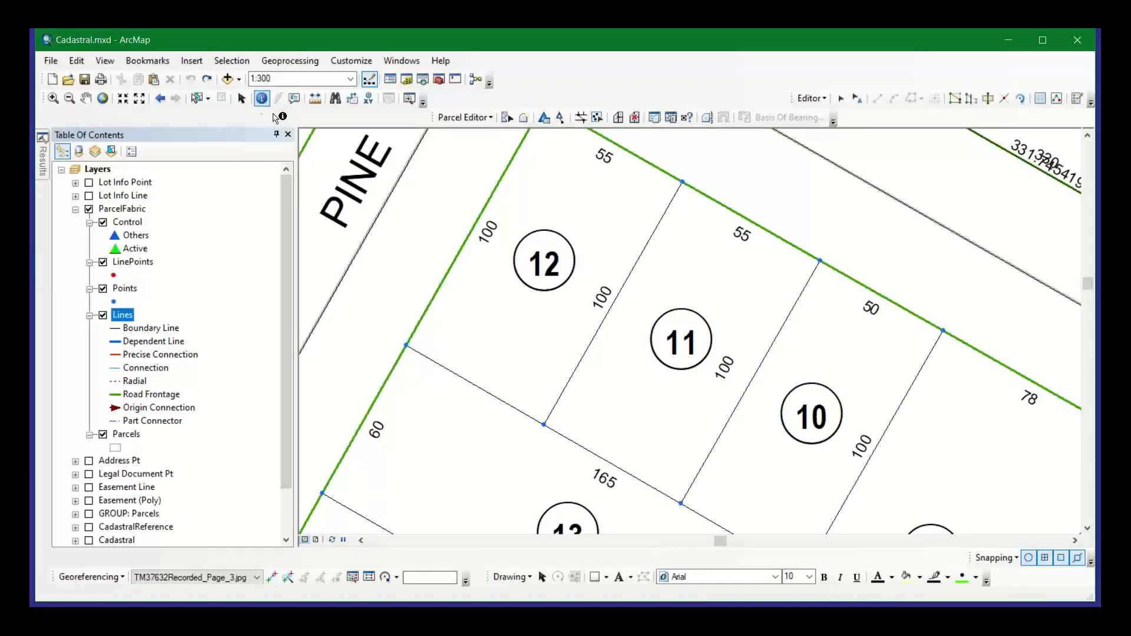
- Identify the road frontage line along parcel 12's 55 edge, and check its Distance field and the attributes that follow
click(642, 153)
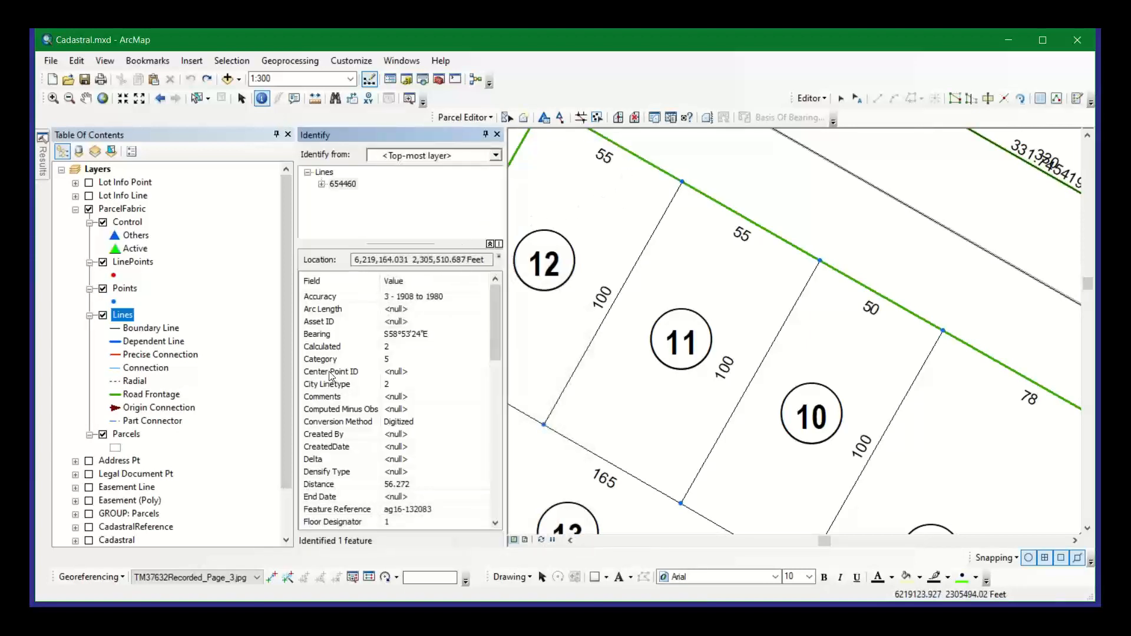
scroll(331, 377, down, 1)
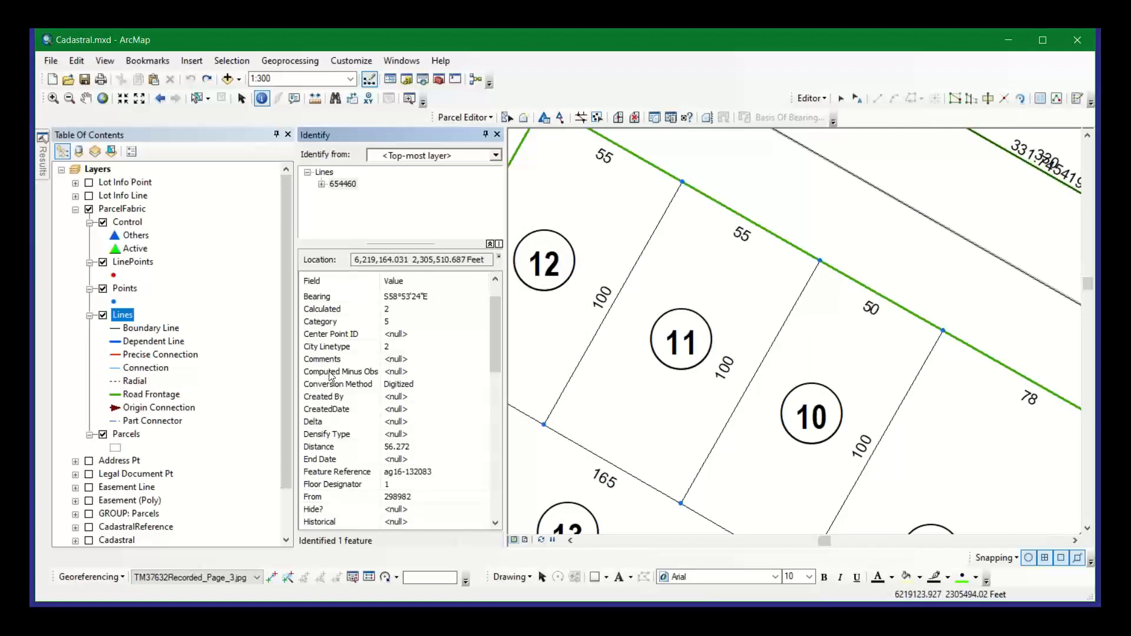
click(340, 446)
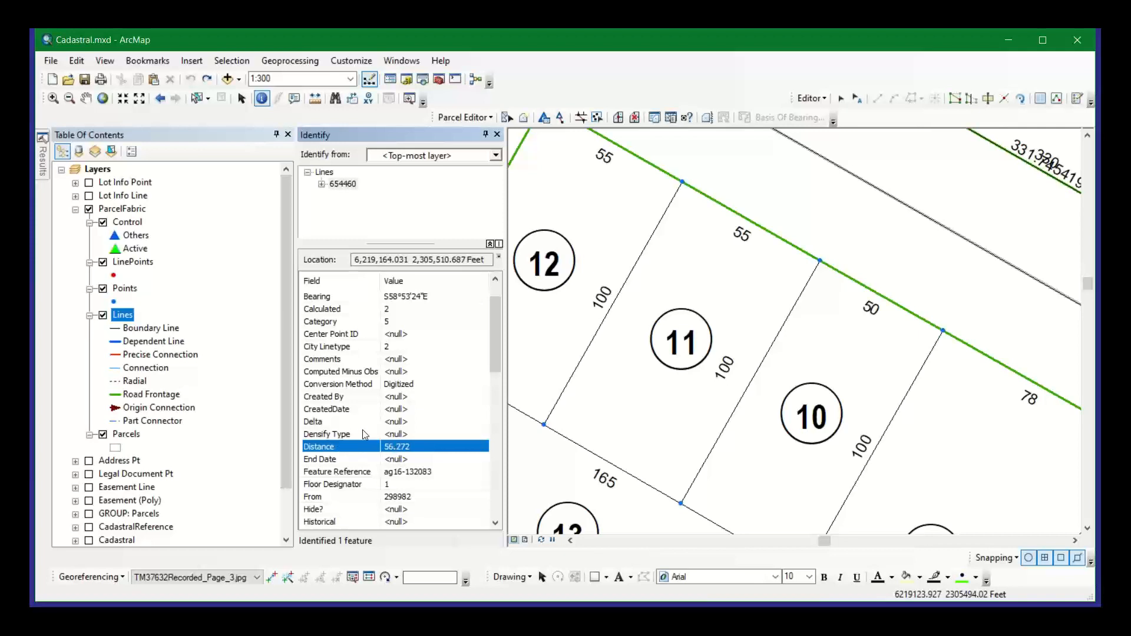
scroll(363, 424, down, 4)
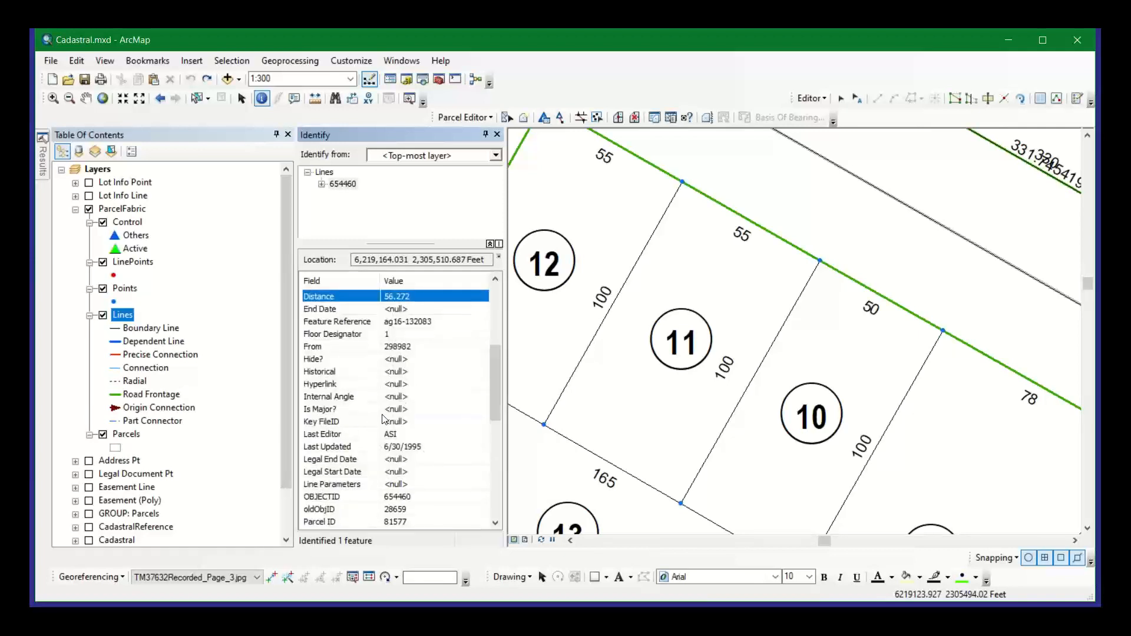
scroll(383, 419, down, 3)
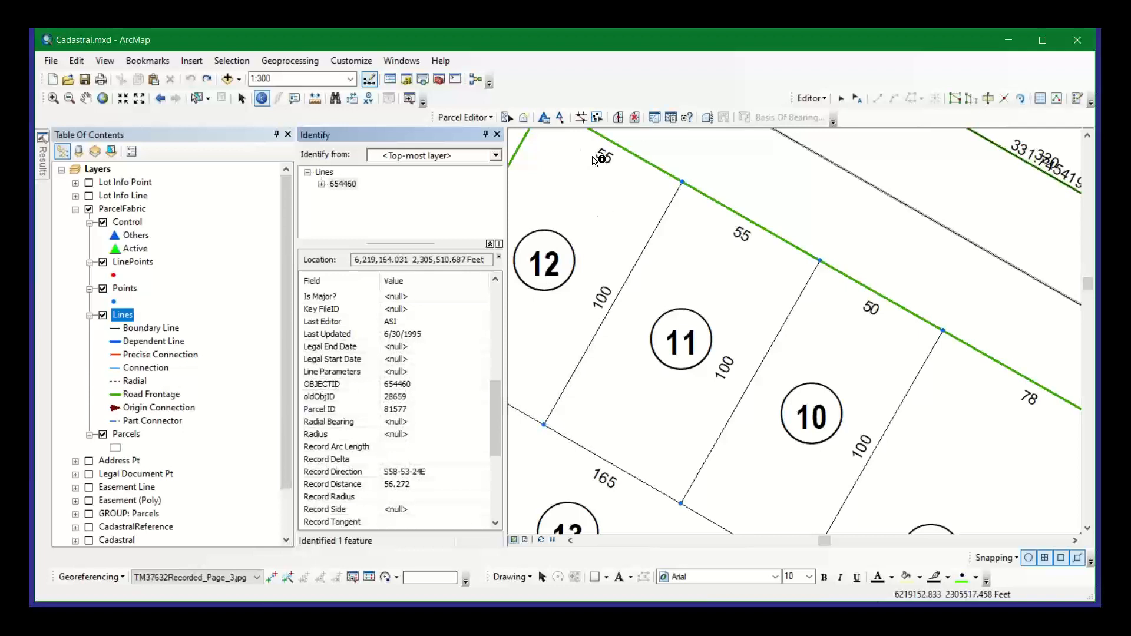
- Identify parcel 12's 55 frontage line again, and read through its full attribute list from Accuracy to Width of ROW
drag(600, 146, 616, 171)
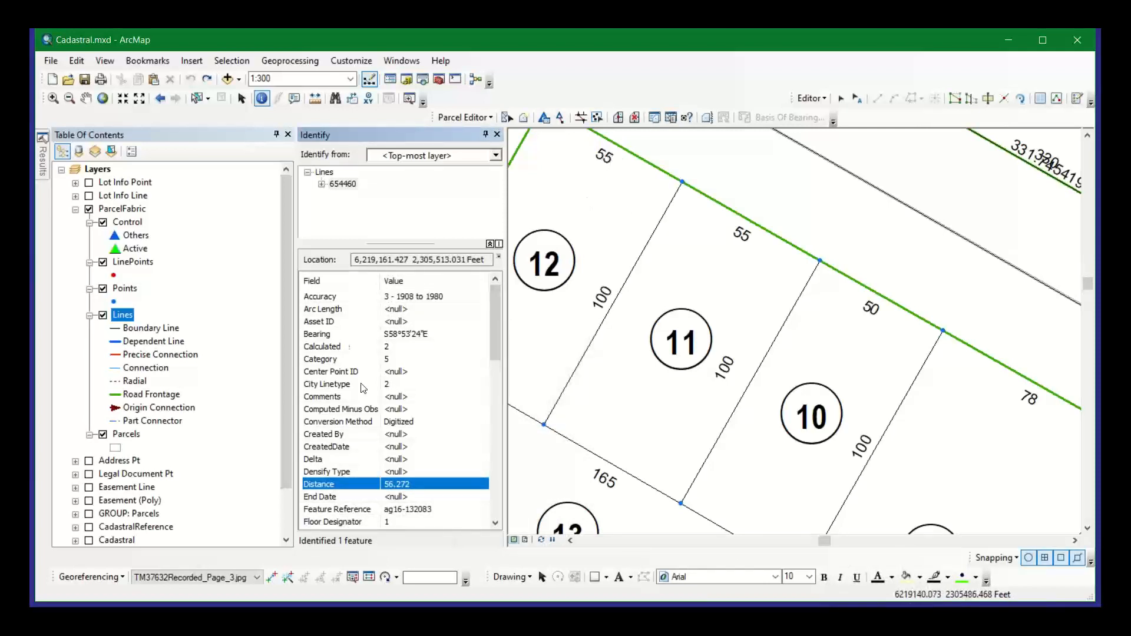
scroll(364, 387, down, 3)
scroll(364, 387, down, 2)
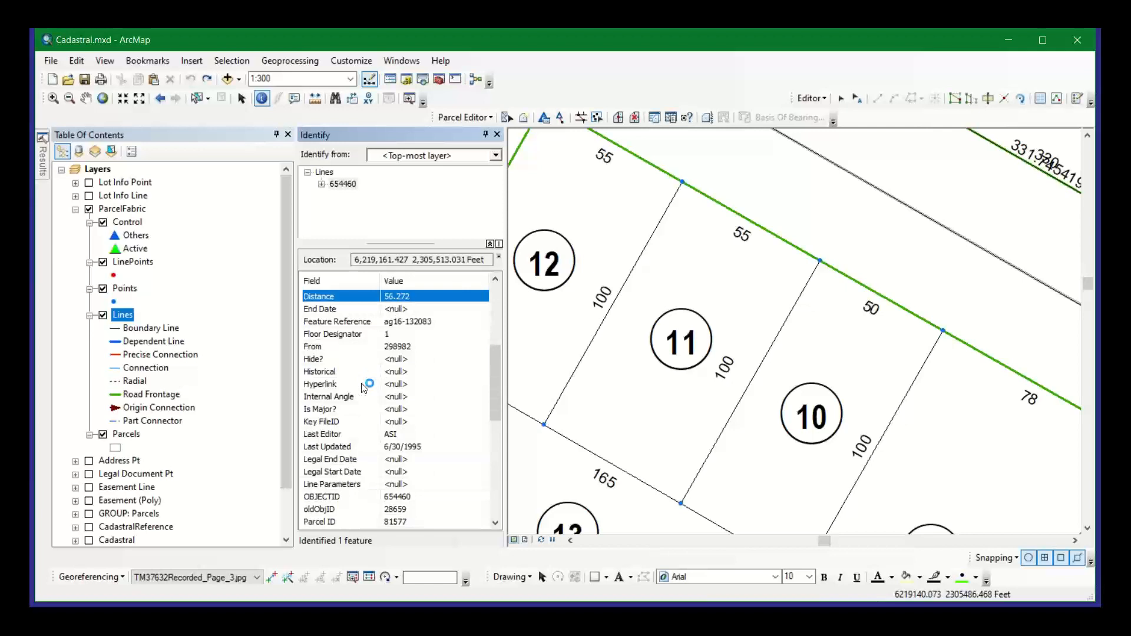
scroll(364, 387, down, 2)
scroll(363, 387, down, 1)
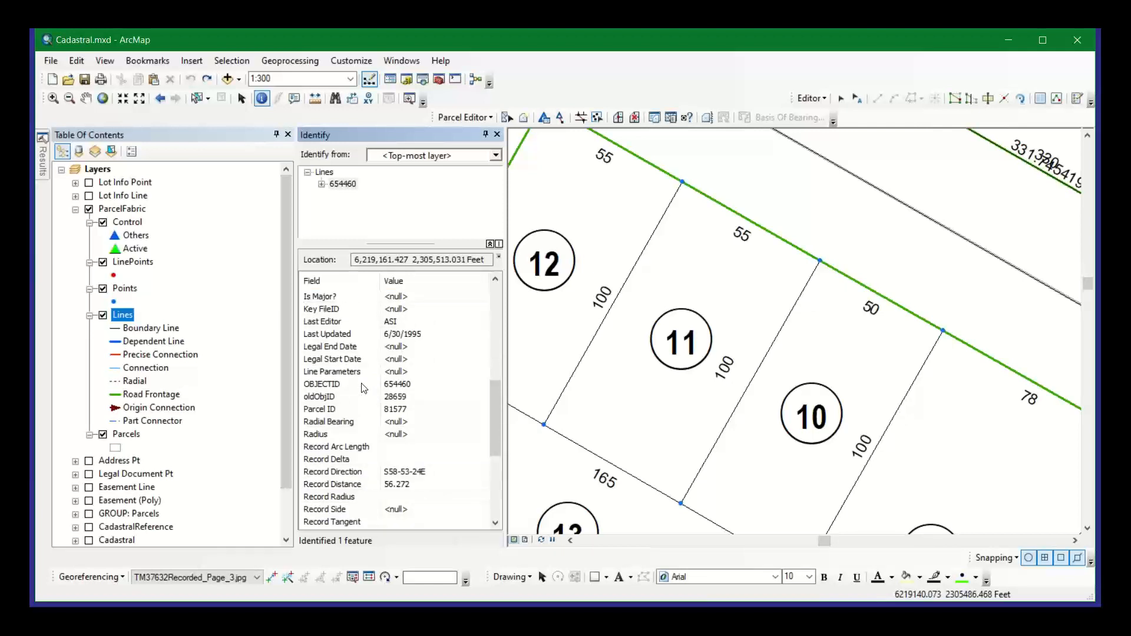
scroll(364, 387, down, 1)
scroll(363, 387, down, 2)
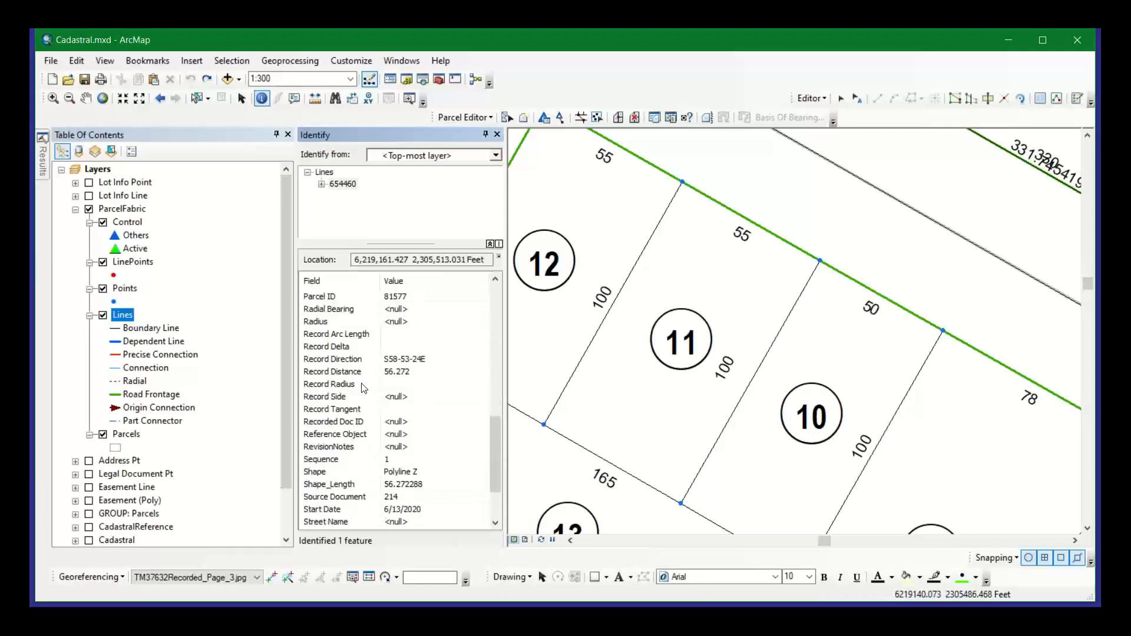
scroll(363, 387, down, 2)
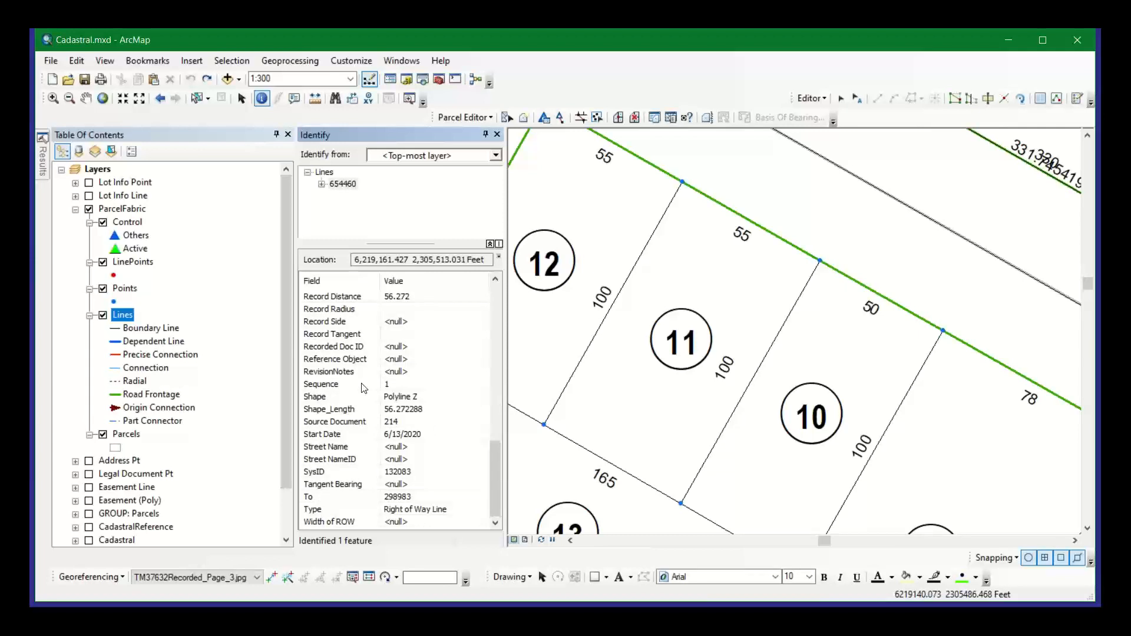
scroll(363, 387, up, 6)
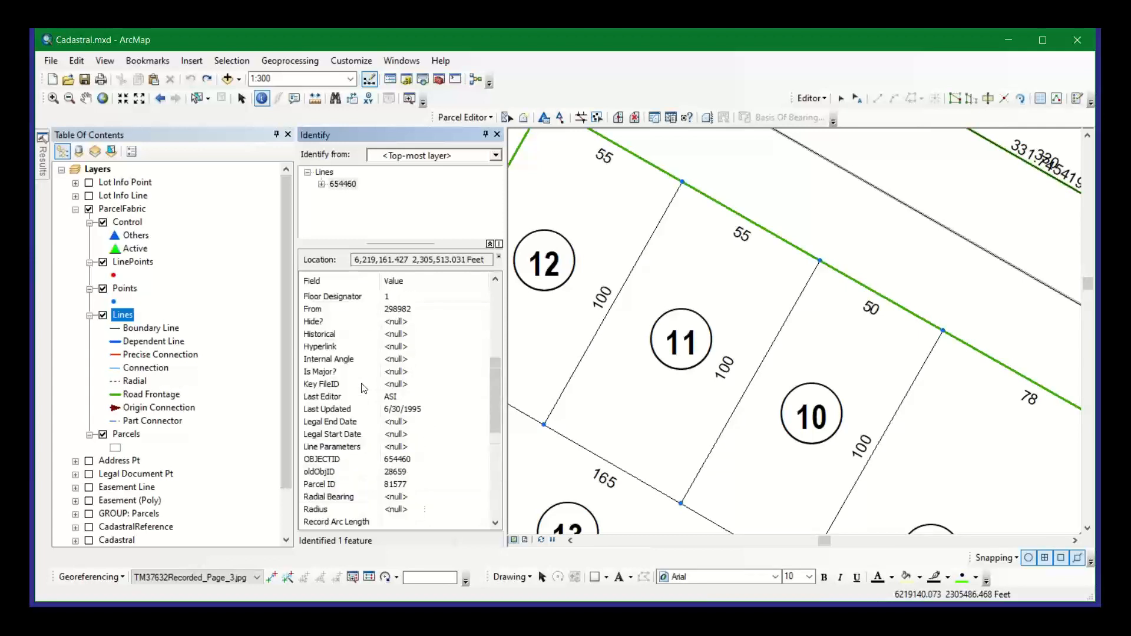
scroll(363, 387, up, 5)
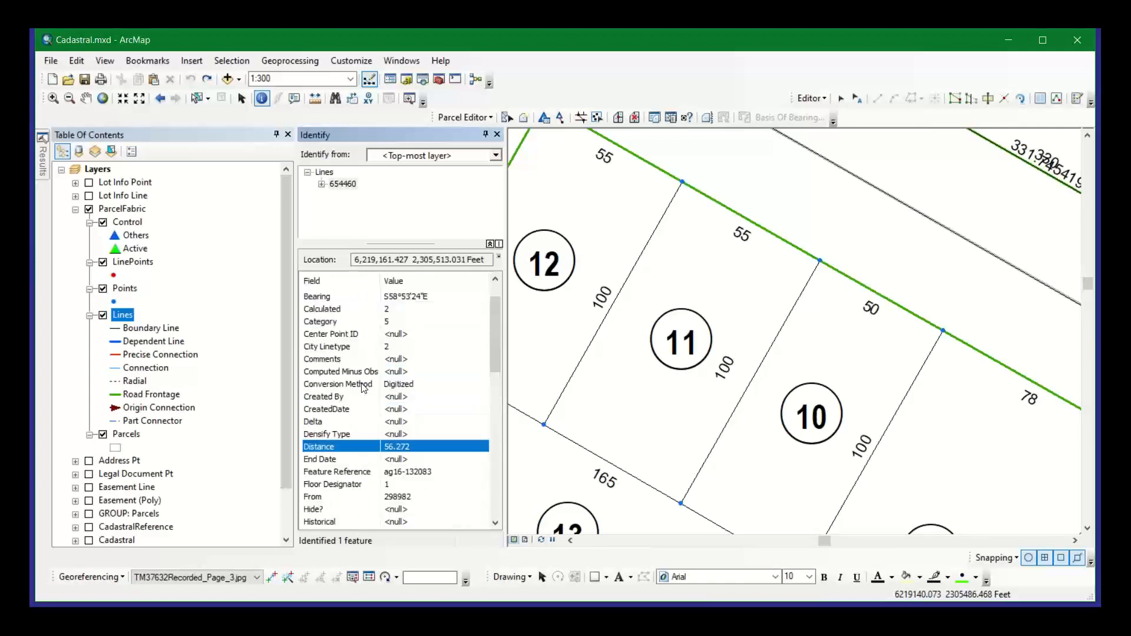
scroll(364, 387, up, 1)
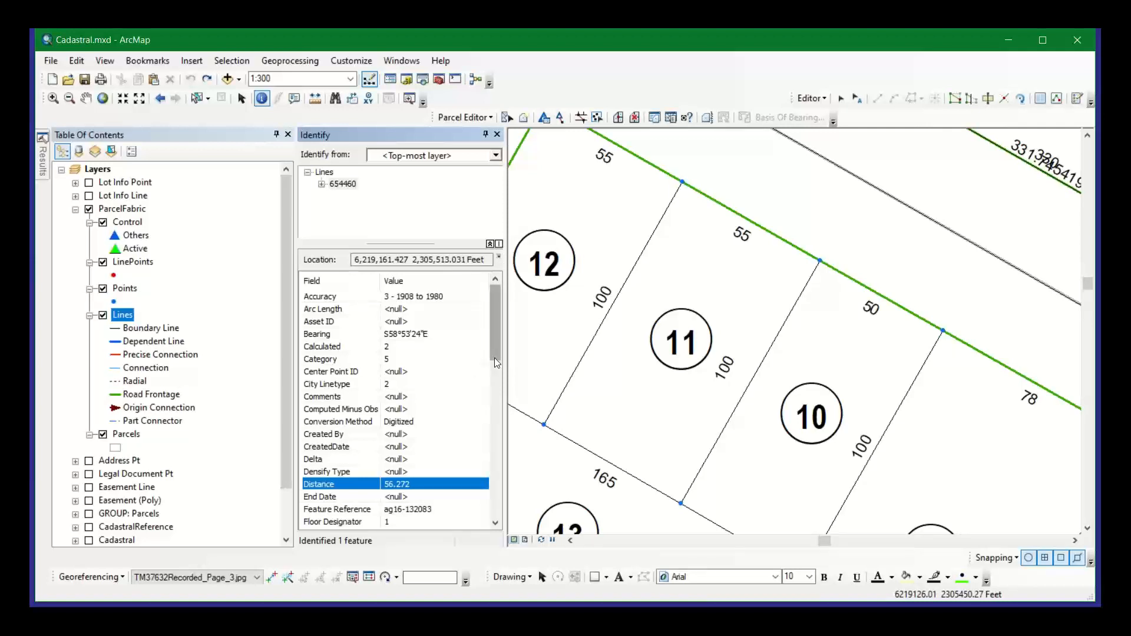
- Highlight the frontage line's Record Distance field and check the neighbouring record attributes
drag(495, 359, 508, 470)
click(342, 460)
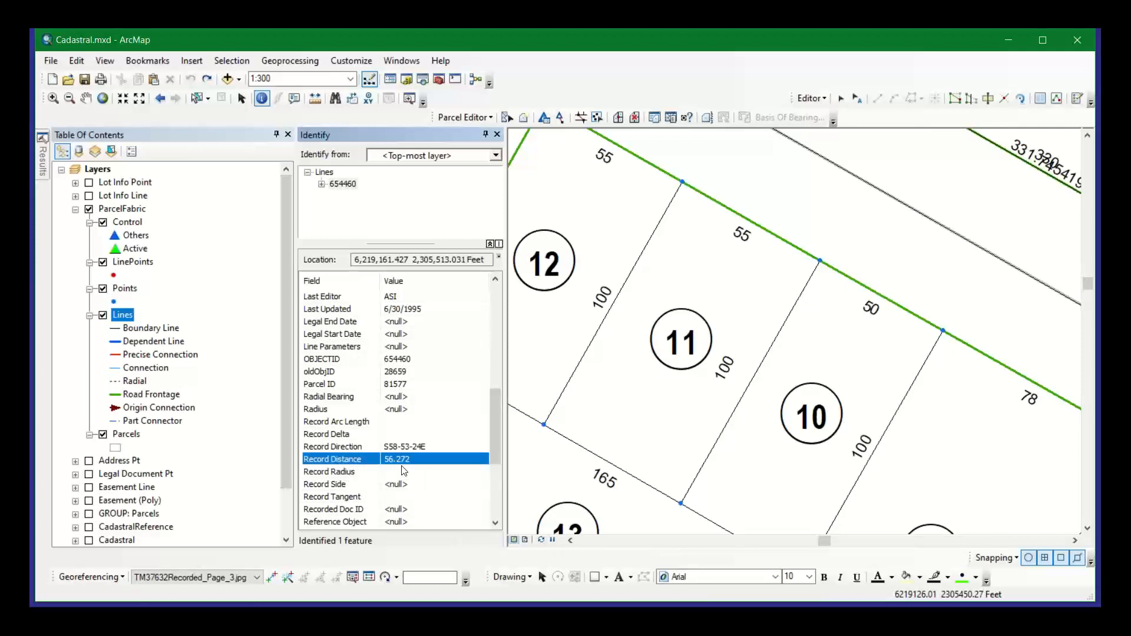
scroll(404, 471, down, 1)
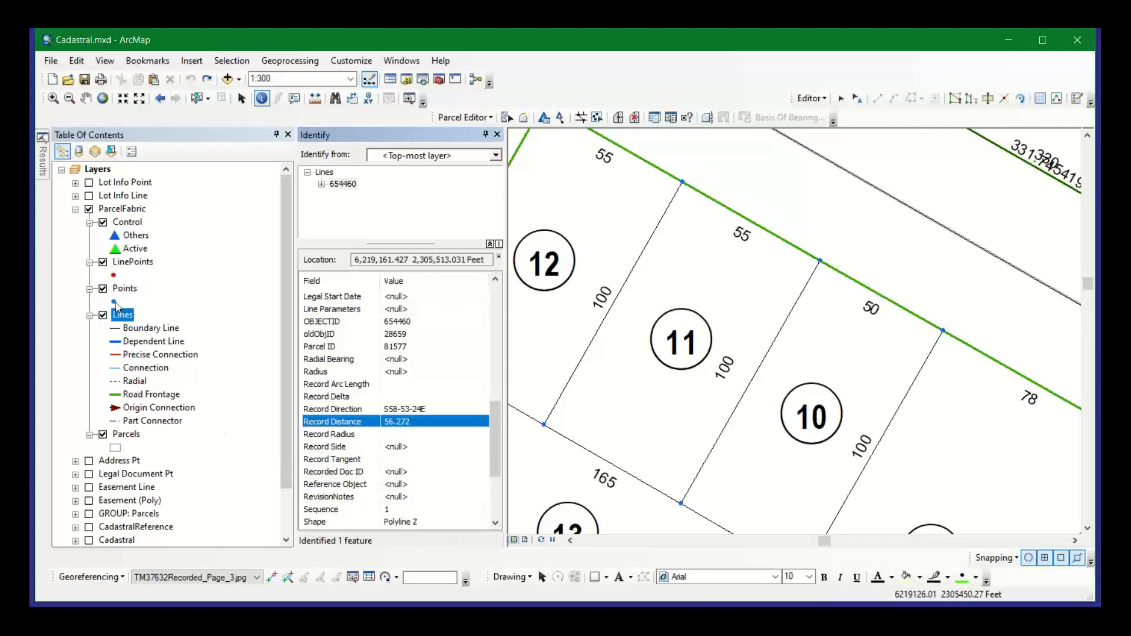
- Open the attribute table of the Lines sublayer, look at its records, and close the table
right_click(123, 320)
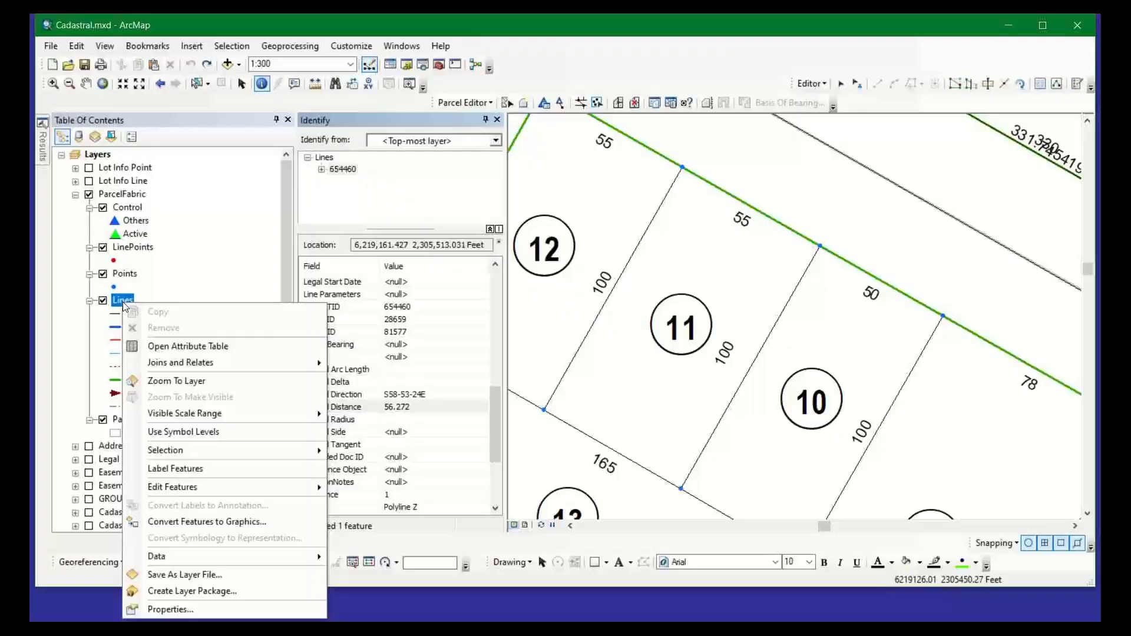
click(160, 350)
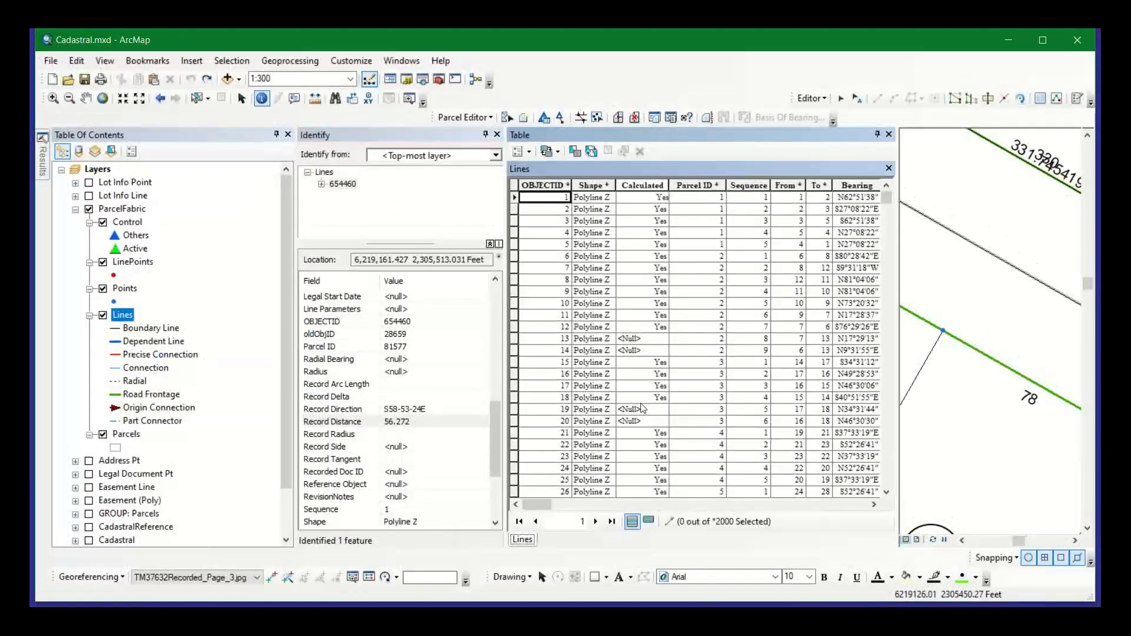
click(890, 137)
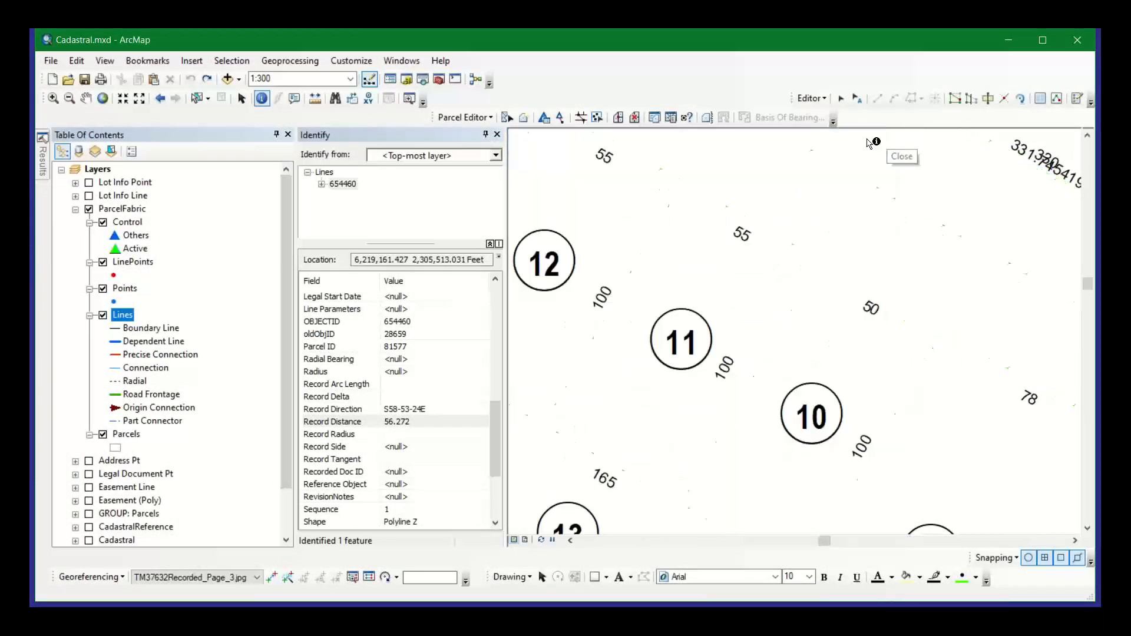
- Examine the blocks around Pine St, return to a close view of parcels 12 to 10, and recheck the frontage line's Record Distance
scroll(712, 254, up, 2)
scroll(710, 259, down, 4)
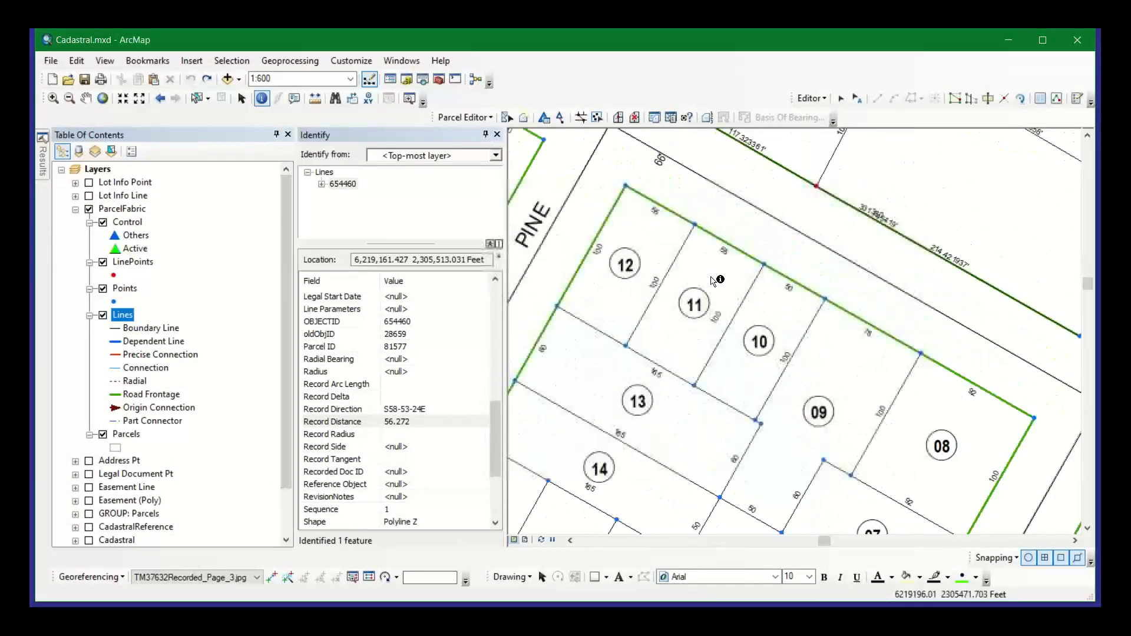
scroll(715, 281, down, 1)
scroll(714, 281, down, 2)
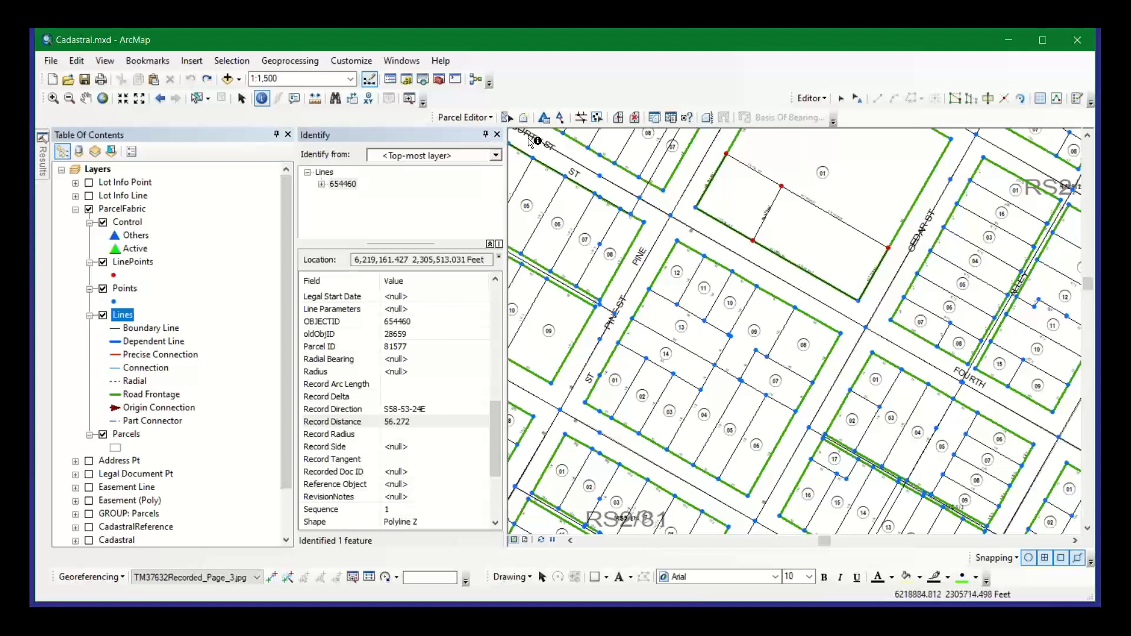
click(85, 99)
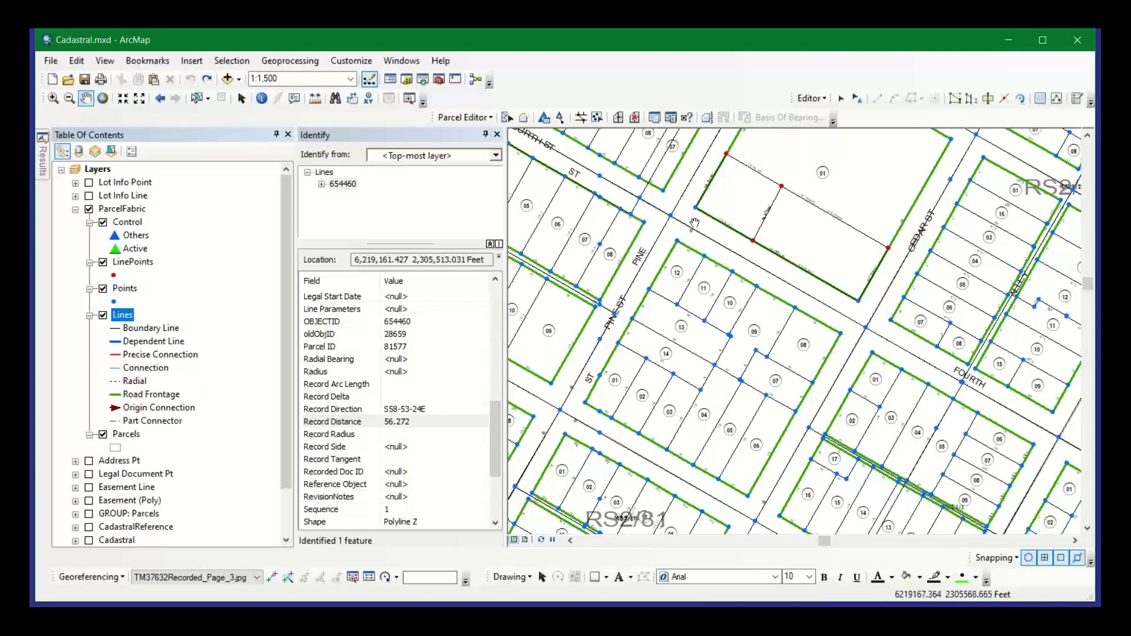
click(53, 98)
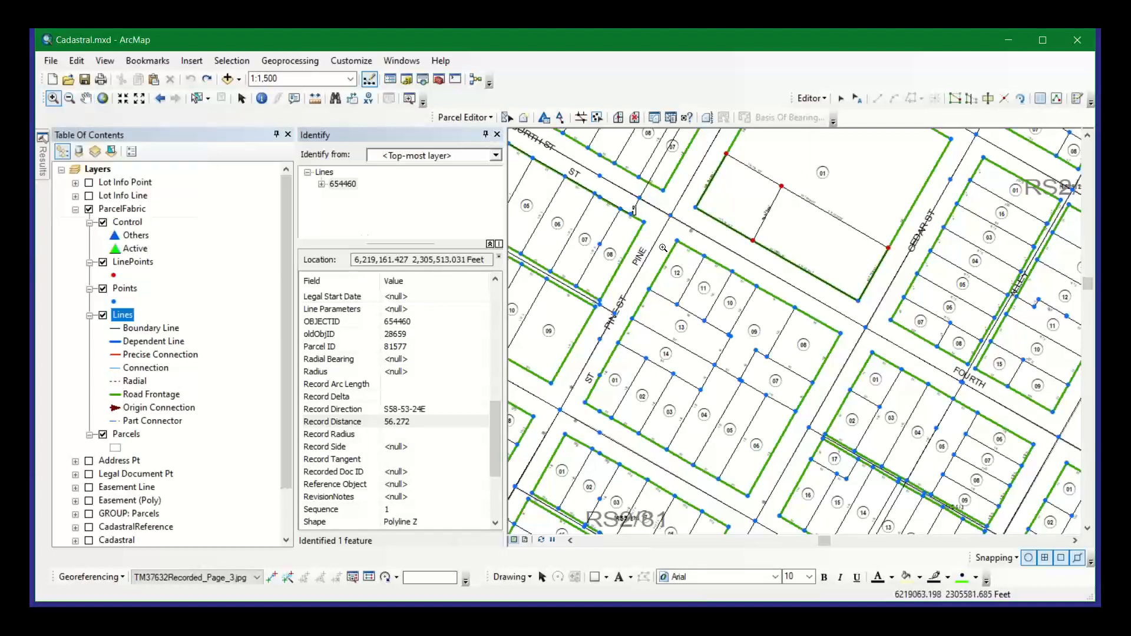
drag(634, 206, 733, 320)
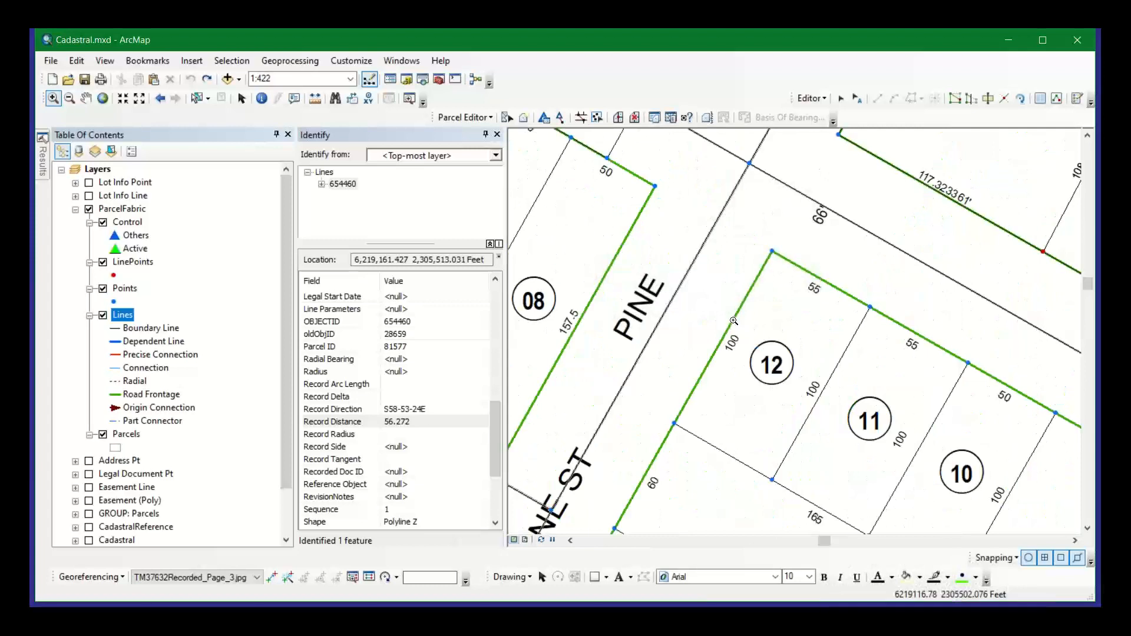
click(87, 104)
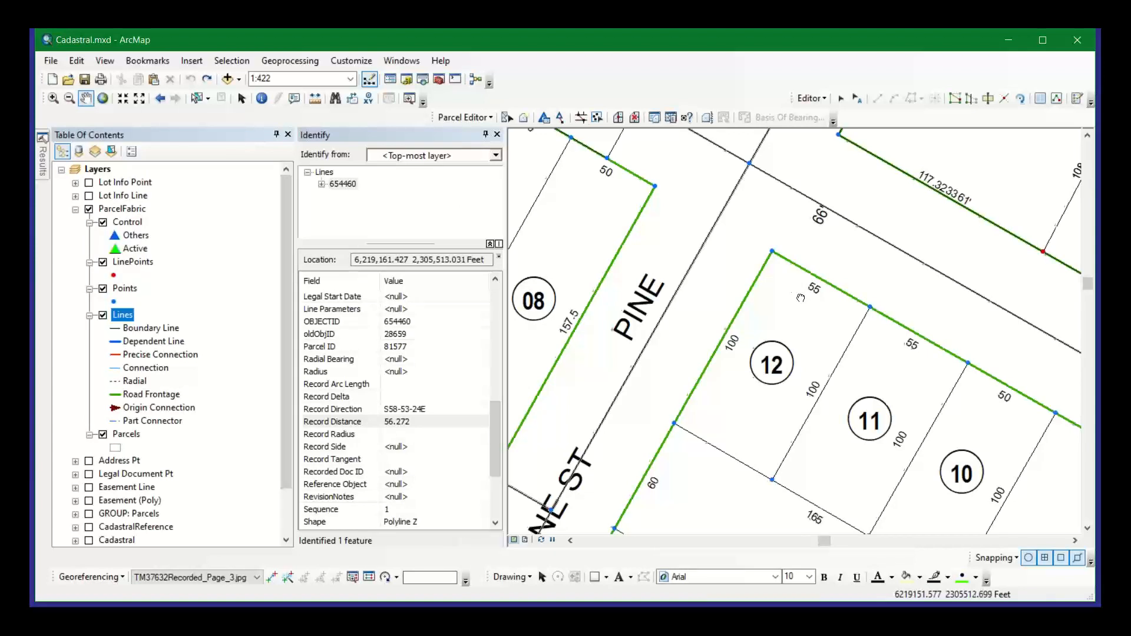
drag(801, 298, 766, 275)
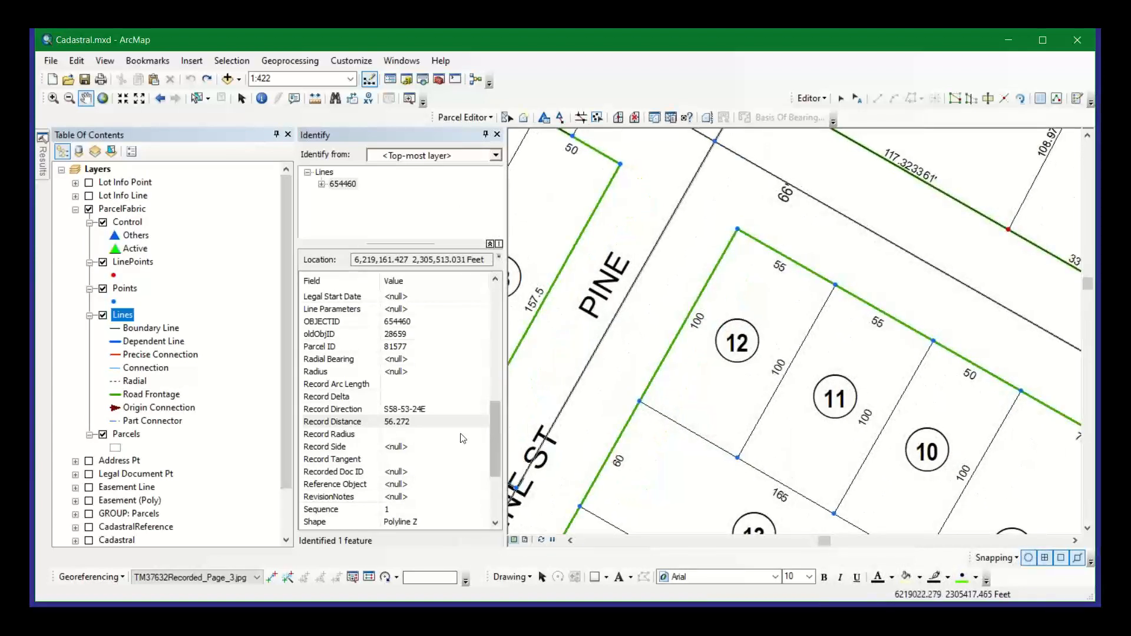
click(355, 423)
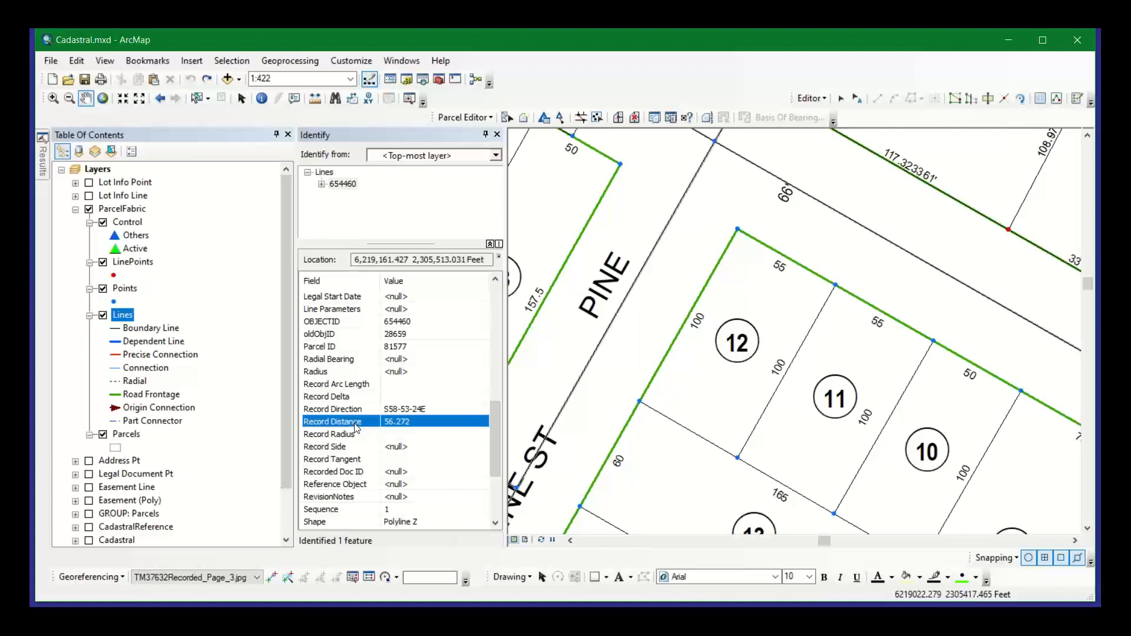
scroll(359, 429, down, 4)
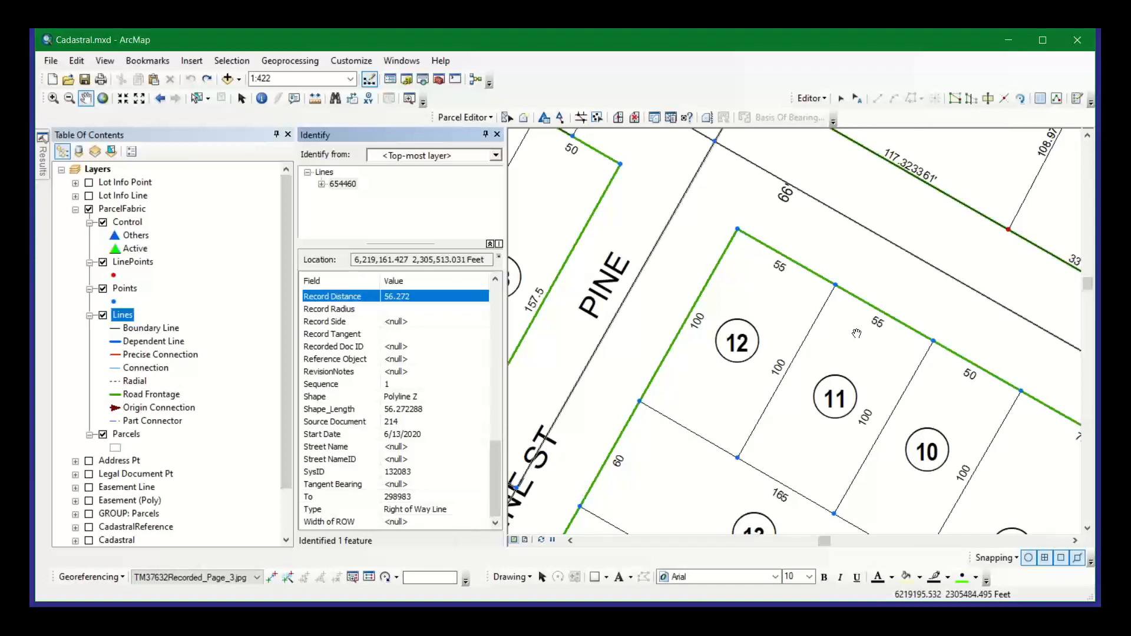
- Select parcels 12 and 11 across their shared line with the parcel selection tool, clear that selection, and select only parcel 12
click(889, 34)
drag(840, 348, 779, 313)
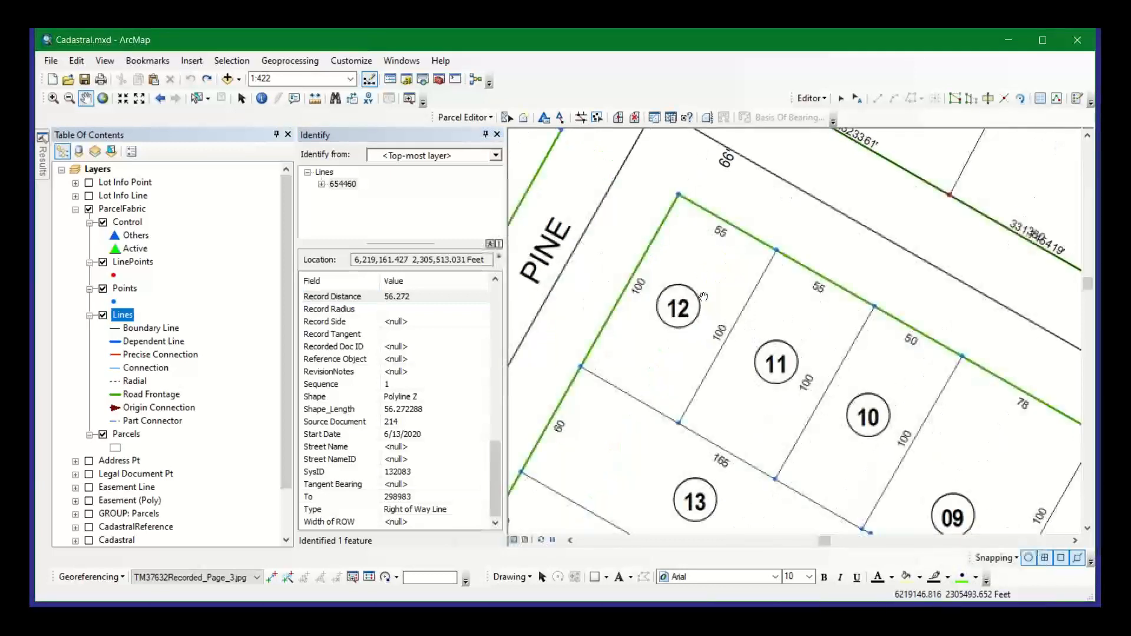
click(506, 118)
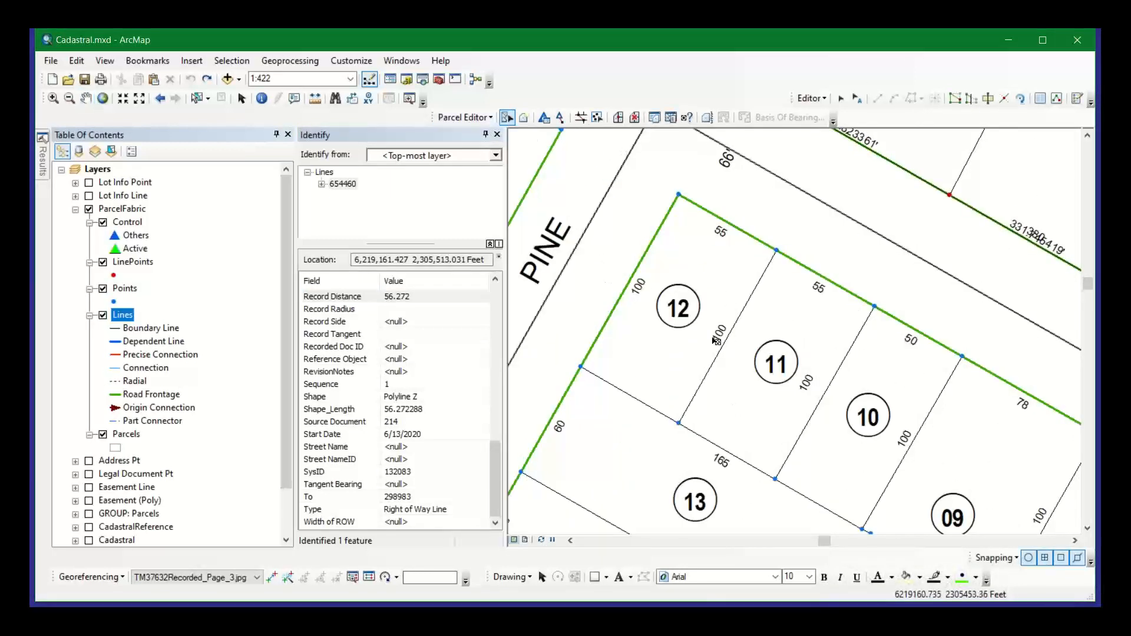
drag(688, 356, 728, 394)
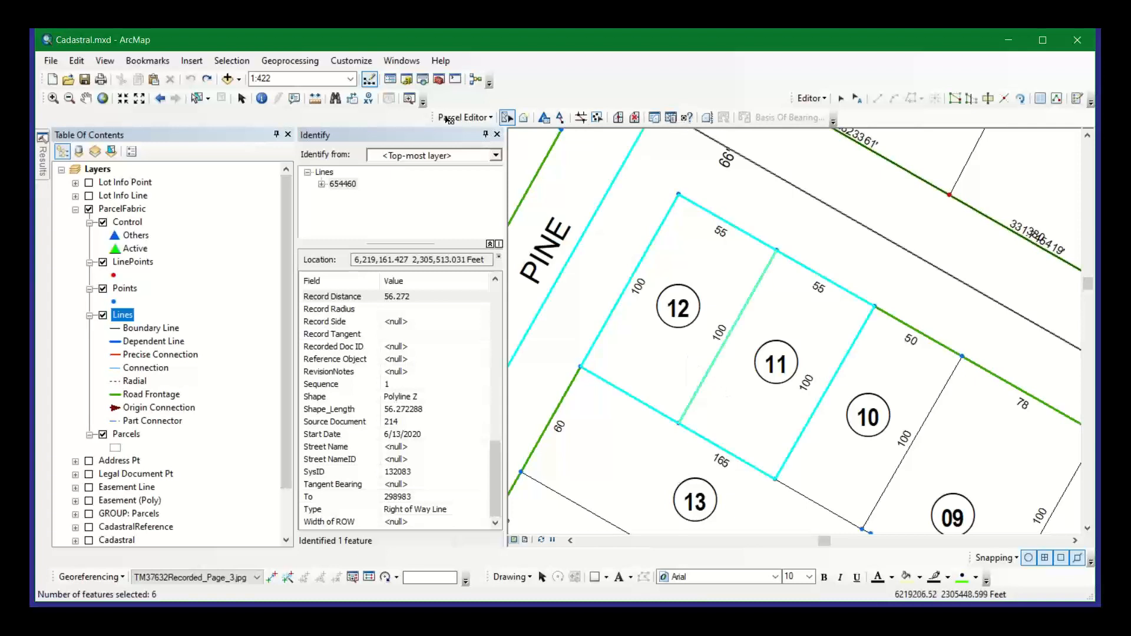
click(222, 99)
click(672, 361)
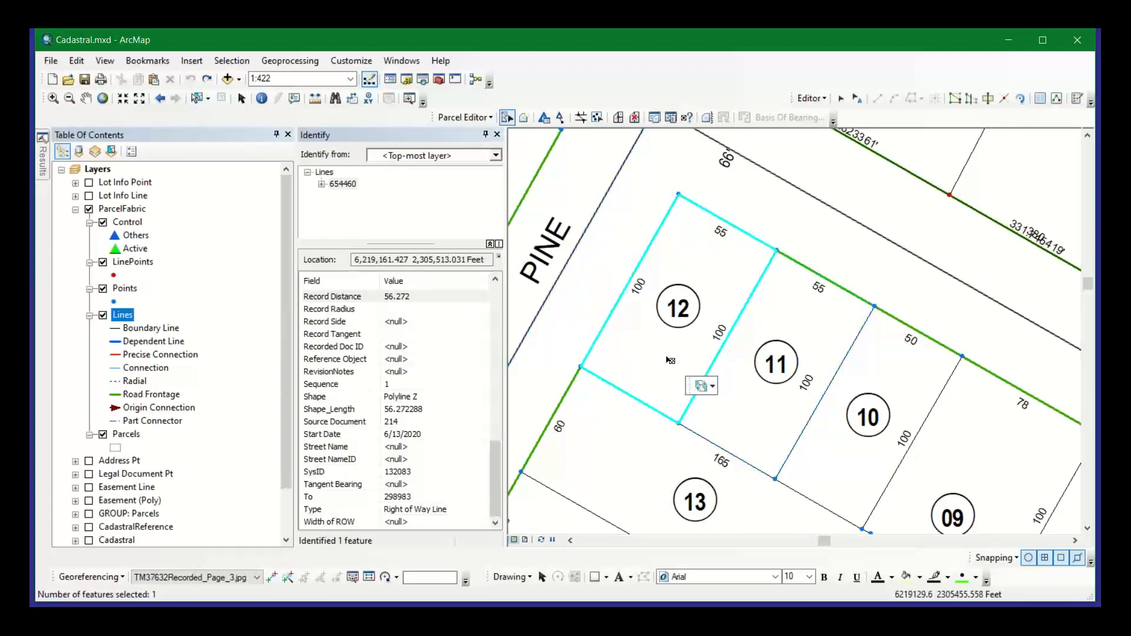
- Add parcel 11 to the selection and unselect the overlapping tract records MB7/17SB and MB1/16SB, keeping only parcels 12 and 11
shift+click(786, 408)
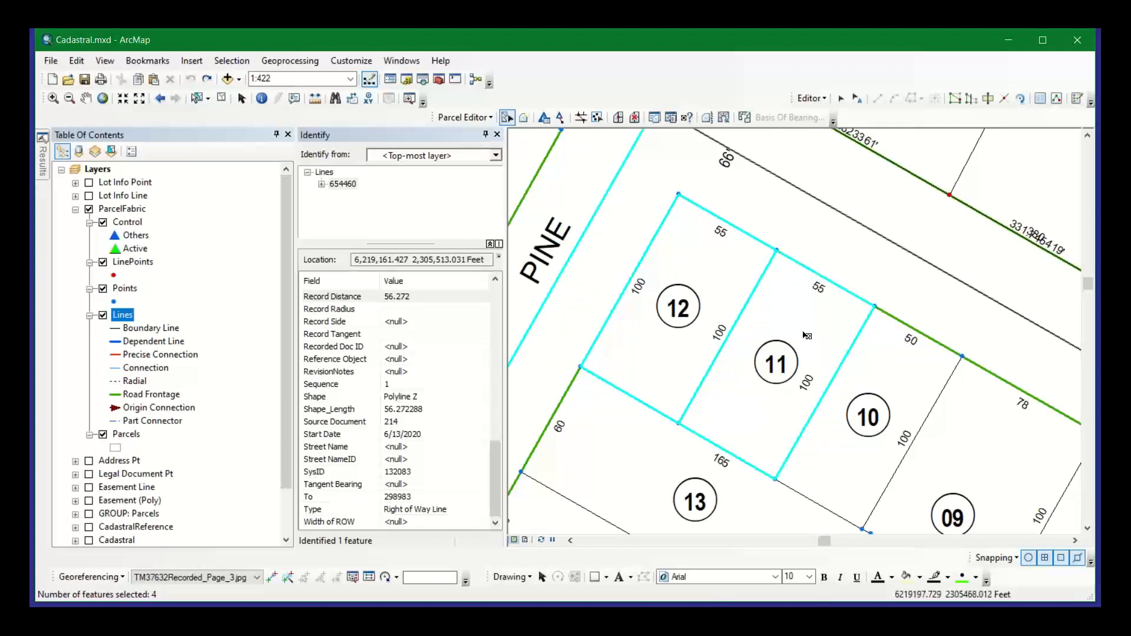
click(1040, 99)
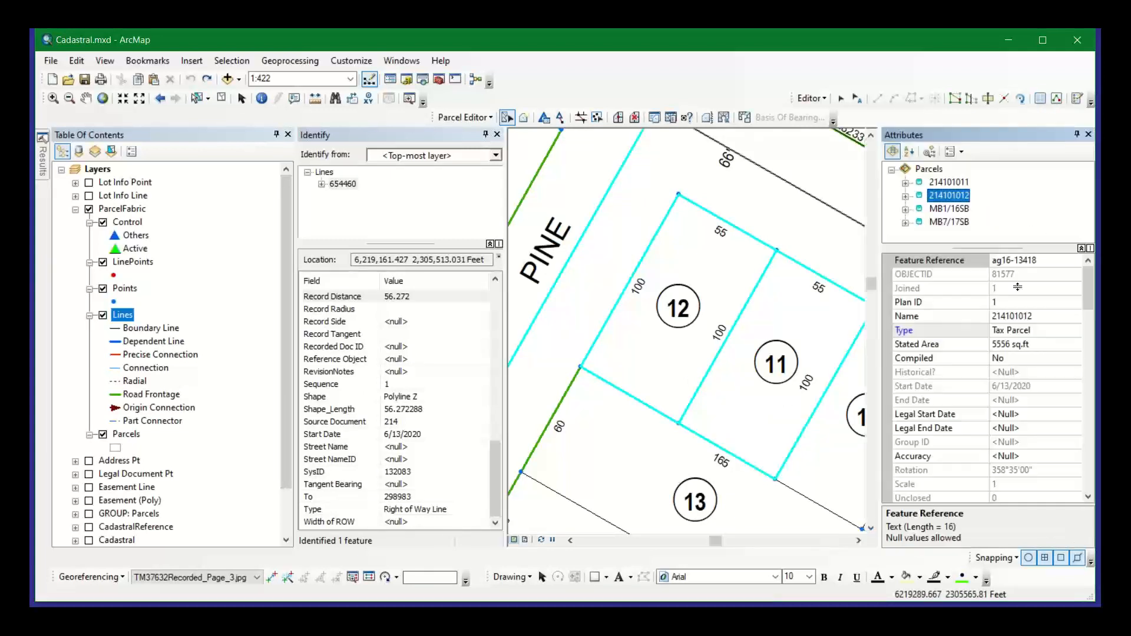
click(949, 222)
right_click(951, 225)
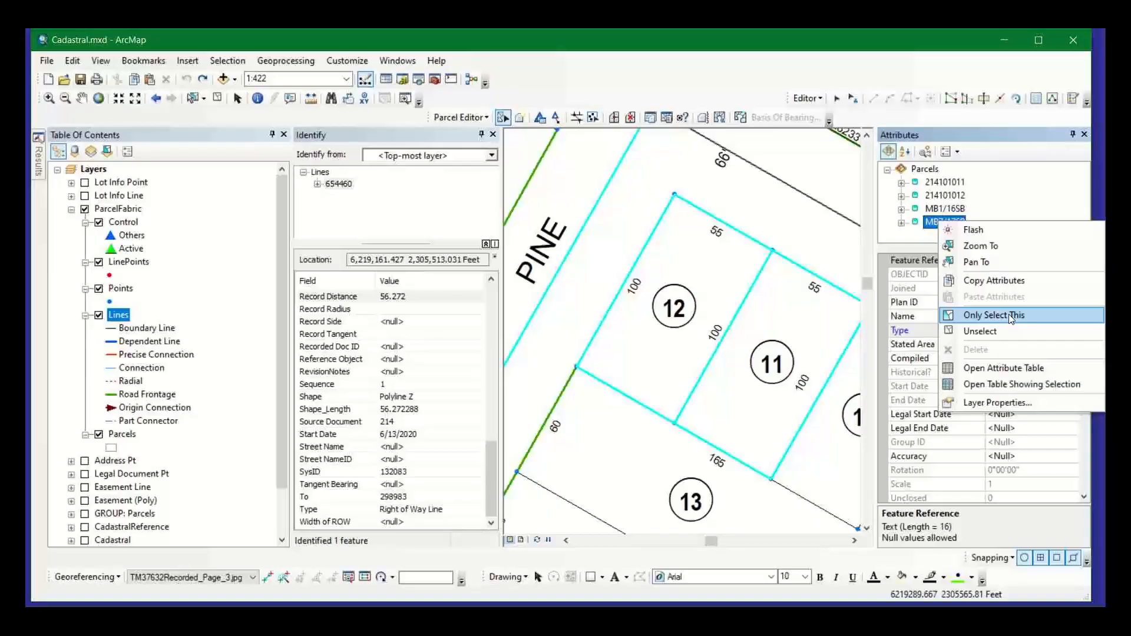
click(1006, 331)
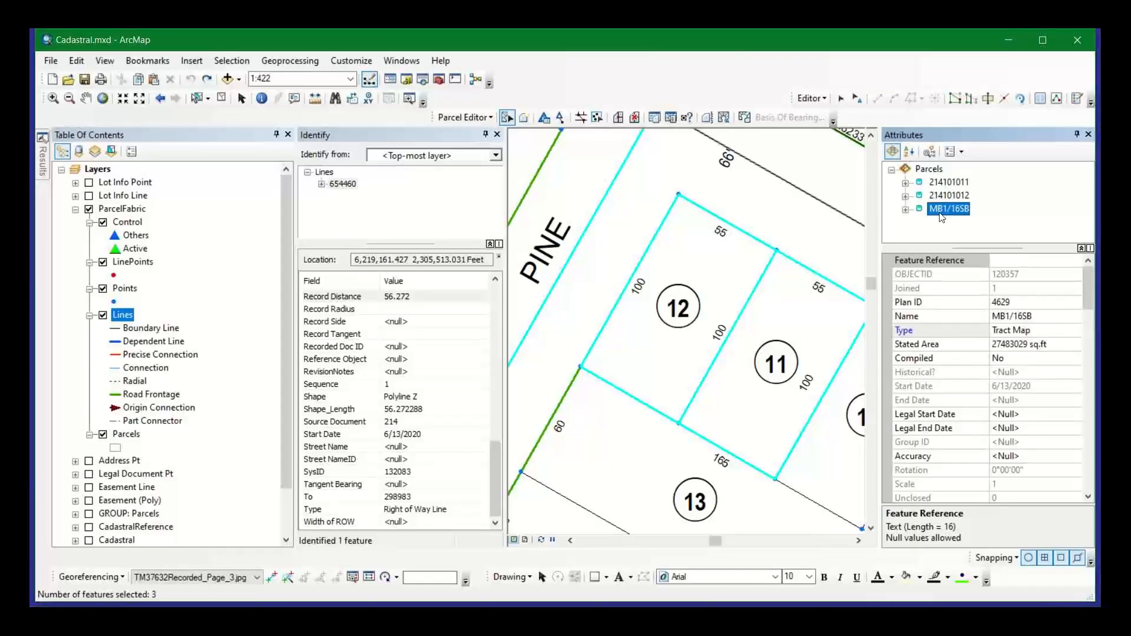
right_click(945, 211)
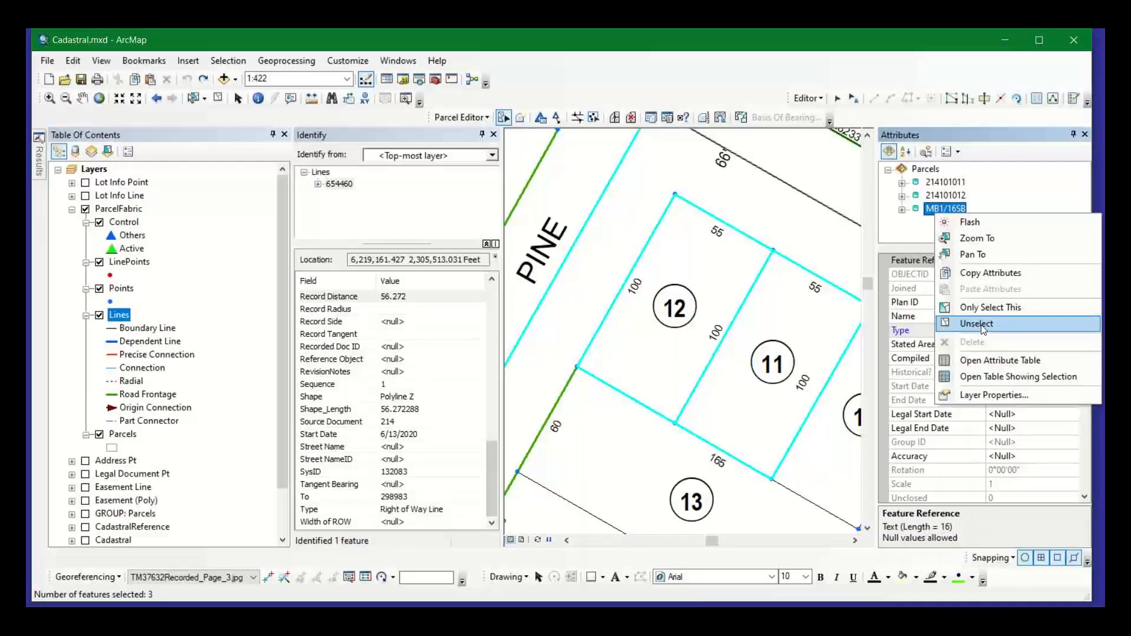
click(985, 330)
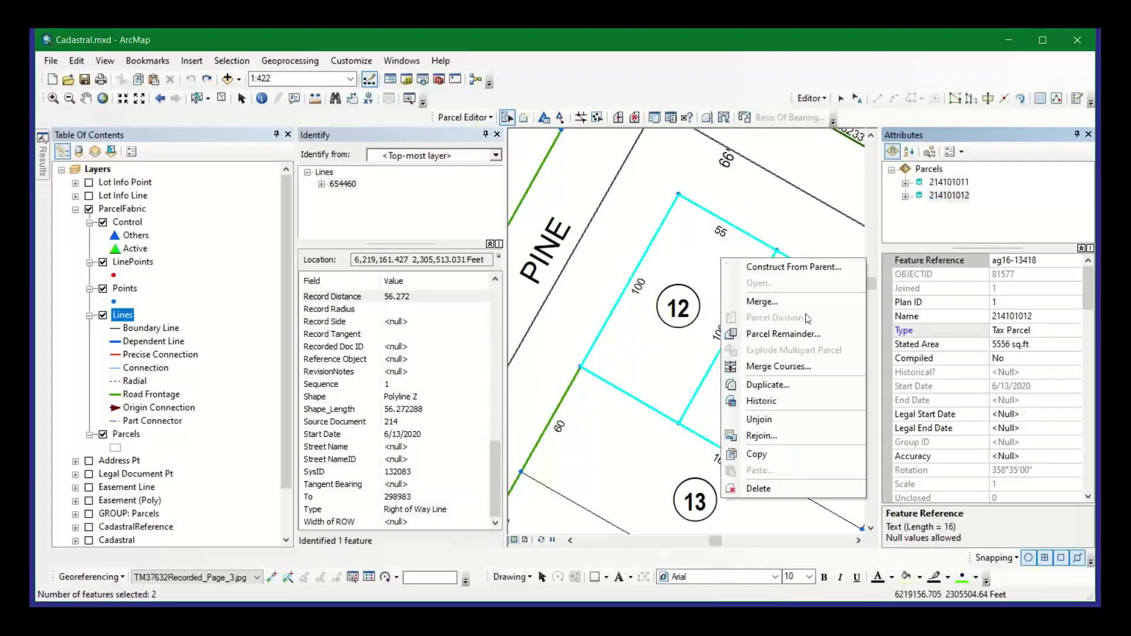
- Merge the selected parcels 12 and 11 into one parcel named Merge, preserving the attributes of parcel 12
right_click(720, 257)
click(783, 305)
text(Merg)
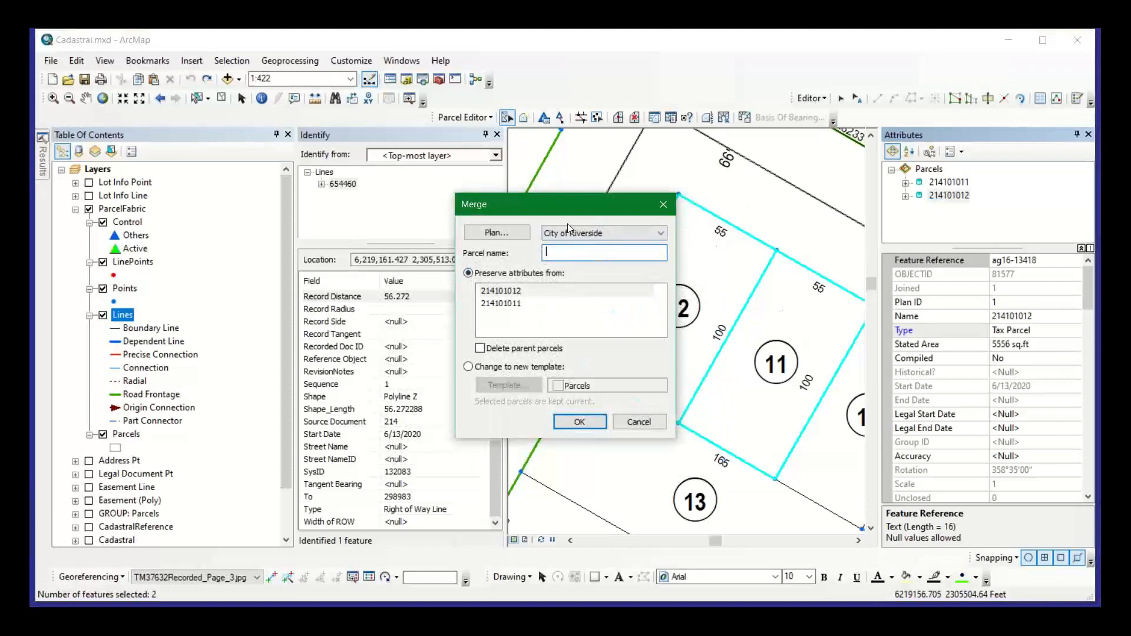
text(e)
click(579, 422)
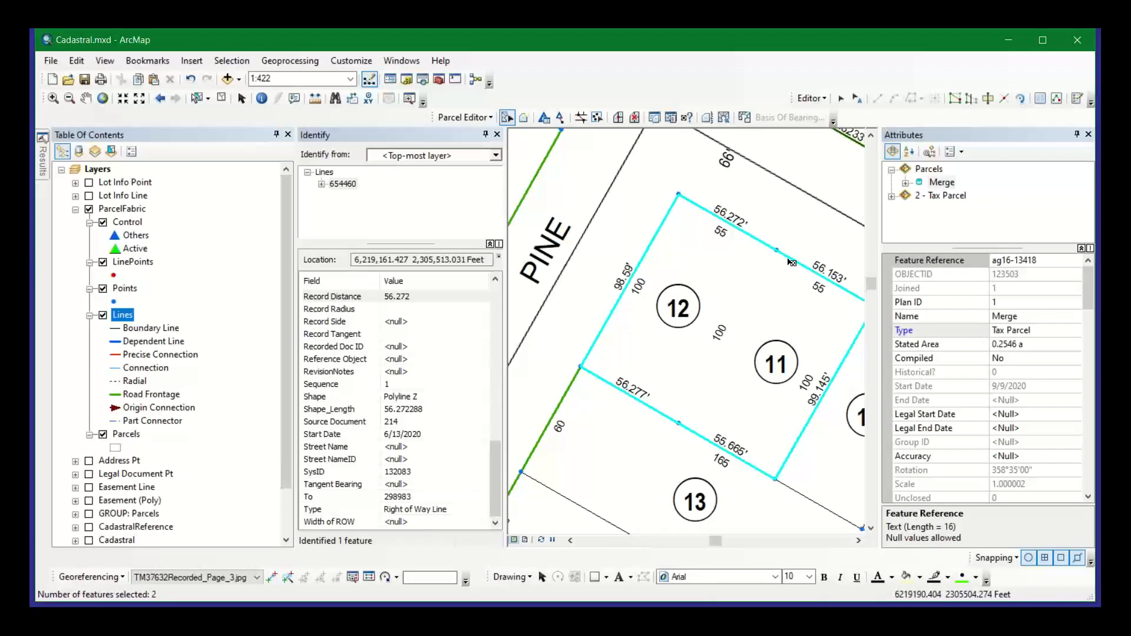
- Inspect the merged parcel's attributes and examine its boundary dimensions up close on the map
click(906, 184)
click(906, 169)
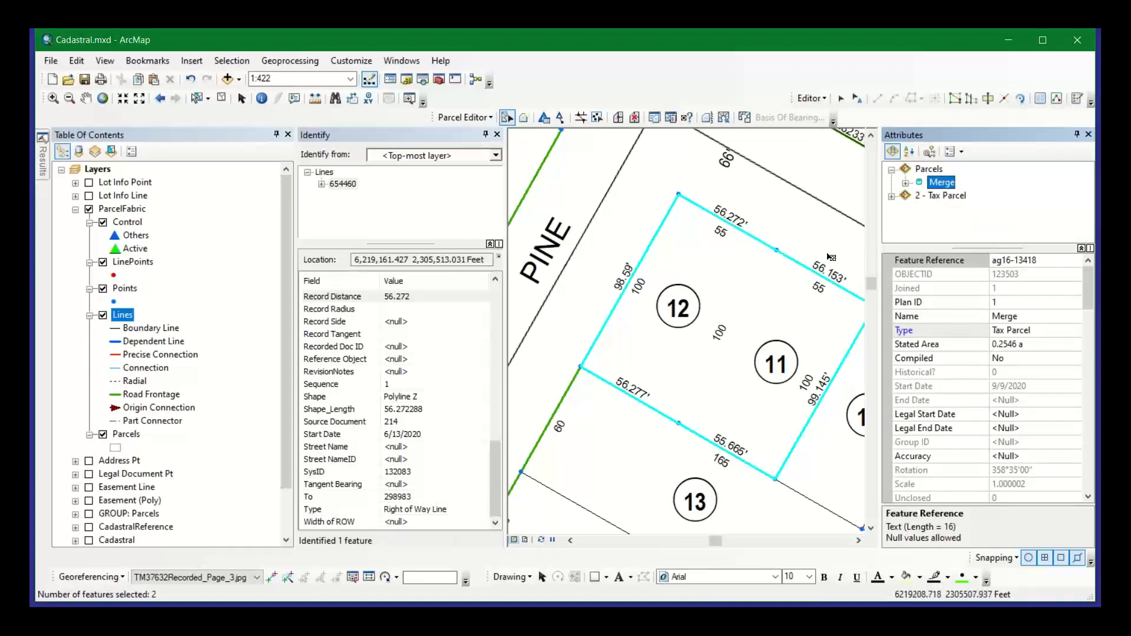
scroll(536, 261, up, 1)
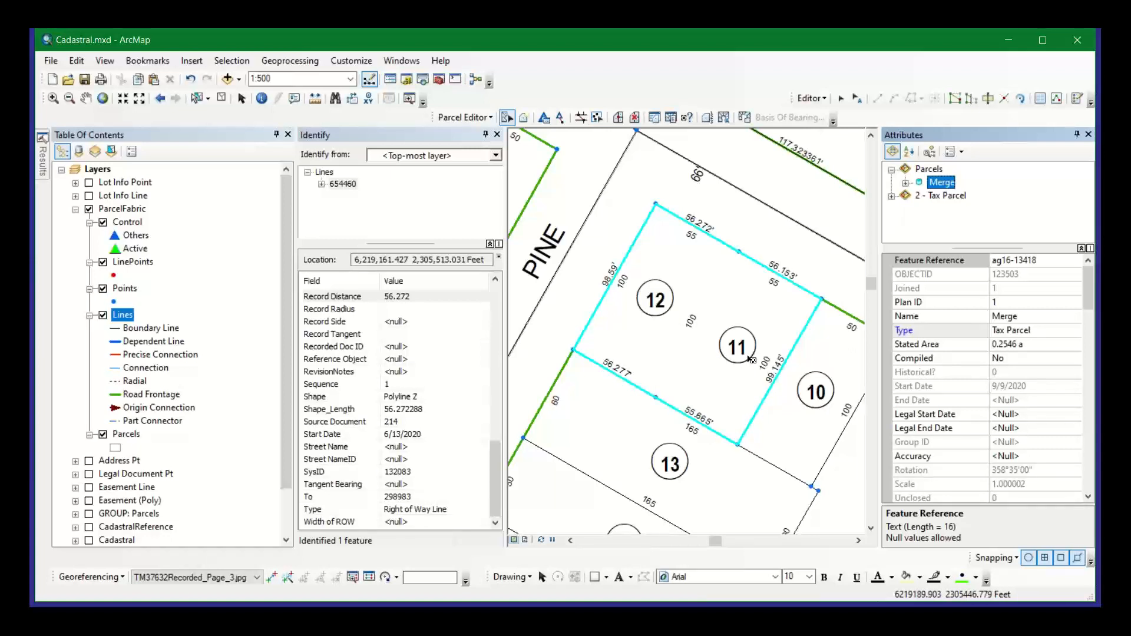
scroll(749, 358, up, 1)
scroll(749, 356, up, 1)
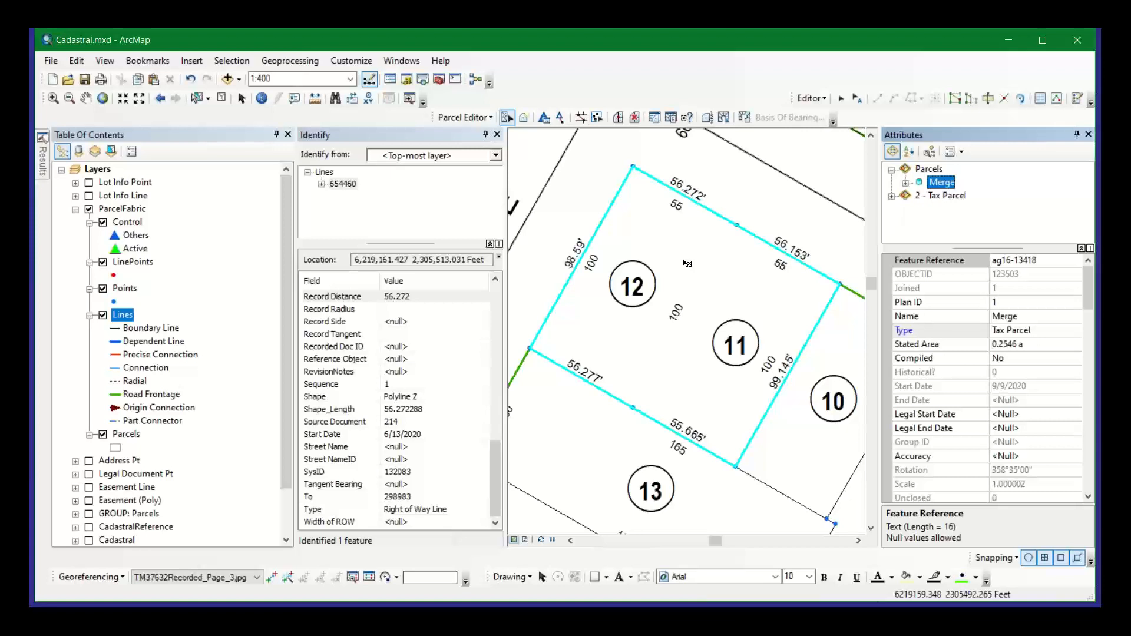
- Turn on the Historical sublayer in GROUP: Parcels, display the group to view the parent parcels, and hide the group again
scroll(108, 453, down, 2)
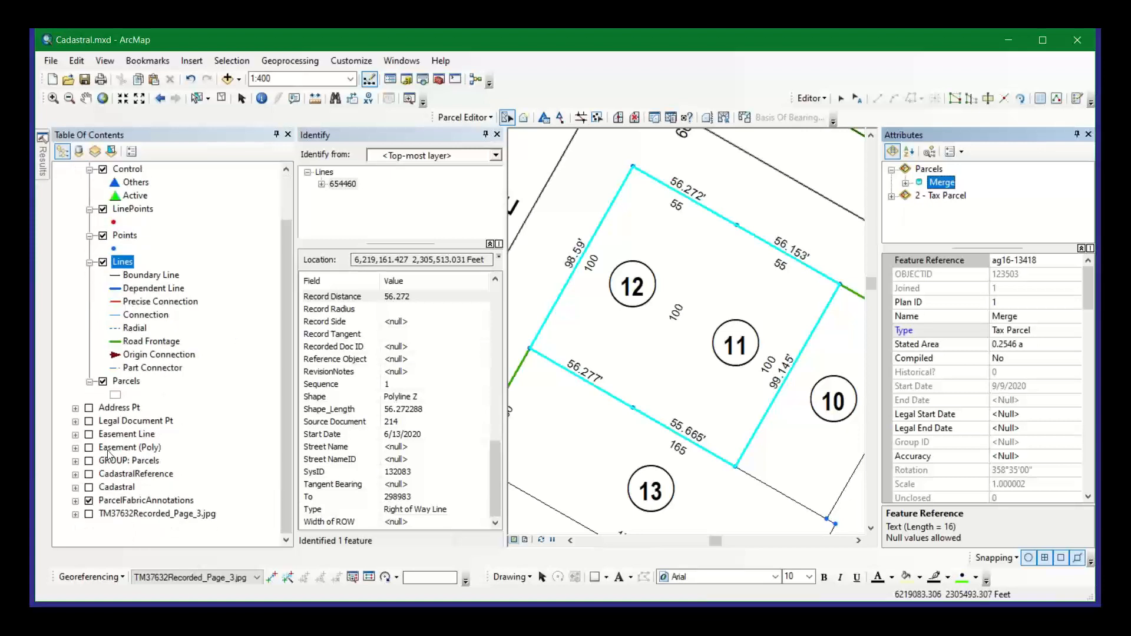
click(75, 461)
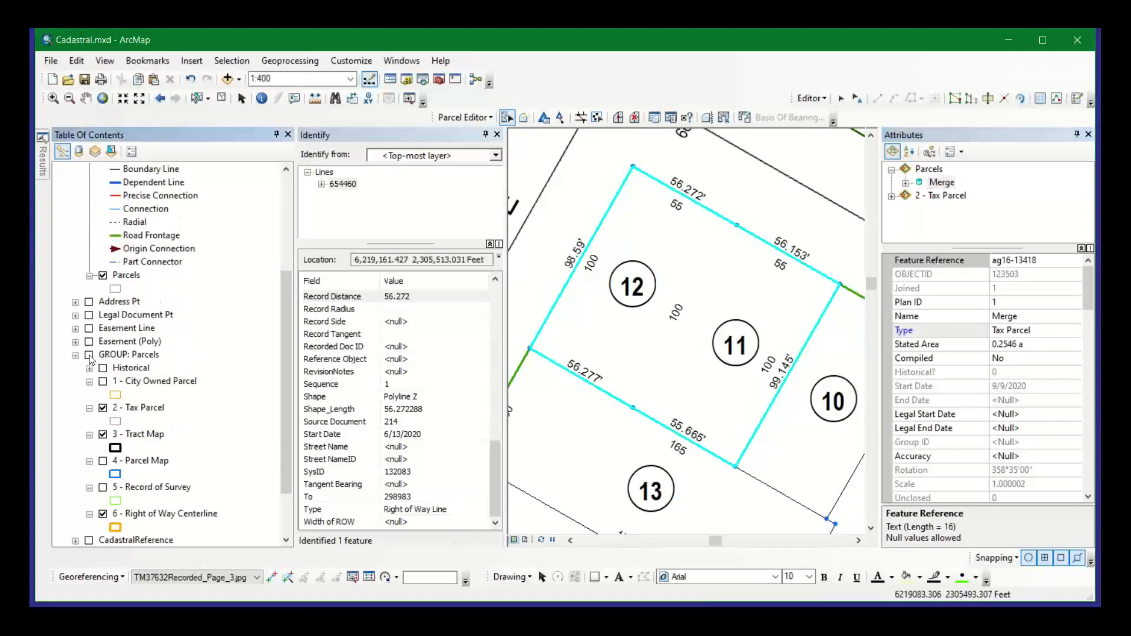
click(89, 368)
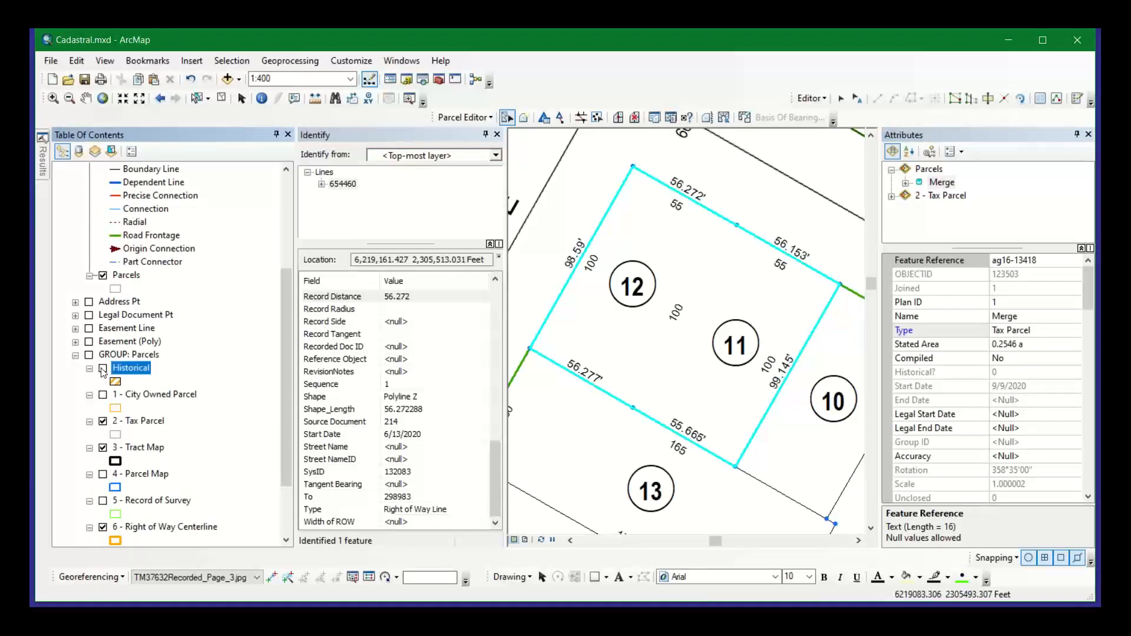
click(103, 368)
click(89, 355)
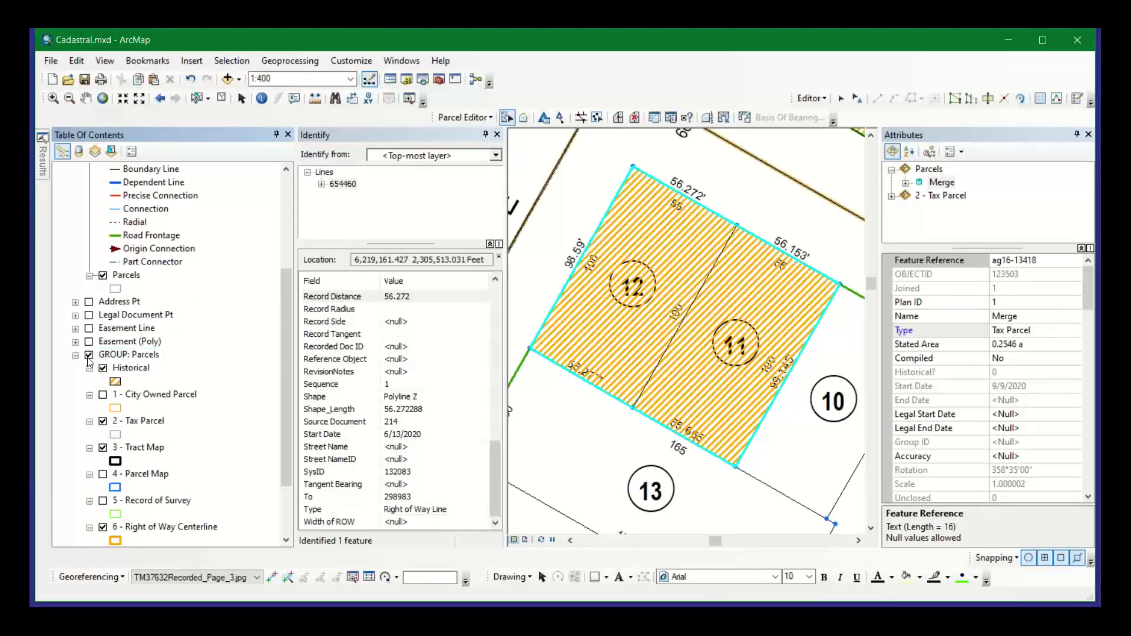
click(89, 356)
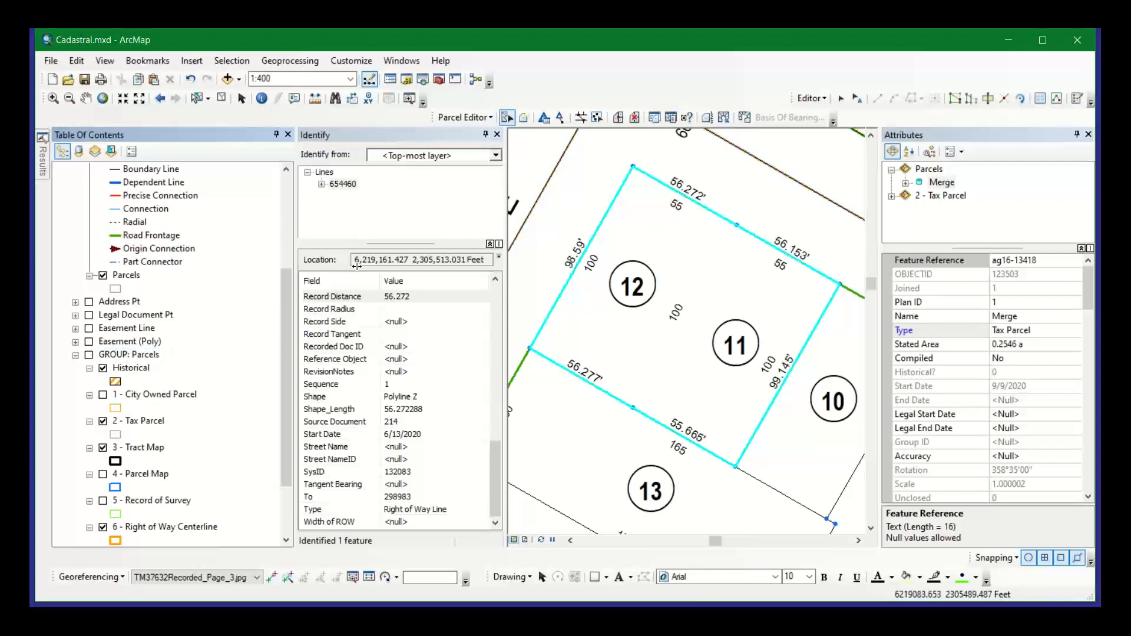
- Open the Catalog and expand the C:\Riverside folder connection down to the ParcelFabric feature dataset in Cadastral.gdb
scroll(127, 293, up, 4)
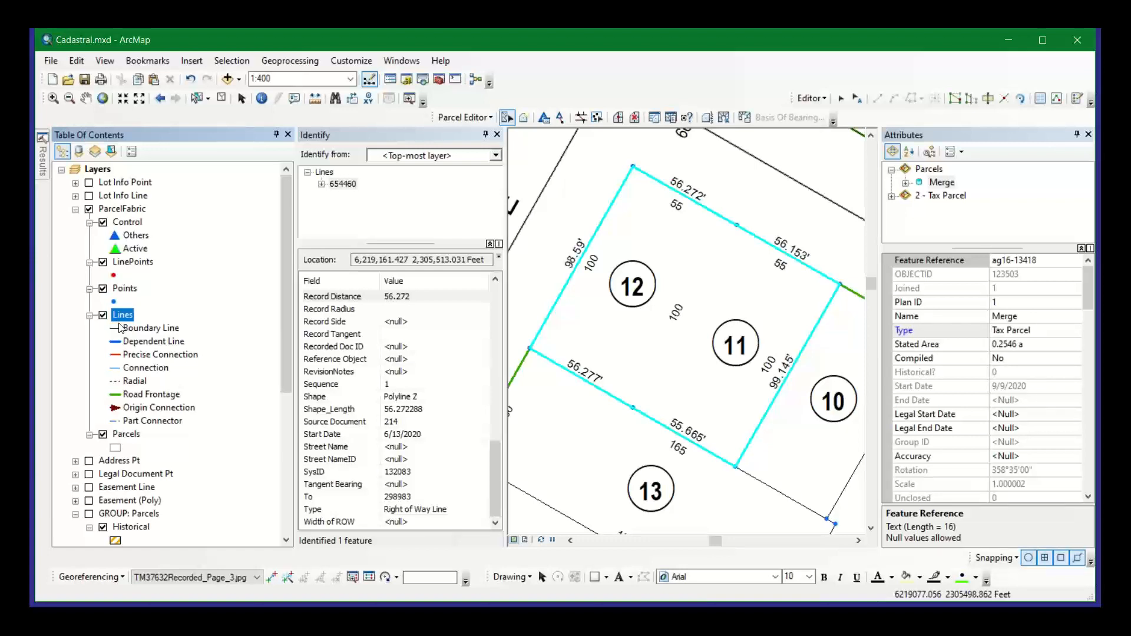
click(407, 81)
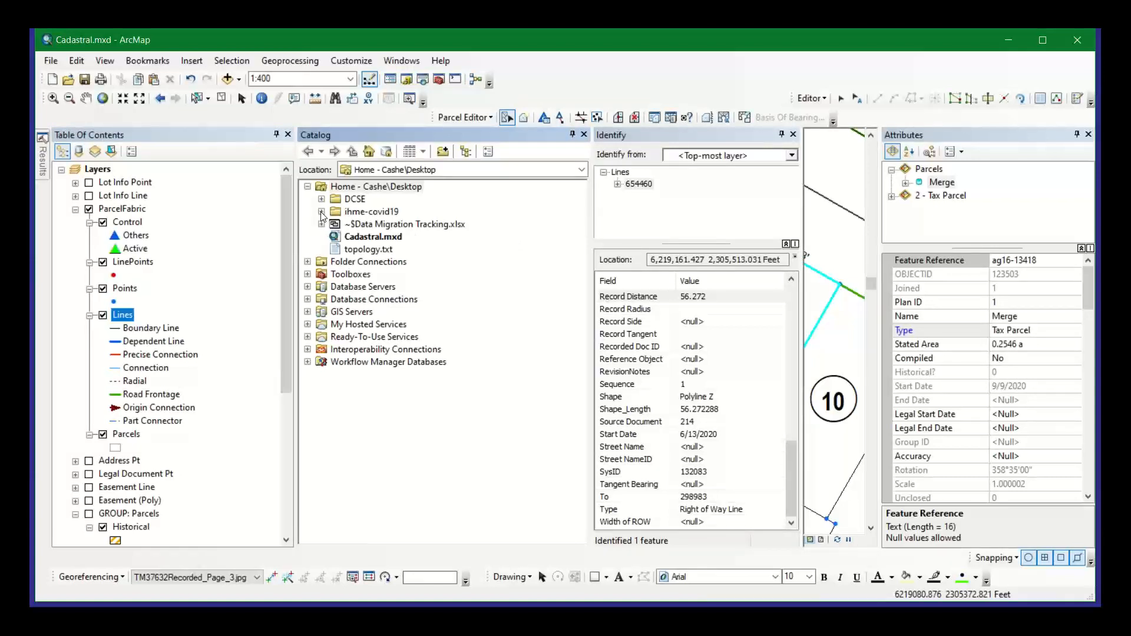
click(307, 186)
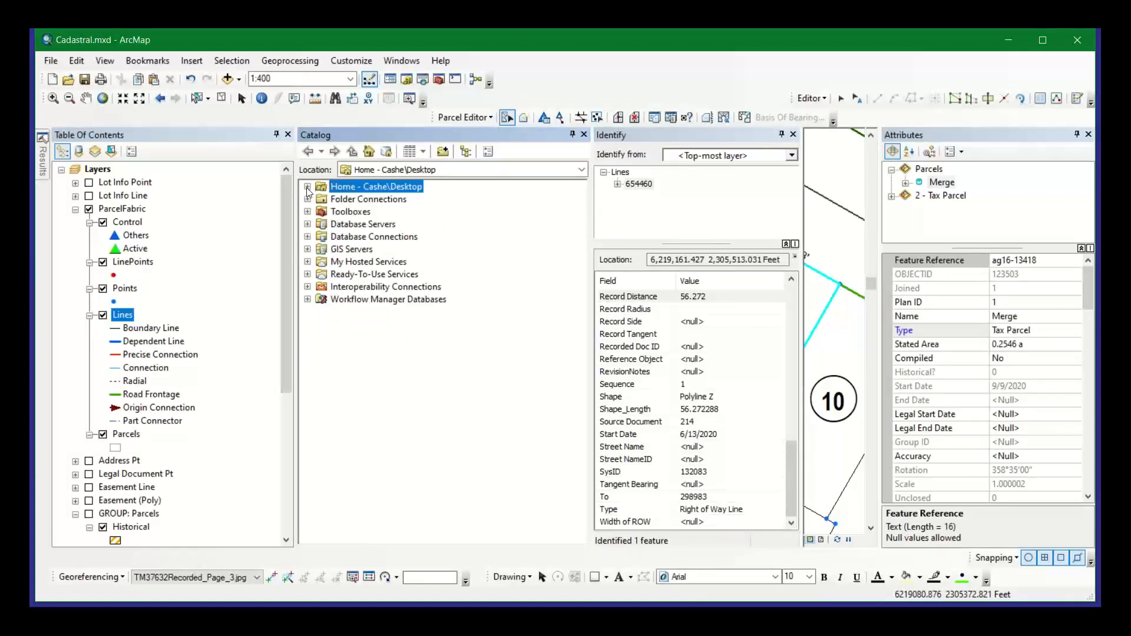
click(307, 199)
click(322, 212)
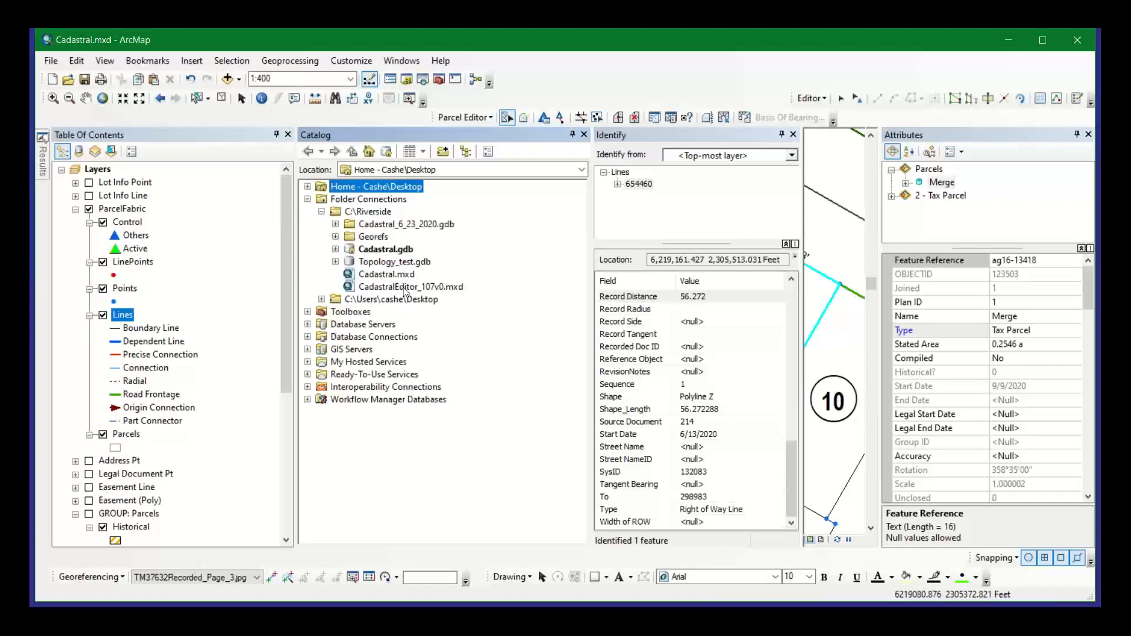
click(335, 249)
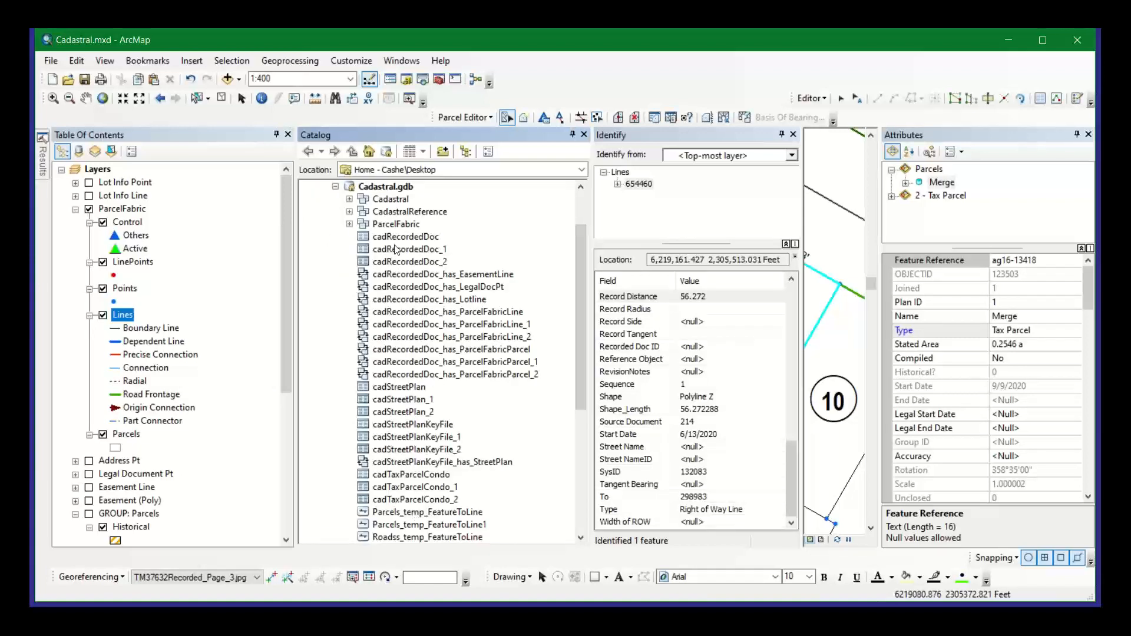
click(350, 225)
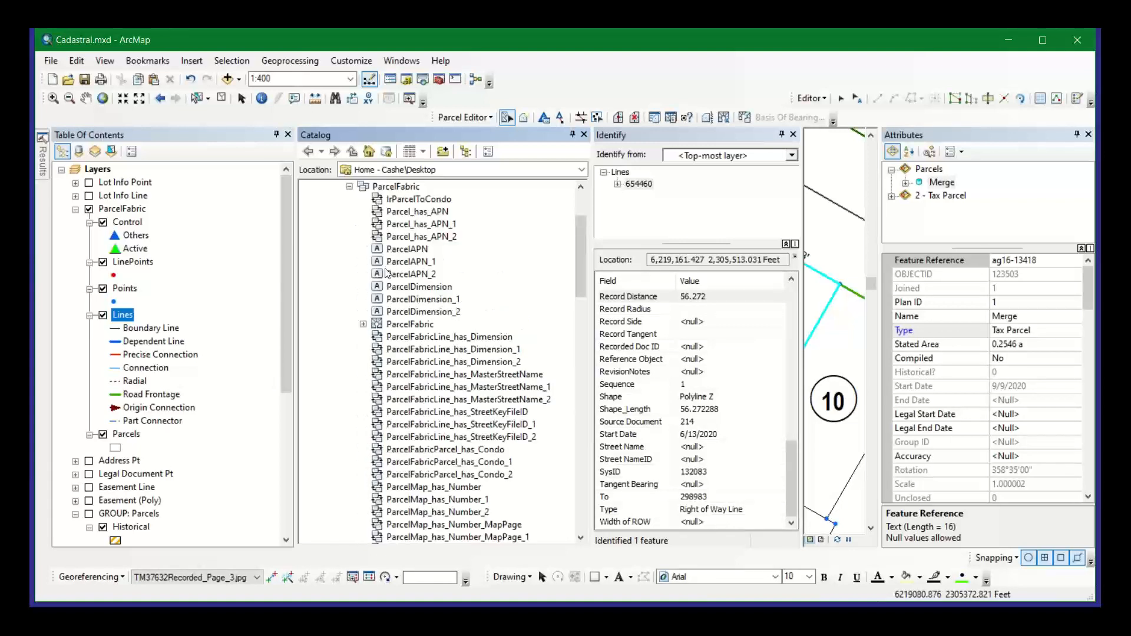
- Look through the annotation and relationship classes in the ParcelFabric dataset and the remaining tables of Cadastral.gdb
scroll(421, 382, down, 3)
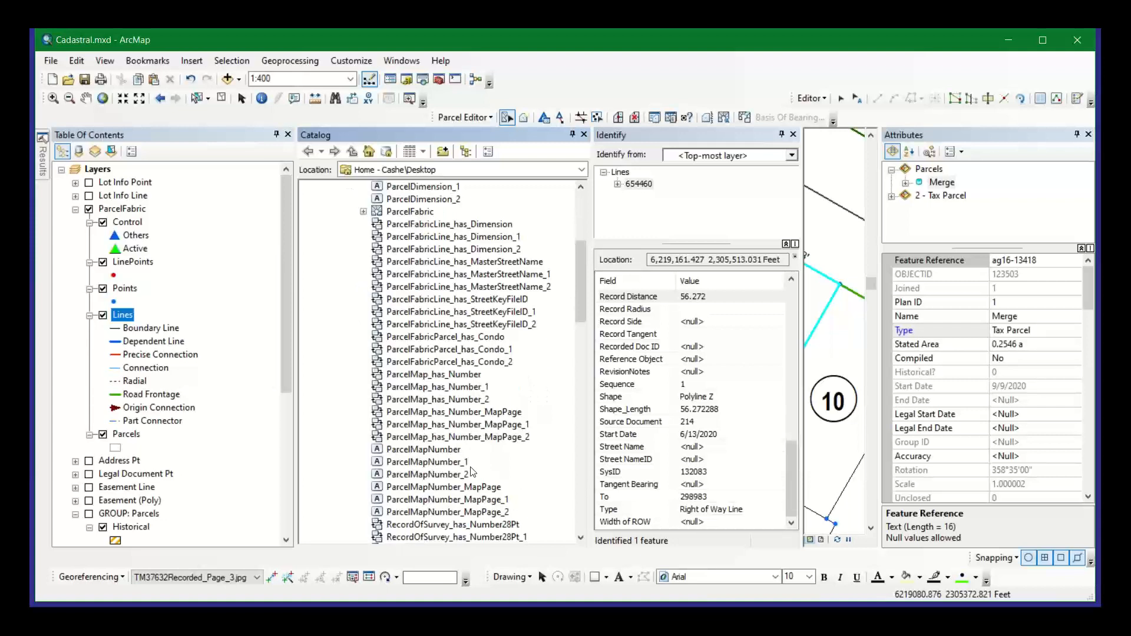
scroll(471, 471, down, 1)
scroll(470, 471, down, 1)
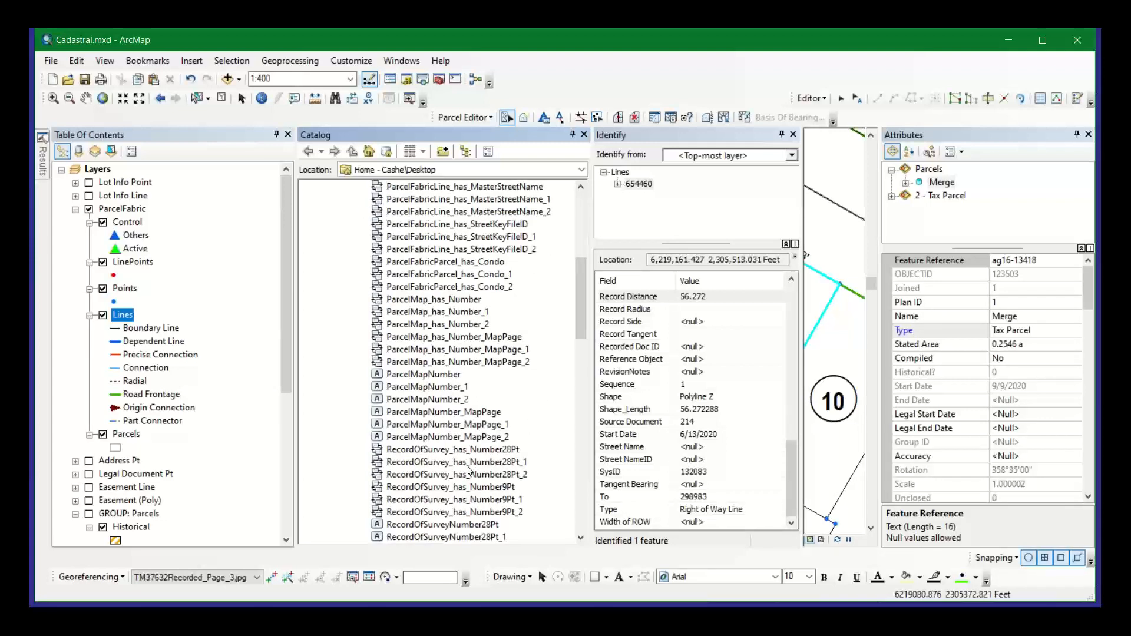
scroll(468, 469, down, 3)
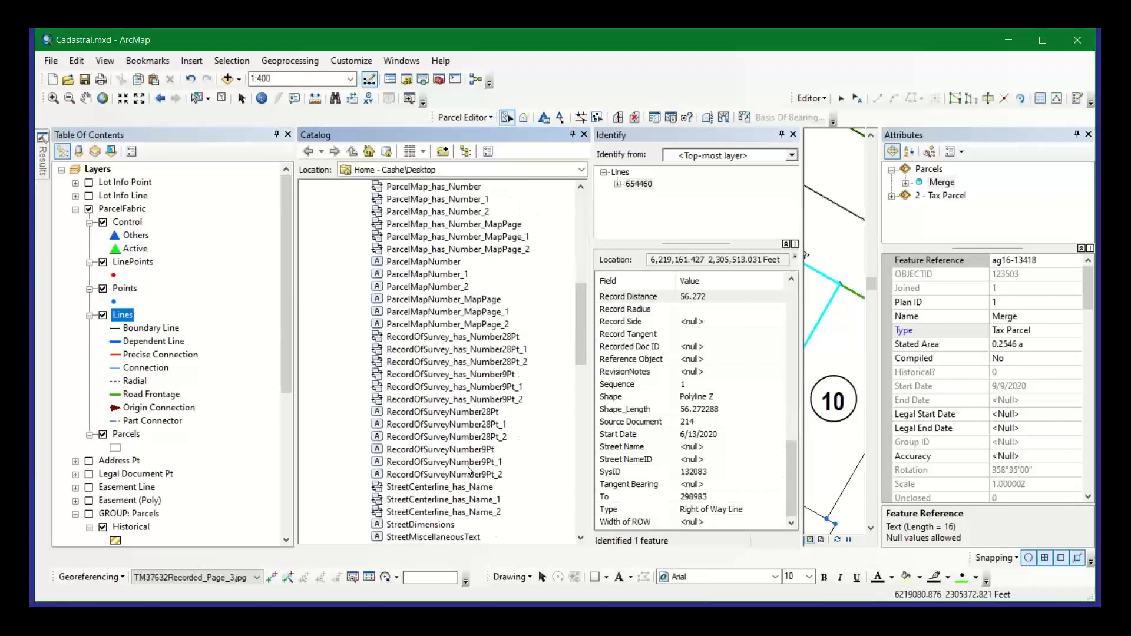
scroll(468, 470, down, 2)
scroll(470, 470, down, 2)
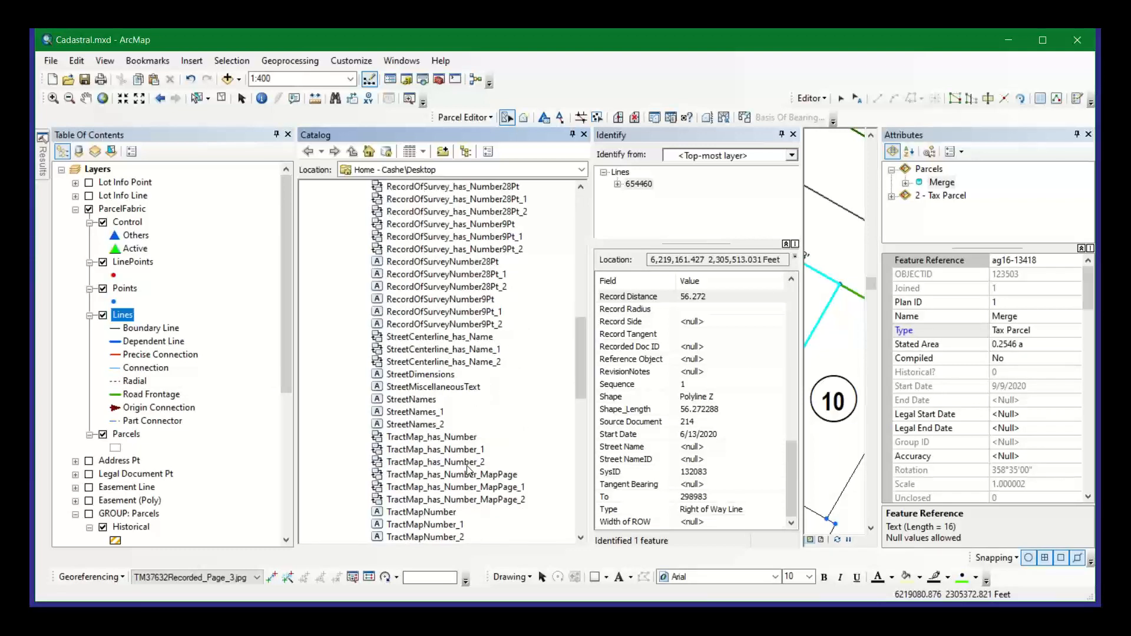
scroll(468, 470, down, 2)
scroll(465, 465, down, 1)
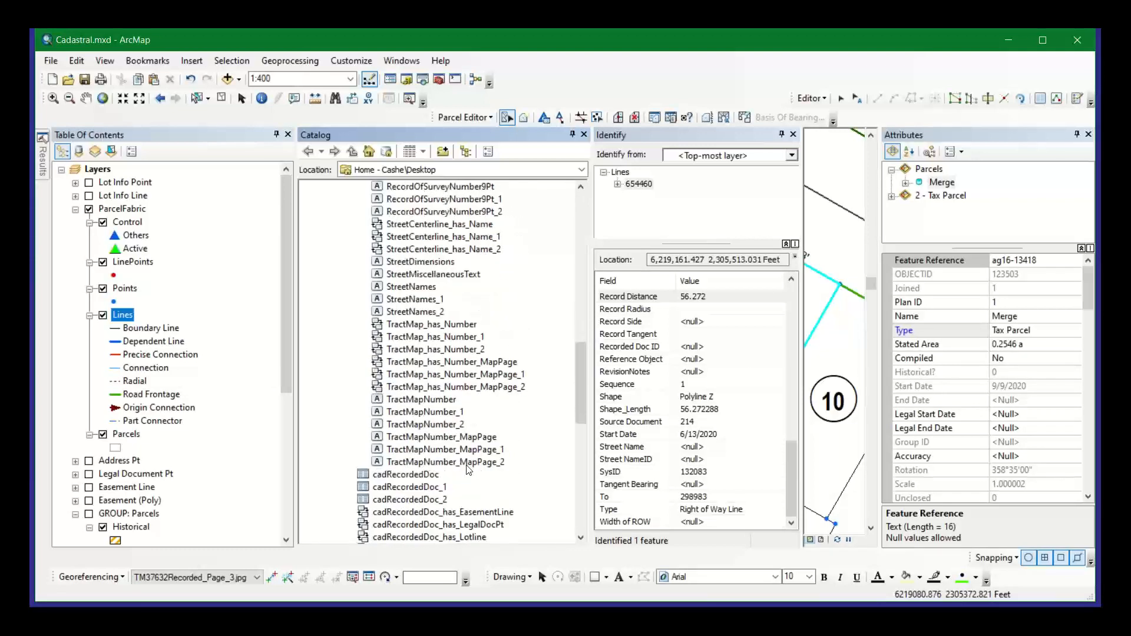
scroll(467, 466, down, 1)
scroll(468, 466, down, 1)
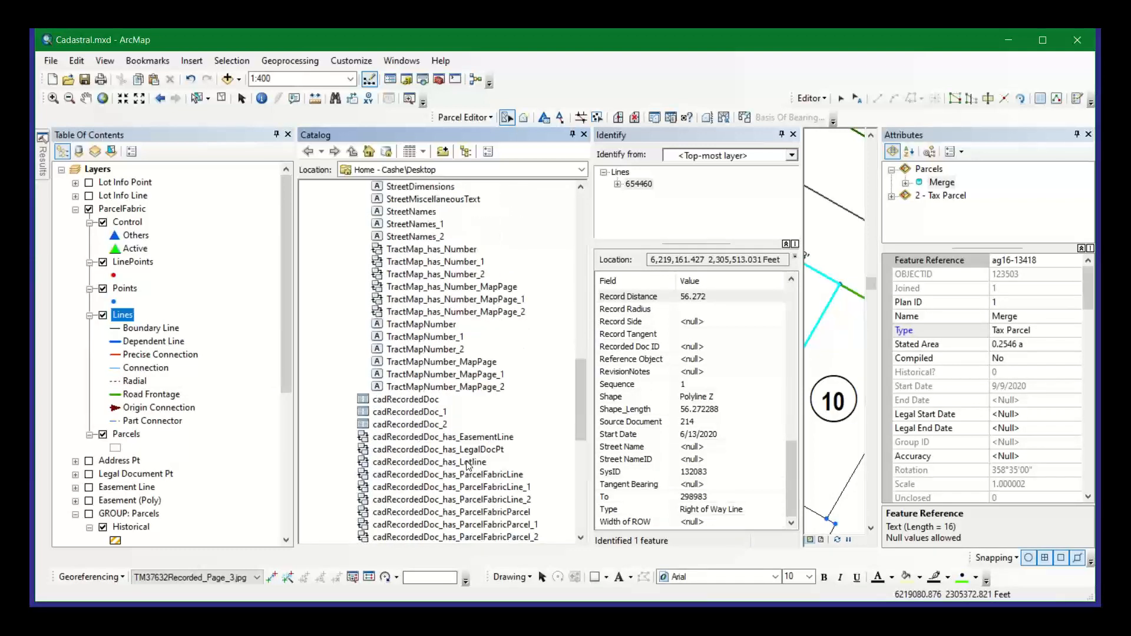
scroll(468, 465, down, 2)
scroll(469, 465, down, 3)
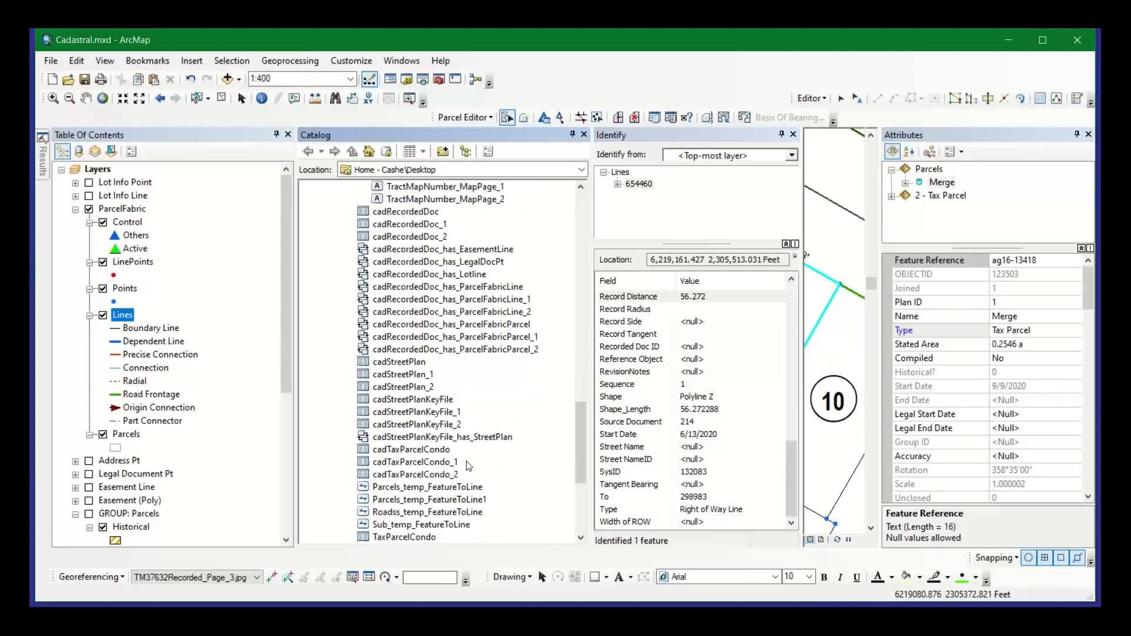
scroll(468, 466, down, 4)
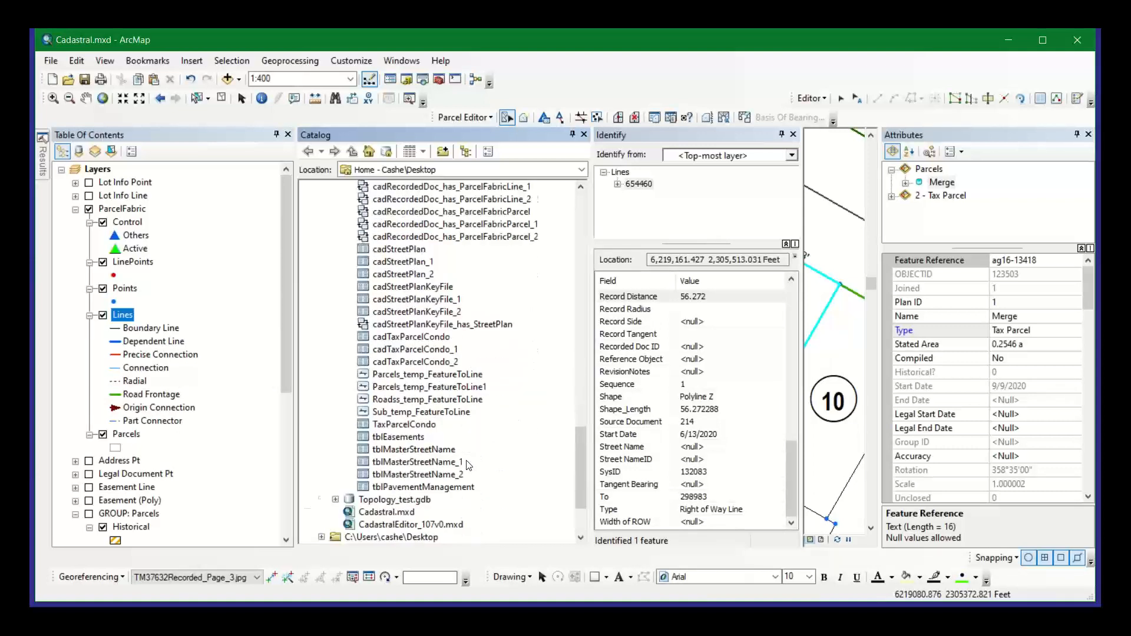
- Highlight the RecordOfSurveyNumber28Pt annotation class, check the neighbouring classes, and return to the ParcelDimension and ParcelFabricLine_has_Dimension entries
click(584, 210)
click(584, 210)
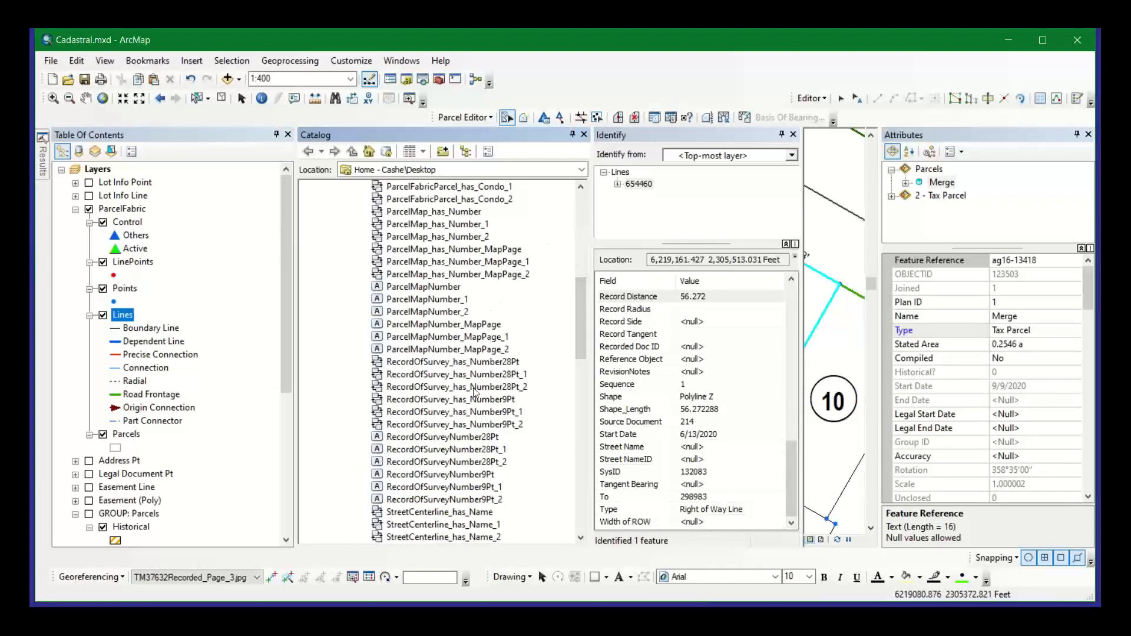
click(446, 437)
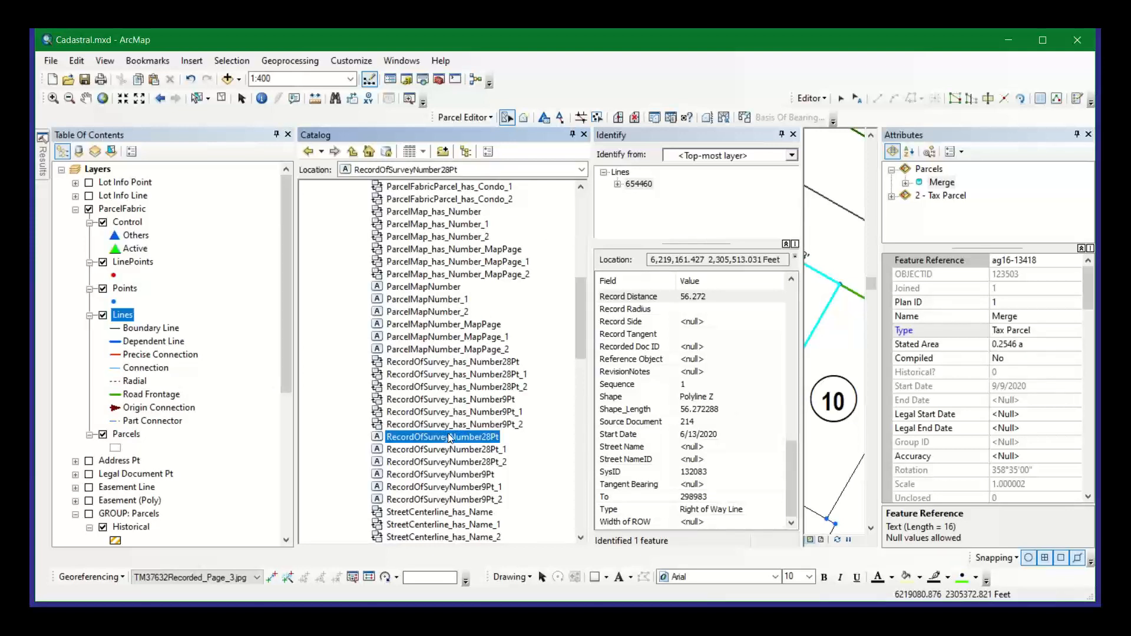
scroll(448, 439, down, 1)
scroll(451, 438, down, 1)
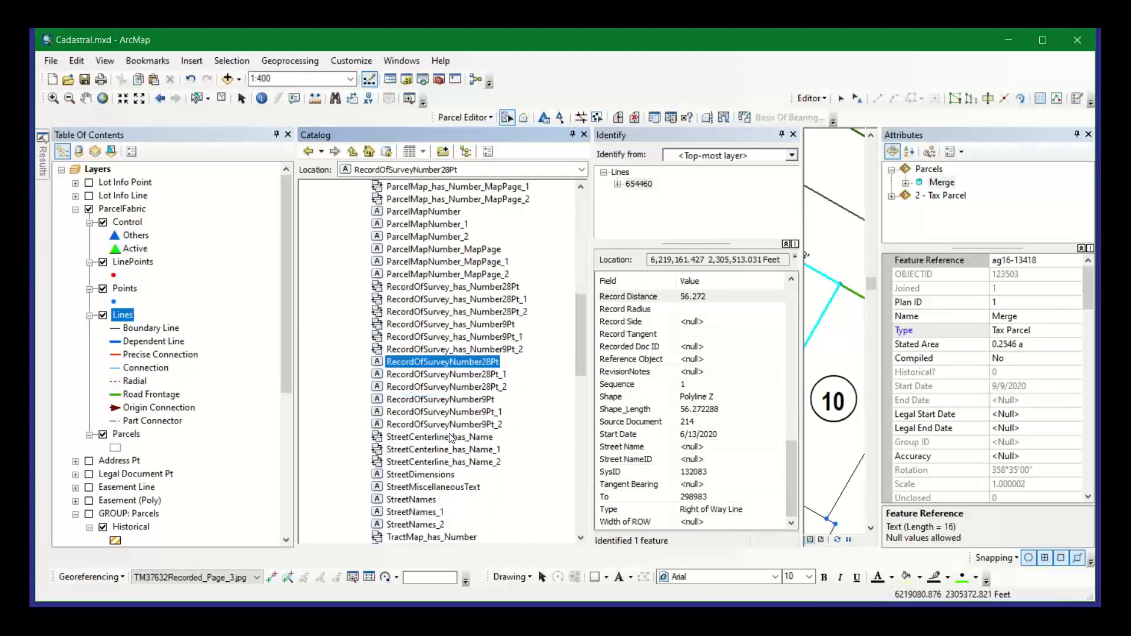
scroll(451, 437, down, 1)
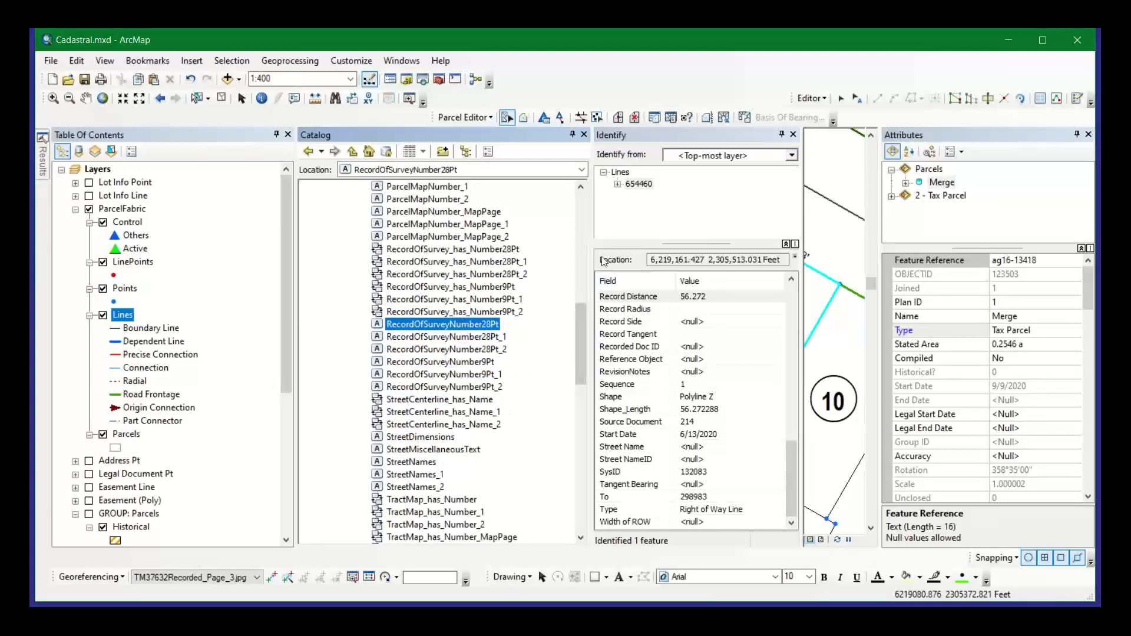
click(582, 233)
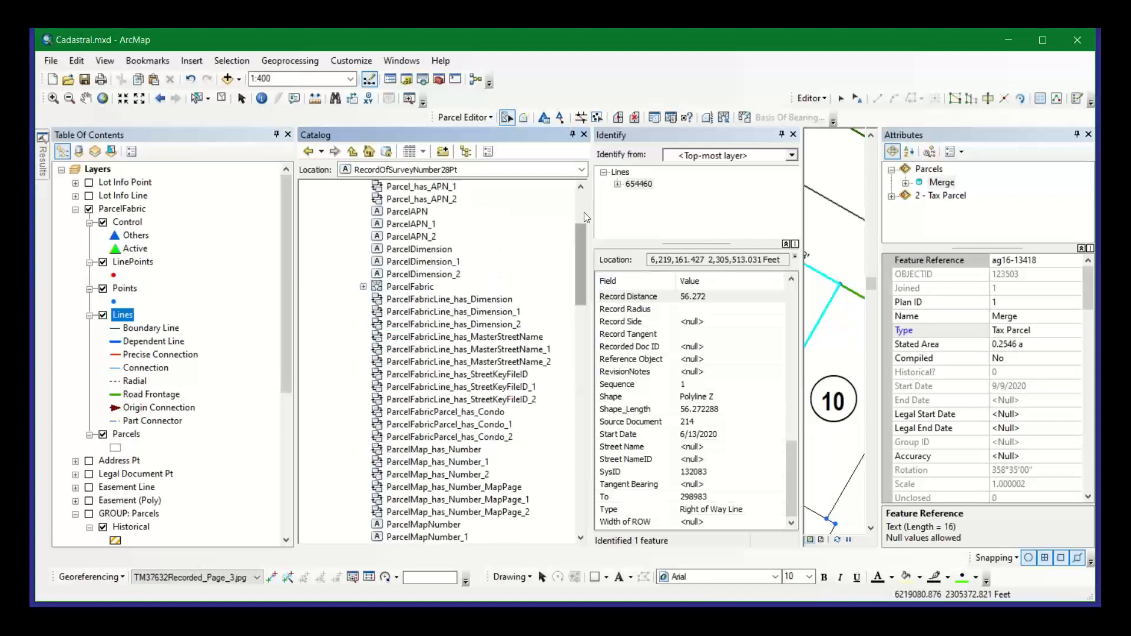
- Expand the ParcelFabric dataset, view the relationships in the ParcelFabric_Lines feature class properties, and widen the Relationship column
click(582, 203)
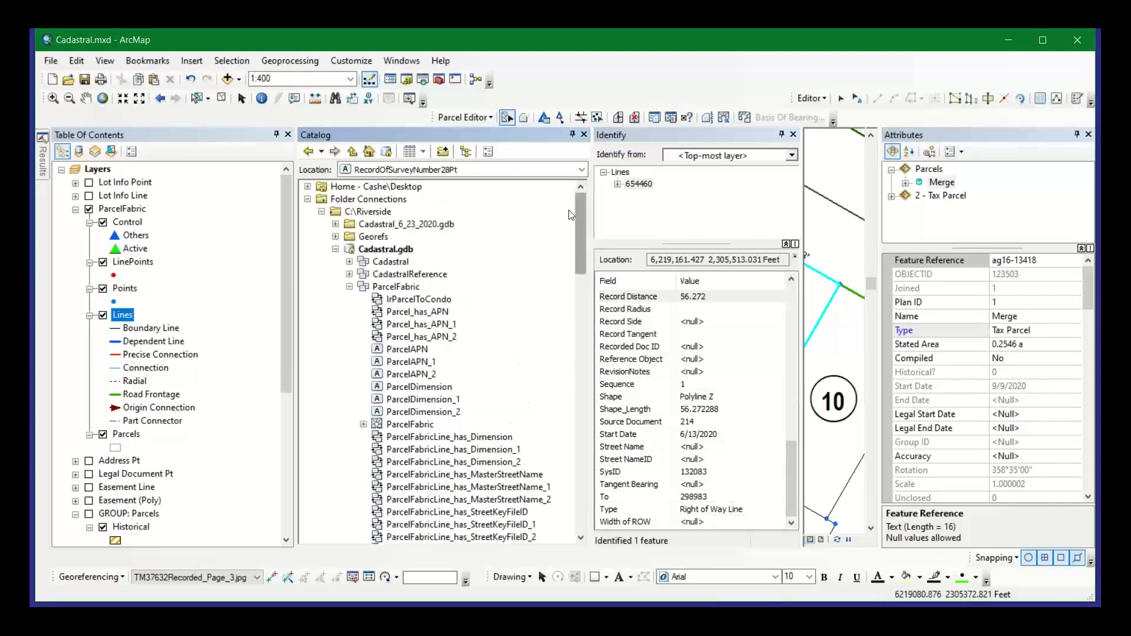
click(363, 425)
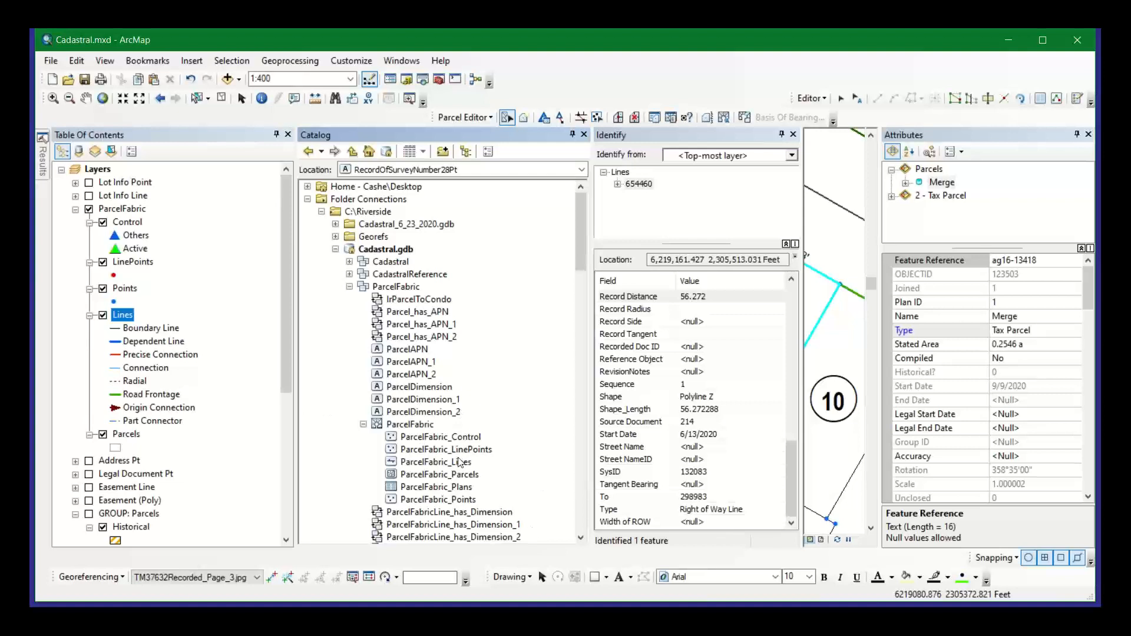
click(457, 464)
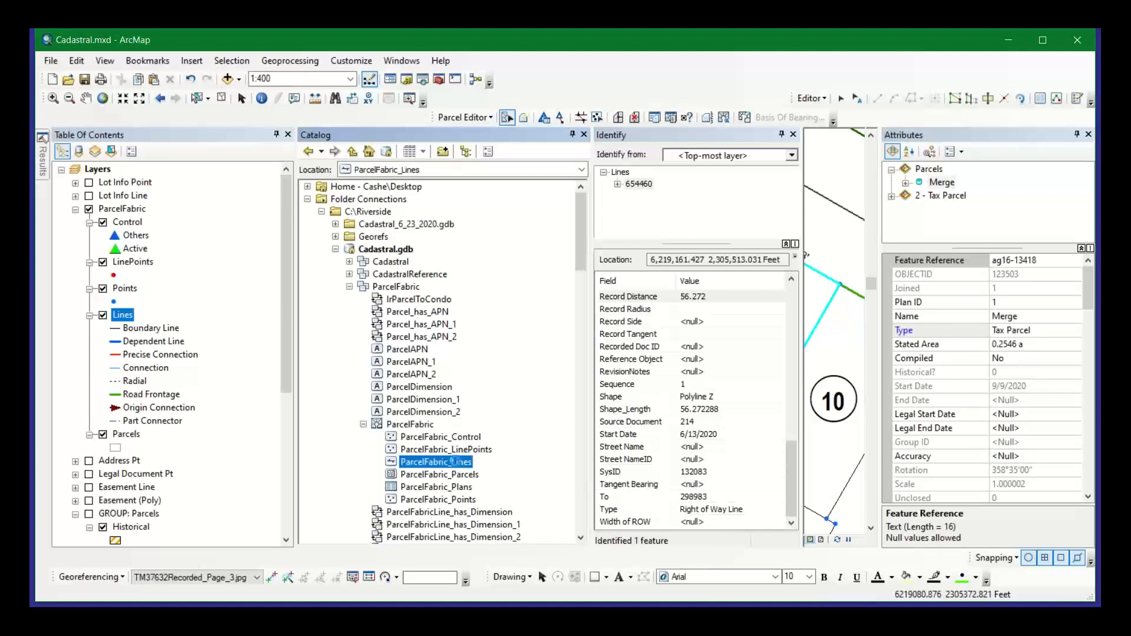
right_click(457, 462)
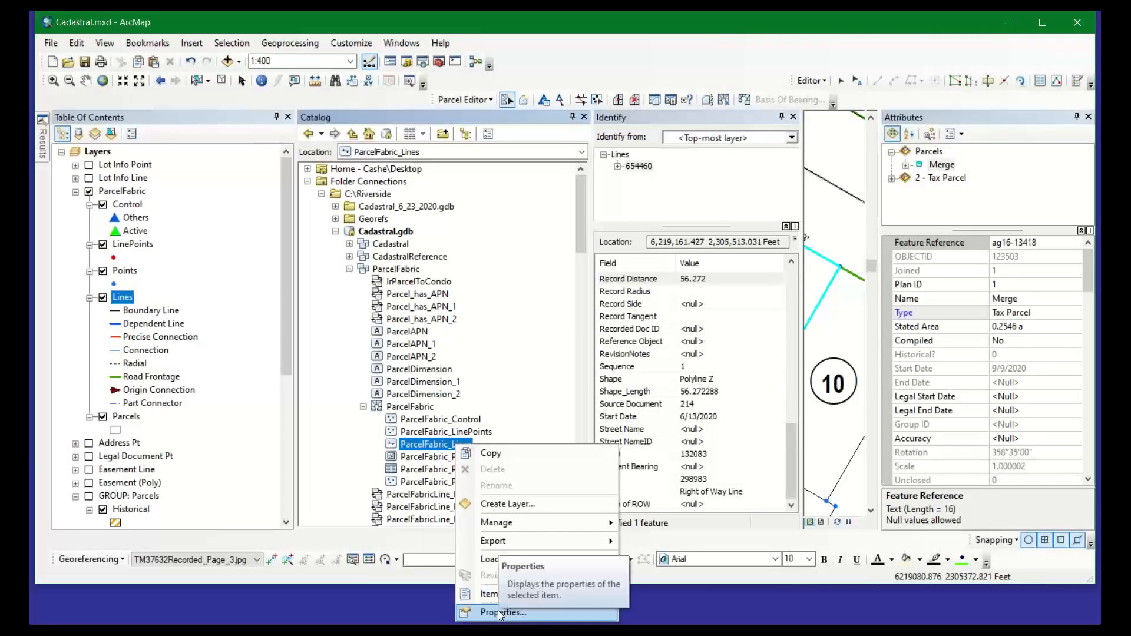
click(499, 613)
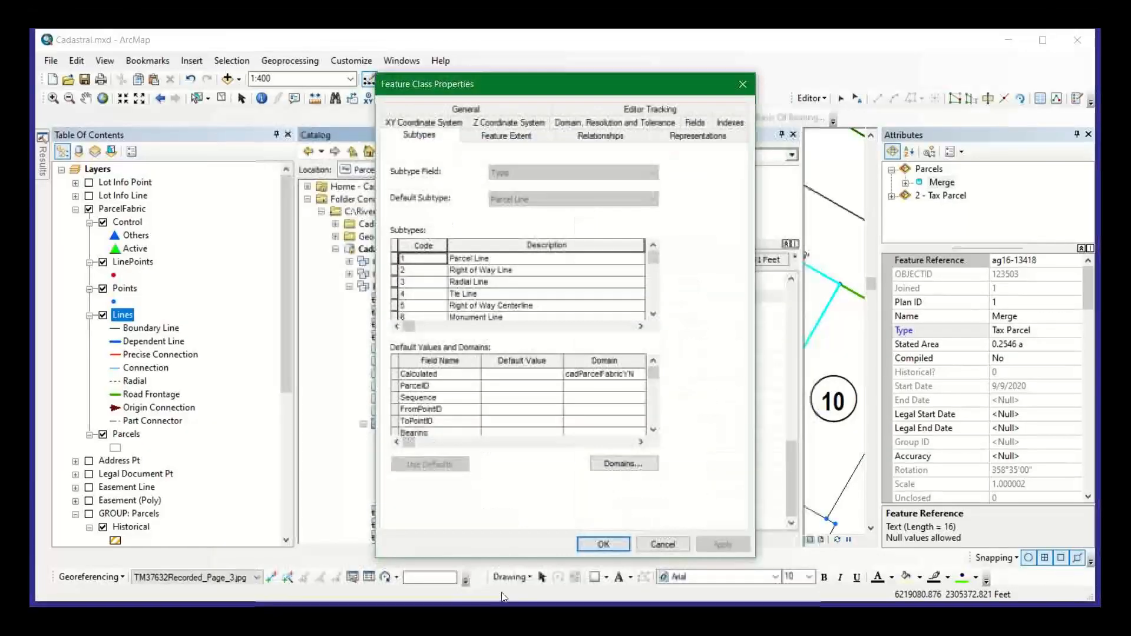
click(580, 142)
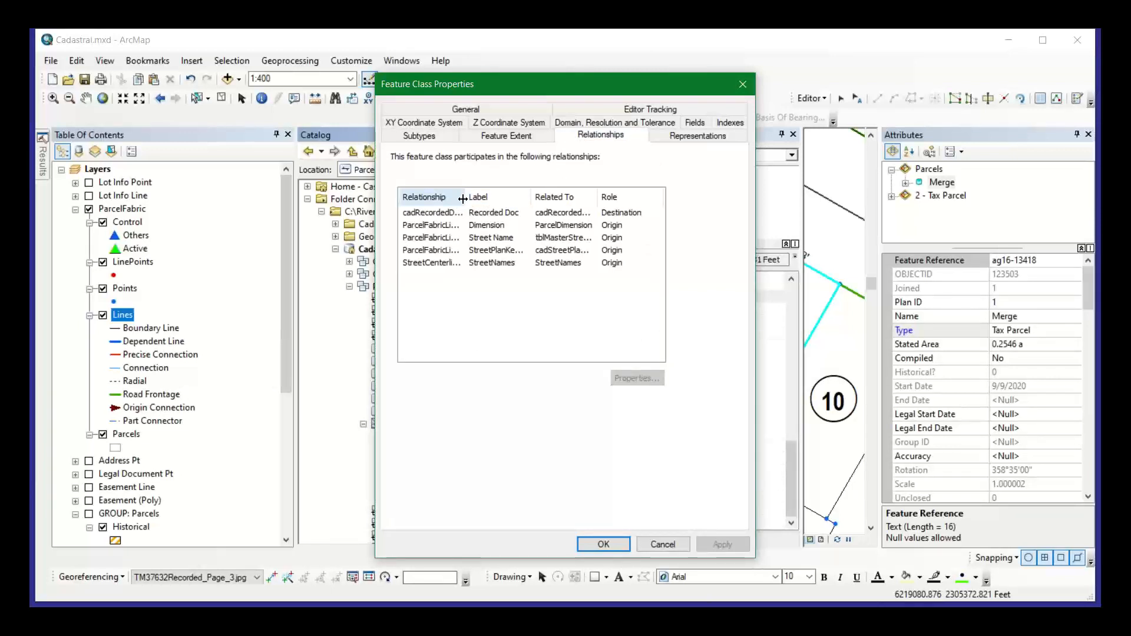
drag(464, 198, 526, 197)
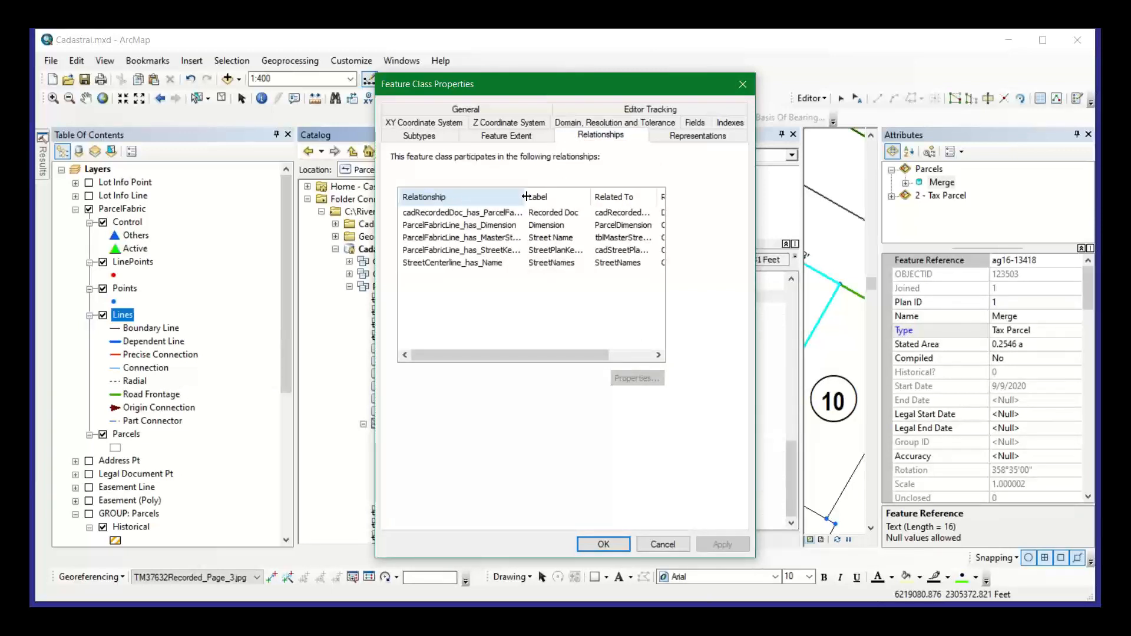
- Examine the general properties of the ParcelFabricLine_has_Dimension relationship class, and cancel out of the ParcelFabric_Lines properties
click(510, 227)
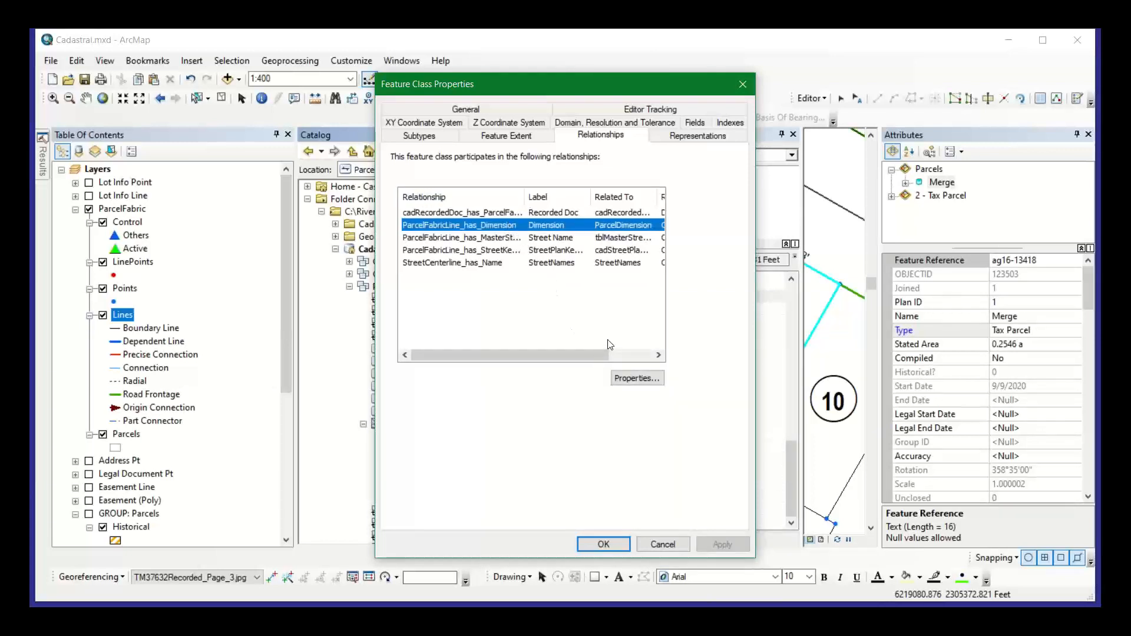
click(621, 354)
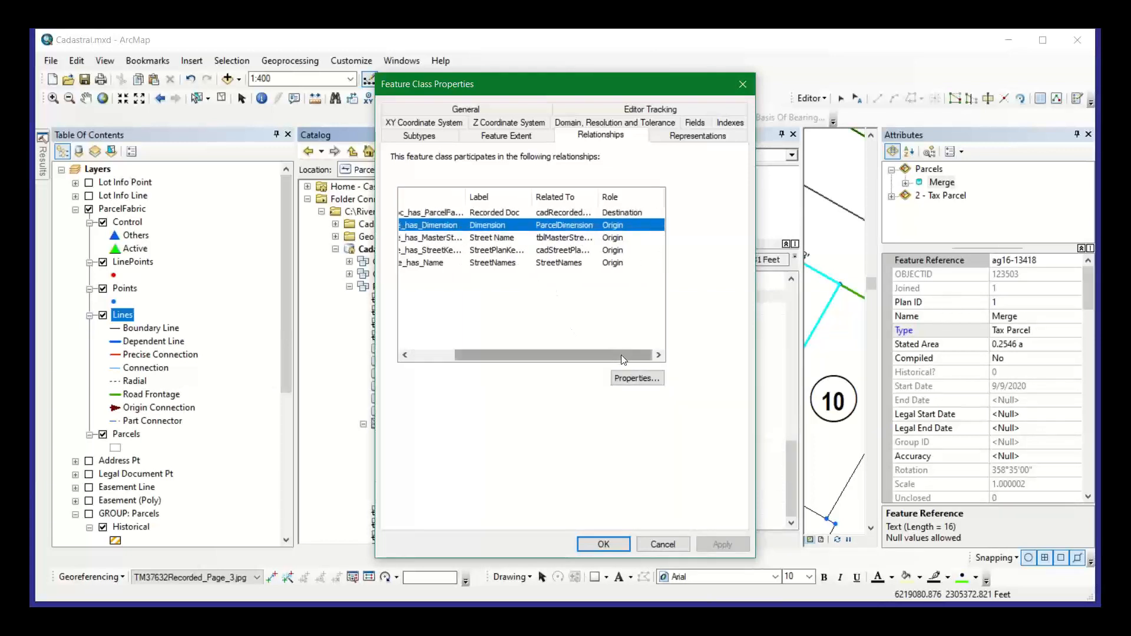
click(648, 379)
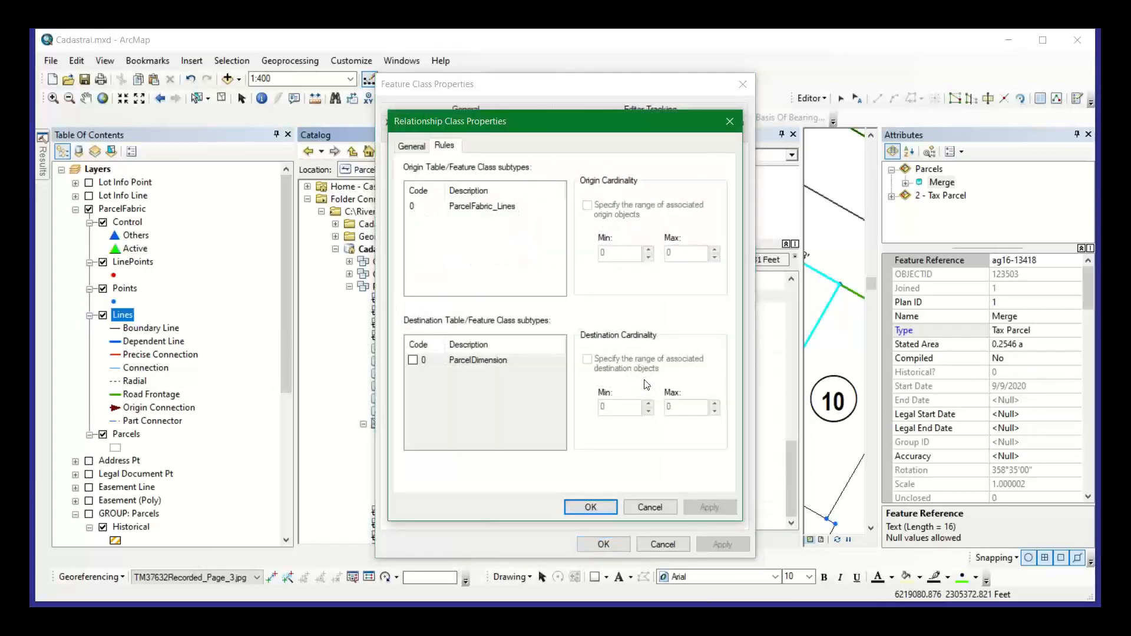
click(412, 147)
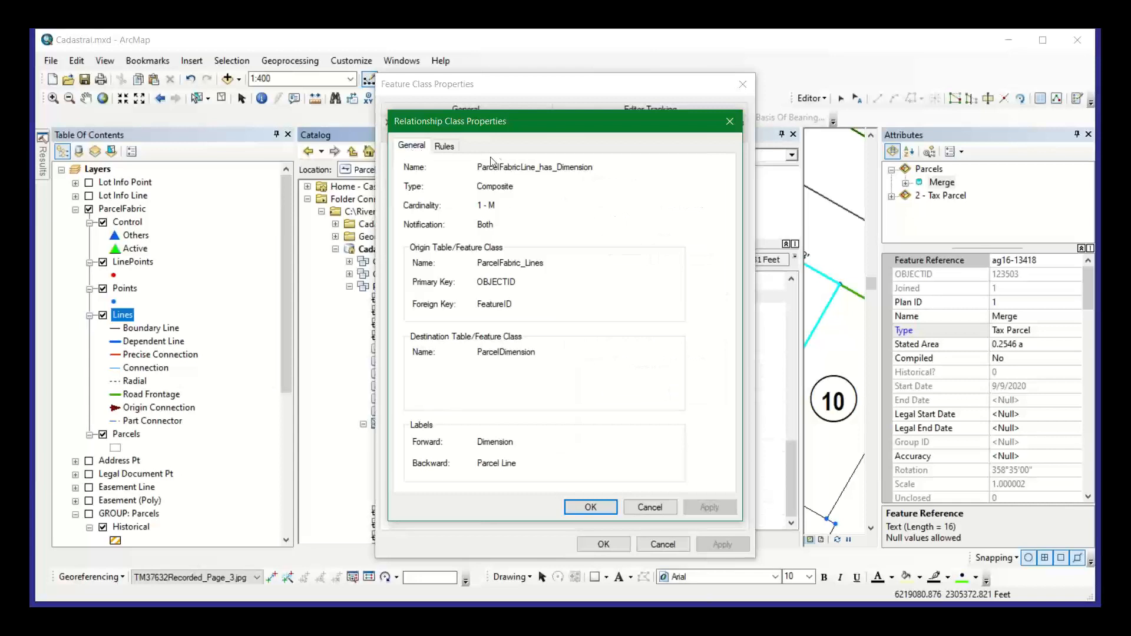
click(644, 509)
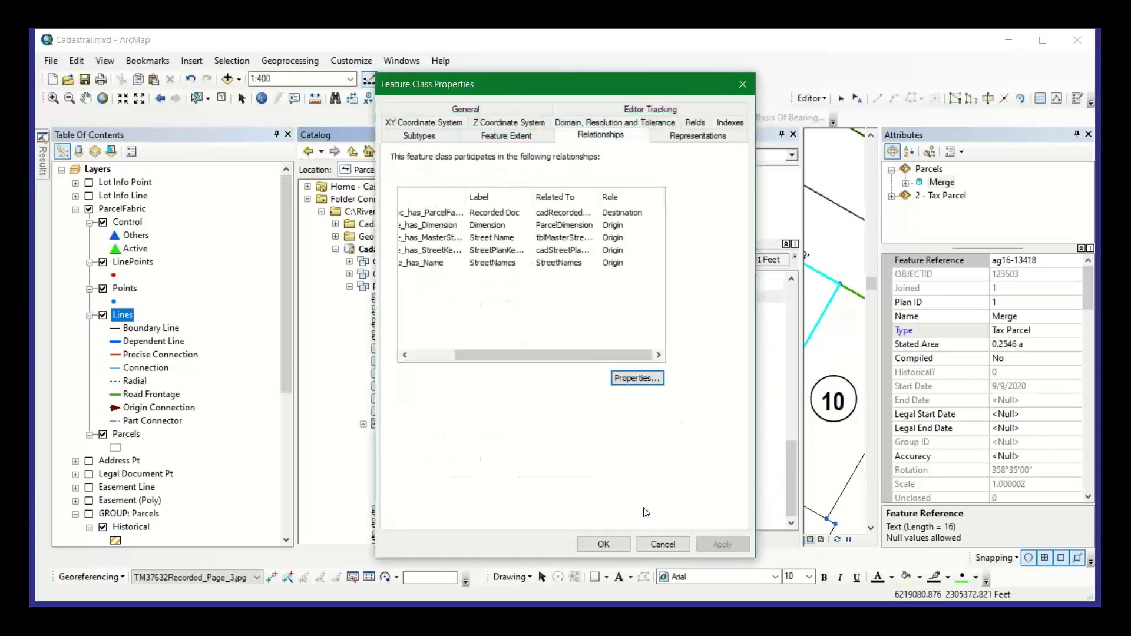
click(433, 356)
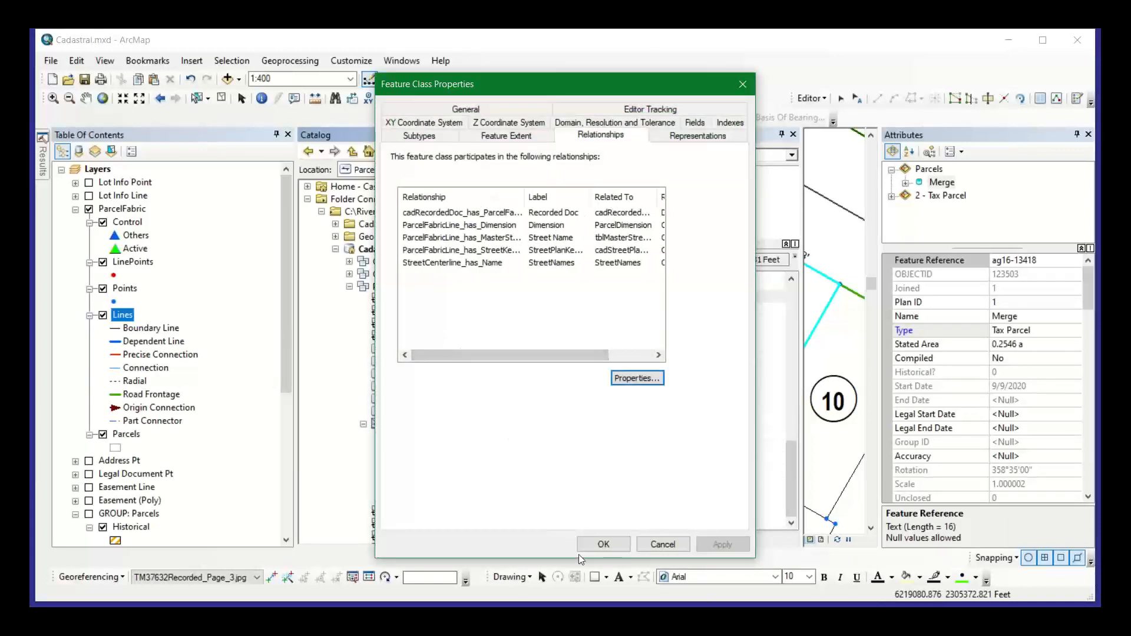
click(672, 545)
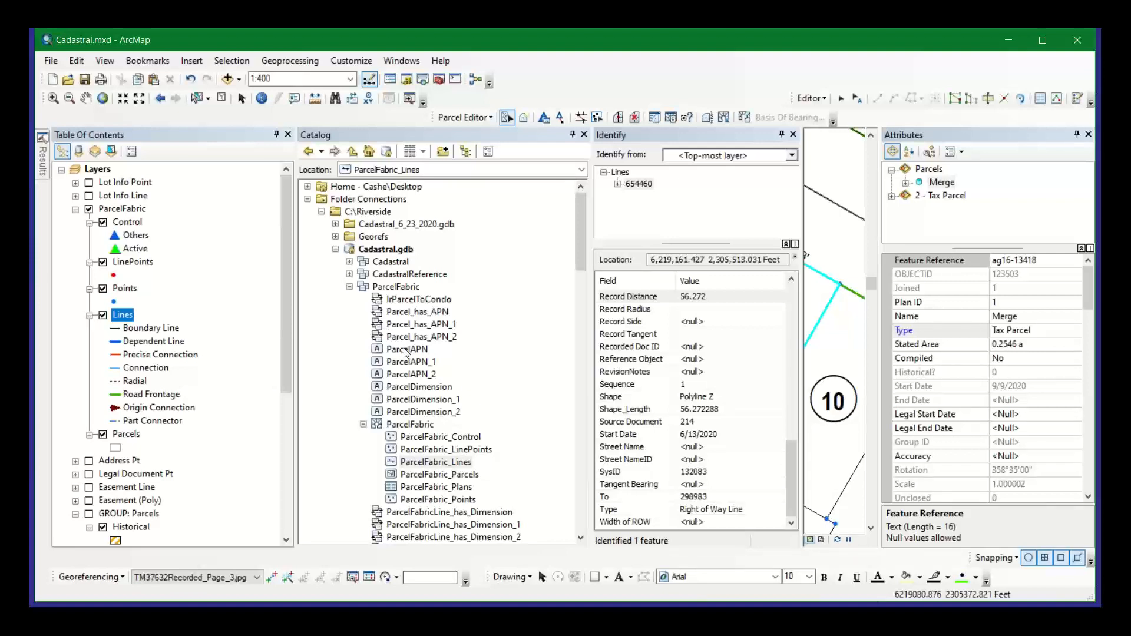
- Examine the label expression of the Default annotation class in the ParcelDimension properties, and close the dialogs without changes
click(425, 388)
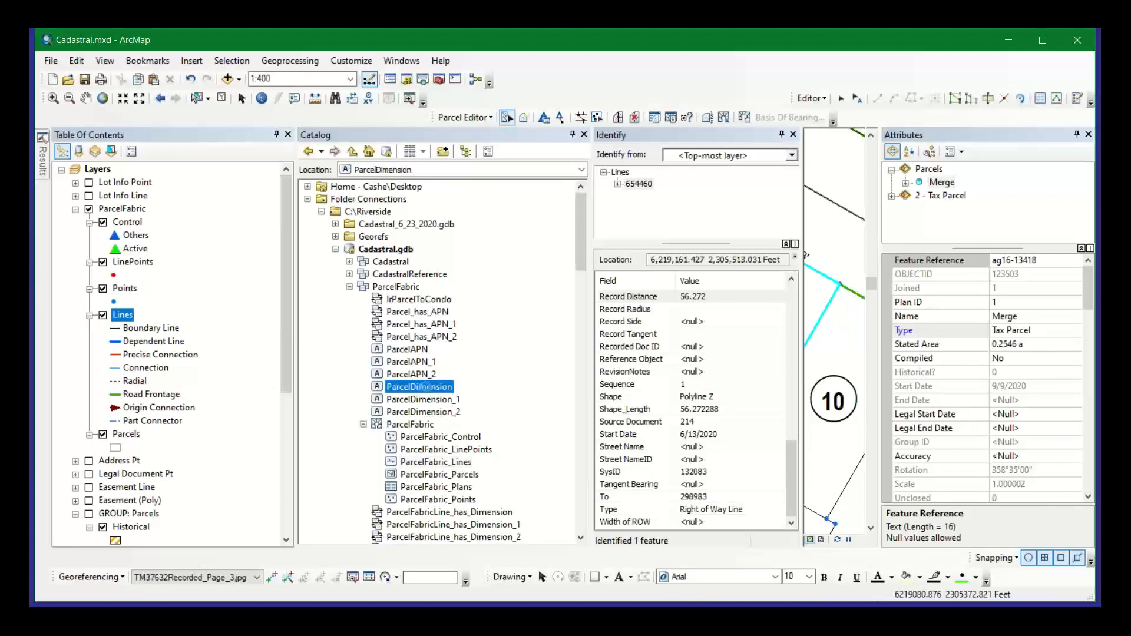
right_click(426, 388)
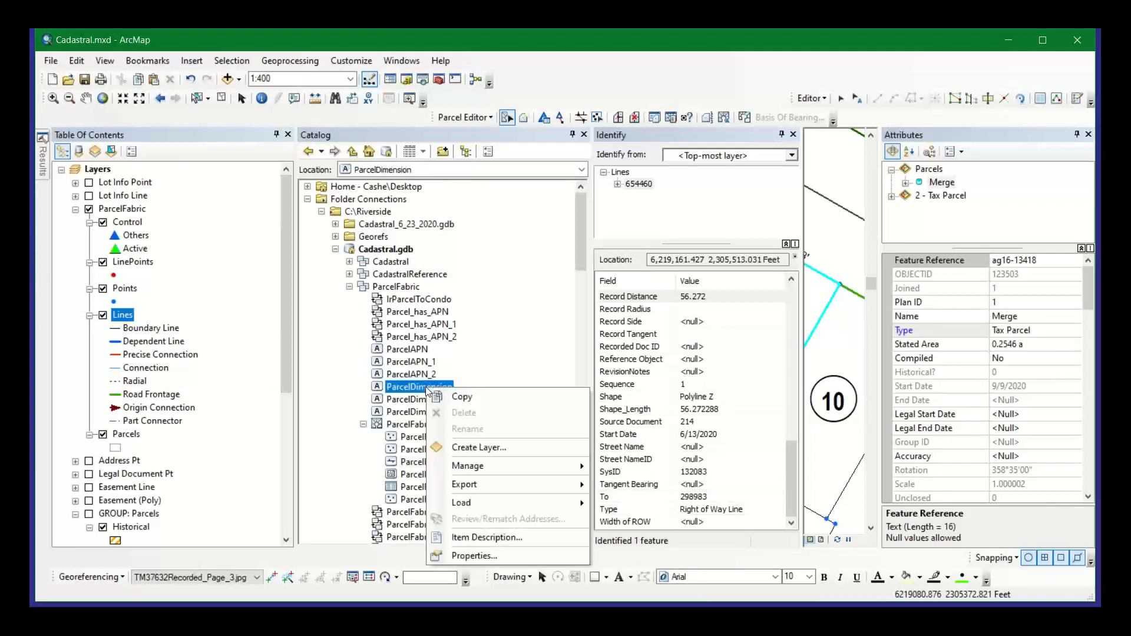
click(460, 556)
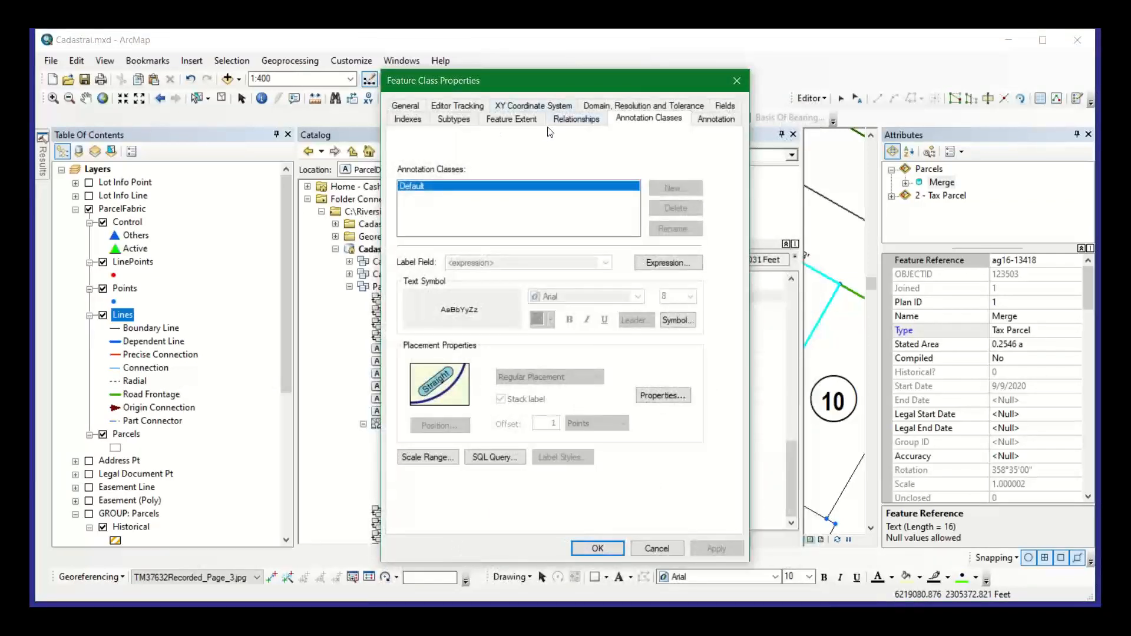
click(660, 263)
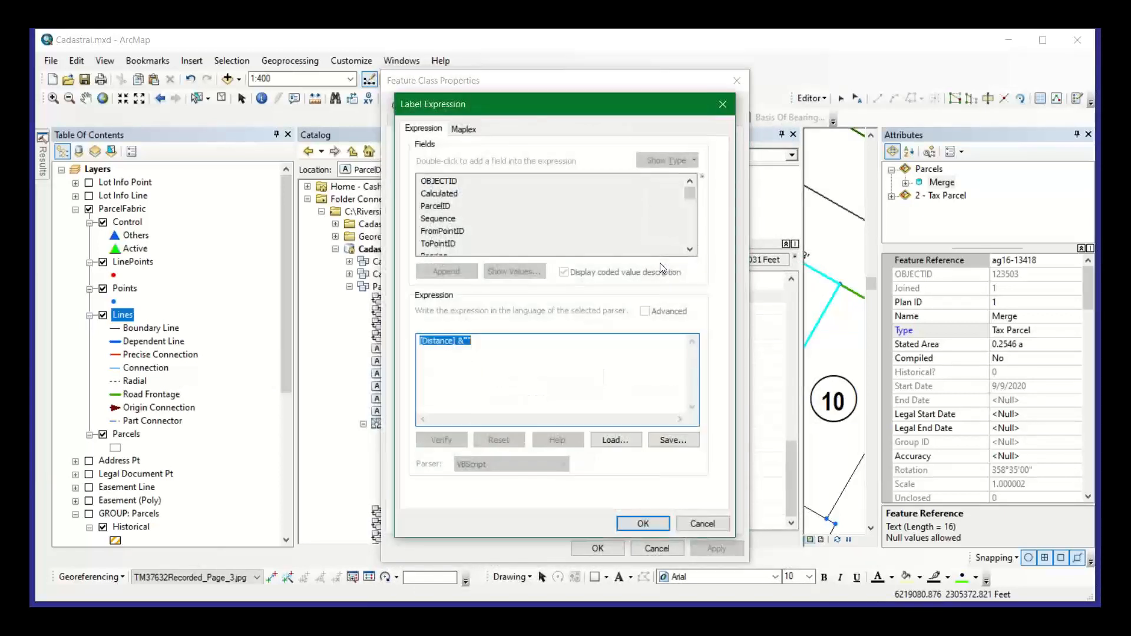
click(495, 347)
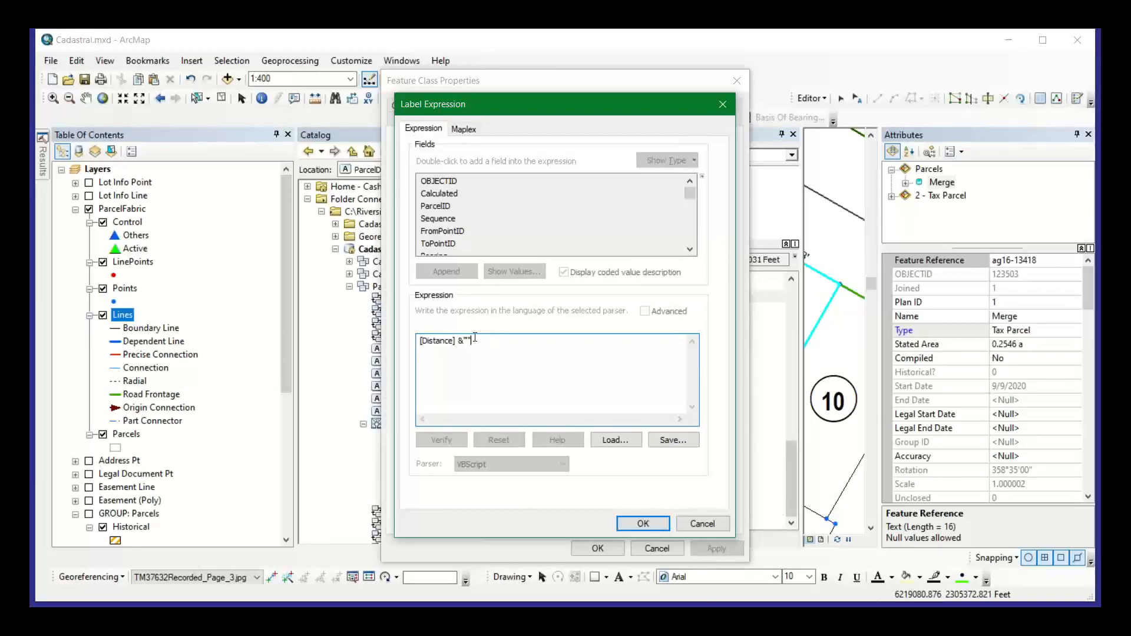
drag(472, 337, 445, 336)
click(513, 352)
click(710, 529)
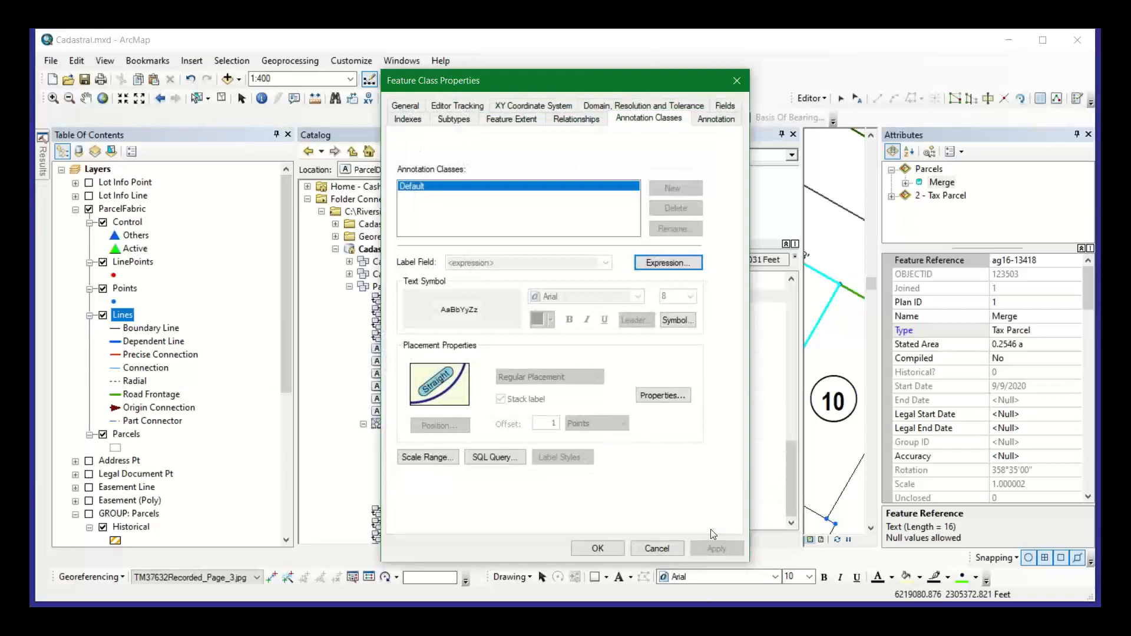
click(665, 549)
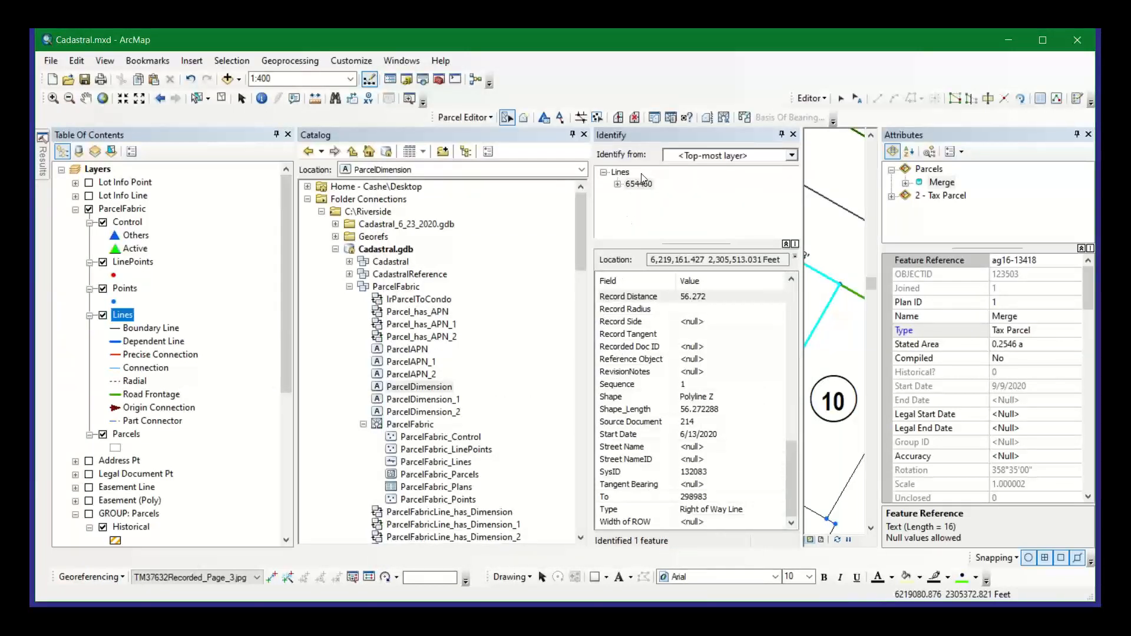
- Expand the identified line's related records and check its Parcel Dimensions entry
click(618, 185)
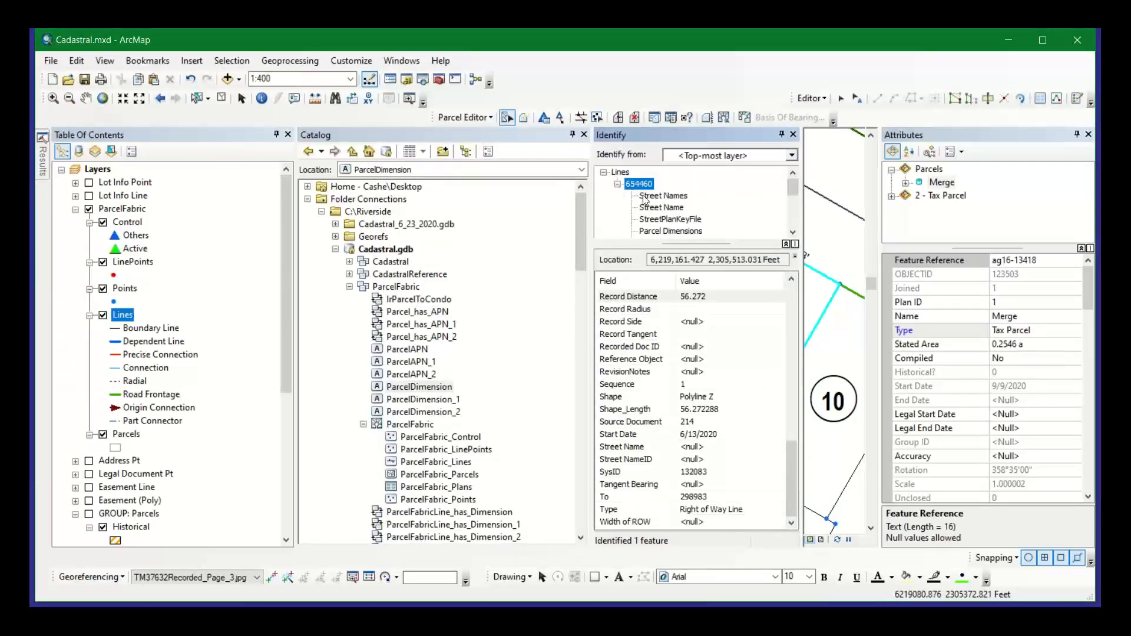
scroll(669, 205, down, 1)
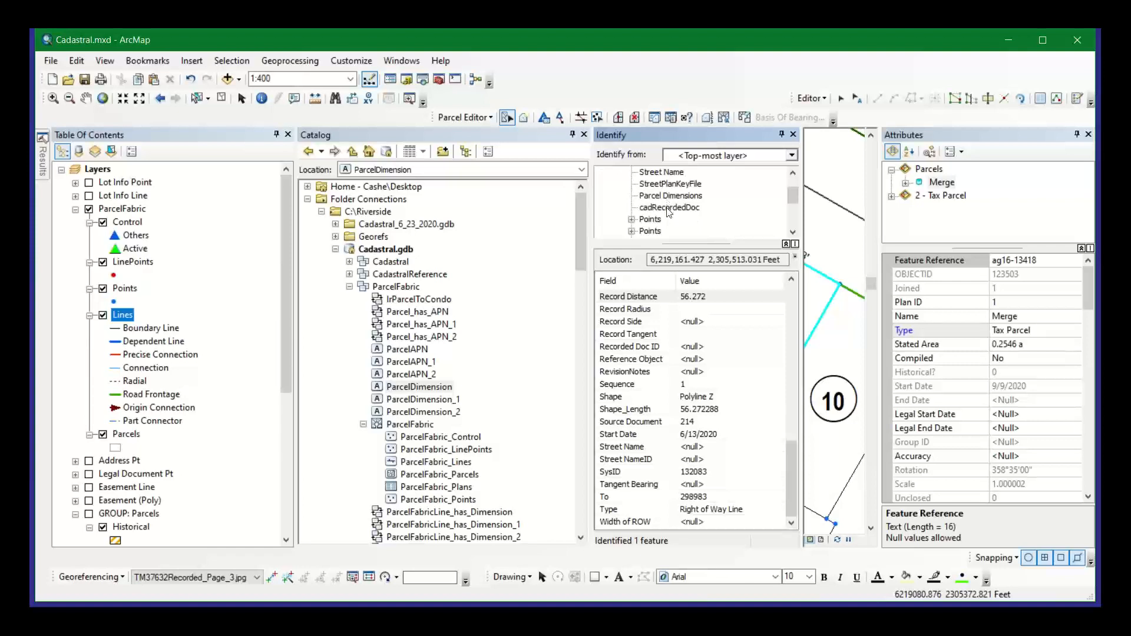
drag(670, 197, 725, 234)
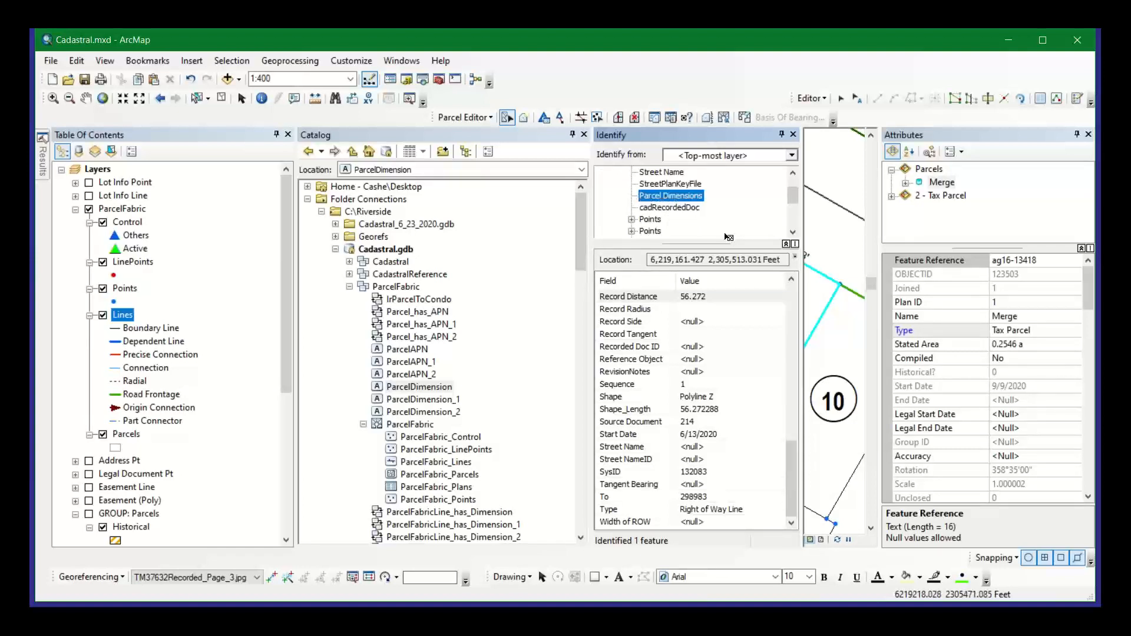
- Identify the selected parcel's northeast boundary line on the map and view the attributes of its related Parcel Dimensions annotation
click(262, 98)
click(814, 269)
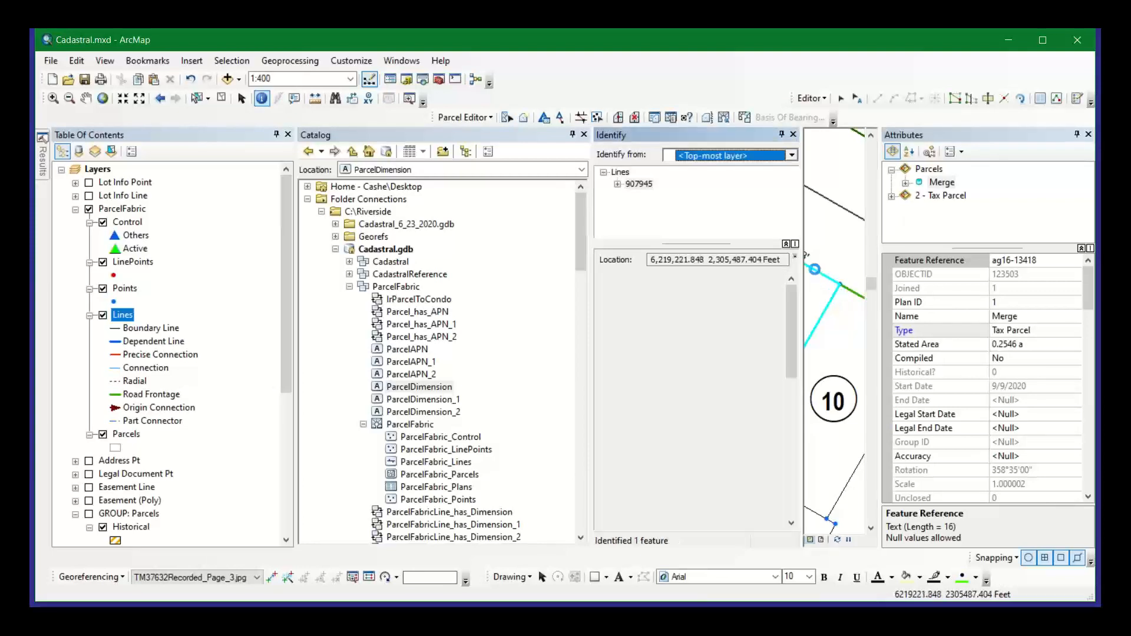
click(618, 184)
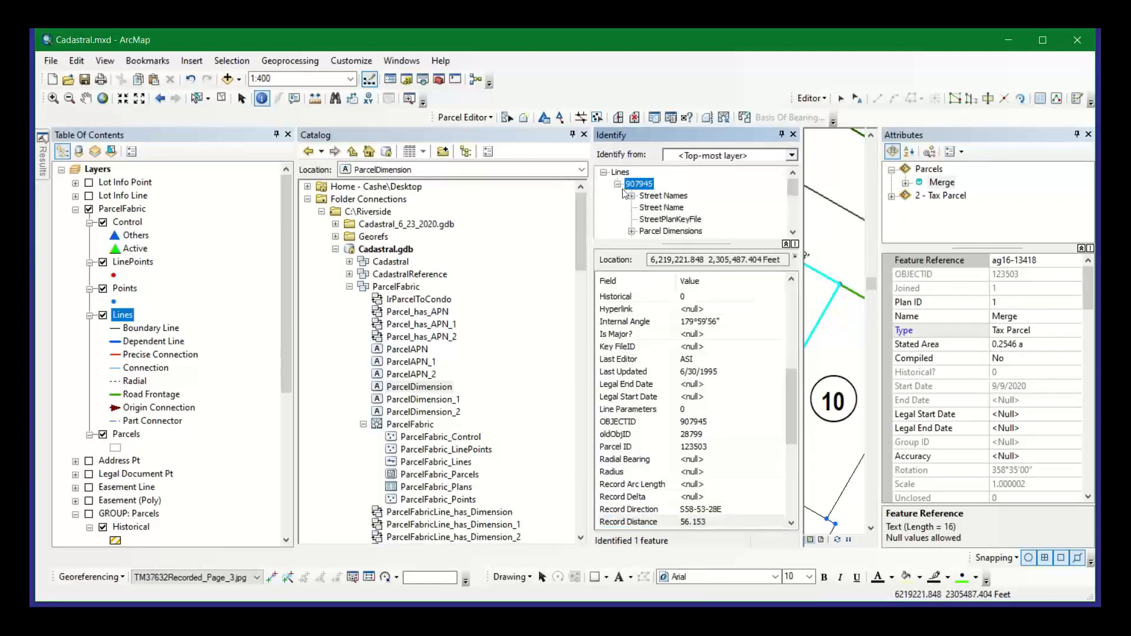
click(645, 230)
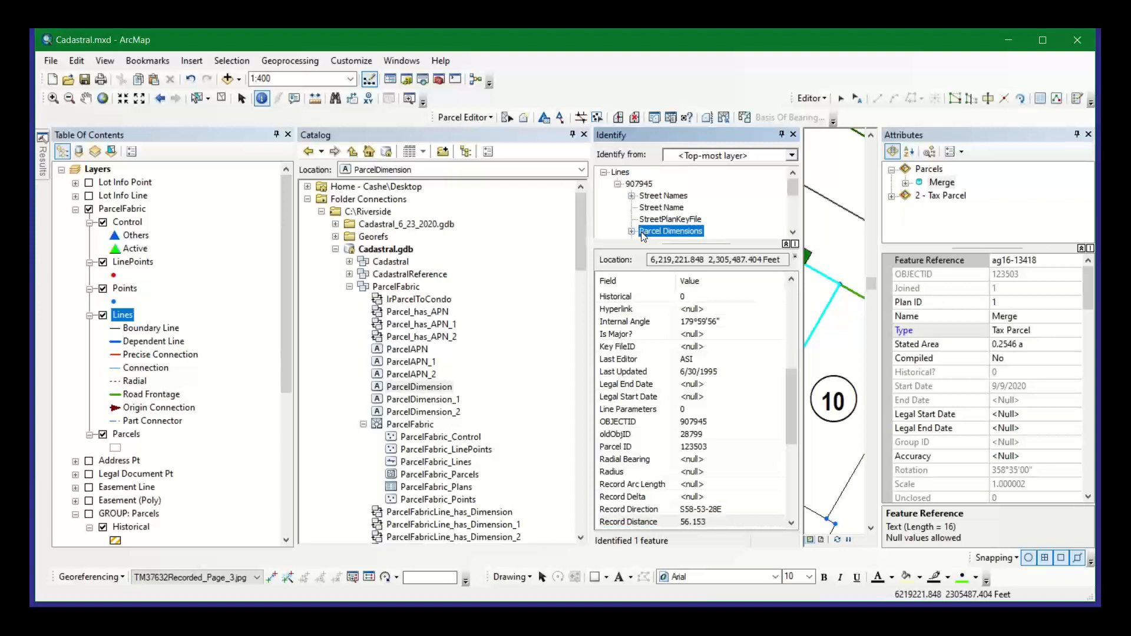
click(632, 231)
scroll(676, 203, down, 3)
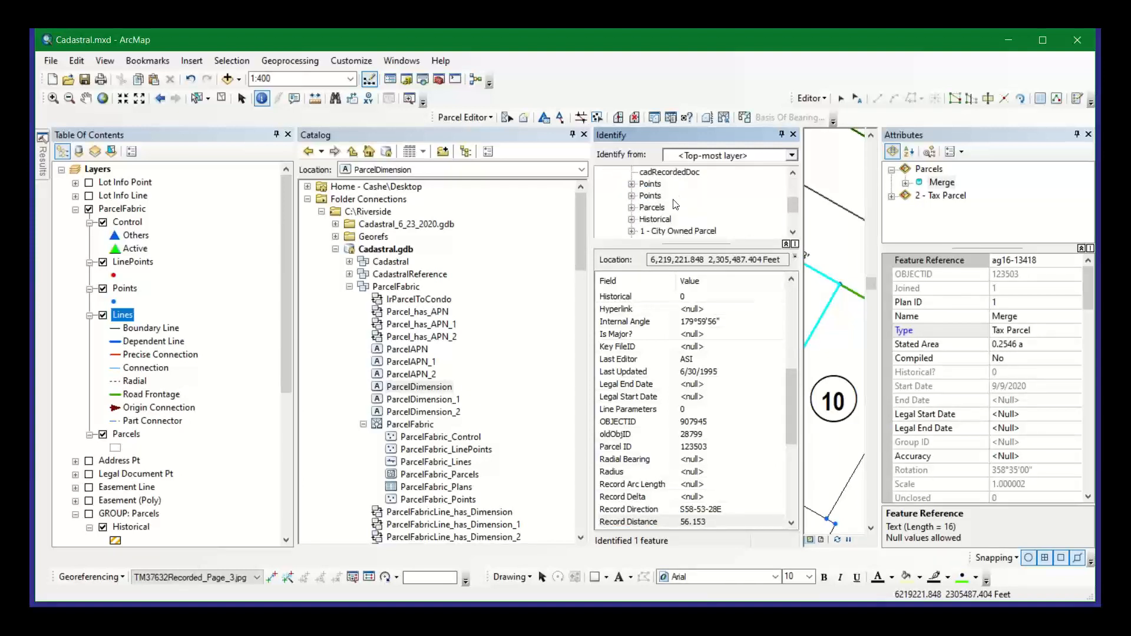
scroll(676, 205, up, 1)
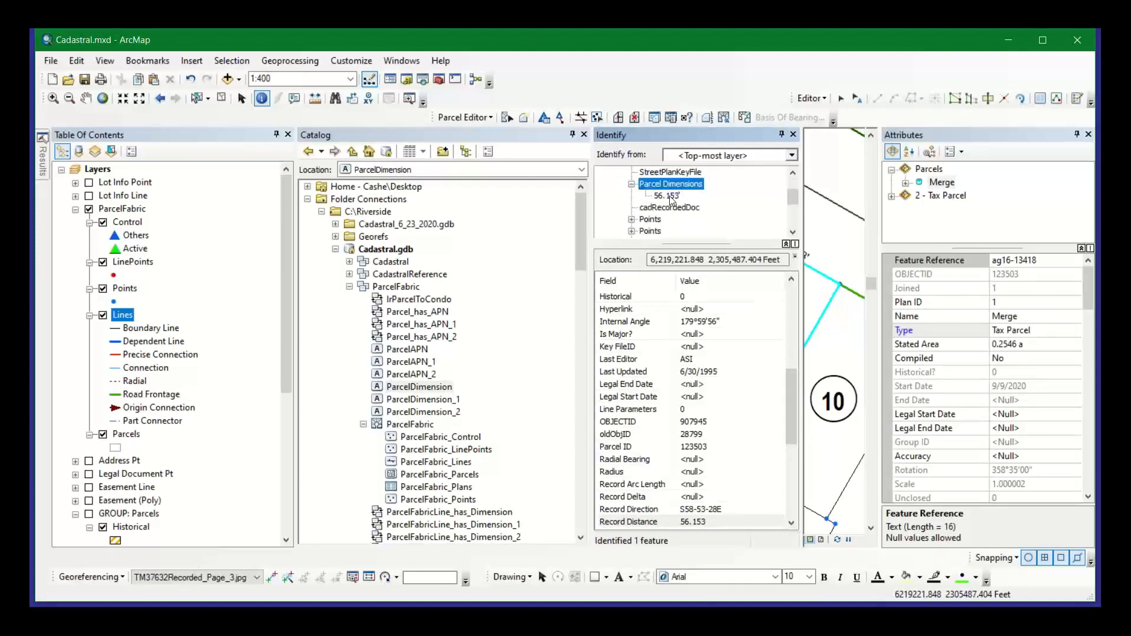
click(671, 198)
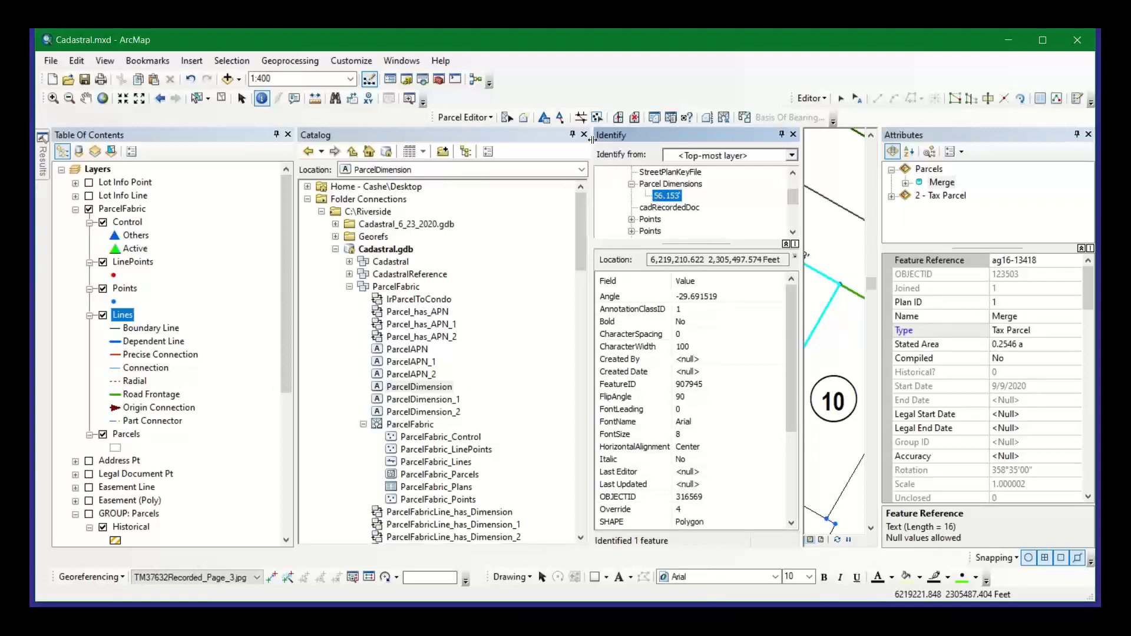
- Narrow the Catalog and Identify panes to reveal more of the map, and reselect the line's related dimension annotation
drag(591, 142, 523, 148)
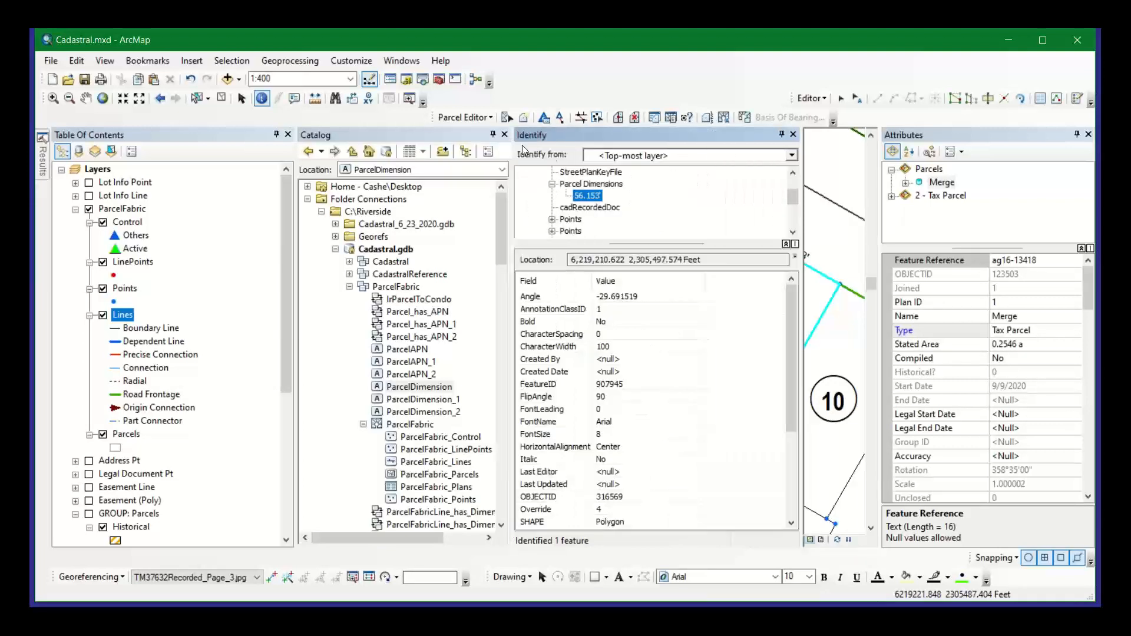
click(805, 276)
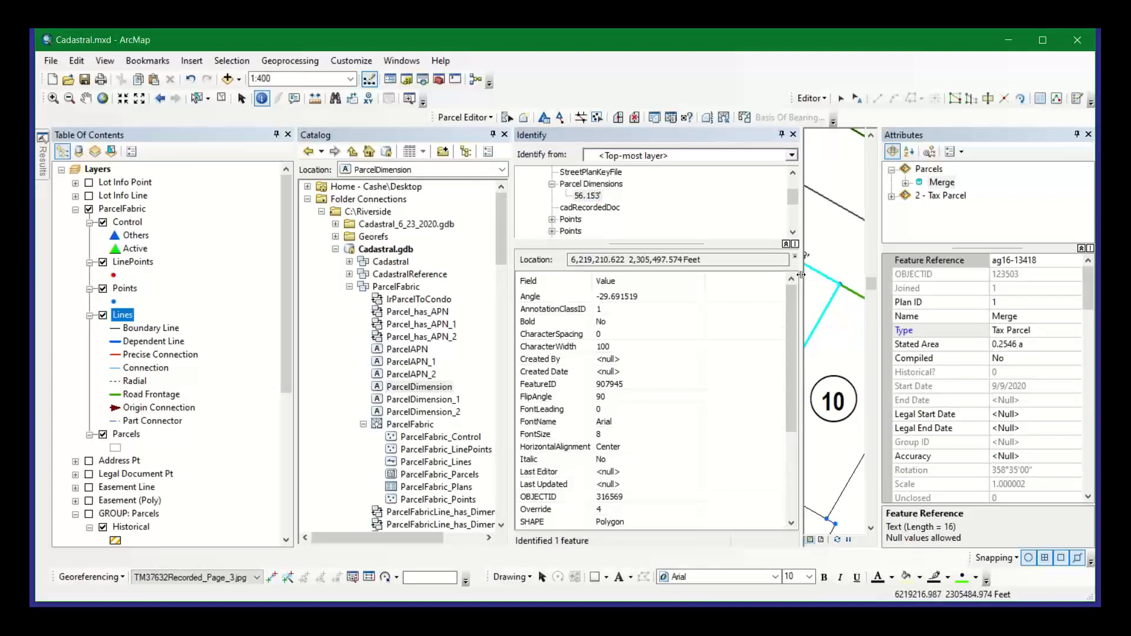
drag(802, 275, 683, 272)
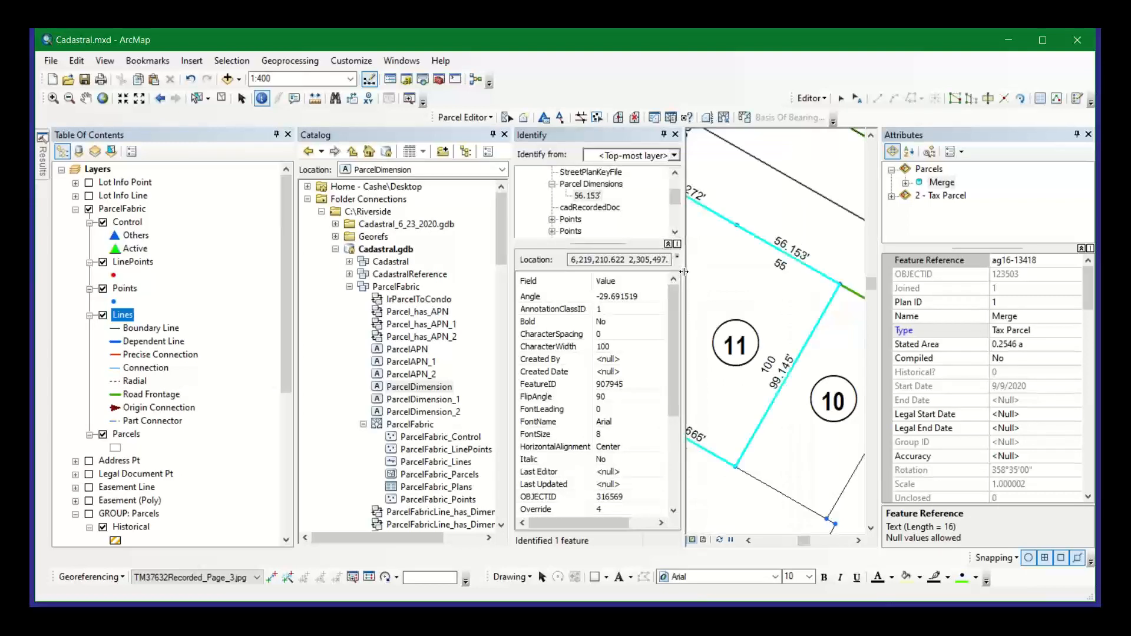
click(587, 196)
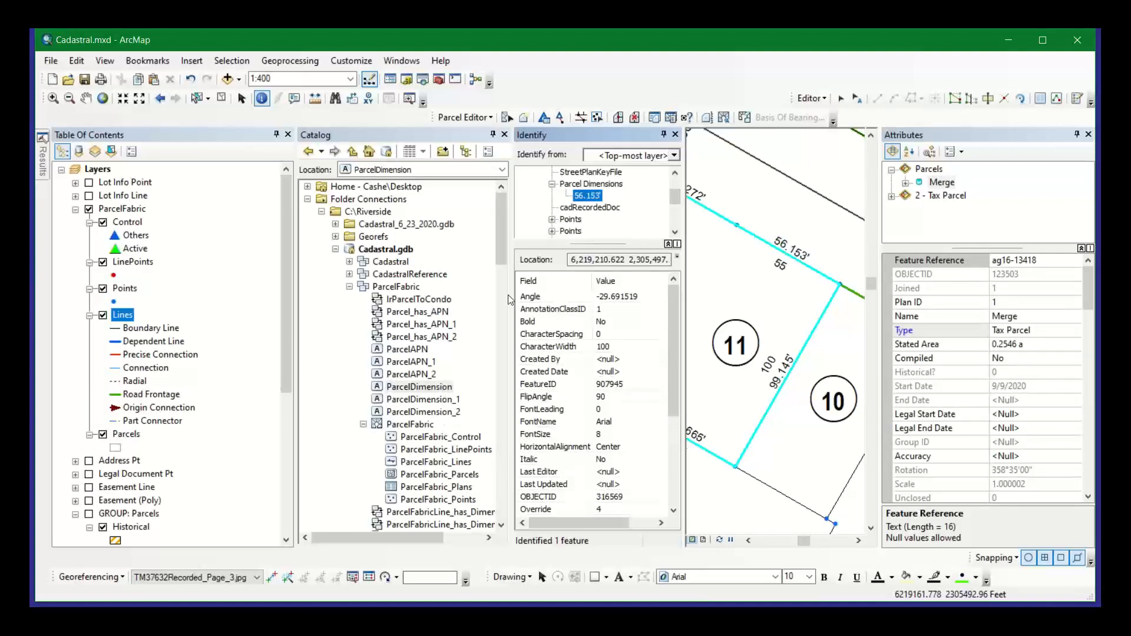
- Check the Default annotation class's label expression in the ParcelDimension feature class properties again, and close the dialogs without changes
right_click(425, 387)
click(467, 558)
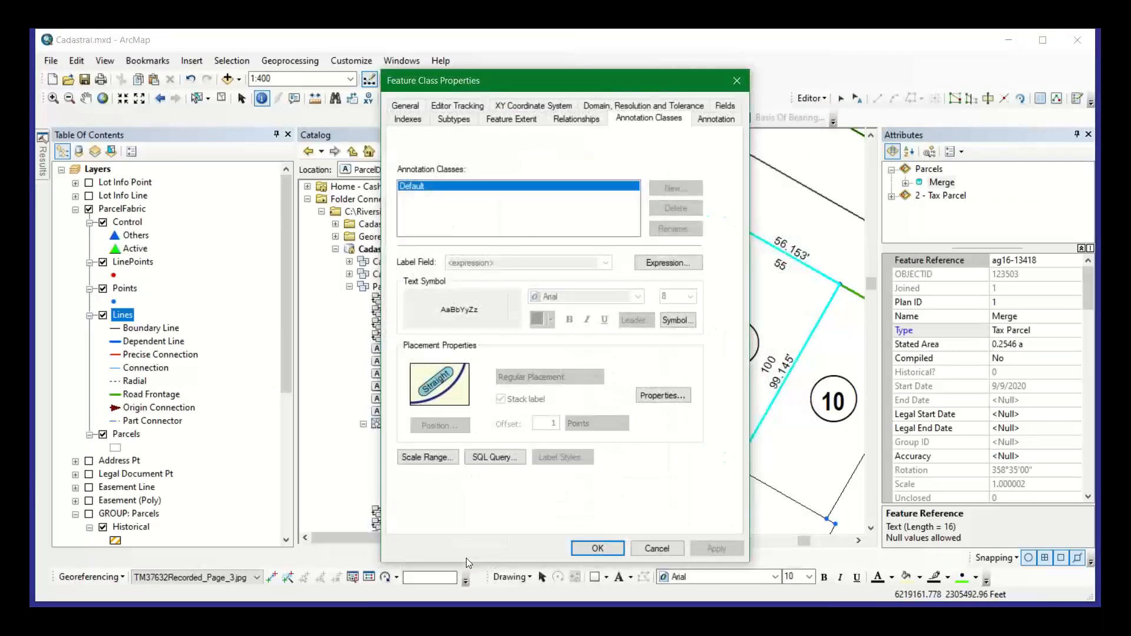
click(655, 265)
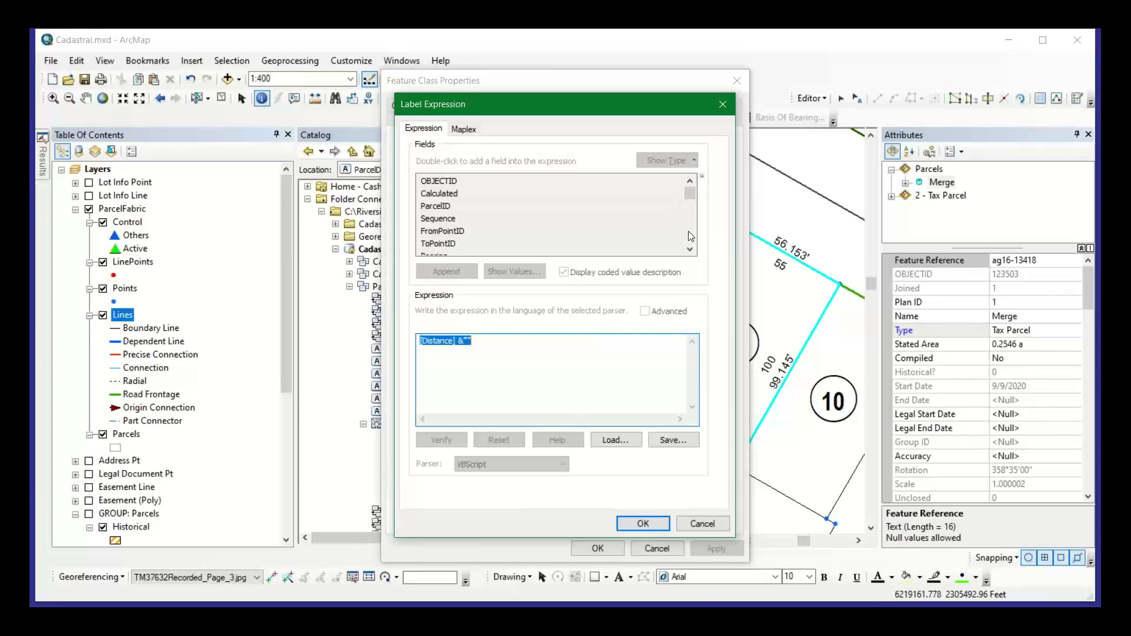
click(704, 524)
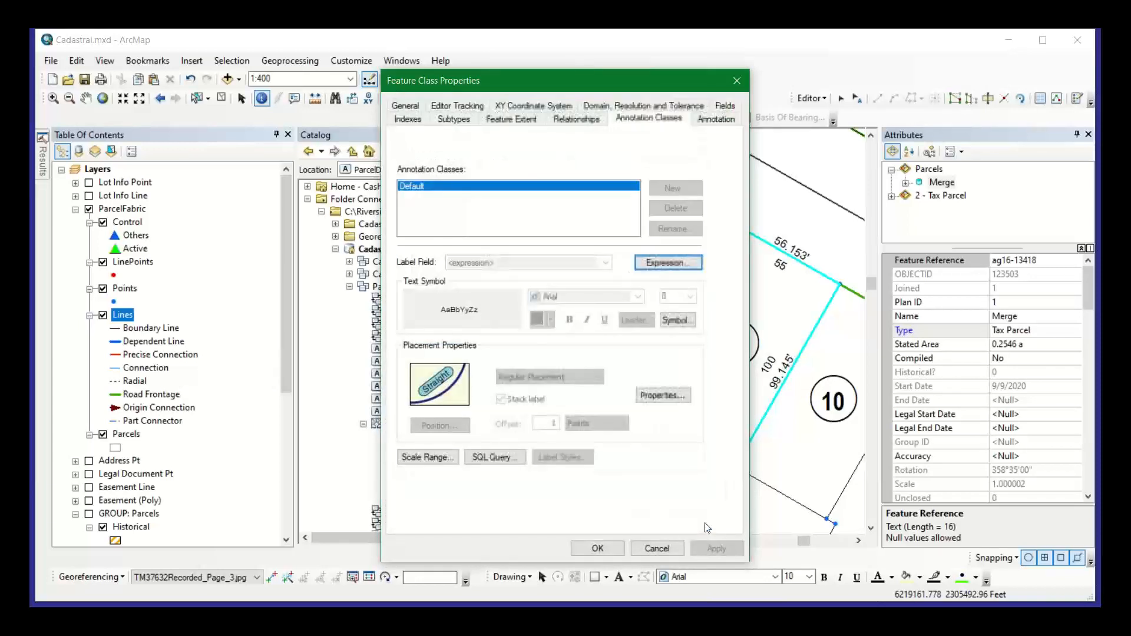
click(658, 550)
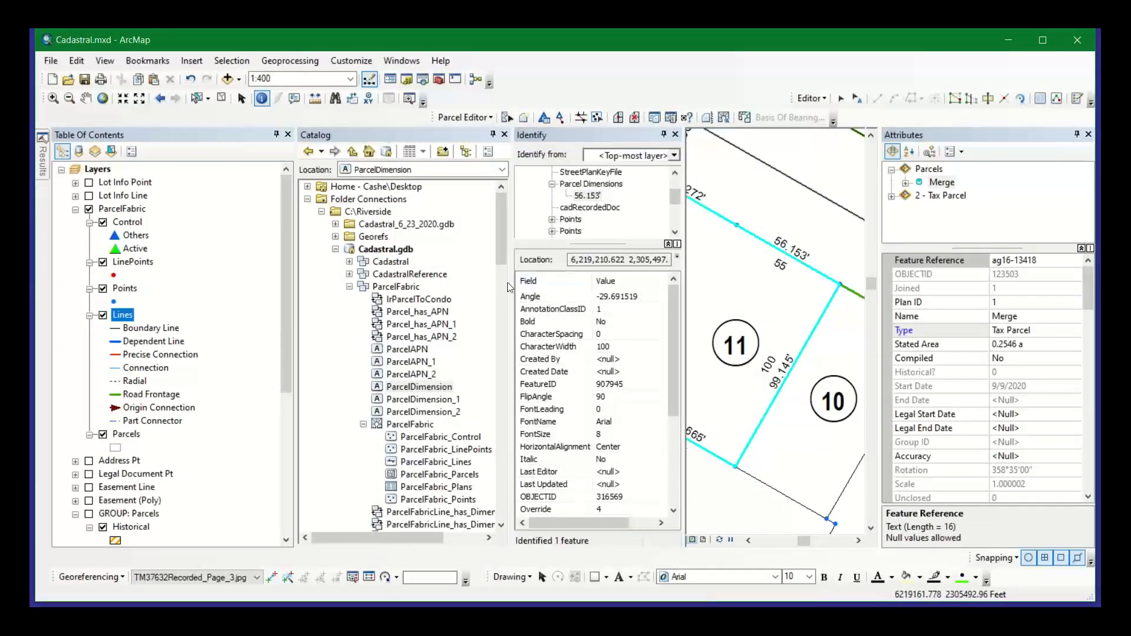
- Narrow the Catalog and Identify panes, and examine the parent line's attributes down through its Record Distance field
drag(512, 282, 472, 273)
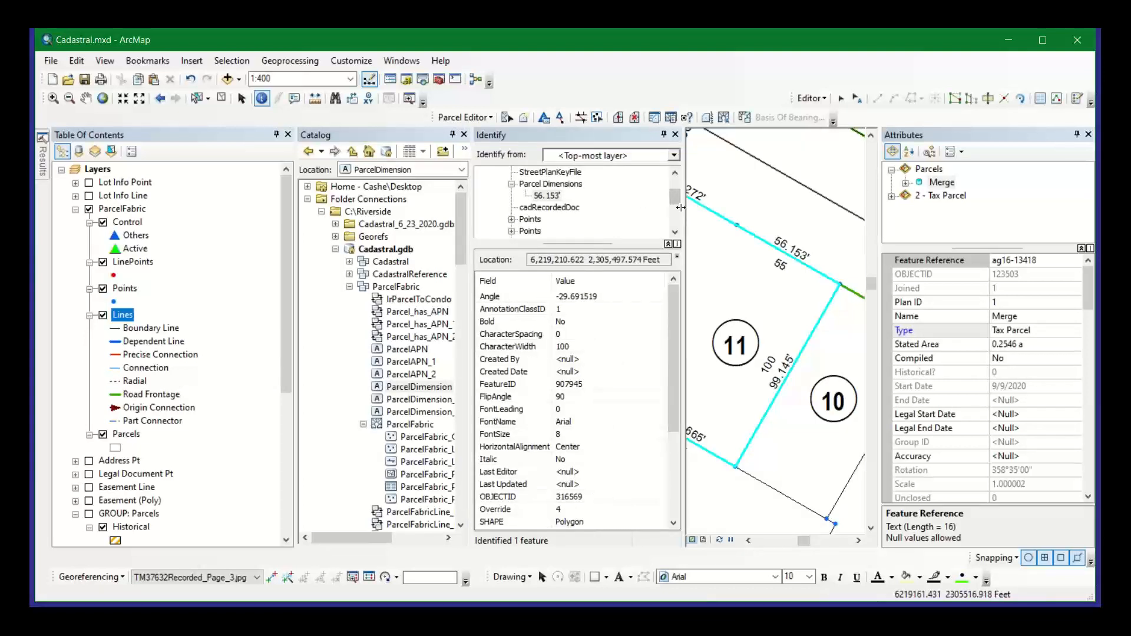
drag(681, 208, 645, 201)
scroll(591, 217, up, 3)
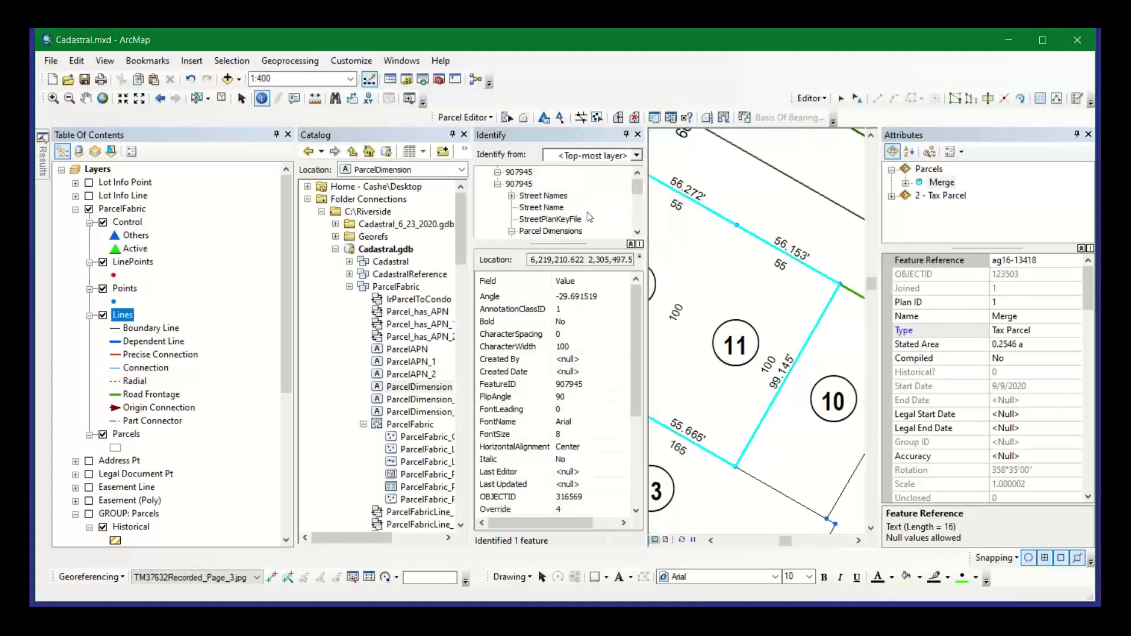
click(519, 184)
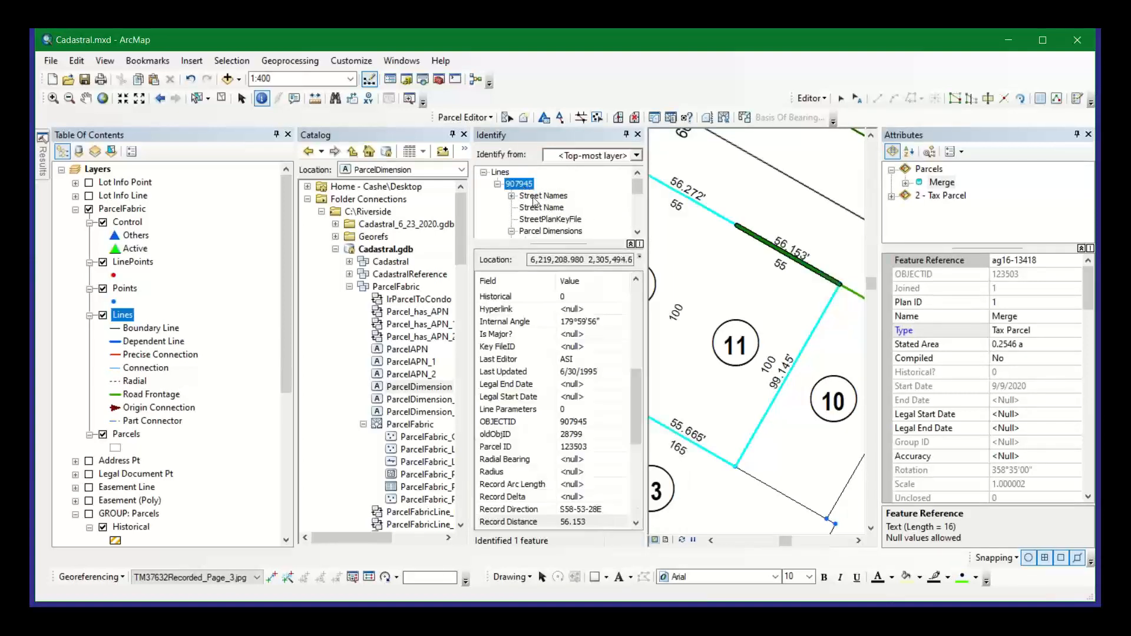
scroll(554, 296, down, 3)
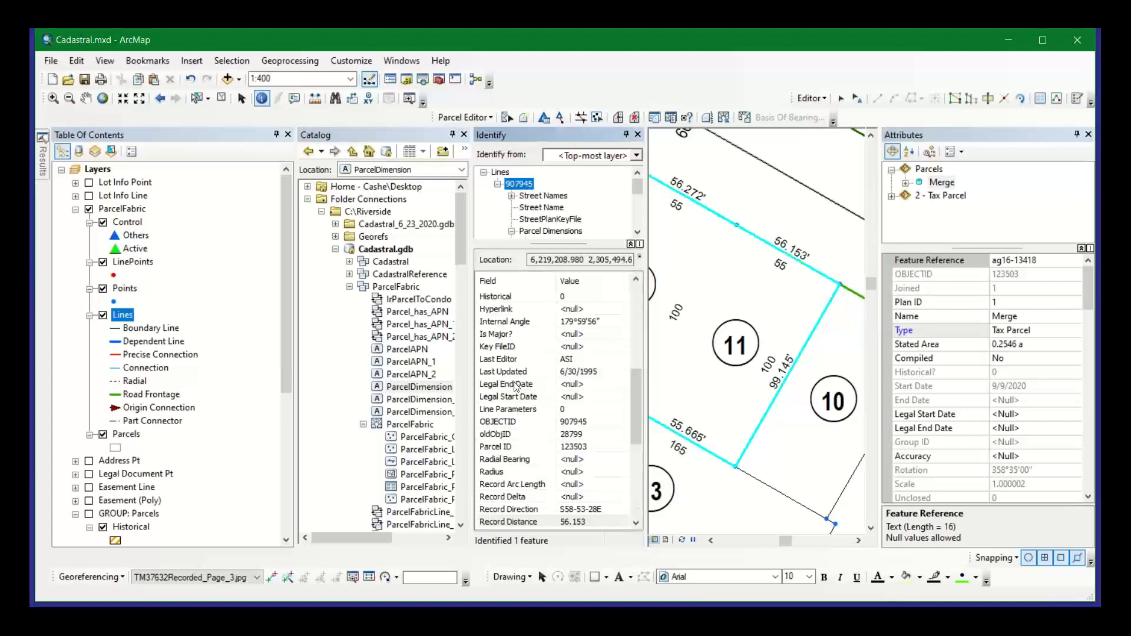
scroll(515, 389, down, 1)
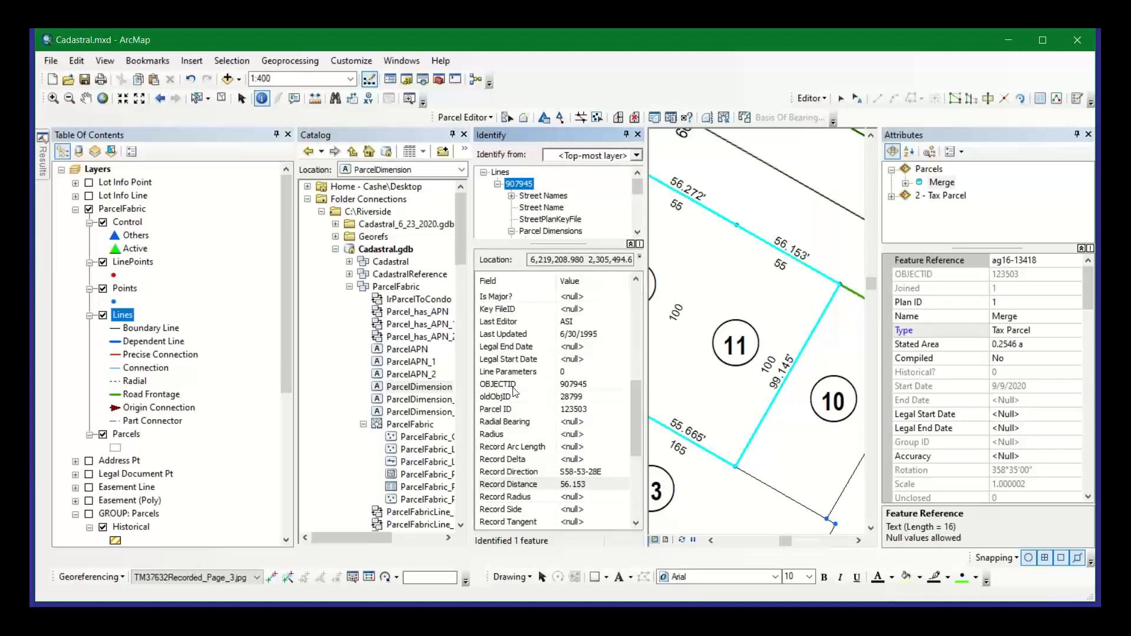
scroll(514, 392, down, 1)
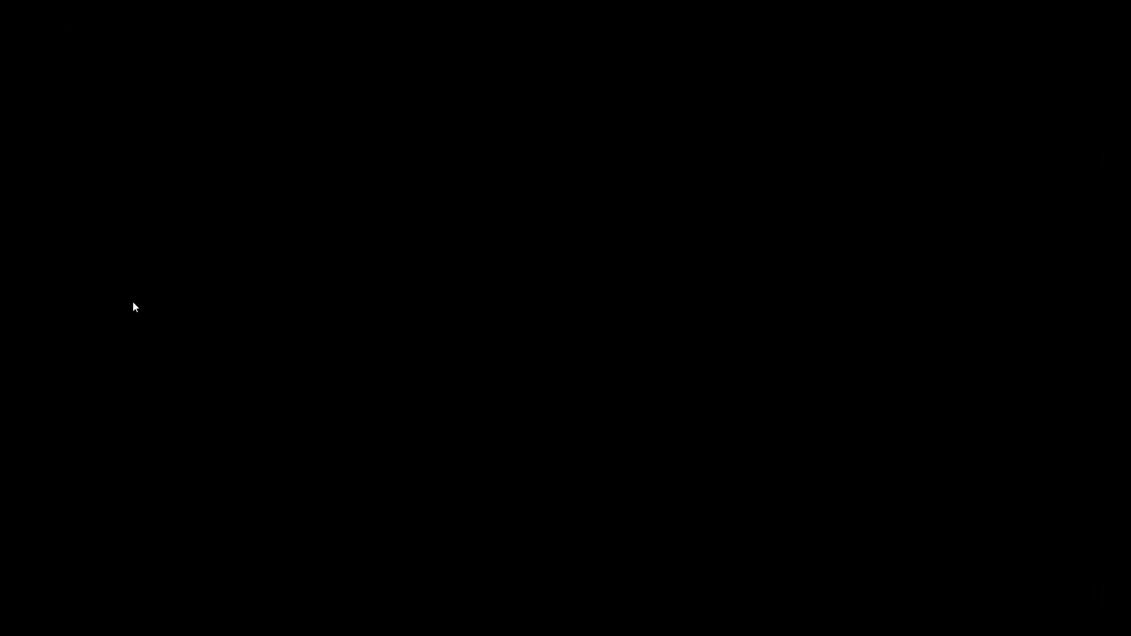
- Open the Lines layer's attribute table and go to its end, cancelling the reading of records partway
right_click(133, 321)
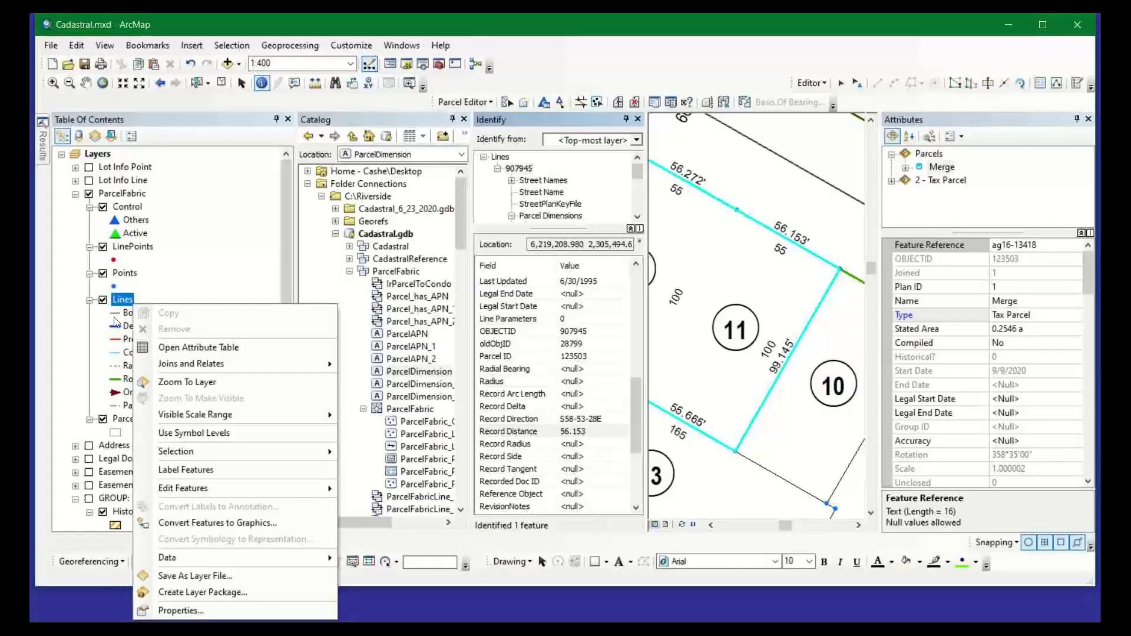
click(184, 347)
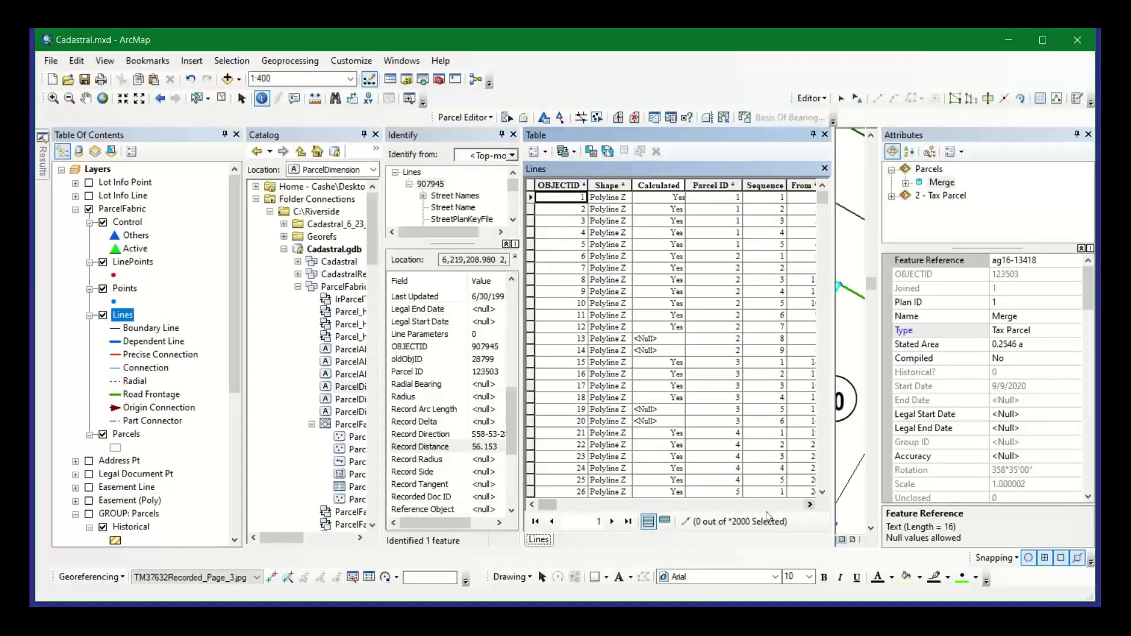
click(628, 521)
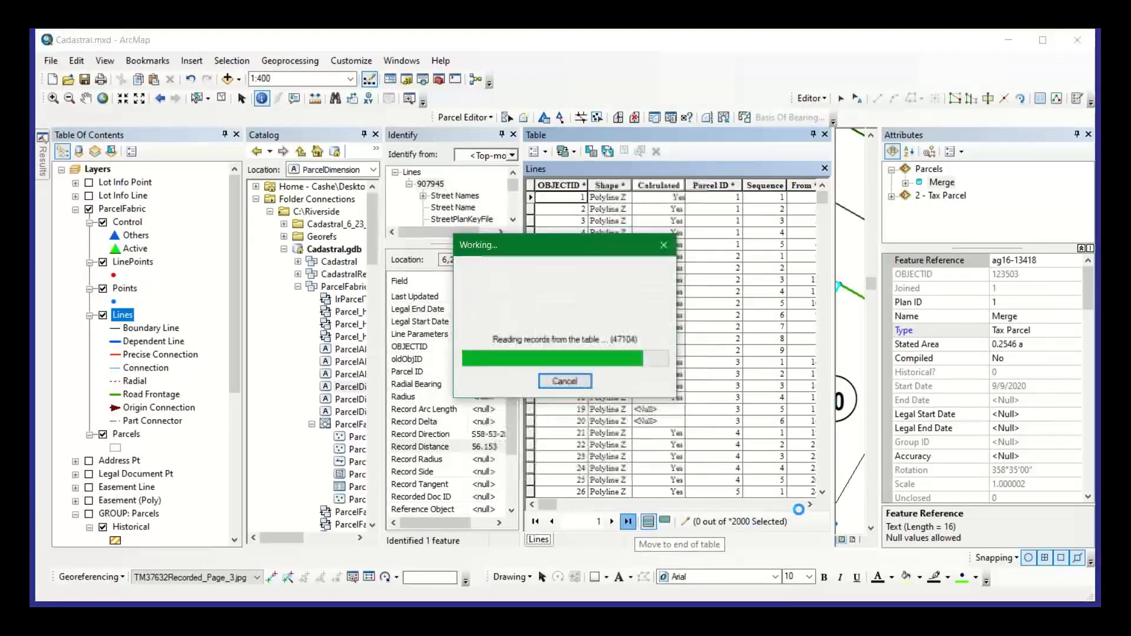
click(564, 380)
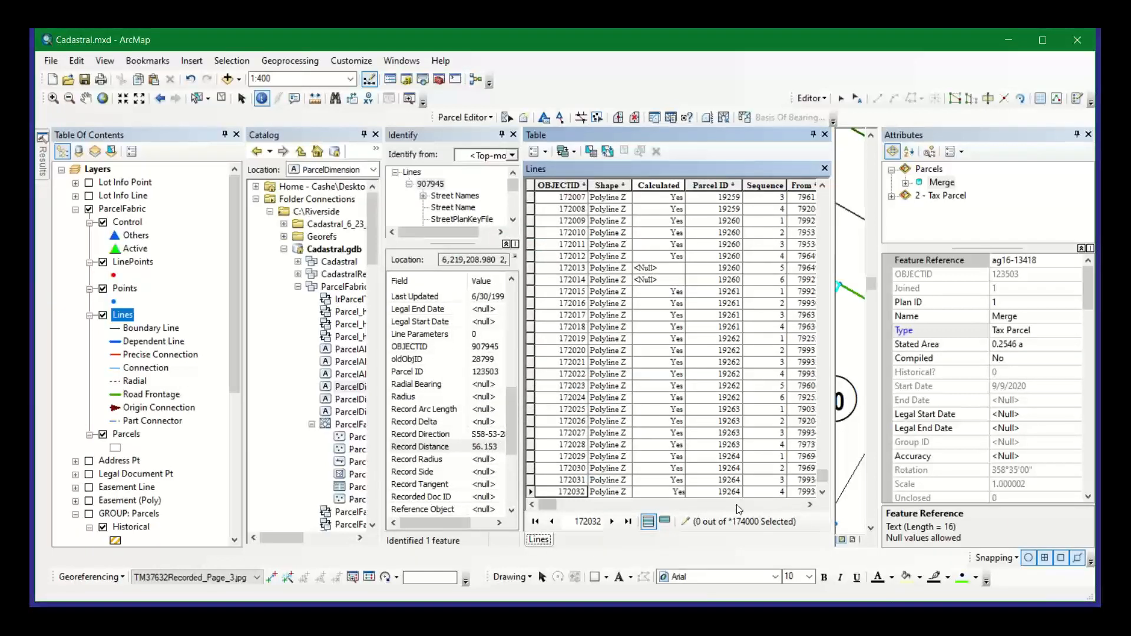
- Look through the Lines table's columns to the last field, and go back to the Record Distance field
drag(548, 505, 654, 507)
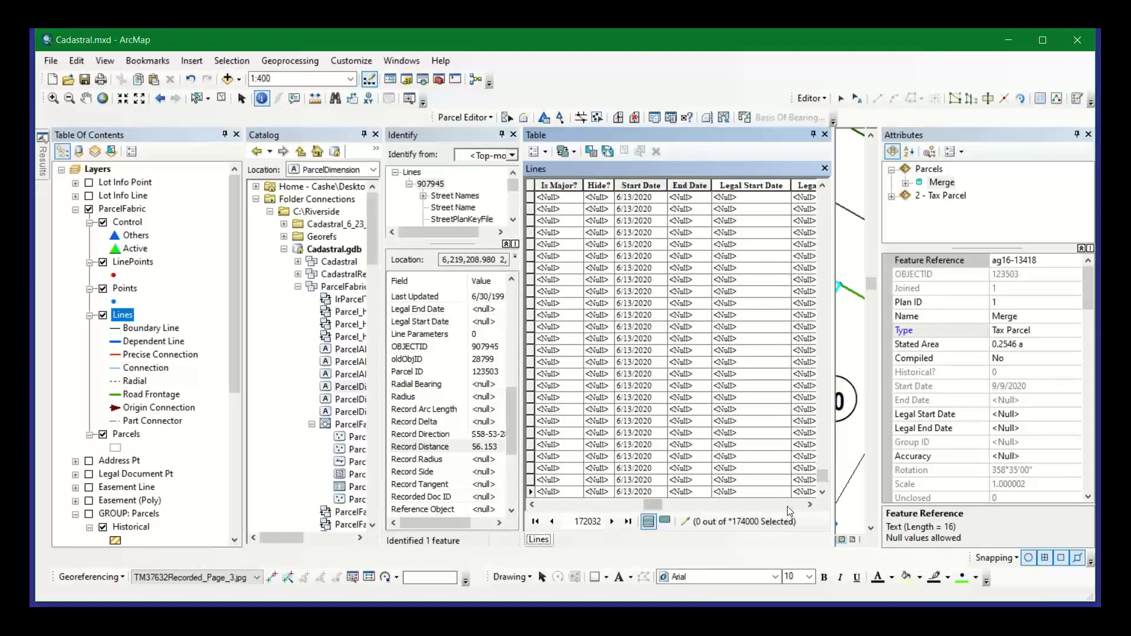
drag(671, 508, 799, 511)
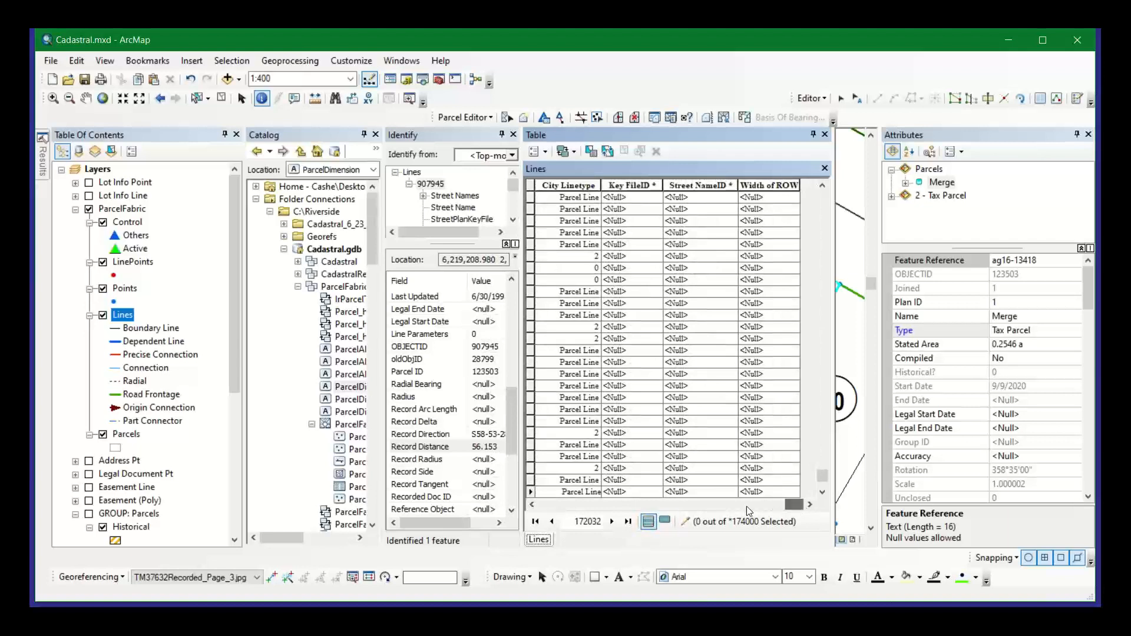
click(533, 505)
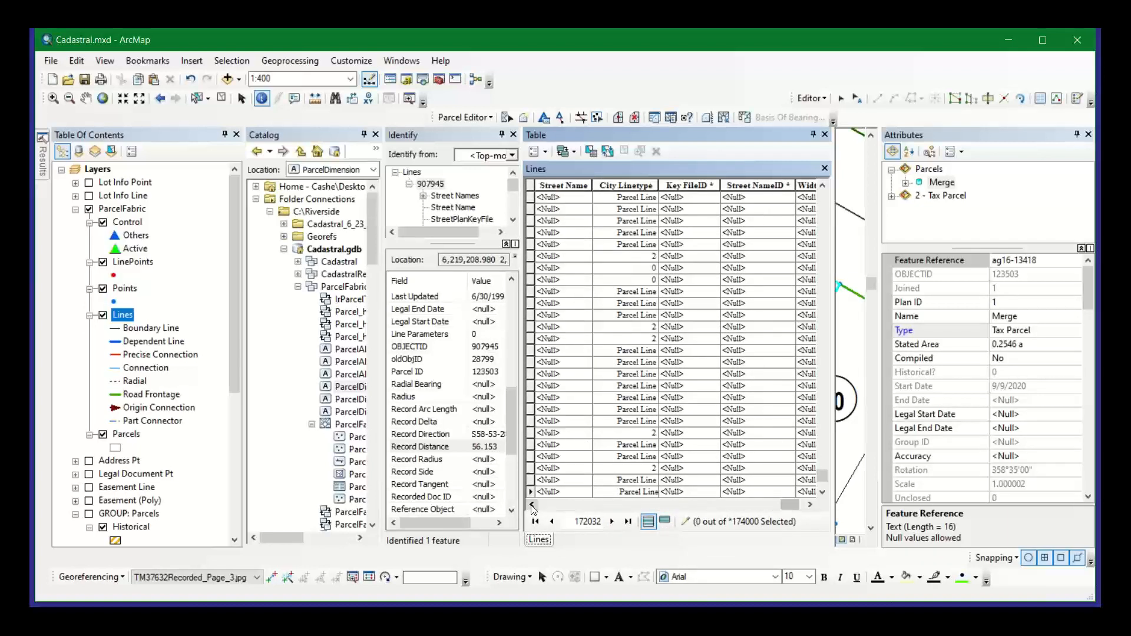
click(533, 505)
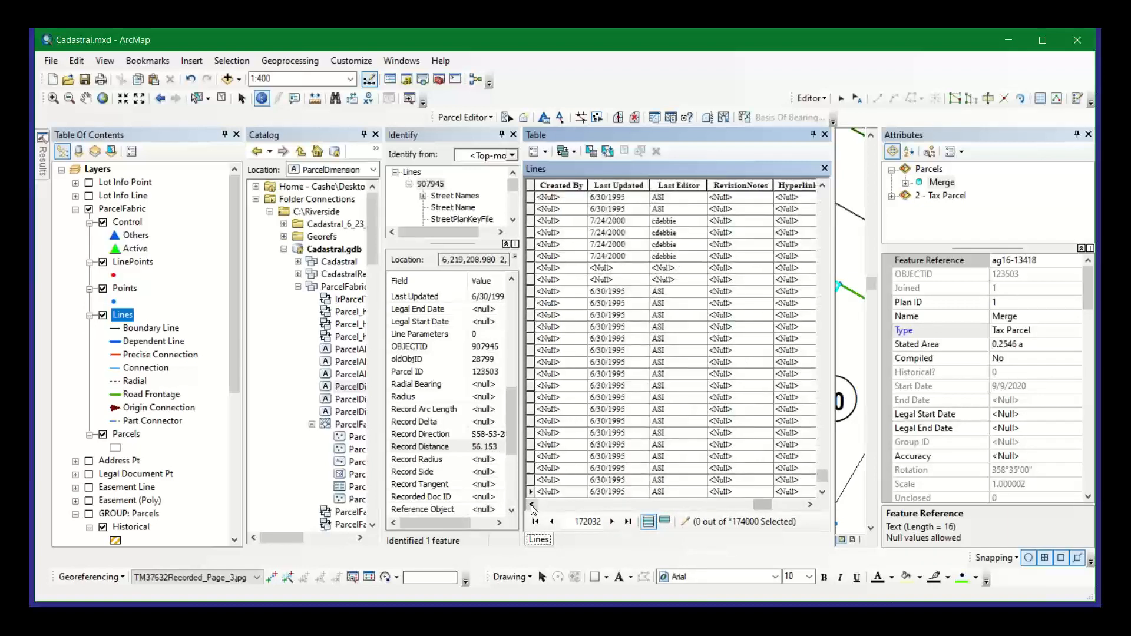
click(532, 505)
click(533, 505)
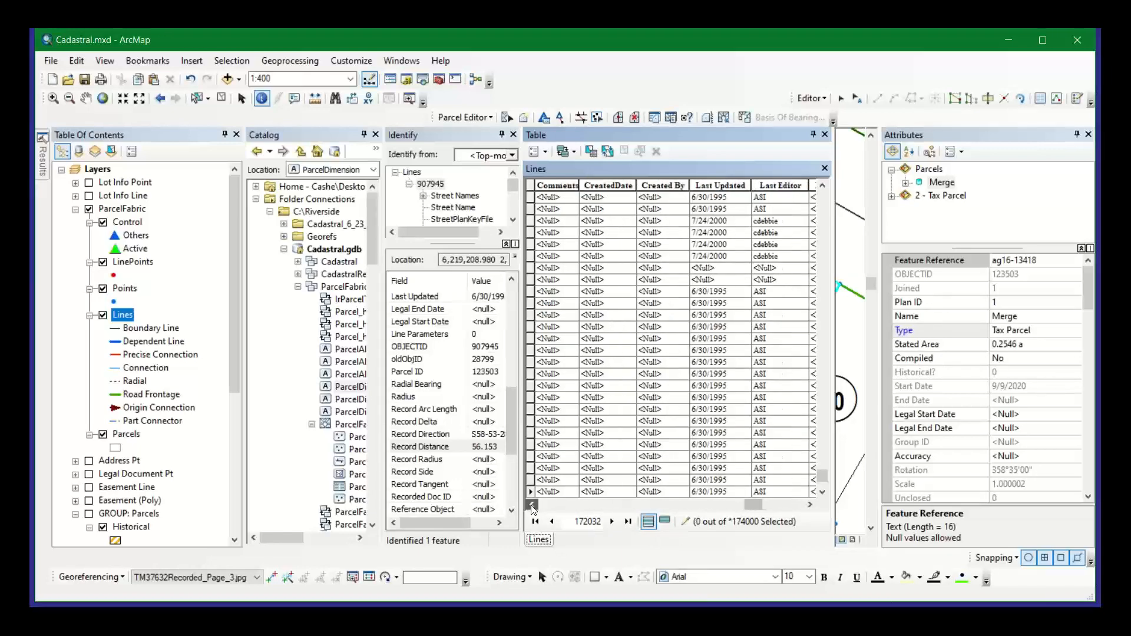
click(532, 505)
click(532, 504)
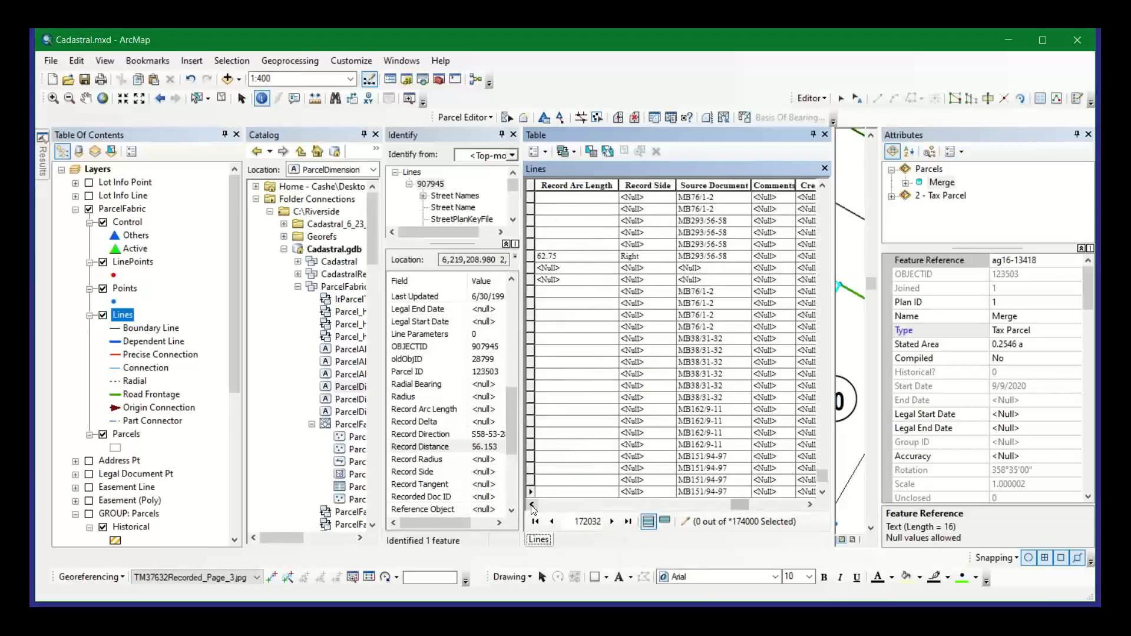
click(533, 505)
click(532, 505)
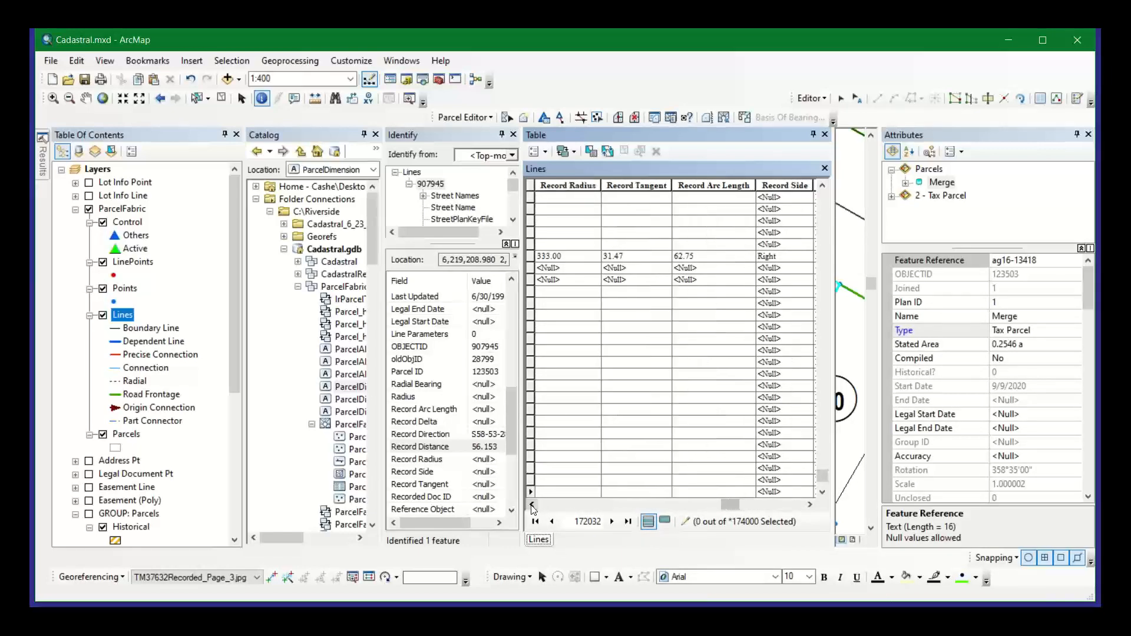
click(532, 505)
click(532, 505)
click(533, 505)
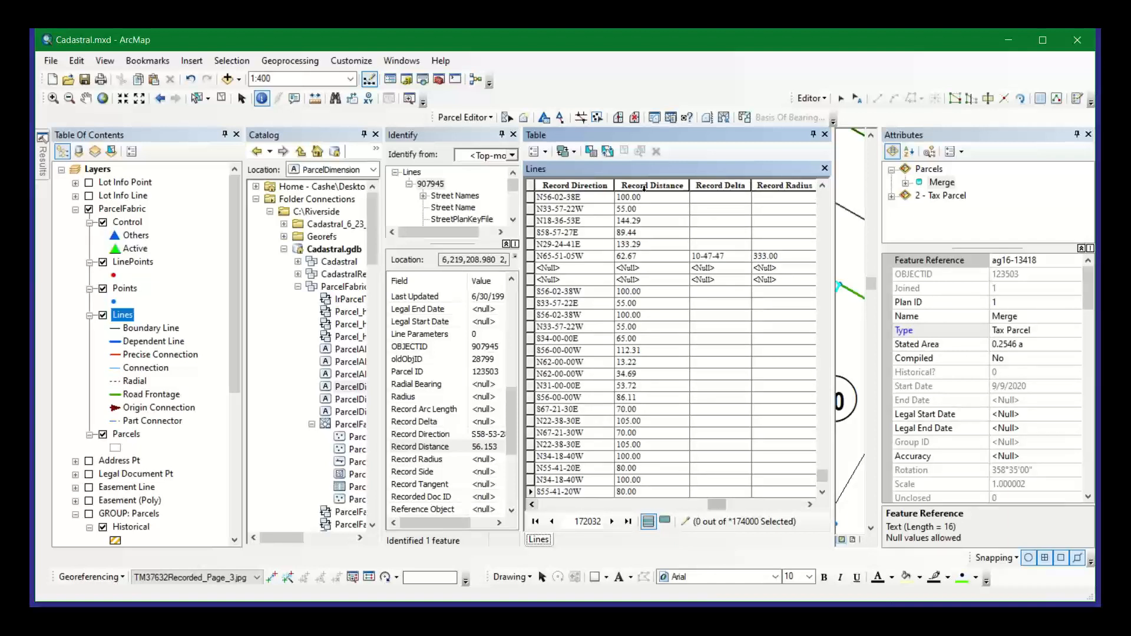
- Check the name and alias in the Record Distance field's properties, and close them without changes
click(647, 185)
right_click(650, 190)
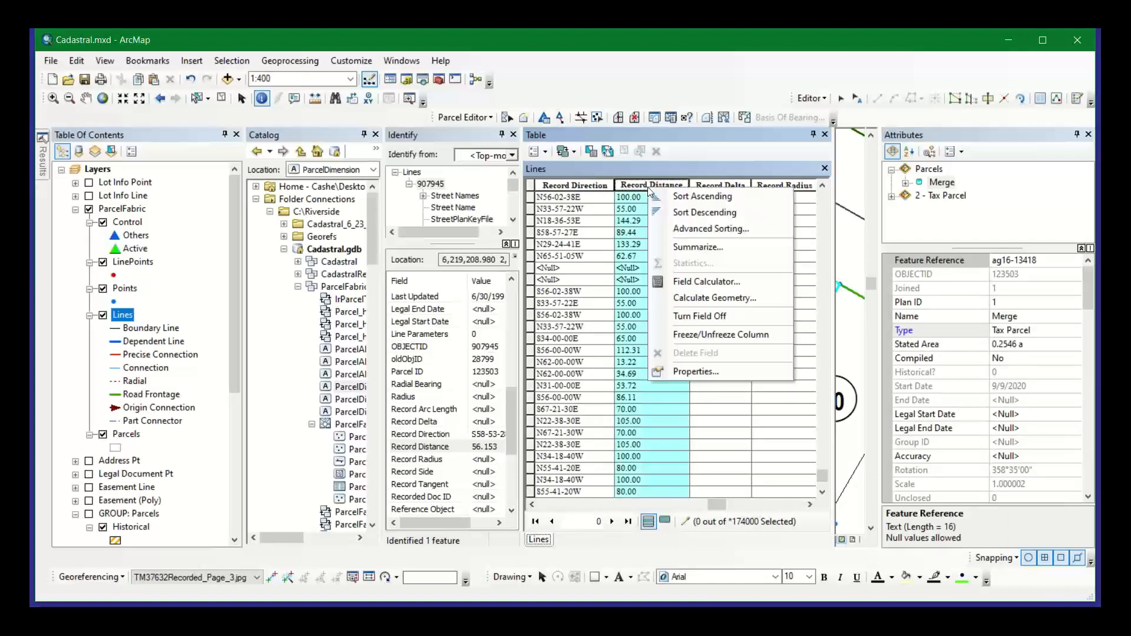
click(705, 370)
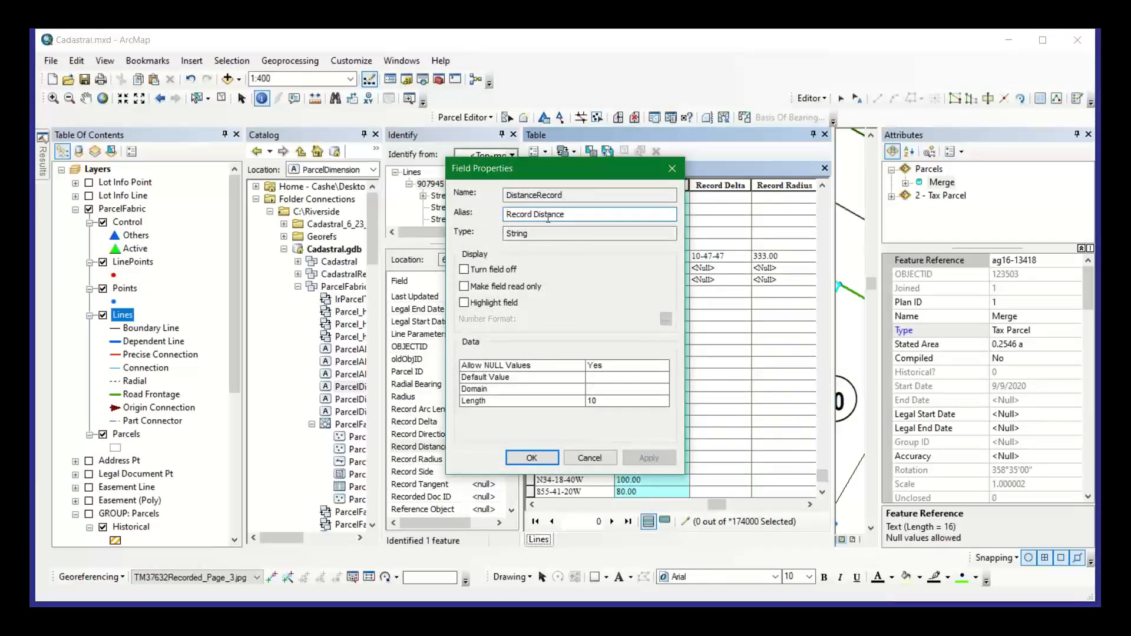
click(589, 458)
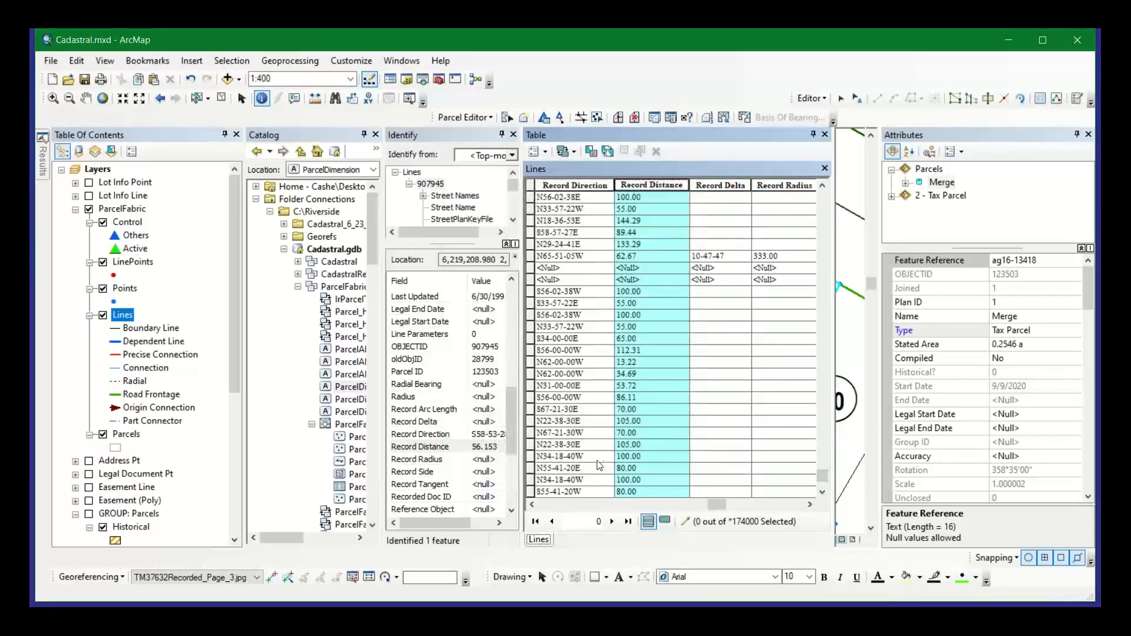
- Look back through the Lines table's columns from the Record Distance field to the Distance field
click(532, 505)
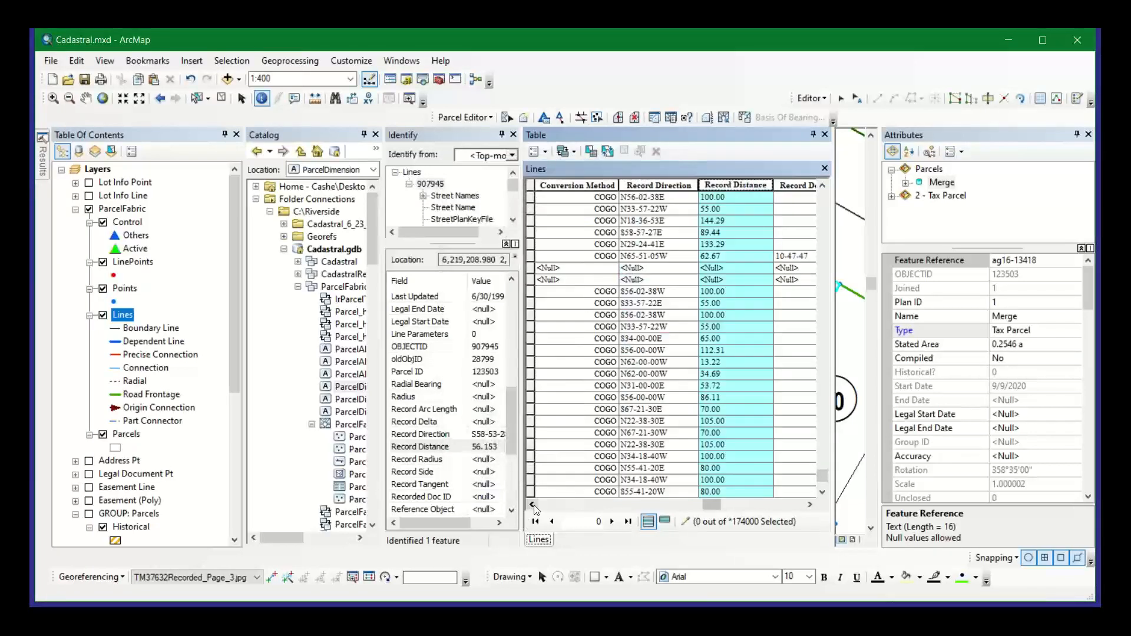
click(533, 505)
click(533, 505)
click(533, 506)
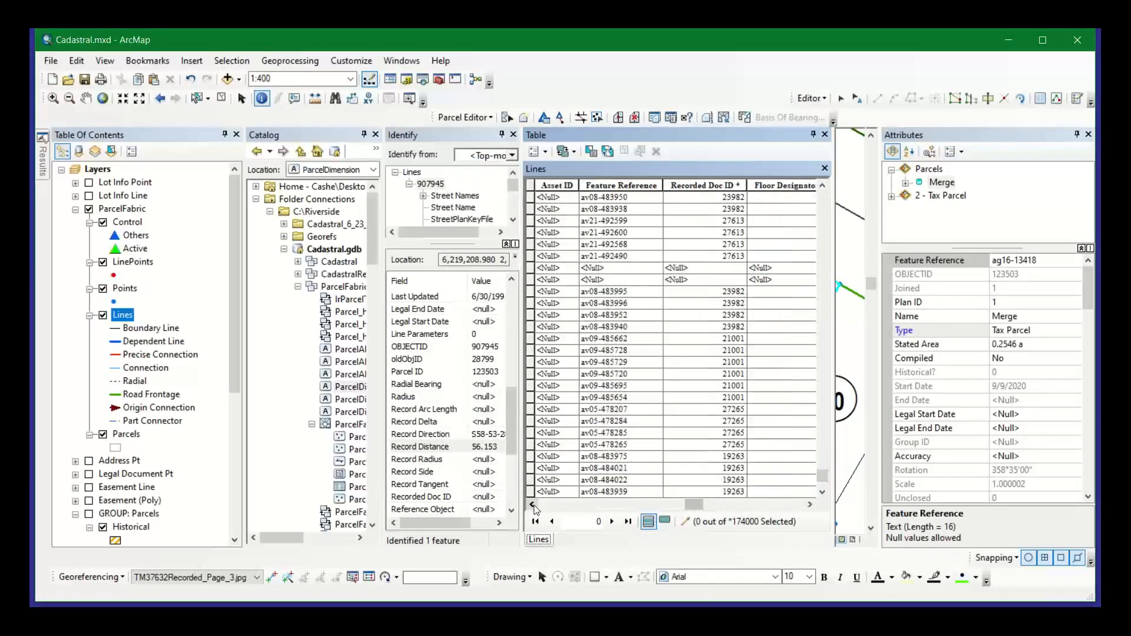
click(533, 505)
click(533, 505)
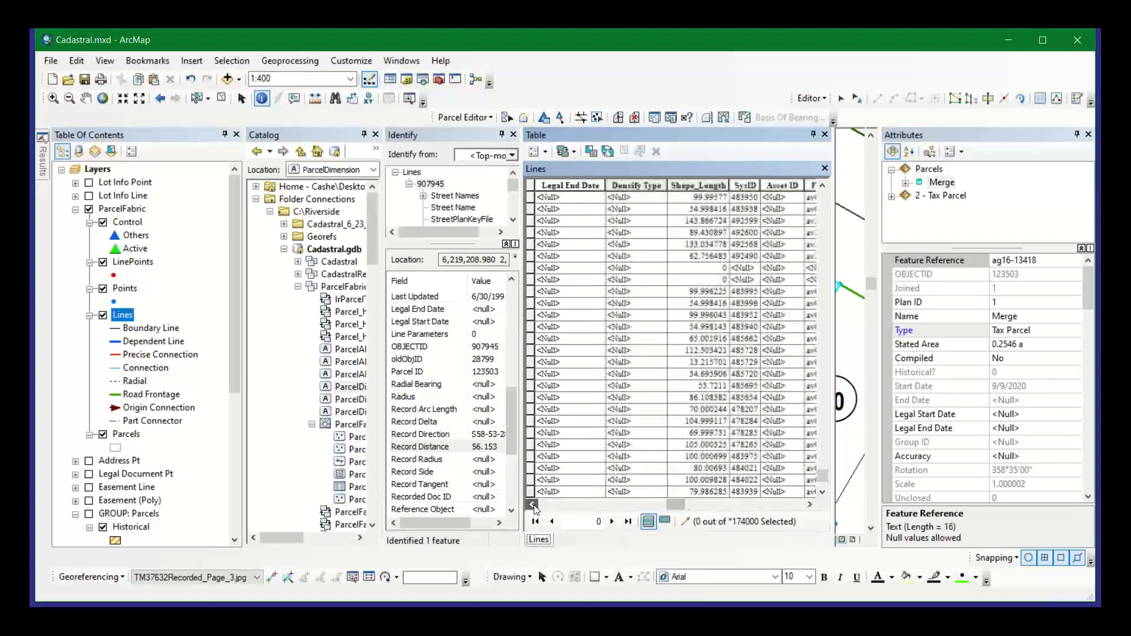
click(533, 506)
click(533, 505)
click(533, 505)
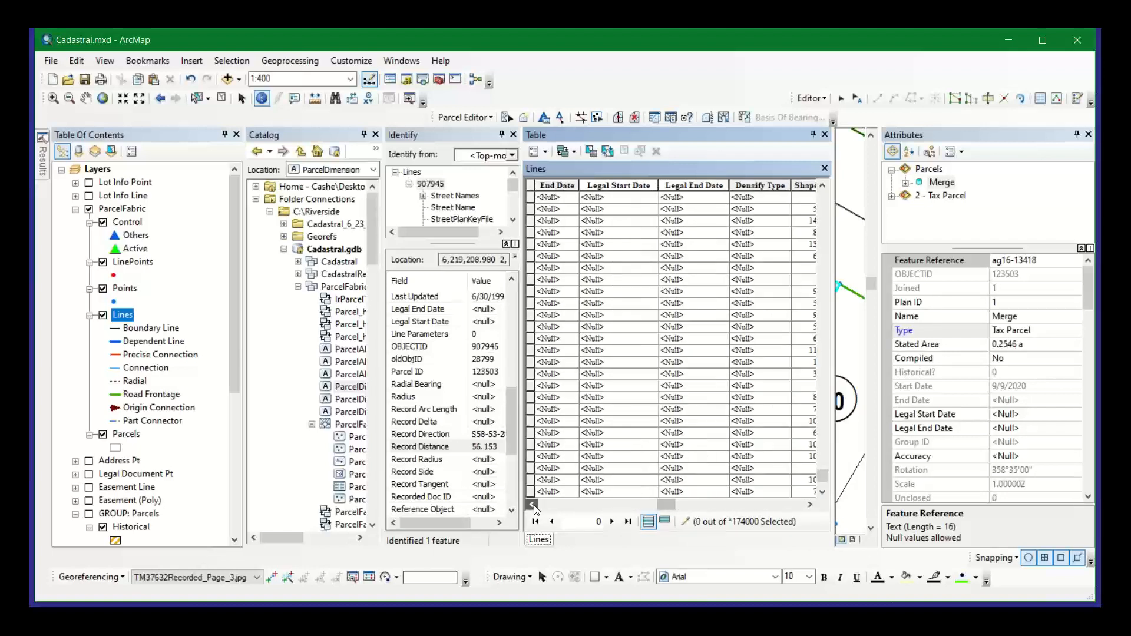
click(533, 506)
click(533, 506)
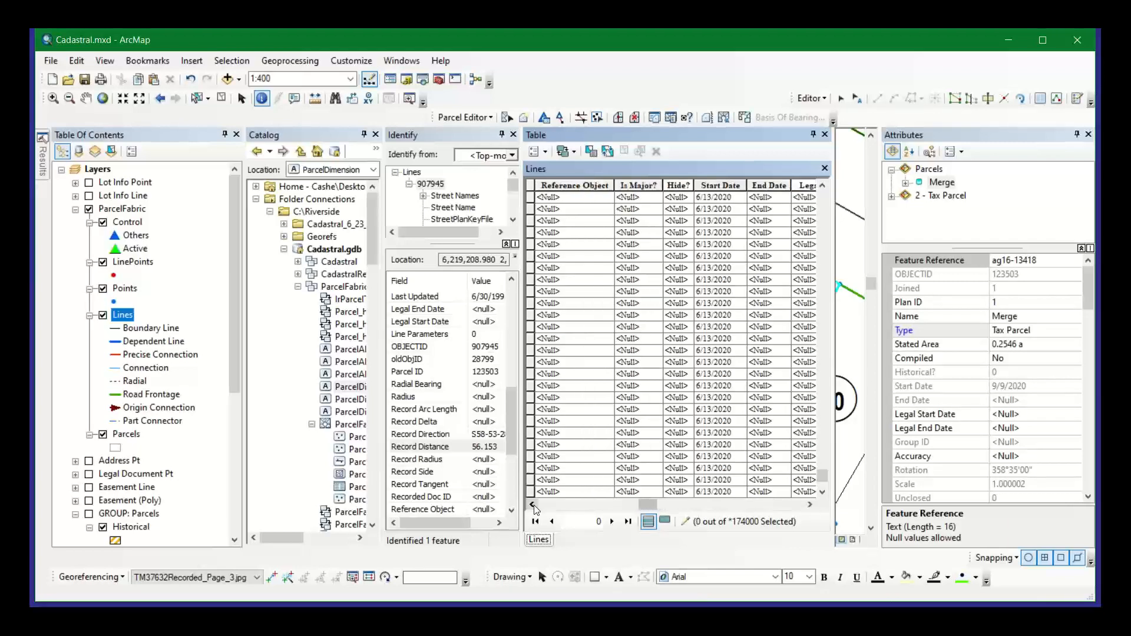
click(533, 506)
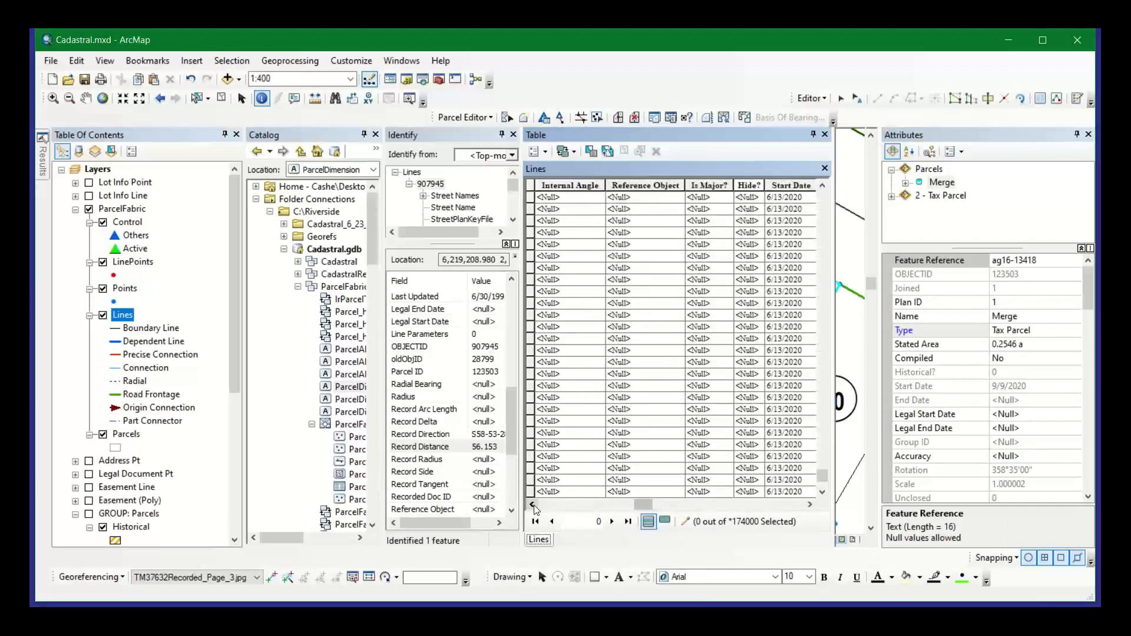
click(533, 506)
click(533, 506)
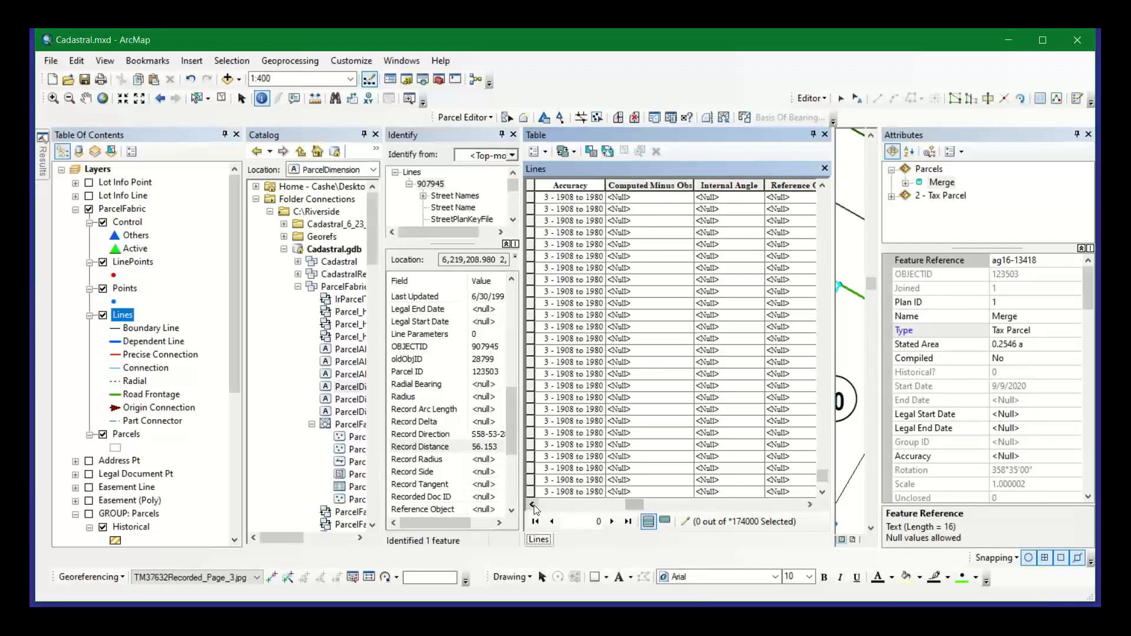
click(533, 505)
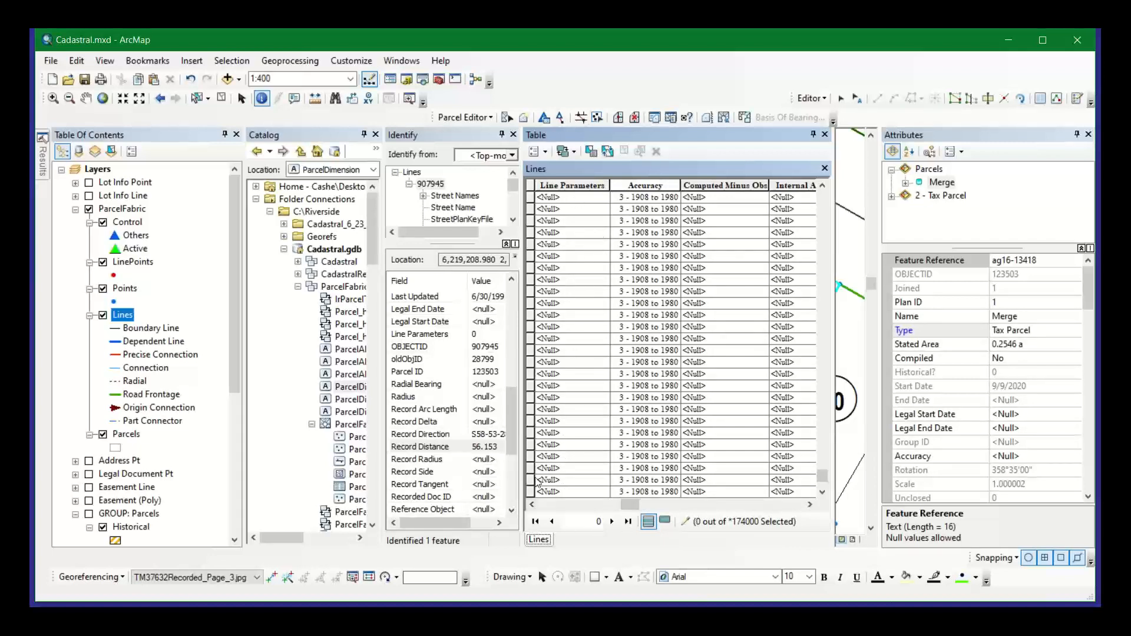
click(533, 505)
click(533, 505)
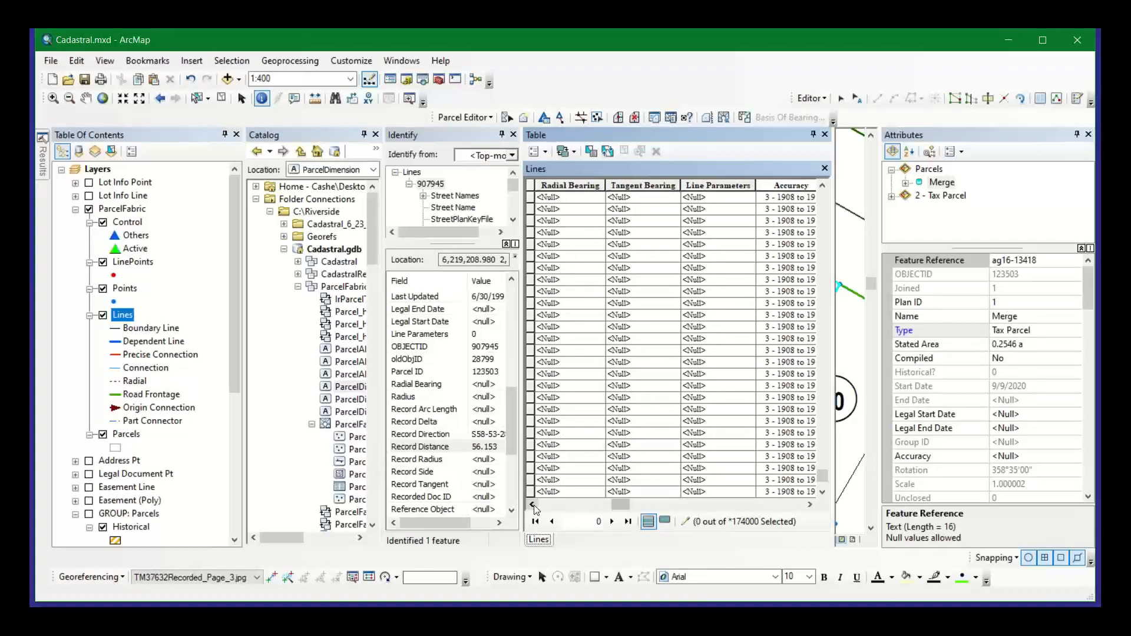
click(534, 505)
click(533, 506)
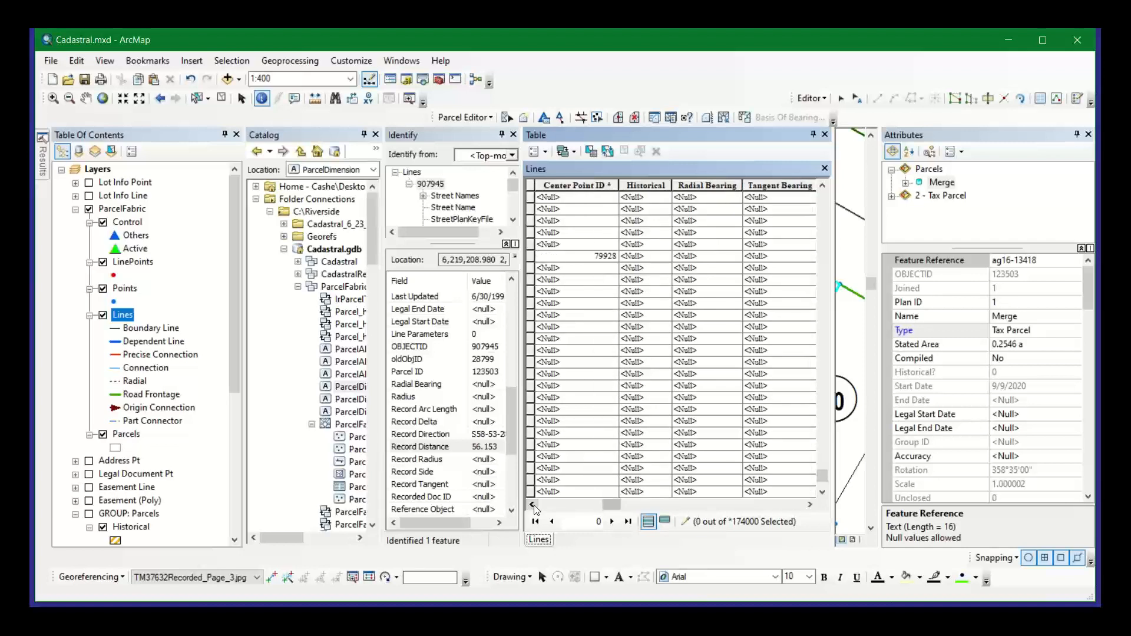
click(534, 506)
click(534, 506)
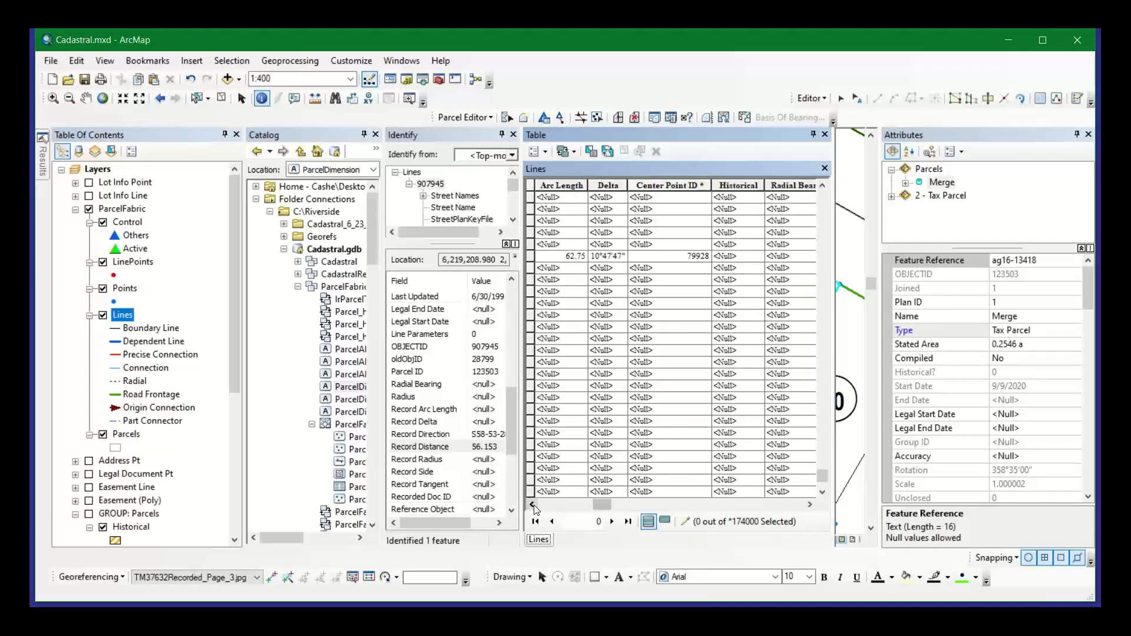
click(533, 505)
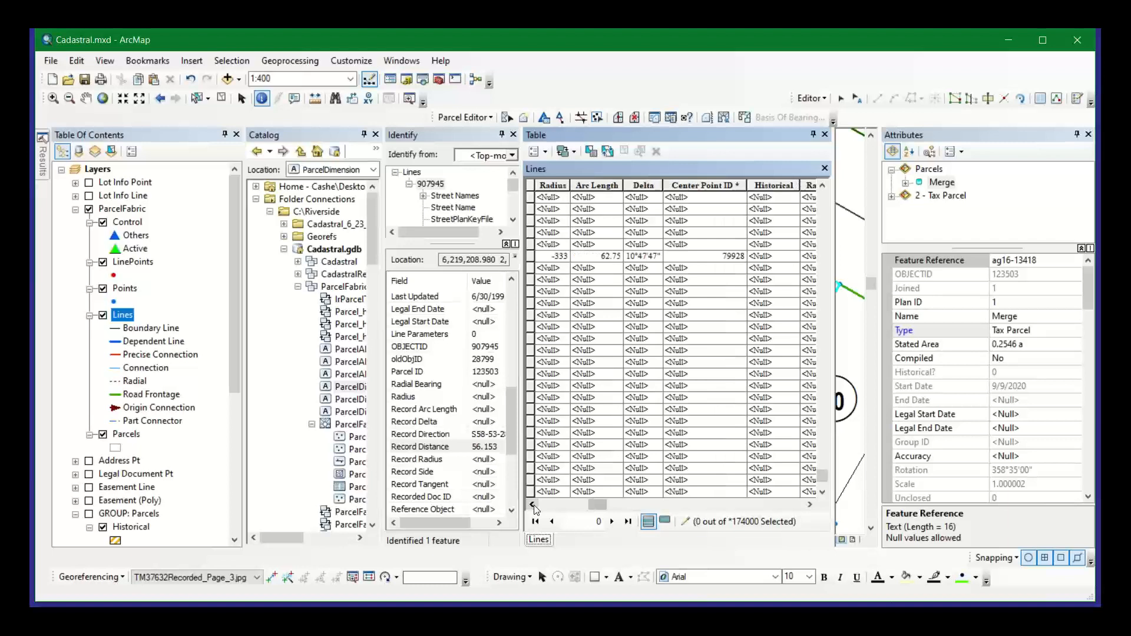
click(533, 506)
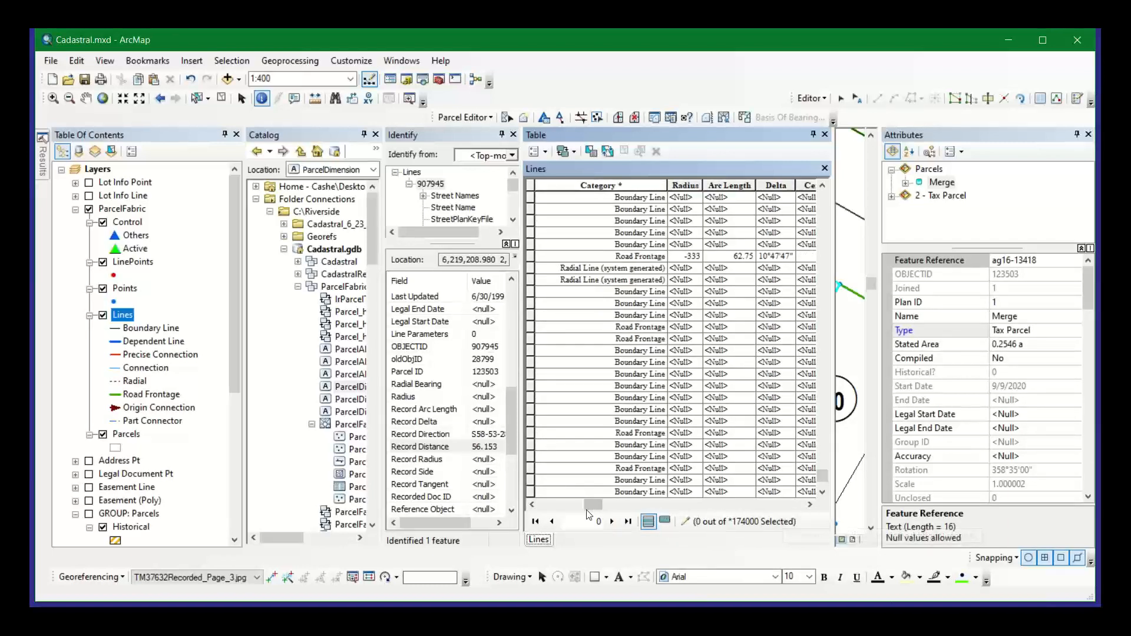
click(548, 505)
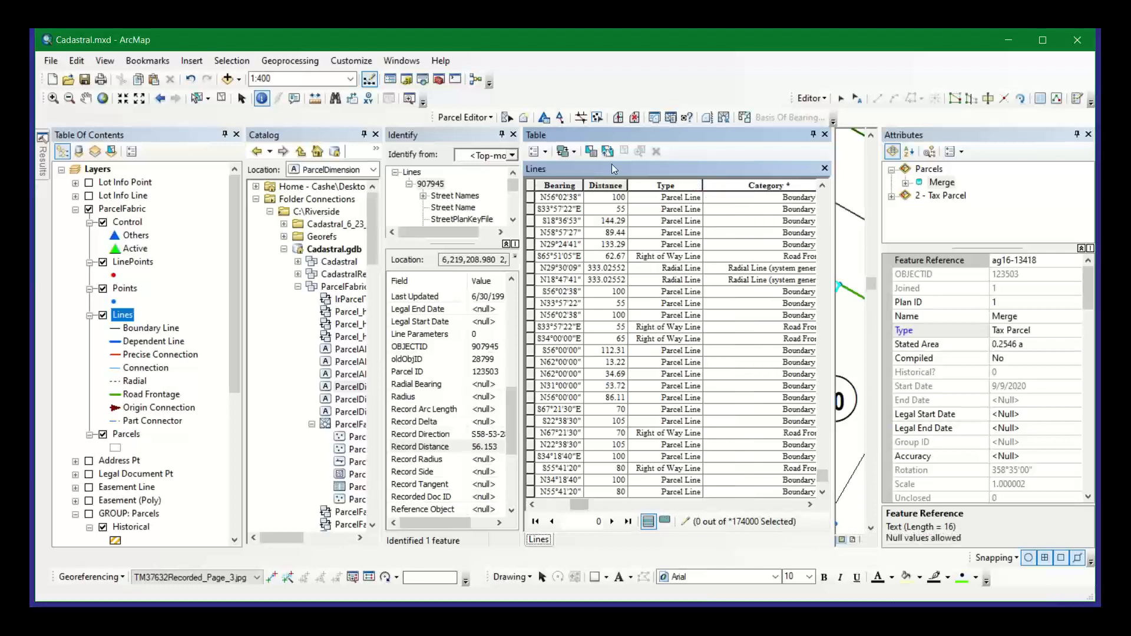
- Check the name and alias in the Distance field's properties, and close them without changes
right_click(608, 188)
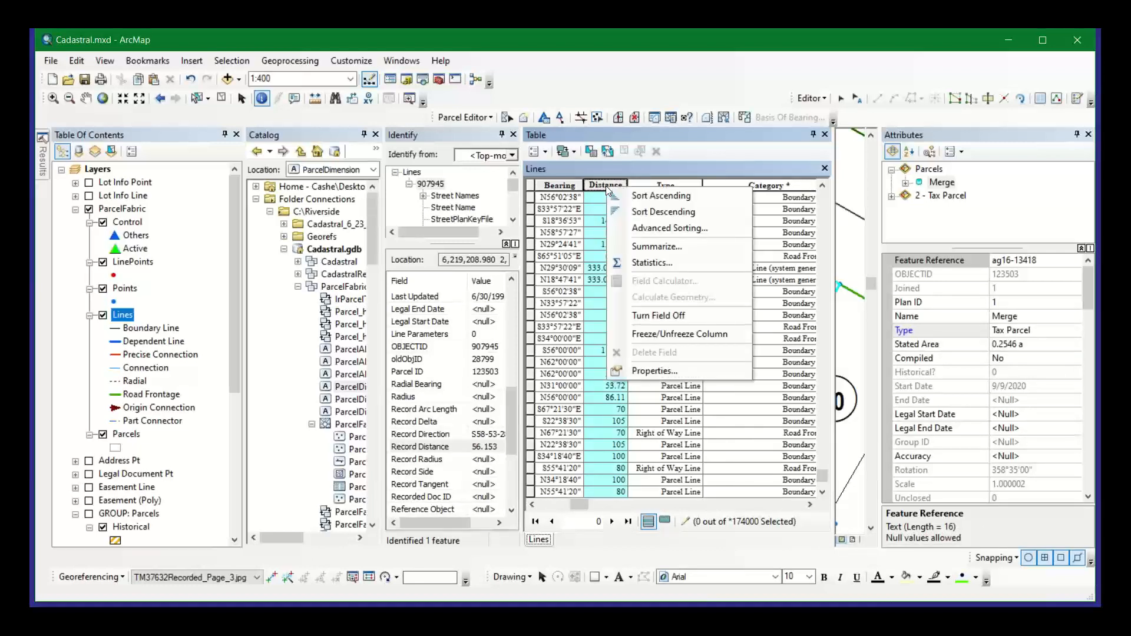
click(664, 375)
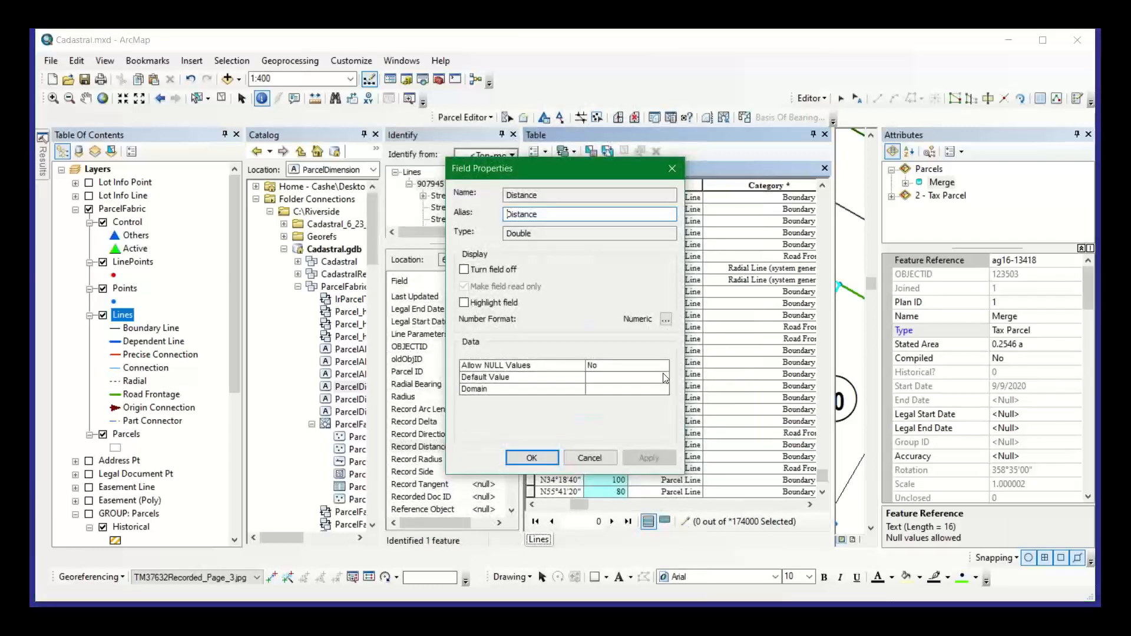
drag(560, 217, 512, 208)
click(673, 172)
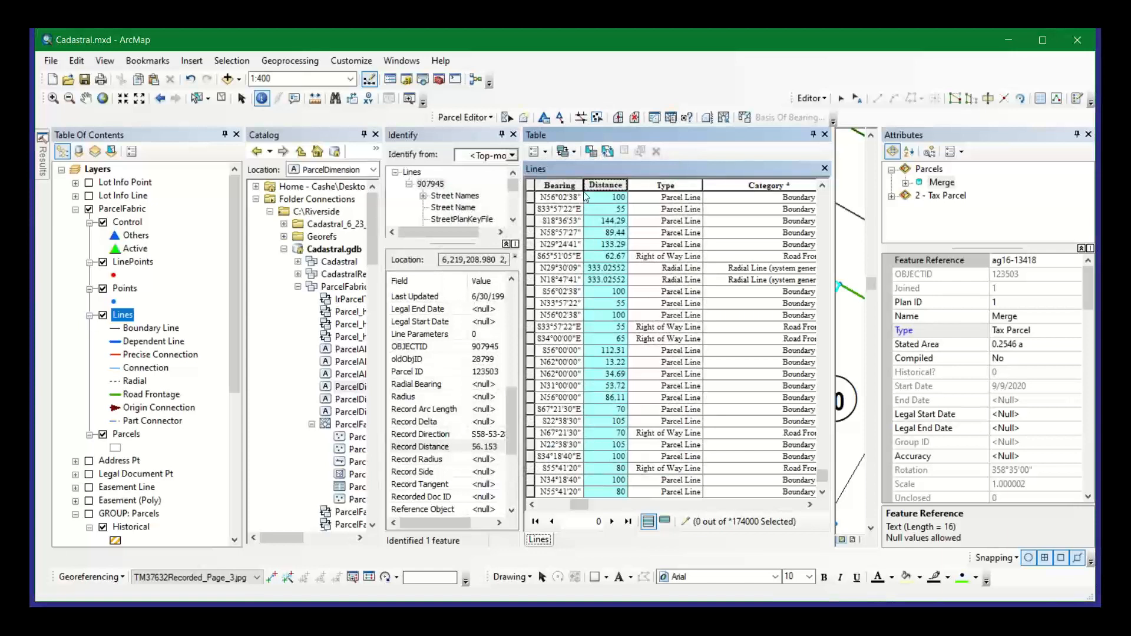
- Freeze the Distance column in the Lines table, and find the Record Distance column among the later fields
right_click(613, 187)
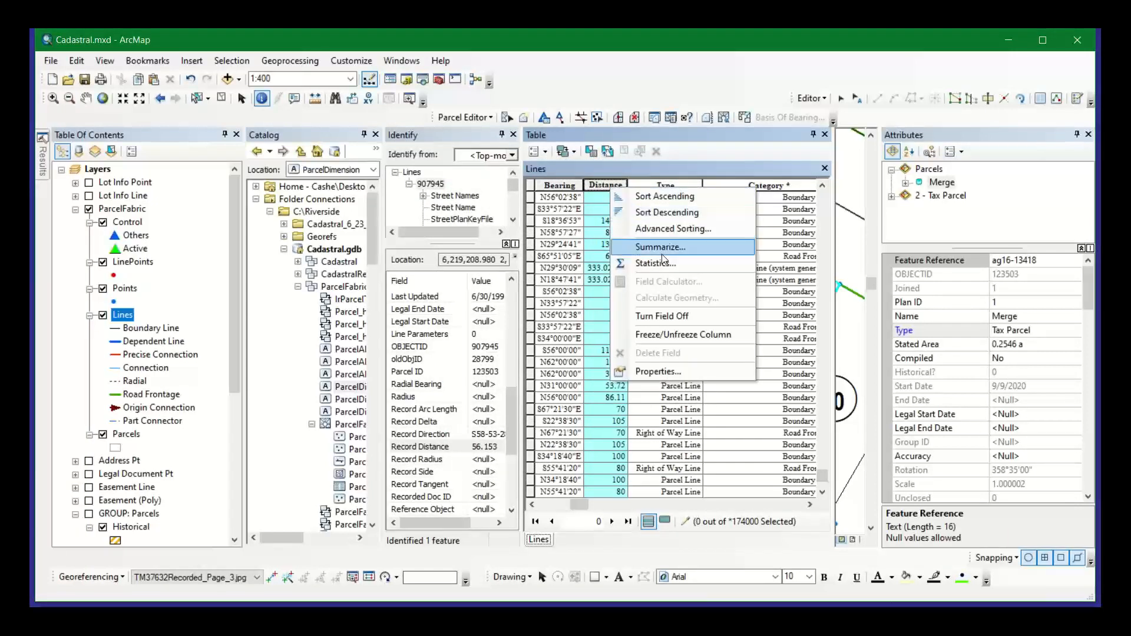
click(663, 336)
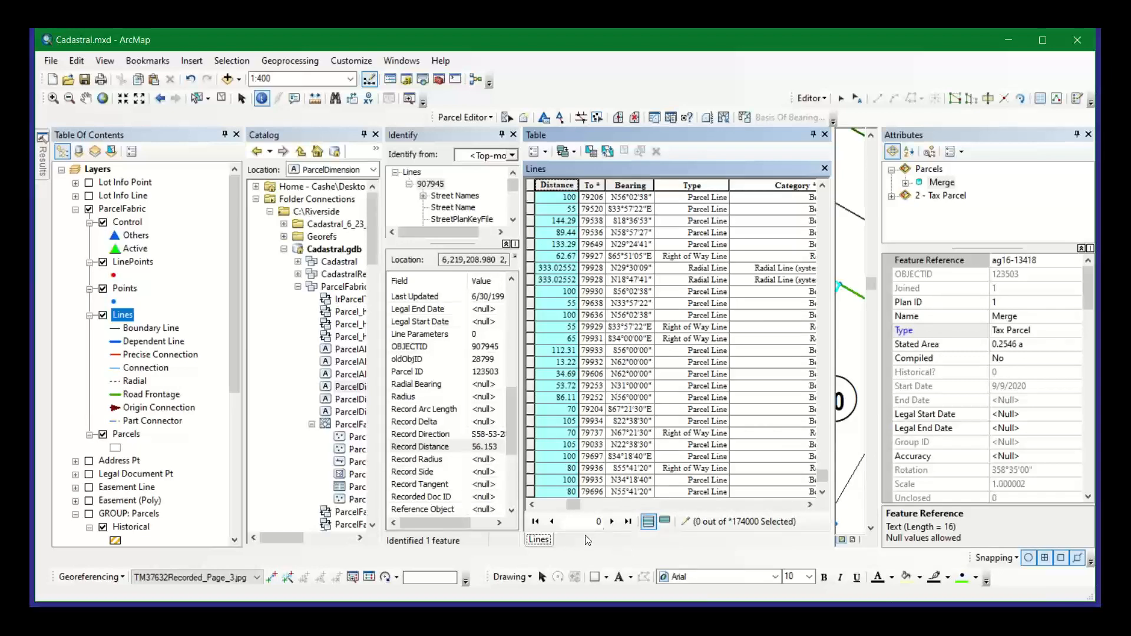
drag(572, 506, 803, 532)
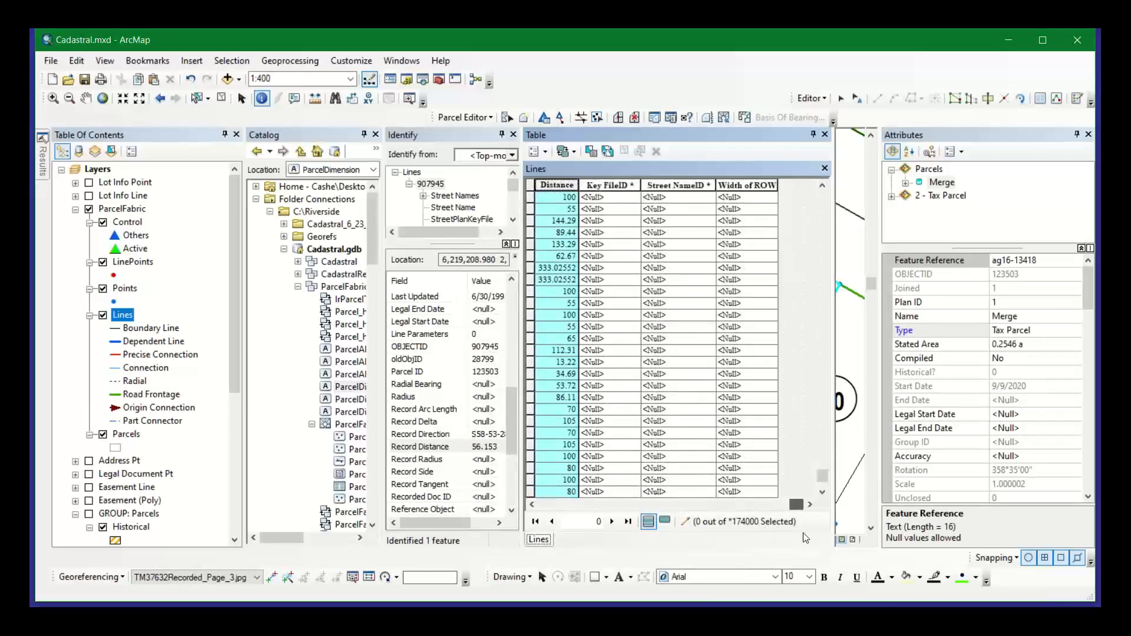
click(533, 506)
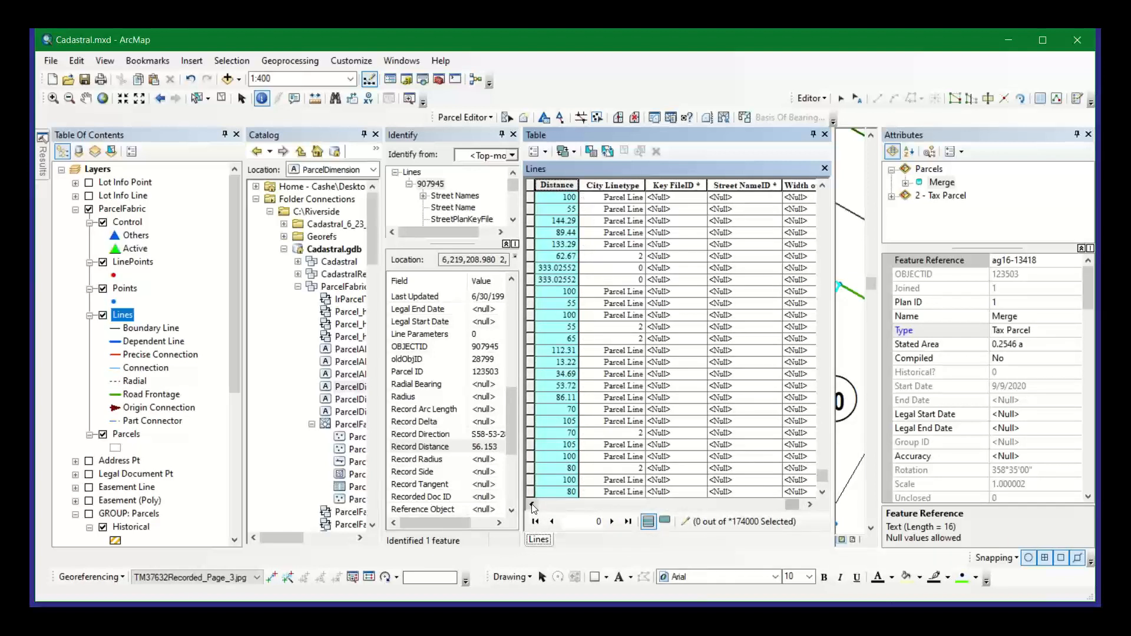
click(533, 505)
click(534, 505)
click(533, 506)
click(533, 506)
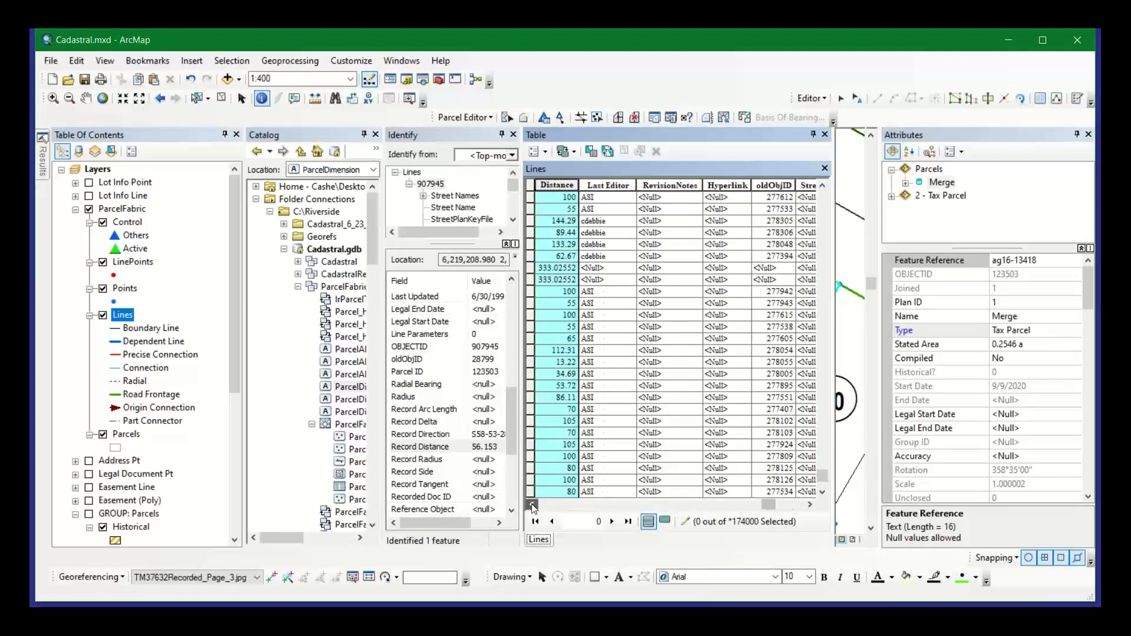
click(533, 505)
click(533, 505)
click(533, 506)
click(533, 505)
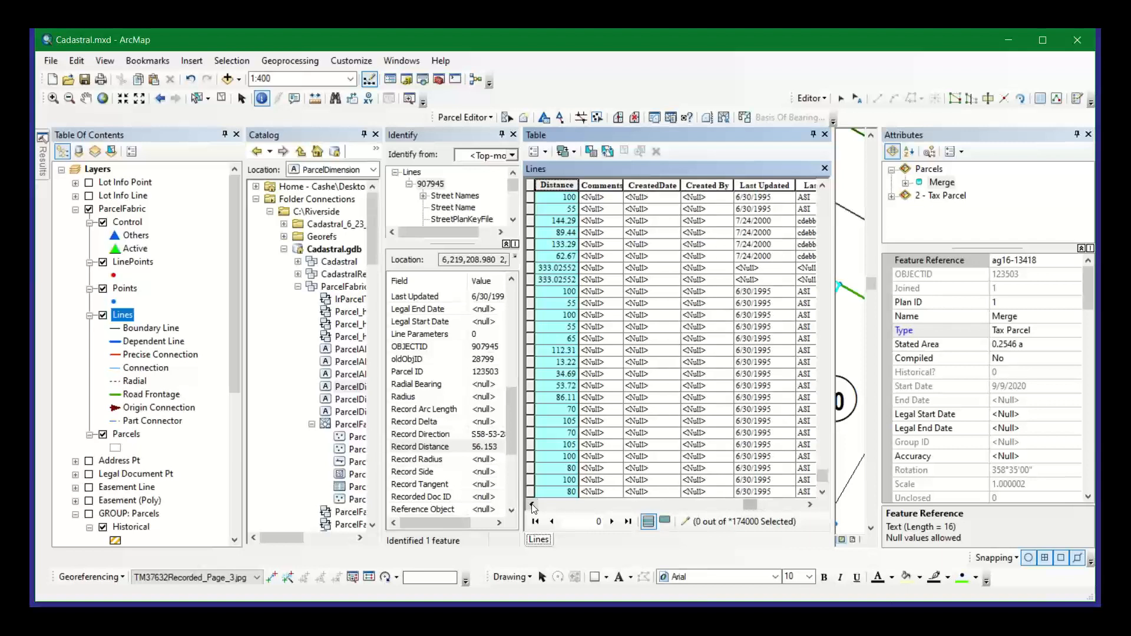
click(533, 506)
click(534, 505)
click(533, 506)
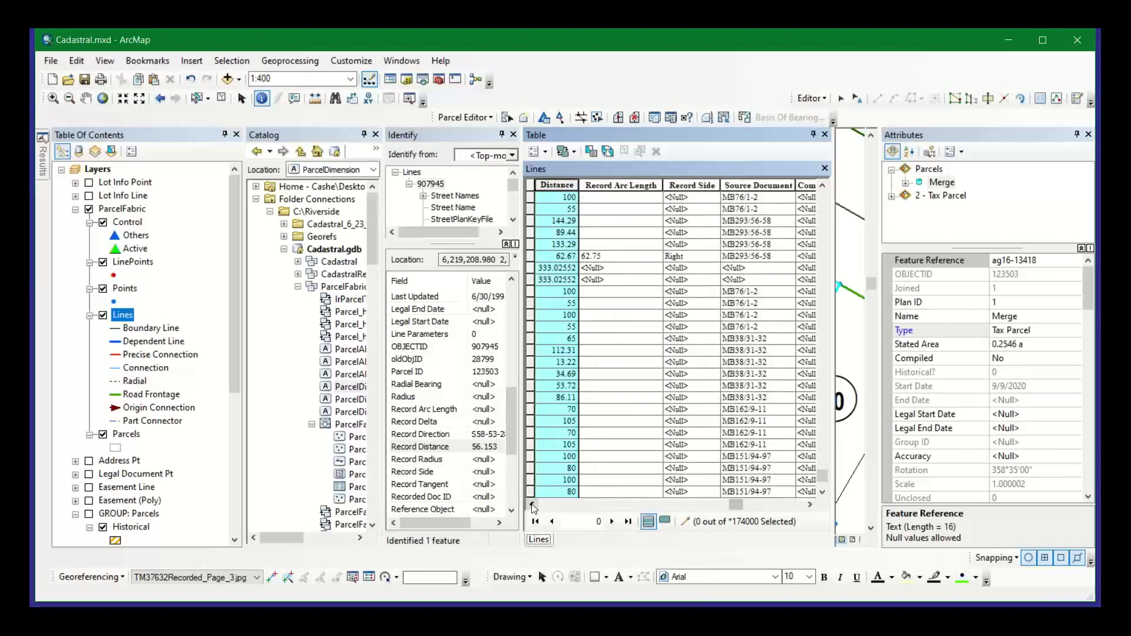
click(533, 505)
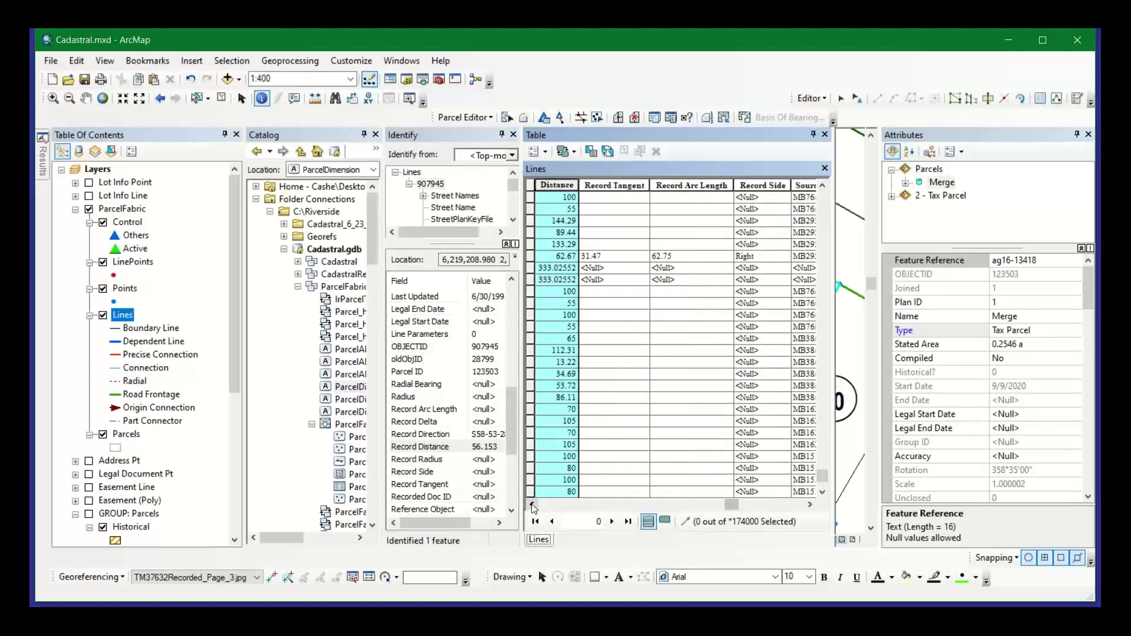
click(533, 506)
click(533, 505)
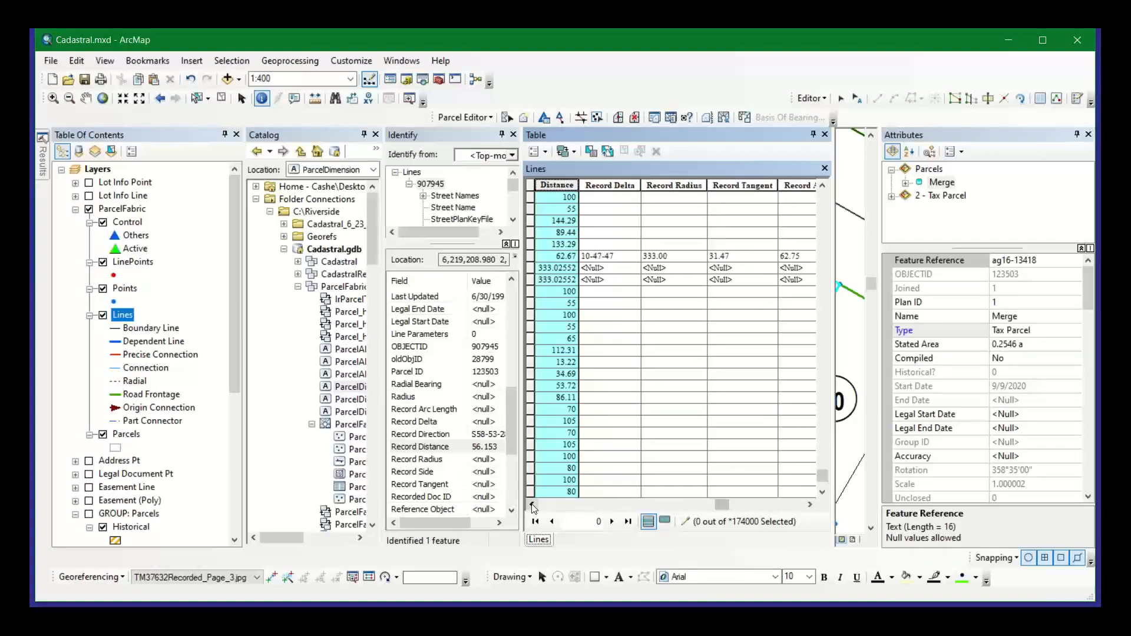
click(533, 506)
click(533, 505)
click(533, 505)
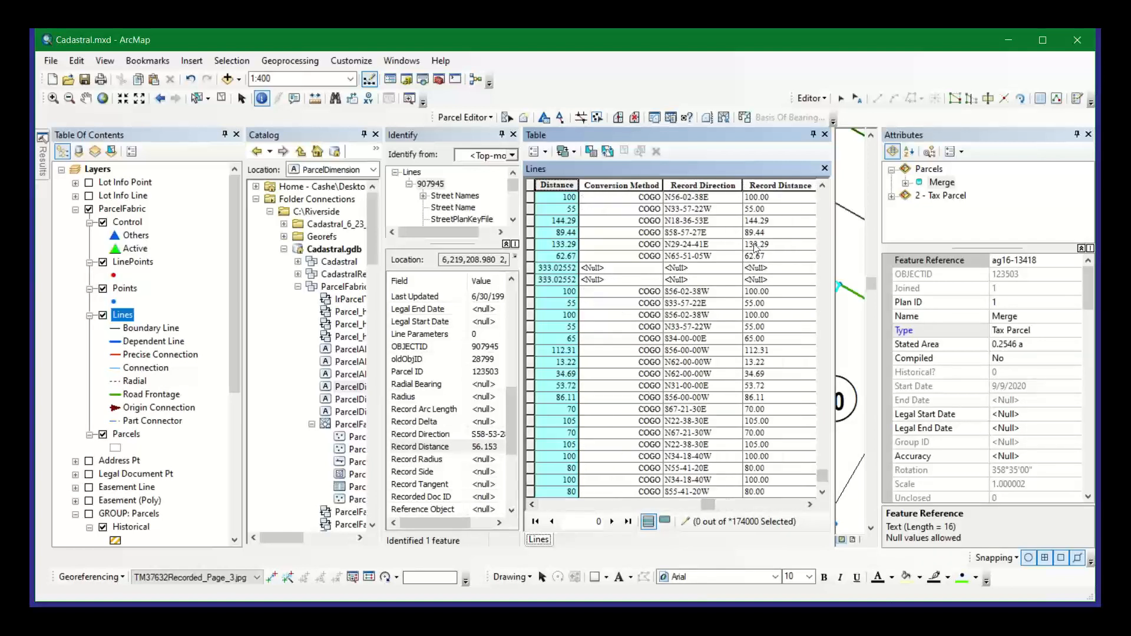
- Freeze the Record Distance column beside the Distance column for comparison
click(793, 189)
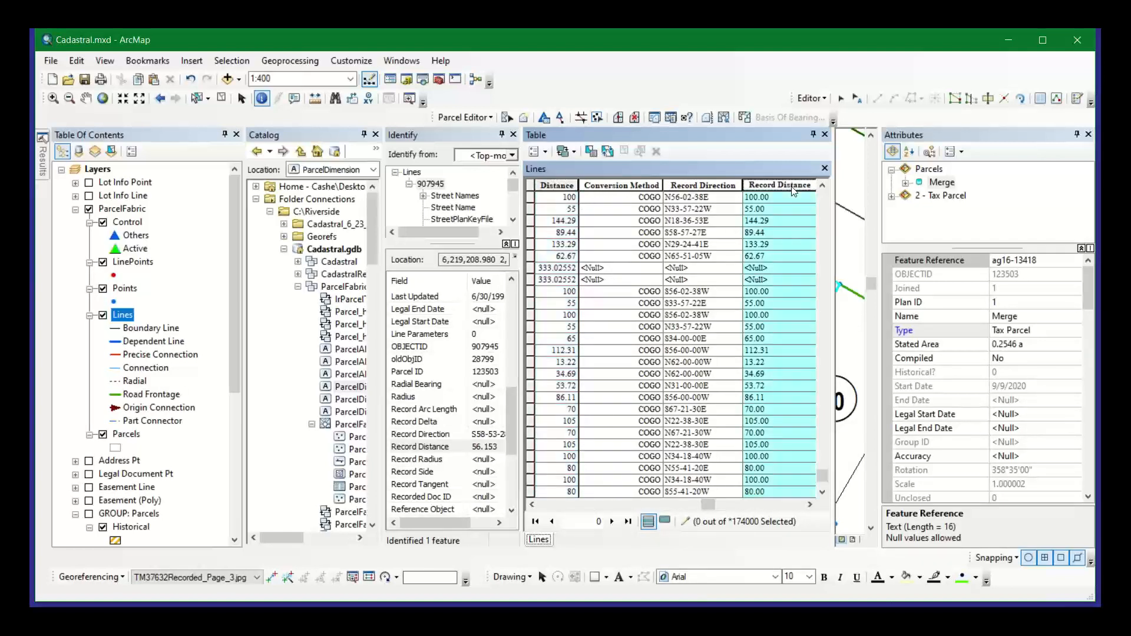
right_click(794, 190)
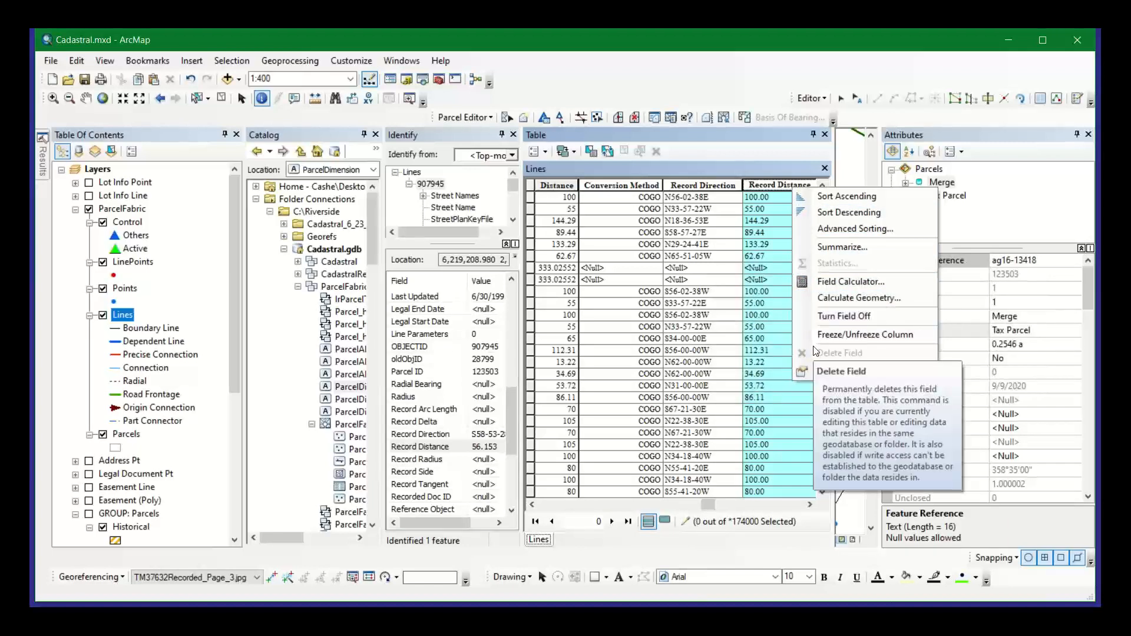
click(817, 335)
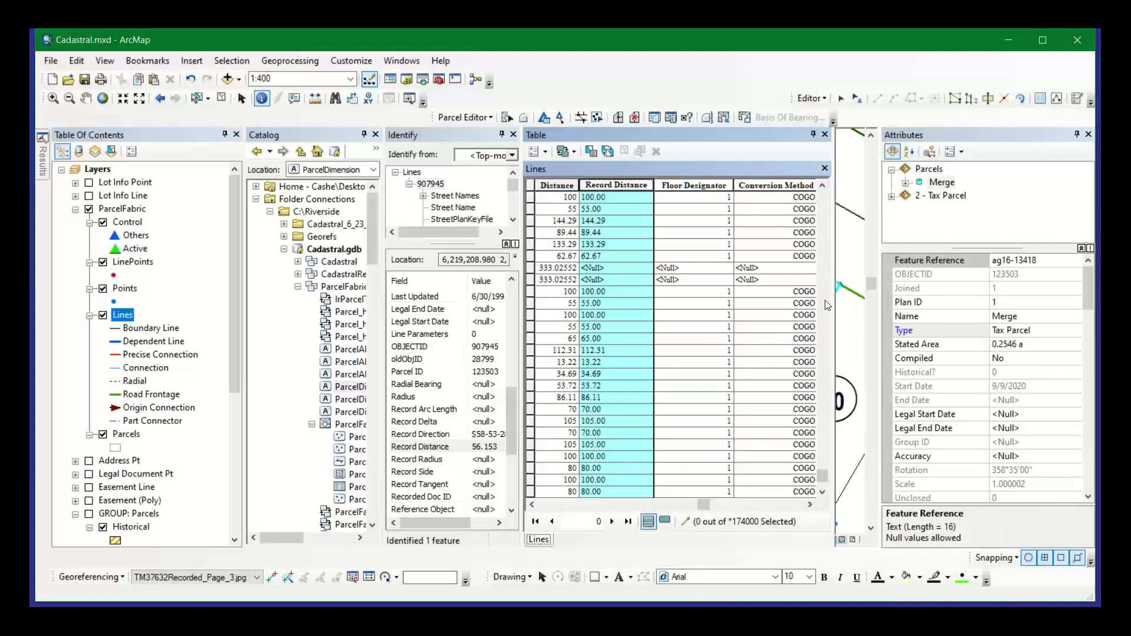
- Go further down the Lines records, select the line with a distance of 9.27, and bring the map to it
drag(823, 478, 823, 482)
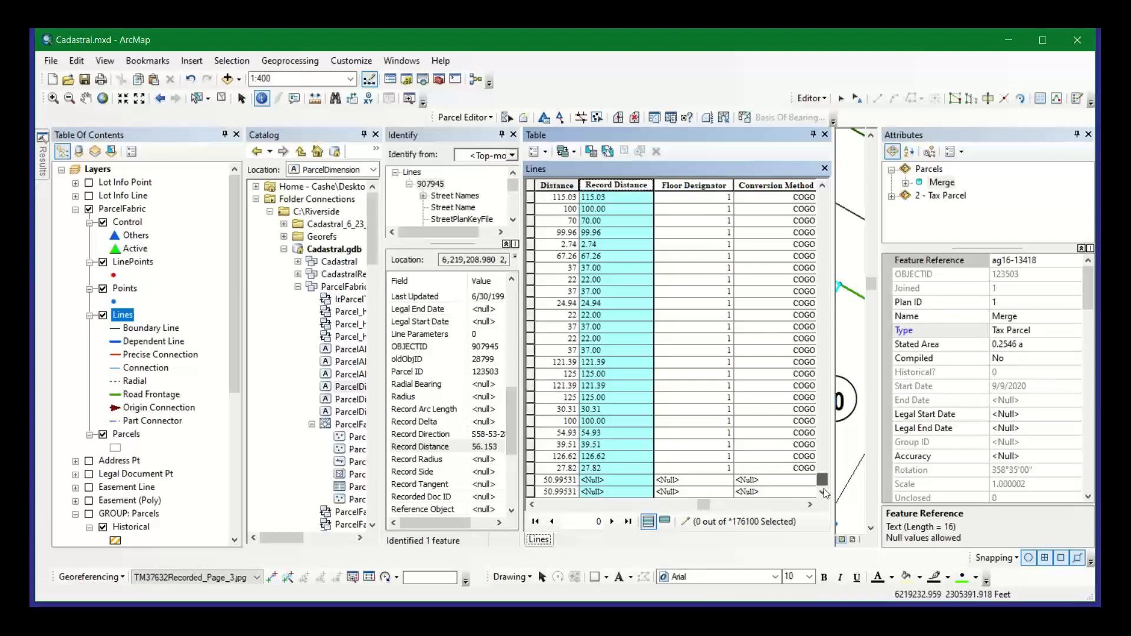
click(822, 492)
drag(822, 492, 823, 493)
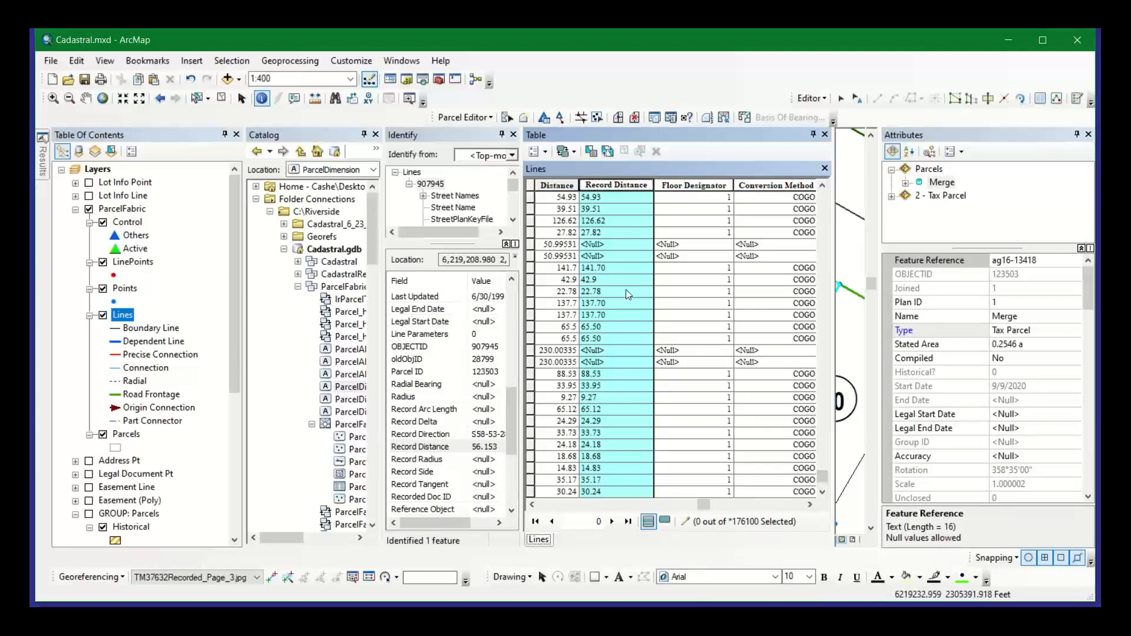
click(529, 400)
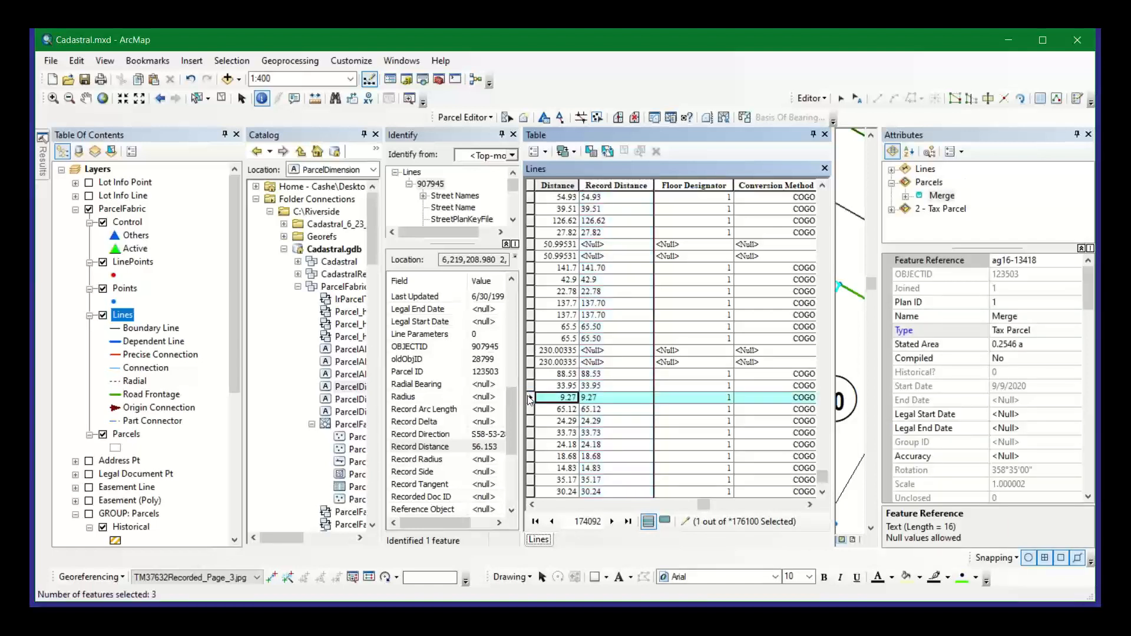
right_click(530, 400)
click(580, 186)
- Close the Catalog pane, narrow the Table Of Contents, and dock the Identify pane together with it
click(376, 135)
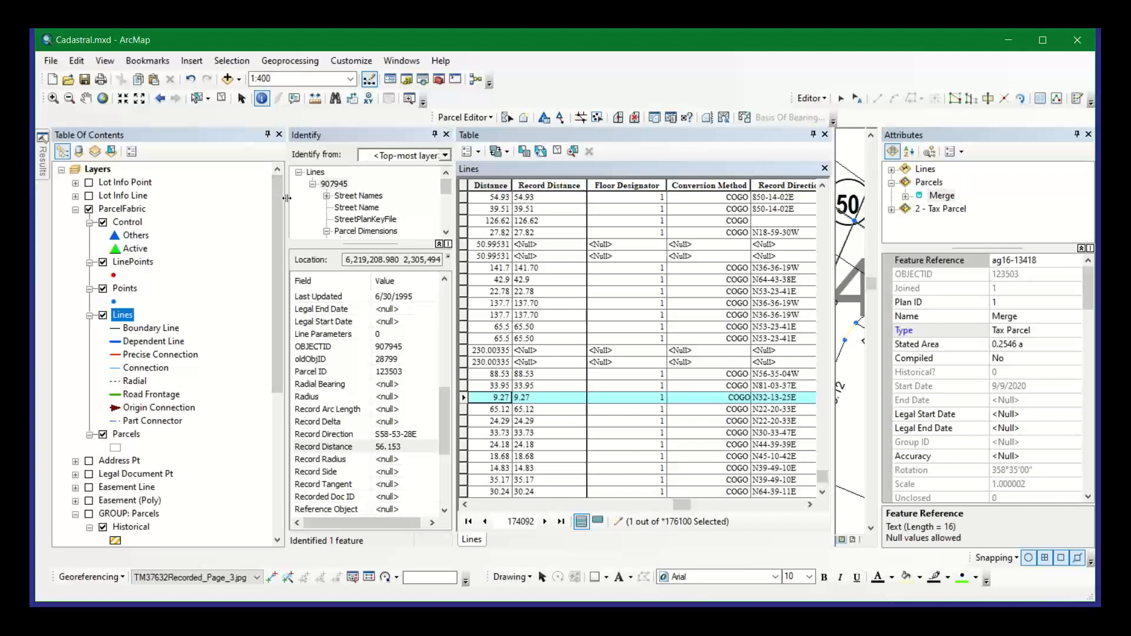
drag(252, 191, 236, 191)
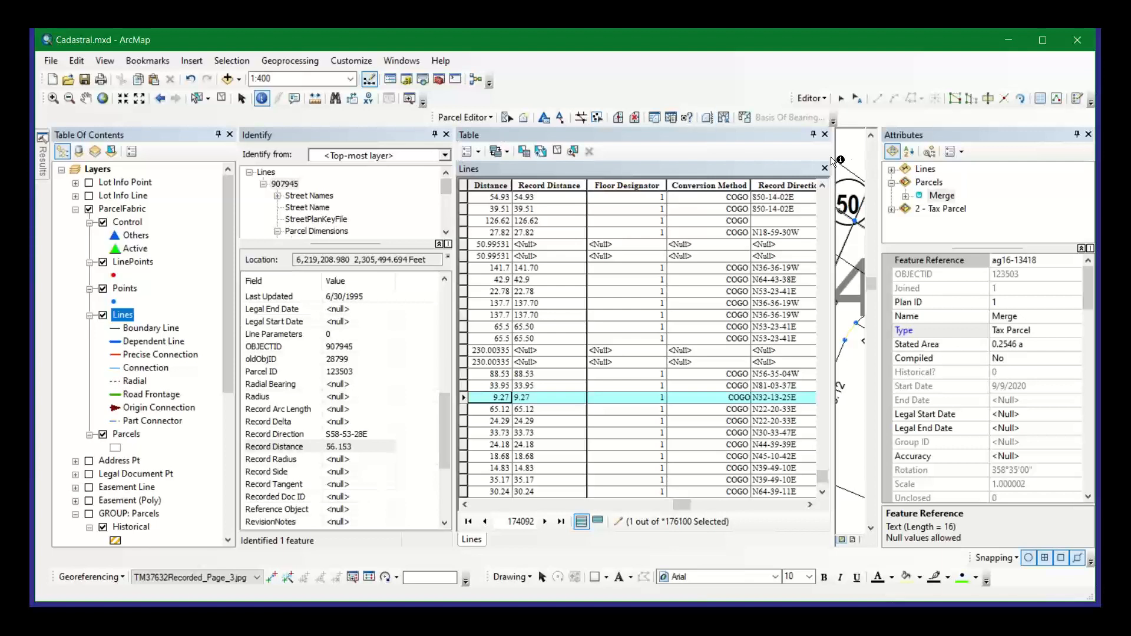
click(1091, 134)
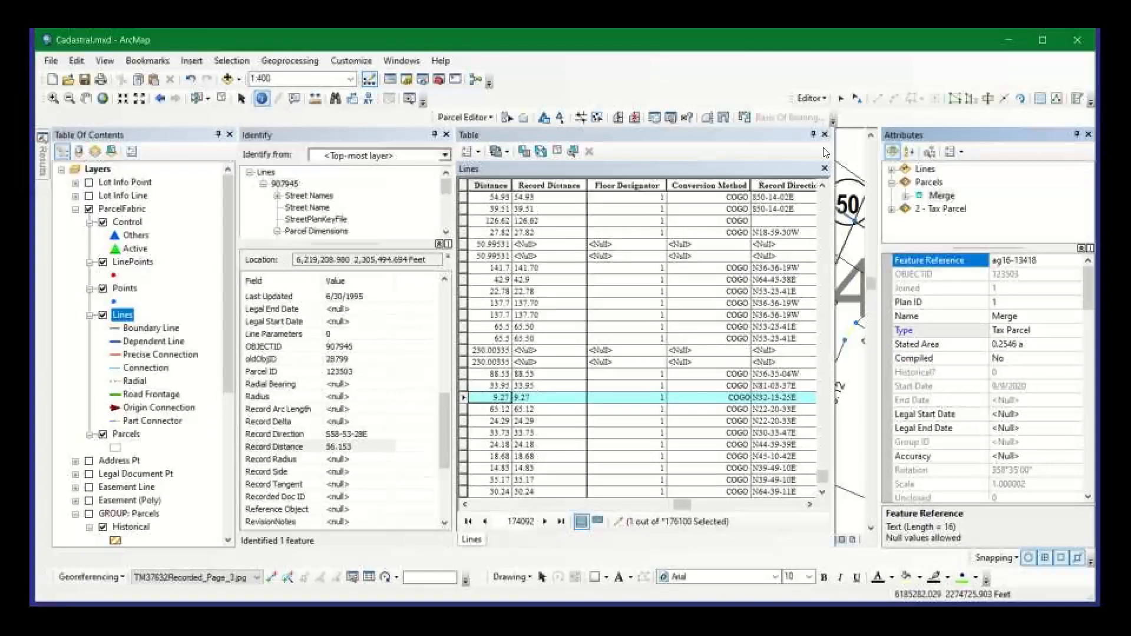
drag(379, 133, 158, 138)
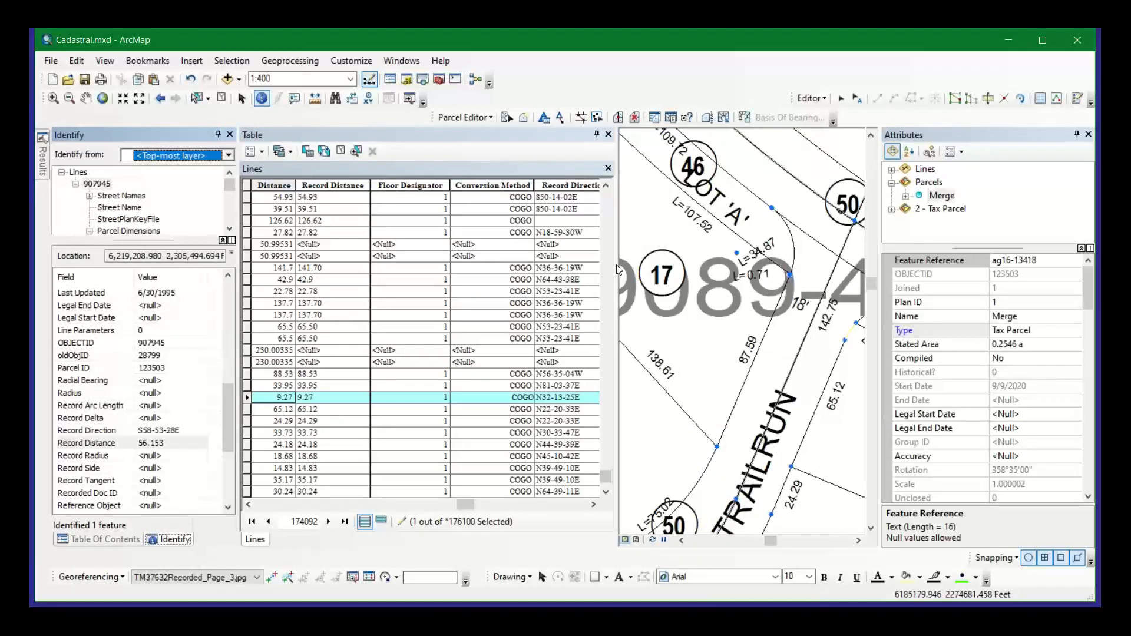
- Enlarge the map area beside the Lines table and pan to the line record with distance 24.29
click(616, 265)
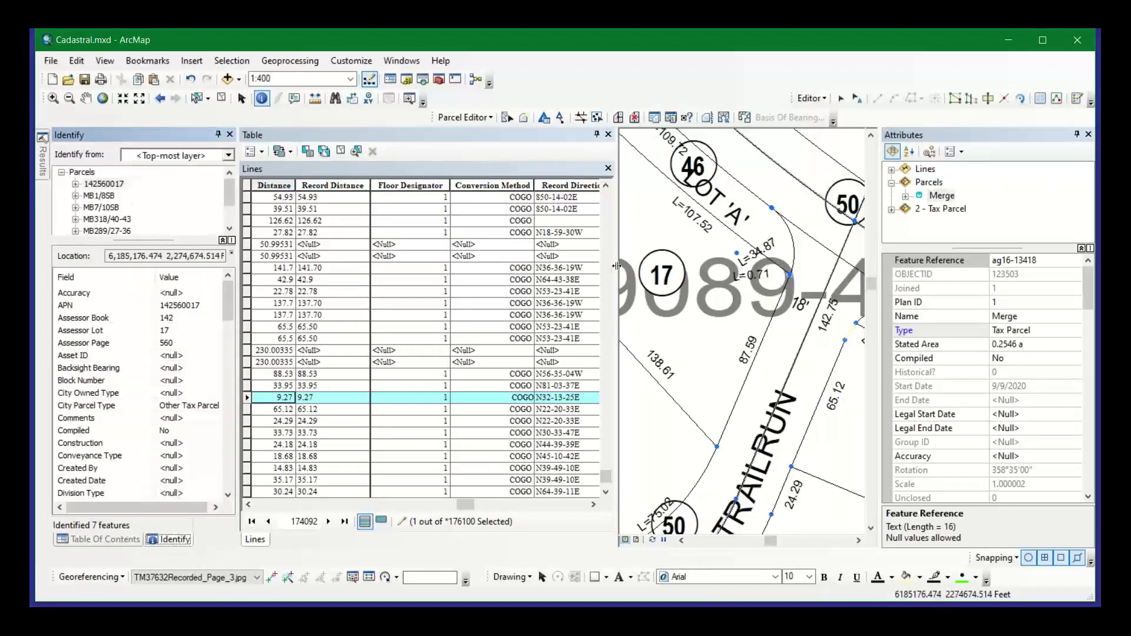
drag(617, 266, 449, 253)
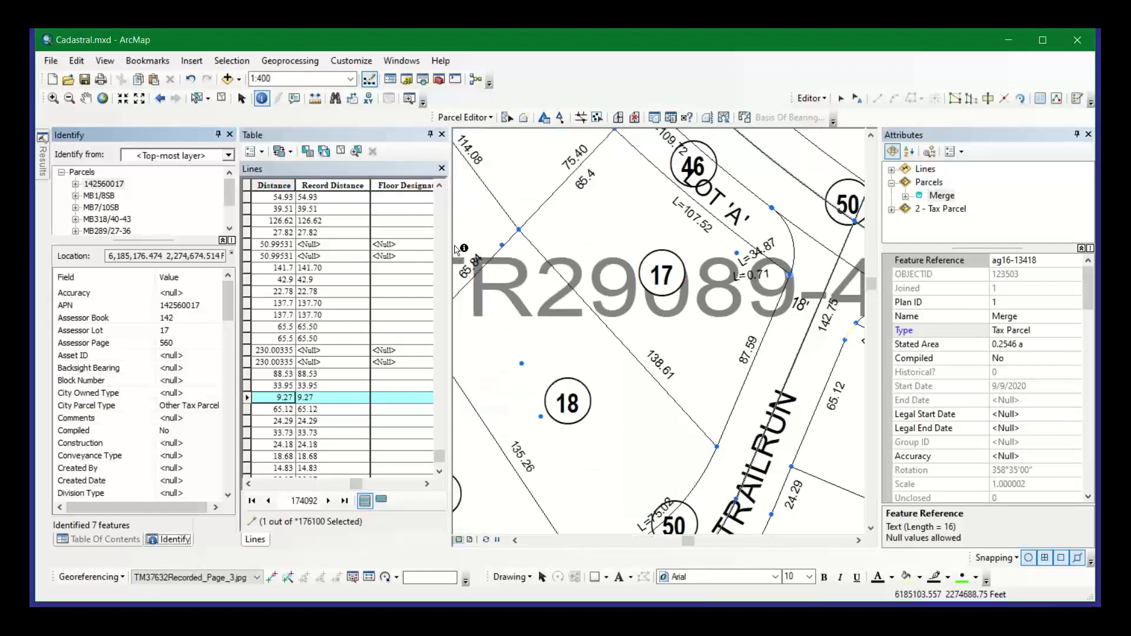
scroll(594, 357, up, 2)
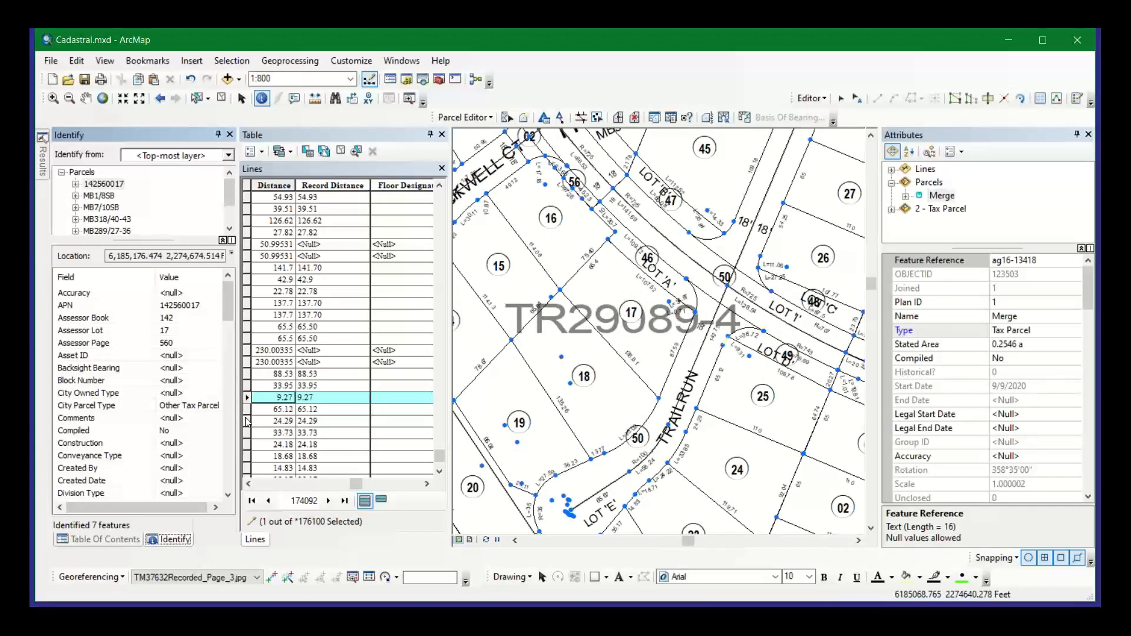
right_click(247, 421)
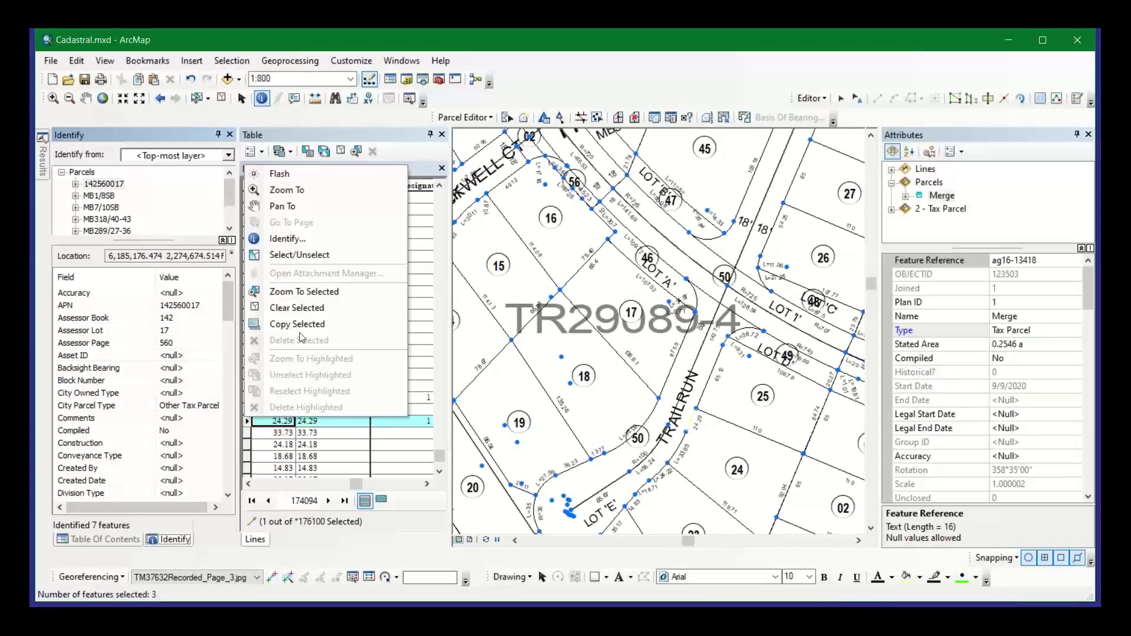
click(313, 207)
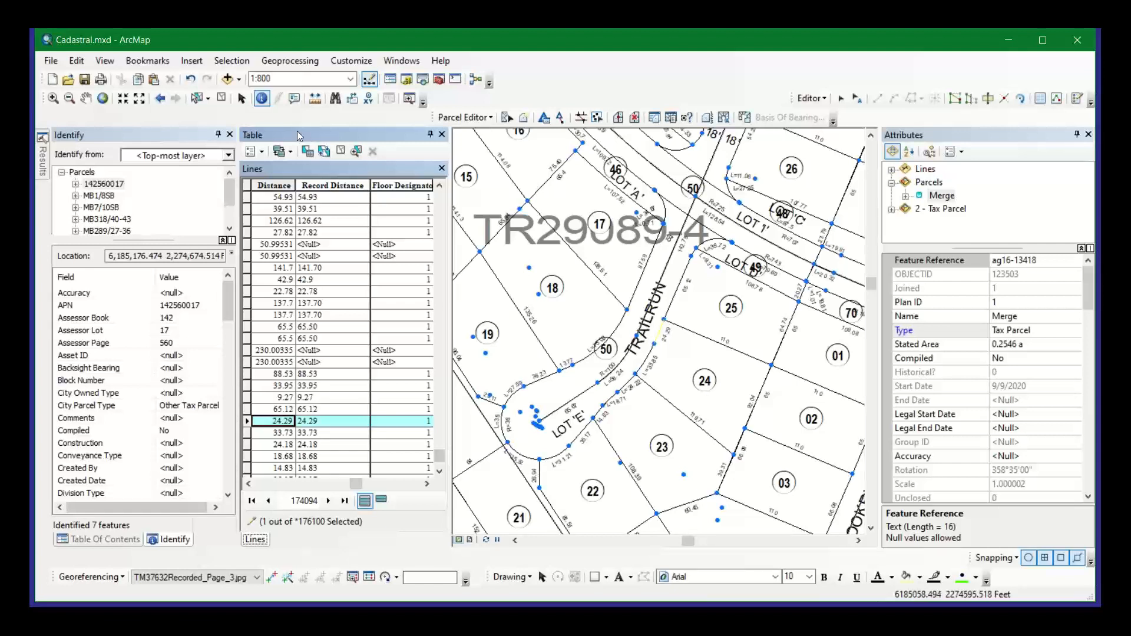
- Identify the 24.29 line beside parcel 24 on Trailrun and examine its Record Distance and Shape_Length attributes
click(294, 98)
click(659, 331)
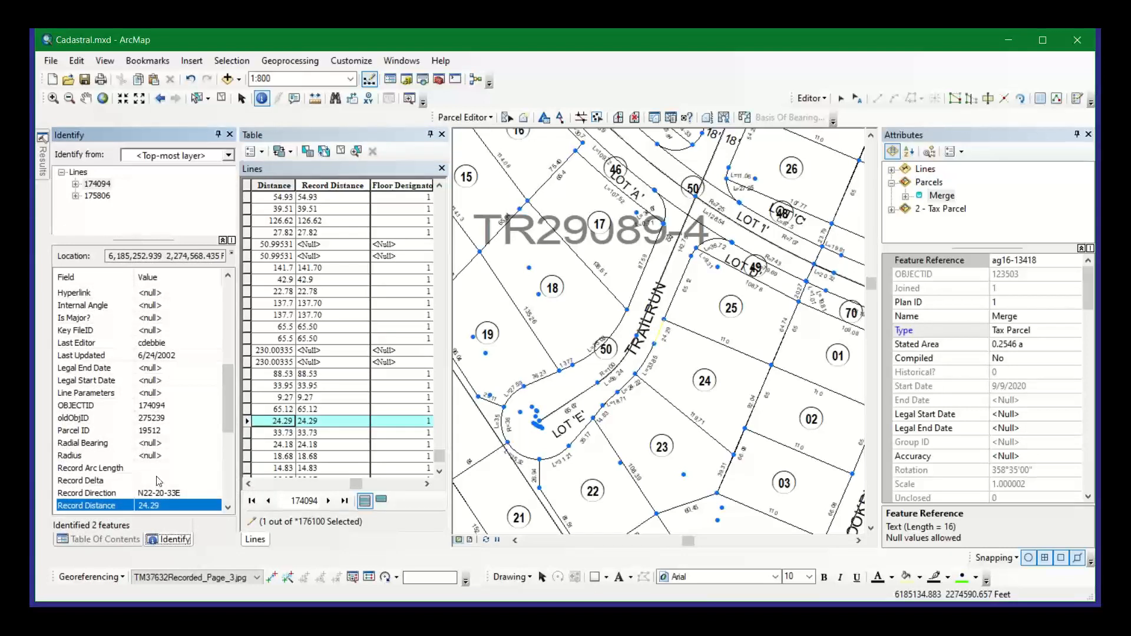
scroll(158, 481, down, 6)
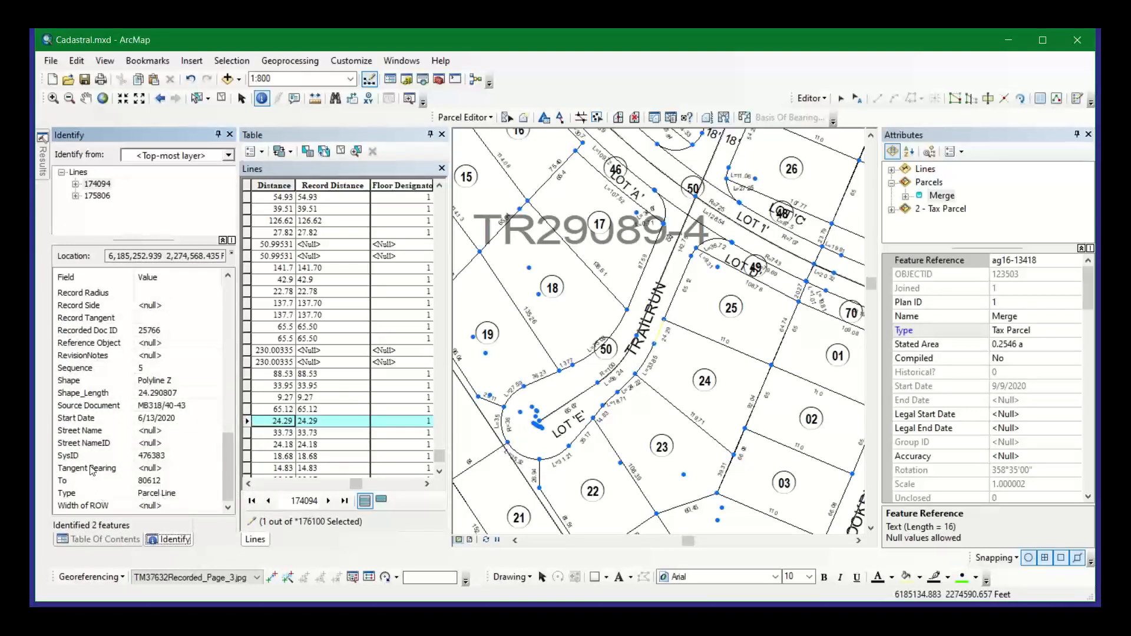
click(90, 395)
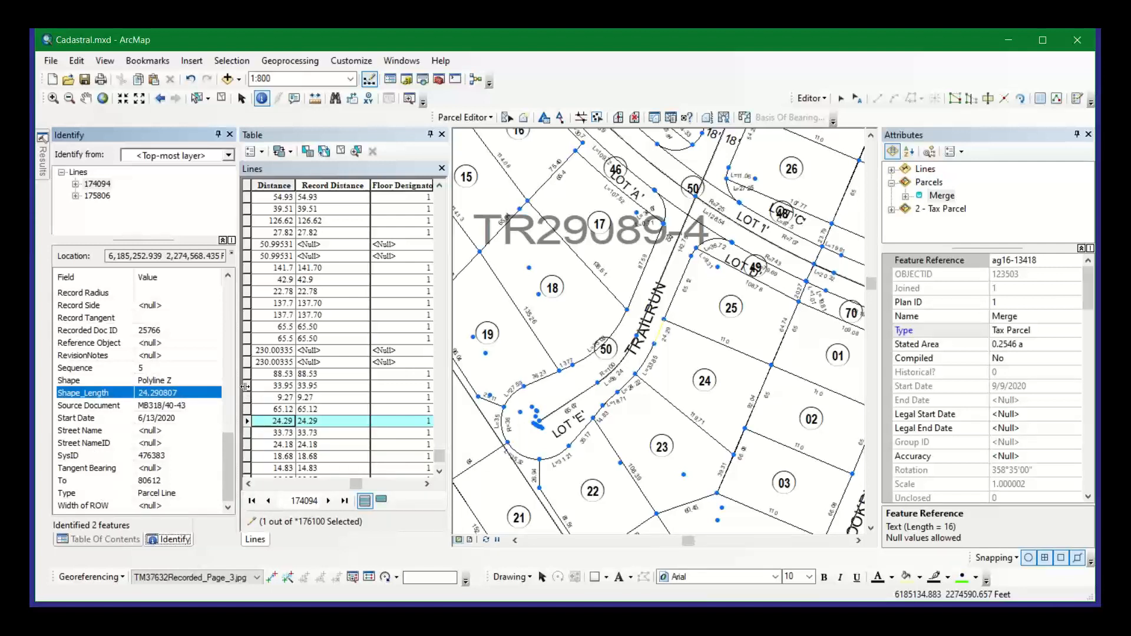
- Find a Lines record with a null Record Distance, distance 366.99070, and pan the map to its location
click(440, 471)
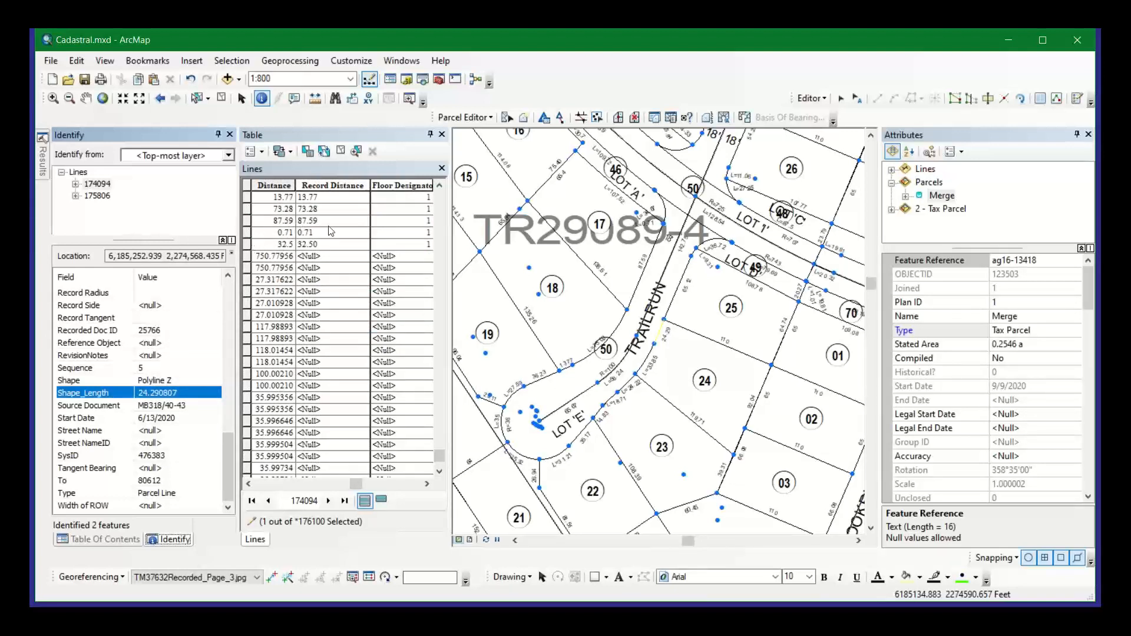
click(442, 467)
click(442, 465)
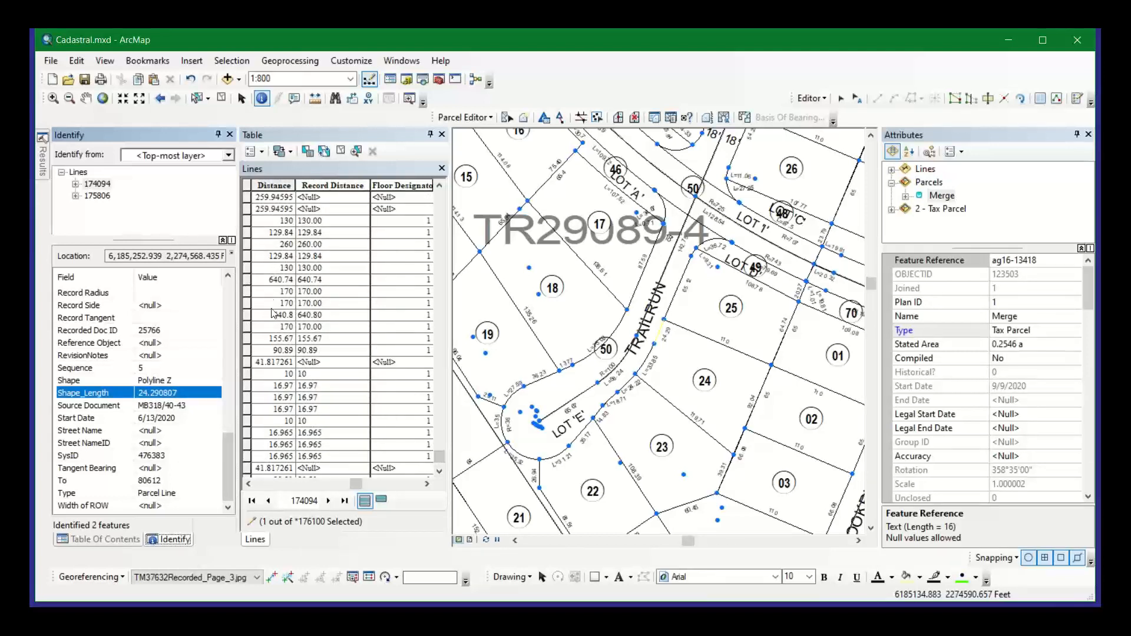
scroll(271, 328, up, 6)
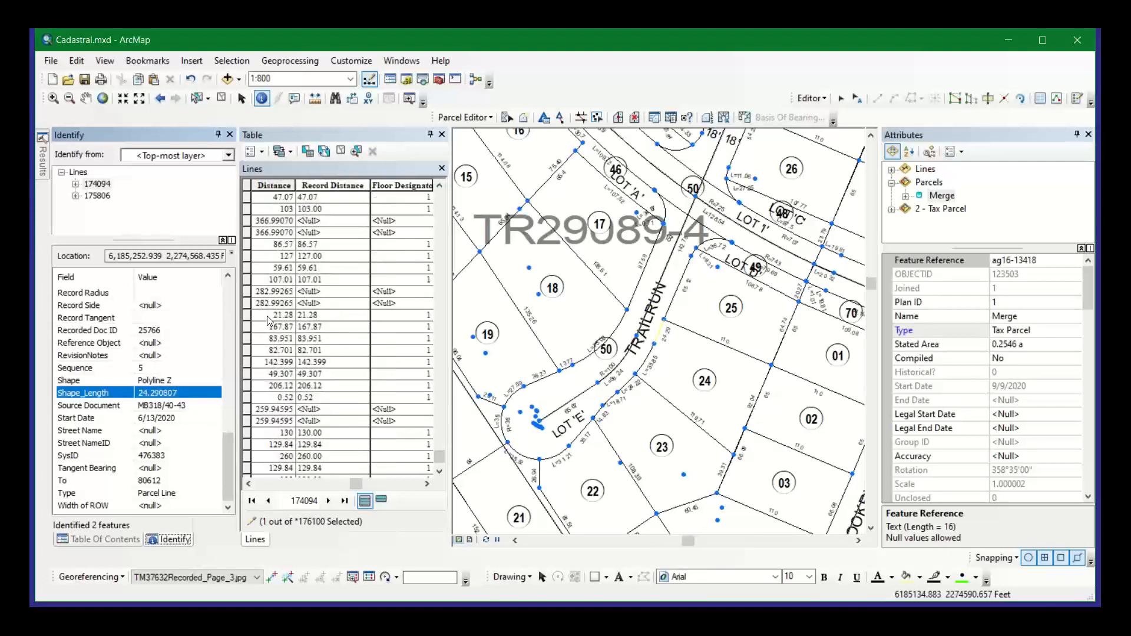
click(248, 221)
right_click(248, 226)
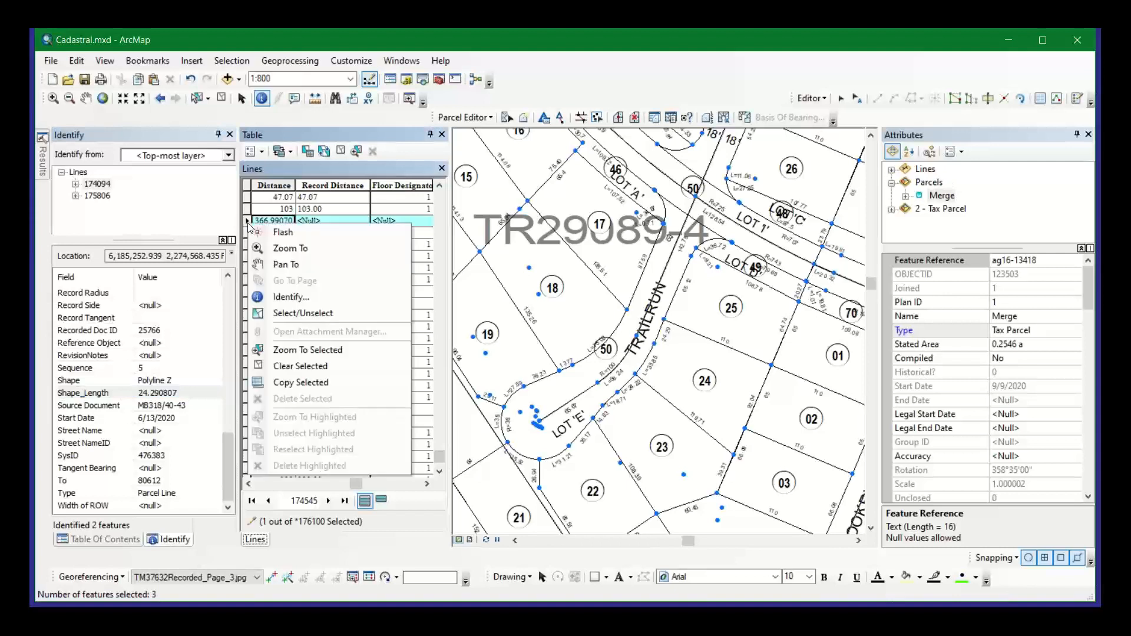
click(286, 261)
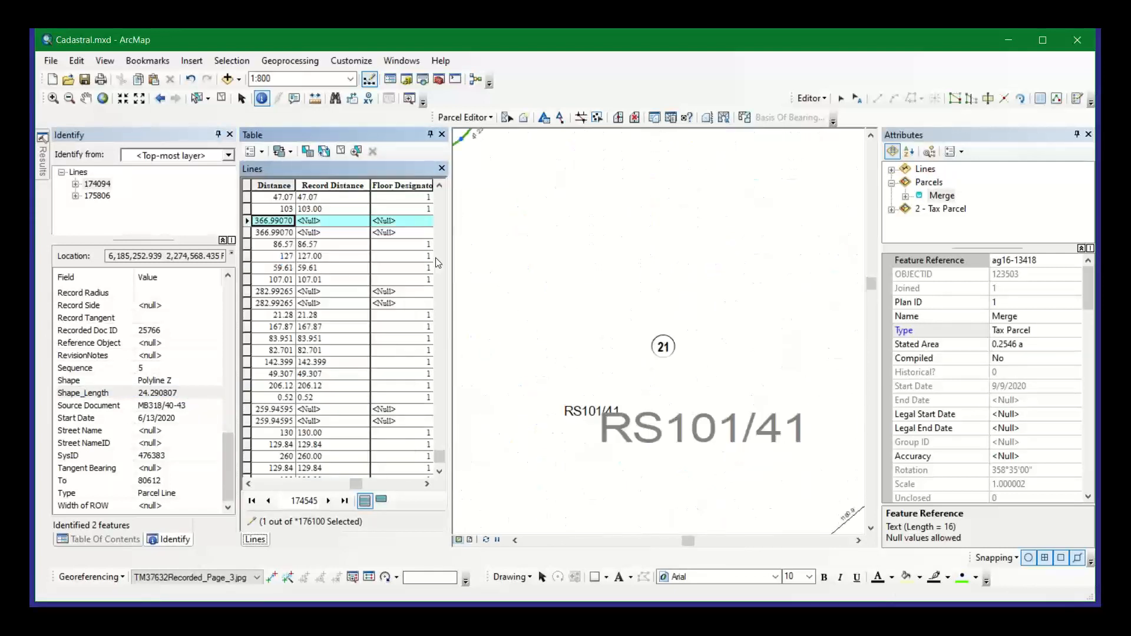
scroll(595, 282, up, 4)
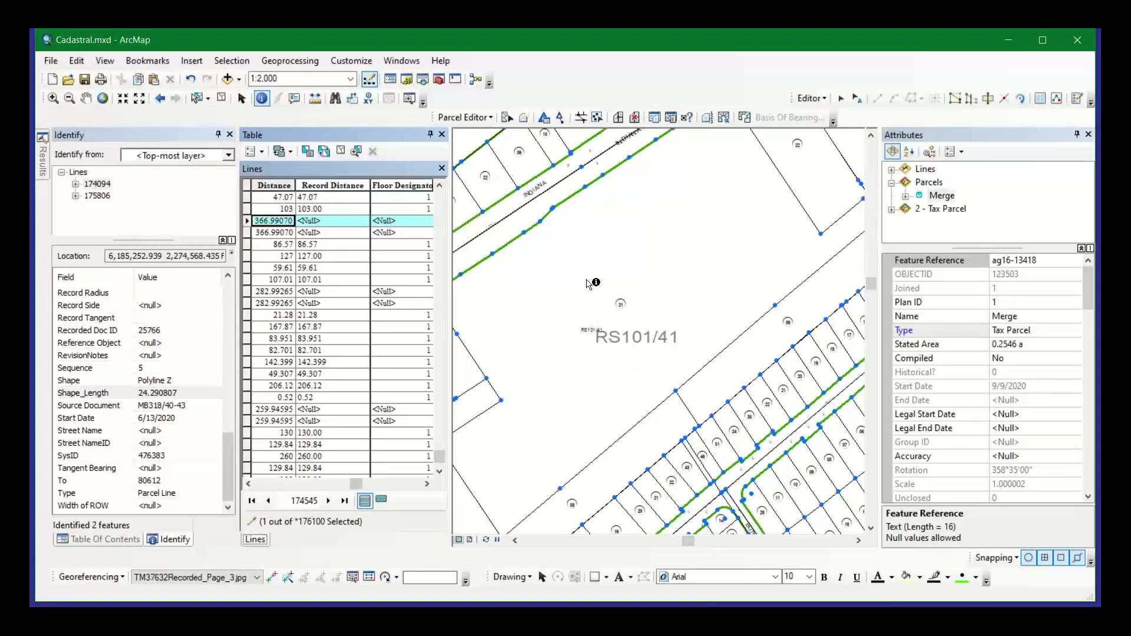
scroll(589, 284, up, 1)
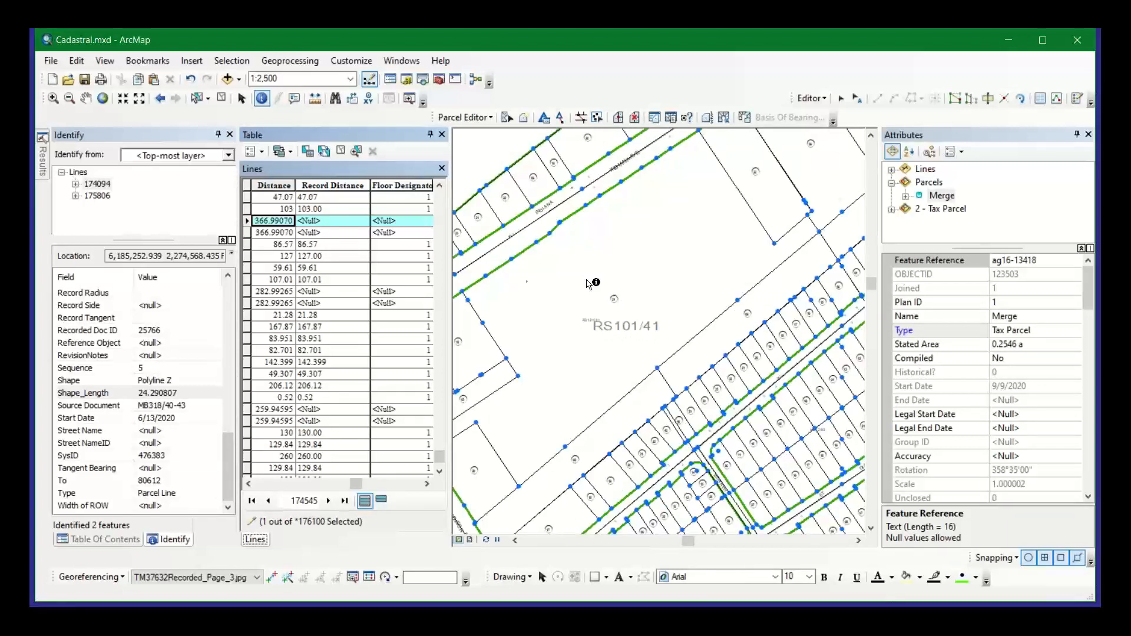
- Highlight the Distance column, return the map to the earlier extent around parcels 11 and 12, and narrow the Record Distance column
click(278, 184)
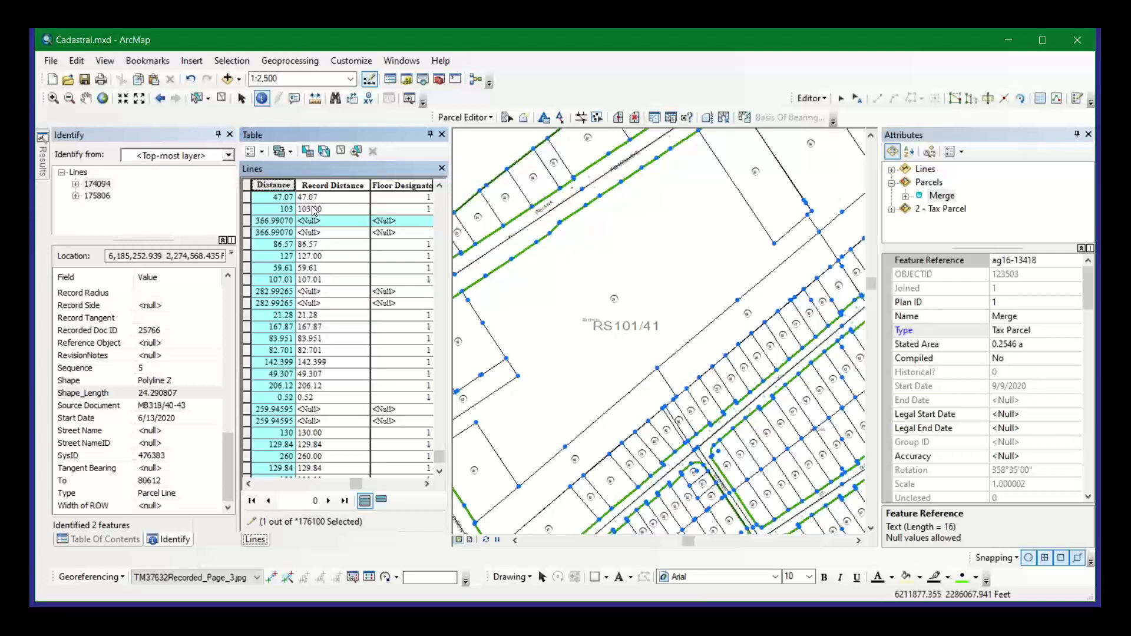
click(159, 99)
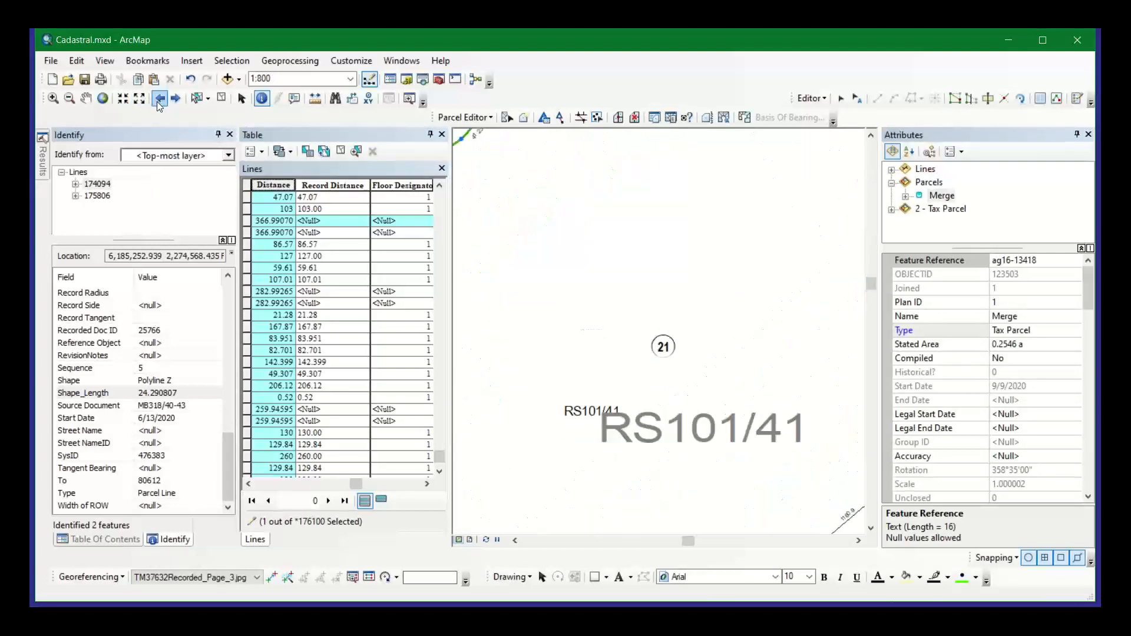
click(158, 100)
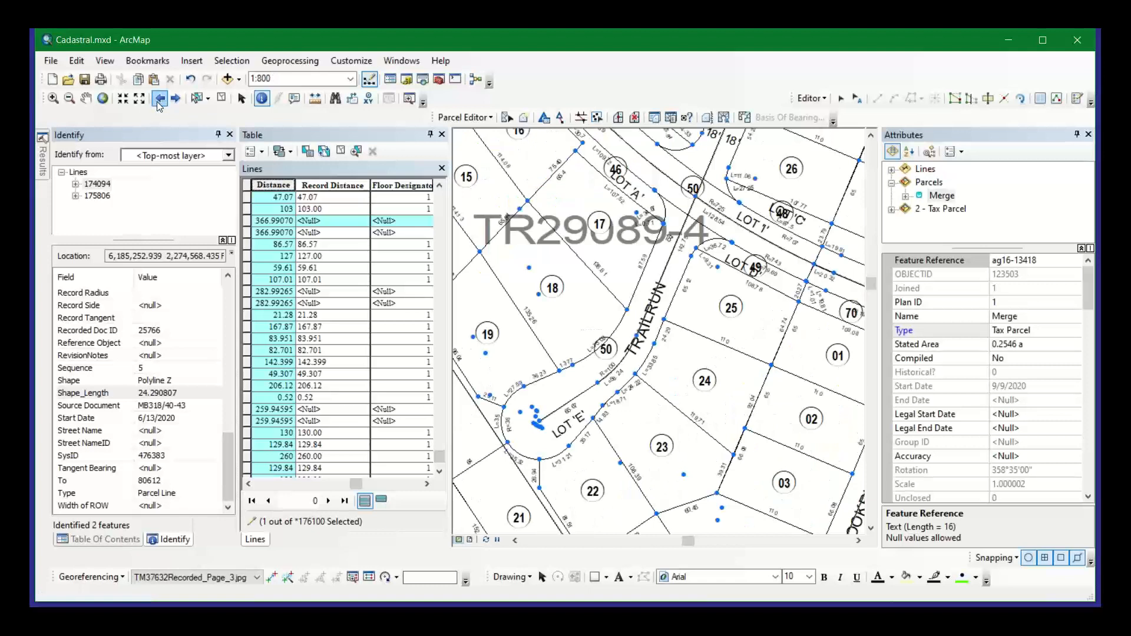
click(159, 99)
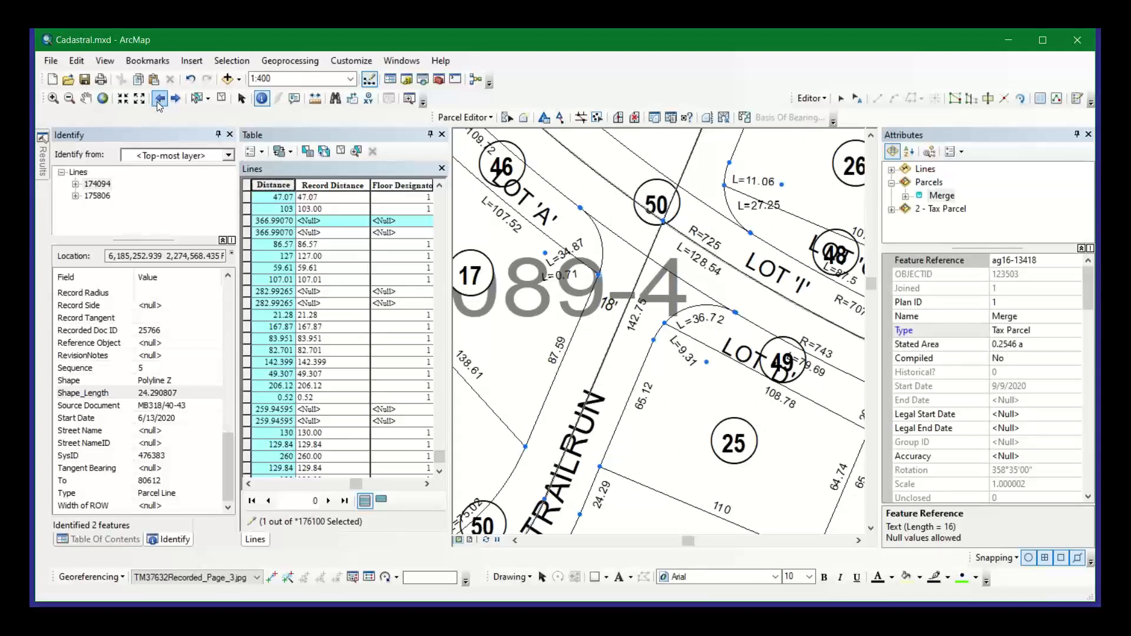
click(159, 99)
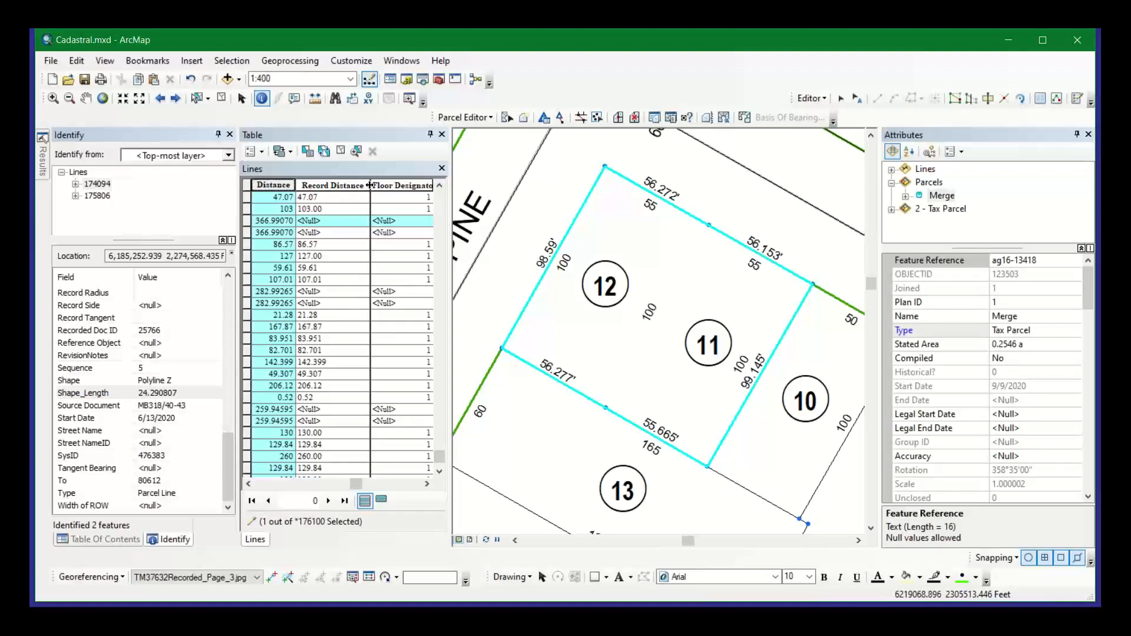
drag(370, 185, 341, 185)
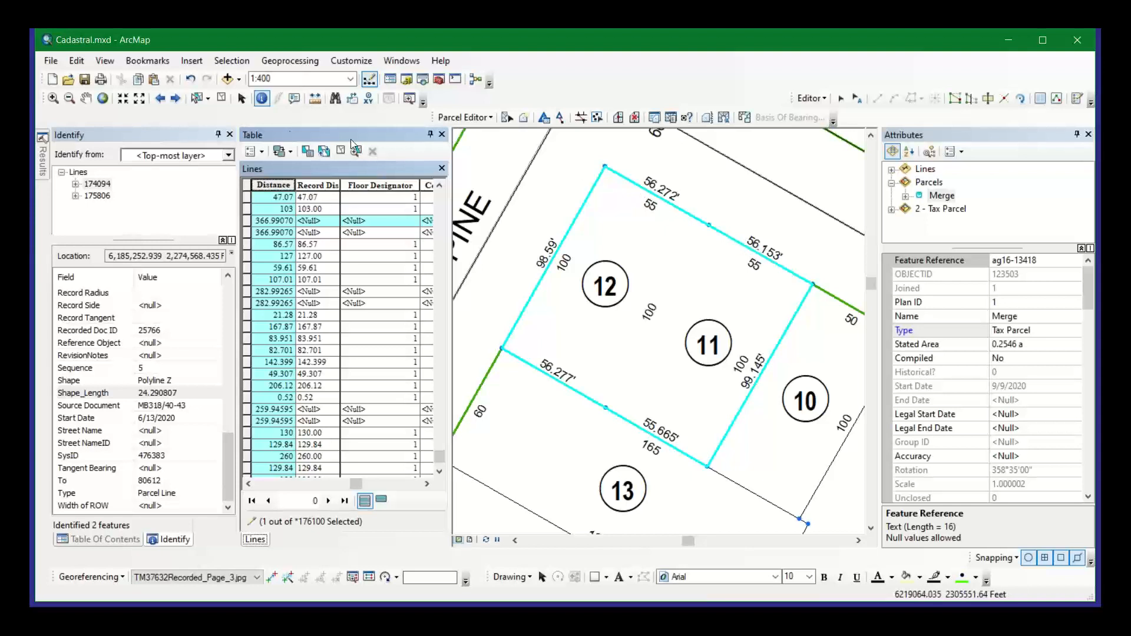
- Clear the selection and select only the 56.272' and 56.153' lines above parcels 12 and 11, removing the parcels from the selection
click(220, 99)
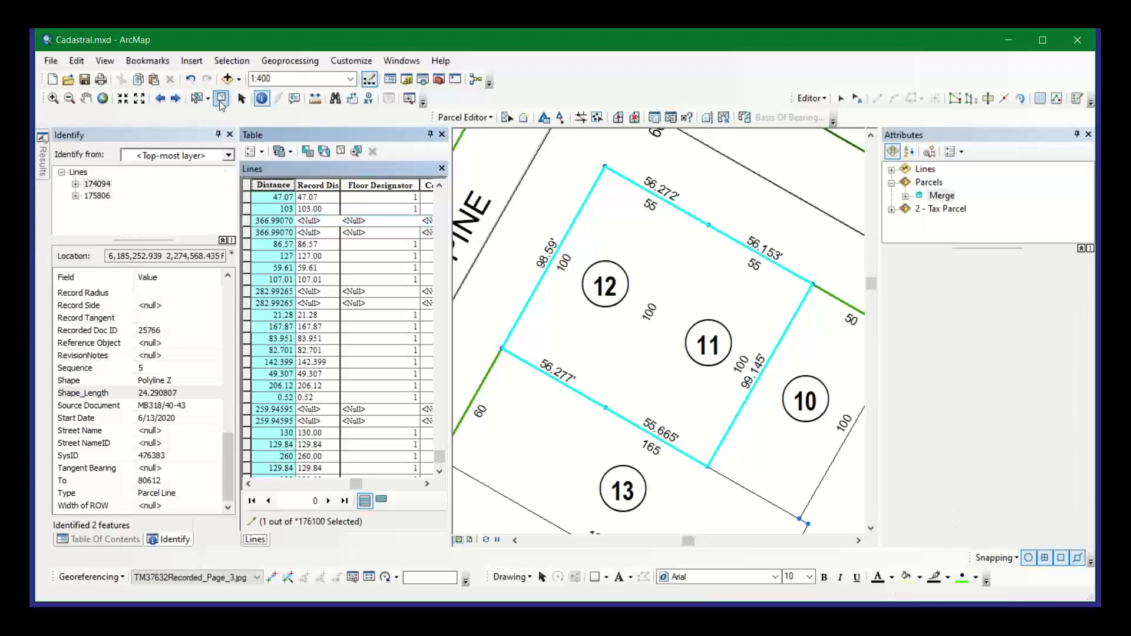
click(197, 100)
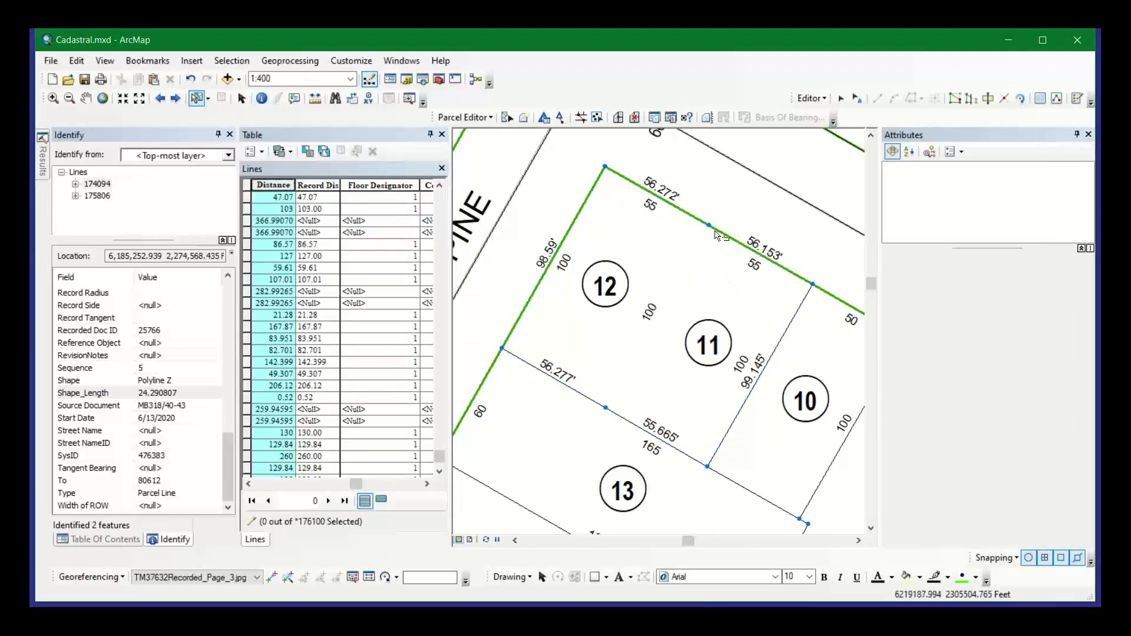
drag(699, 216, 733, 242)
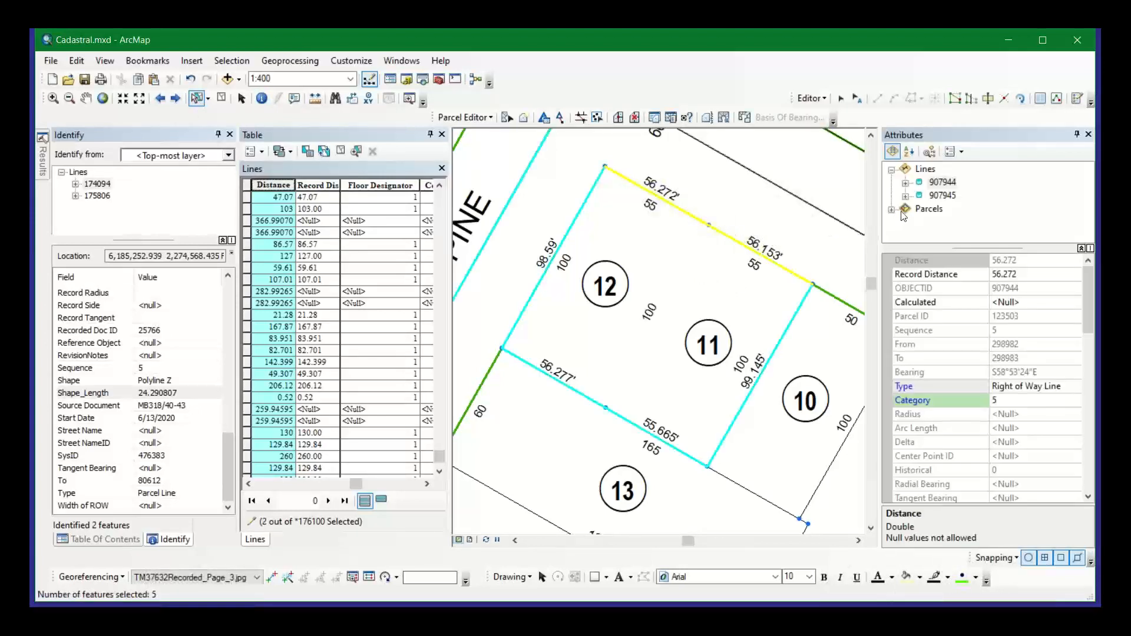
click(929, 212)
right_click(929, 213)
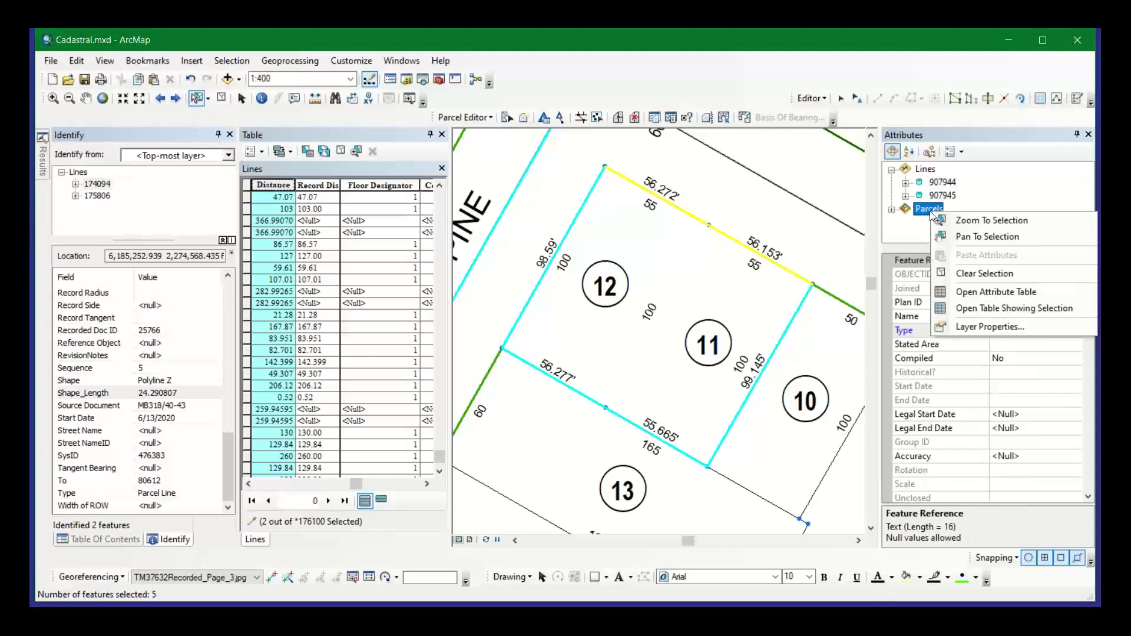
click(967, 273)
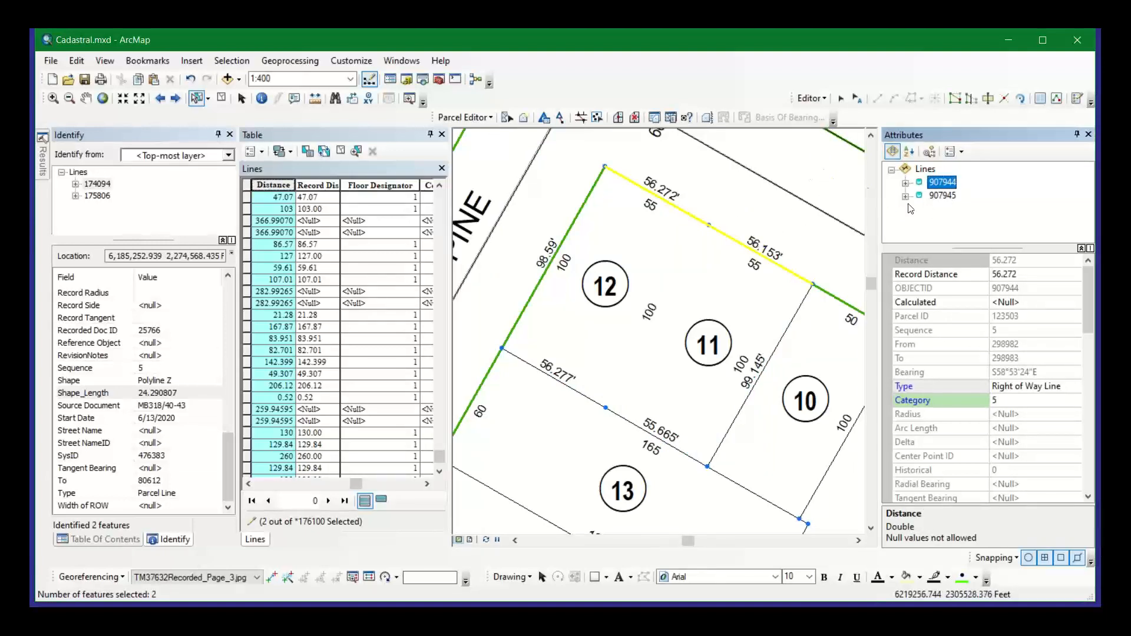
- Highlight both lines, 907944 and 907945, and examine which Parcel Editor and Editor commands are available for them
ctrl+click(942, 195)
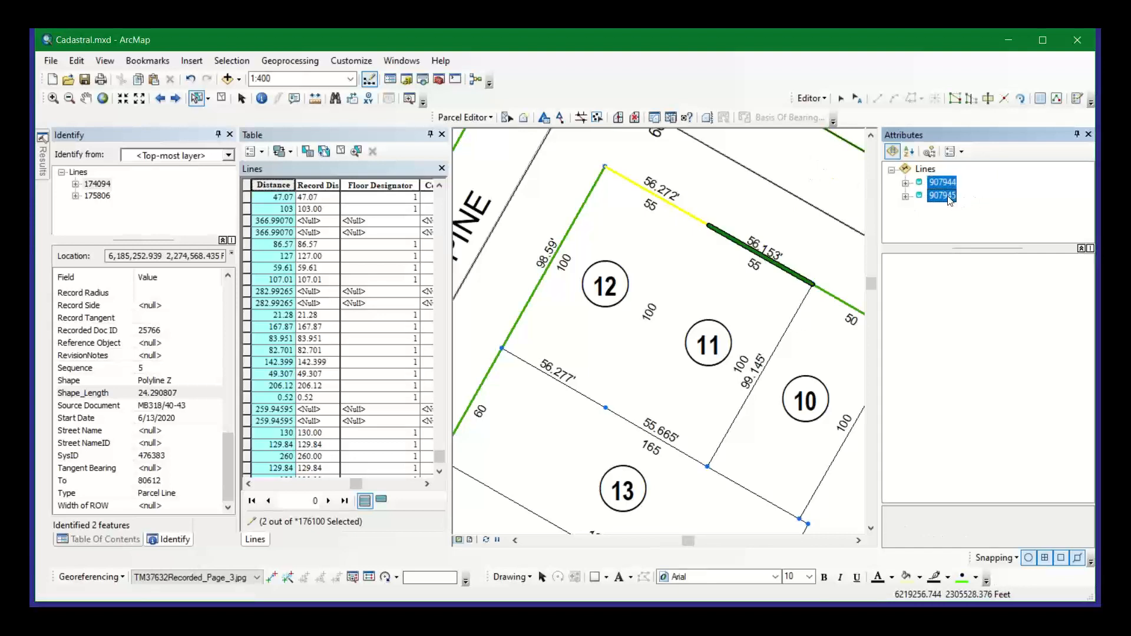
right_click(949, 200)
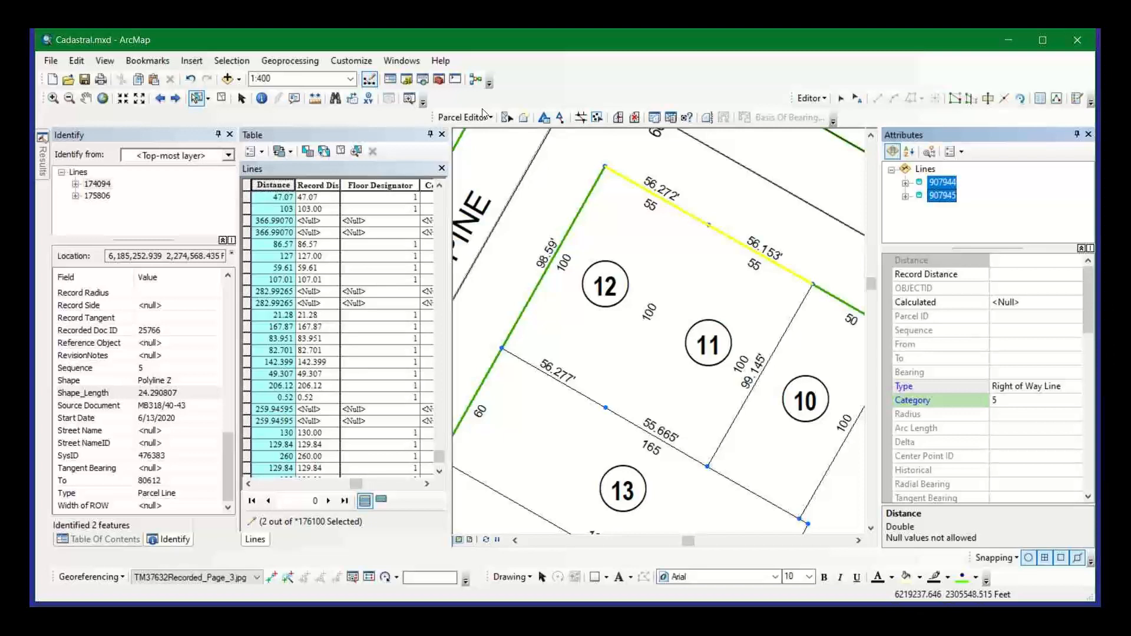
click(503, 117)
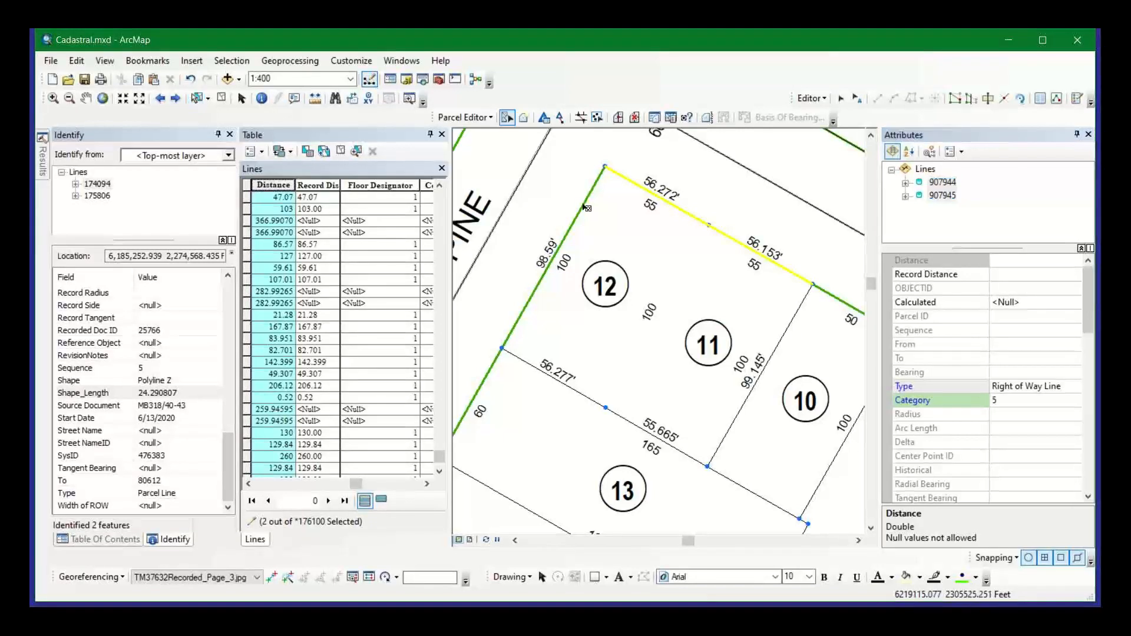
right_click(632, 184)
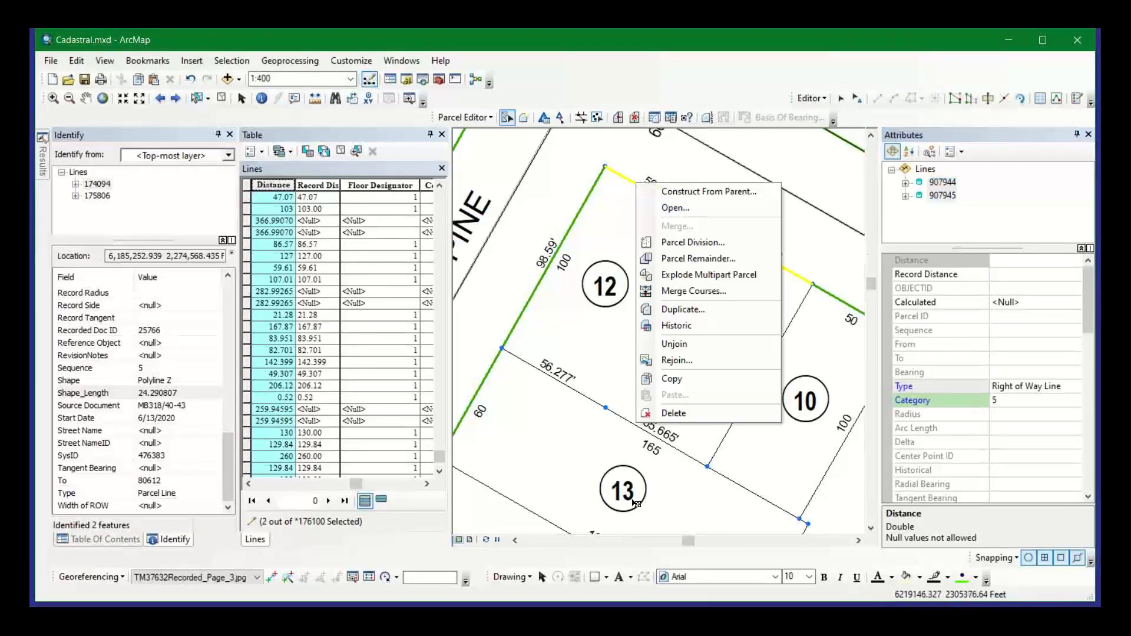
click(724, 85)
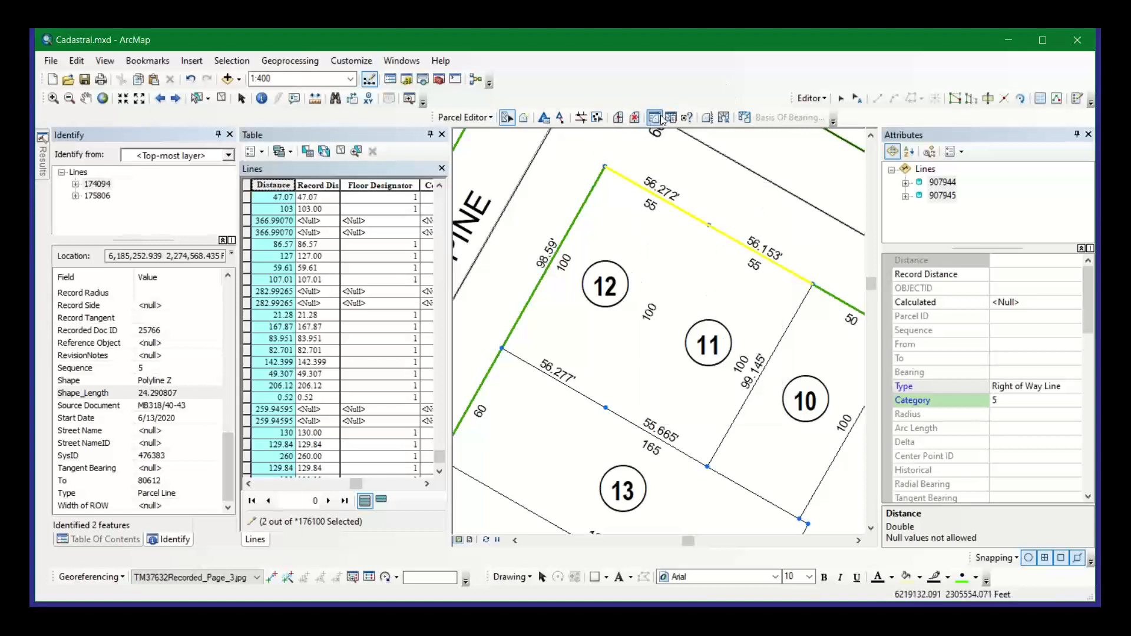
click(487, 116)
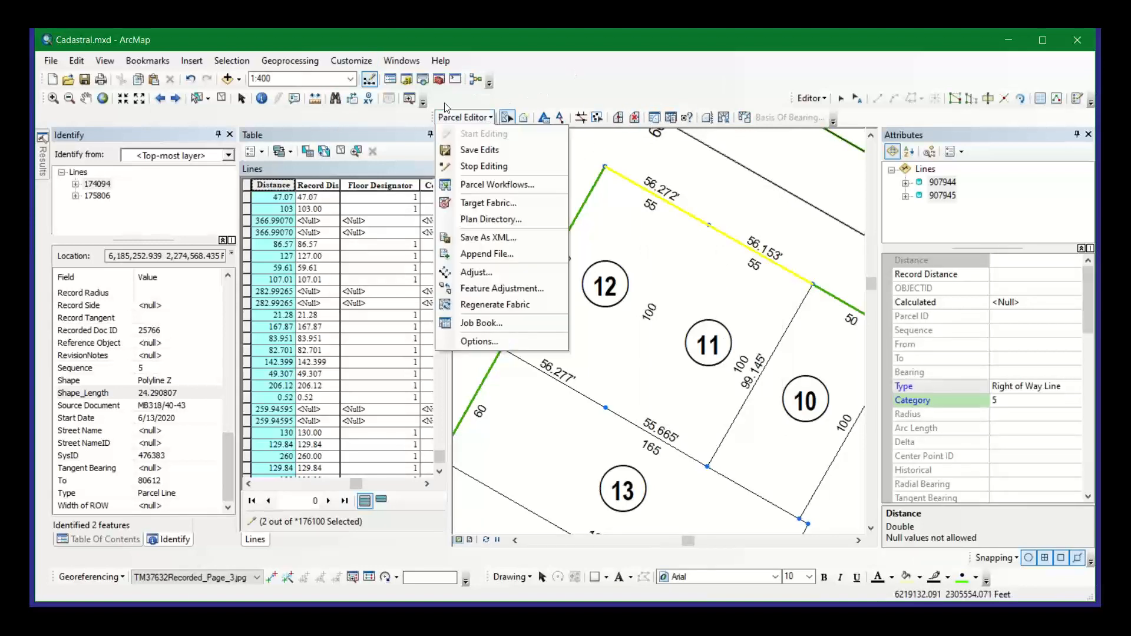
click(464, 119)
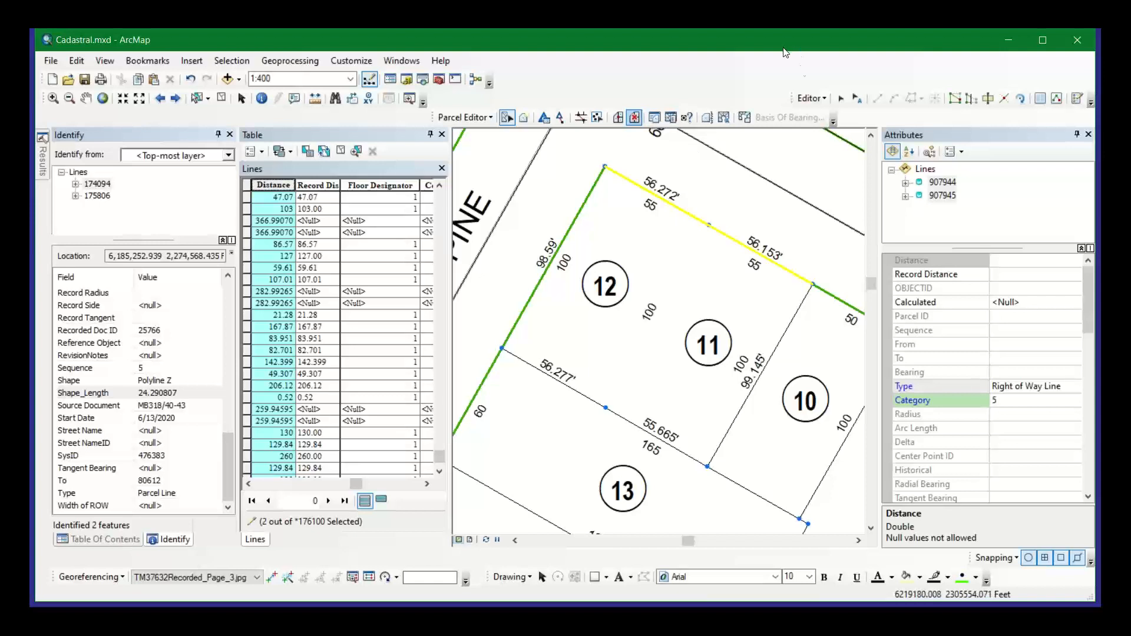
click(811, 98)
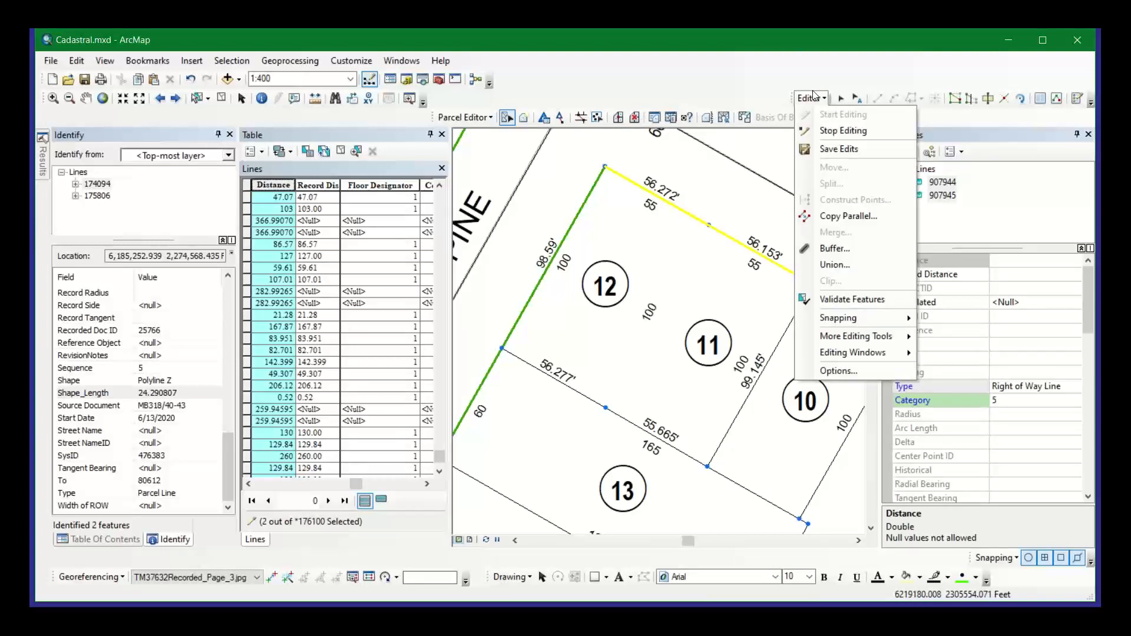
click(780, 79)
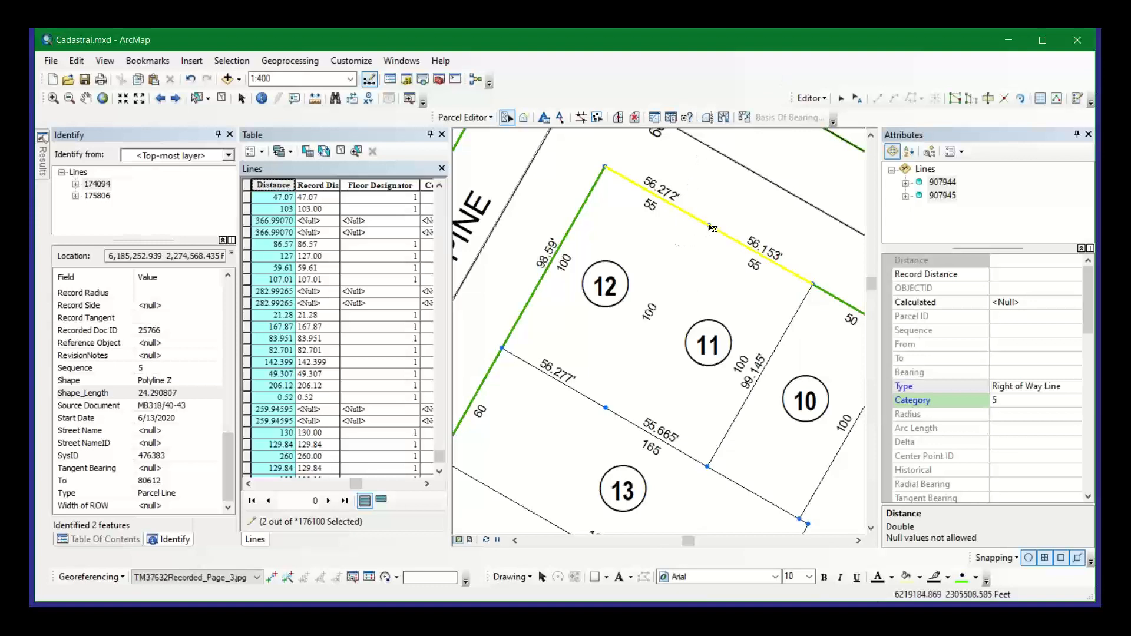
- Try to merge the courses of lines 907944 and 907945 above parcels 12 and 11, using an angle break below 2 decimal degrees
scroll(735, 230, up, 1)
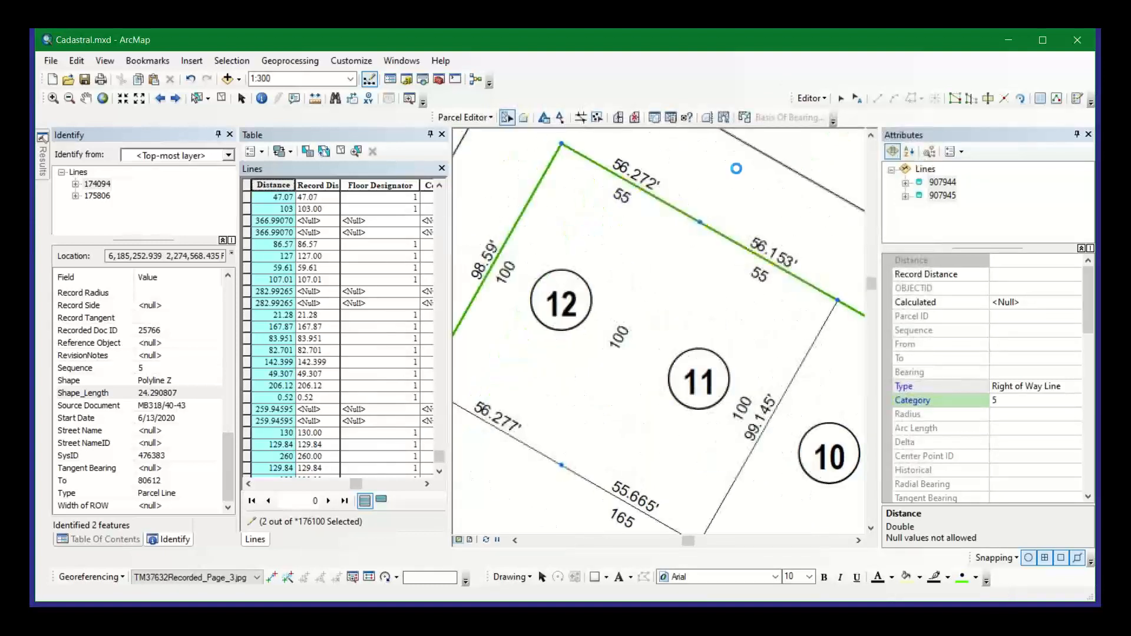
scroll(735, 136, up, 1)
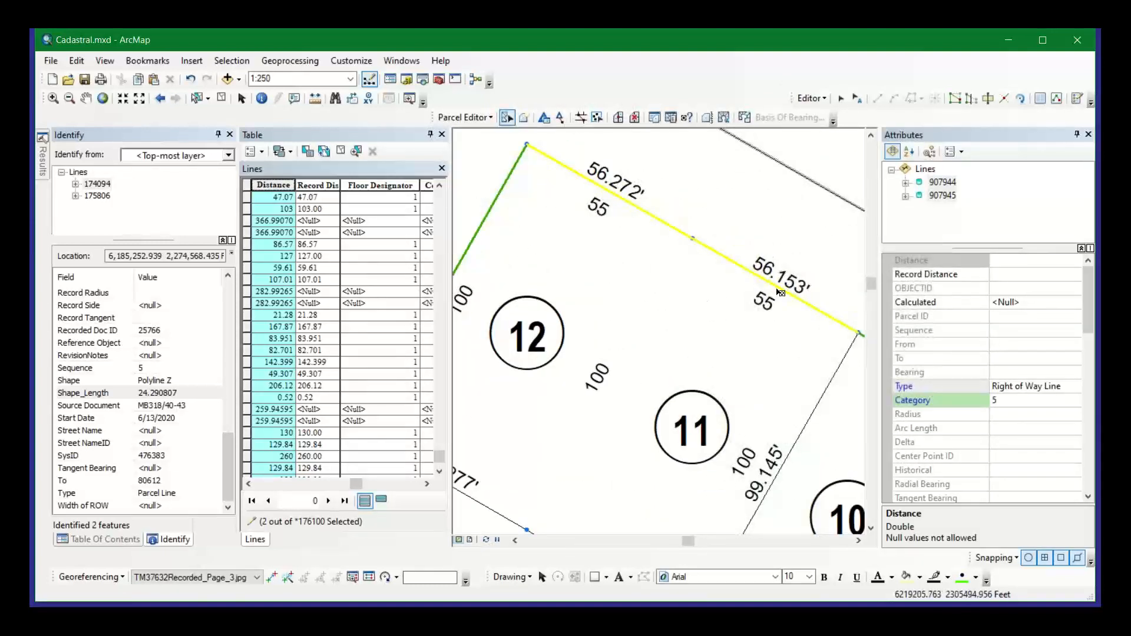
shift+click(942, 182)
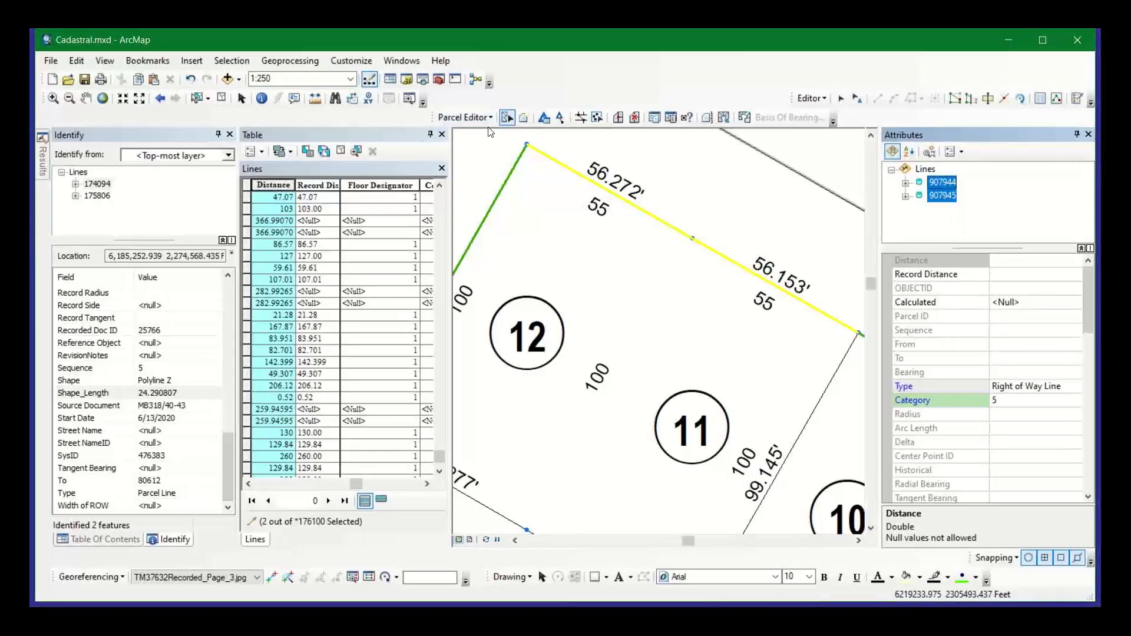
click(508, 119)
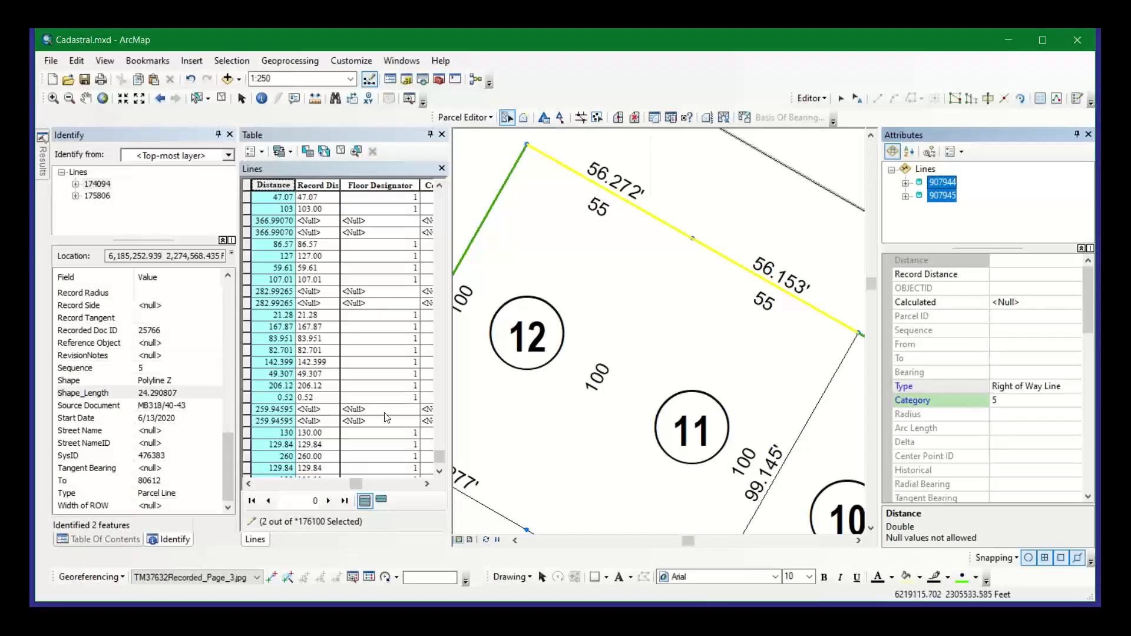
right_click(646, 212)
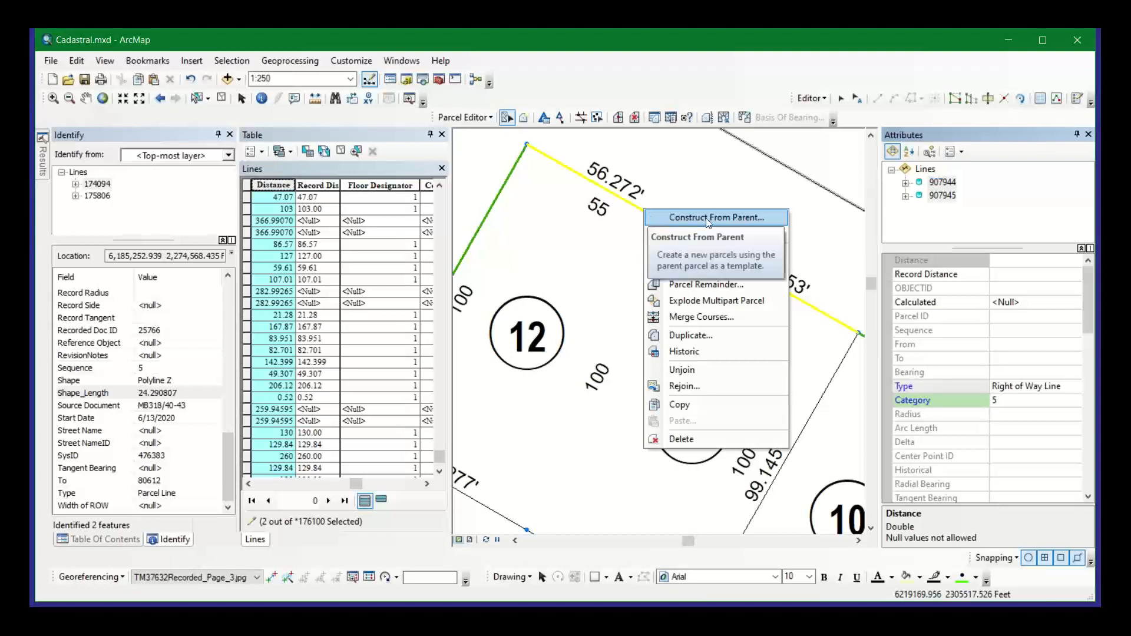
click(733, 315)
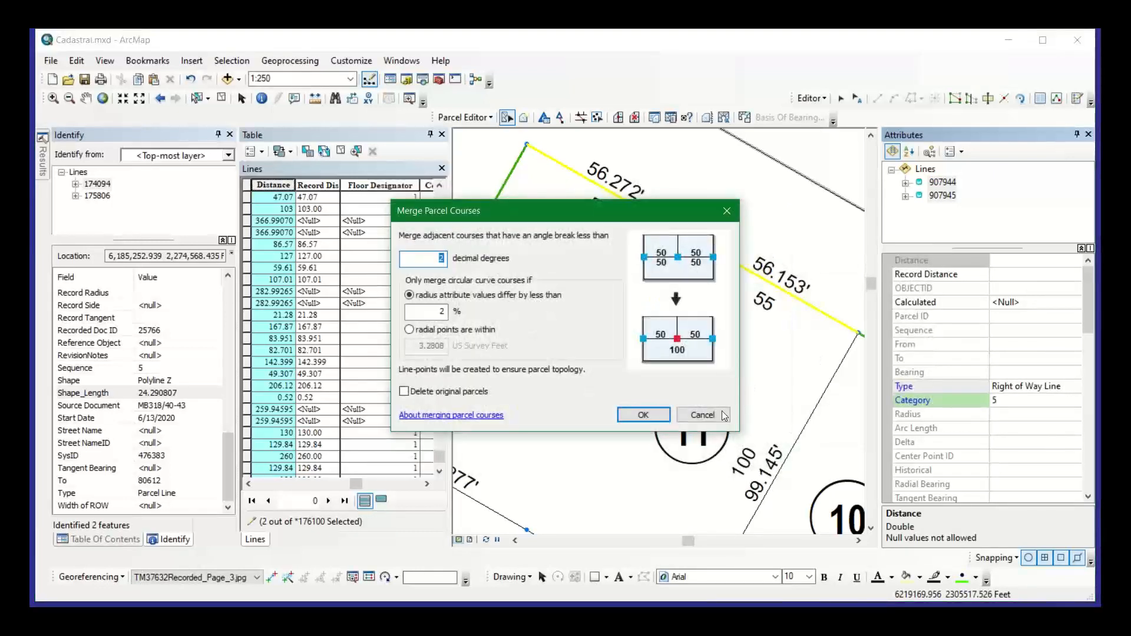
click(663, 413)
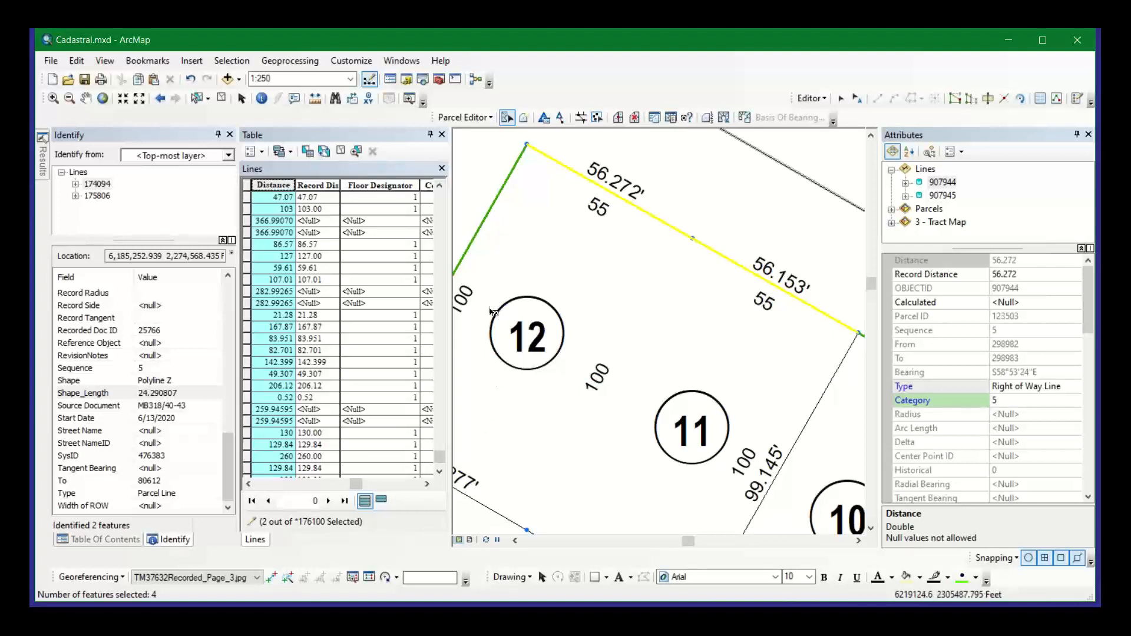
- Identify the 56.272' and 56.153' frontage lines one after the other and examine their record distance and shape length
click(267, 105)
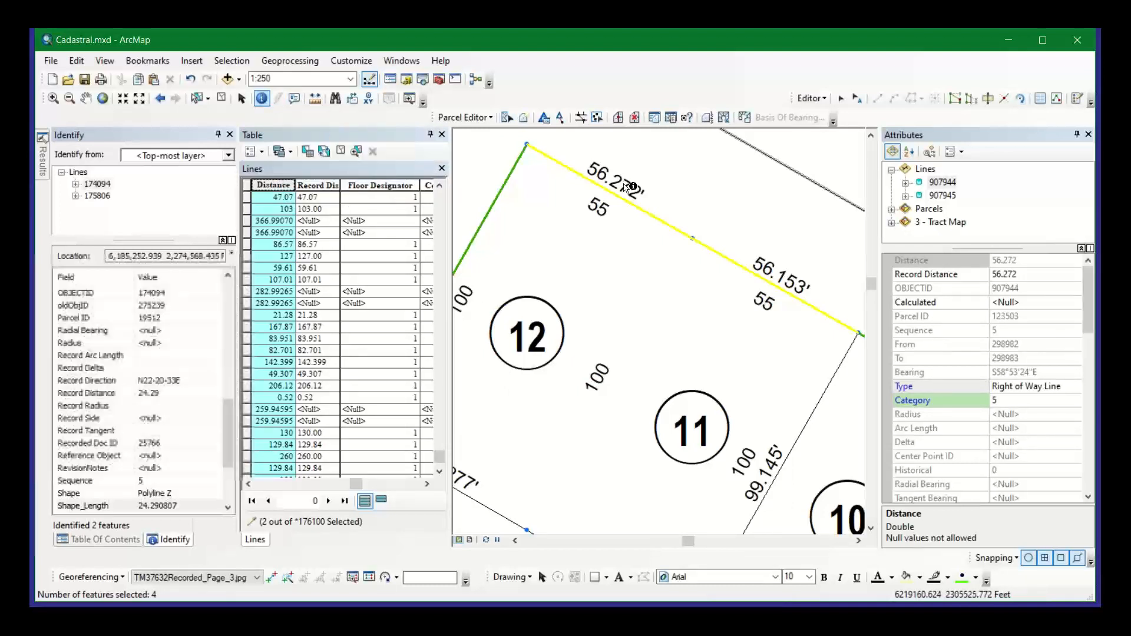
click(643, 214)
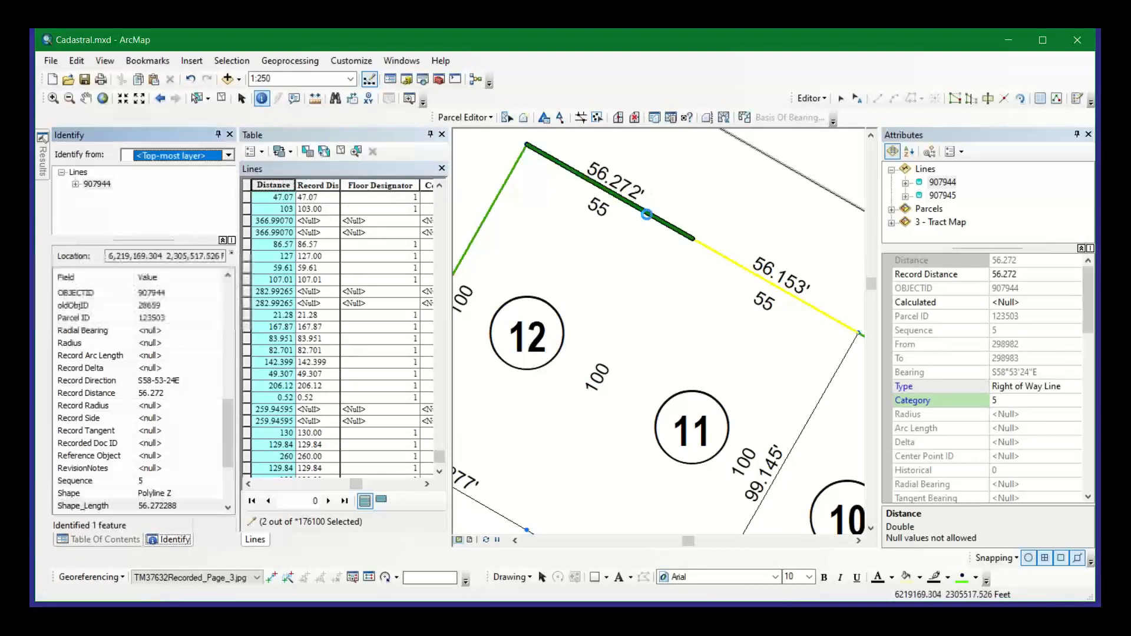
click(715, 249)
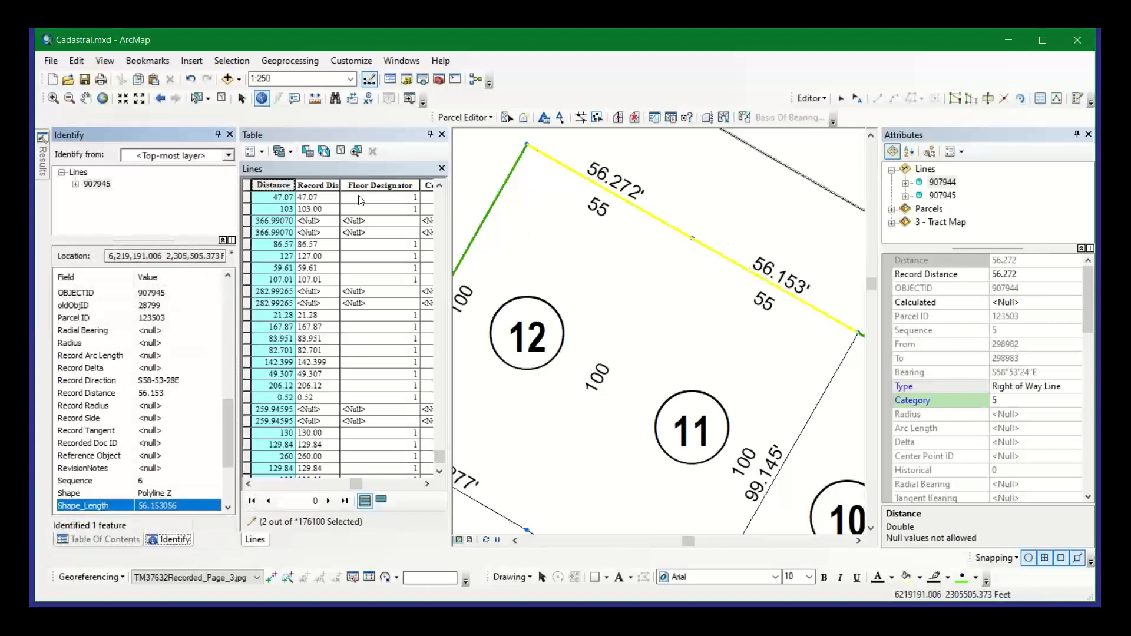
- Highlight lines 907944 and 907945 together and open the Joins & Relates settings in their layer properties
click(230, 136)
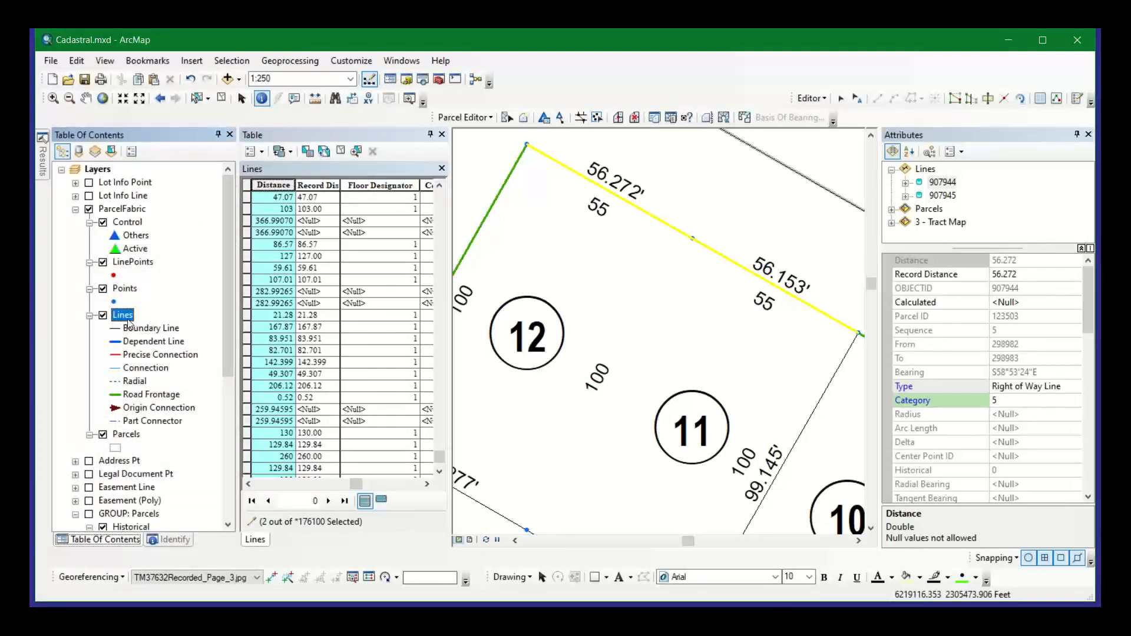
click(946, 195)
ctrl+click(943, 182)
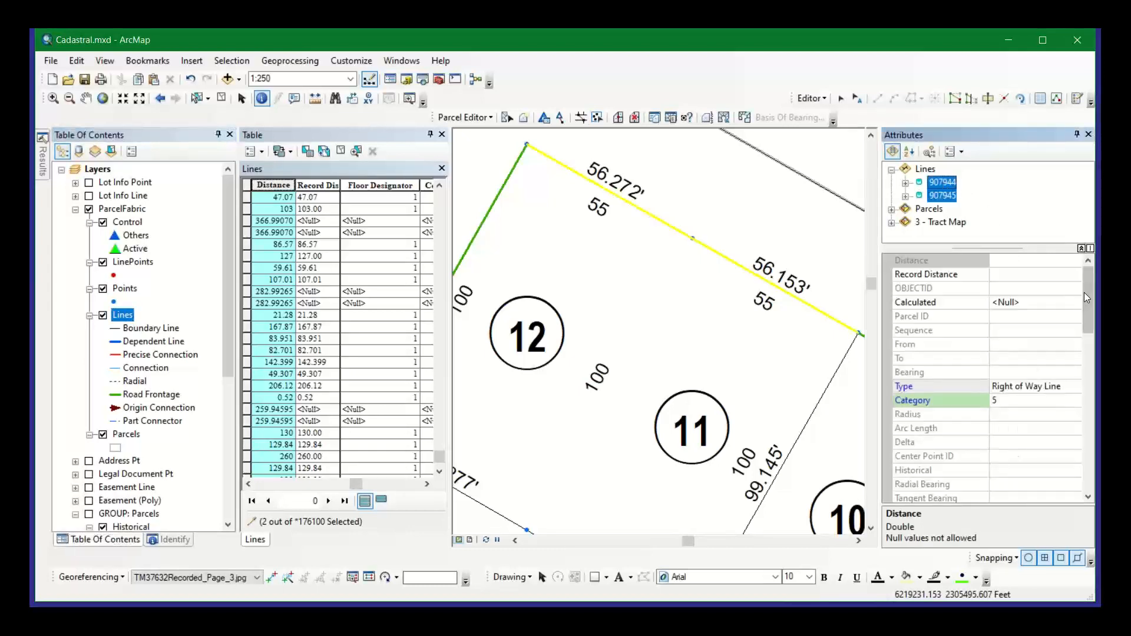
mouse_move(1087, 294)
mouse_down()
mouse_move(1093, 457)
mouse_move(1088, 286)
mouse_up()
right_click(941, 182)
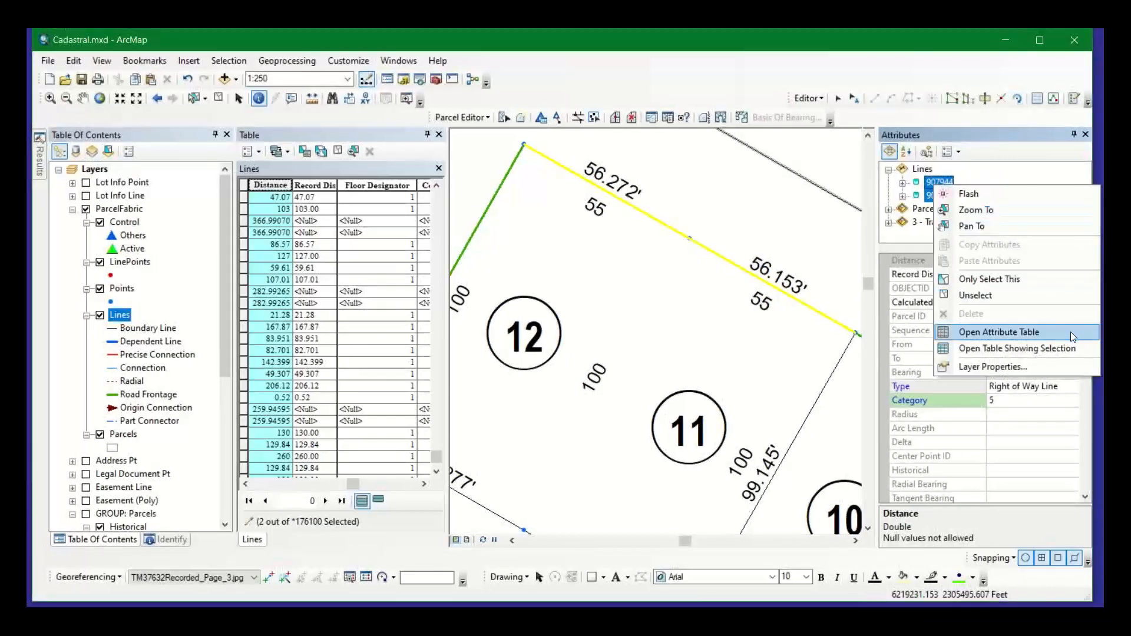
click(1068, 361)
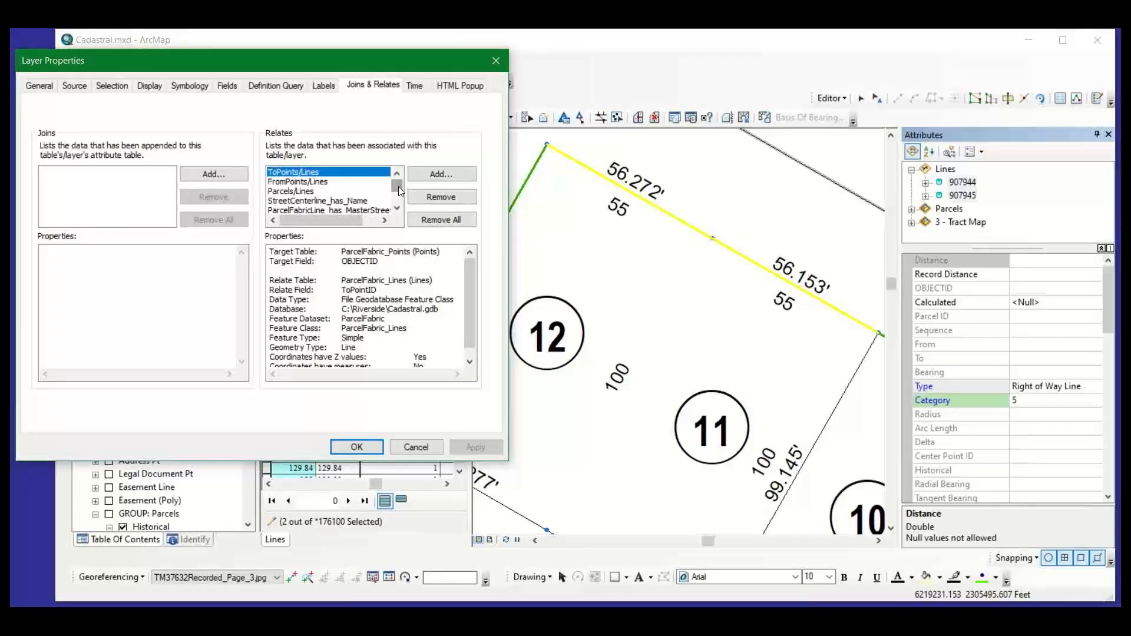
- Examine the Lines layer's relates, including the details of Parcels/Lines, and close the layer properties
drag(397, 178, 398, 190)
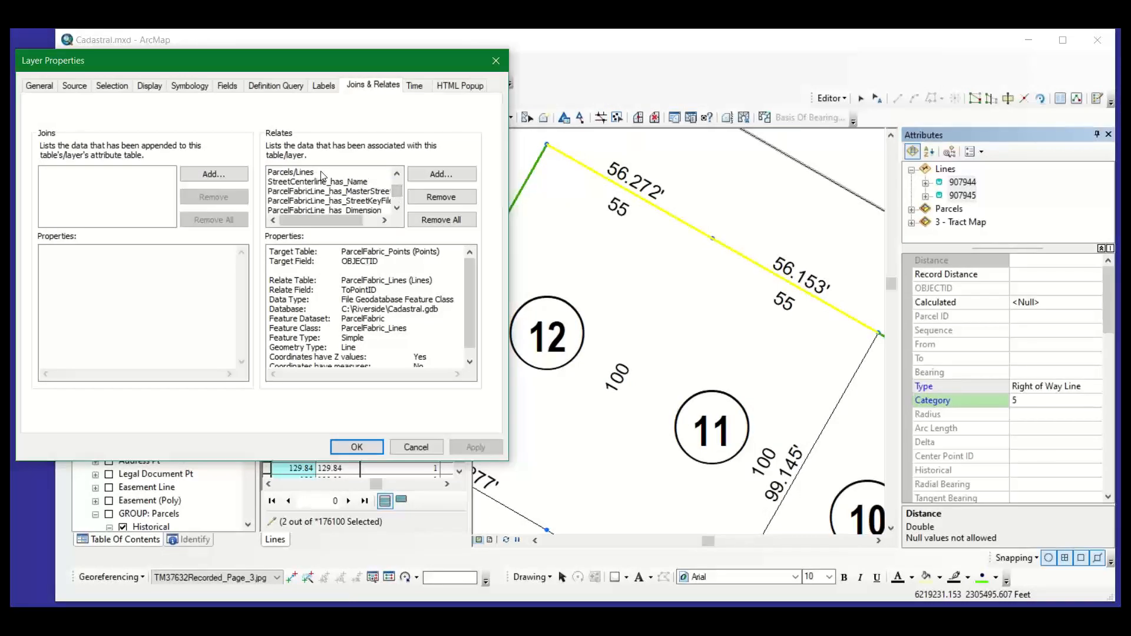
click(349, 174)
drag(470, 281, 473, 295)
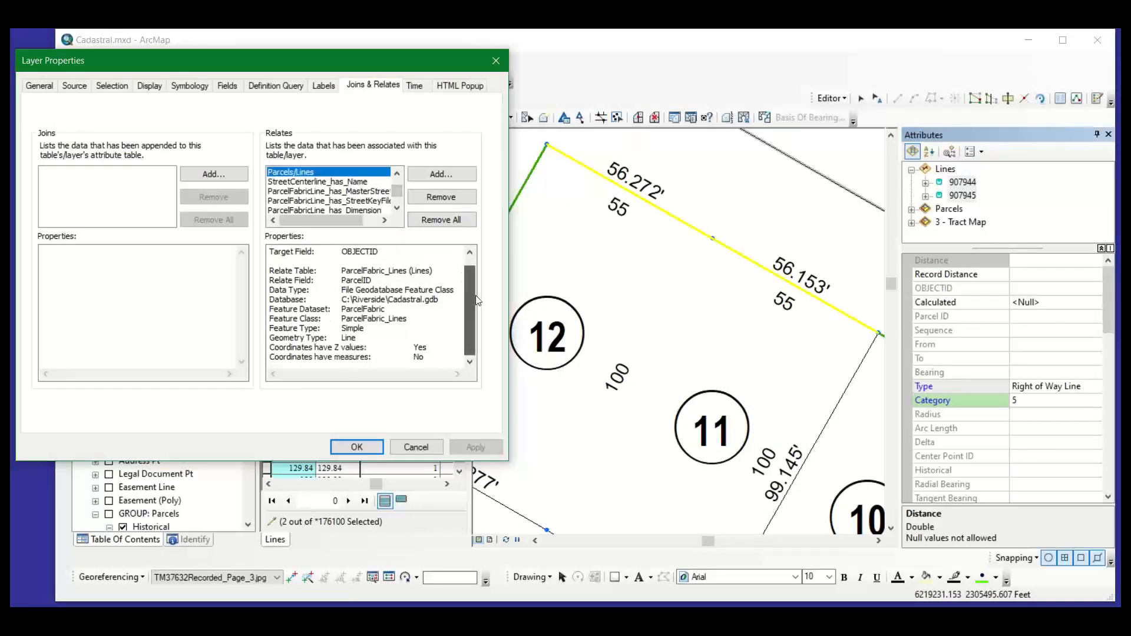
click(397, 208)
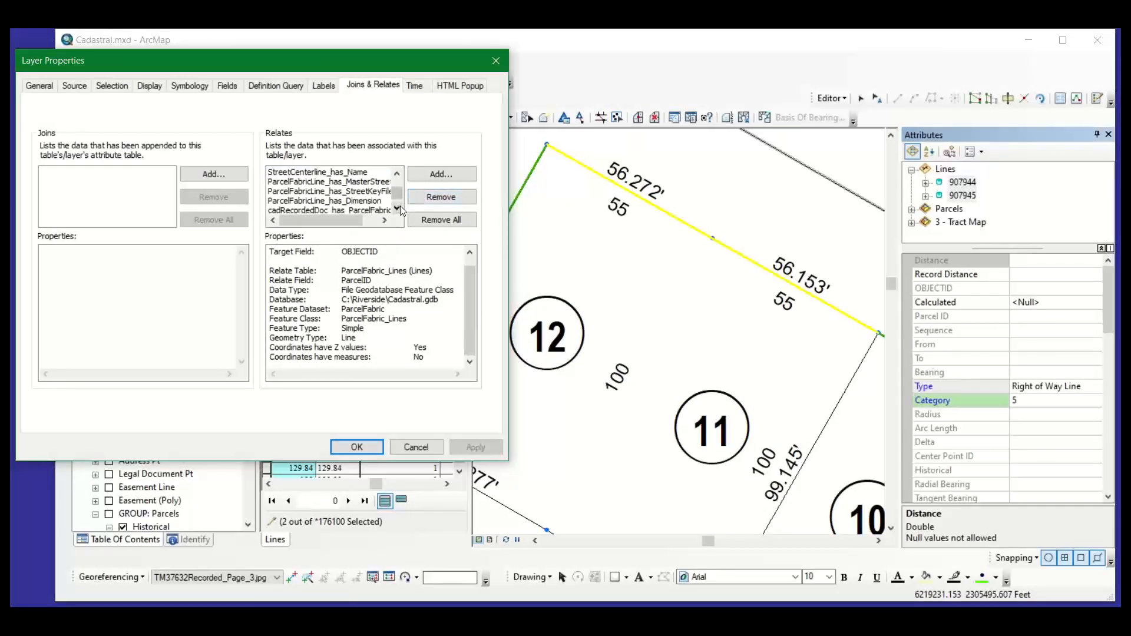
click(496, 61)
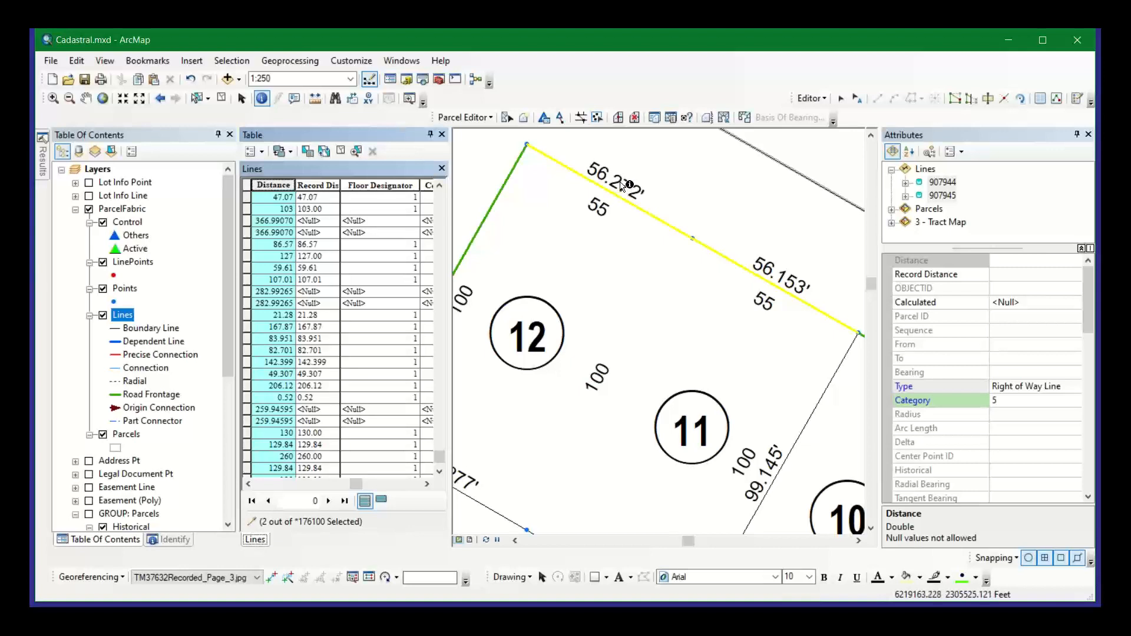
- Hide the ParcelFabric layer, identify the 56.272' parcel dimension annotation and its FeatureID, and show the ParcelFabric layer again
click(90, 210)
click(702, 320)
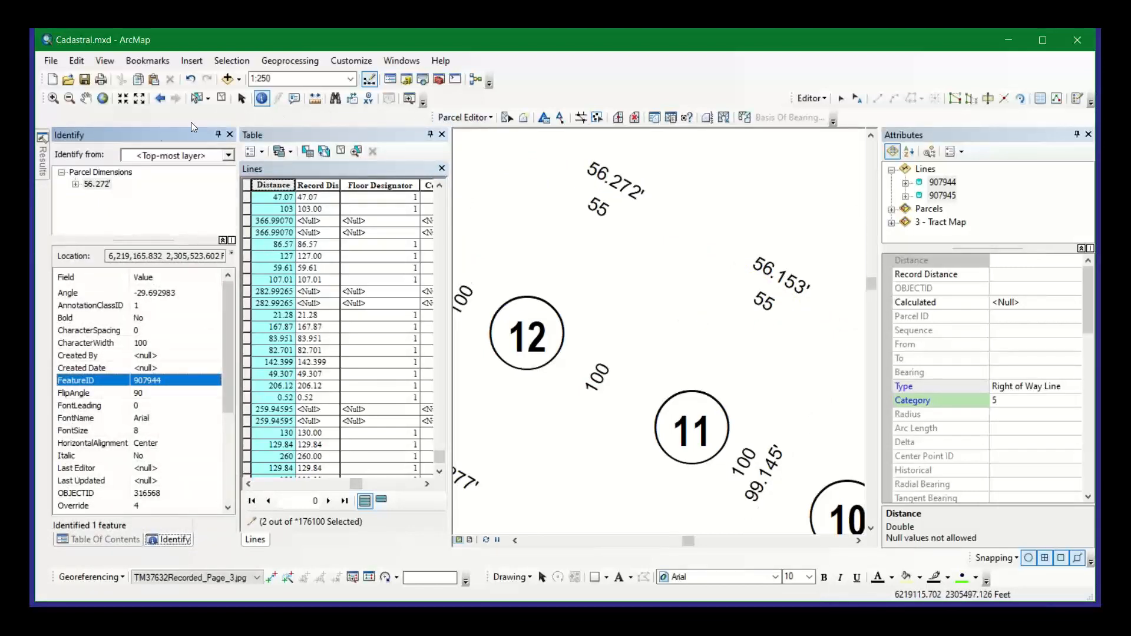
click(401, 81)
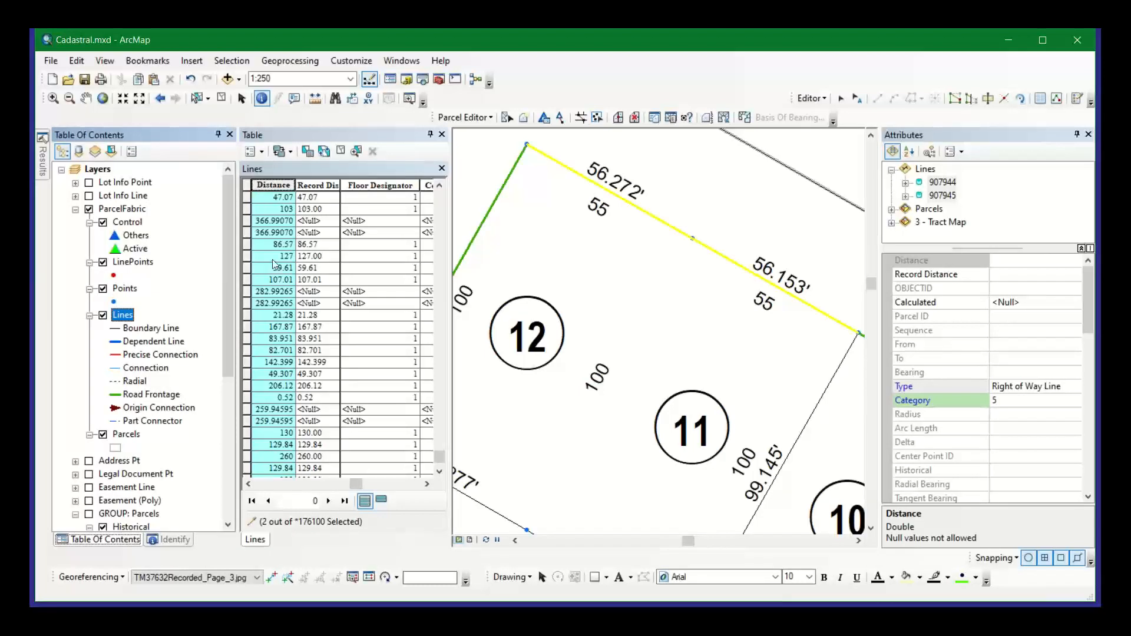
- Turn on the GROUP: Parcels layer group so historical parcels display around parcels 11 and 12
scroll(103, 468, down, 3)
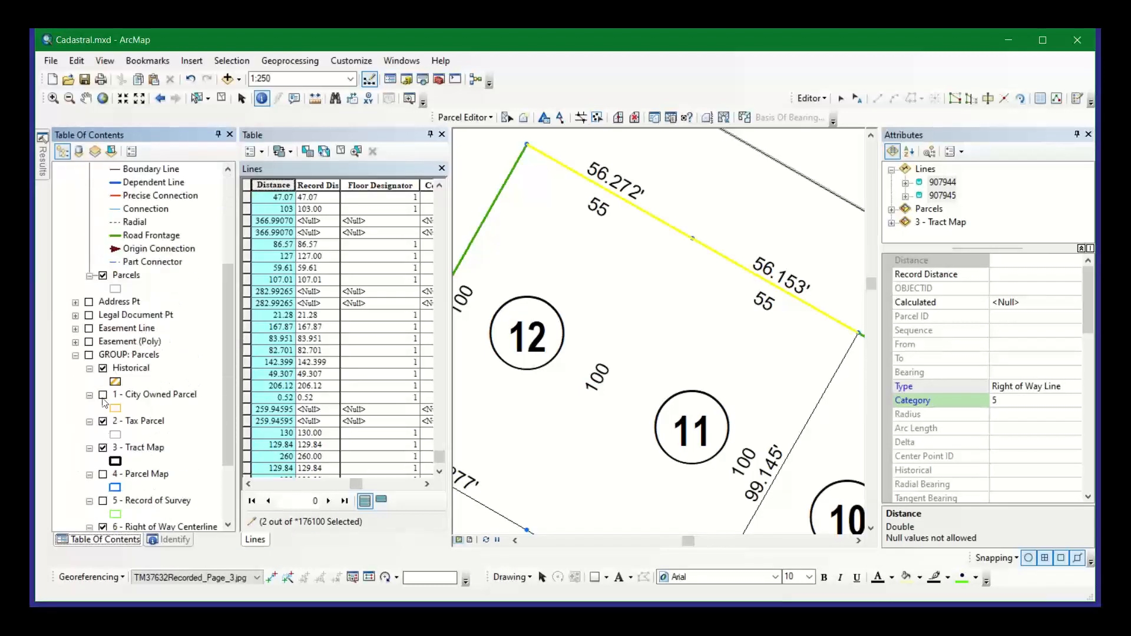
click(89, 355)
click(89, 355)
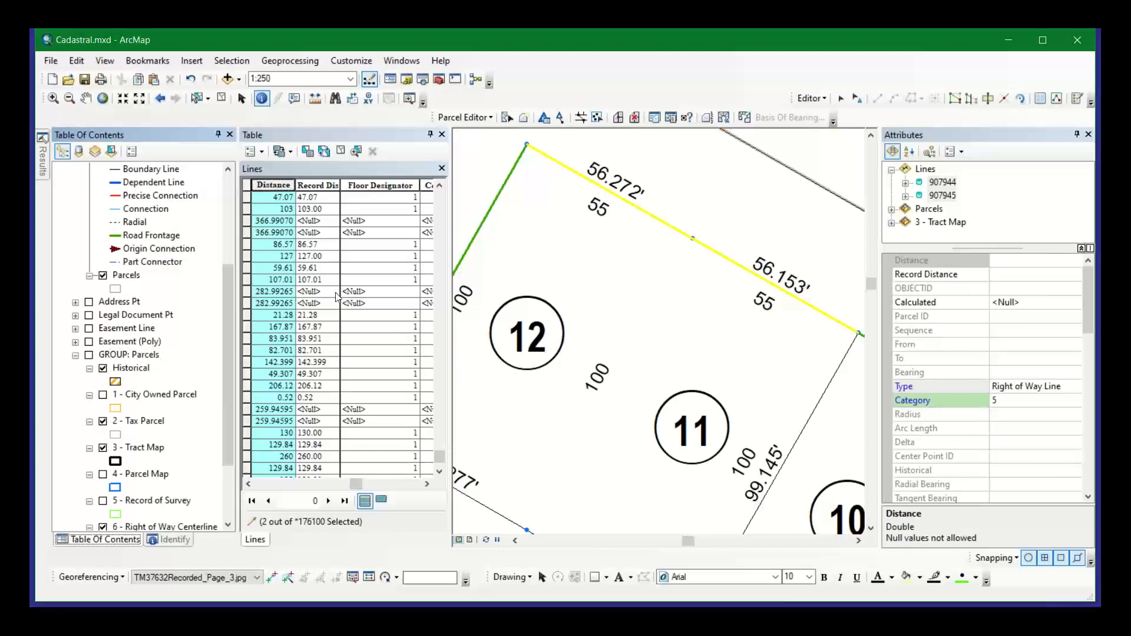
click(89, 356)
scroll(642, 324, down, 2)
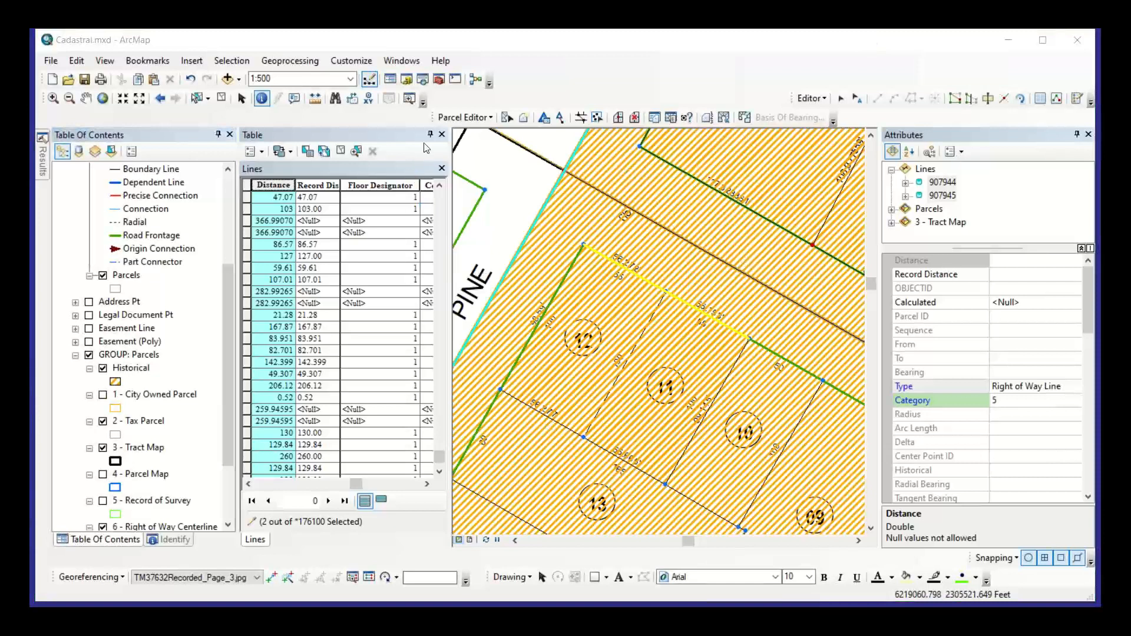
- Clear the feature selection and stop the parcel editing session
click(221, 100)
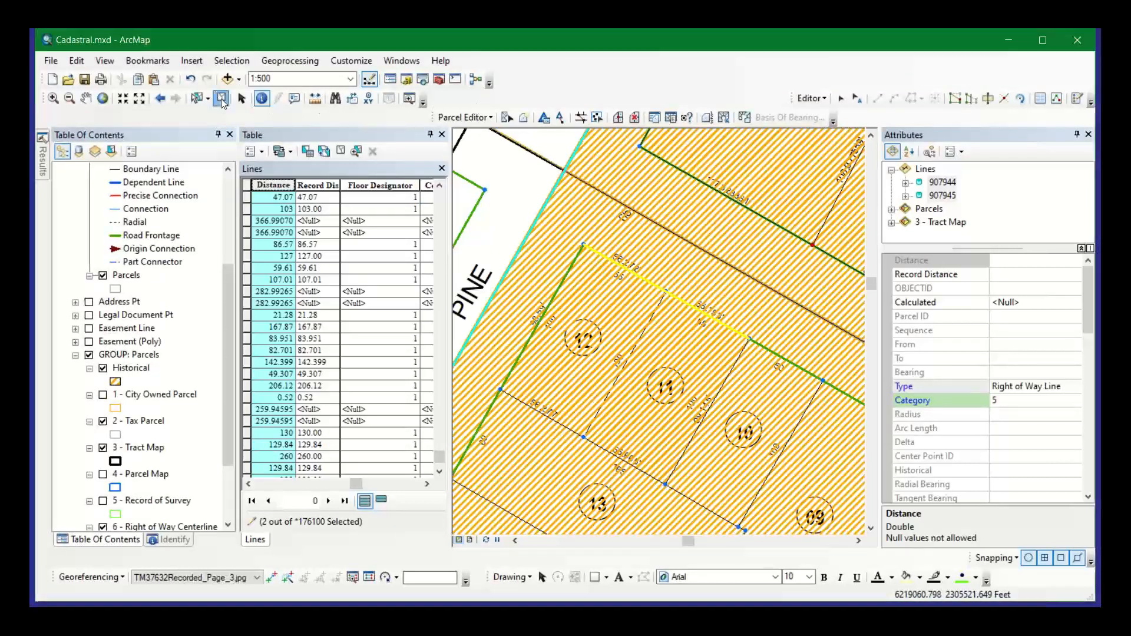
click(221, 100)
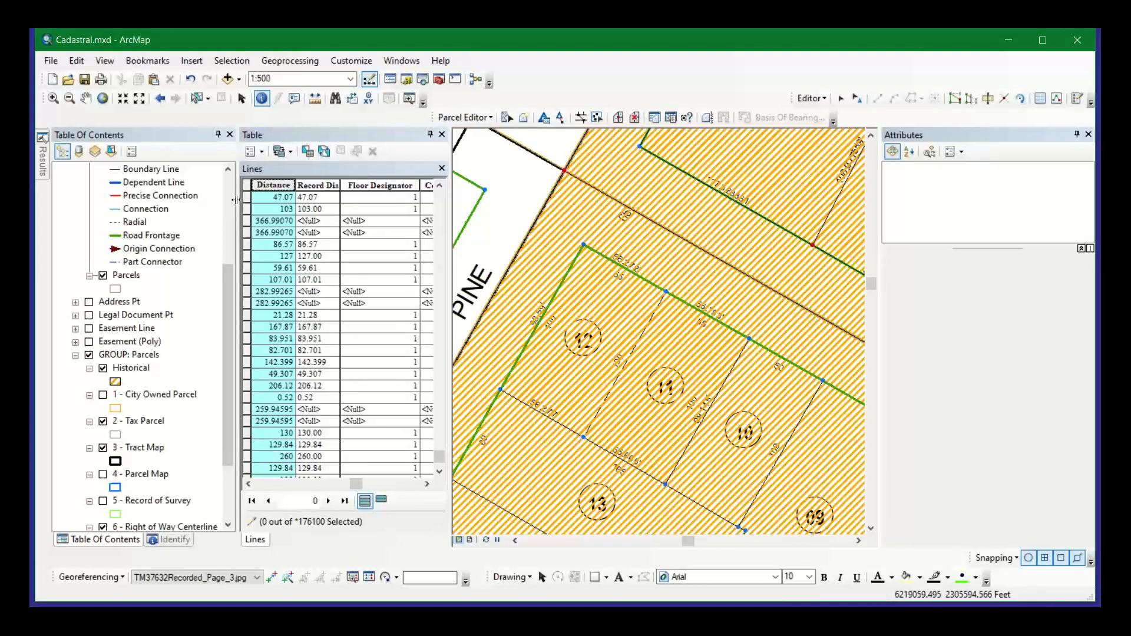
click(465, 118)
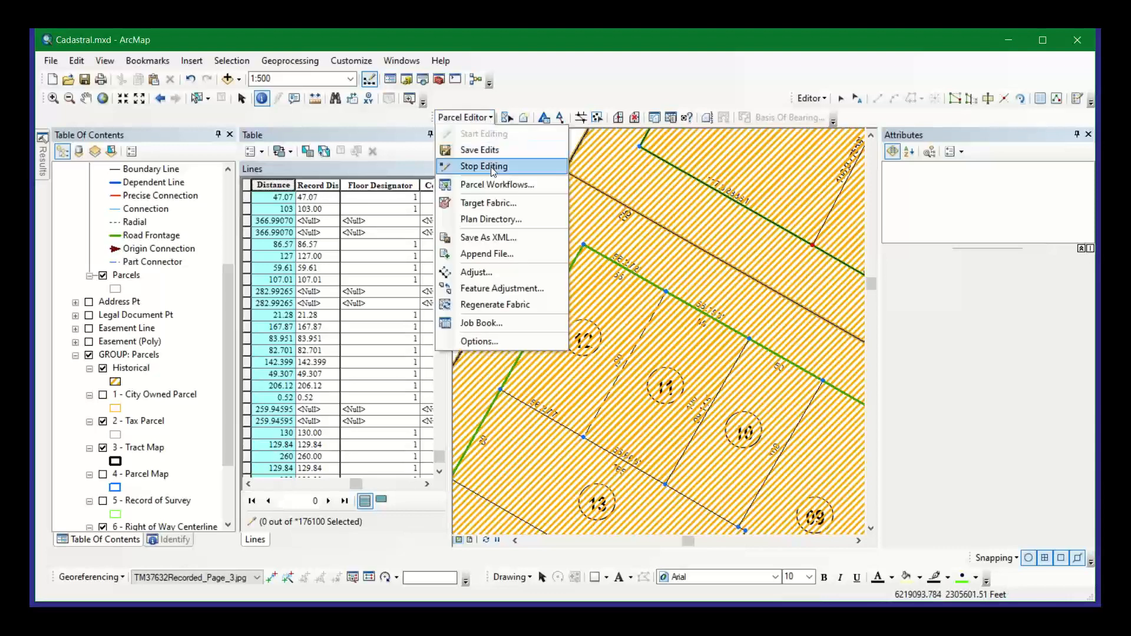
click(494, 167)
click(553, 386)
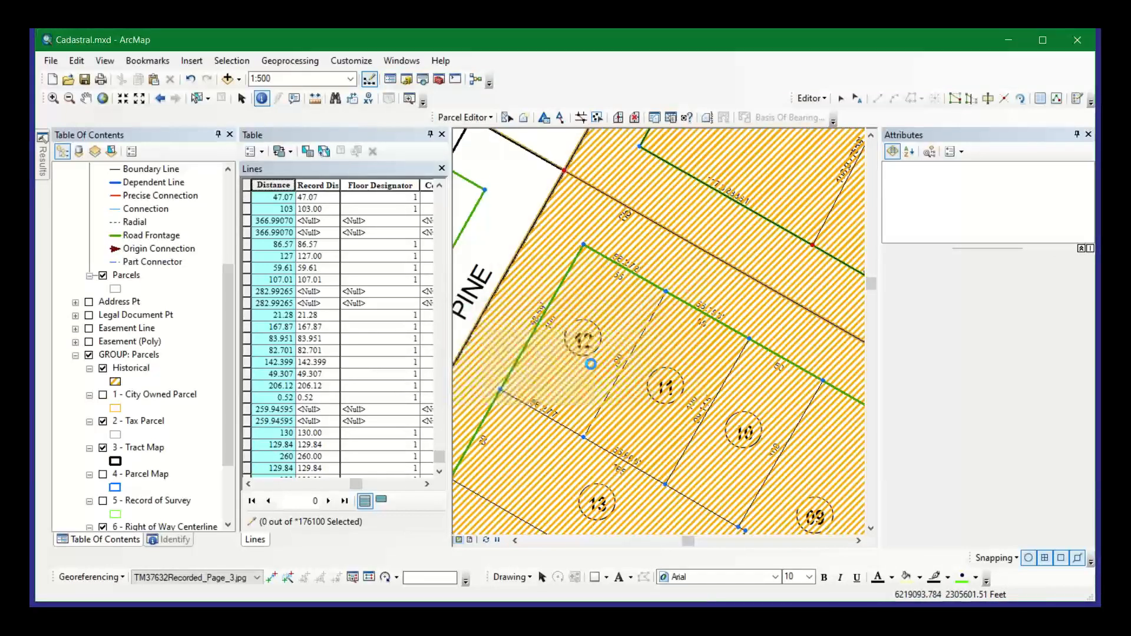
- Browse the parcel map southward and examine the parcels around Panorama Rd and Olivewood in closer detail
scroll(576, 174, up, 5)
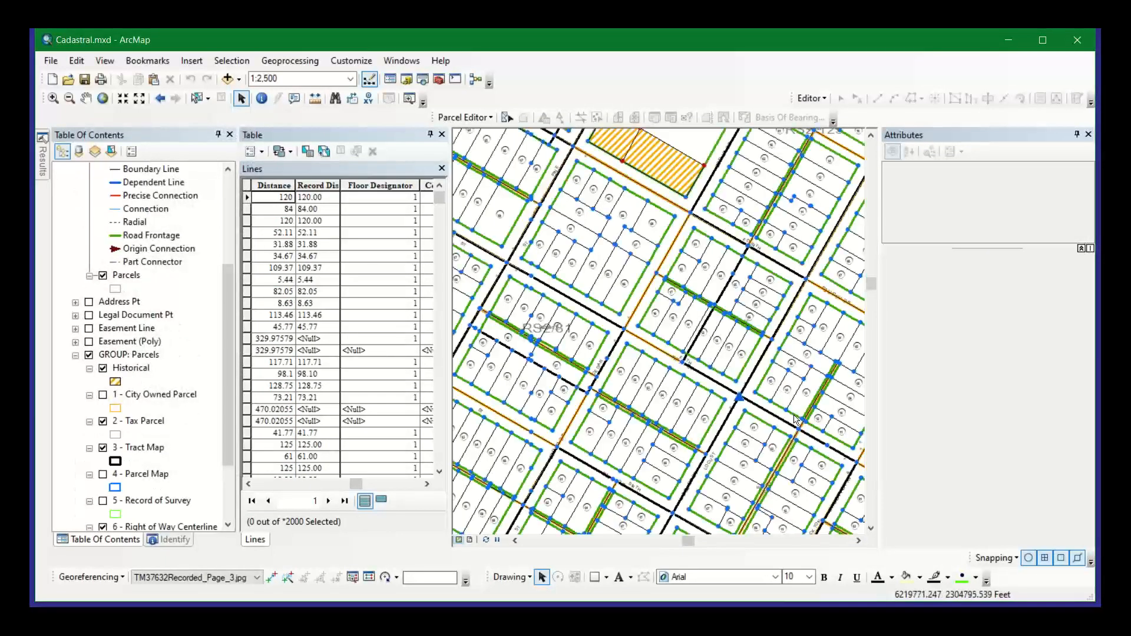
scroll(789, 260, down, 3)
scroll(776, 345, down, 2)
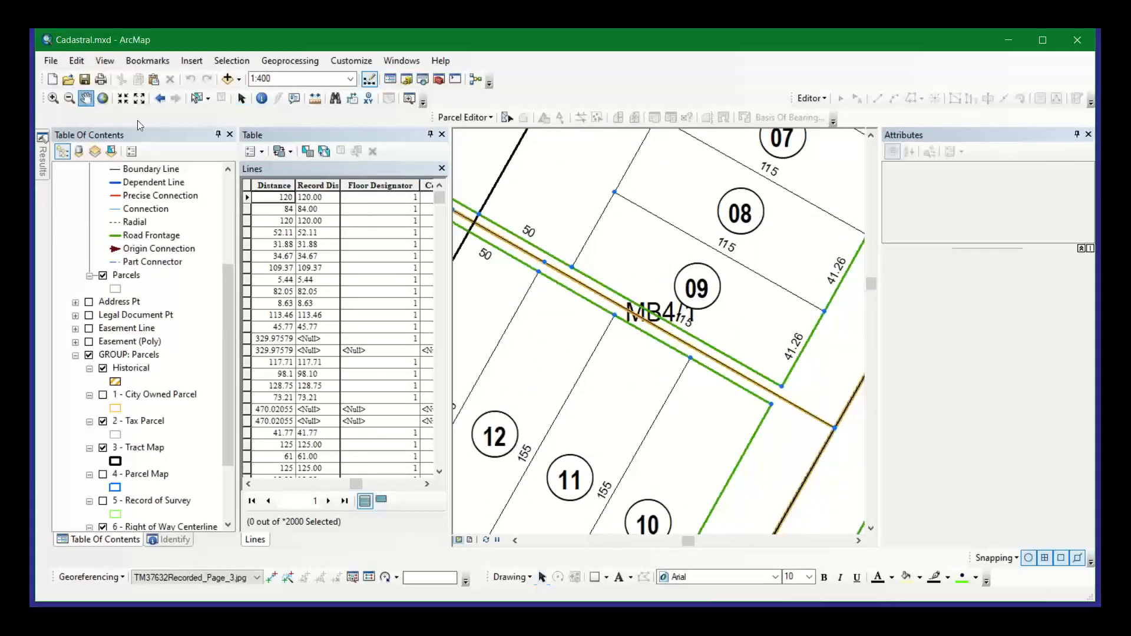
drag(765, 225, 563, 415)
scroll(601, 178, up, 6)
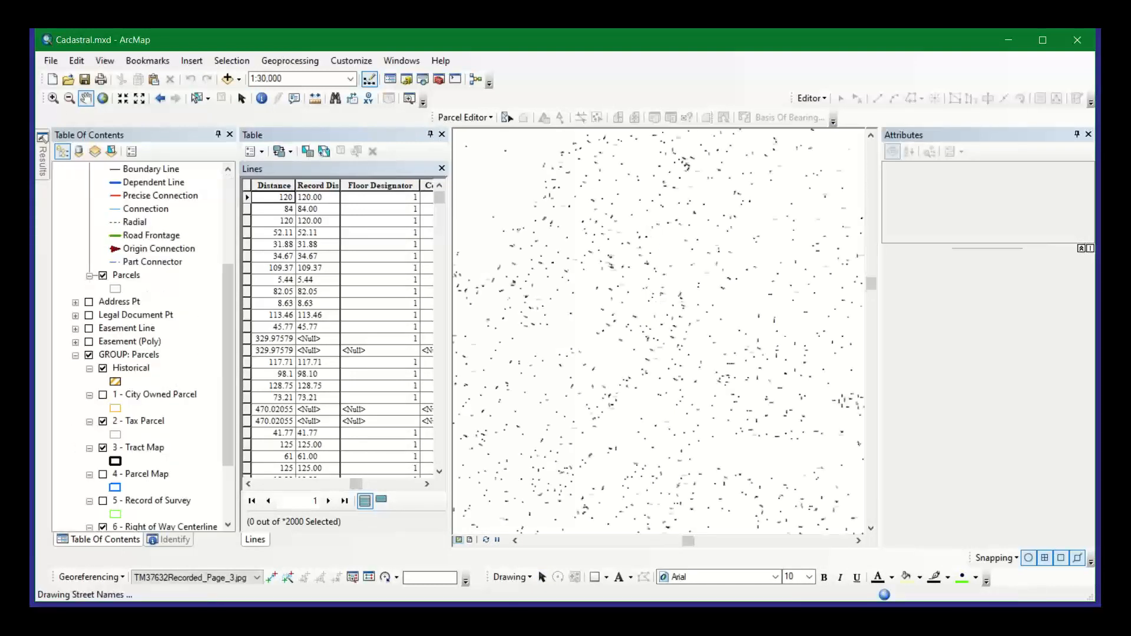
click(53, 98)
drag(547, 367, 676, 442)
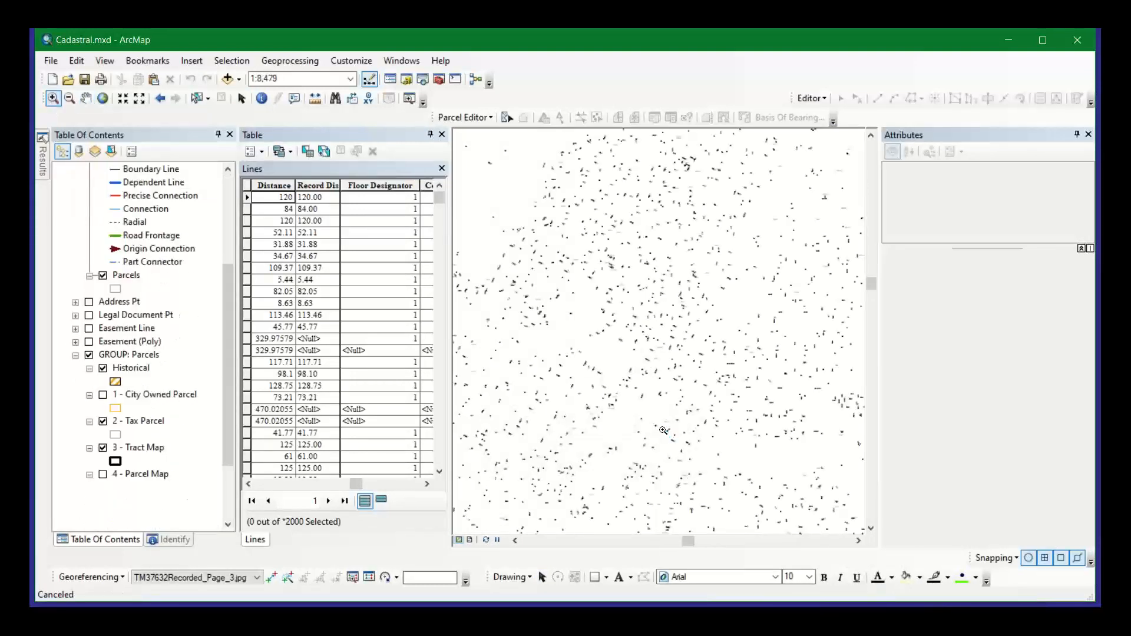
drag(543, 358, 772, 512)
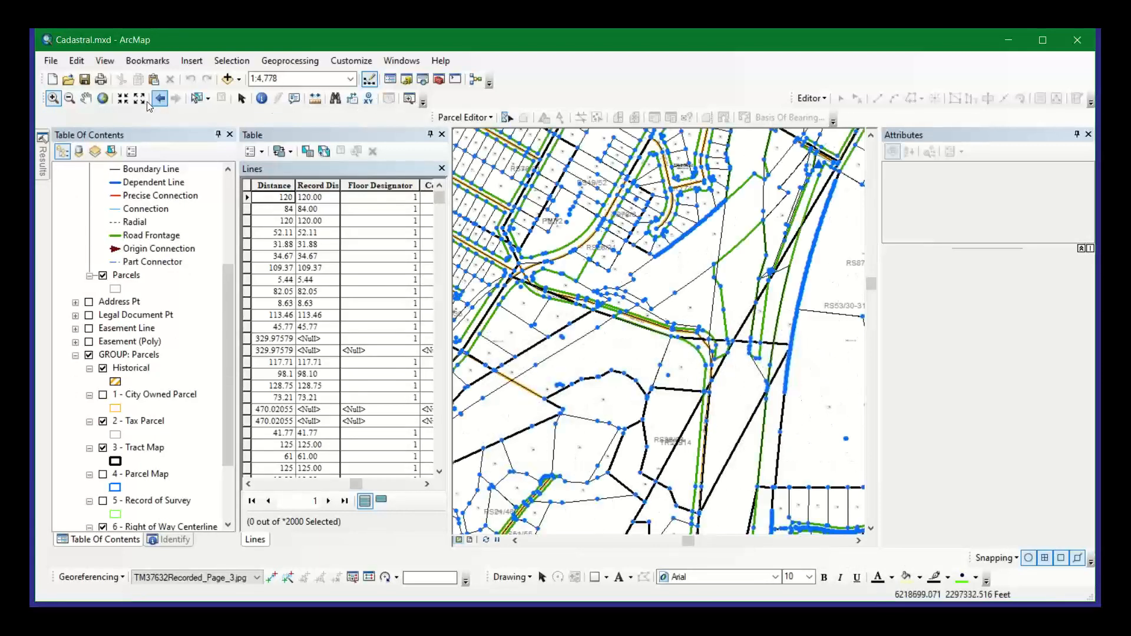
click(86, 99)
drag(521, 314, 729, 297)
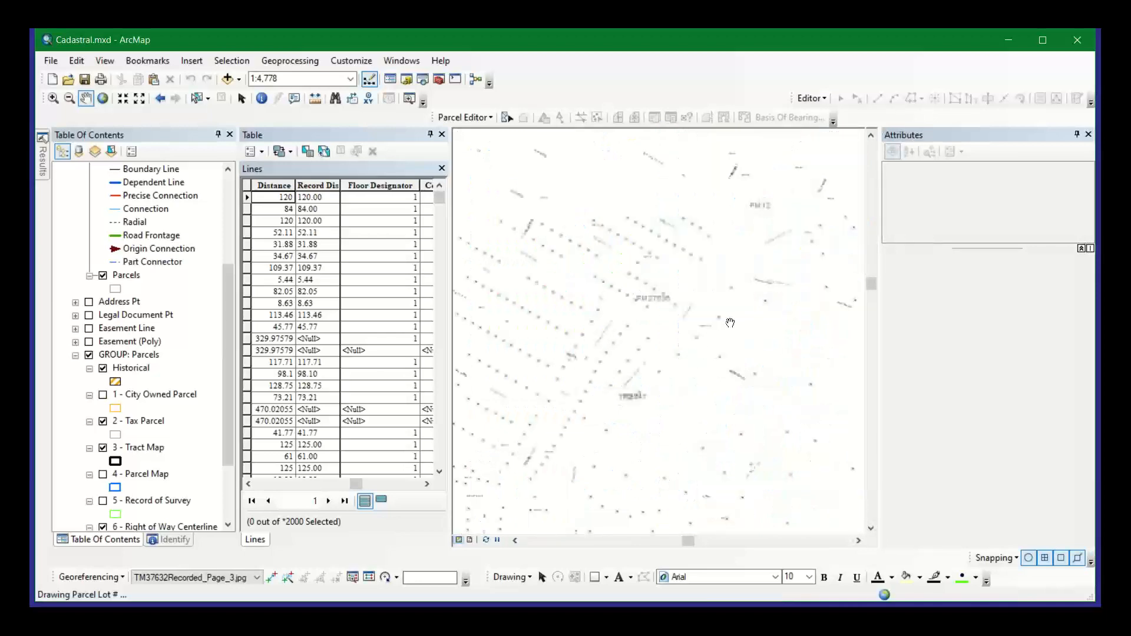
click(53, 99)
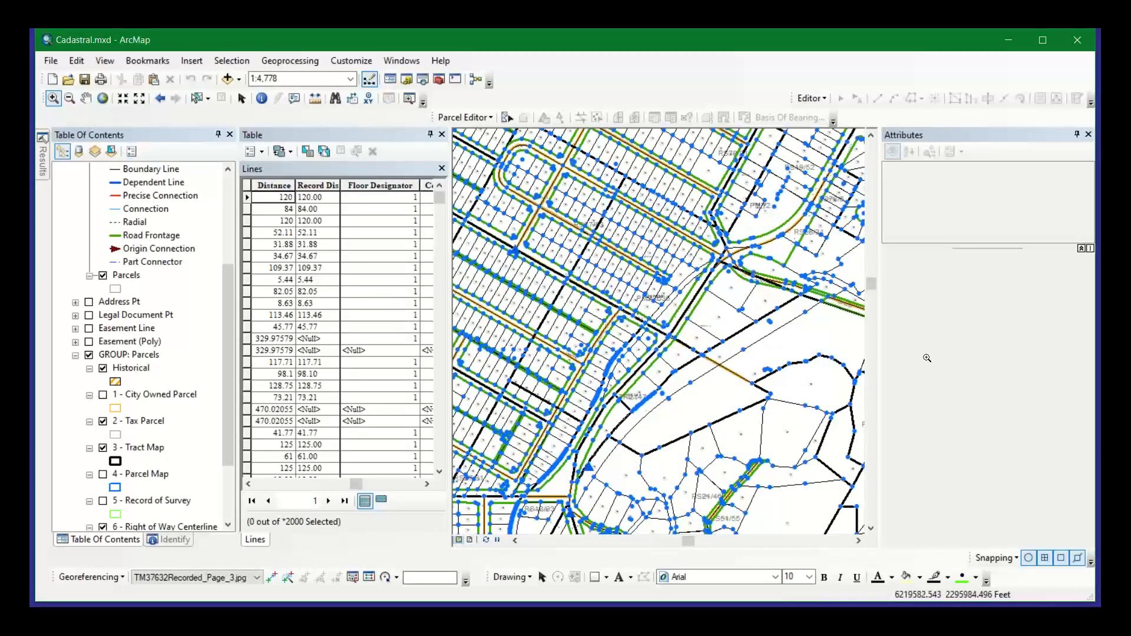
click(787, 285)
drag(458, 248, 657, 465)
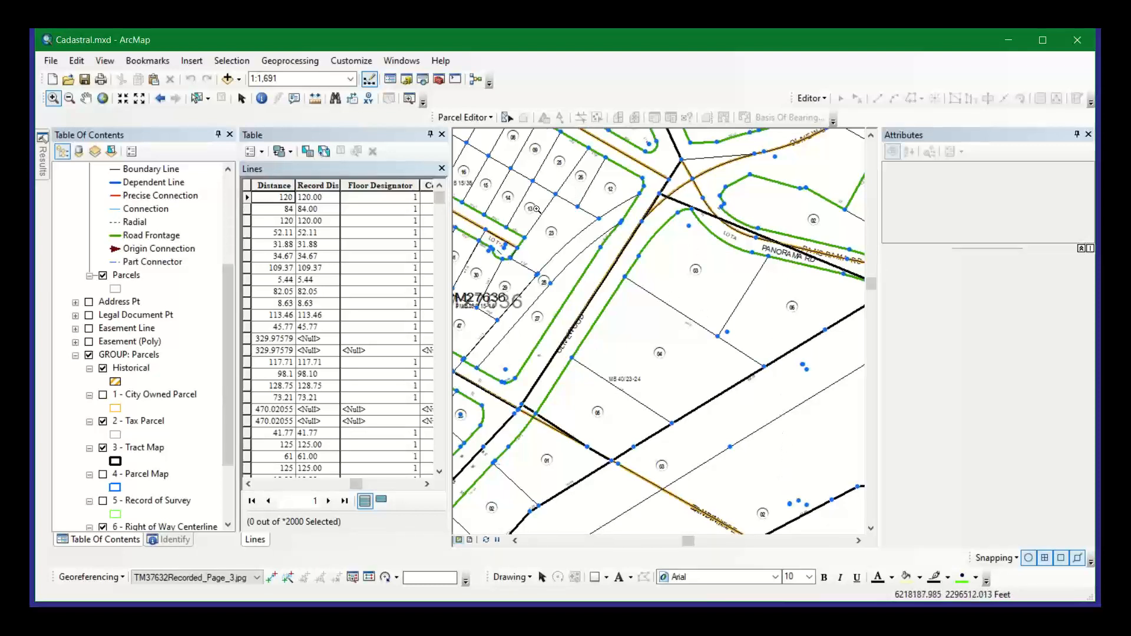
- Browse the parcel map to the Mono Dr and Sunnyside Dr block and examine the lots around parcels 14 to 20
click(86, 100)
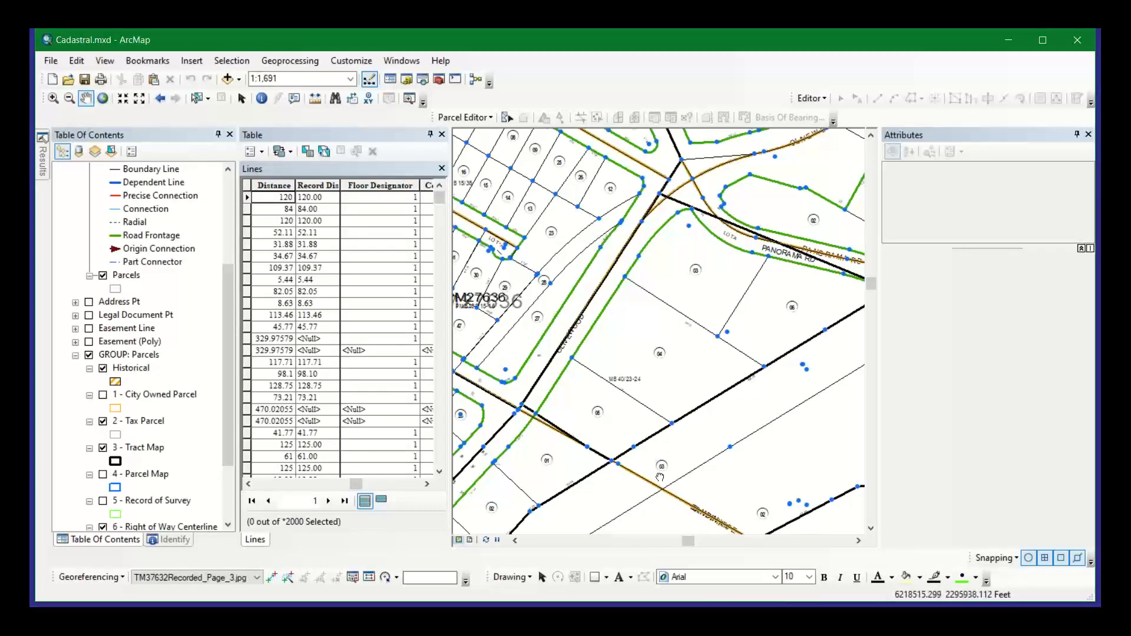
drag(660, 477, 725, 206)
drag(589, 419, 762, 415)
drag(522, 493, 760, 236)
drag(476, 521, 760, 264)
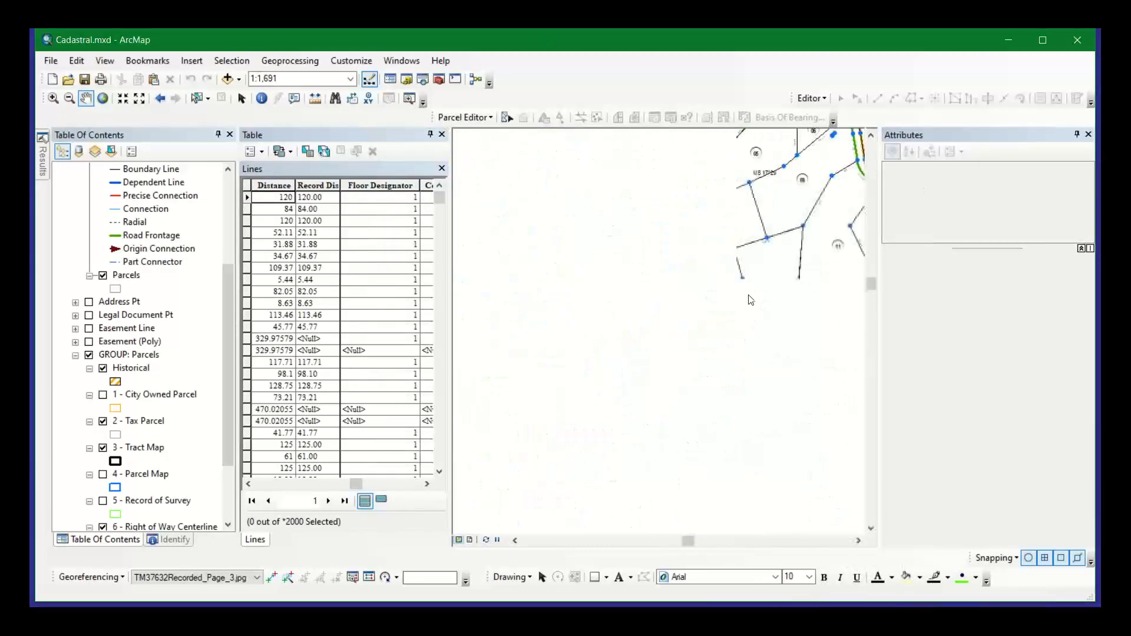
drag(490, 494, 698, 254)
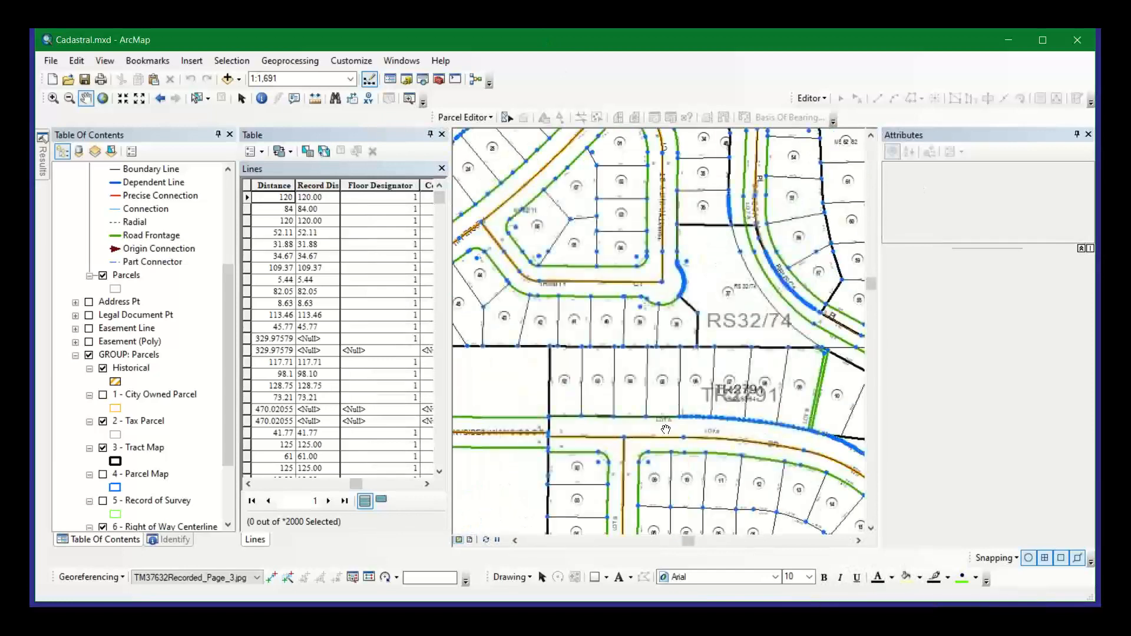
drag(630, 504, 654, 234)
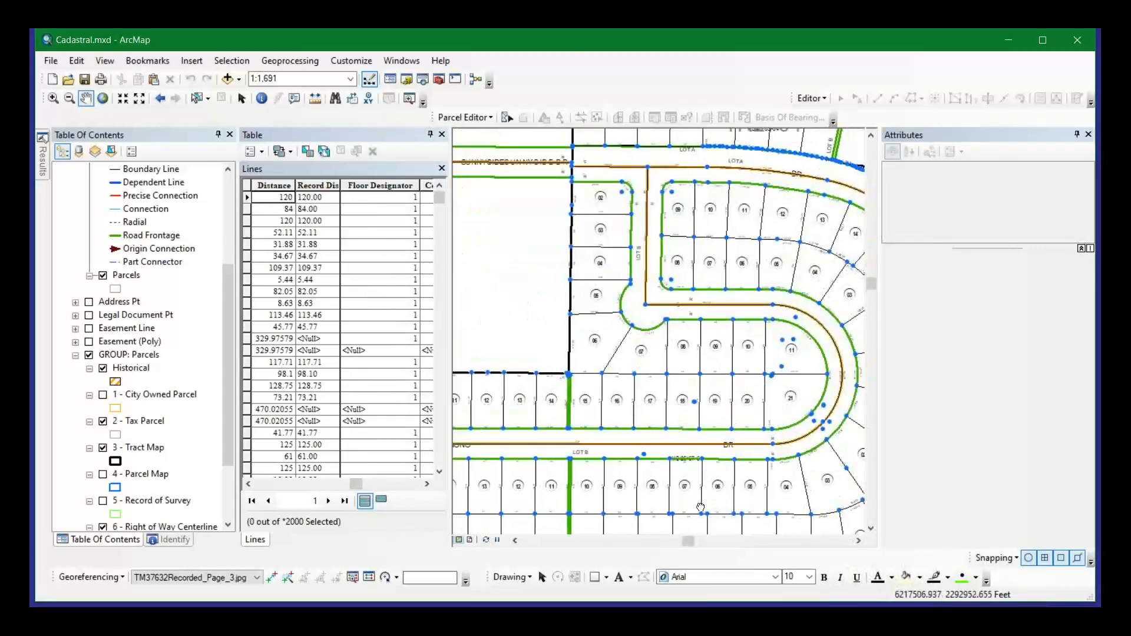
drag(673, 513, 725, 332)
drag(548, 430, 679, 330)
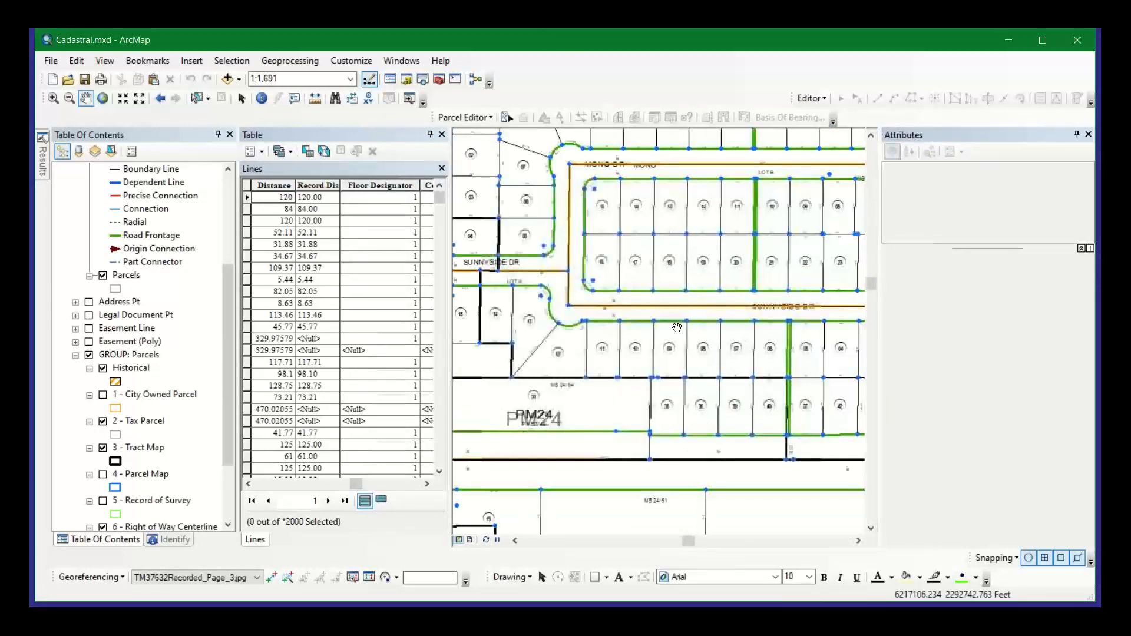
scroll(761, 293, down, 2)
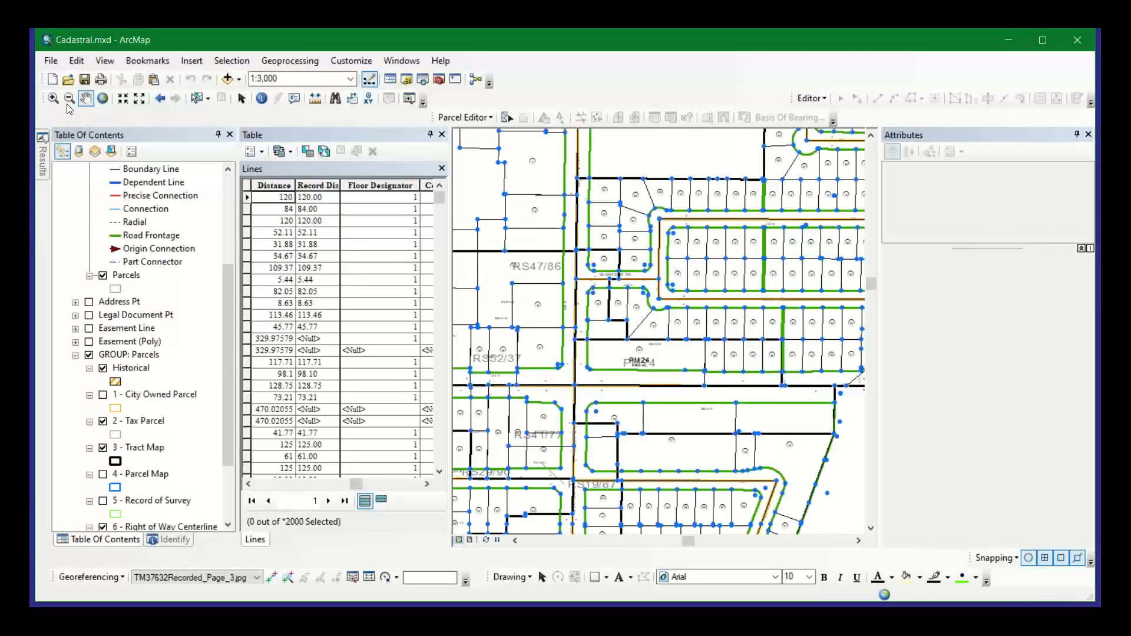
drag(684, 230, 831, 373)
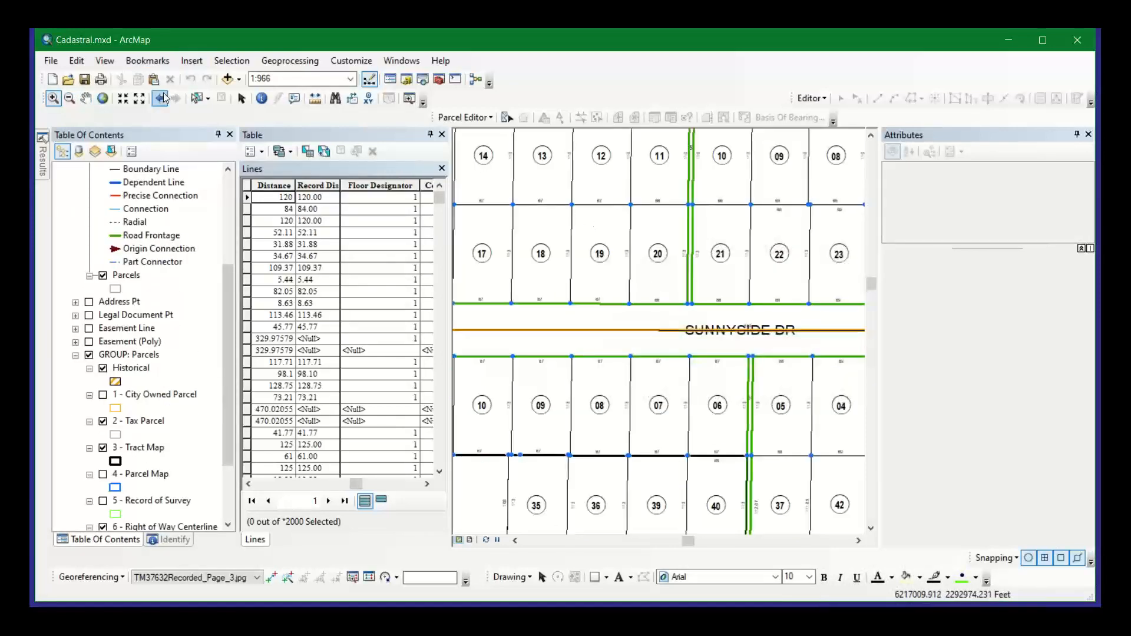
click(85, 98)
drag(471, 271, 572, 281)
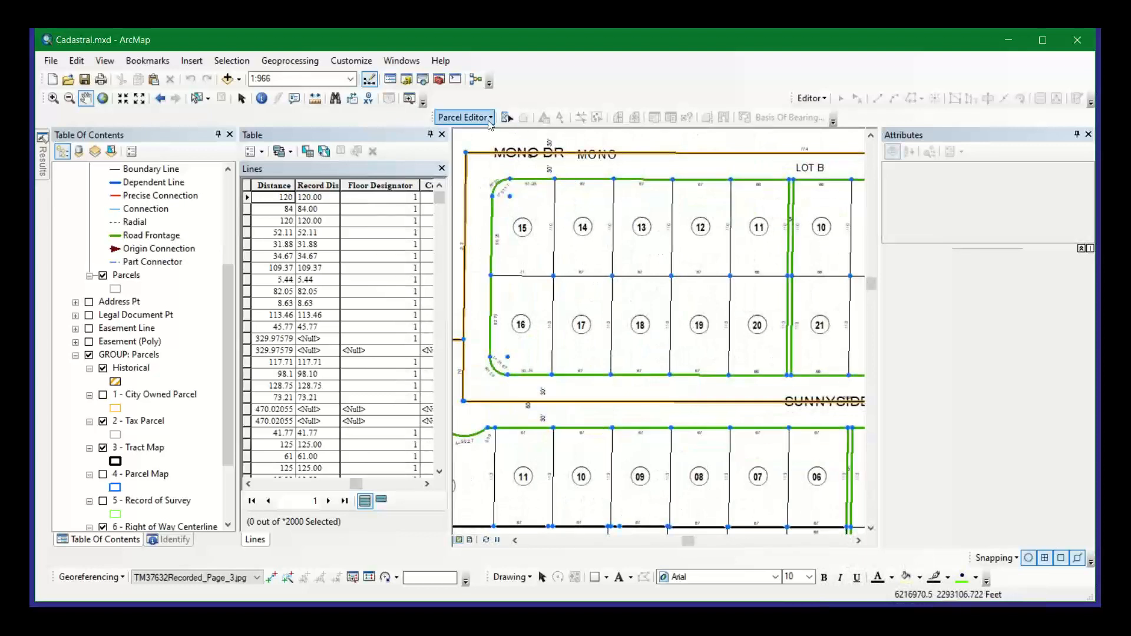
- Start a parcel editing session and open the details for a new parcel
click(465, 117)
click(484, 134)
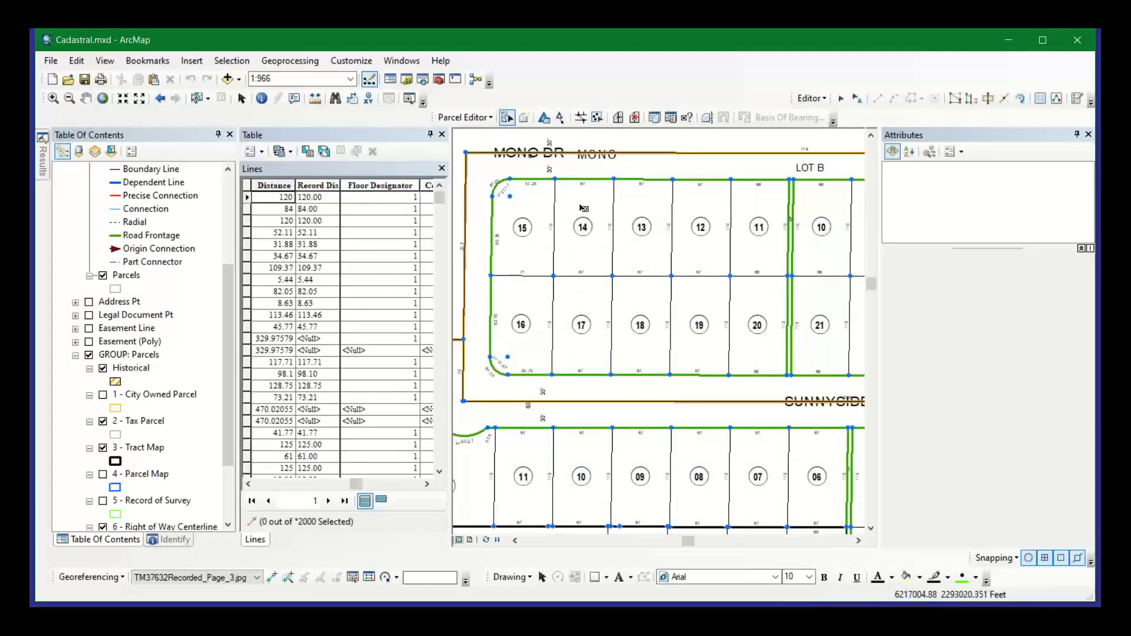
click(525, 117)
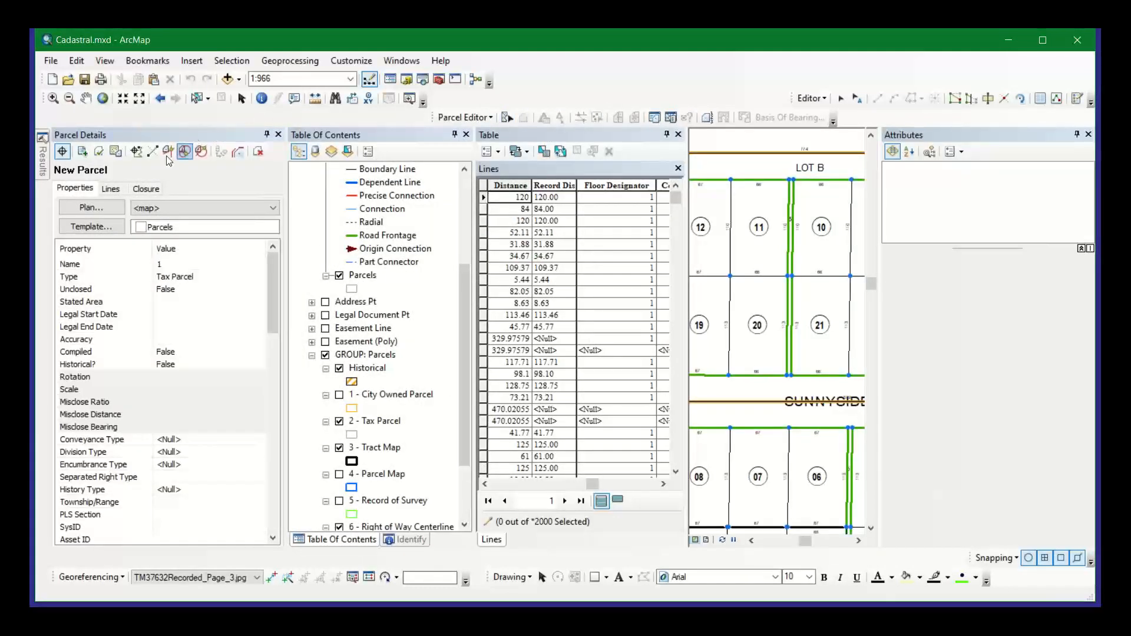
- Create a new plan named MergeParcels in the plan directory
click(112, 209)
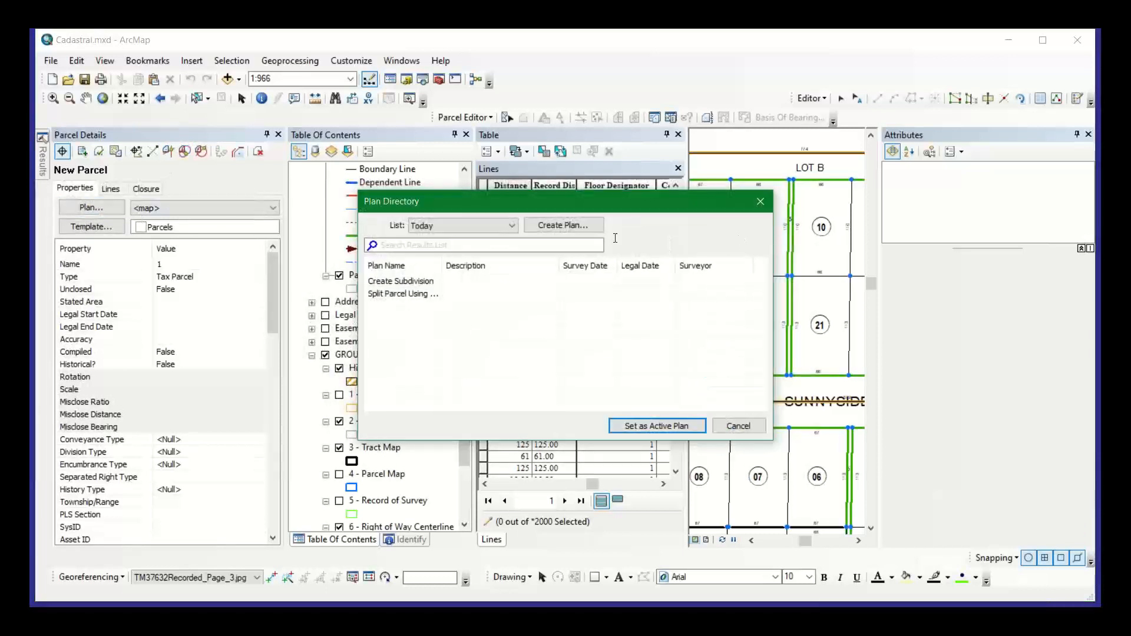
click(571, 225)
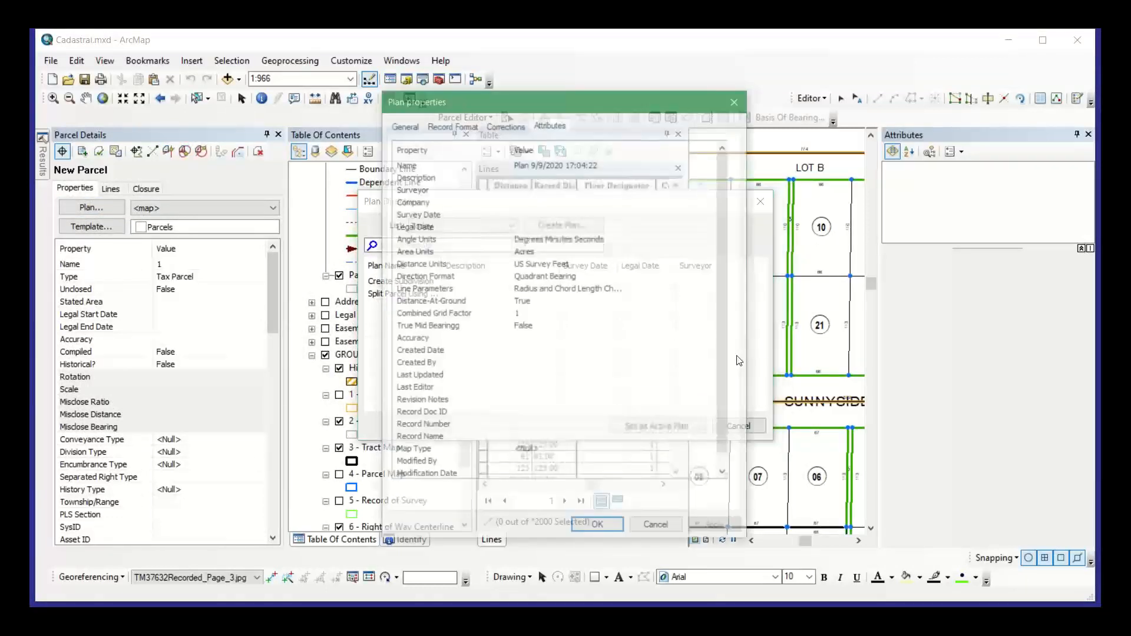
click(405, 123)
key(BackSpace)
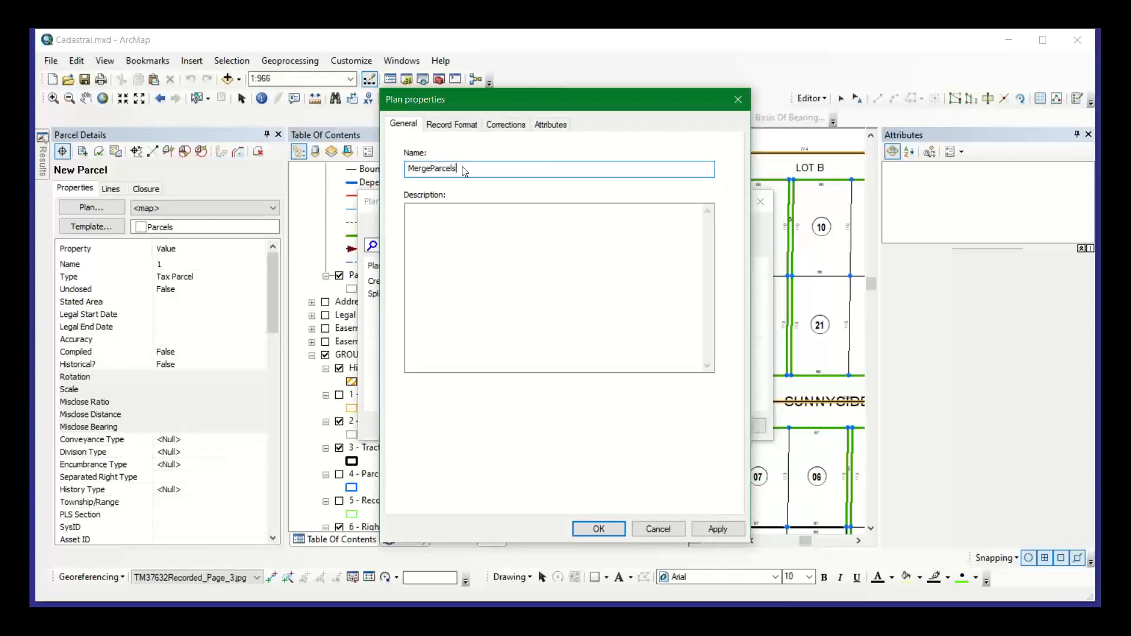
- Review the plan's record format, corrections and attributes, save the plan, and set it as the active plan
click(471, 129)
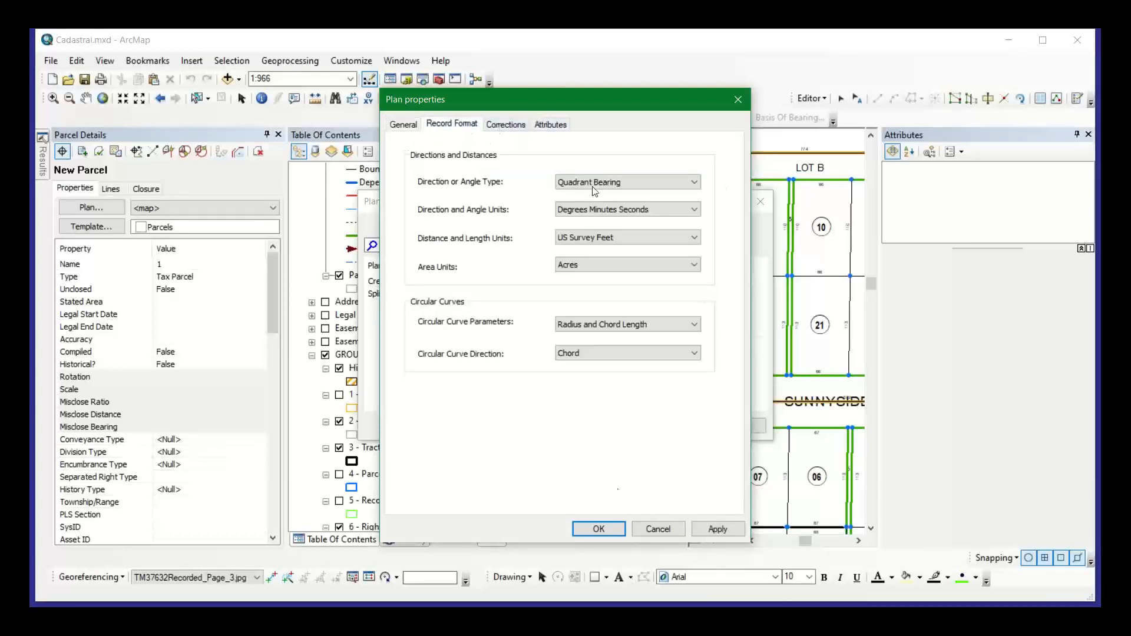
click(507, 125)
click(551, 125)
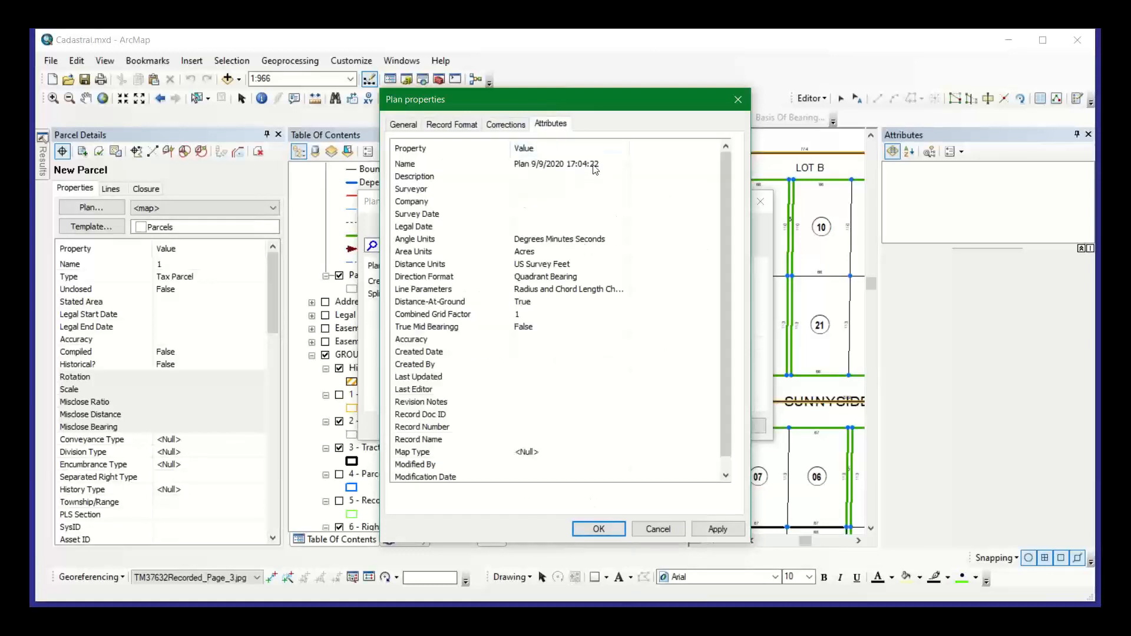
click(723, 528)
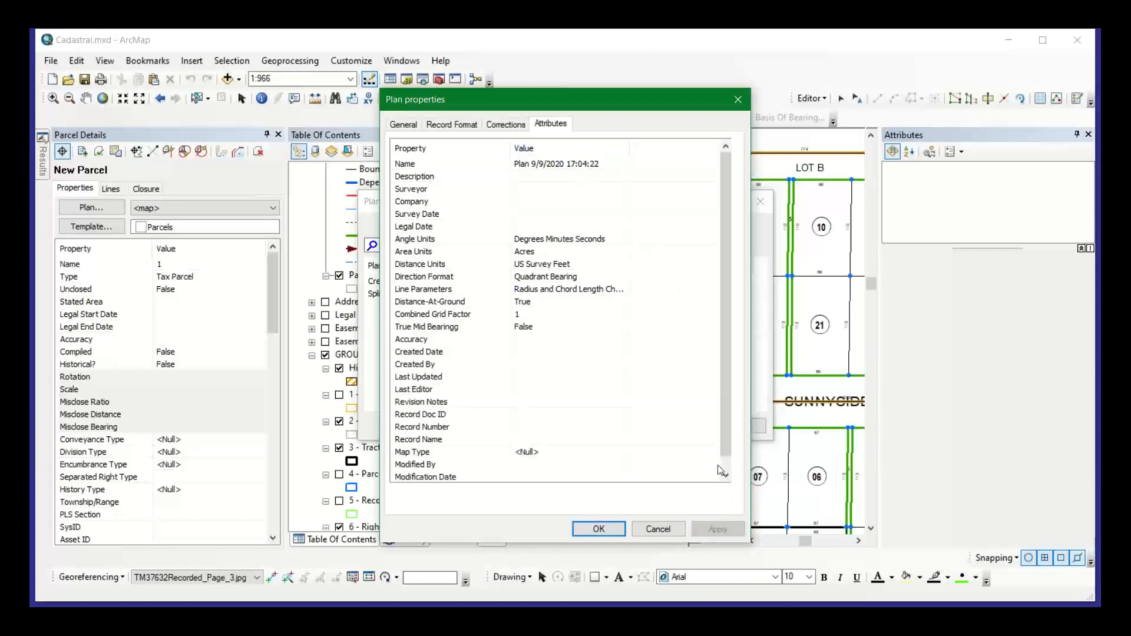
click(598, 529)
click(672, 426)
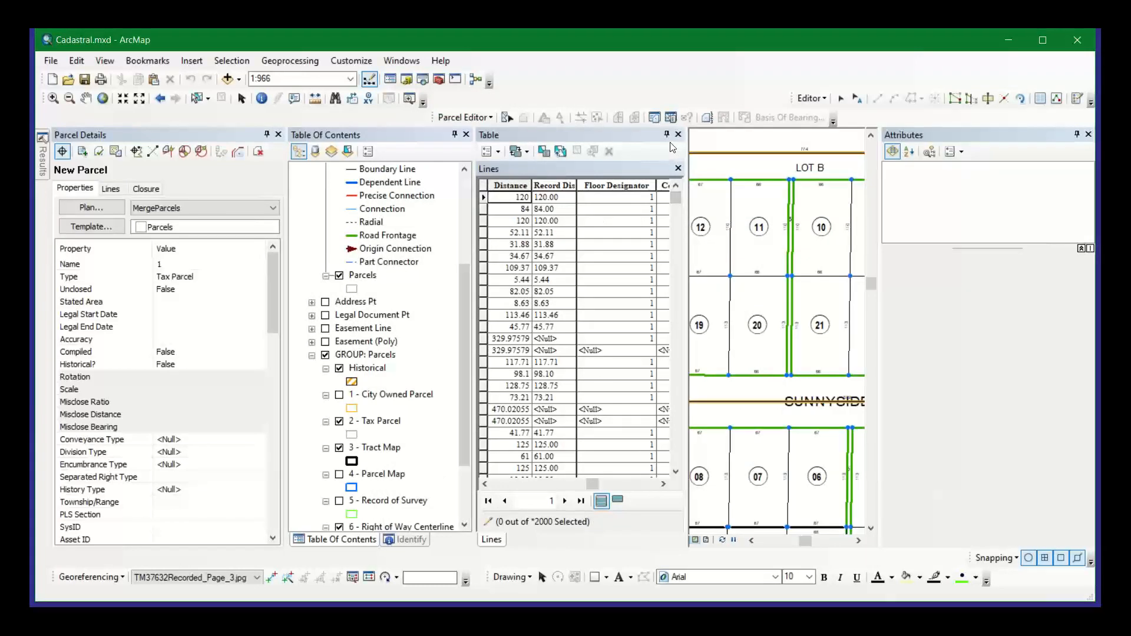
- Auto-hide the table of contents to widen the map around parcels 12 to 19
click(456, 136)
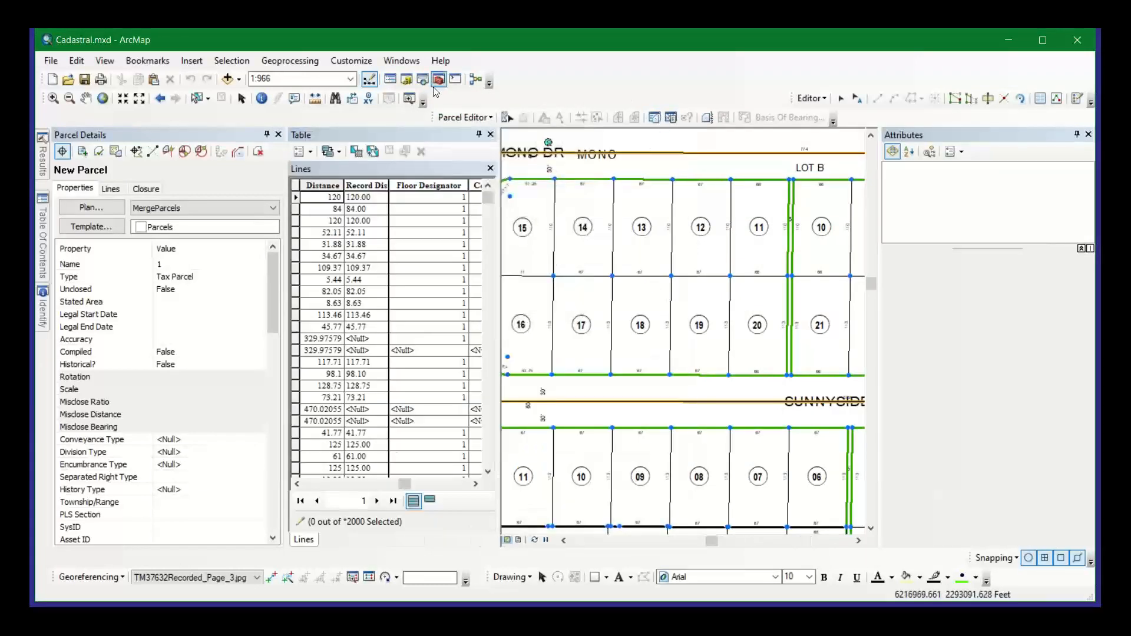
click(490, 117)
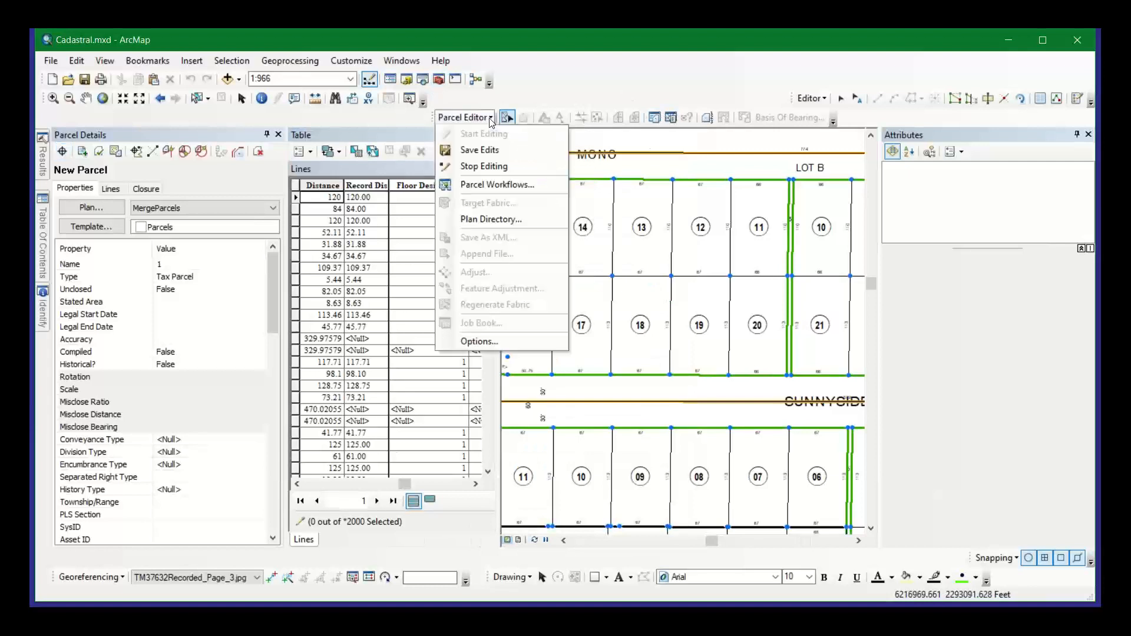
click(531, 90)
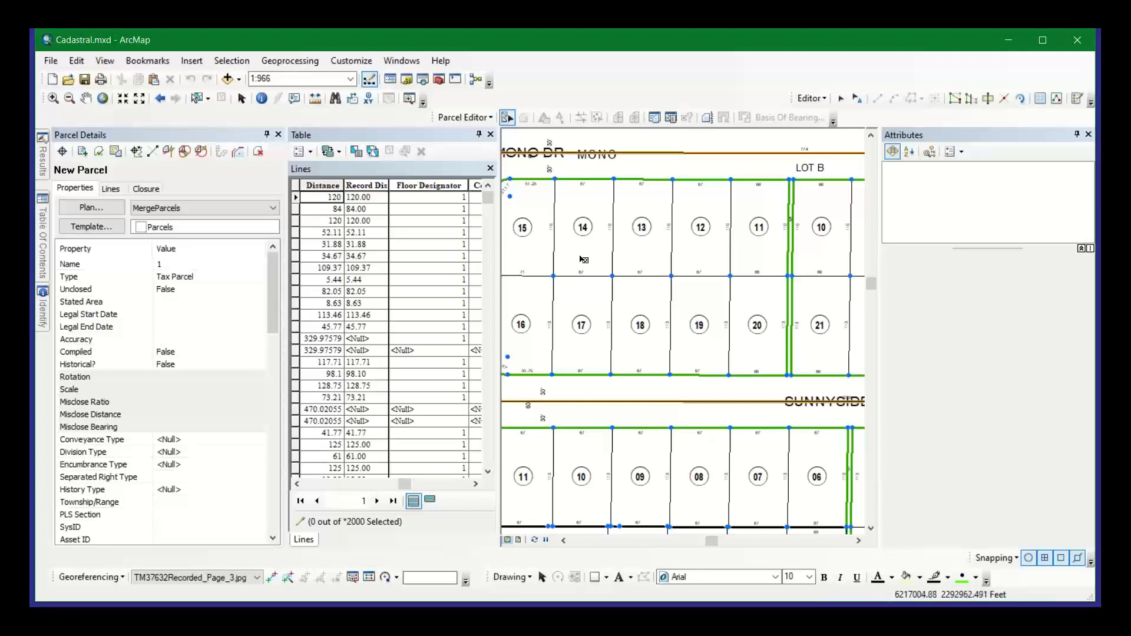
scroll(547, 282, up, 2)
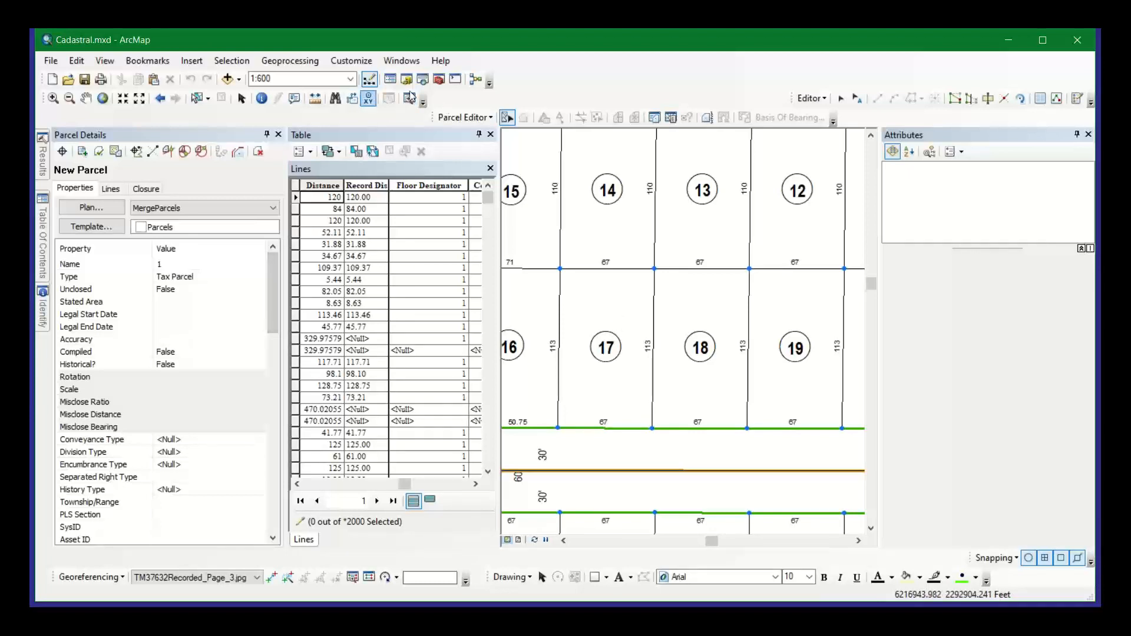
- Collapse the GROUP: Parcels layer group in the table of contents and return to the lots around parcels 14 and 17
click(385, 82)
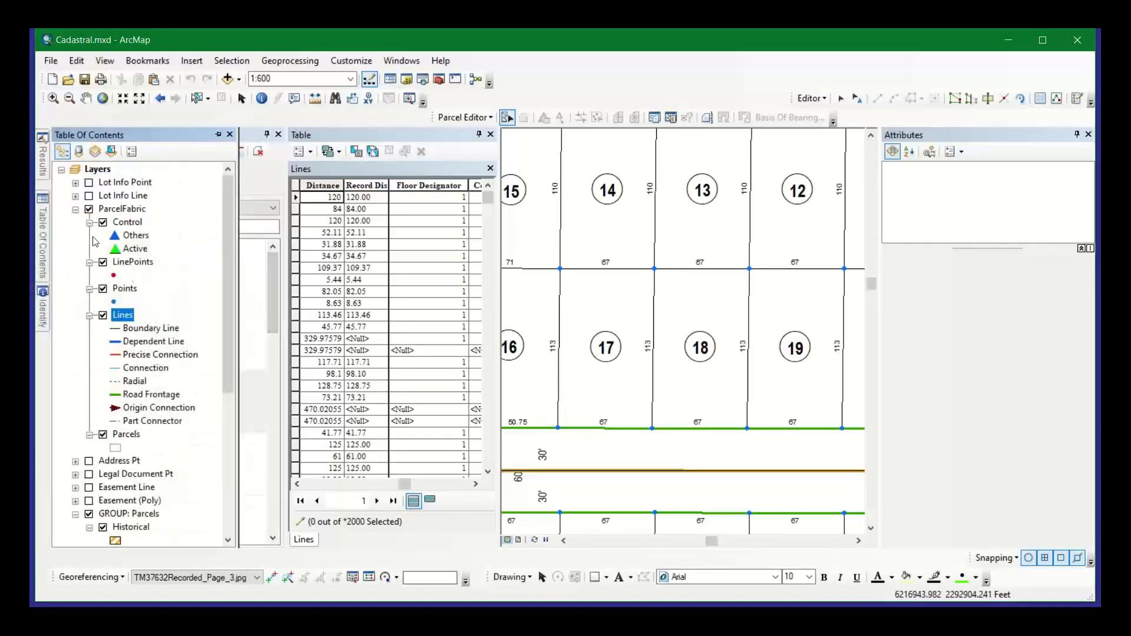
scroll(144, 399, down, 6)
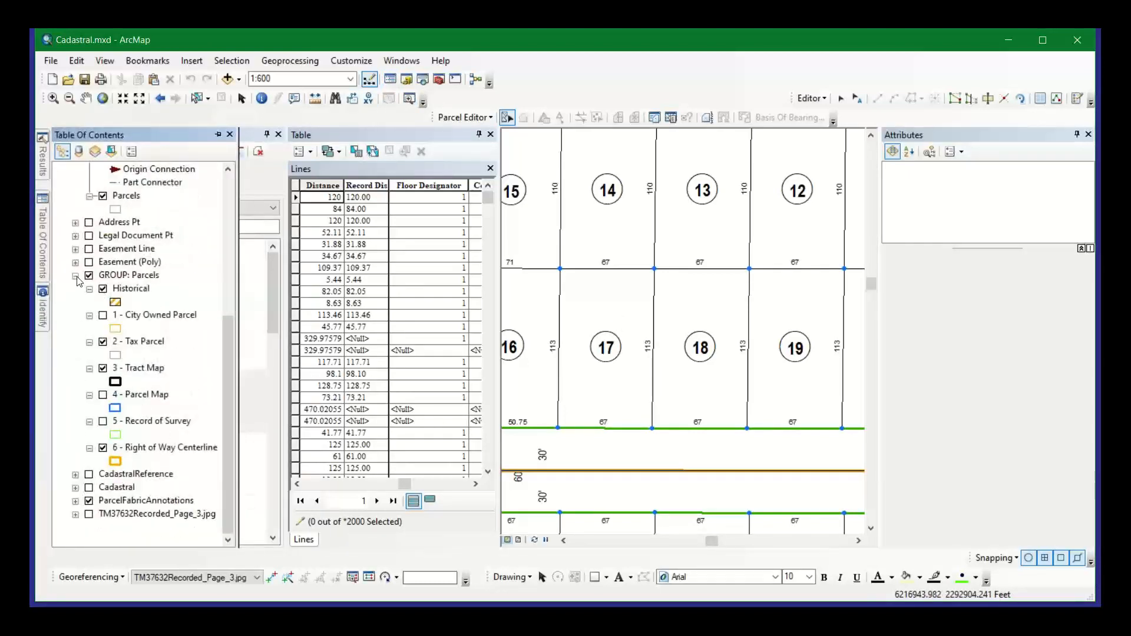
click(76, 275)
scroll(714, 488, down, 1)
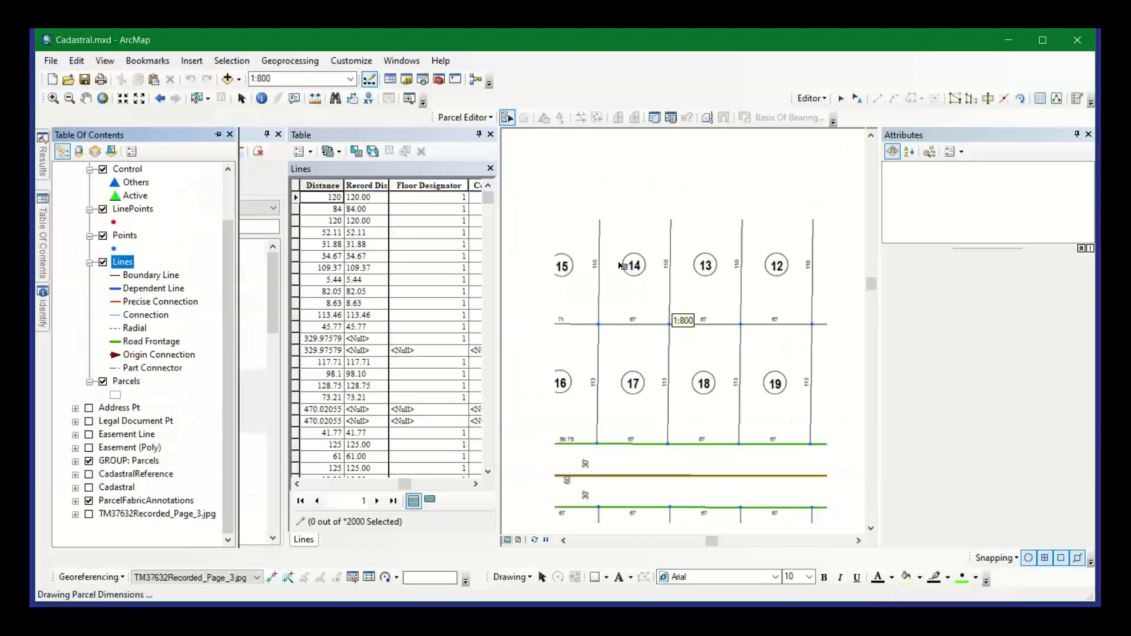
scroll(624, 343, up, 1)
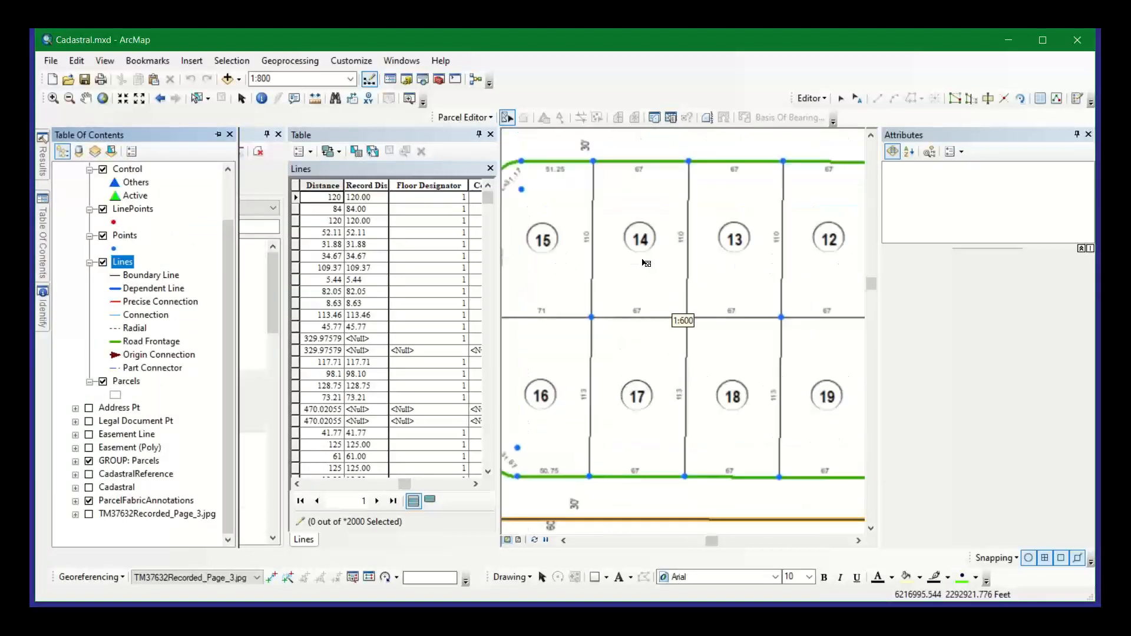
drag(639, 265, 654, 289)
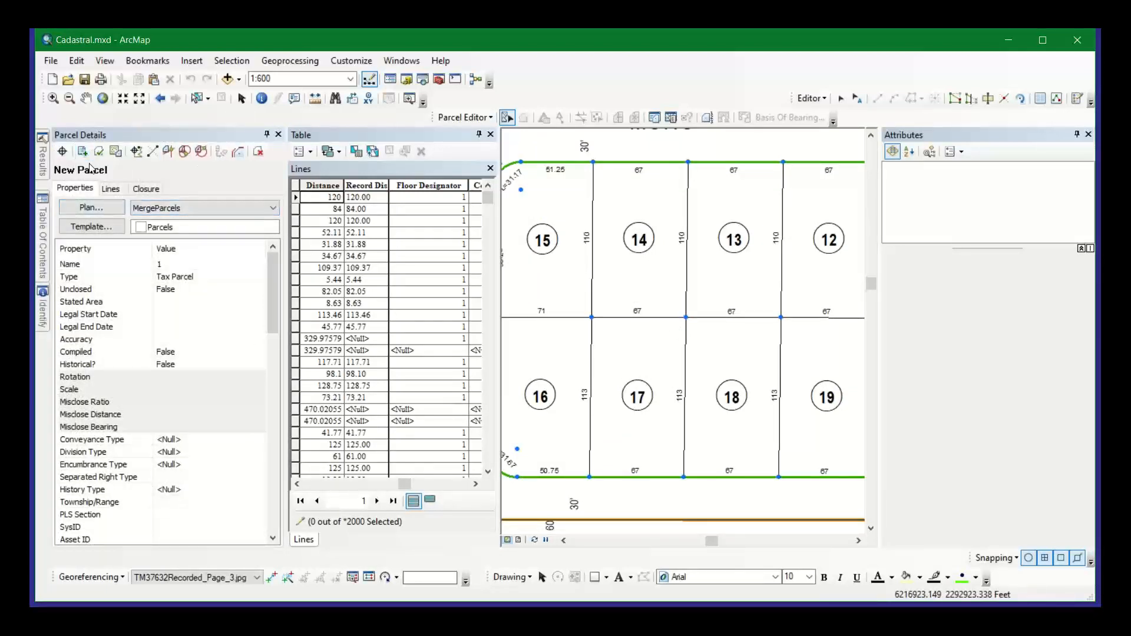
- Close the Attributes pane so the map shows more of the block around parcels 10 to 21
click(137, 153)
click(466, 117)
click(466, 117)
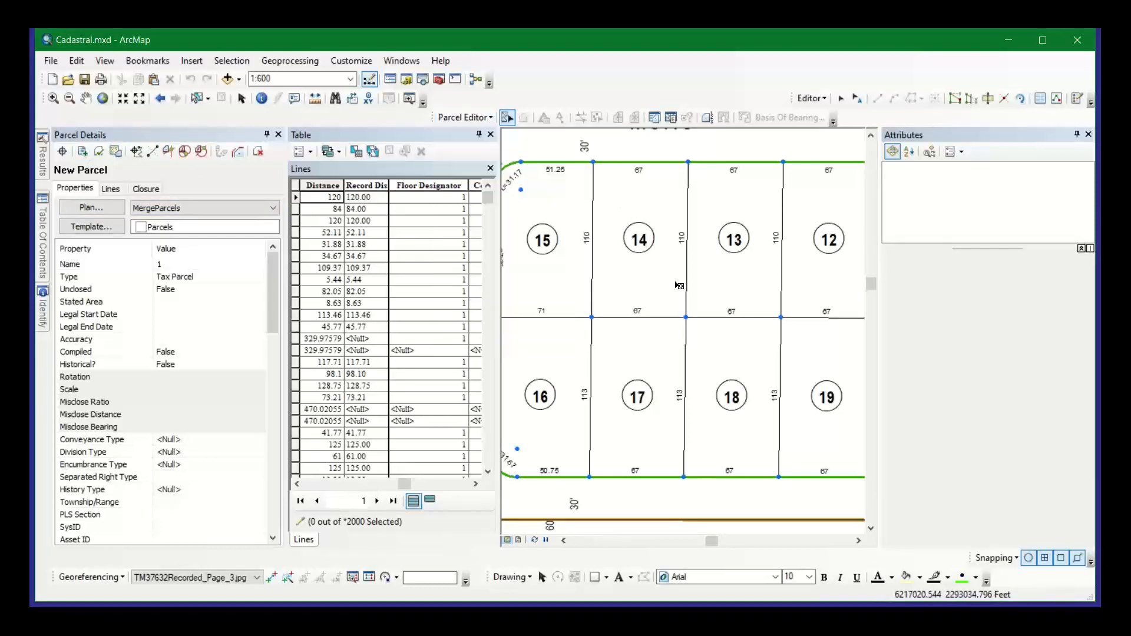
click(1089, 135)
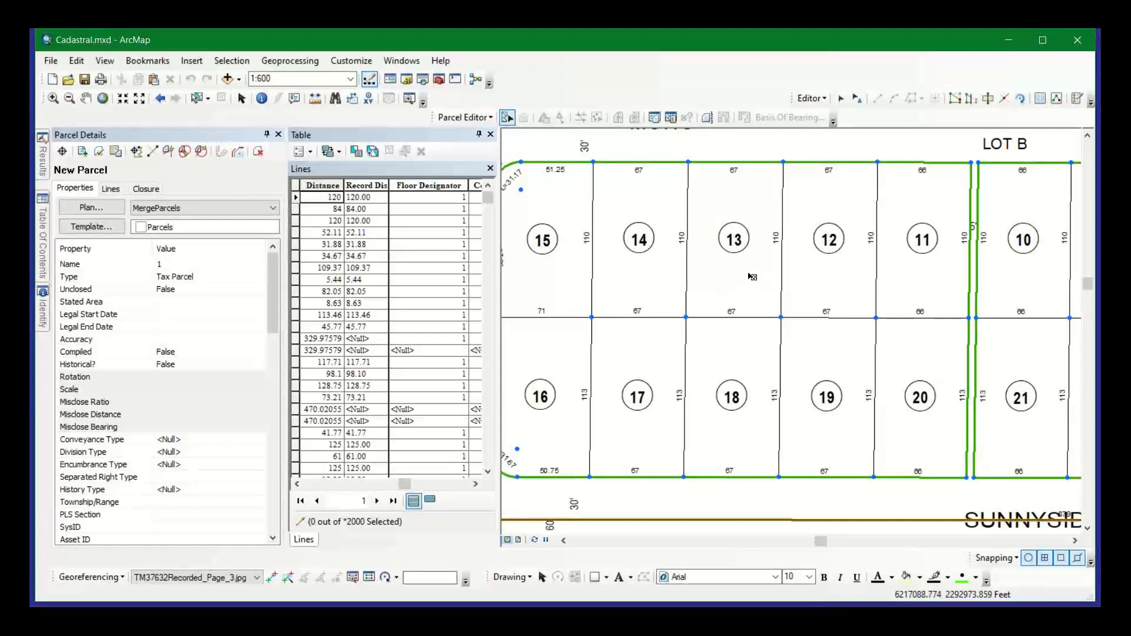
click(465, 117)
click(465, 117)
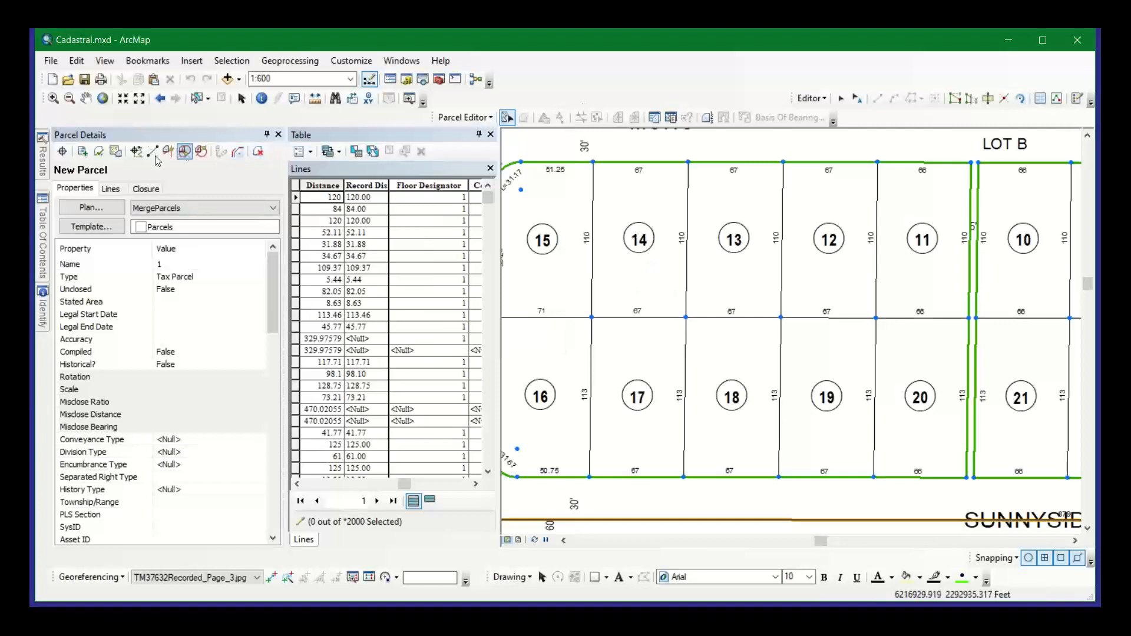
- Pin the table of contents open and show its ParcelFabric sublayers
click(43, 233)
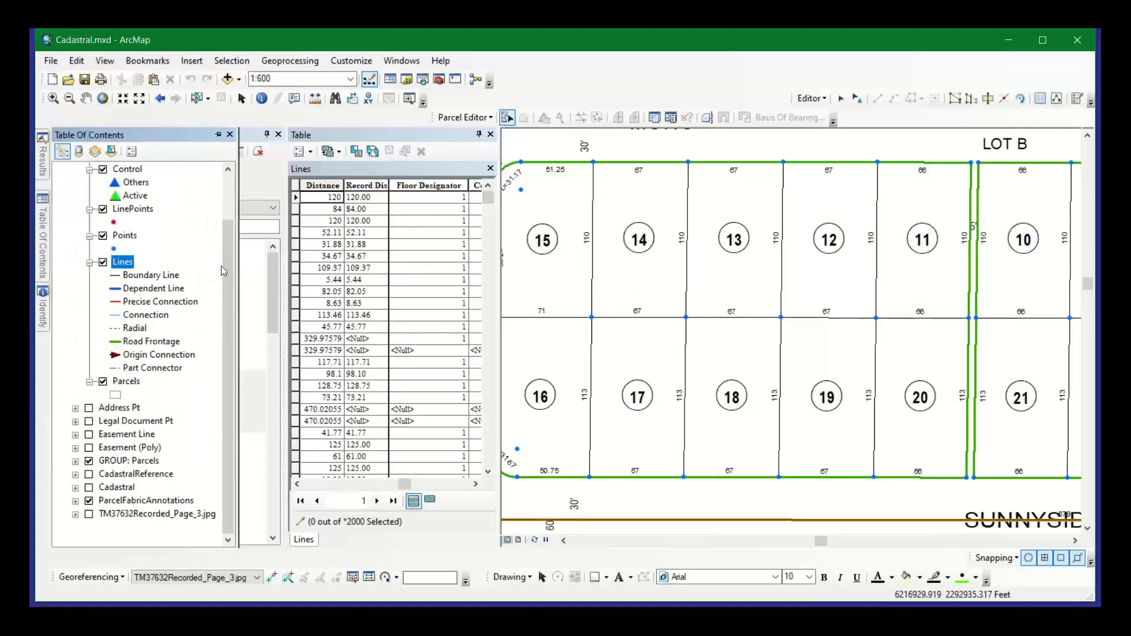
click(218, 134)
scroll(412, 235, up, 2)
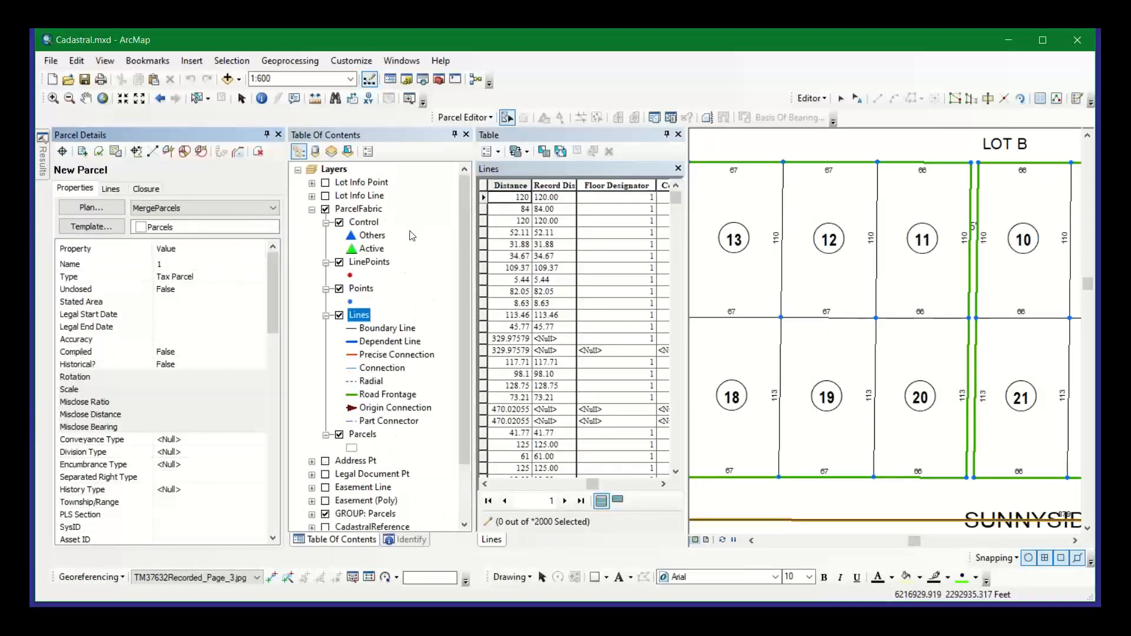
- Turn off the Lines sublayer of the ParcelFabric layer
right_click(357, 318)
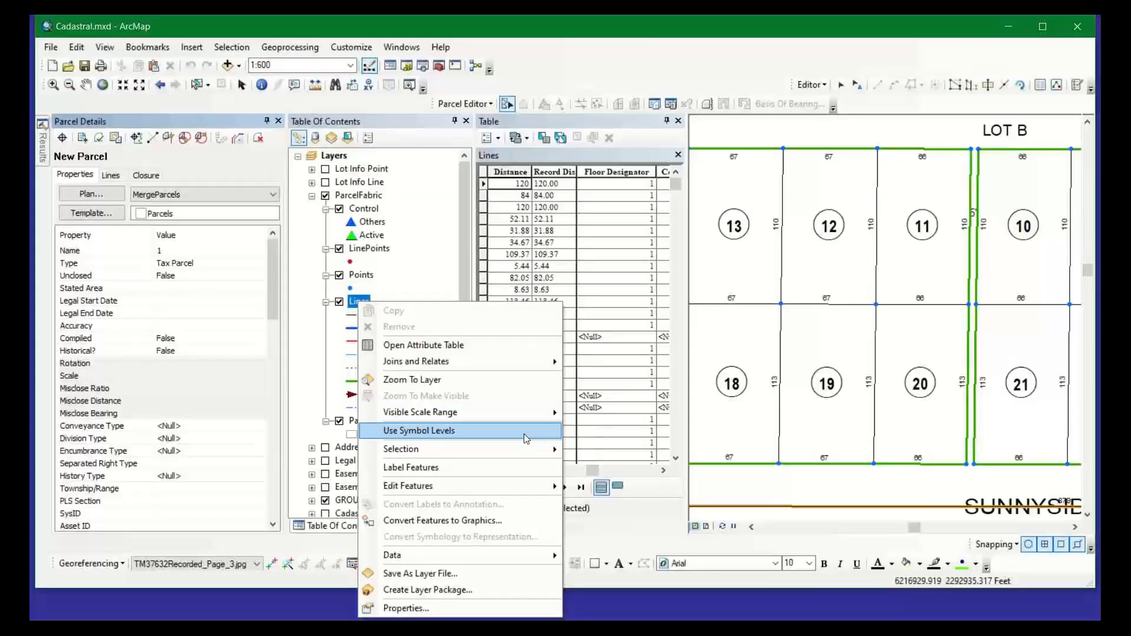
mouse_move(522, 467)
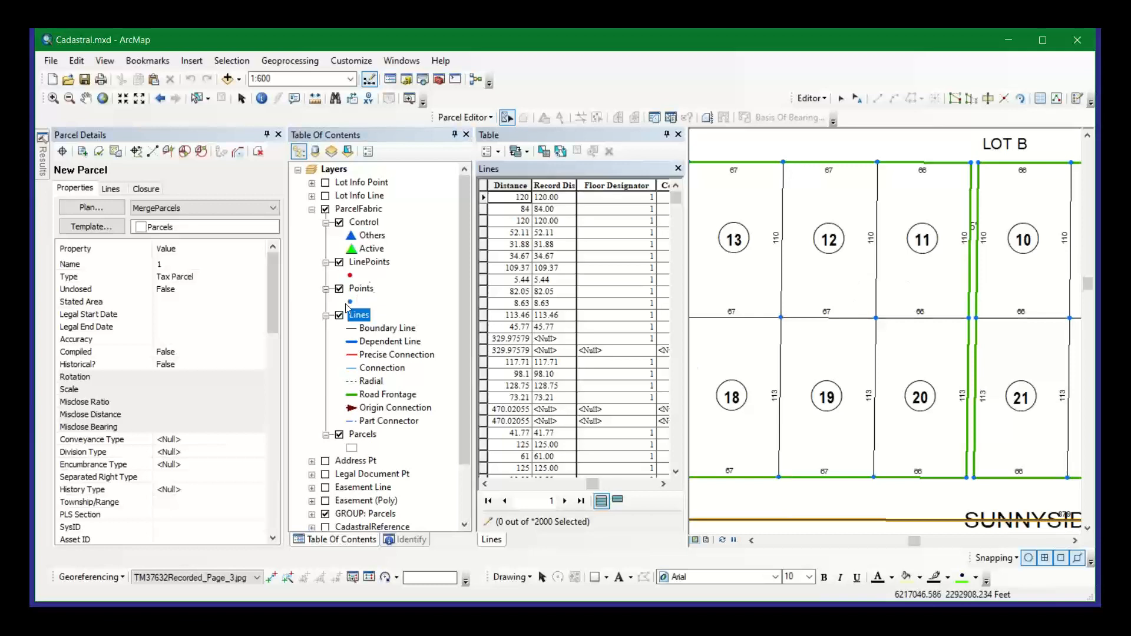
click(339, 315)
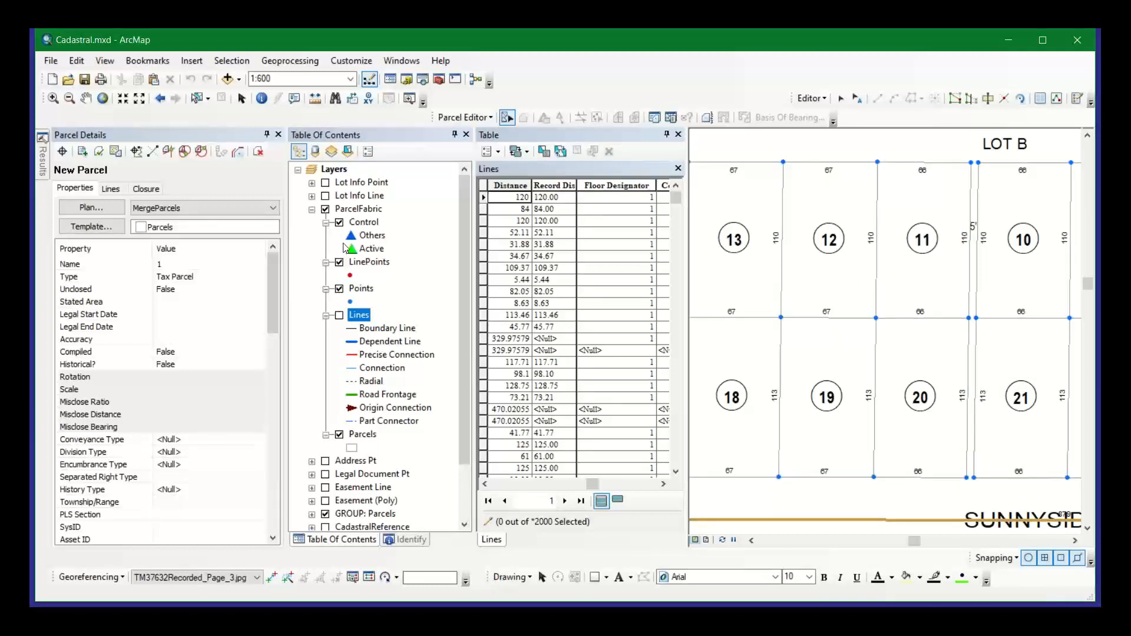
scroll(361, 383, down, 2)
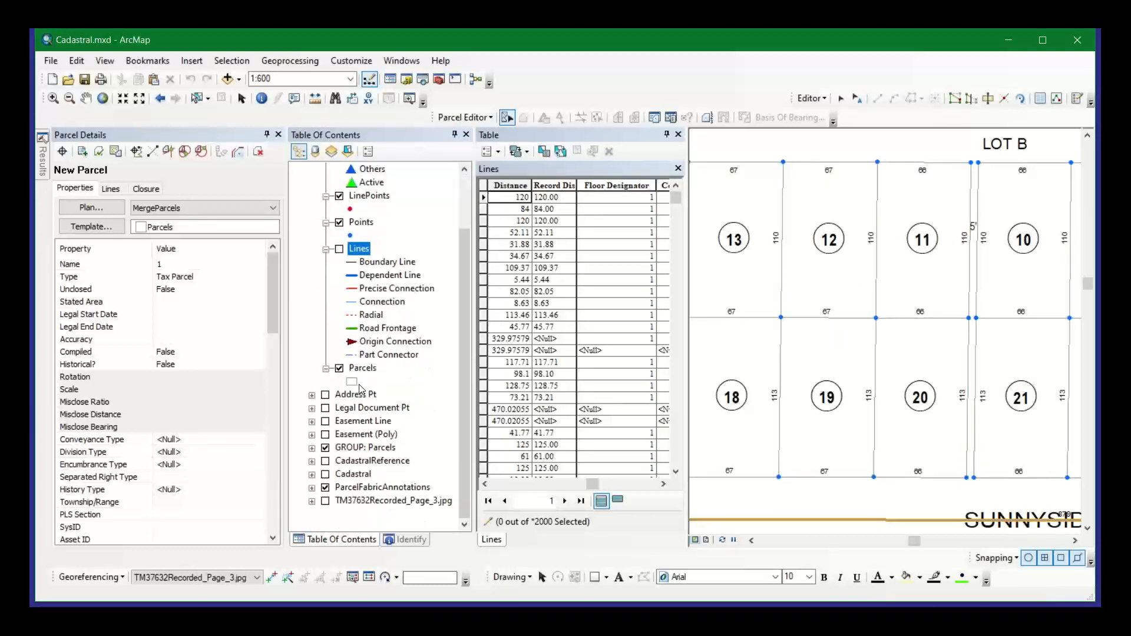
- Turn off the GROUP: Parcels layer and stop the parcel edit session without saving its edits
click(325, 448)
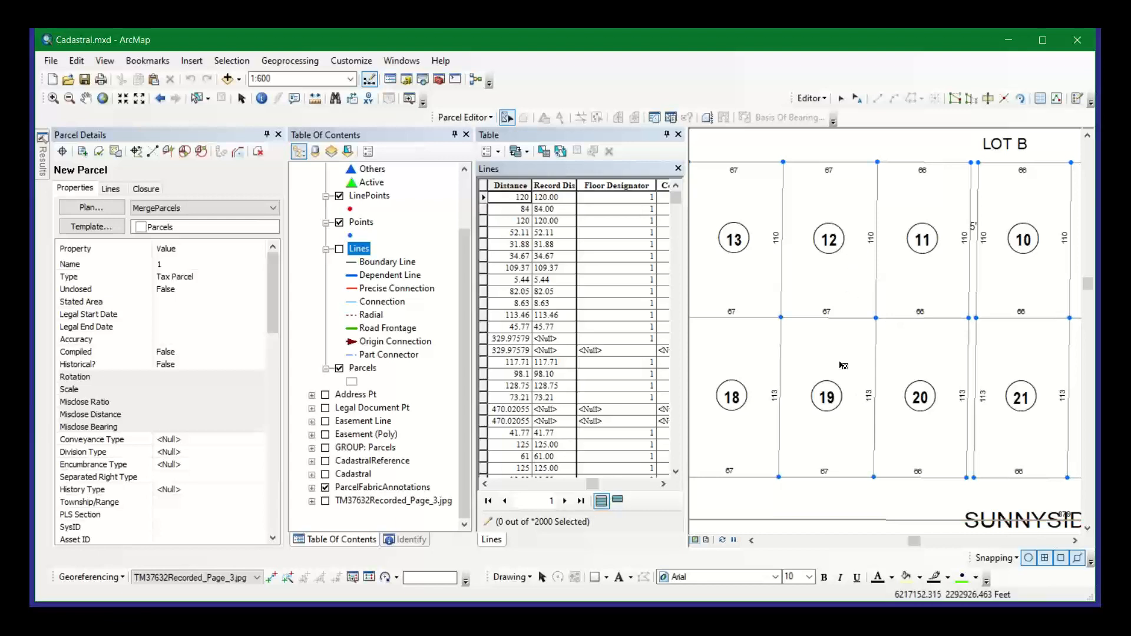
scroll(854, 322, up, 3)
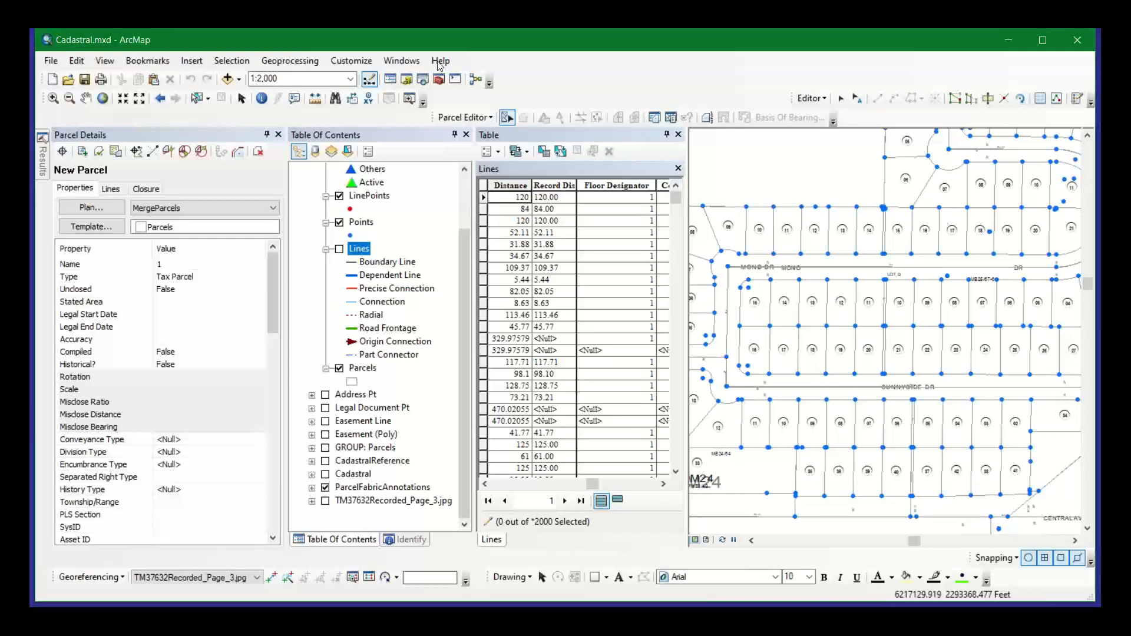
click(464, 117)
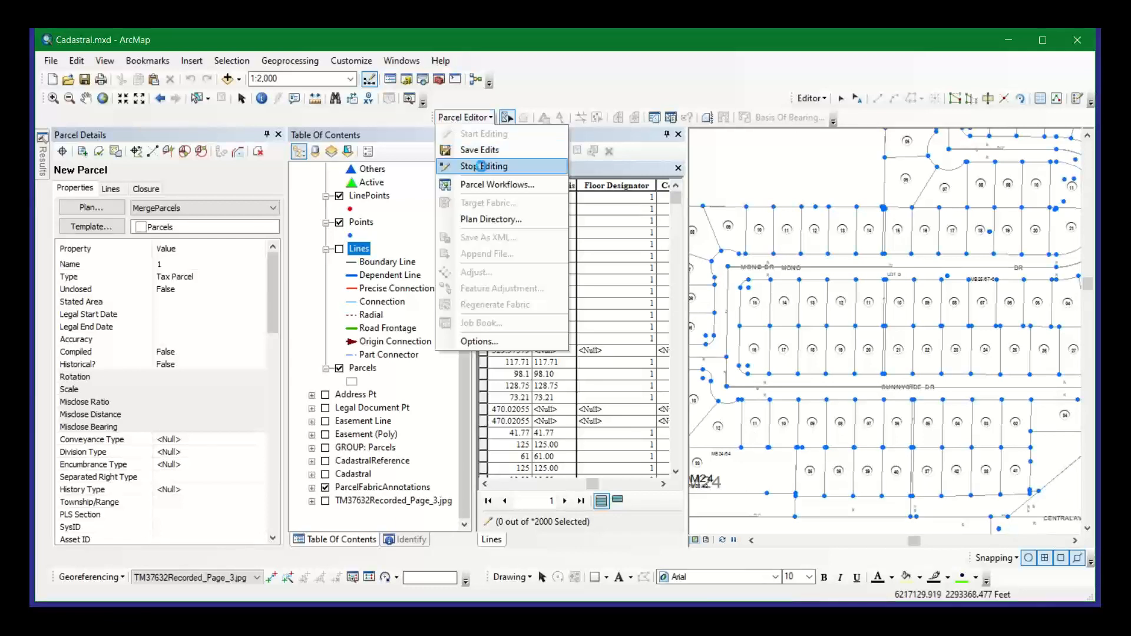
click(482, 166)
click(553, 382)
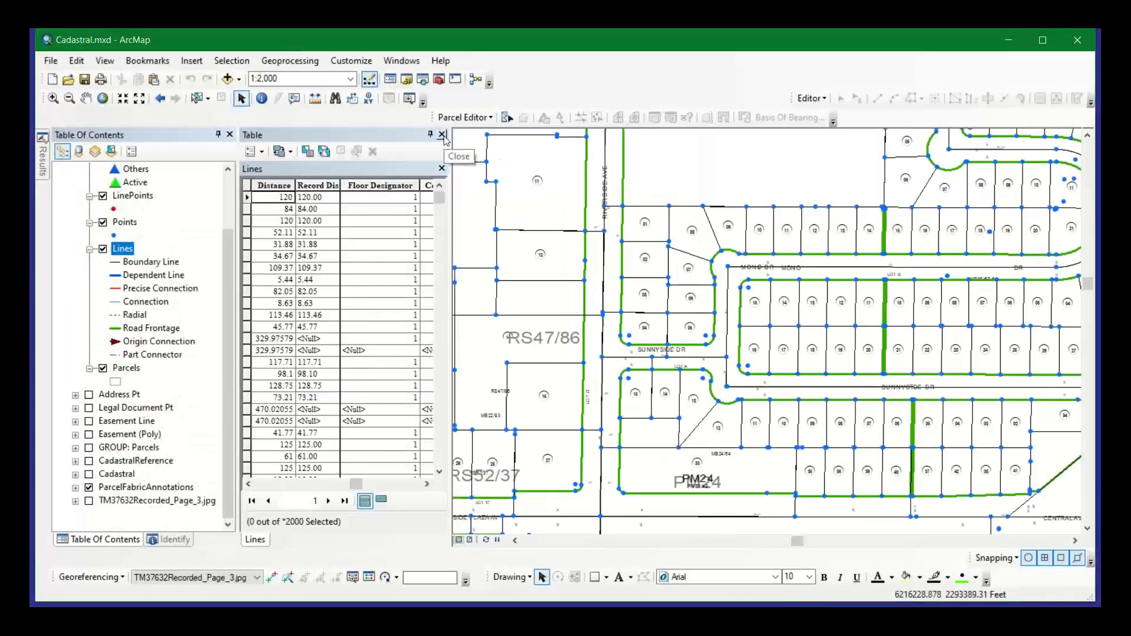
- Narrow the Table pane and zoom the map to the lots between San Diego Ave and Coby Ct
drag(450, 148, 401, 147)
scroll(910, 179, down, 3)
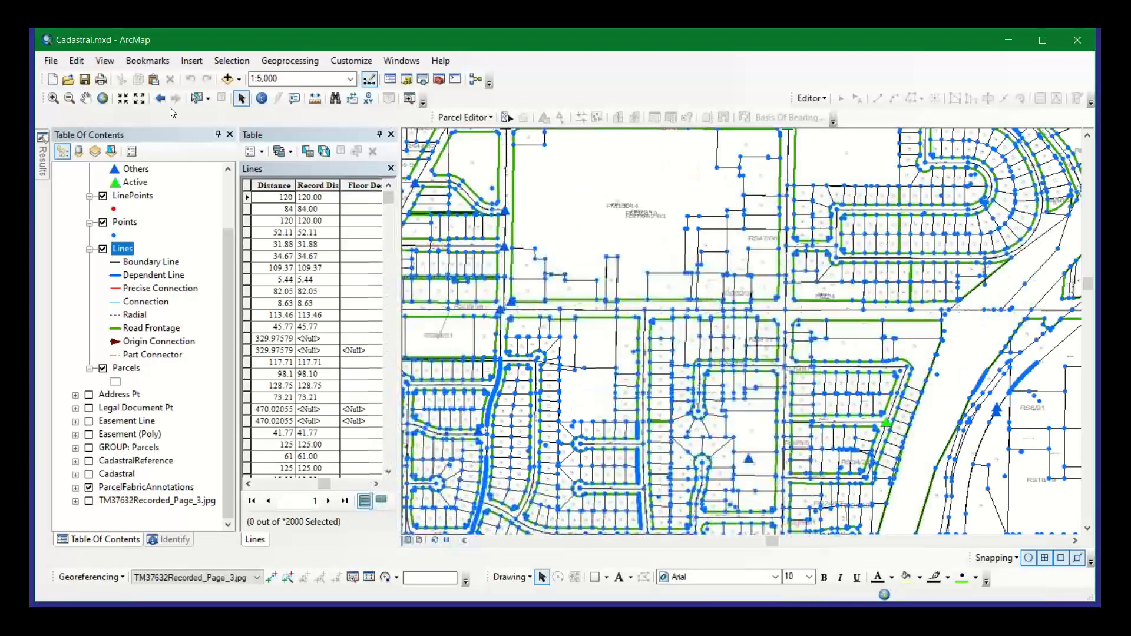
click(53, 99)
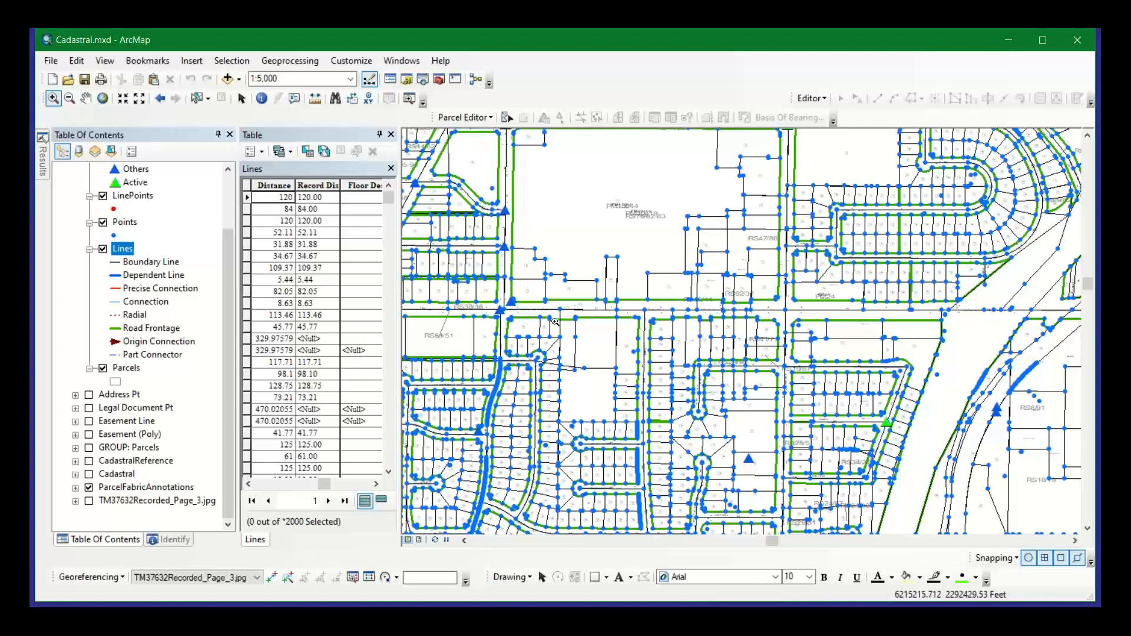
drag(555, 322, 815, 431)
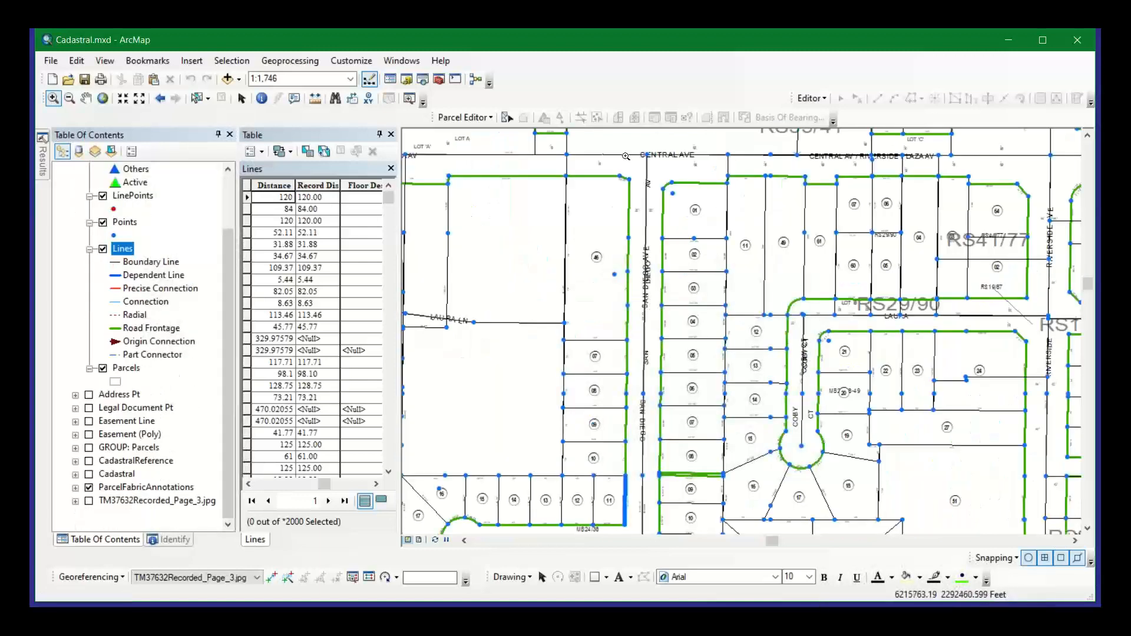
drag(448, 176, 917, 449)
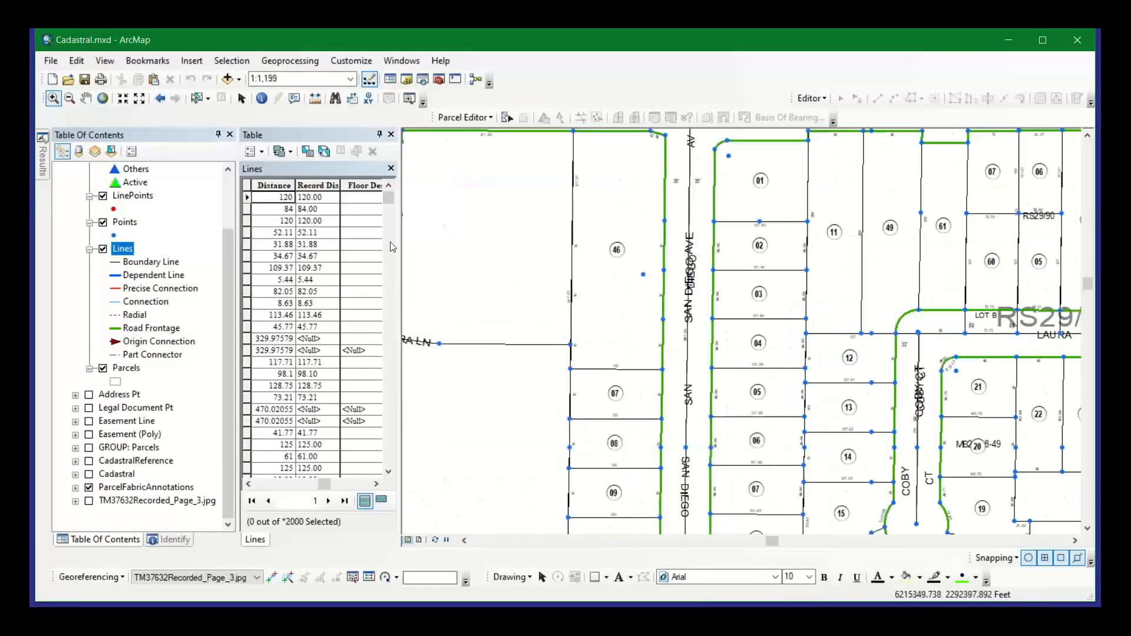
- Start a new edit session on the parcel fabric with the Parcel Details shown
click(465, 117)
click(489, 135)
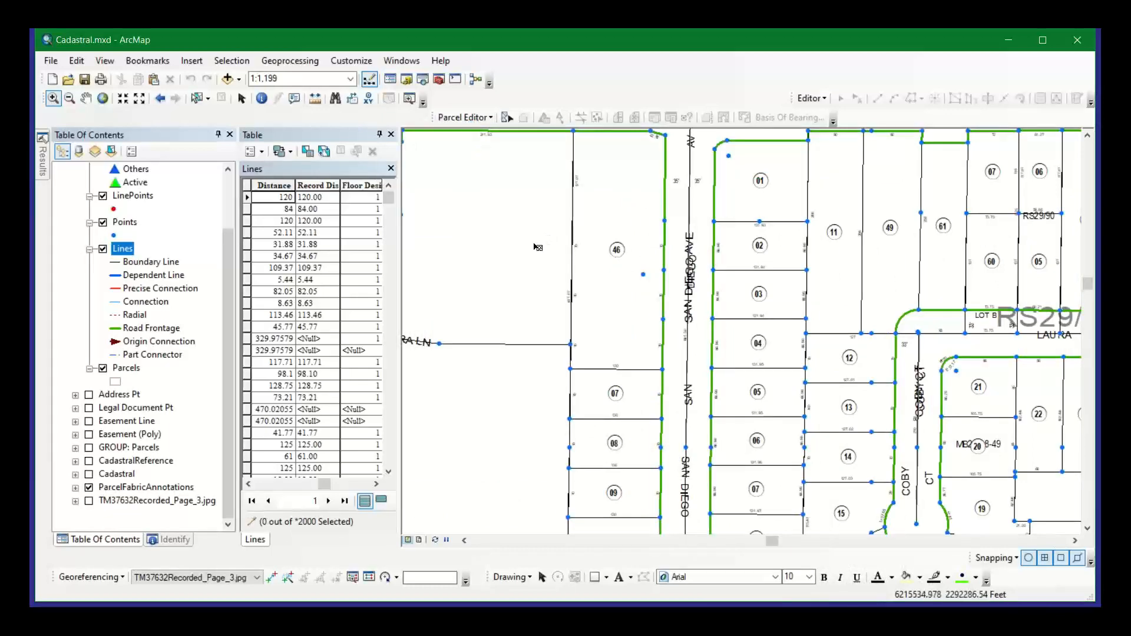
click(515, 111)
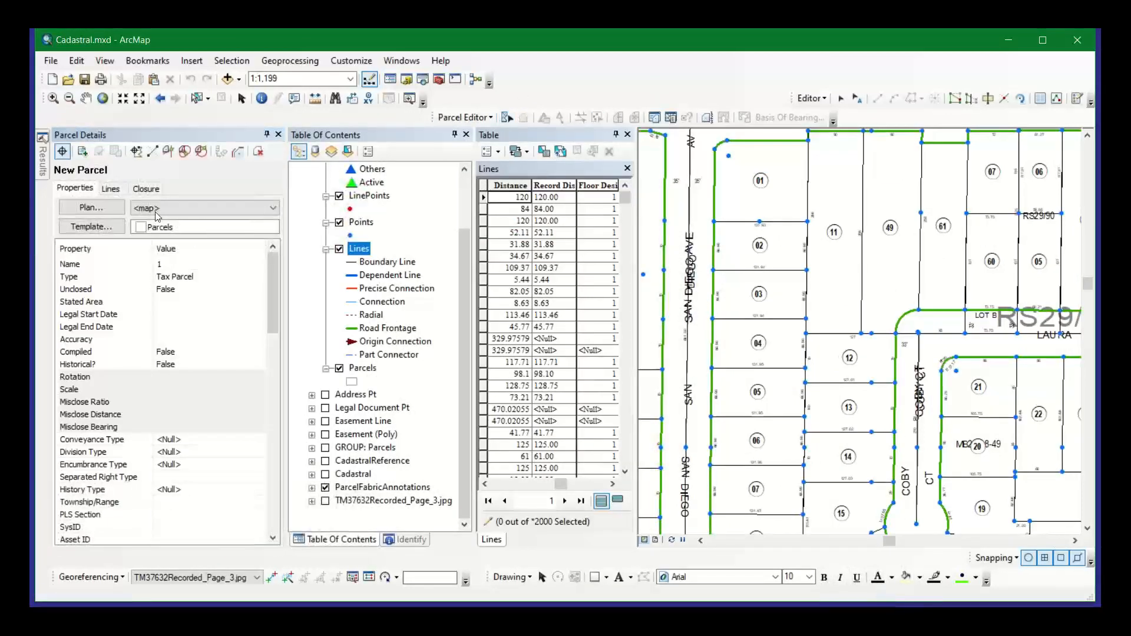
- Create a plan named MergeParcels and set it as the active plan for the new parcel
click(94, 208)
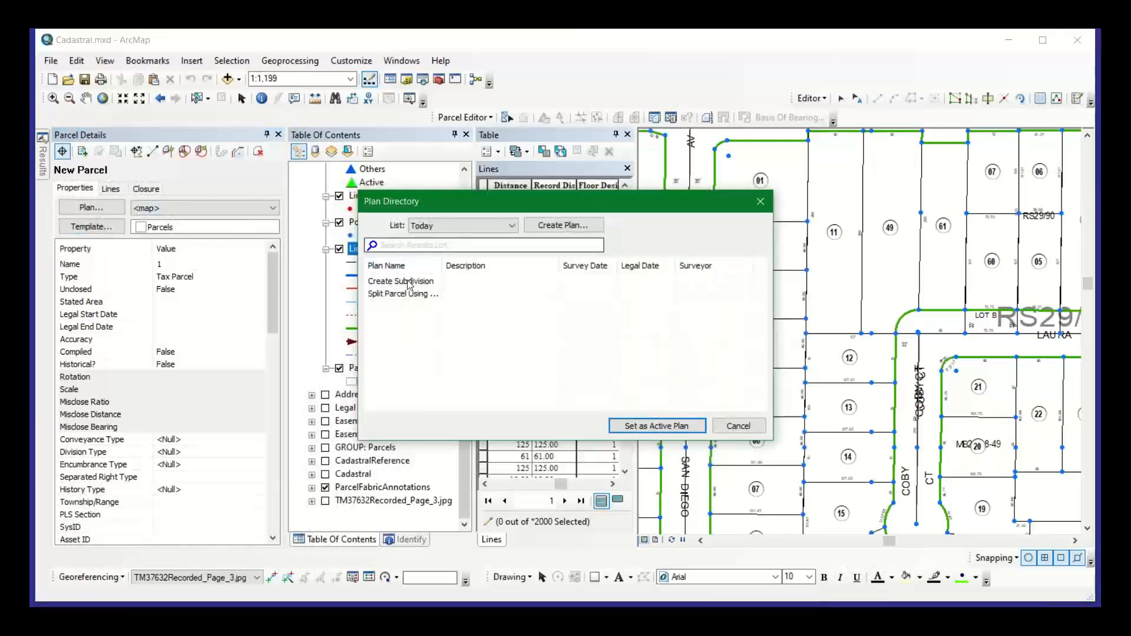
click(586, 226)
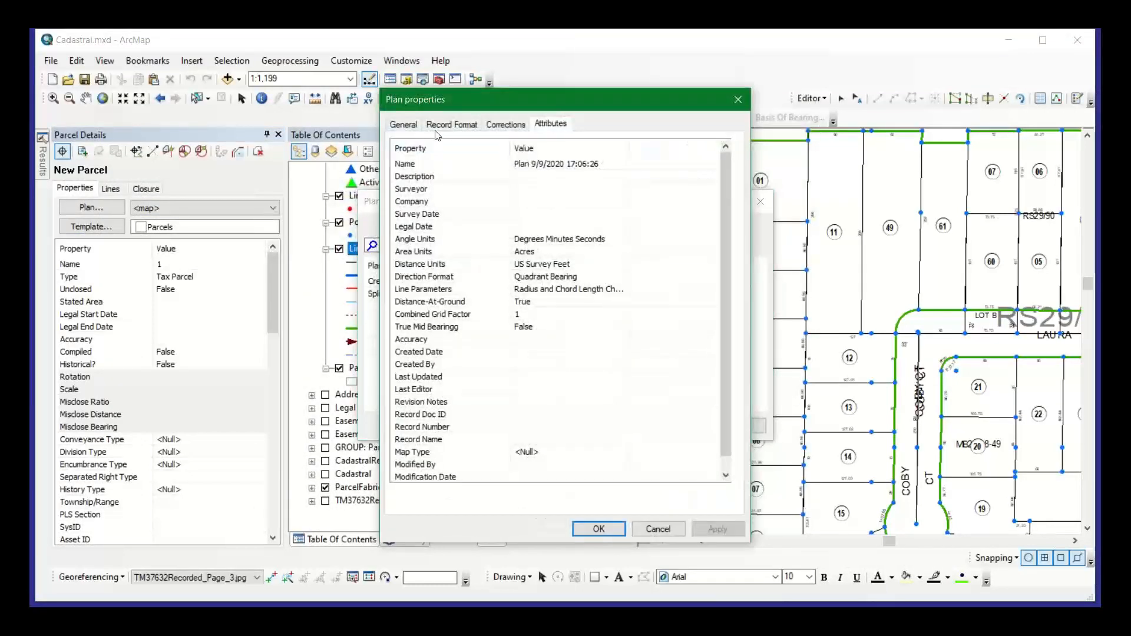
click(403, 125)
text(Me)
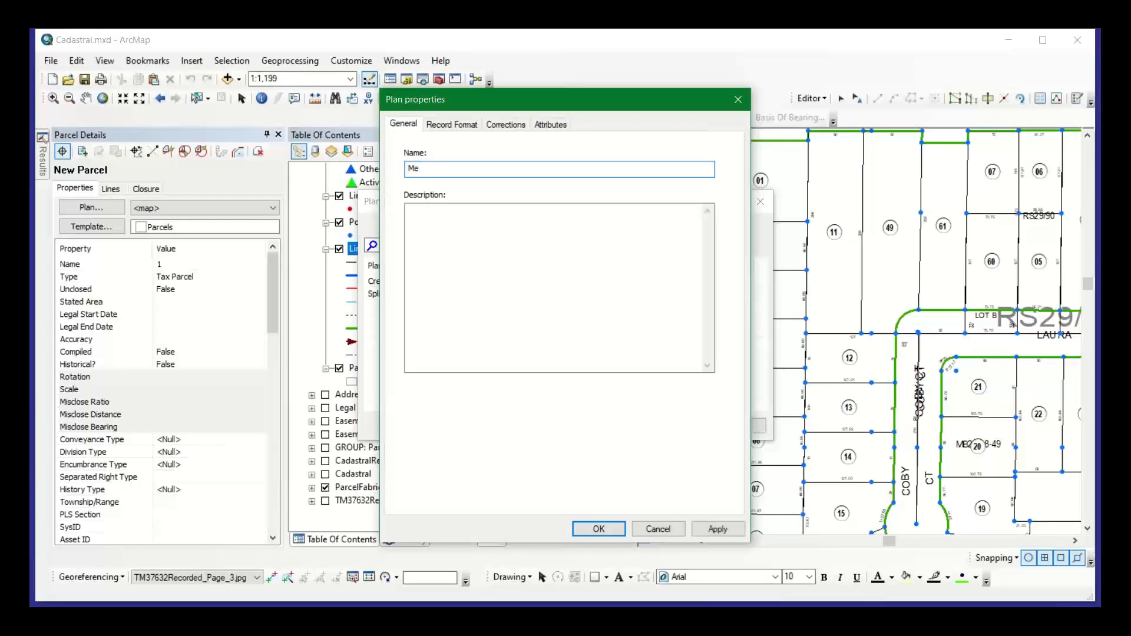
text(rgeParcels)
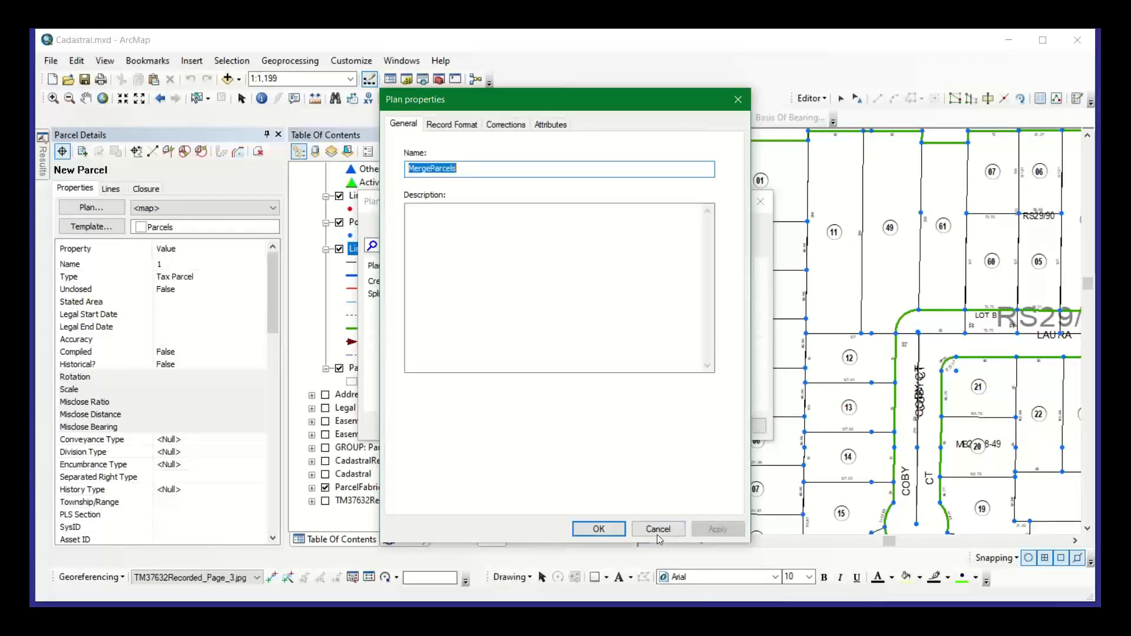
click(599, 529)
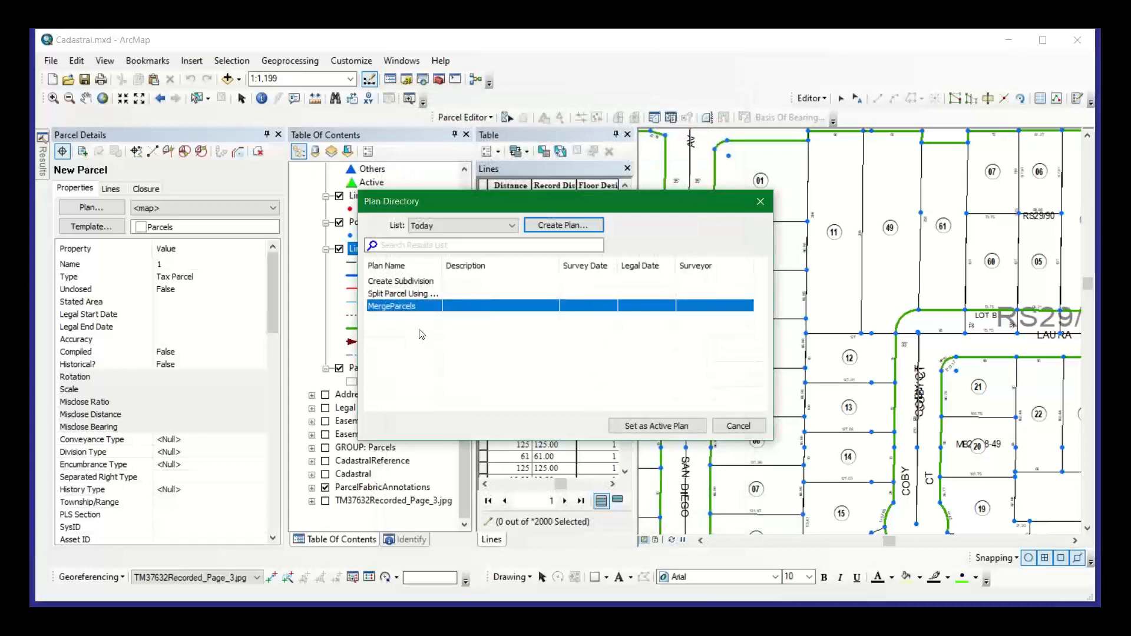
click(658, 427)
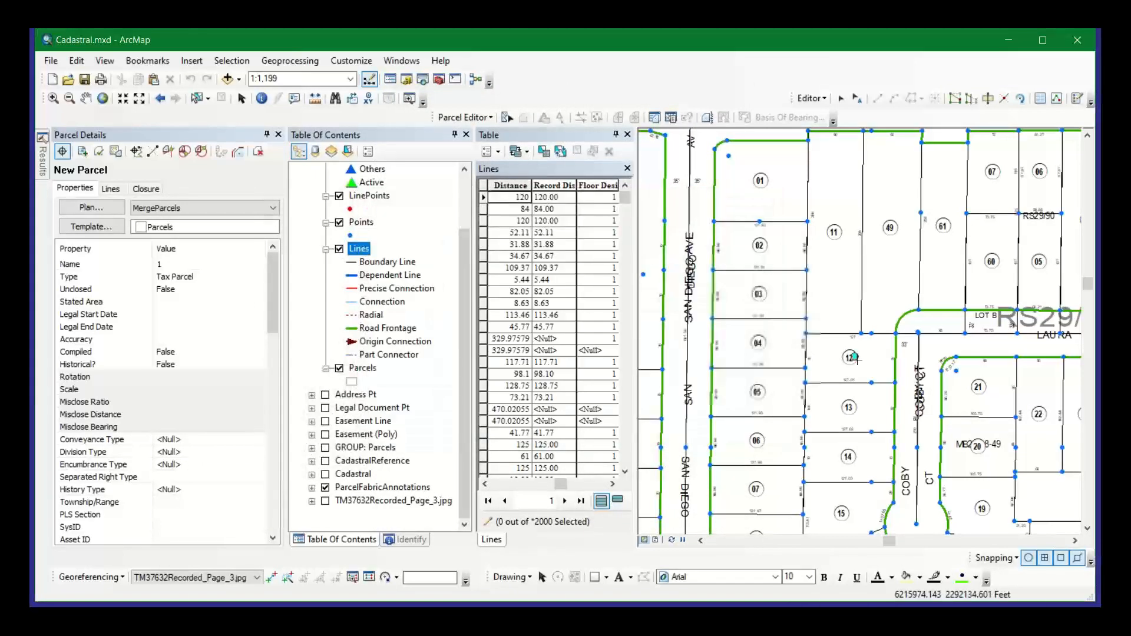
- Activate the parcel selection tool and widen the Table pane slightly
click(506, 118)
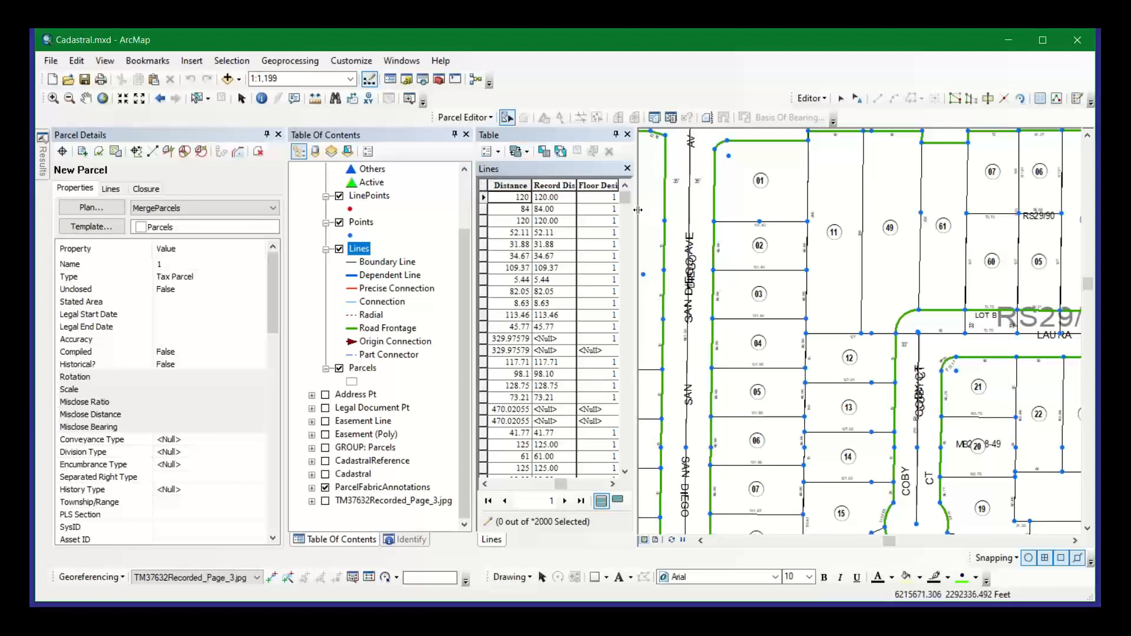
drag(642, 210, 659, 210)
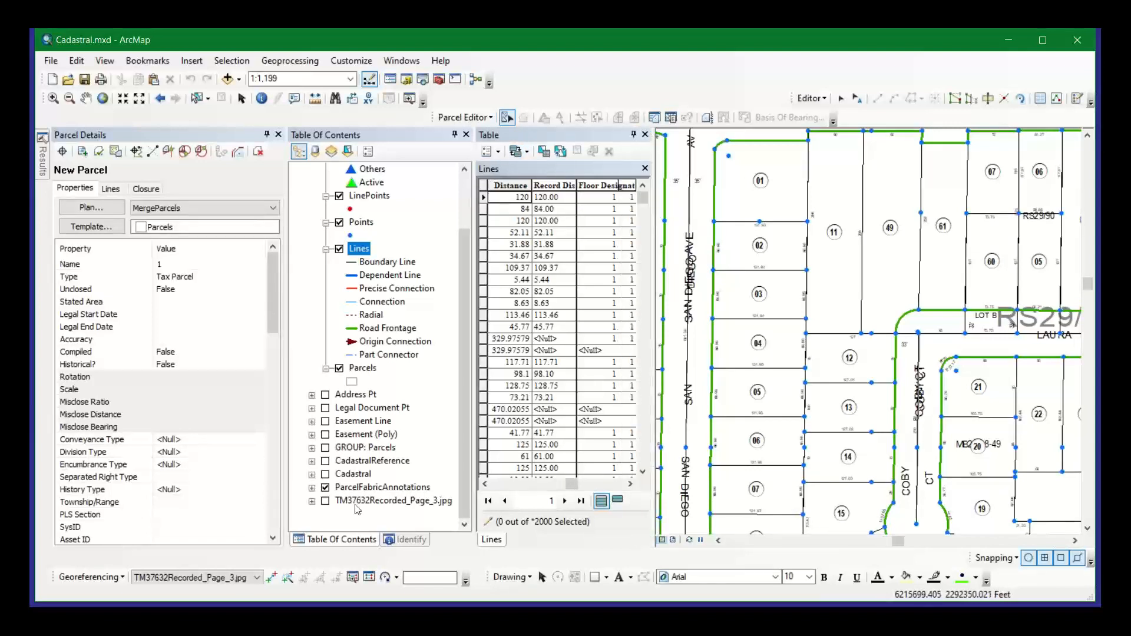
scroll(353, 498, up, 1)
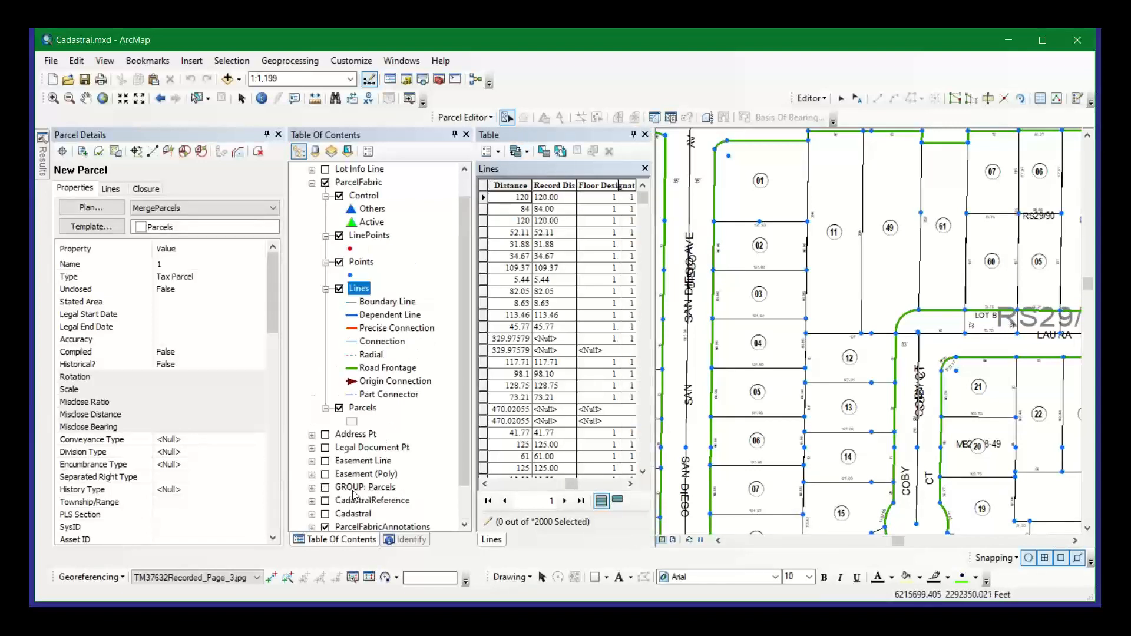
scroll(357, 503, up, 1)
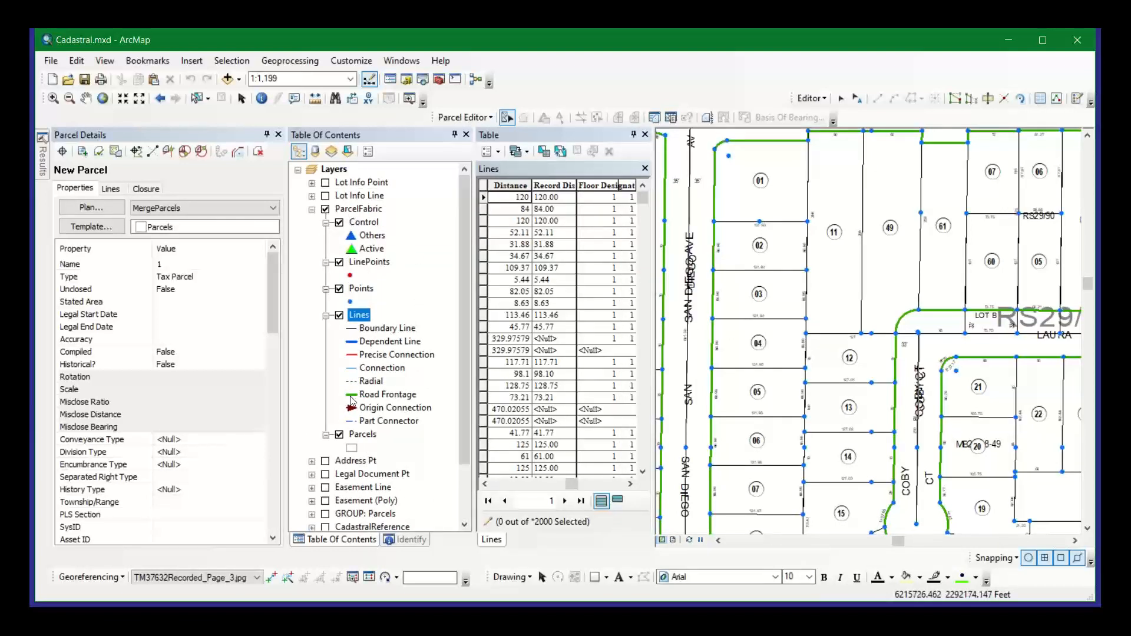
scroll(384, 463, down, 2)
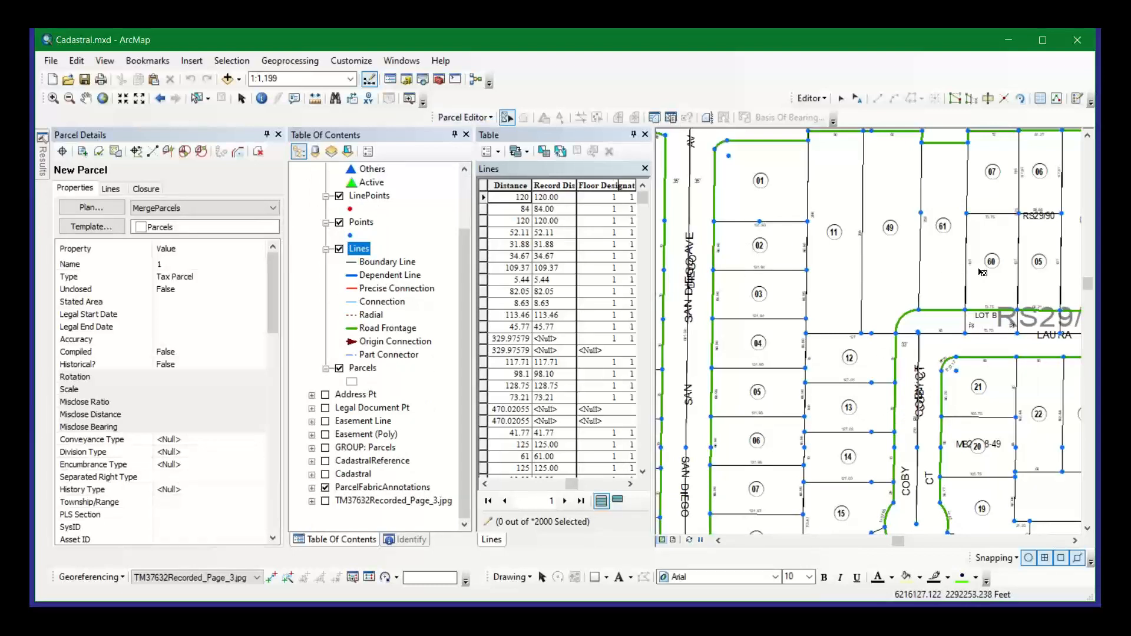
- Turn off the ParcelFabricAnnotations layer in the table of contents
scroll(1036, 256, up, 1)
scroll(1035, 256, up, 4)
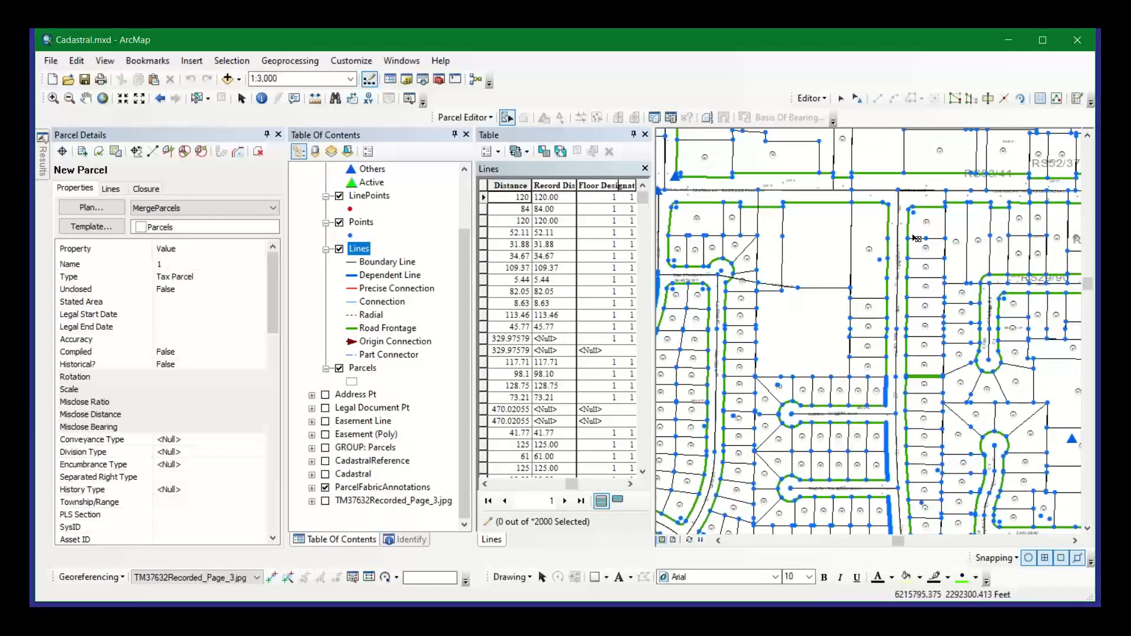
scroll(913, 272, up, 4)
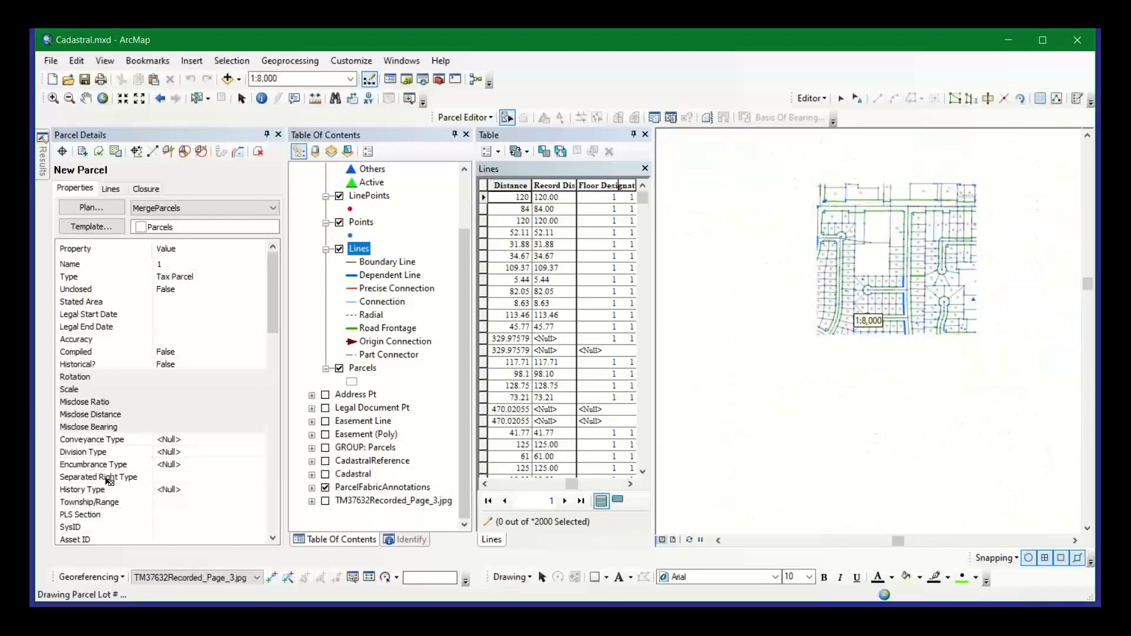
click(326, 487)
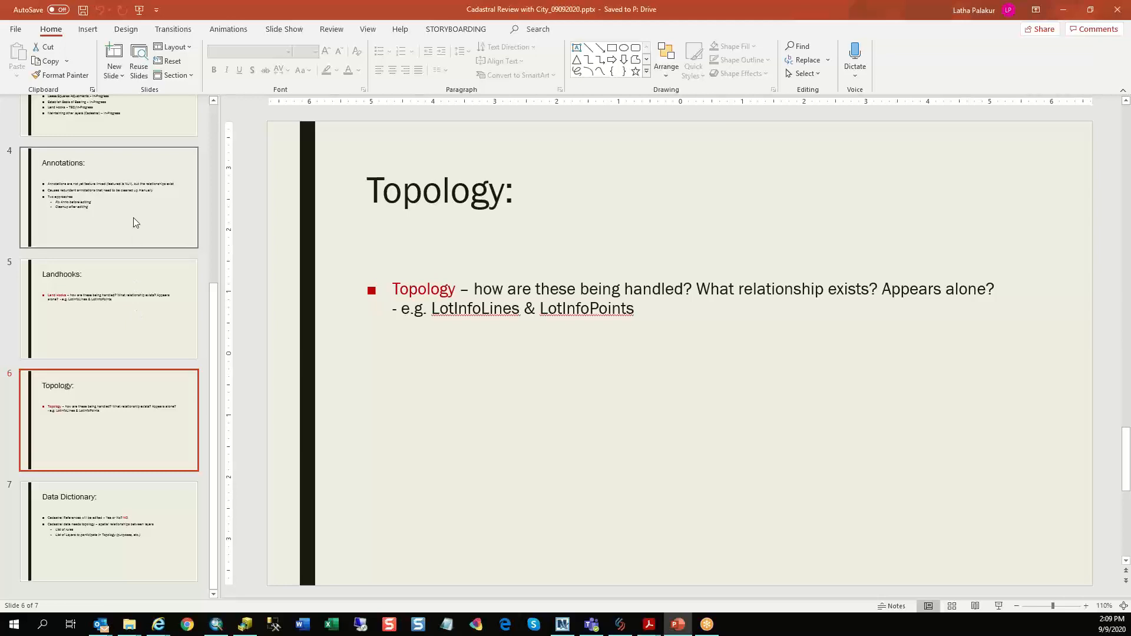
- Switch to the Cadastral Review presentation in PowerPoint and show the Annotations slide
click(129, 199)
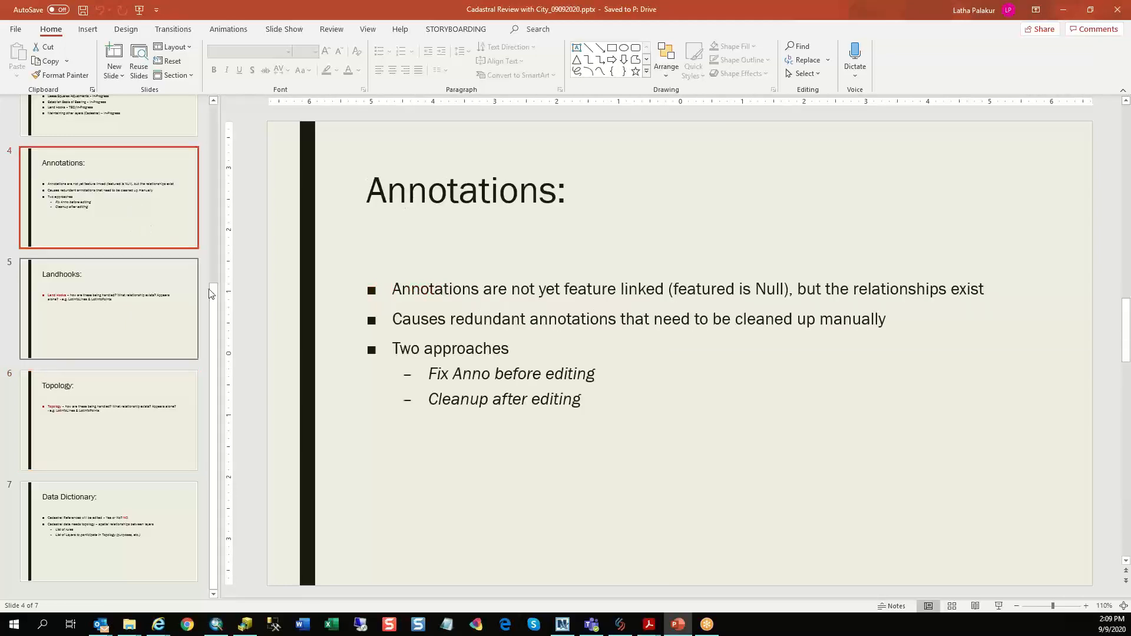
drag(215, 298, 219, 204)
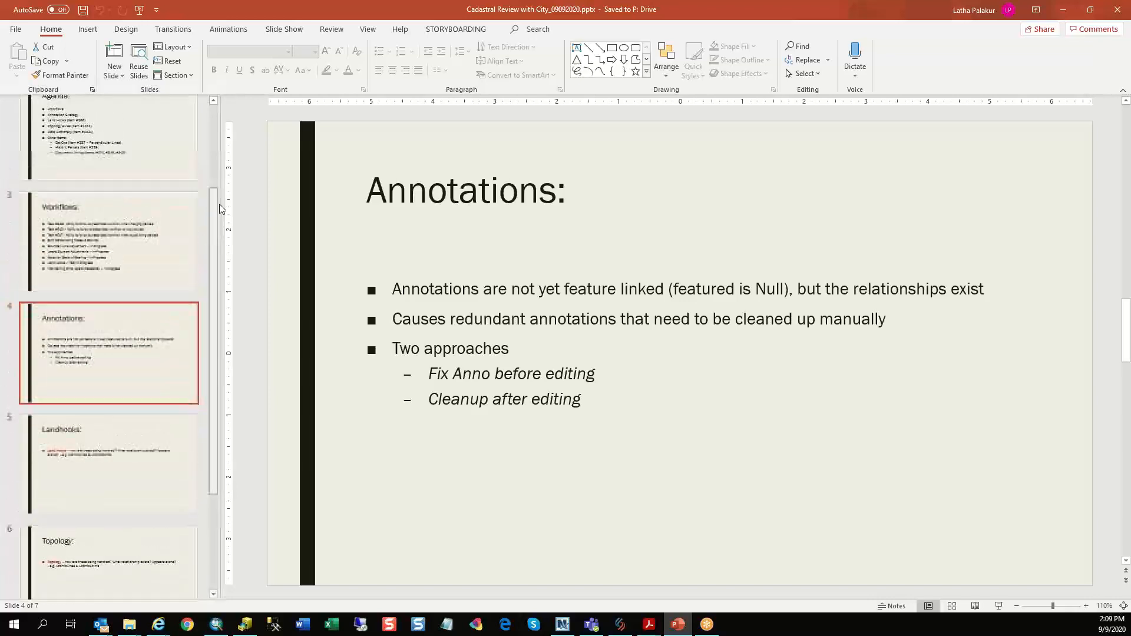
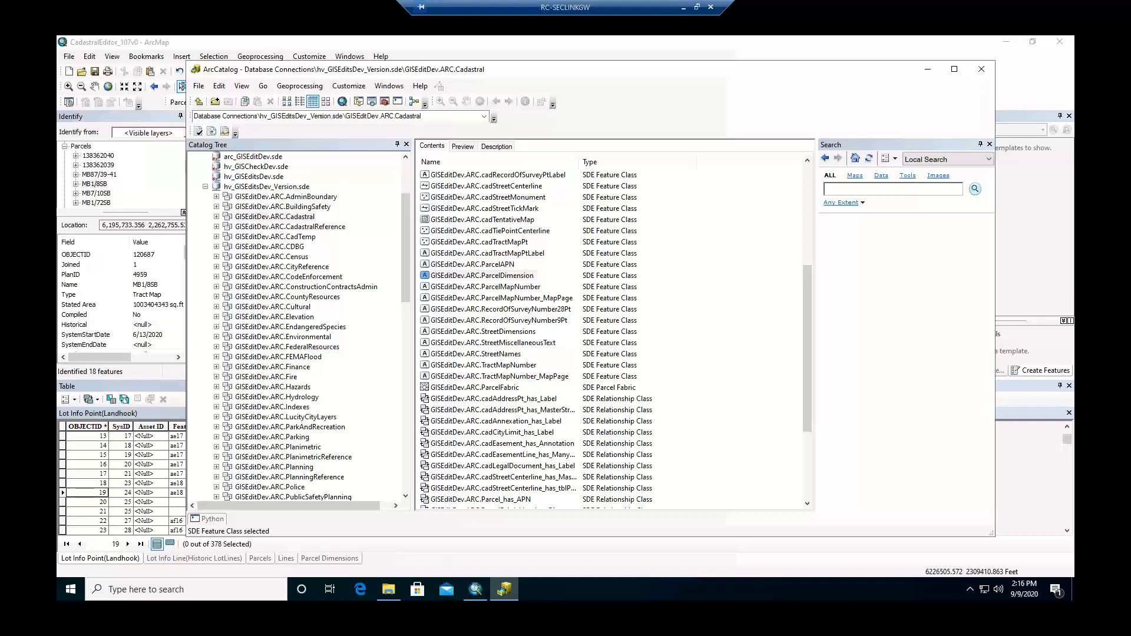
- Switch to ArcCatalog, maximize its window and expand the GISEditDev.ARC.Cadastral dataset under hv_GISEditsDev_Version.sde
click(954, 69)
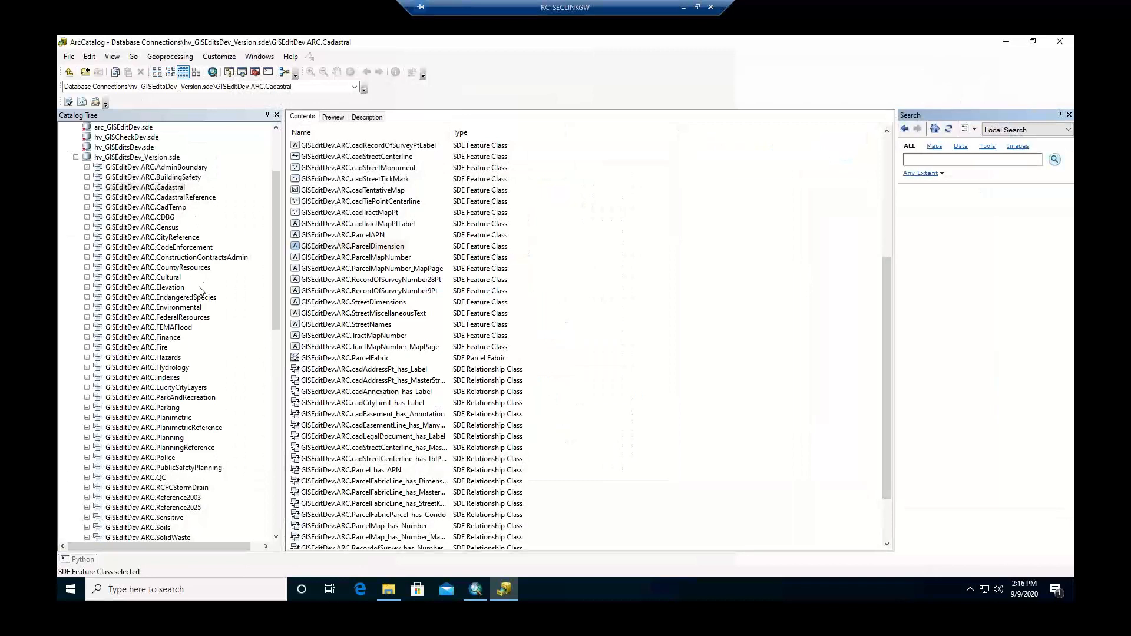
click(157, 190)
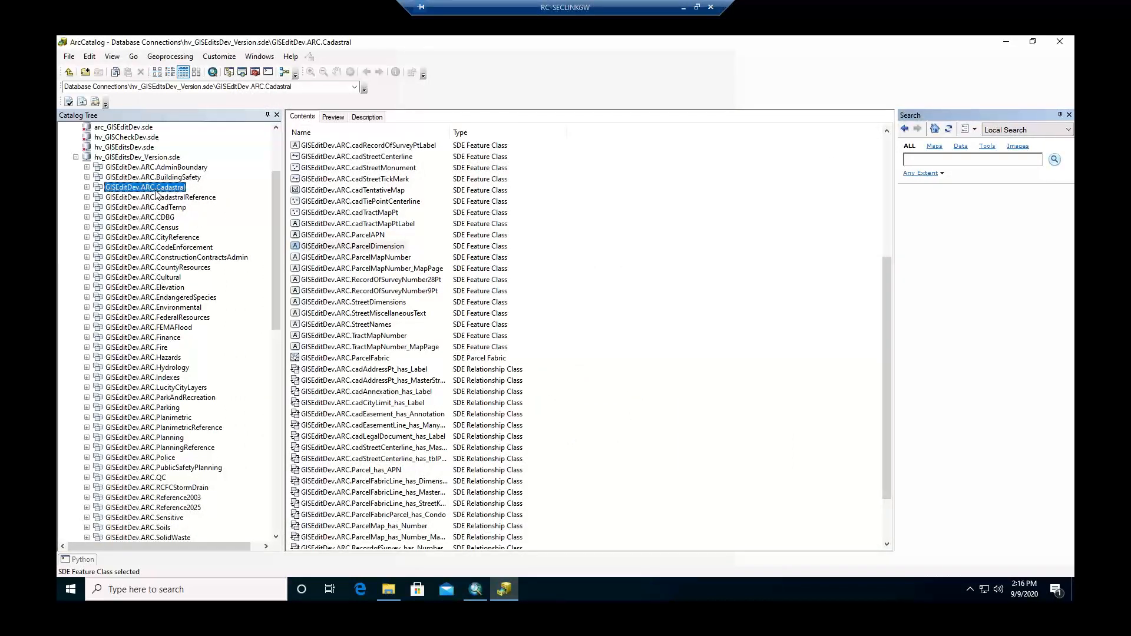
click(87, 187)
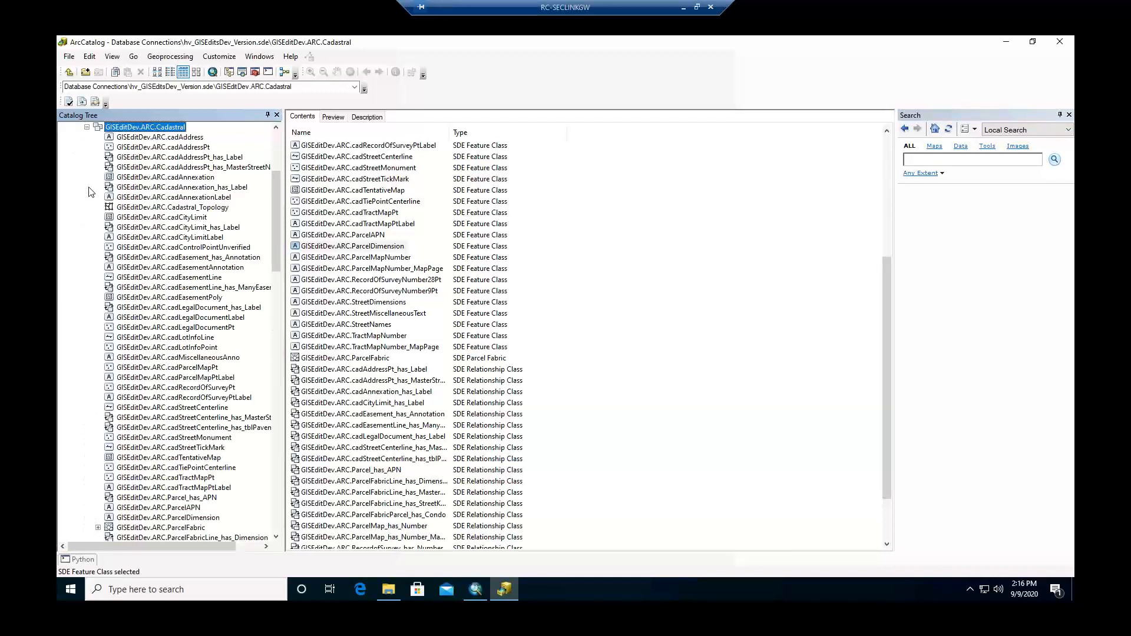
- Preview the attribute table of the GISEditDev.ARC.cadAnnexation feature class in the Cadastral dataset
click(186, 148)
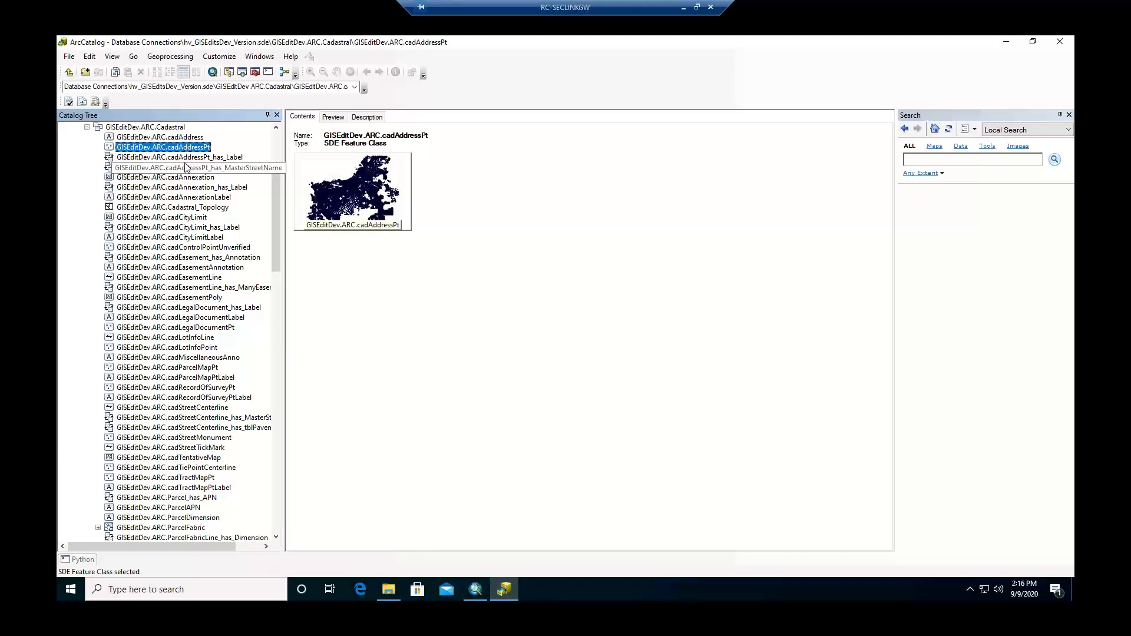
click(183, 177)
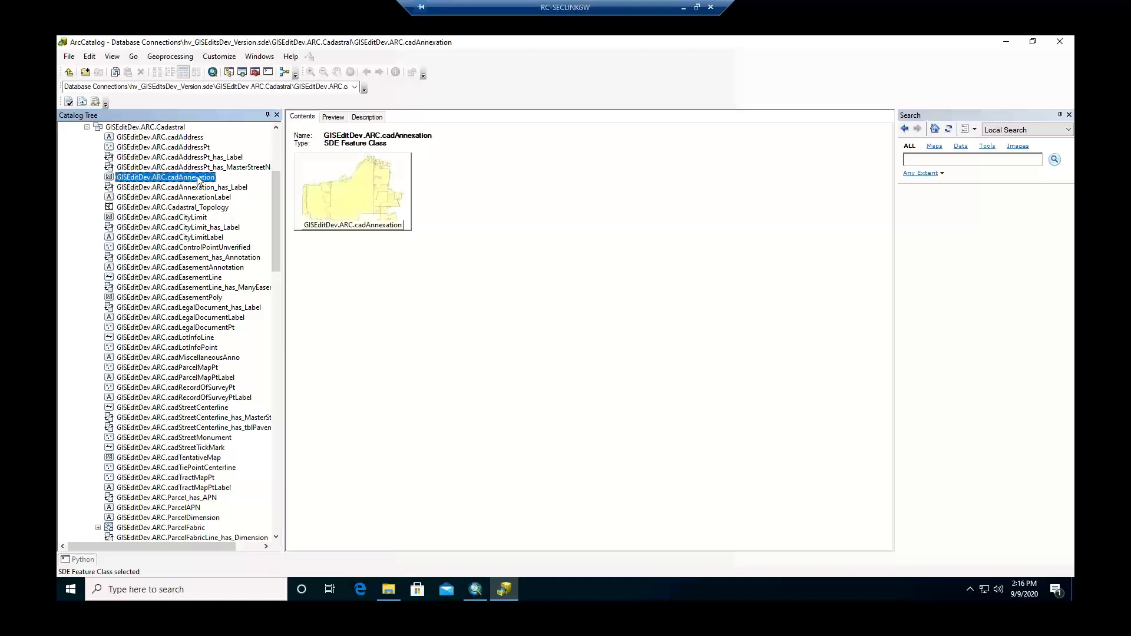
click(334, 118)
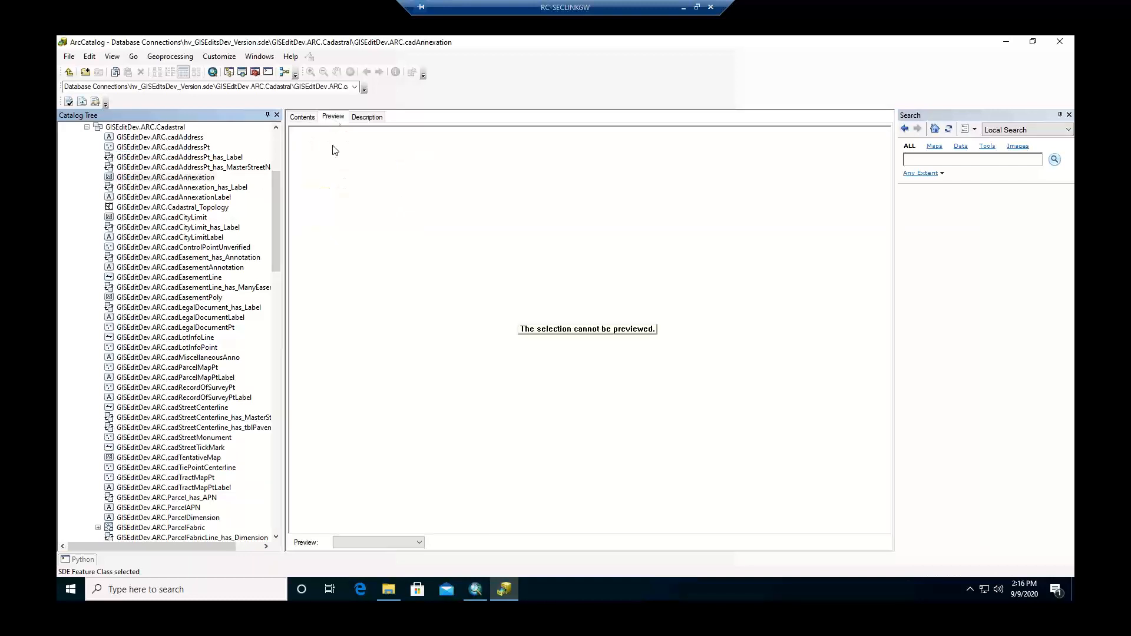
click(418, 543)
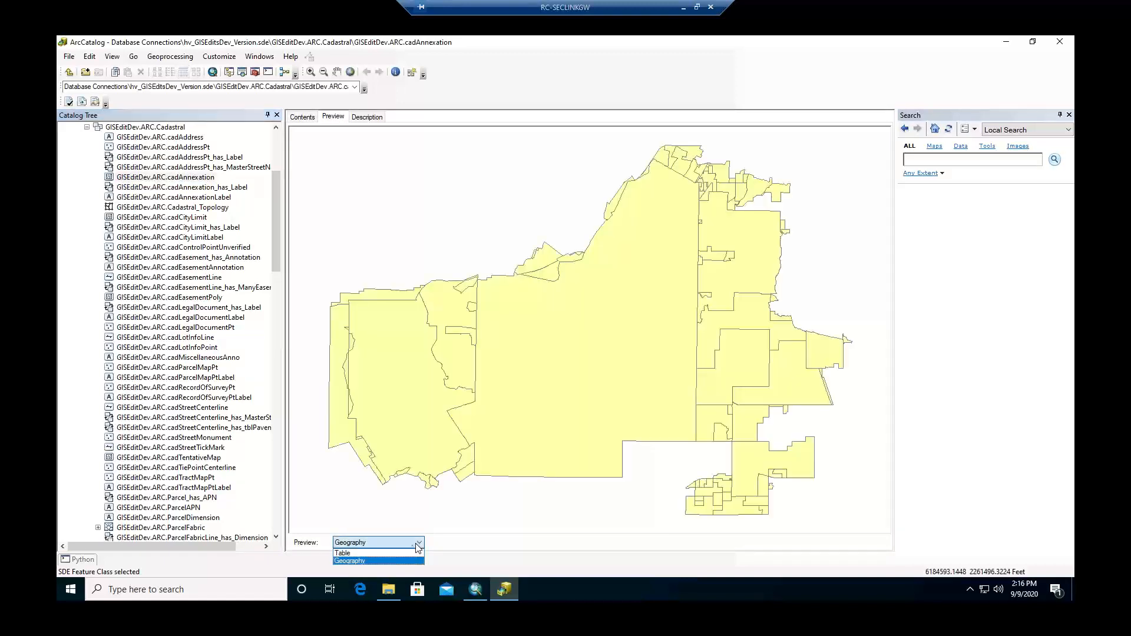
click(370, 553)
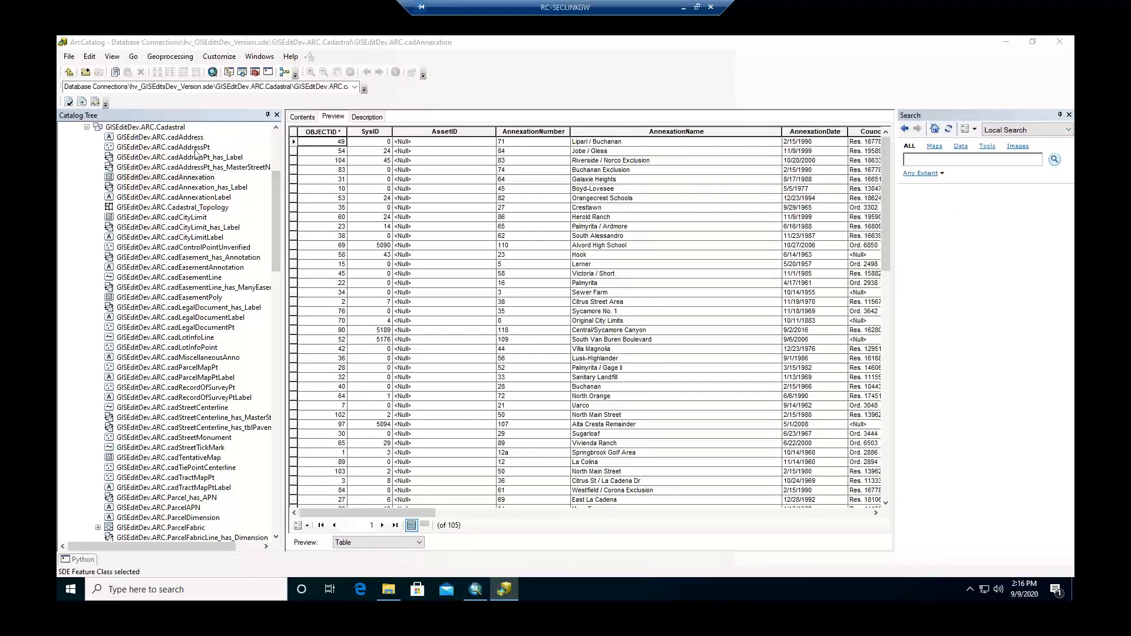
- View the item descriptions of the GISEditDev.ARC.cadAnnexation and GISEditDev.ARC.cadAddressPt feature classes
click(360, 117)
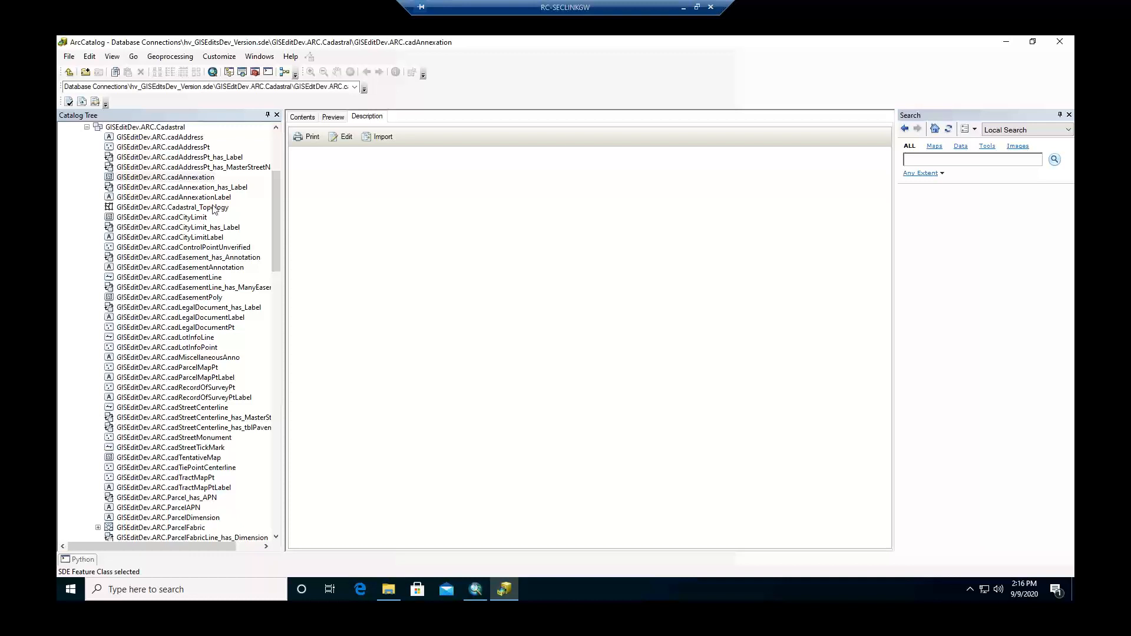
click(196, 149)
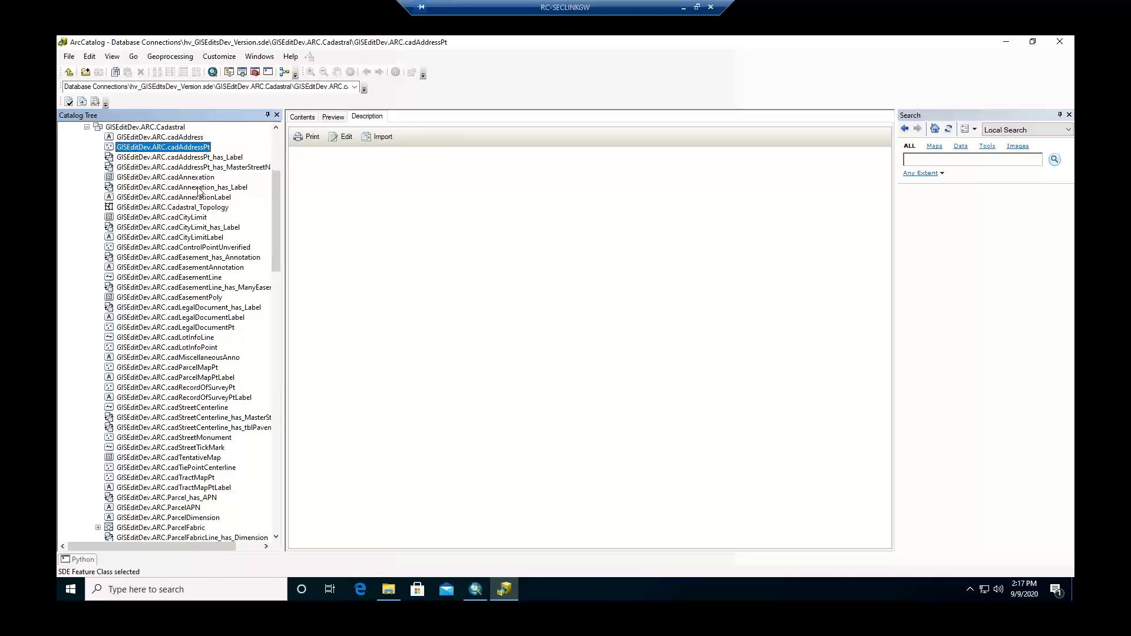
click(192, 178)
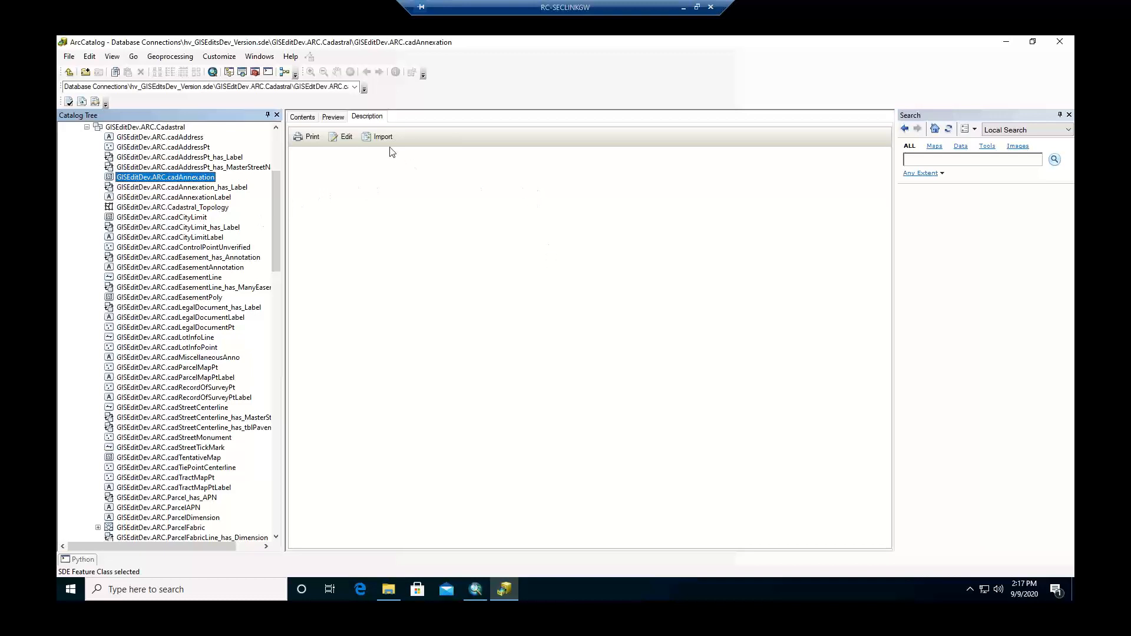
click(377, 122)
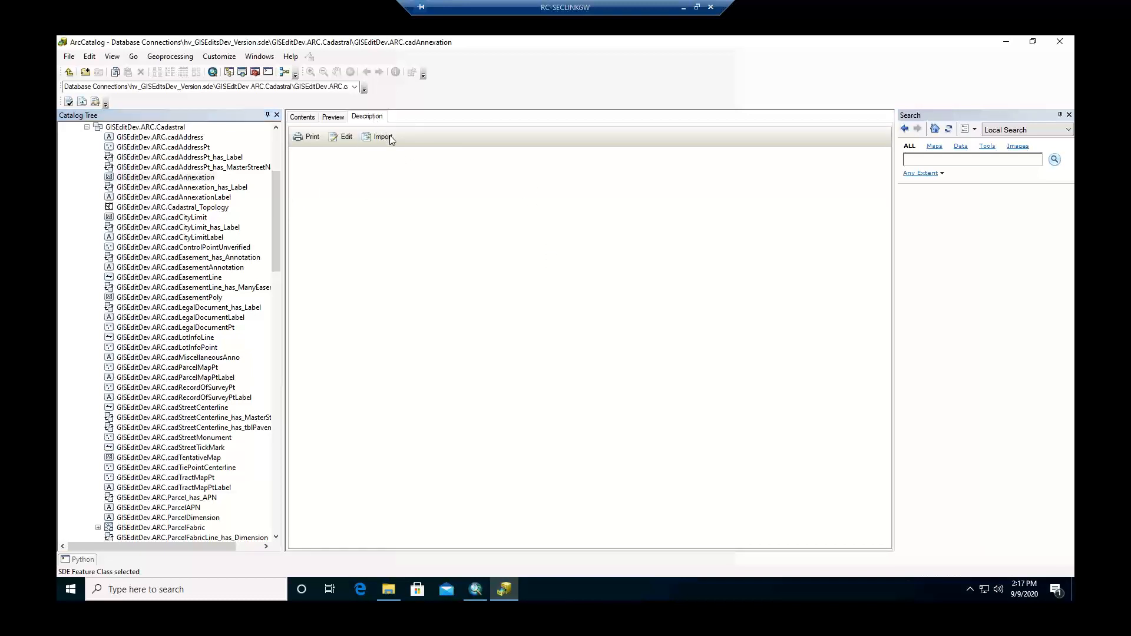
click(184, 179)
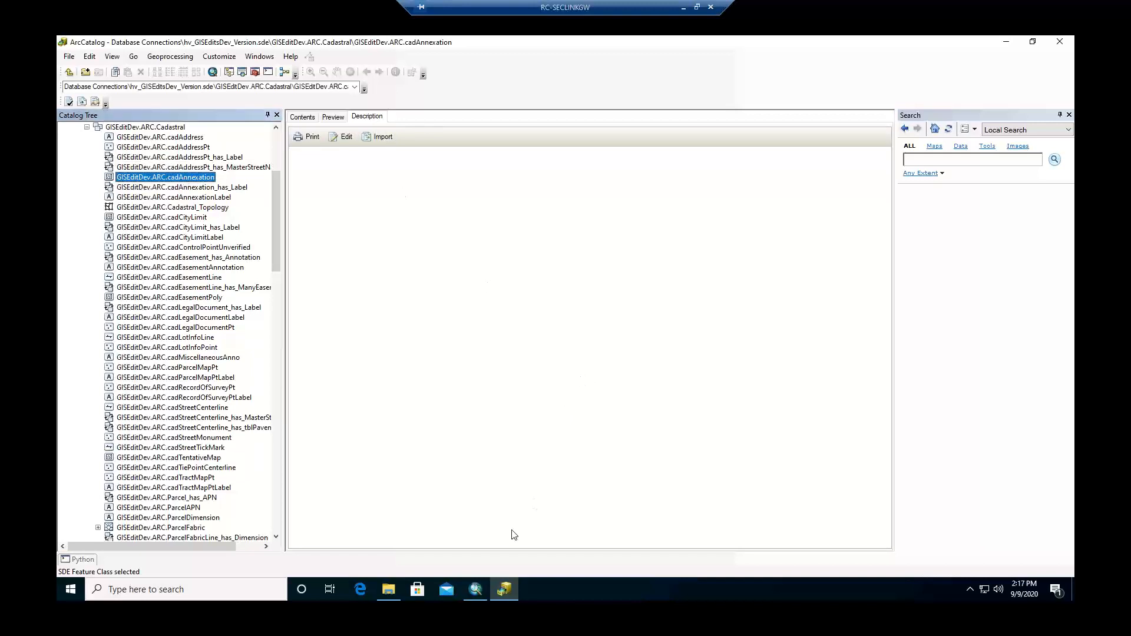
- Preview the geography of the cadAnnexation feature class, followed by its attribute table
click(331, 120)
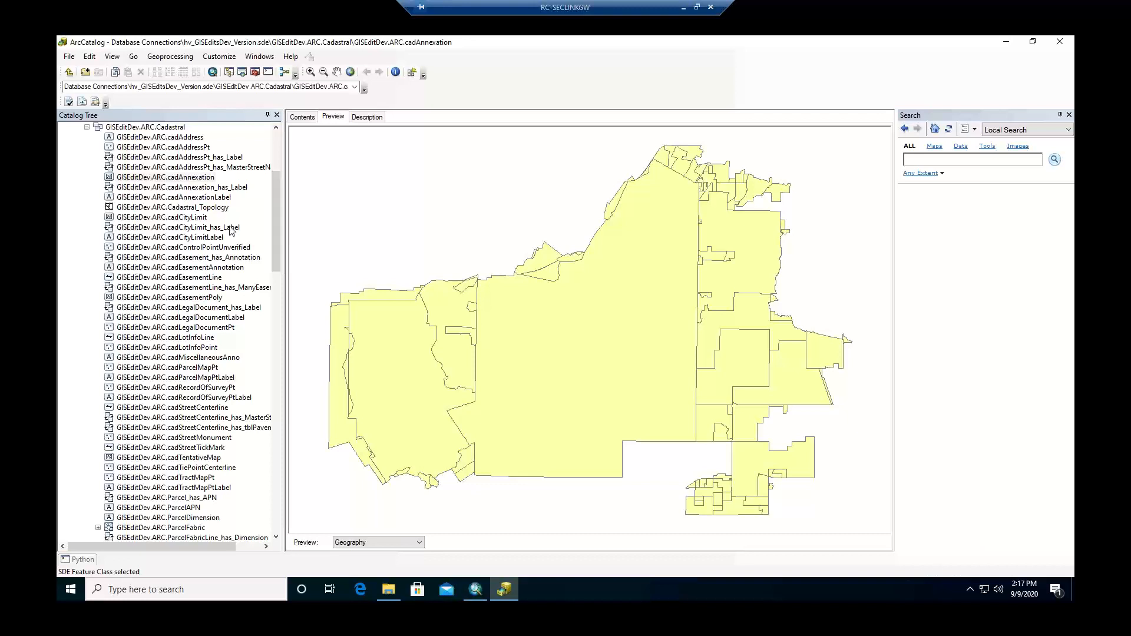
click(419, 544)
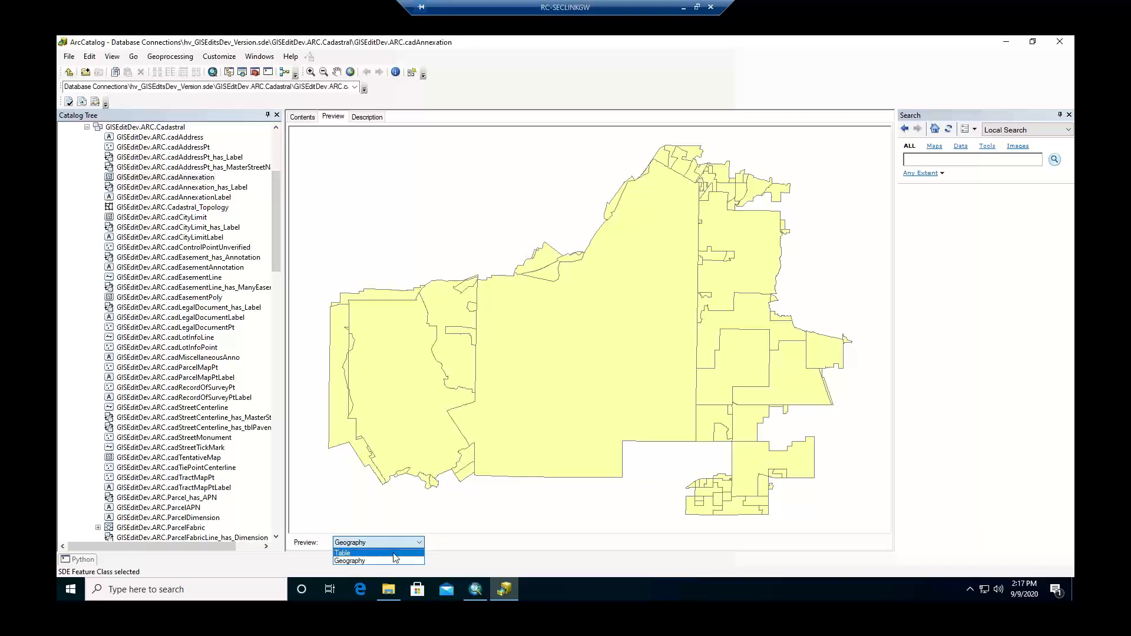
click(394, 554)
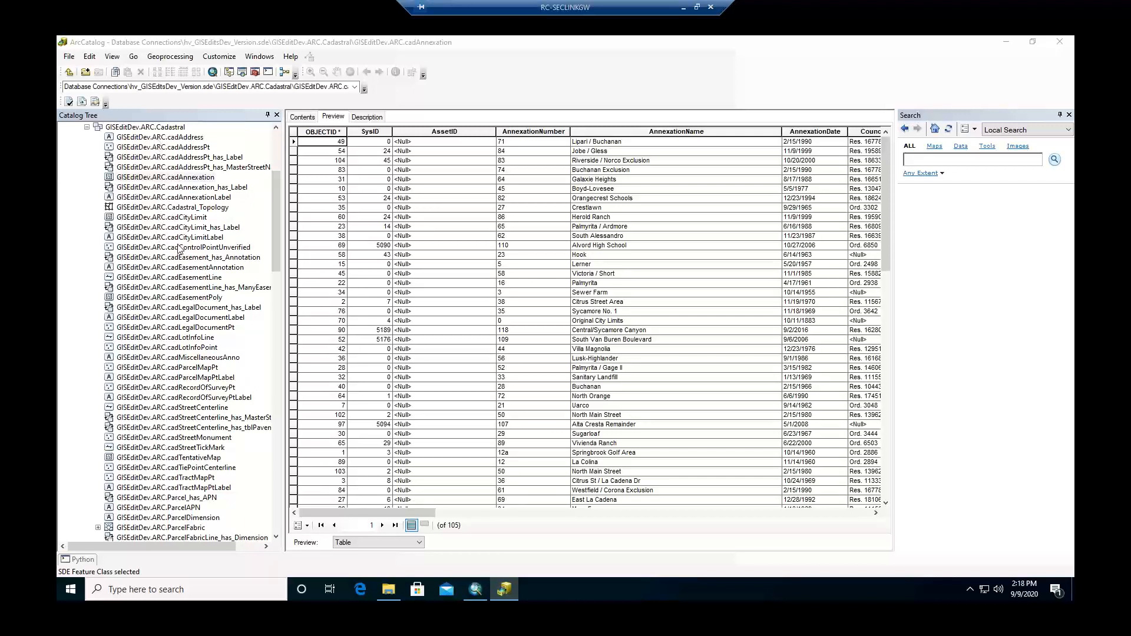
- Preview the attribute tables of cadCityLimit, cadControlPointUnverified and cadEasementAnnotation in the Cadastral dataset
click(154, 219)
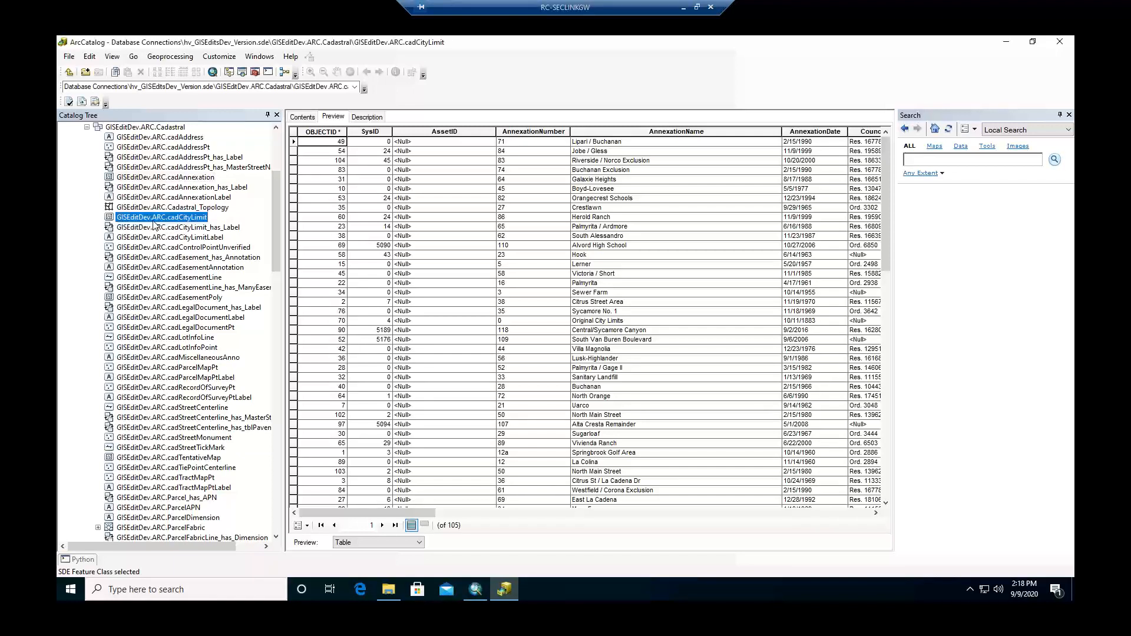
right_click(153, 221)
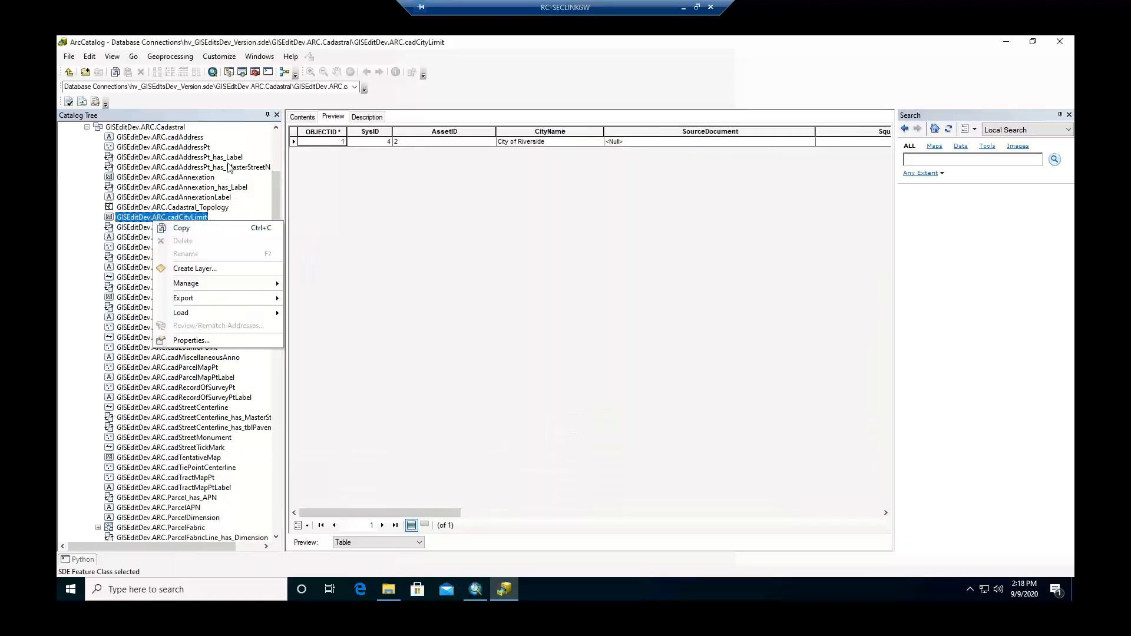
click(278, 132)
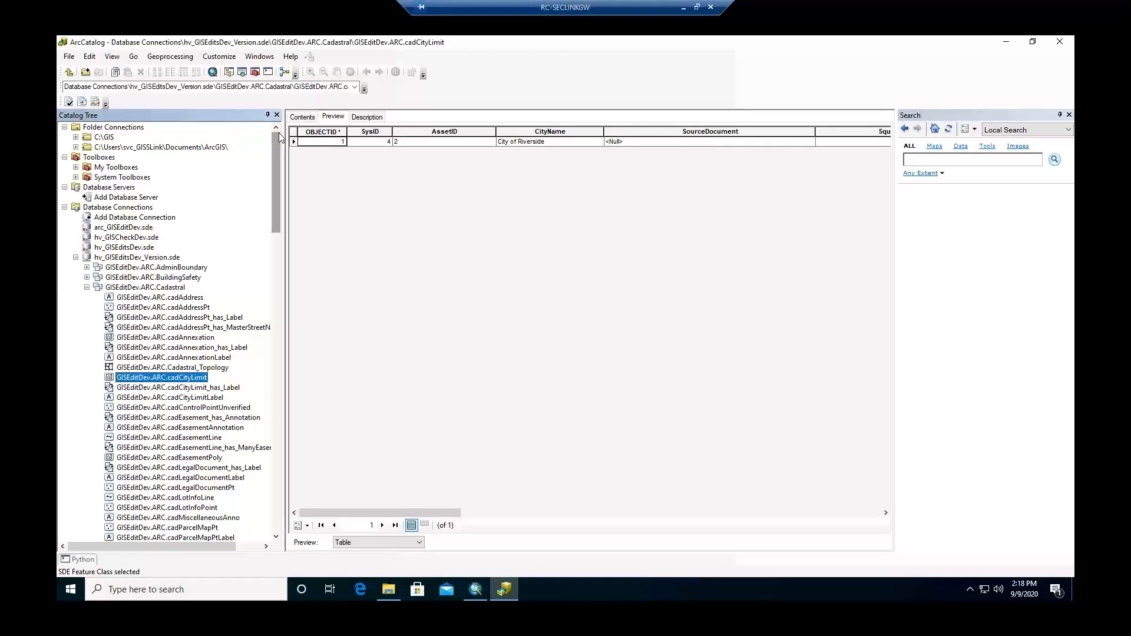
click(198, 411)
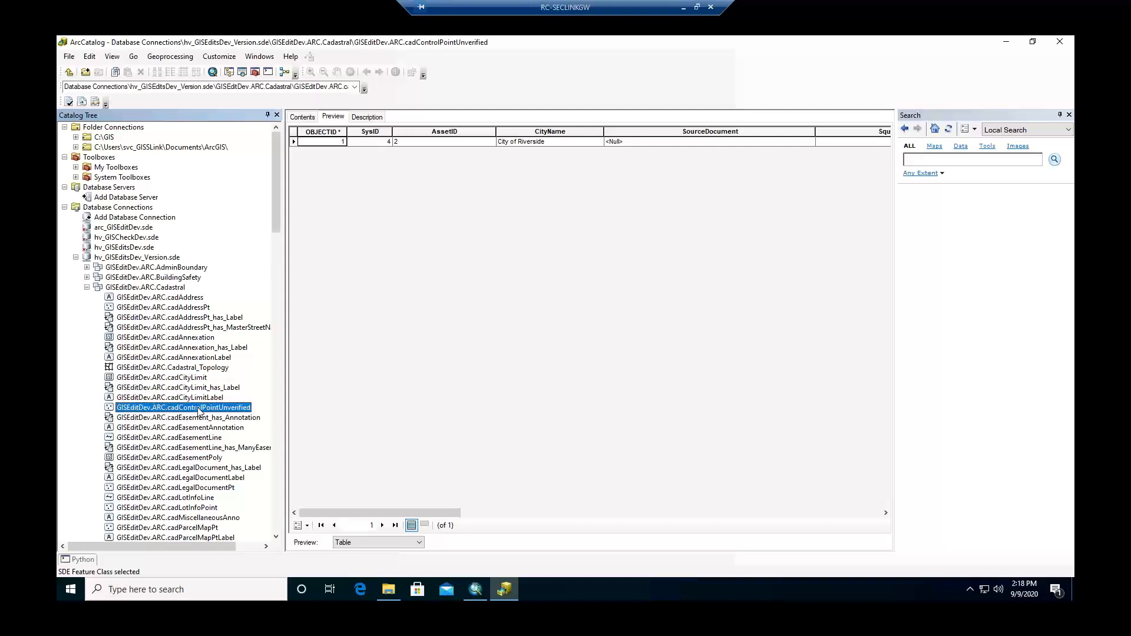
click(202, 430)
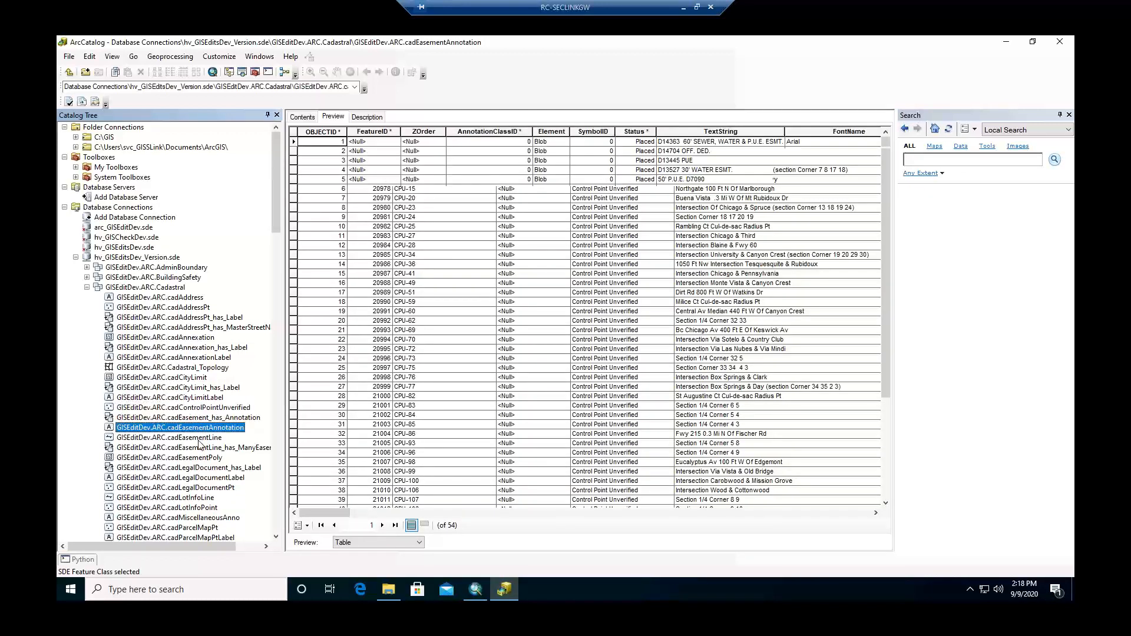
- Compare the attribute tables of the cadEasementLine and cadEasementPoly feature classes
click(199, 439)
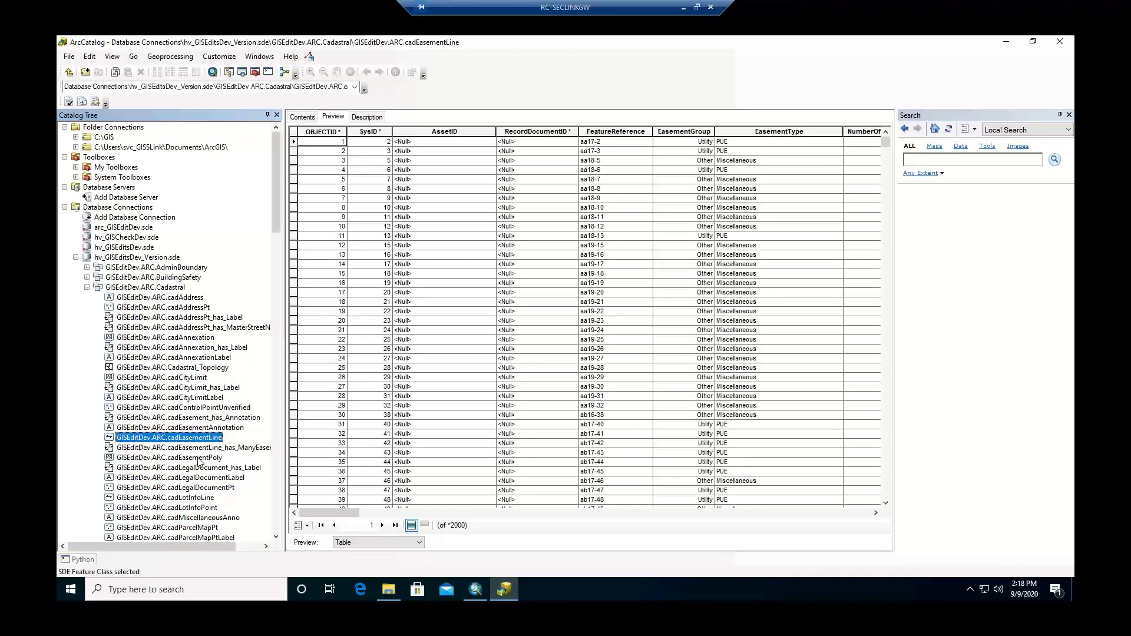
click(199, 459)
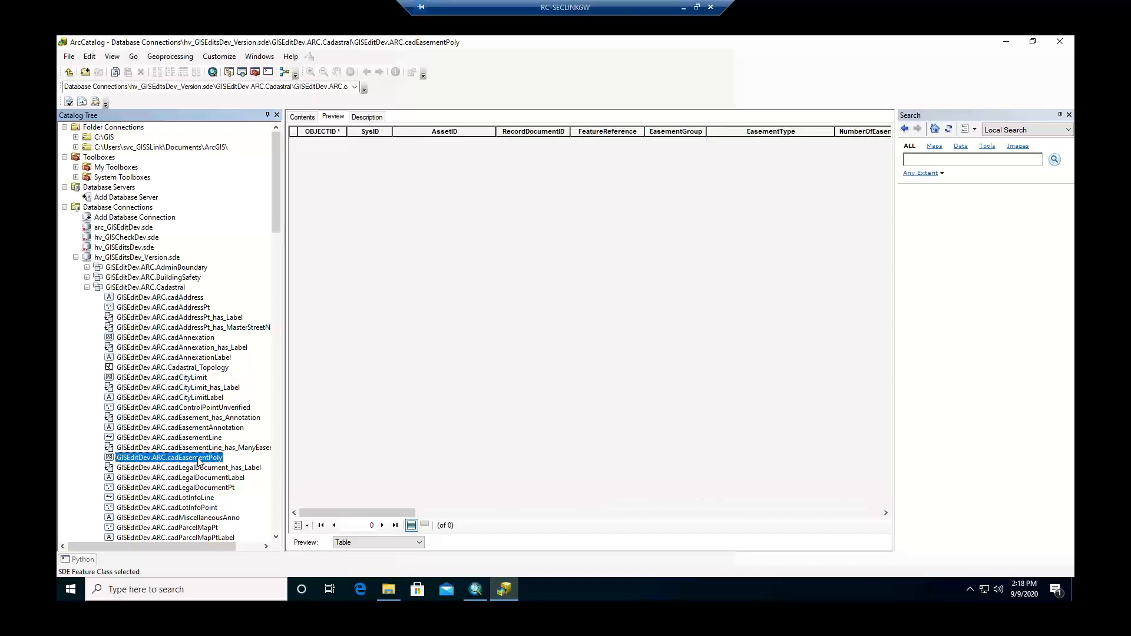
click(198, 440)
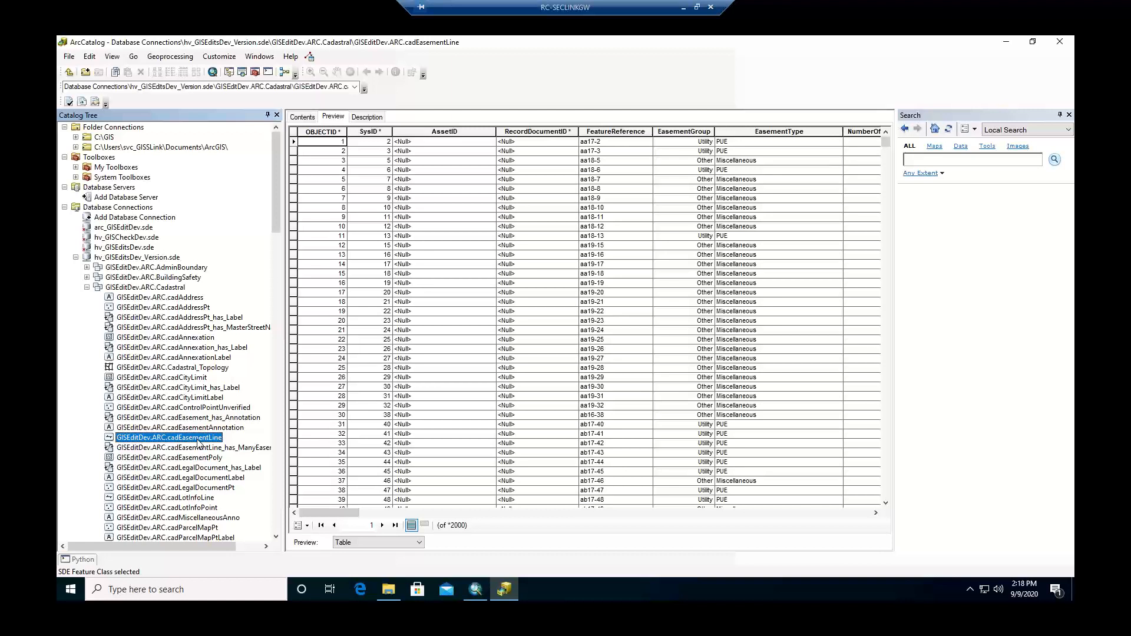
click(202, 459)
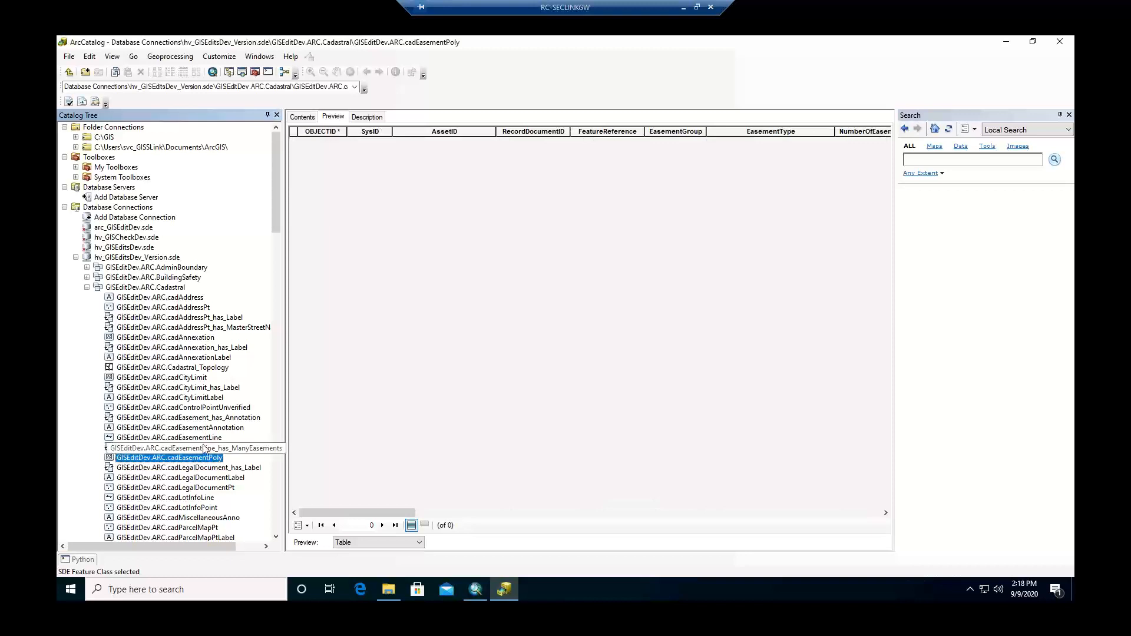
click(203, 439)
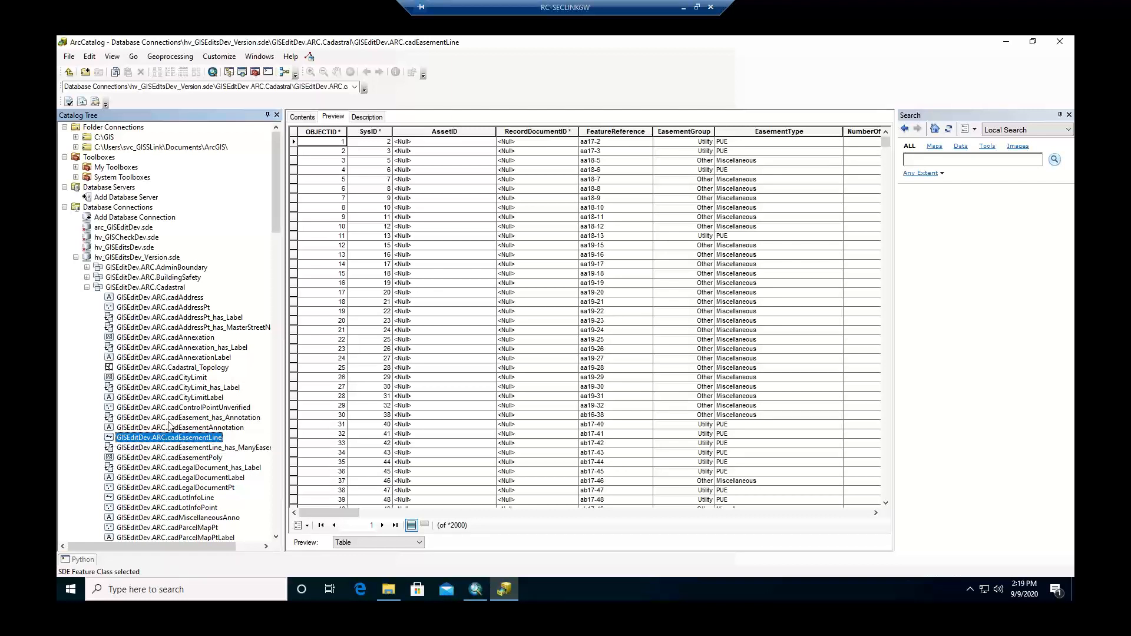
click(182, 458)
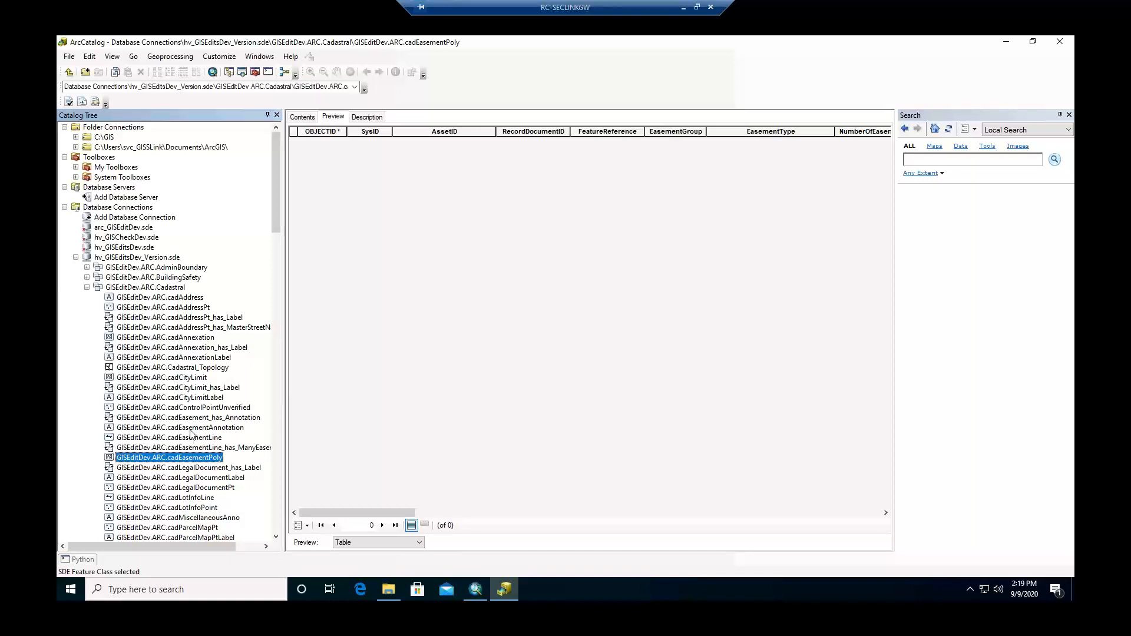
- Return to the cadAnnexation feature class and preview its geography
scroll(191, 434, down, 1)
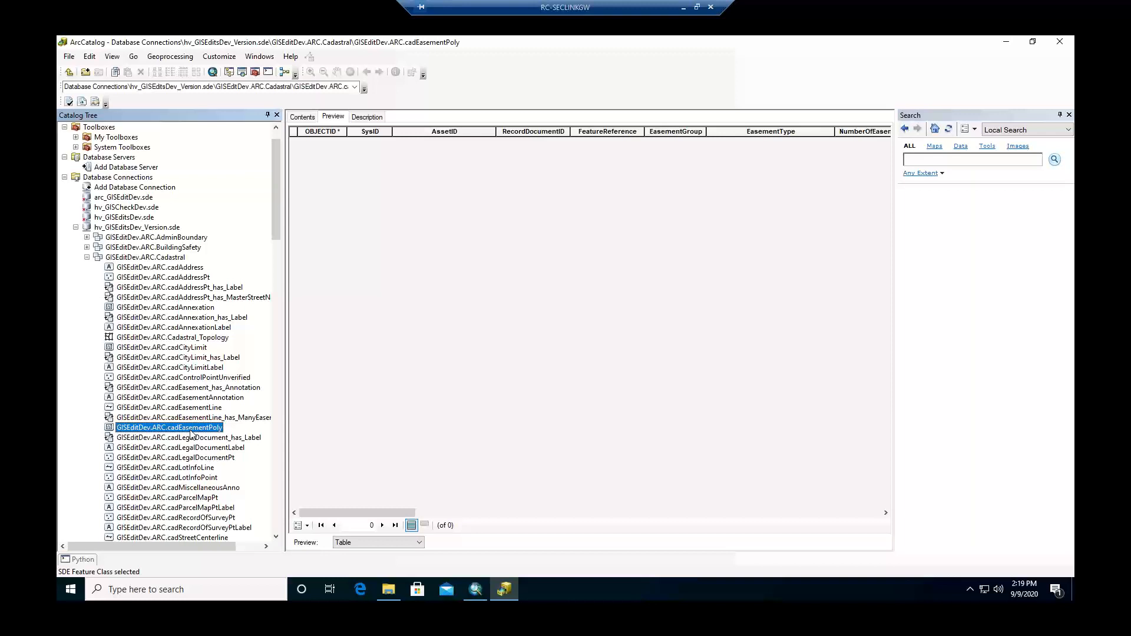
click(196, 309)
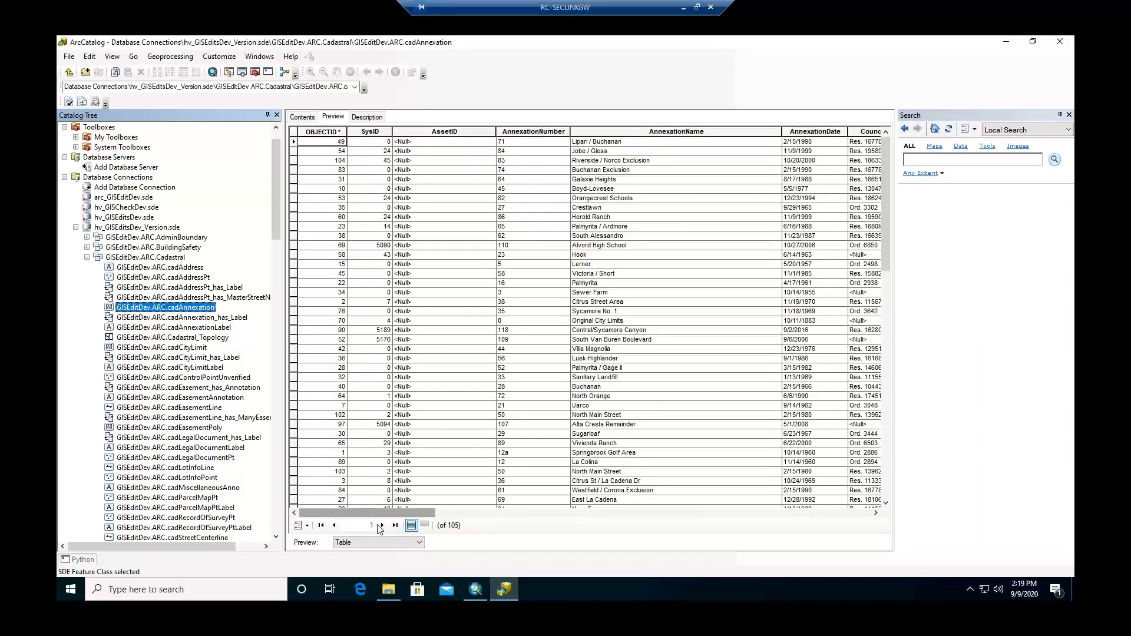
click(376, 543)
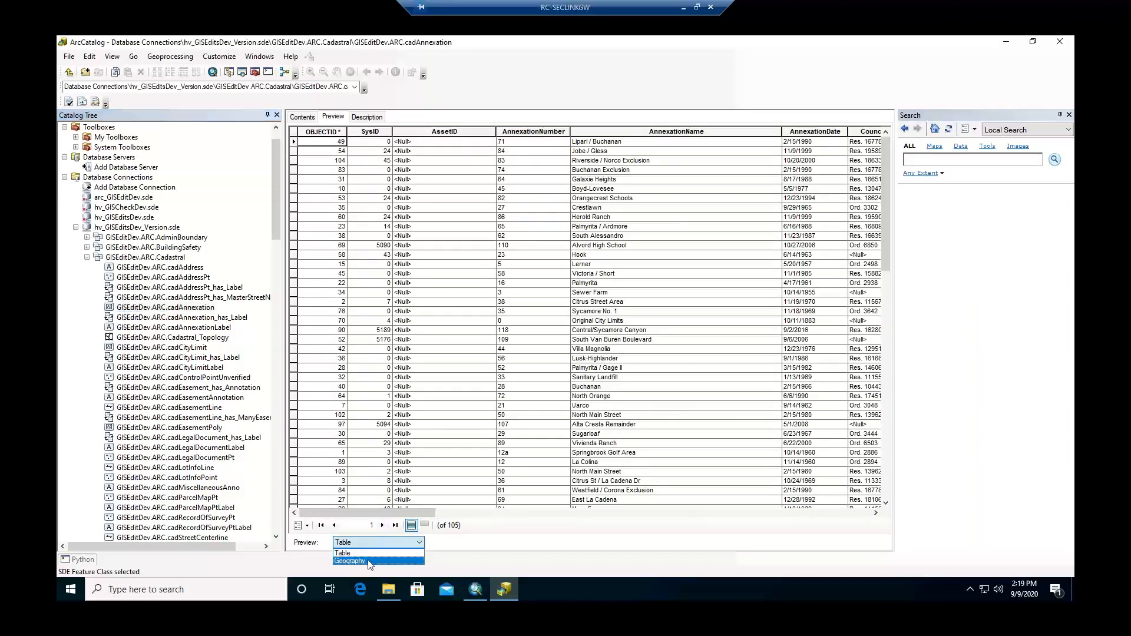
click(370, 562)
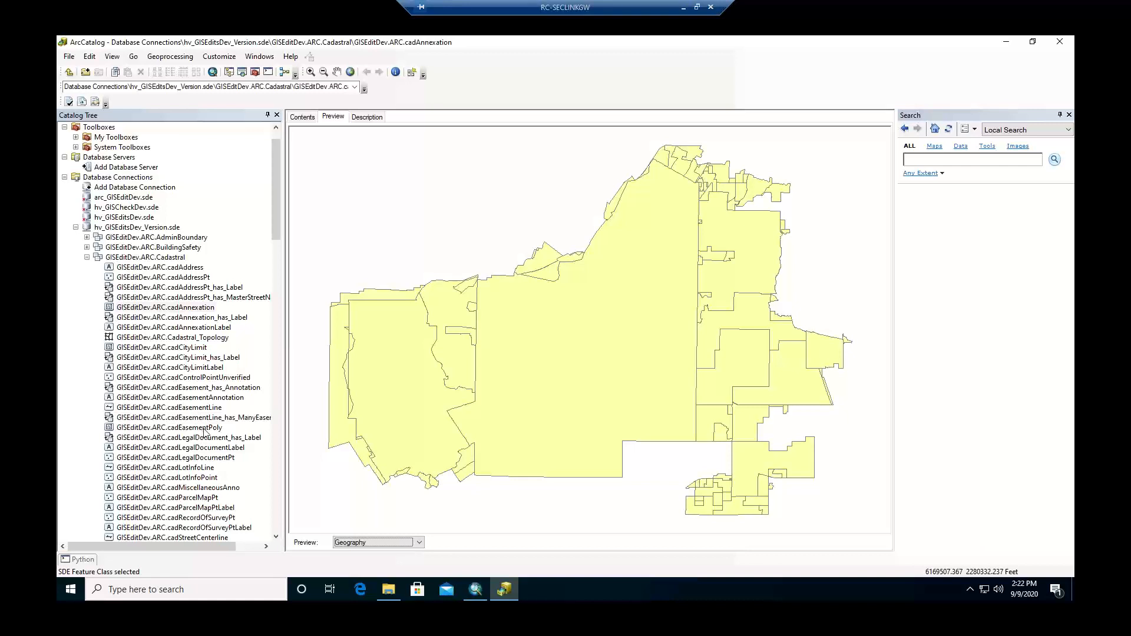
- Check the geography previews of the cadEasementPoly and cadEasementLine feature classes
click(205, 429)
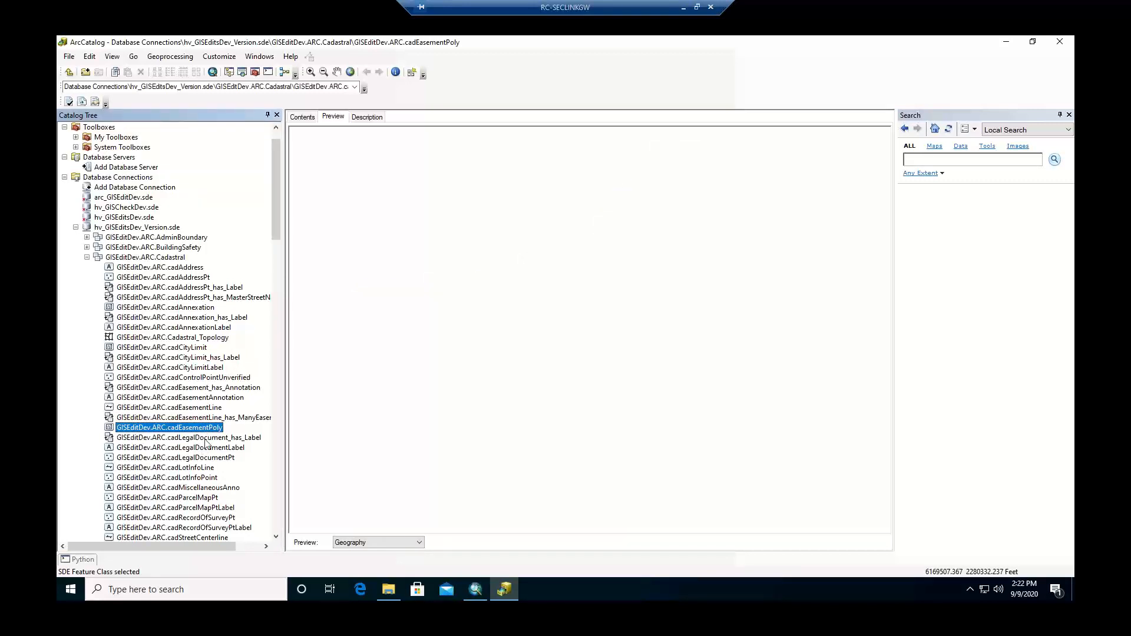
scroll(208, 442, down, 1)
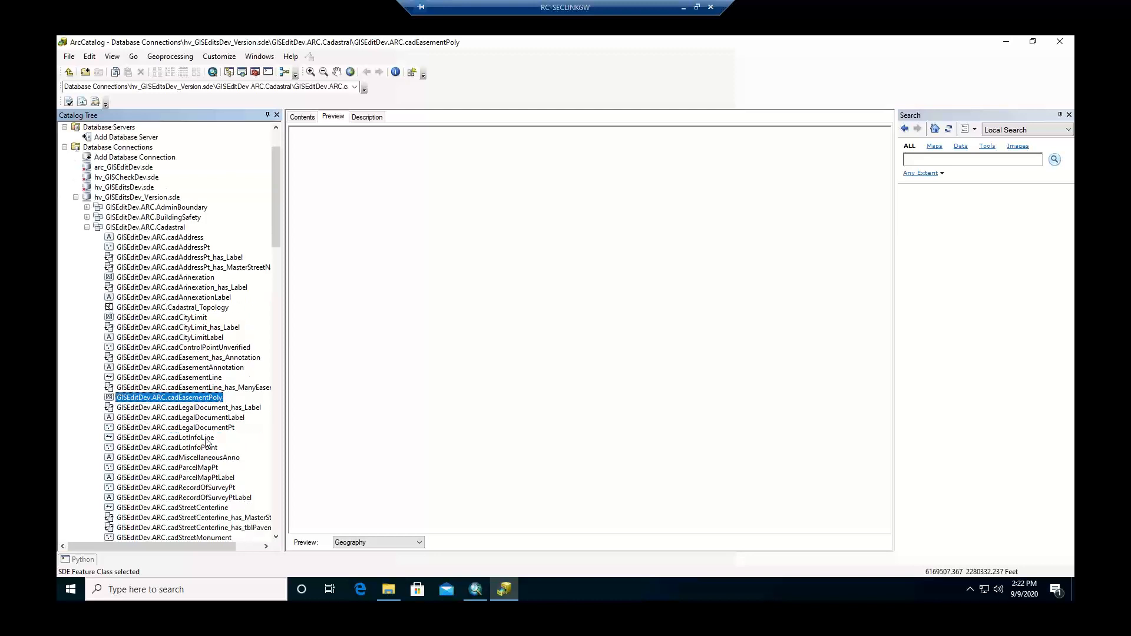
click(184, 379)
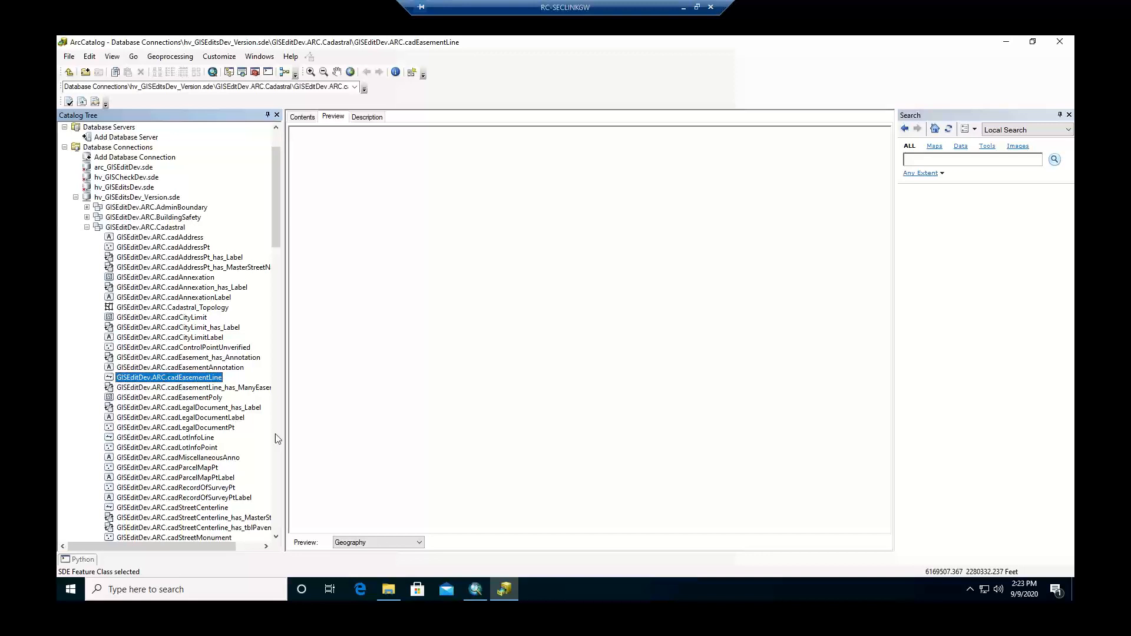
click(207, 398)
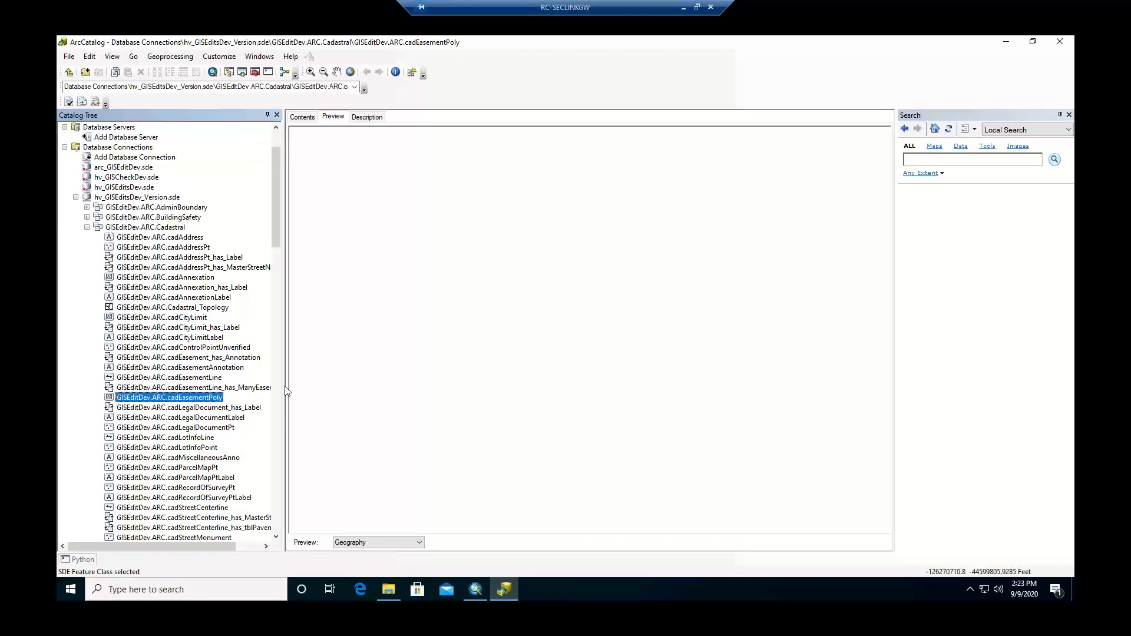
click(205, 382)
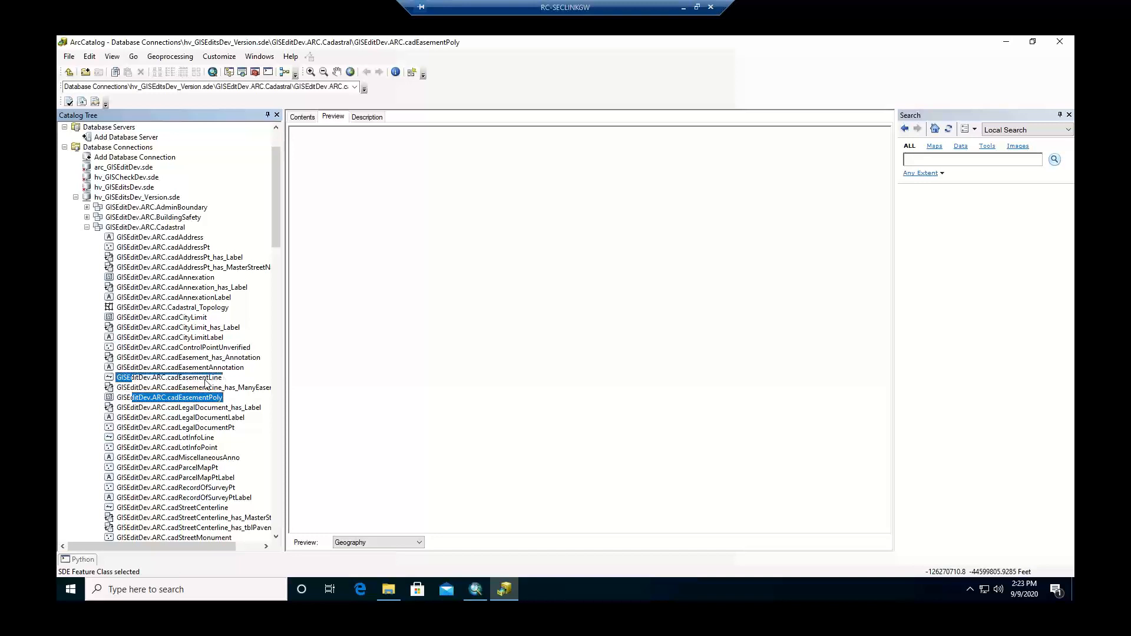
- Switch the cadEasementLine preview from geography to its attribute table
click(416, 540)
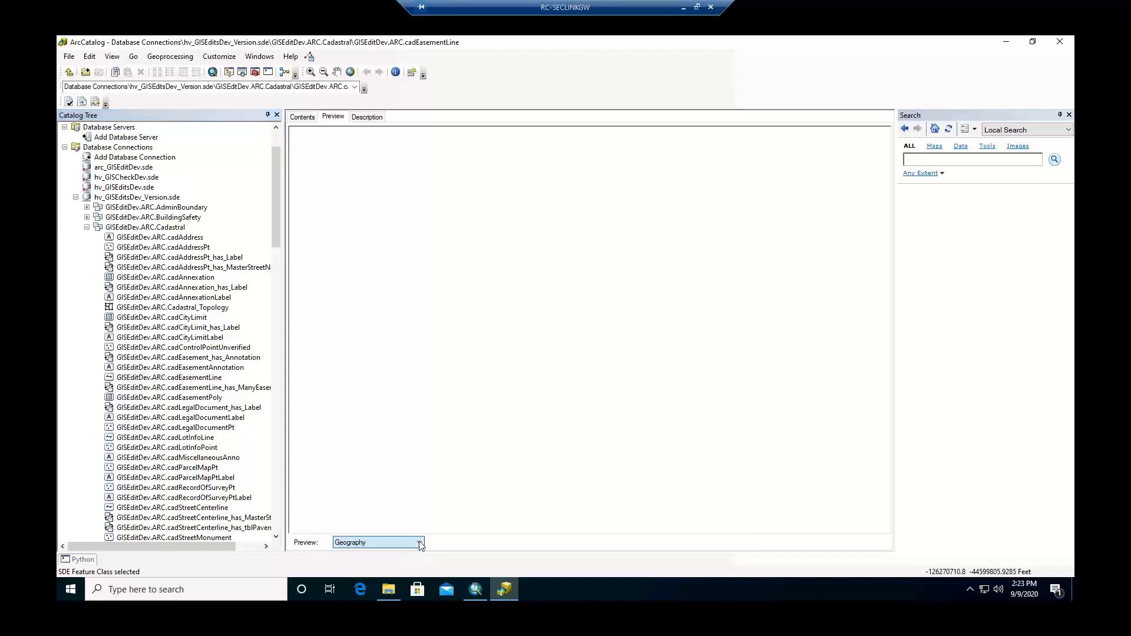
click(377, 553)
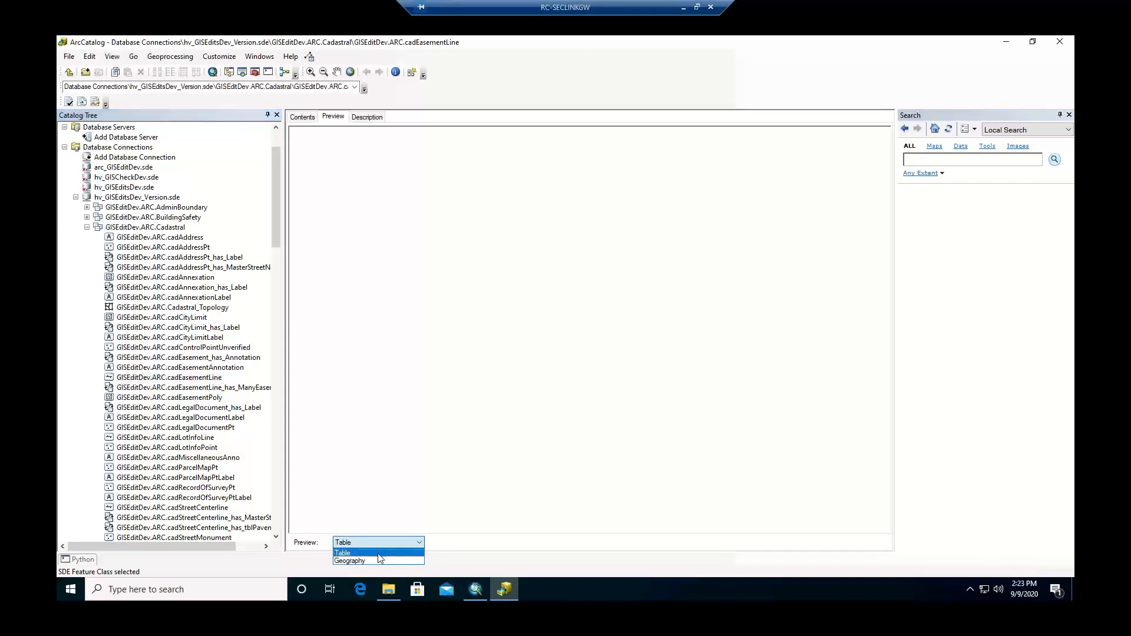
click(379, 554)
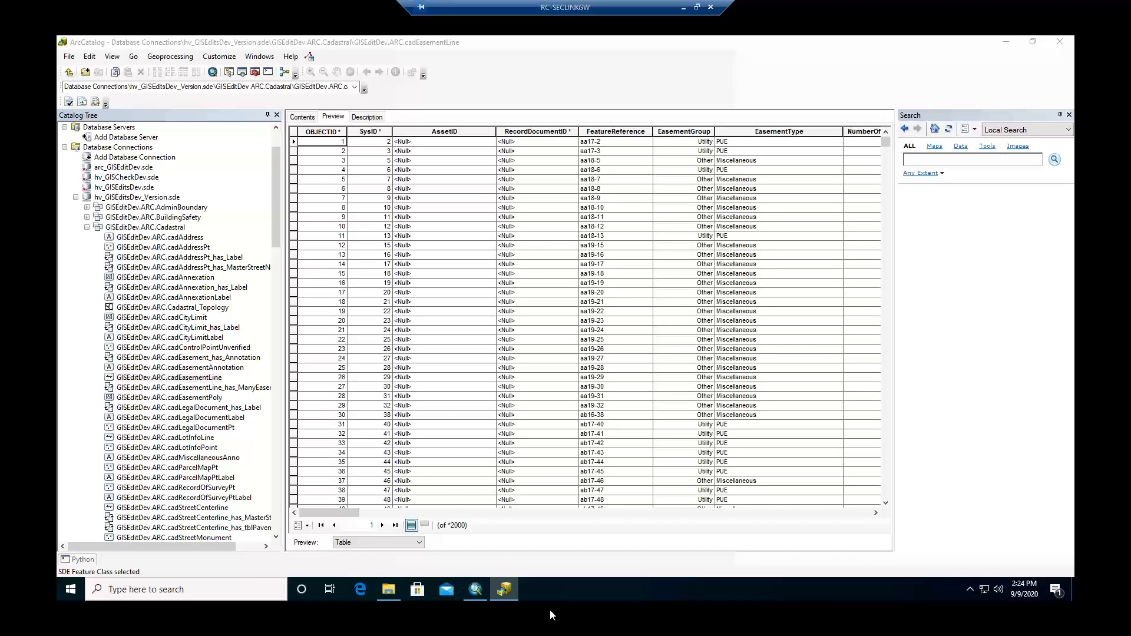
- Recheck the cadEasementPoly table against cadEasementLine, and preview the attribute table of cadLegalDocumentLabel
click(196, 399)
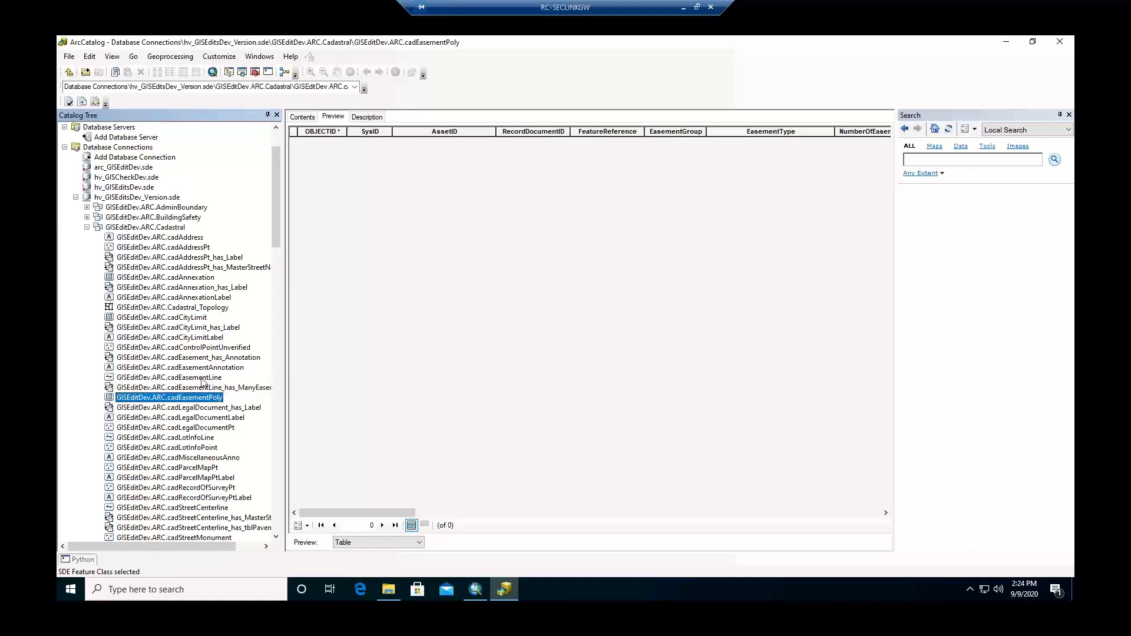
click(202, 379)
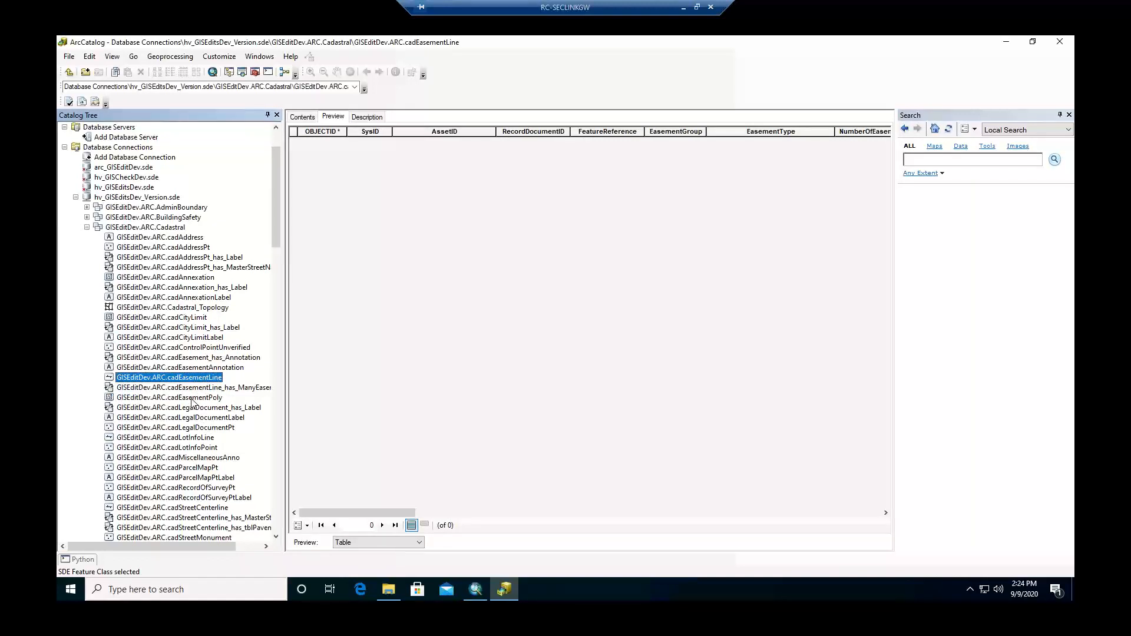
click(192, 398)
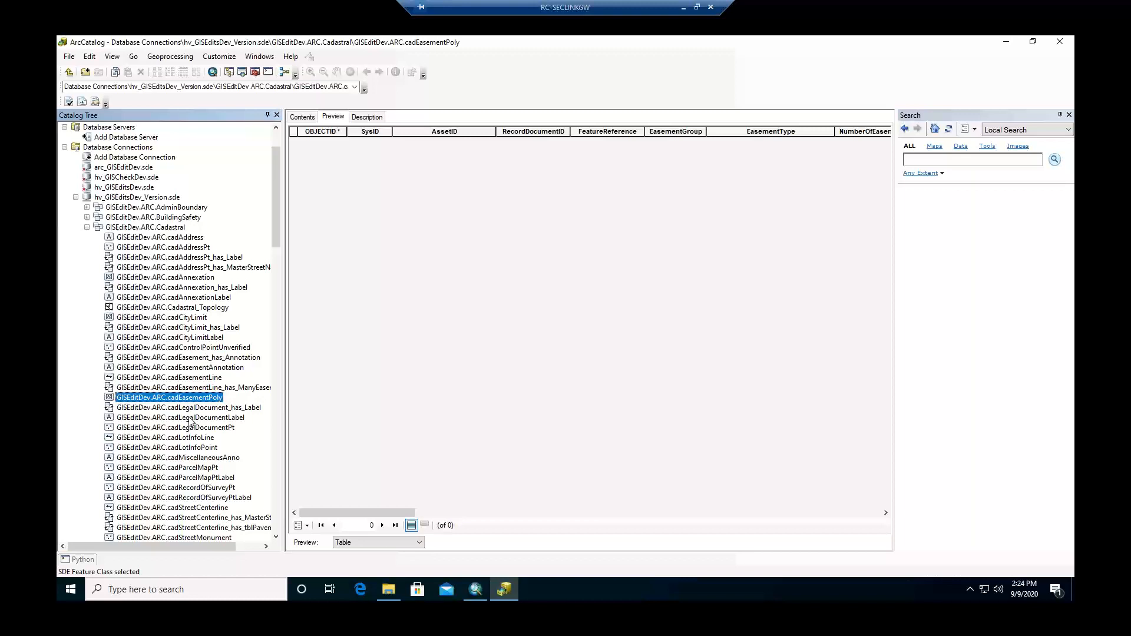
click(190, 418)
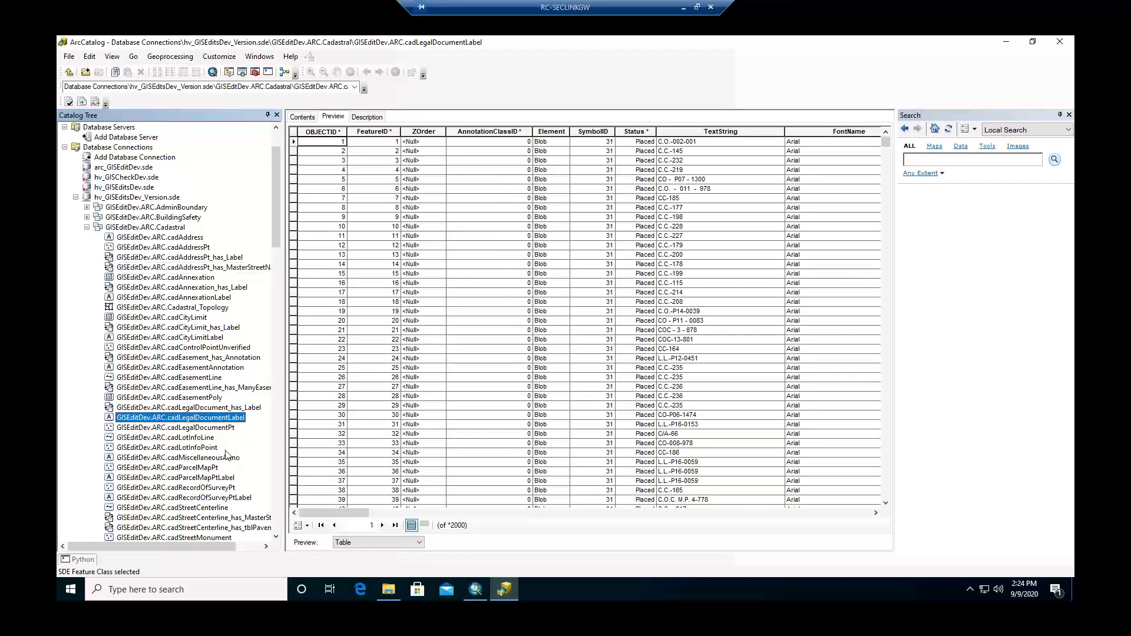
- Preview the attribute table of cadLegalDocumentPt and widen its DocumentType column to show the full values
click(196, 428)
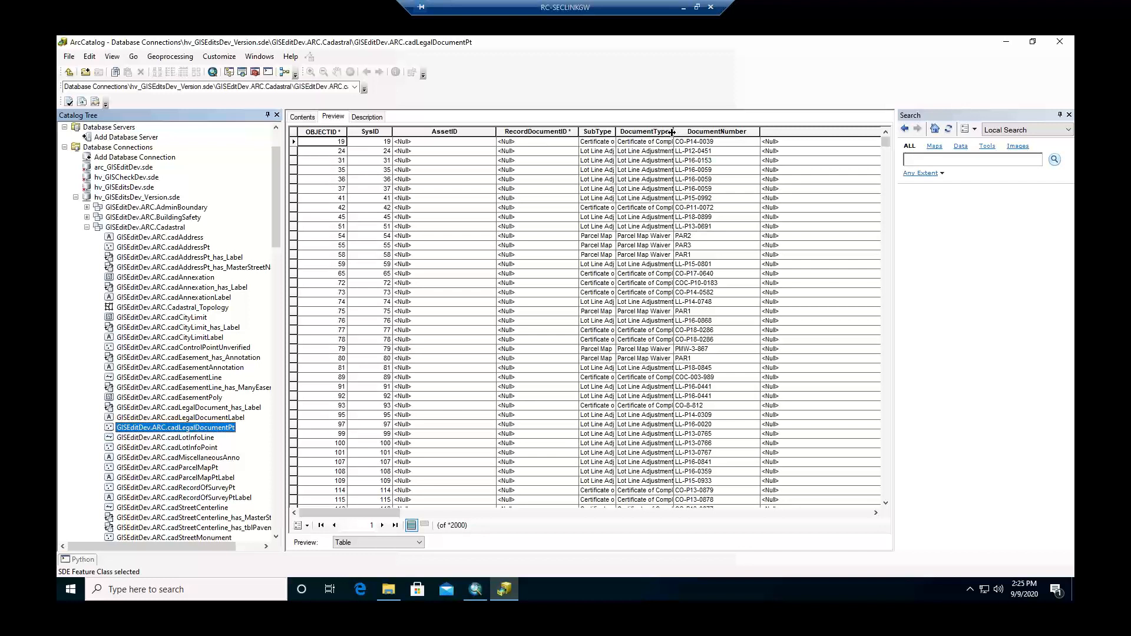
drag(671, 132, 701, 132)
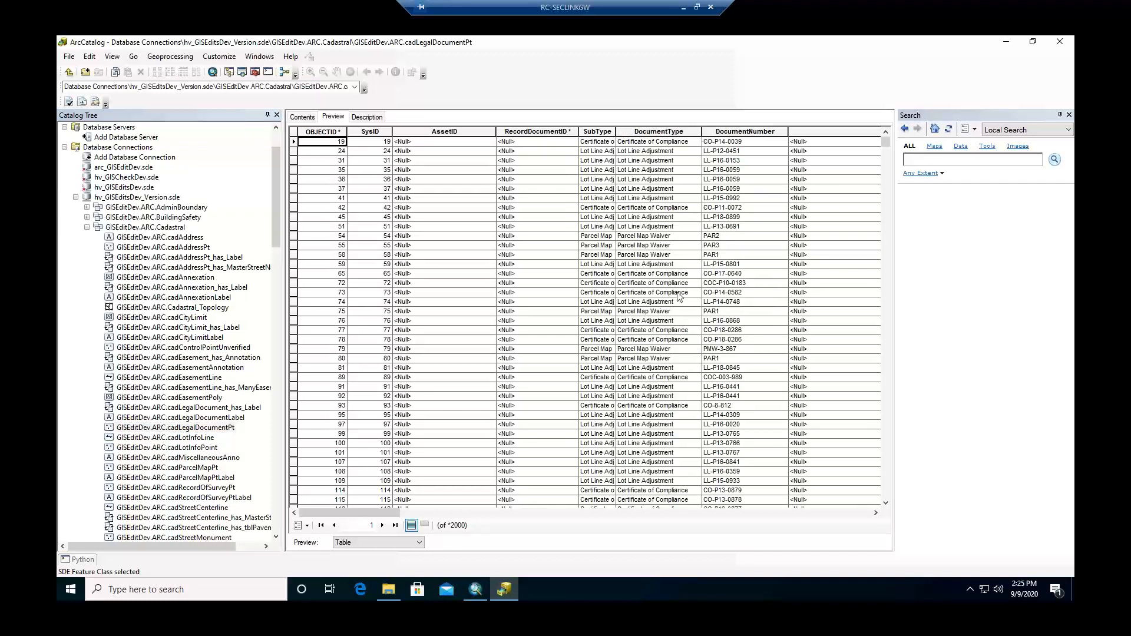
scroll(669, 390, down, 1)
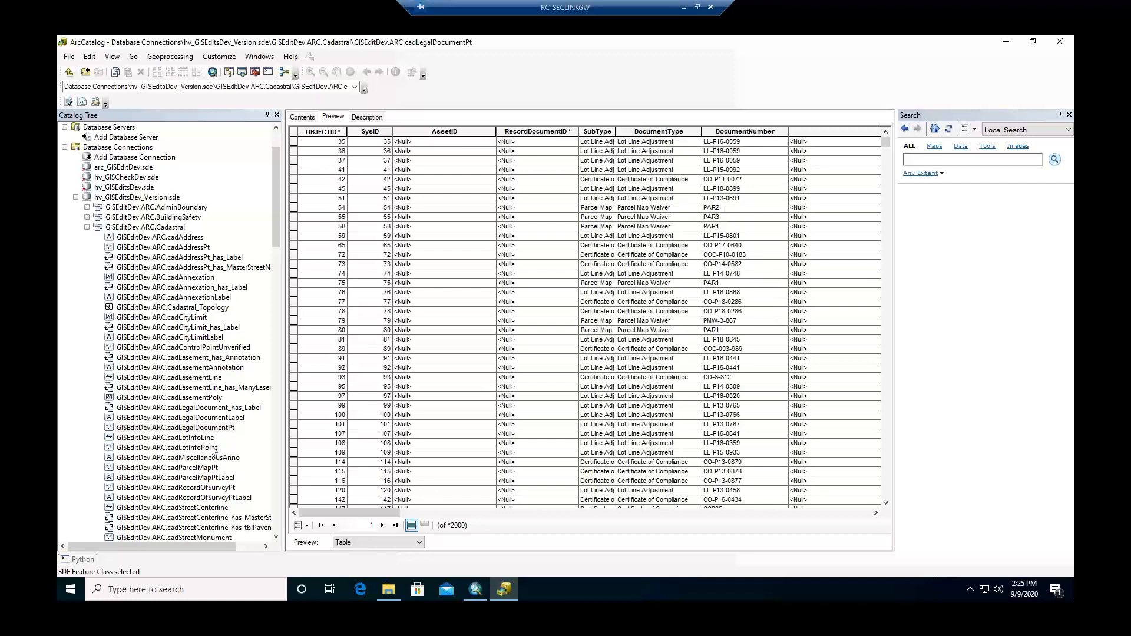
- Preview the attribute tables of the cadLotInfoLine and cadTiePointCenterline feature classes
click(187, 438)
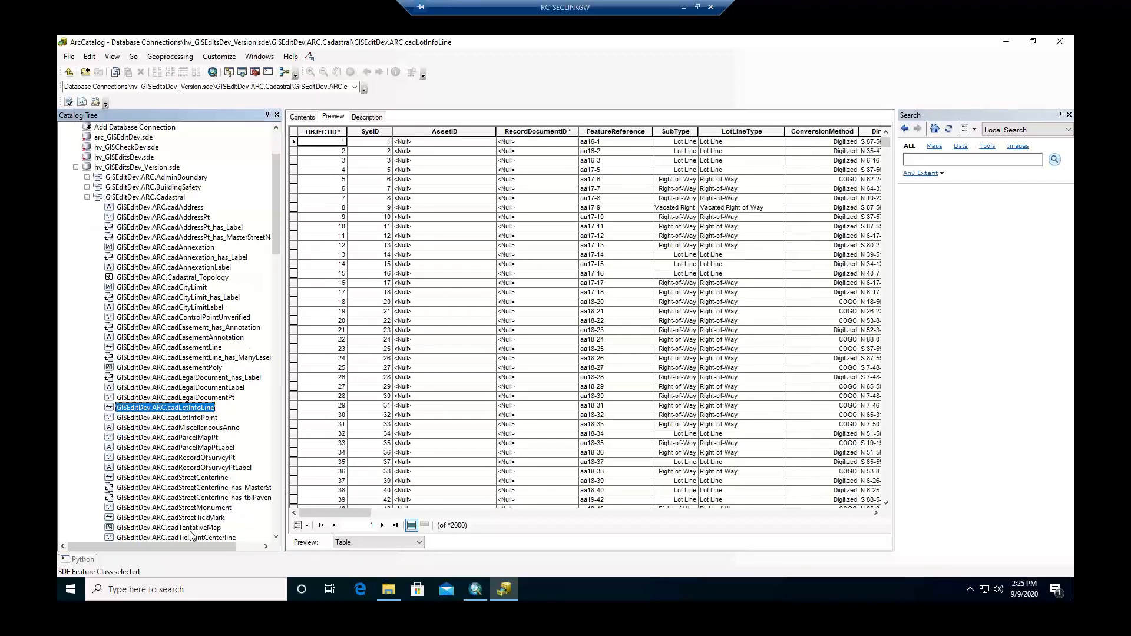
scroll(215, 480, down, 2)
scroll(215, 480, down, 2)
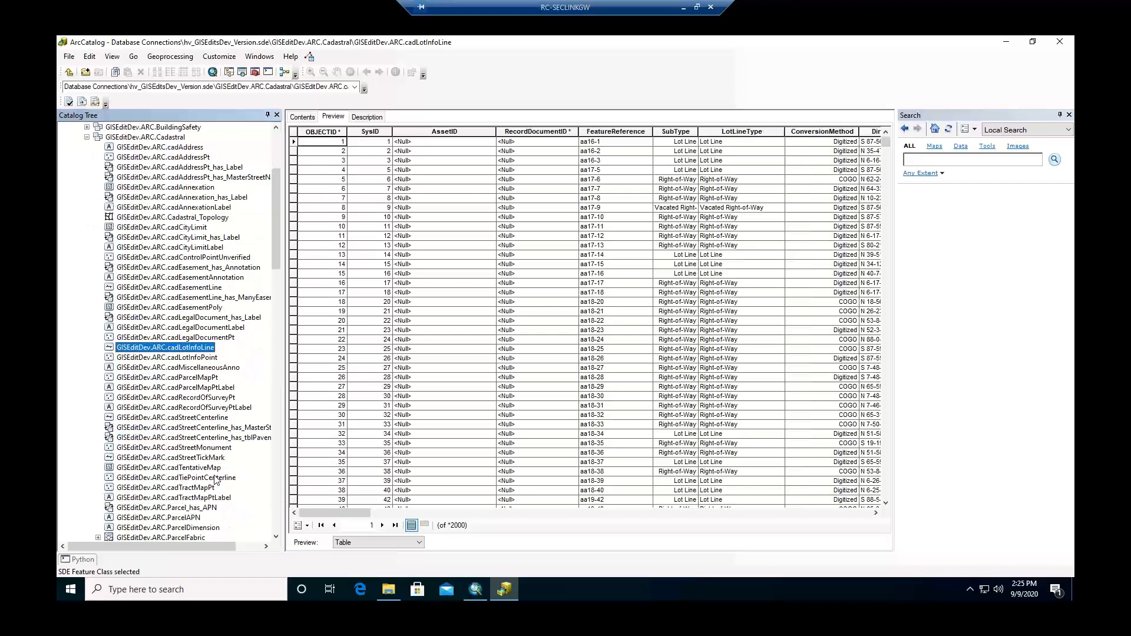
scroll(215, 479, down, 1)
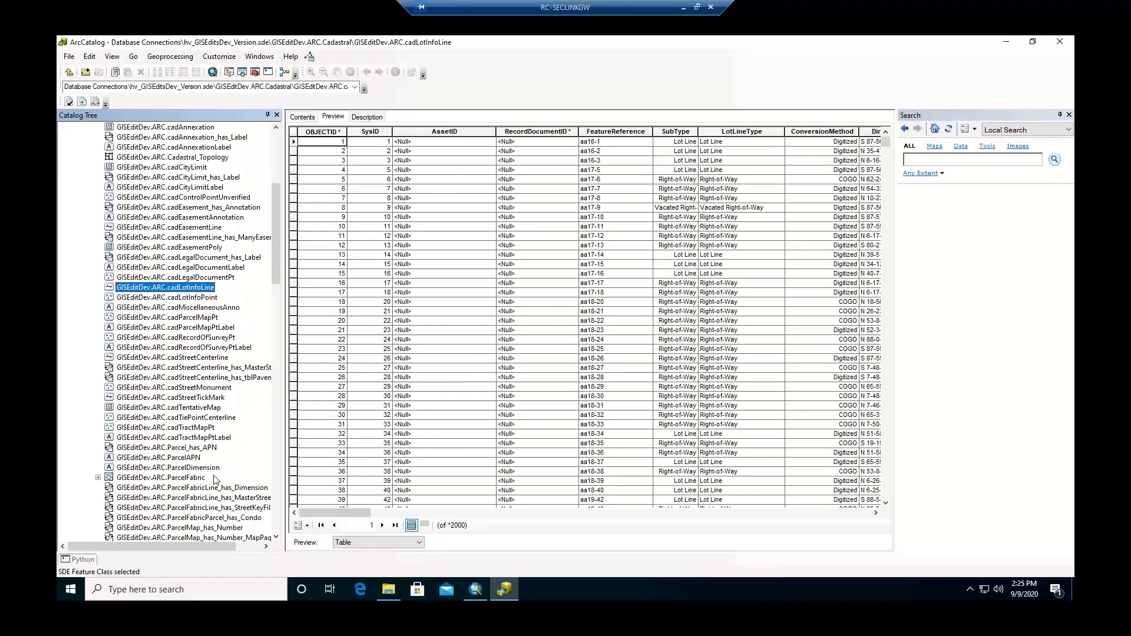
click(217, 418)
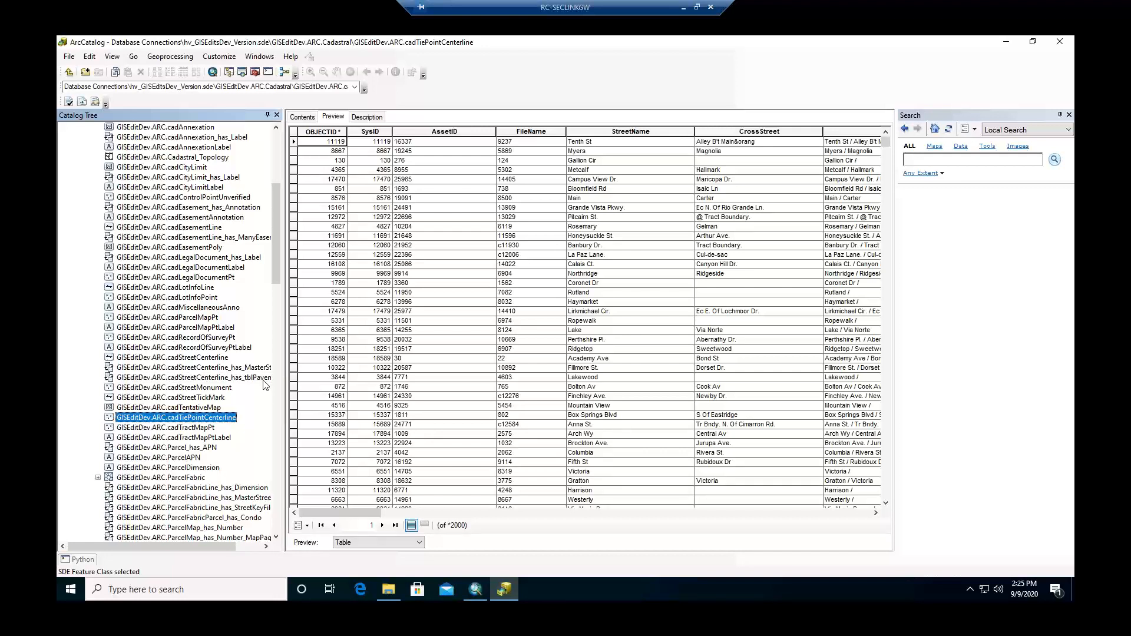
- Check the descriptions of cadTractMapPt, cadStreetMonument, cadLegalDocumentPt, cadControlPointUnverified and cadEasementPoly
click(188, 429)
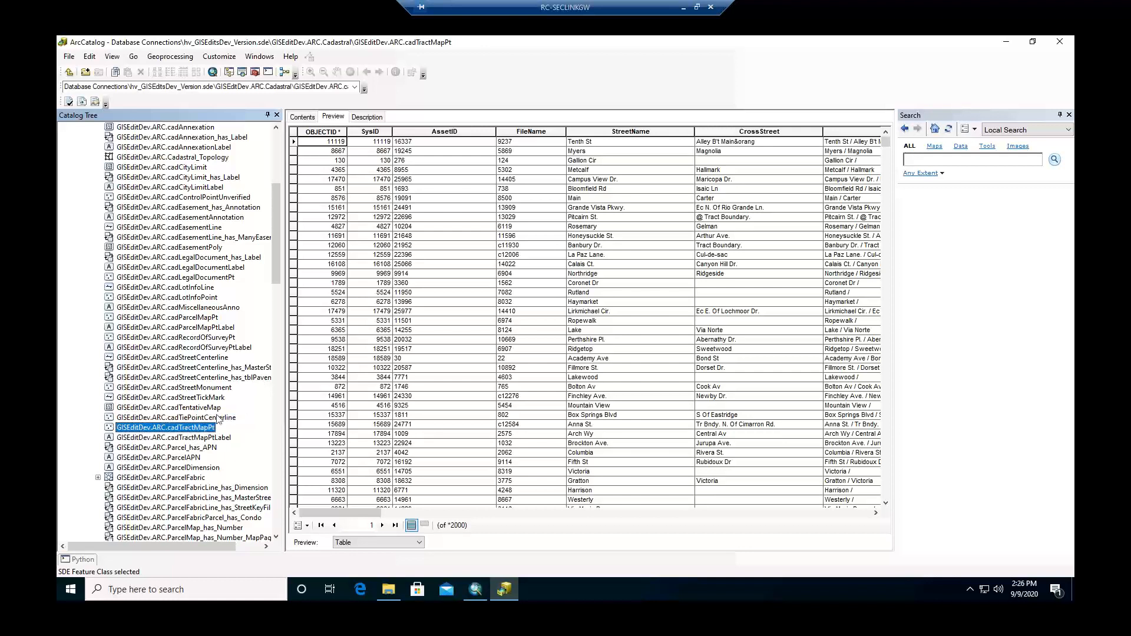
click(367, 117)
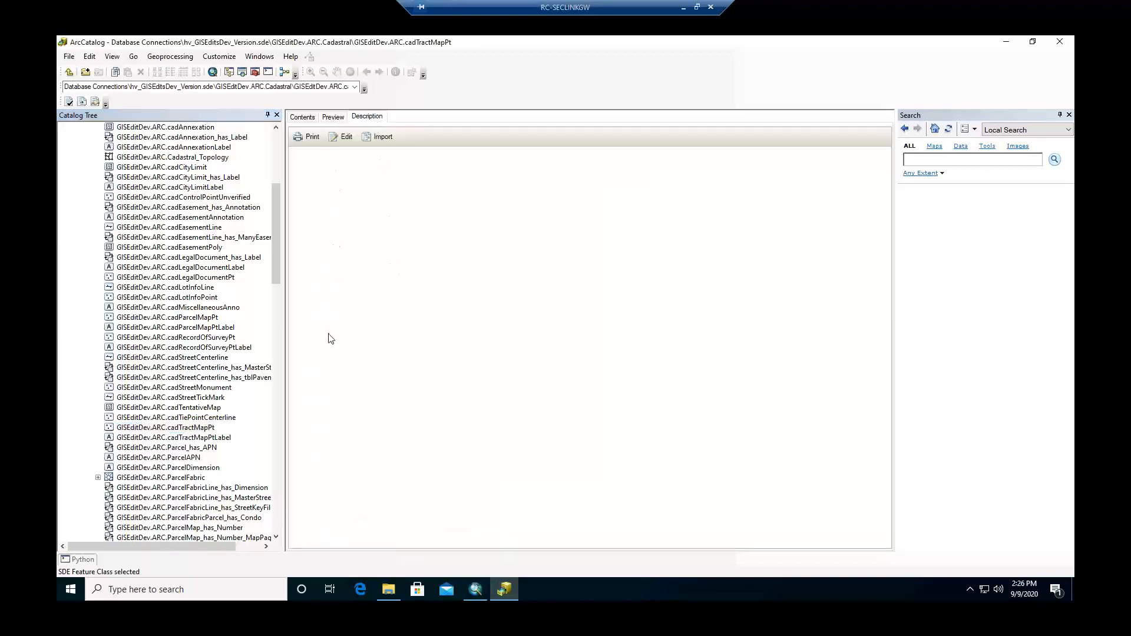
click(189, 388)
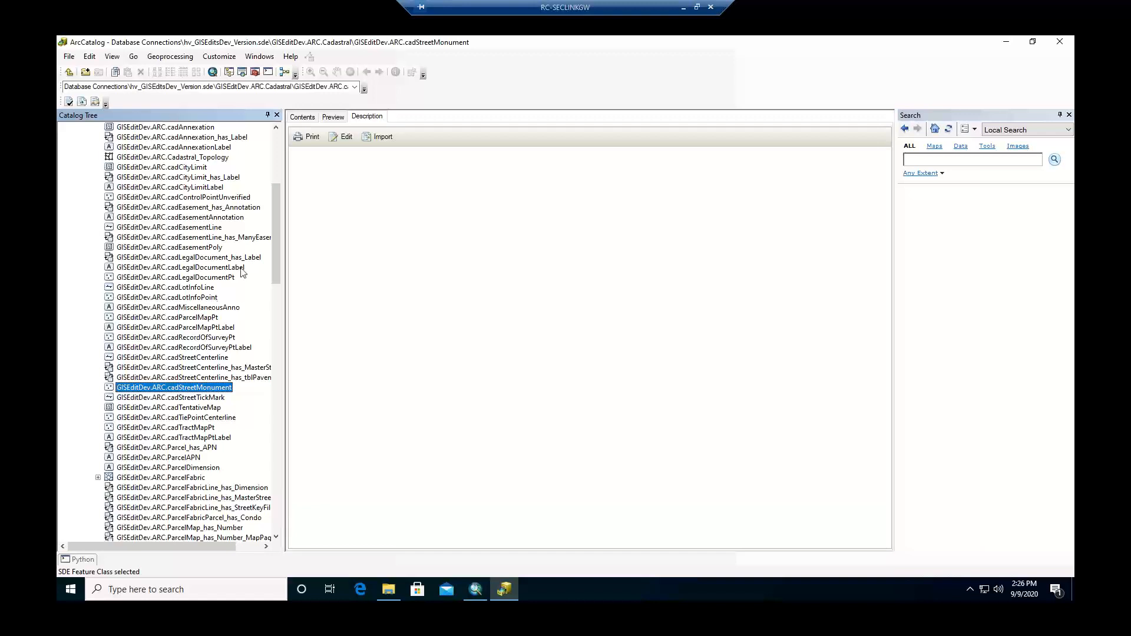
mouse_move(504, 591)
click(189, 280)
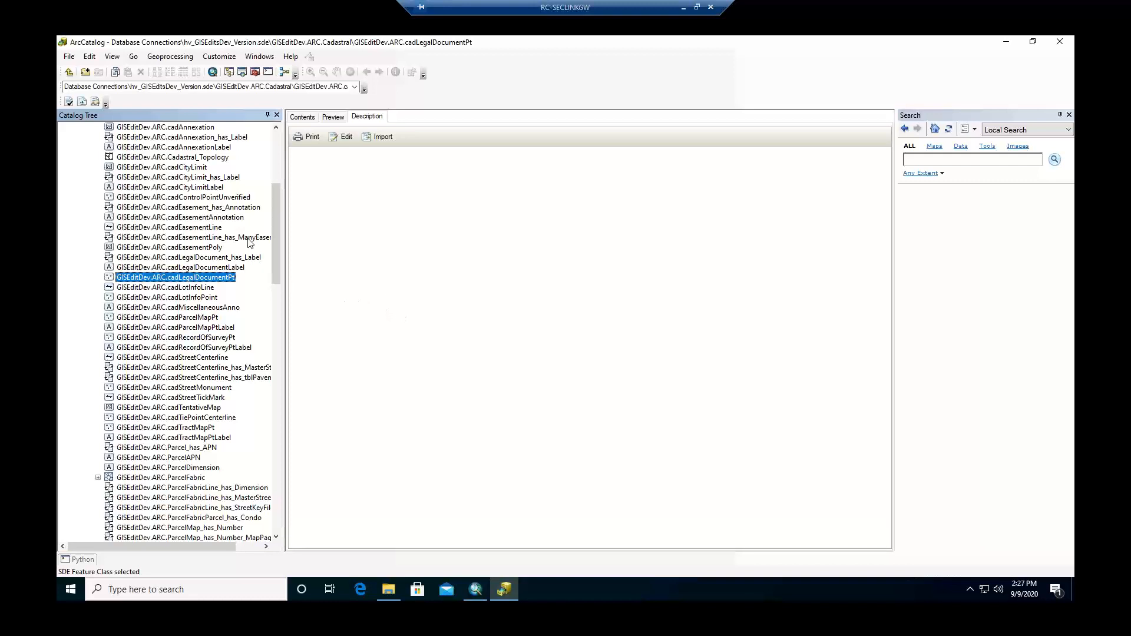
click(188, 201)
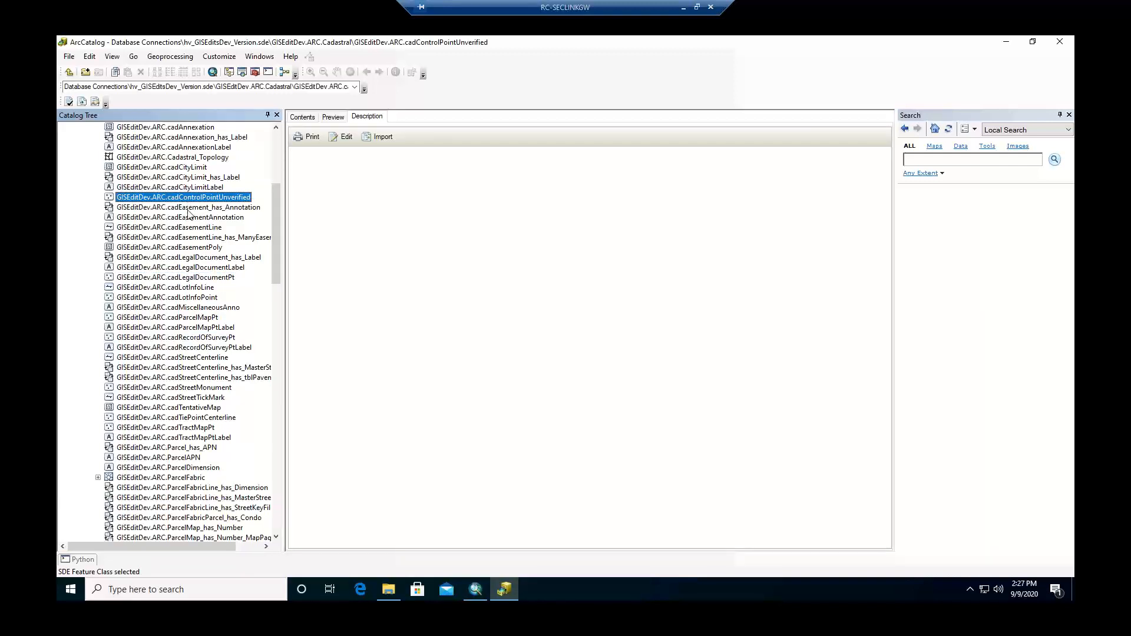
click(189, 250)
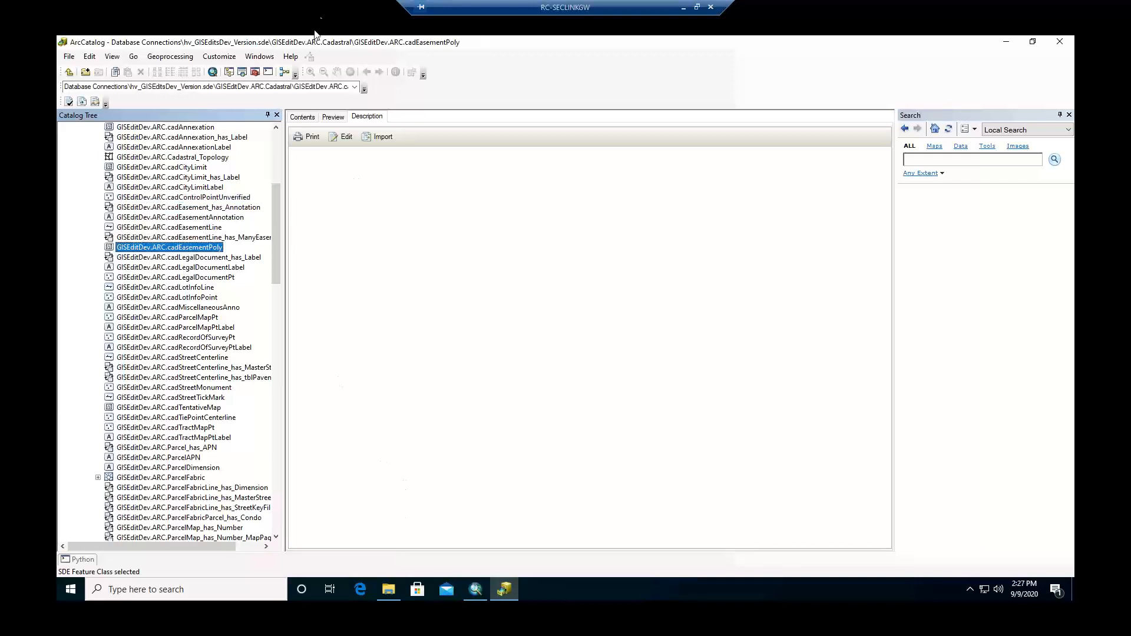
- Return from the description to the table preview for cadEasementPoly and cadEasementLine
click(340, 118)
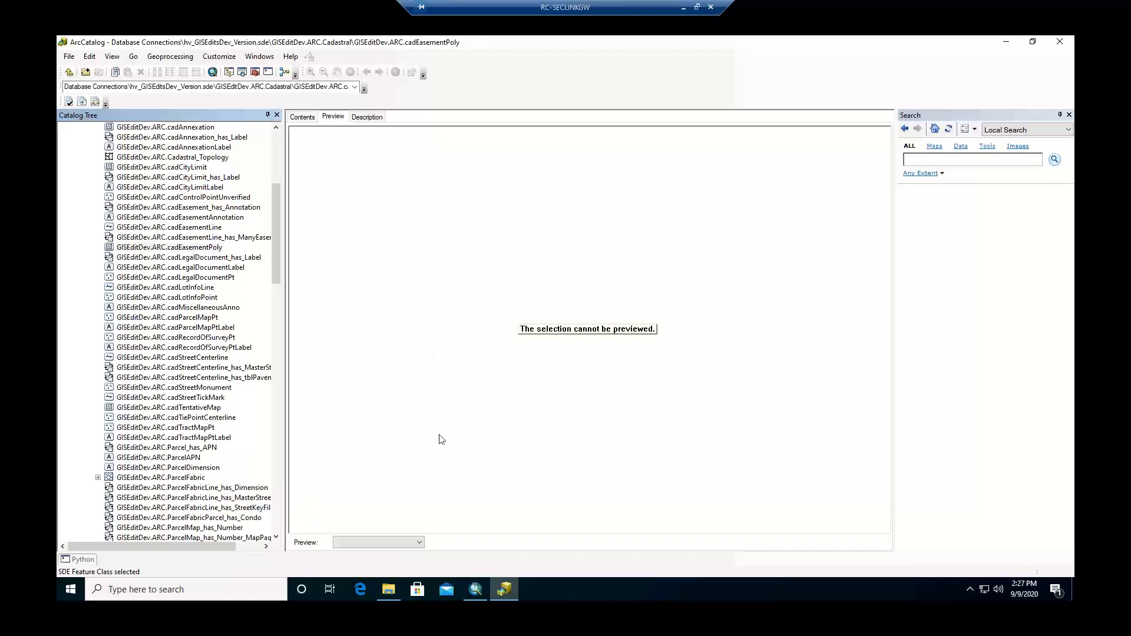
click(413, 542)
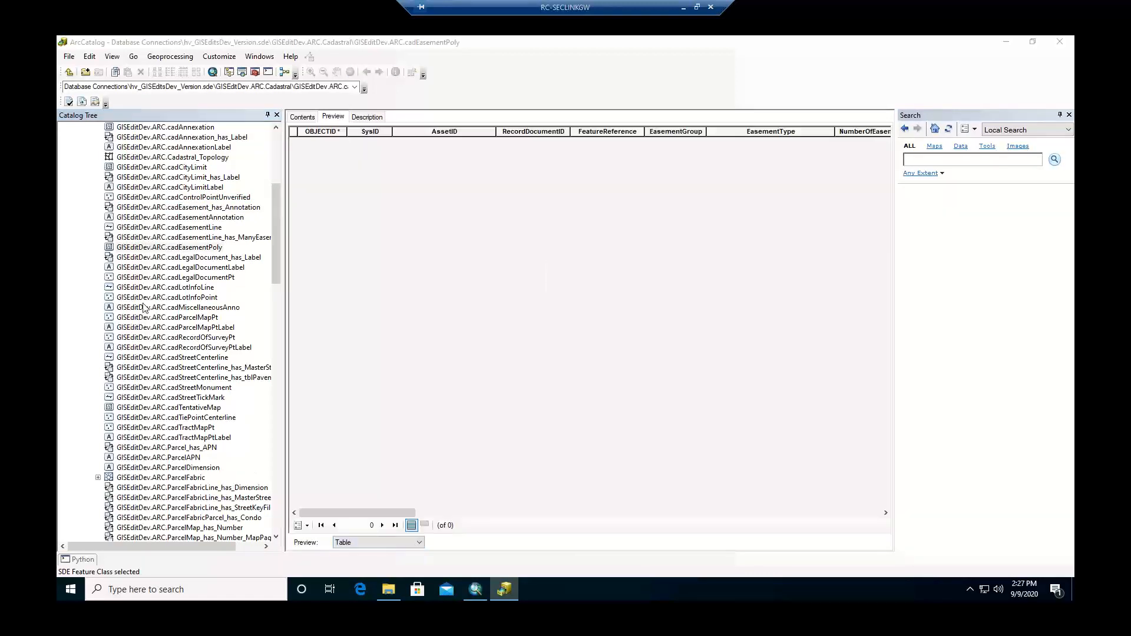
click(172, 228)
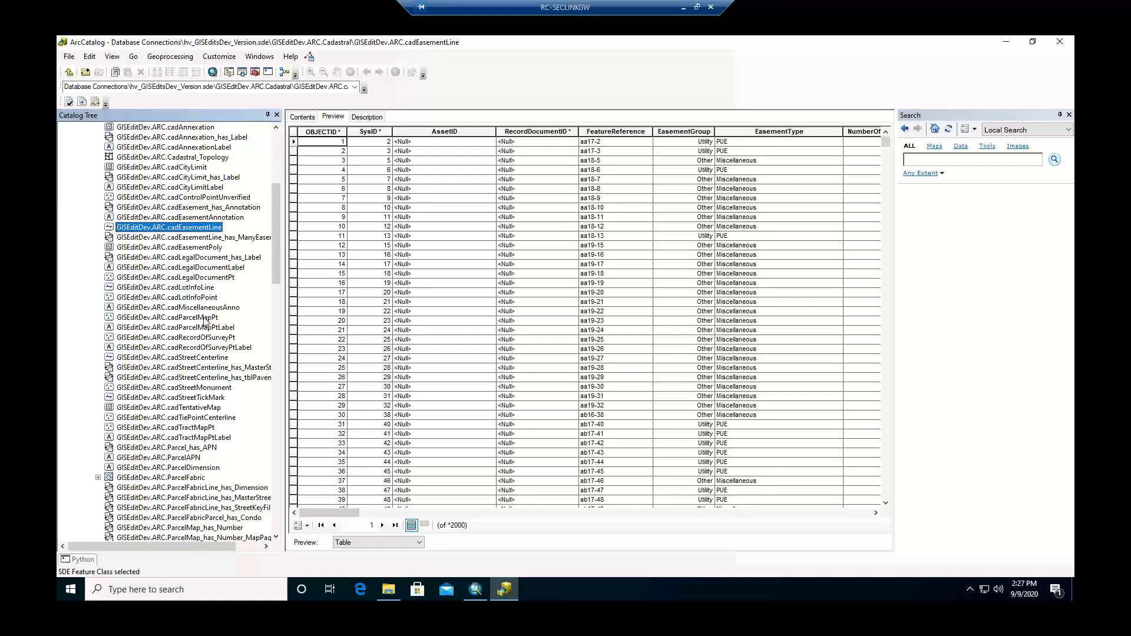
- Examine the AssetID and RecordDocumentID columns in the cadEasementLine table
scroll(204, 322, down, 2)
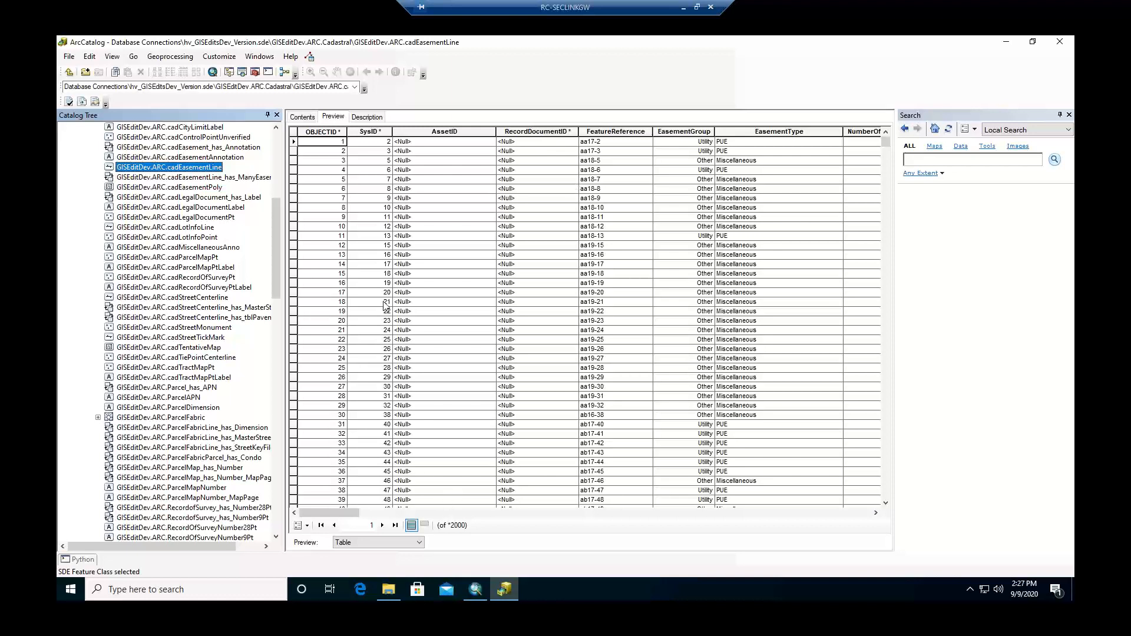
click(457, 131)
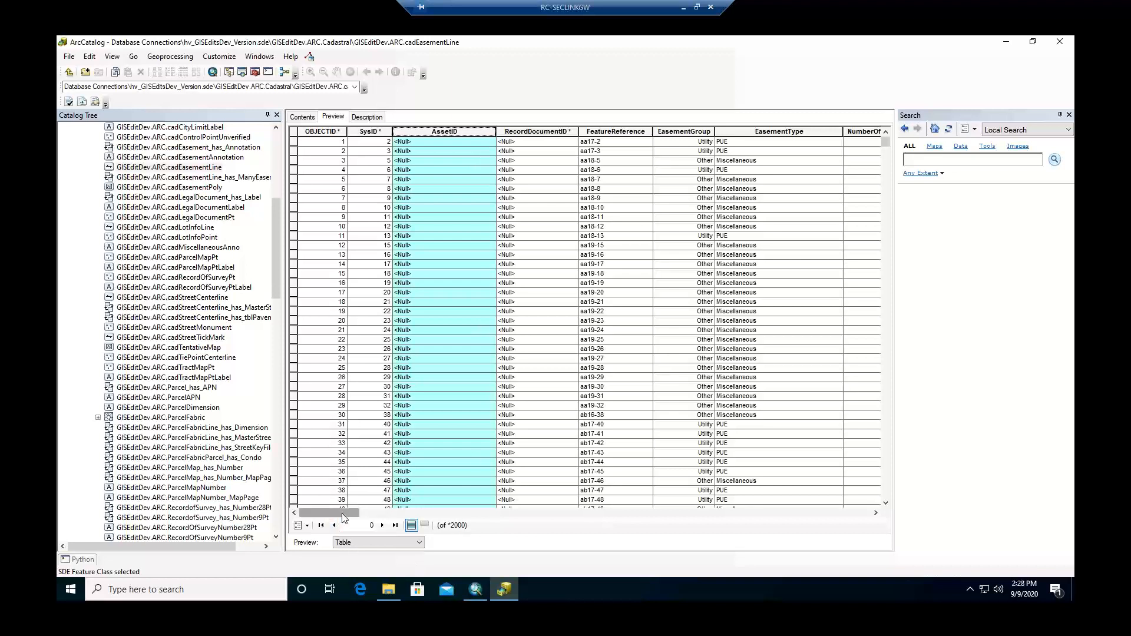
click(547, 132)
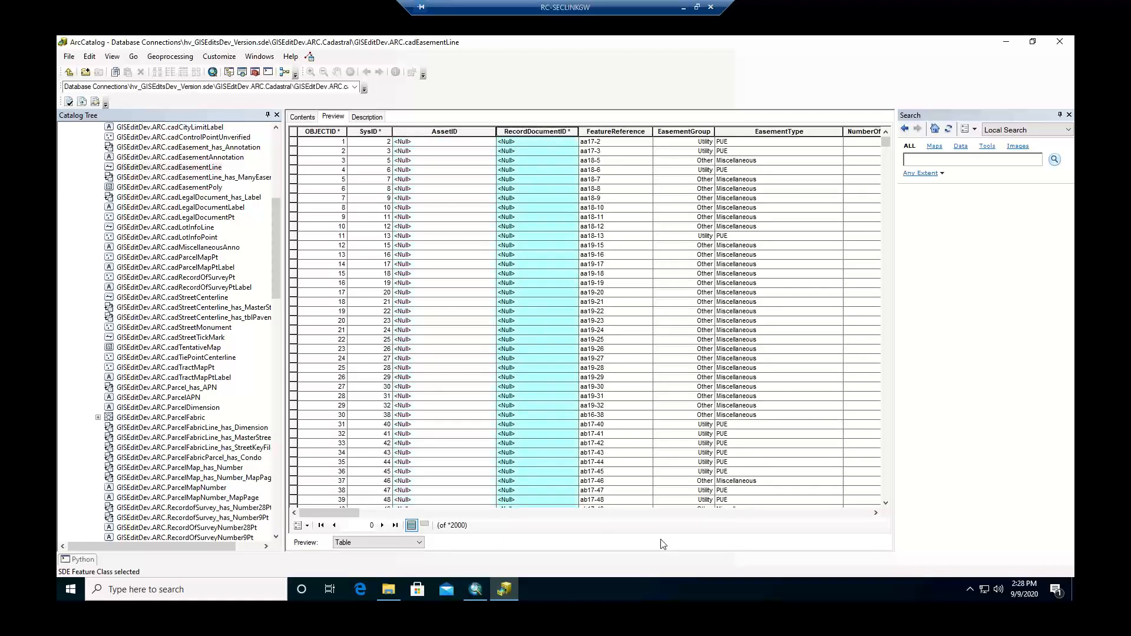
- Examine the EasementWidth and EasementLabel columns of cadEasementLine through to the table's last record
click(667, 513)
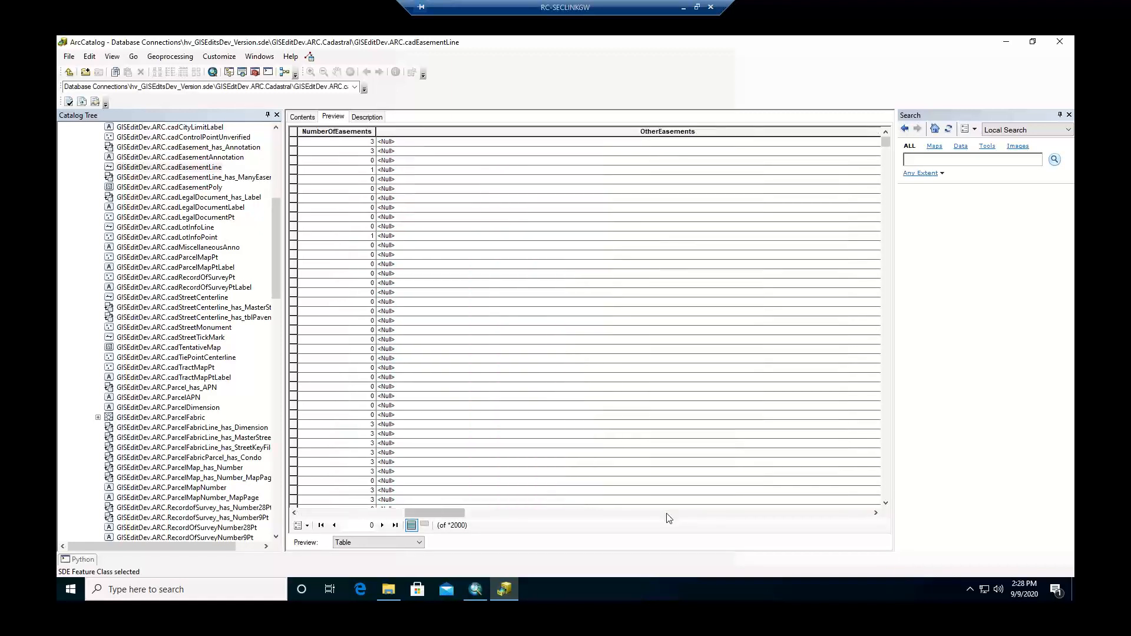
click(667, 516)
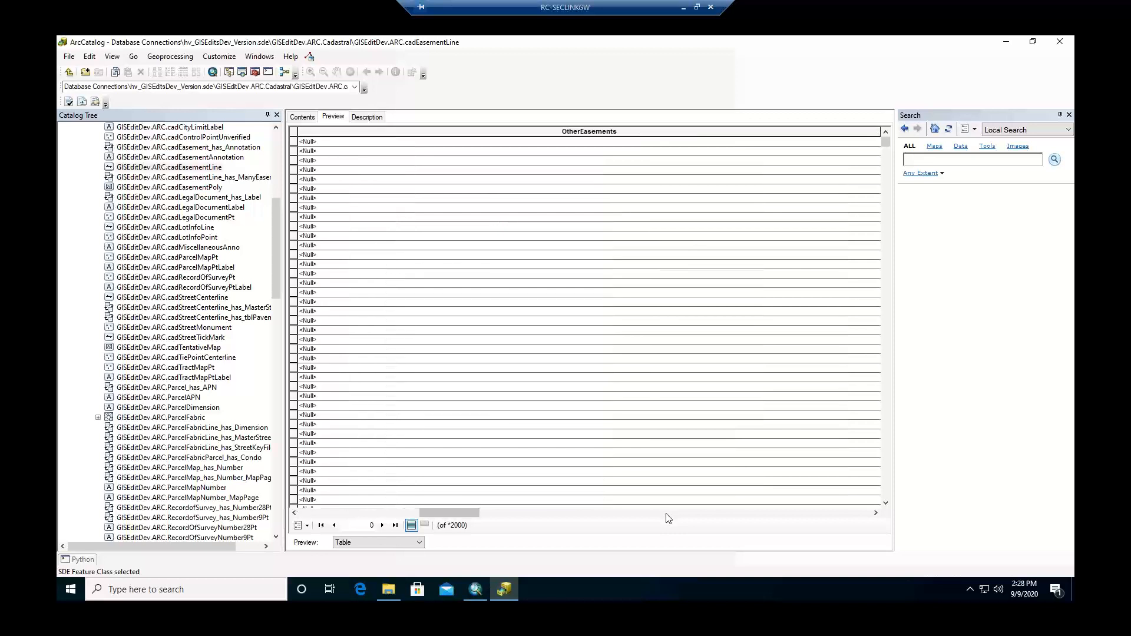
click(668, 516)
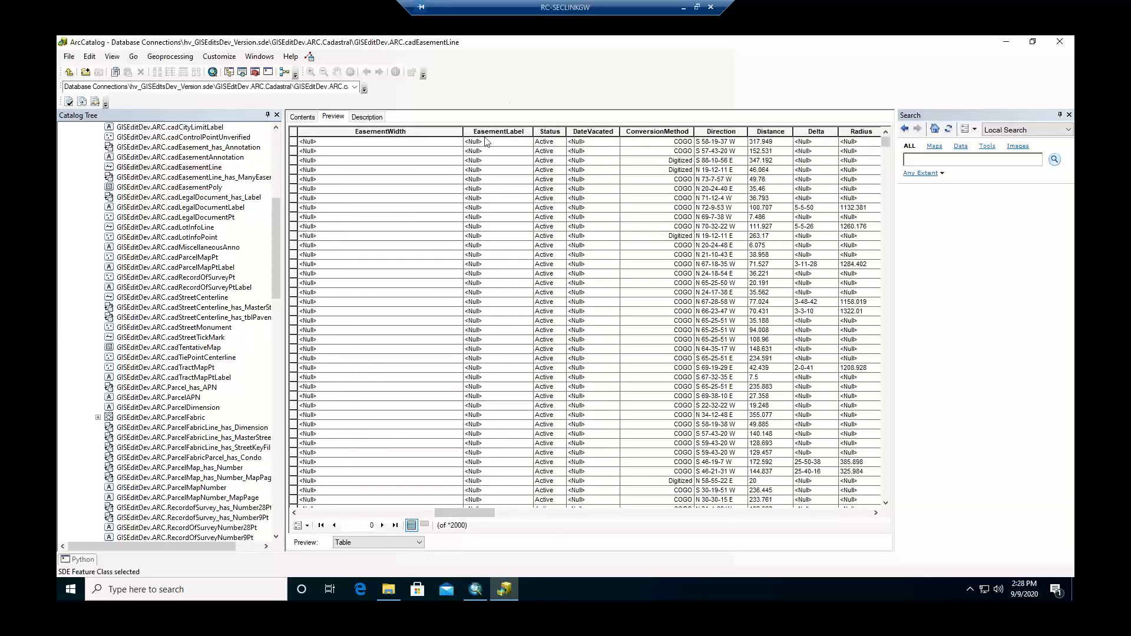
click(414, 131)
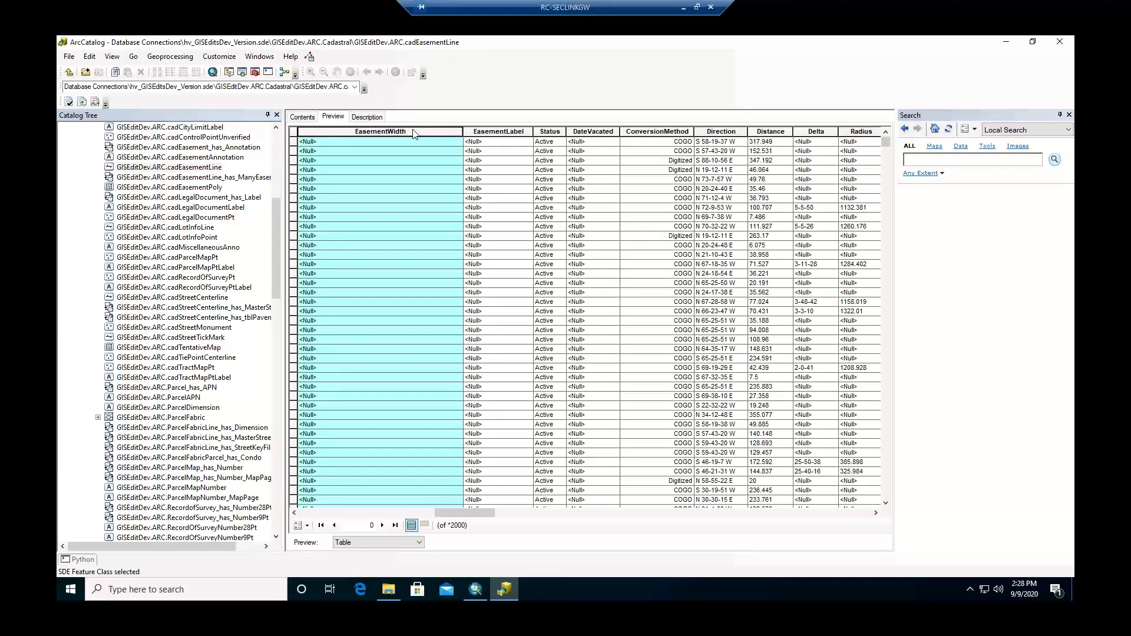
click(513, 132)
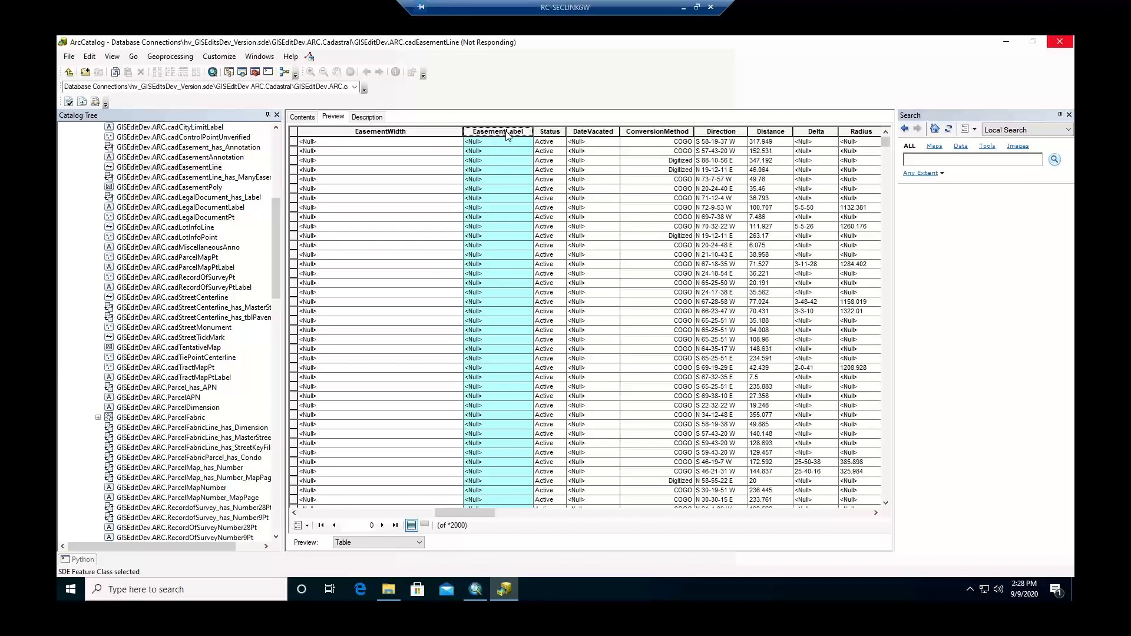
click(395, 525)
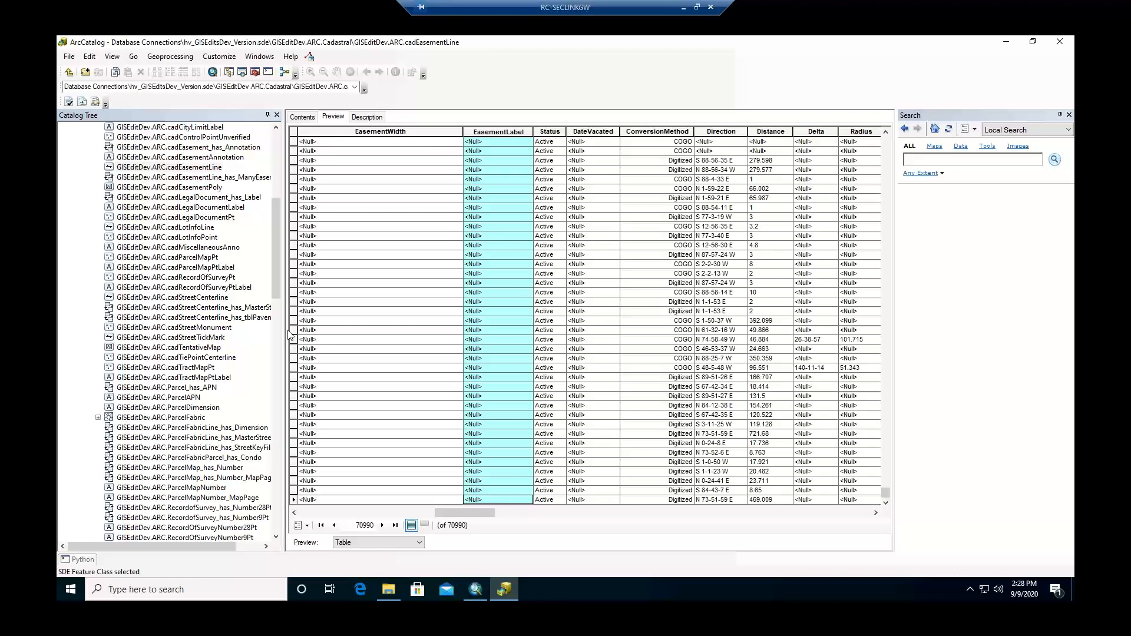
- Preview the attribute table of cadAddressPt and go to its last record
click(275, 160)
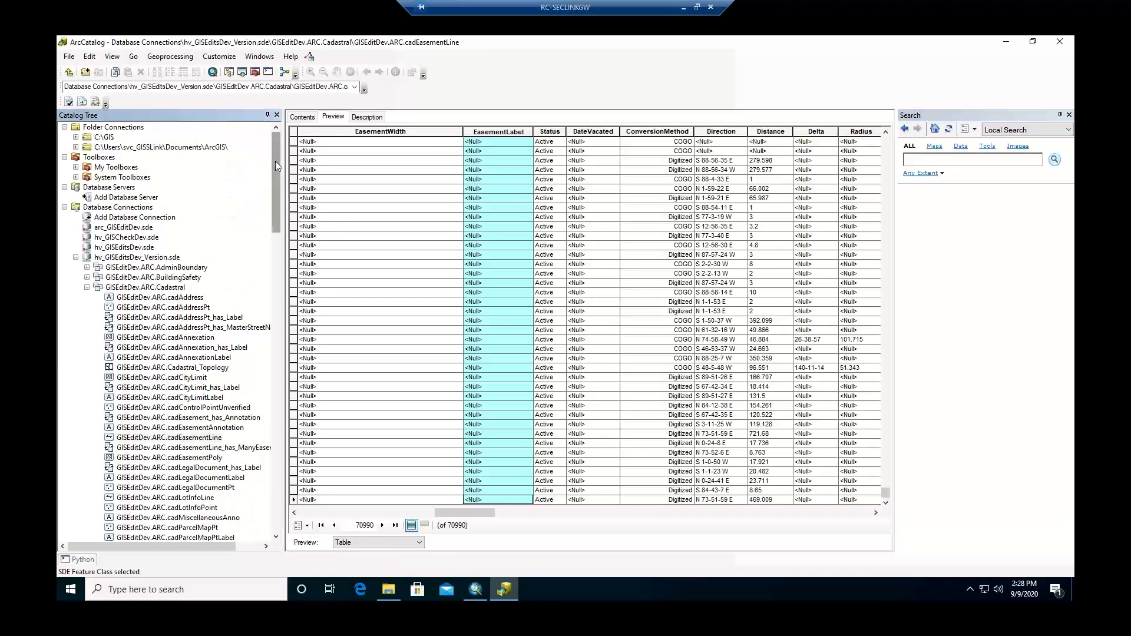
click(189, 307)
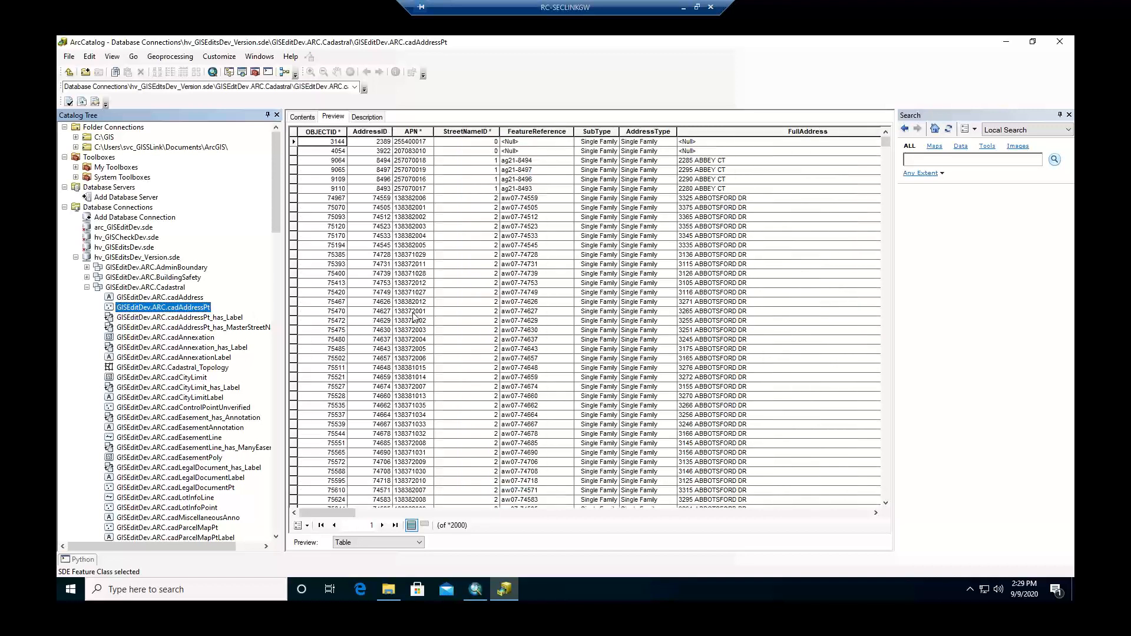
click(394, 525)
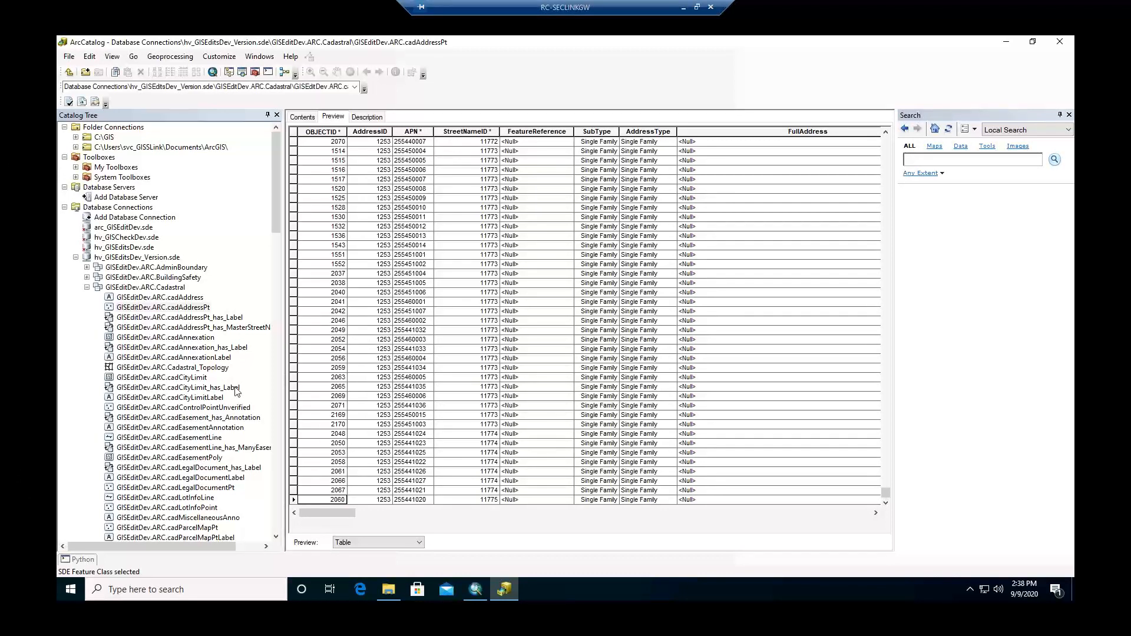
- Open the properties of Cadastral_Topology and review its general settings, including cluster tolerance and status
click(209, 369)
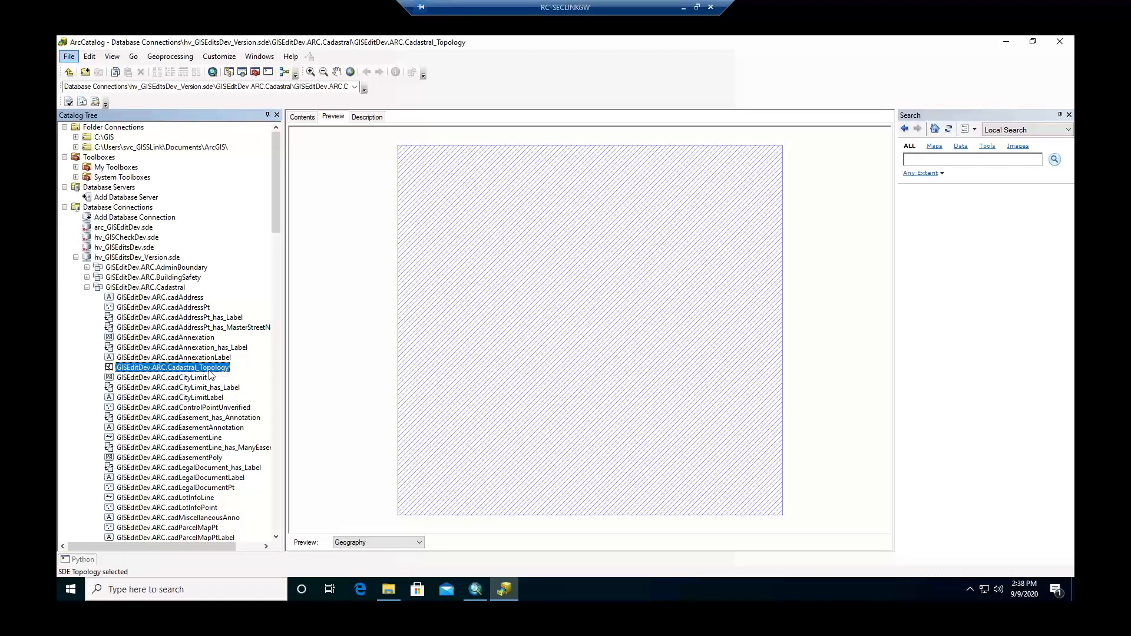
right_click(210, 373)
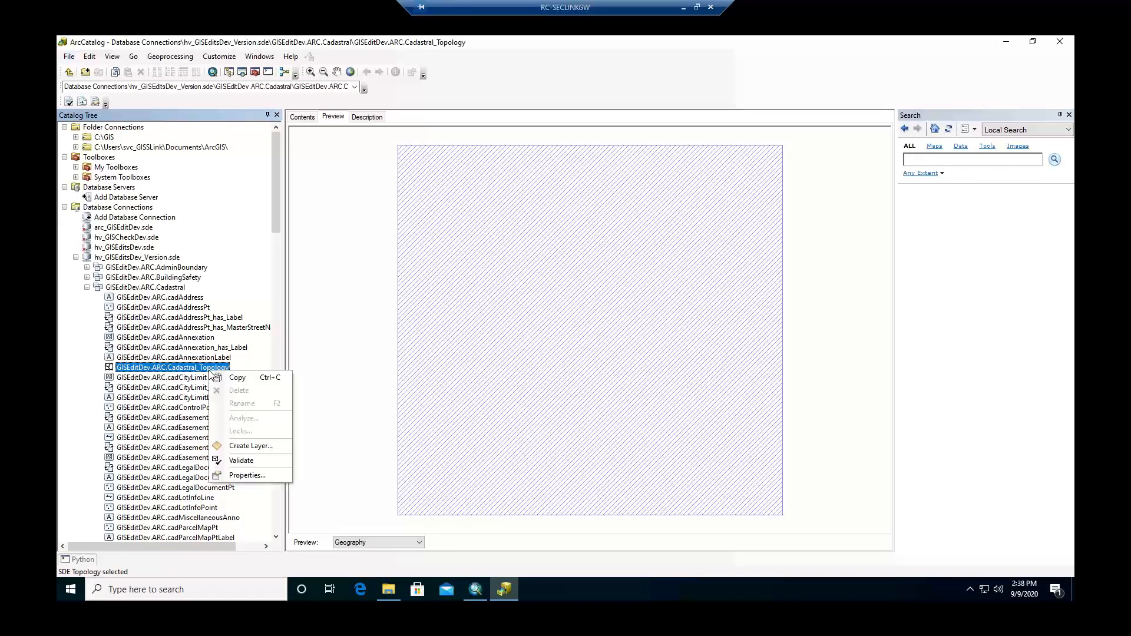
click(273, 476)
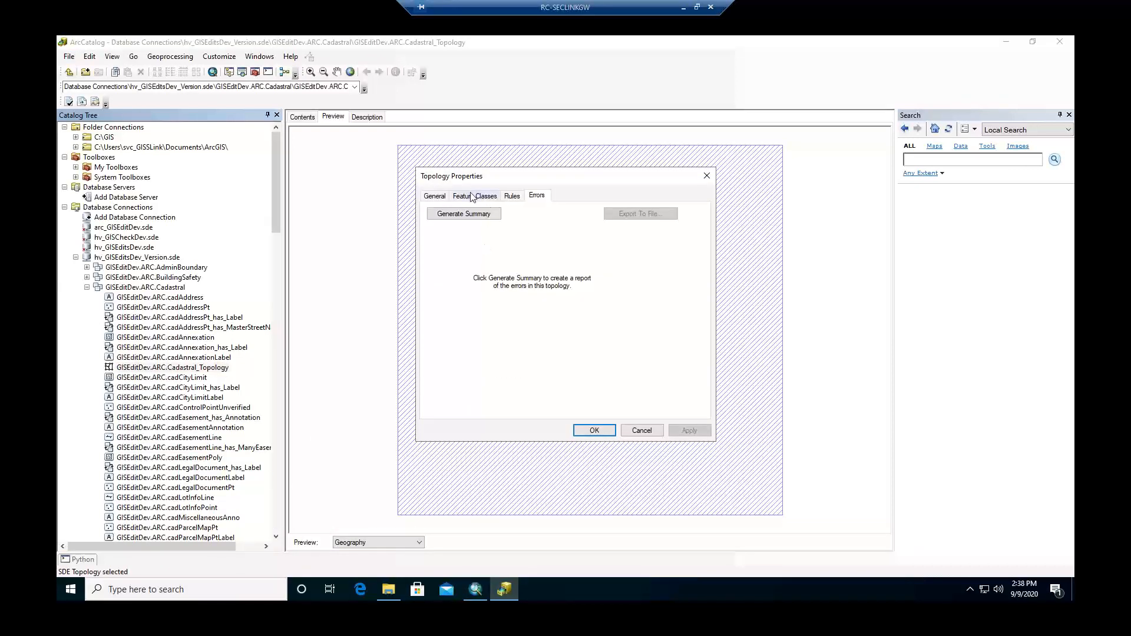
click(436, 198)
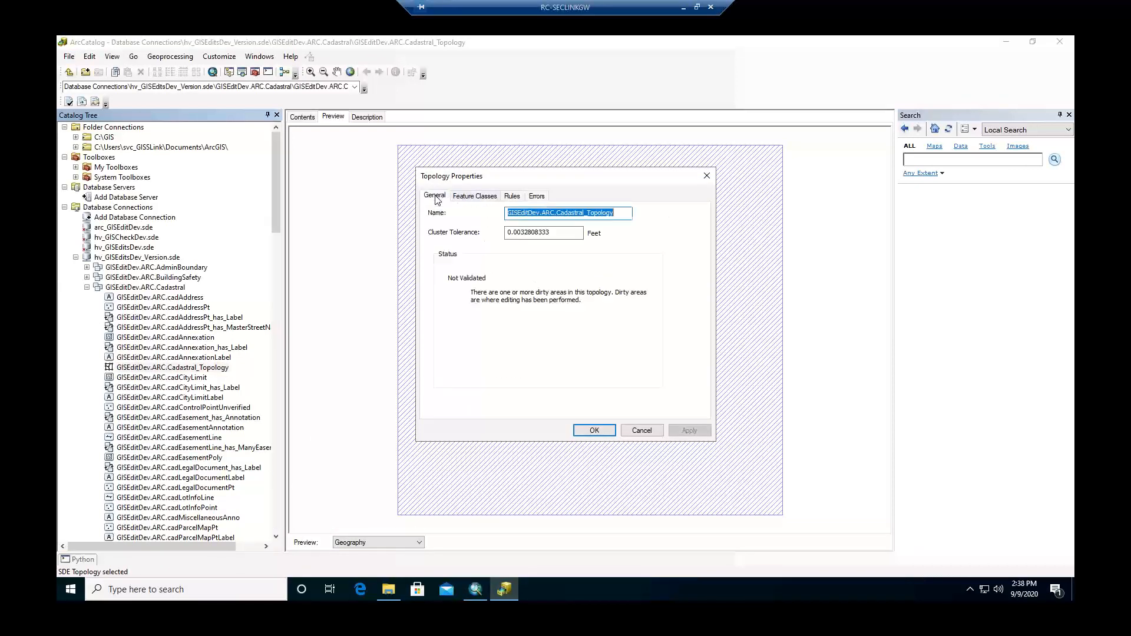
- Review the feature classes participating in Cadastral_Topology and their ranks, widening the Feature Class column to show full names
click(471, 196)
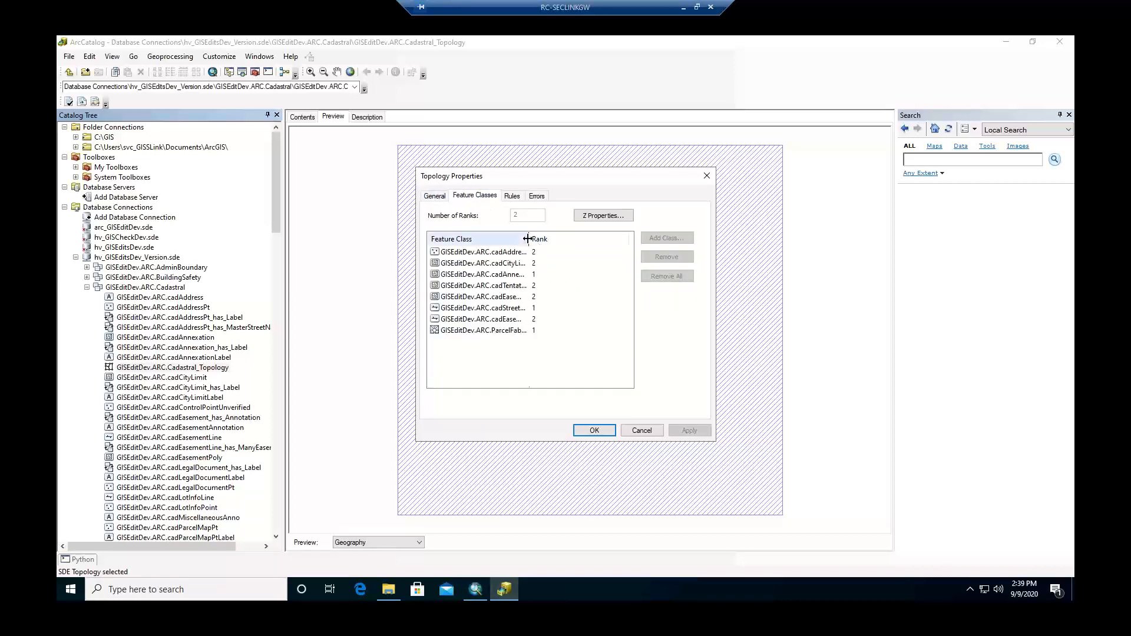
drag(528, 240, 576, 240)
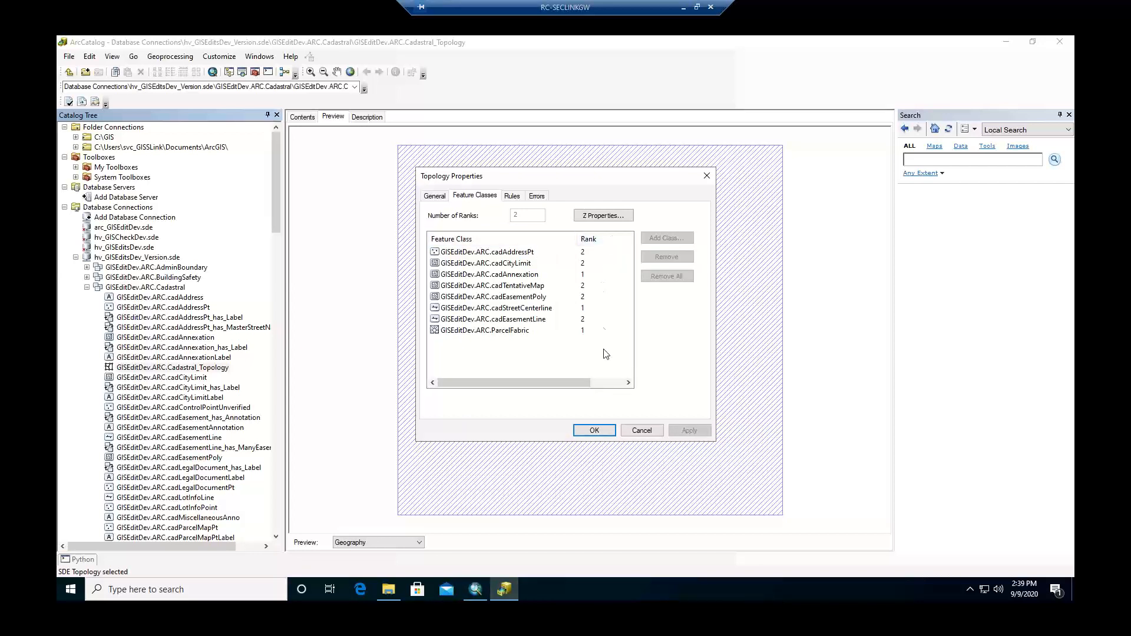
click(620, 387)
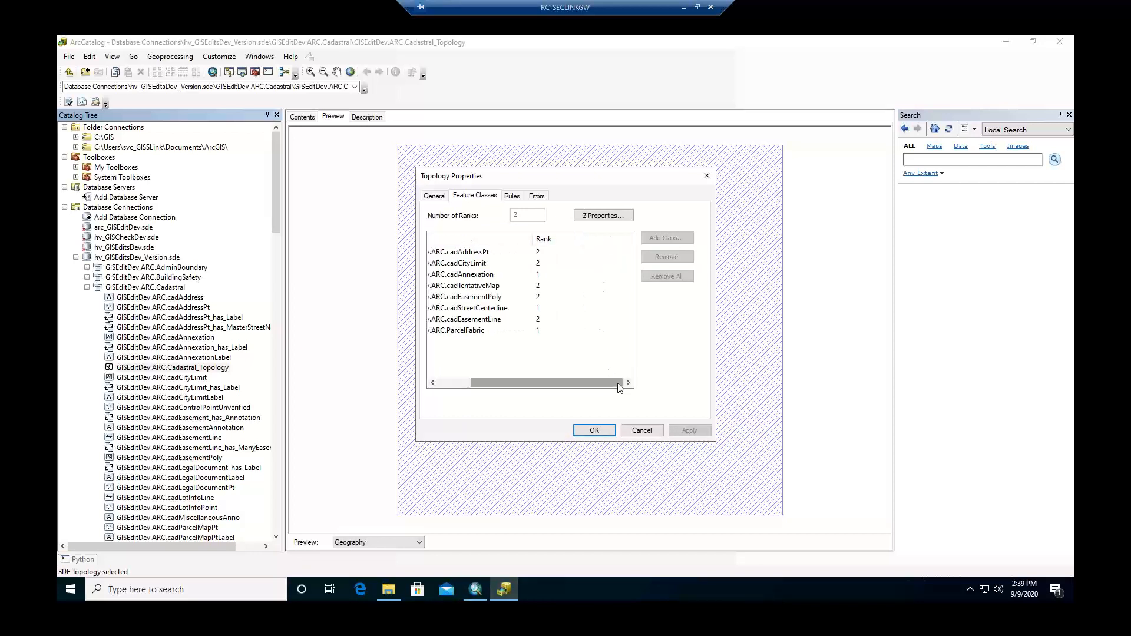
- Switch to the DatasetDescriptions workbook in Excel, widen the DataElement Name column and review the listed data elements, aliases and descriptions
drag(617, 383, 549, 379)
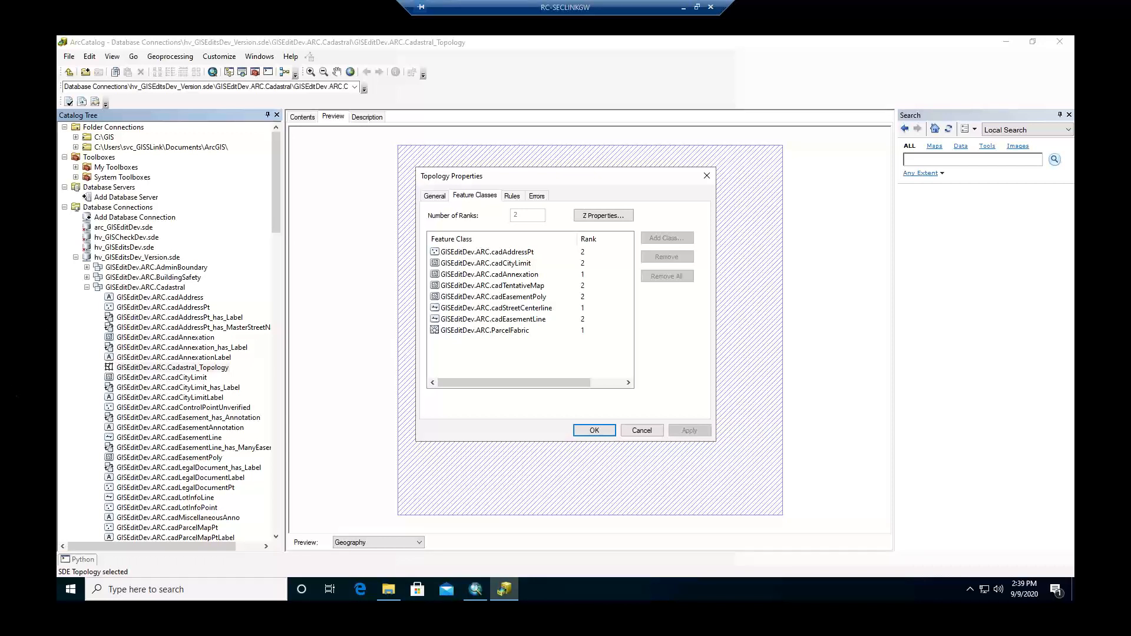
click(683, 8)
drag(0, 61, 406, 55)
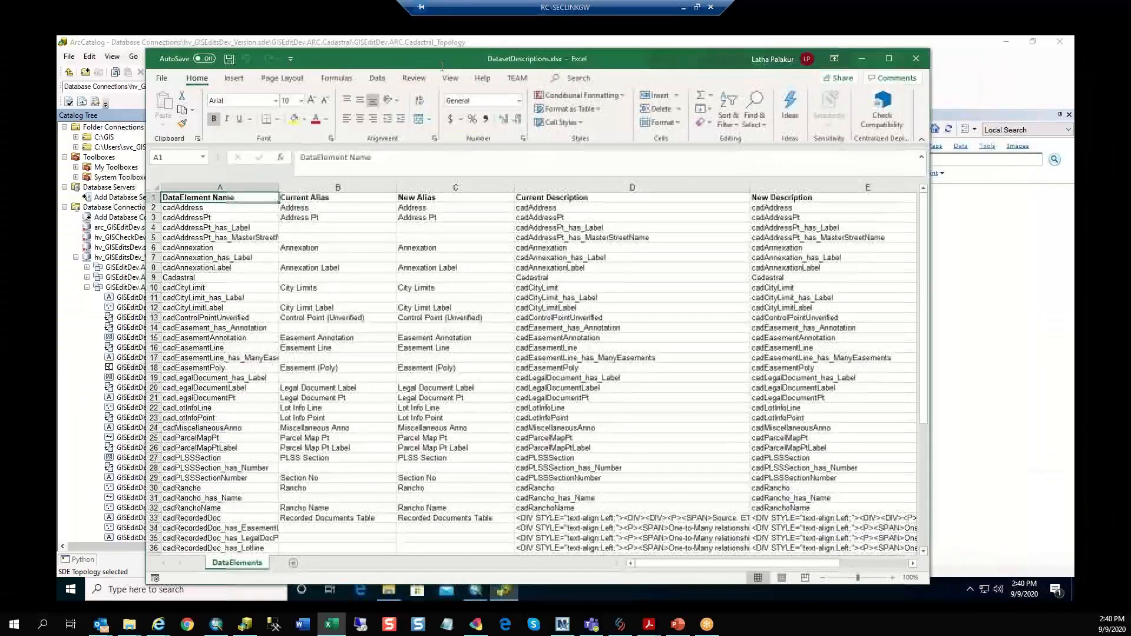
drag(279, 188, 470, 189)
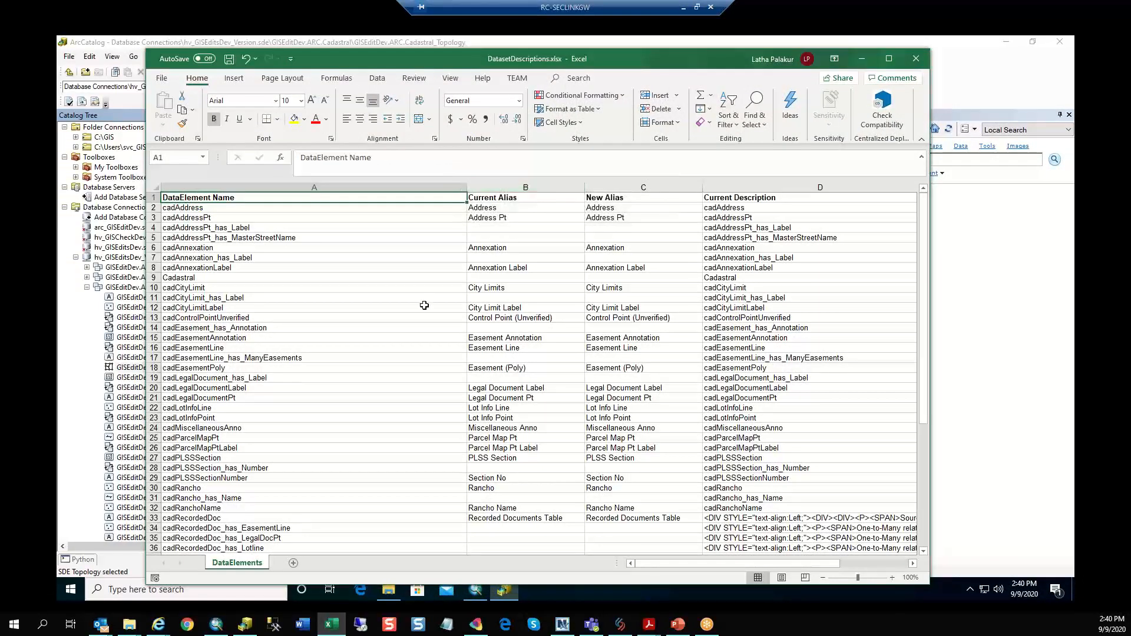
scroll(392, 354, down, 5)
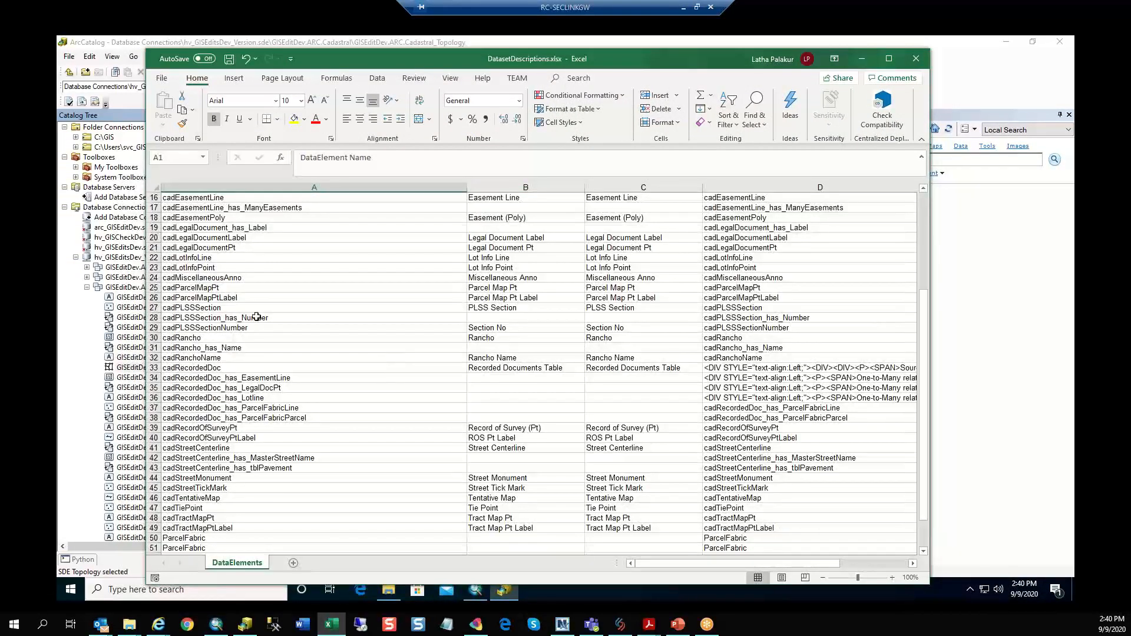
scroll(292, 395, down, 3)
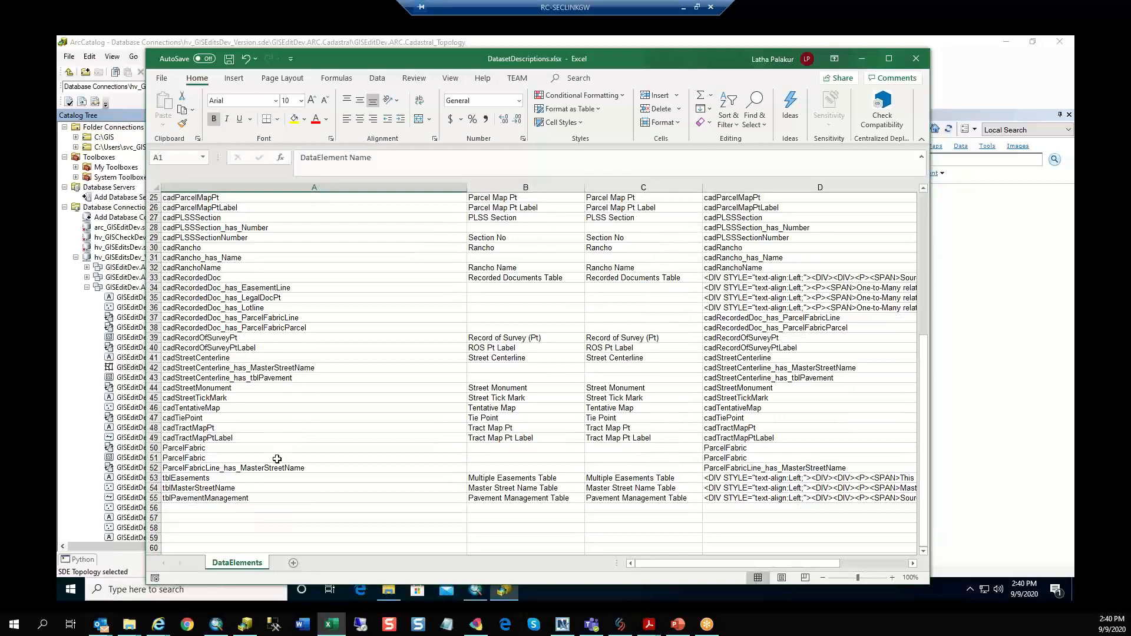
scroll(277, 459, up, 6)
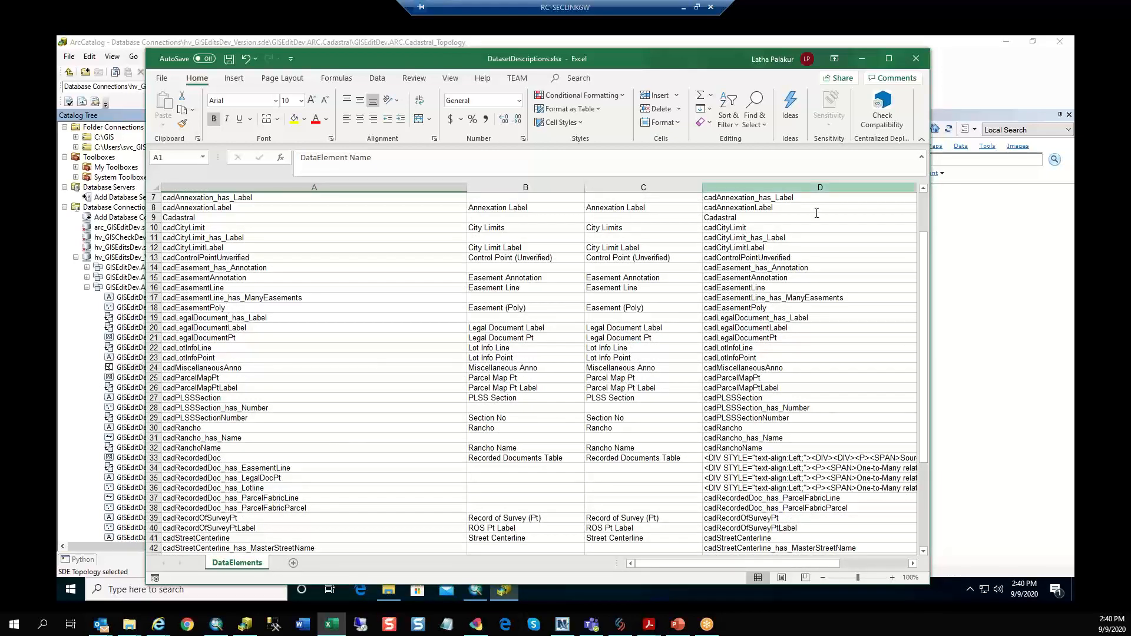
click(861, 58)
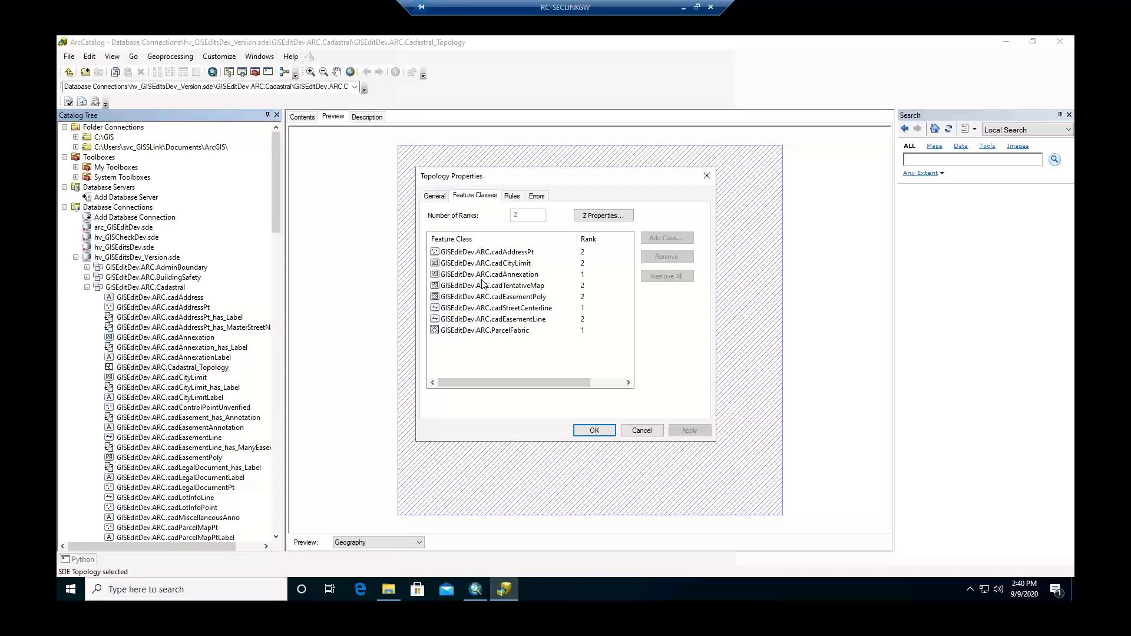
- Review the rules of Cadastral_Topology with their feature classes, resizing the columns for legibility, and close the properties without saving
click(493, 266)
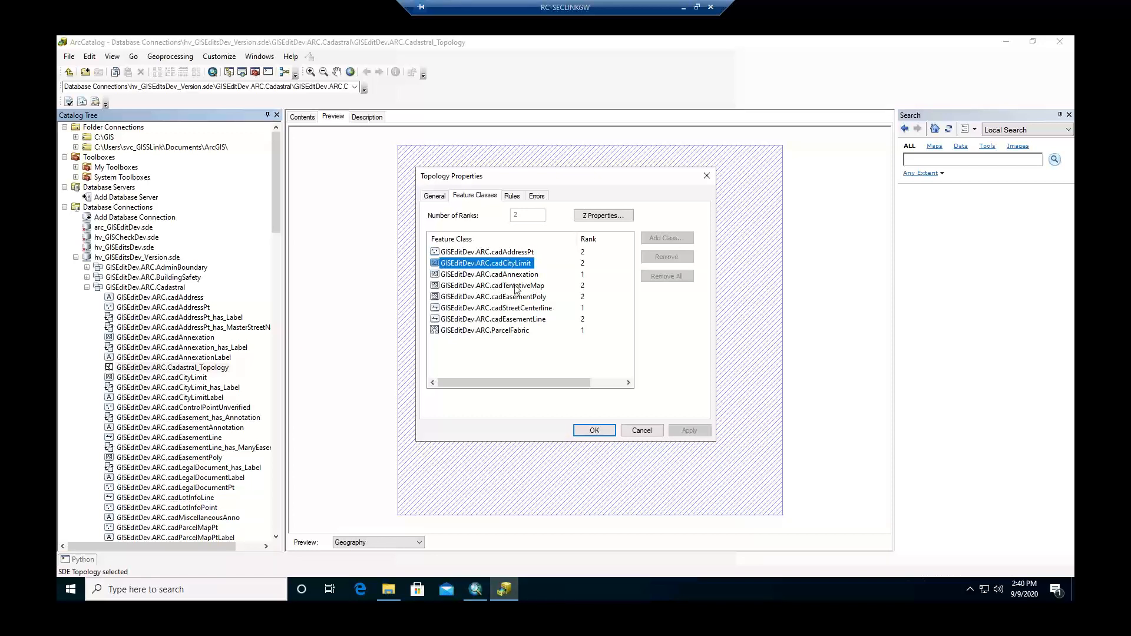
click(511, 196)
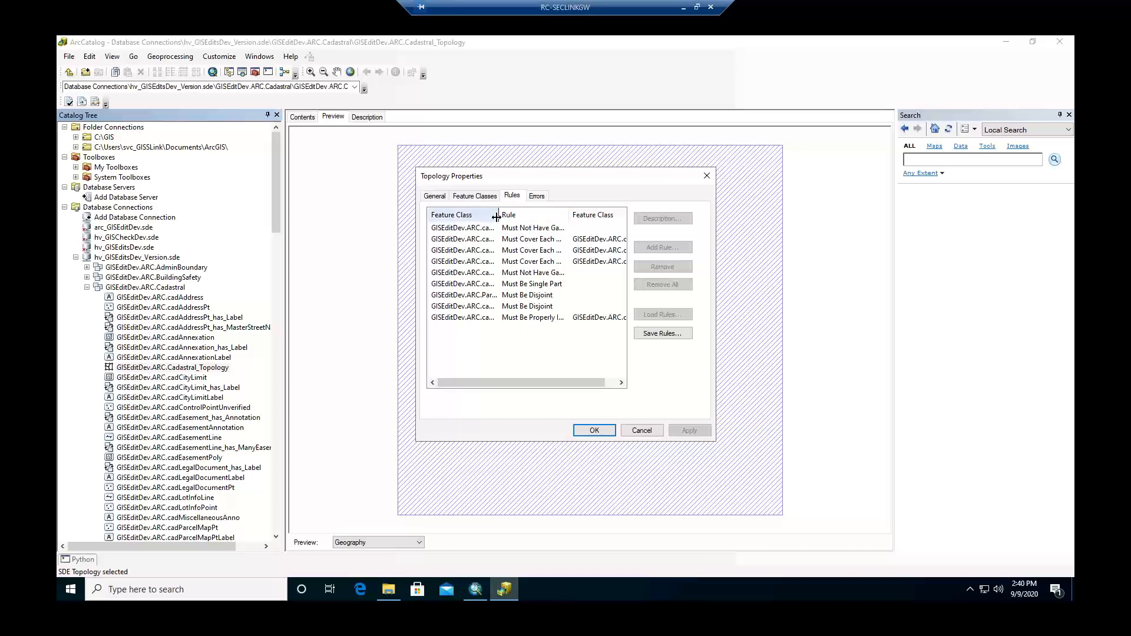
drag(496, 216, 549, 216)
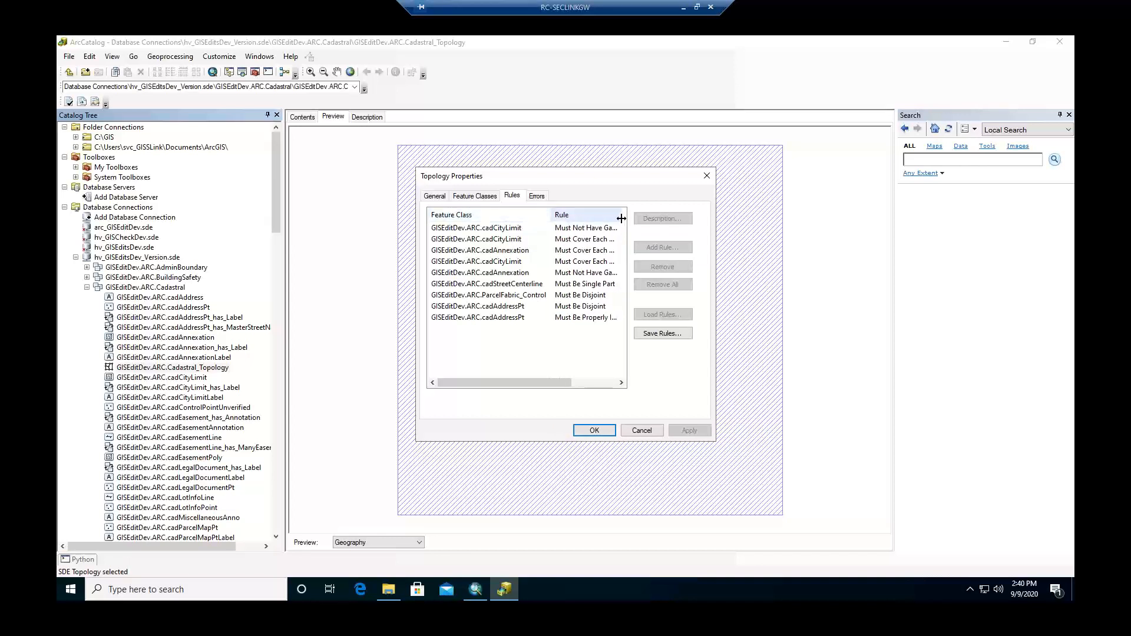
drag(621, 217, 626, 218)
drag(551, 216, 534, 216)
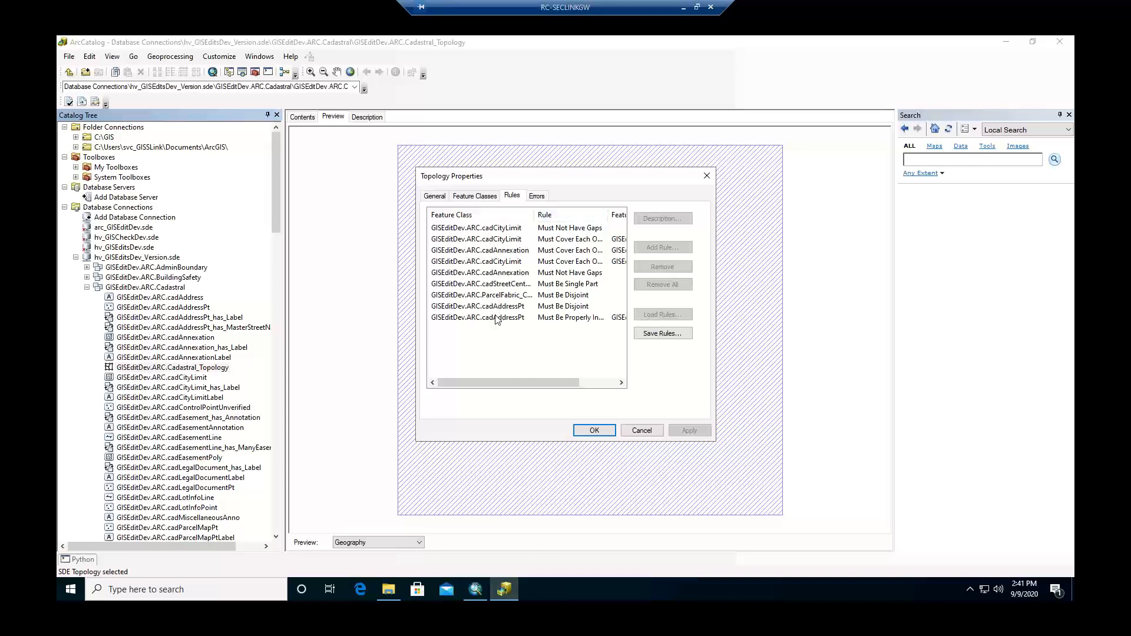
click(596, 384)
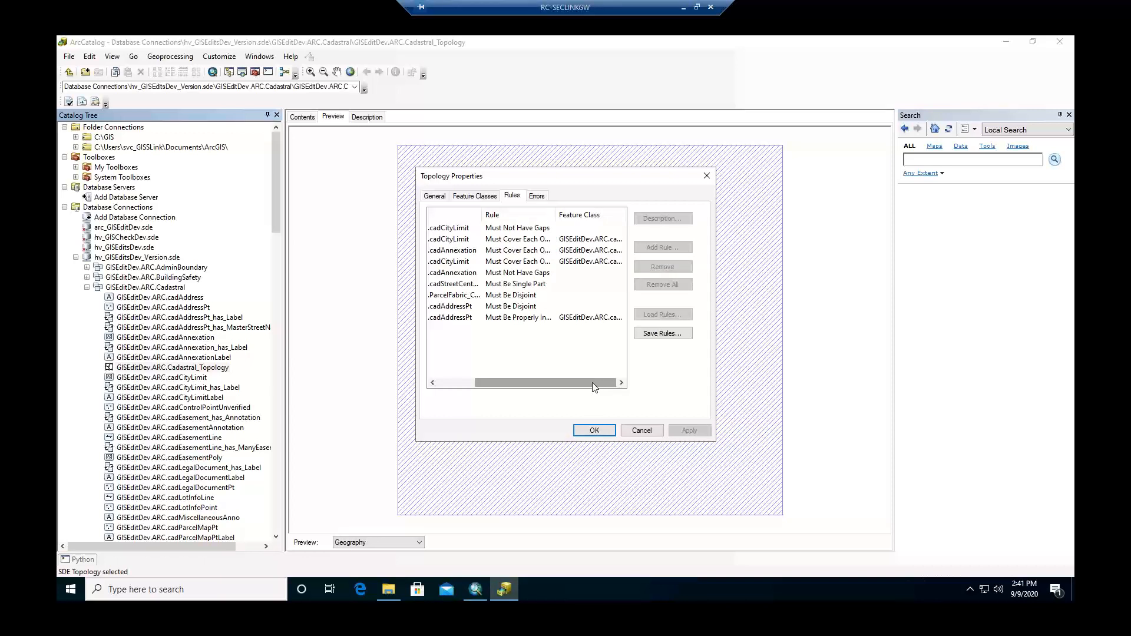
drag(553, 387, 523, 387)
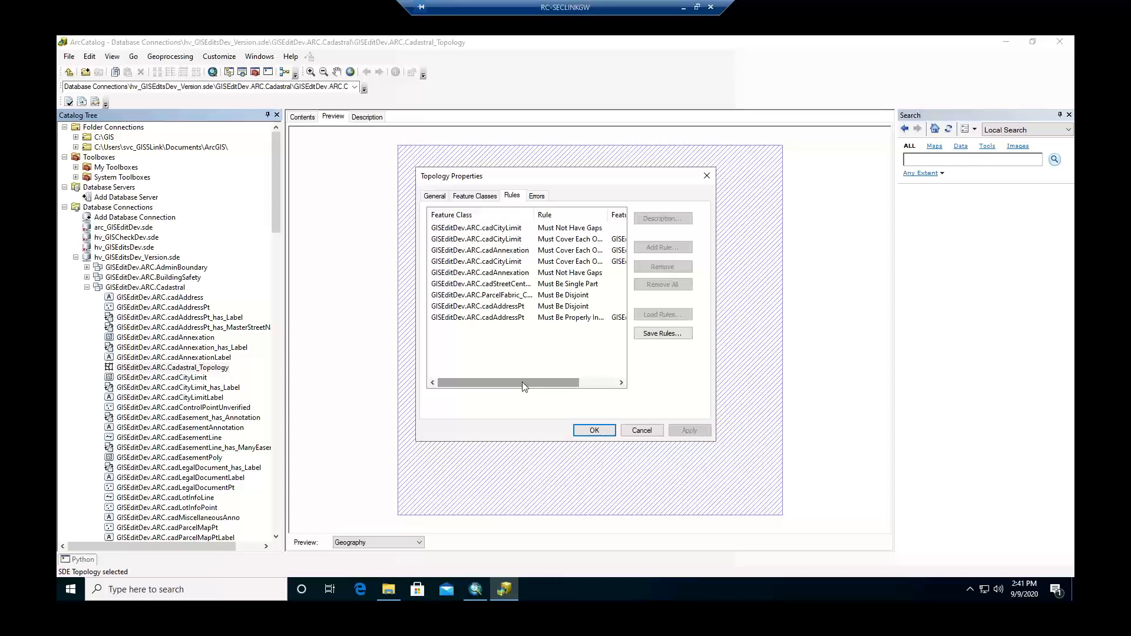
click(647, 432)
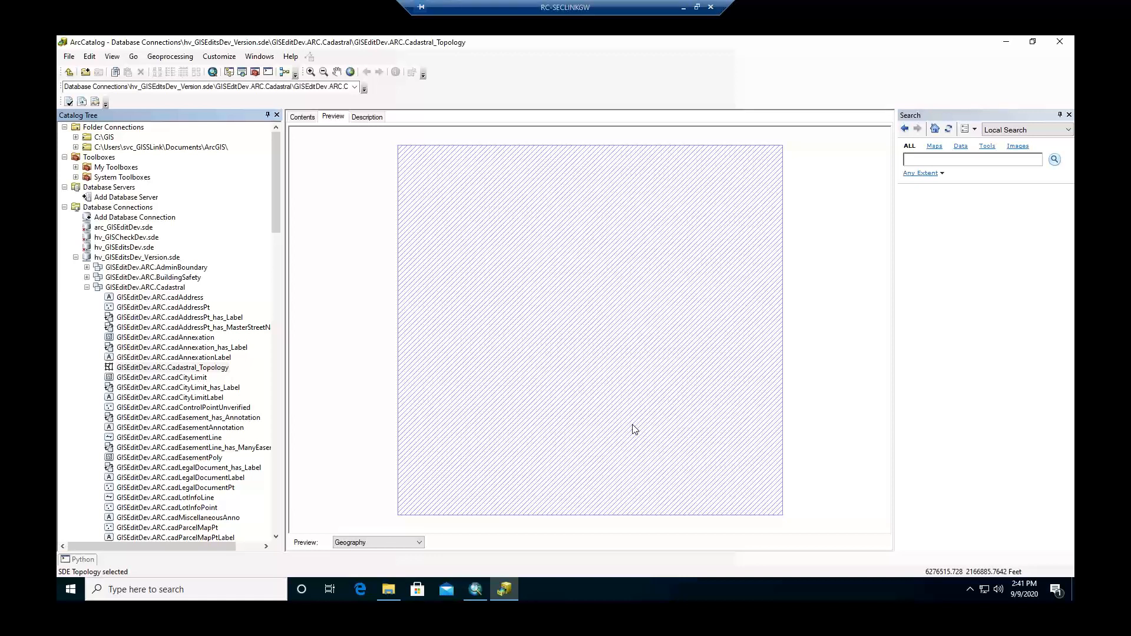
- Preview the geography of cadCityLimit and look through the remaining Cadastral items, leaving the remote session for the PowerPoint slides
click(189, 379)
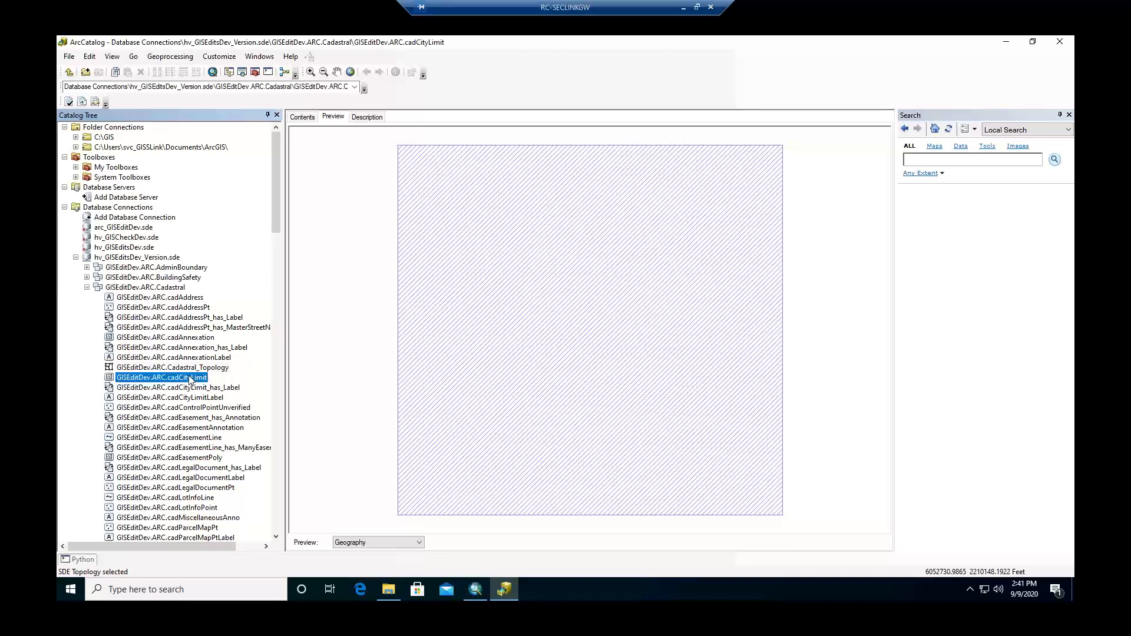
scroll(192, 381, down, 1)
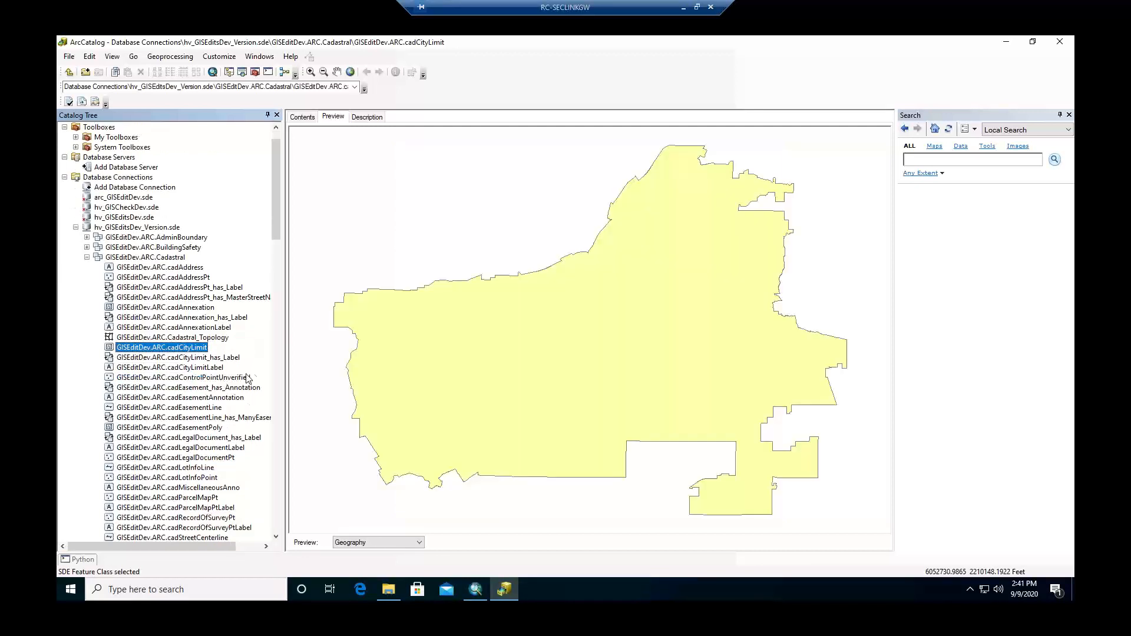
click(276, 374)
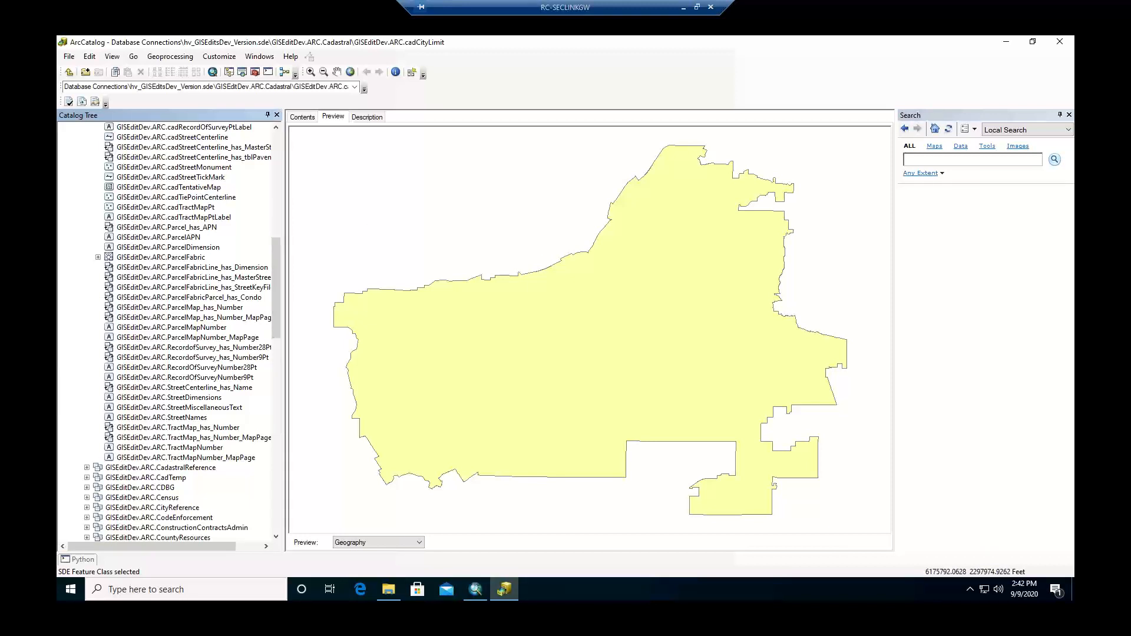
click(684, 8)
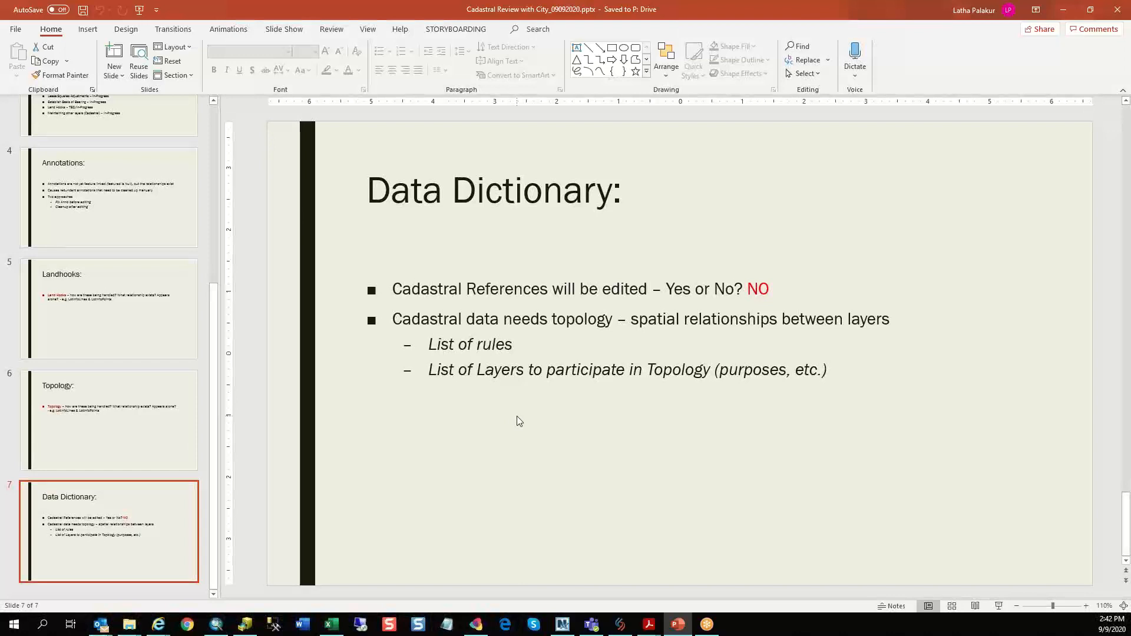
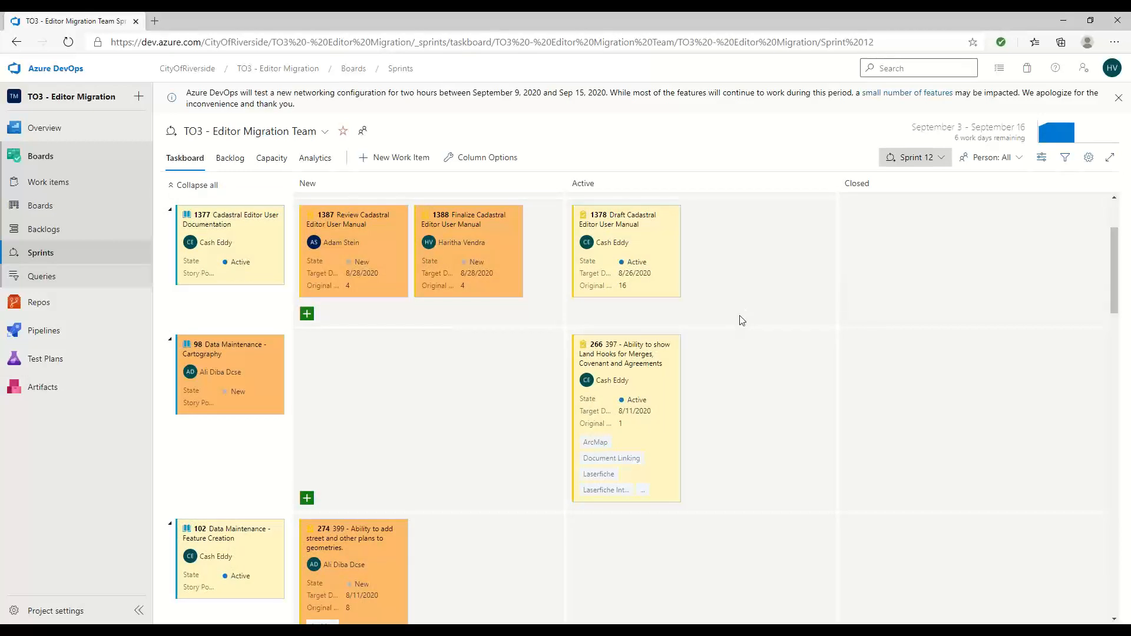
- In Azure DevOps, open task 257 on the Sprint 12 taskboard and read the discussion question about lot lines perpendicular to the parcel frontage
scroll(743, 321, down, 5)
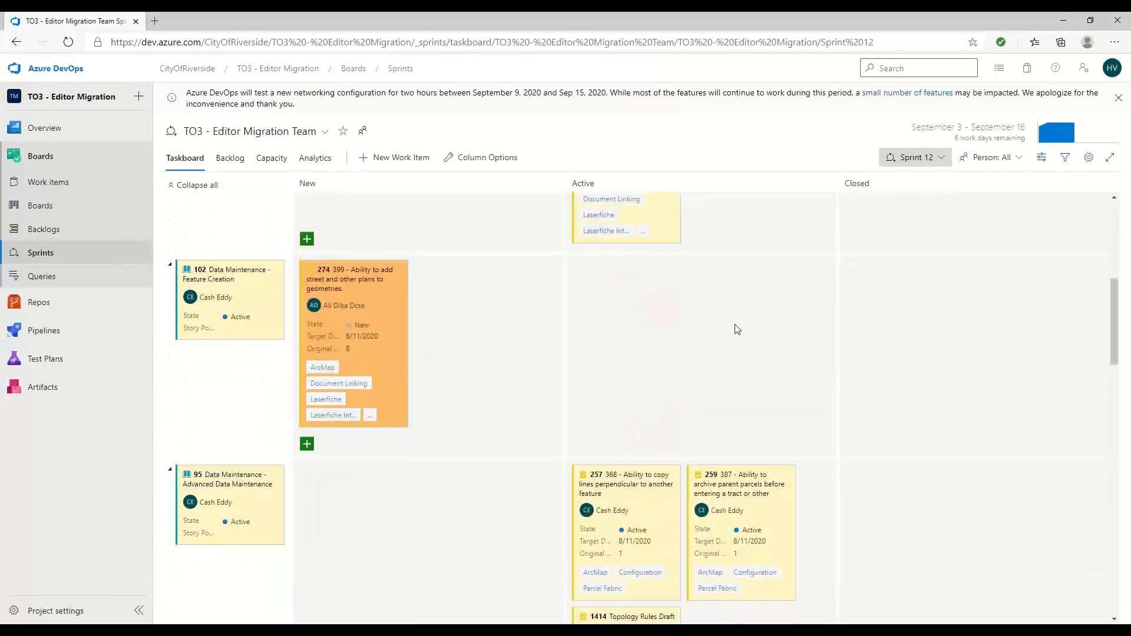
scroll(737, 329, down, 2)
click(637, 352)
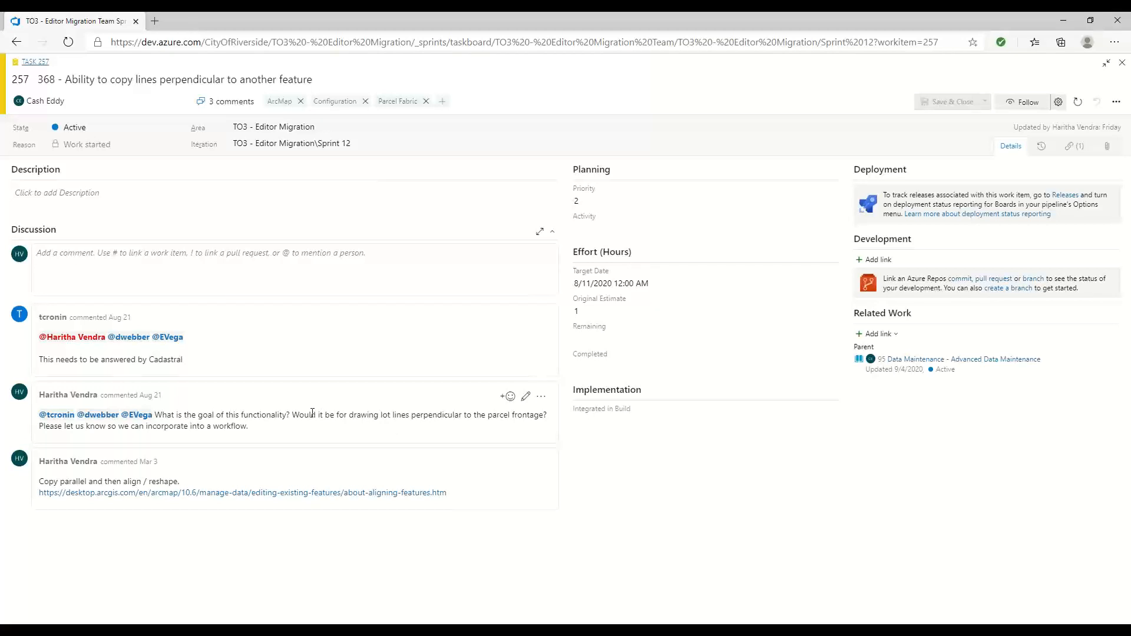
drag(313, 413, 436, 425)
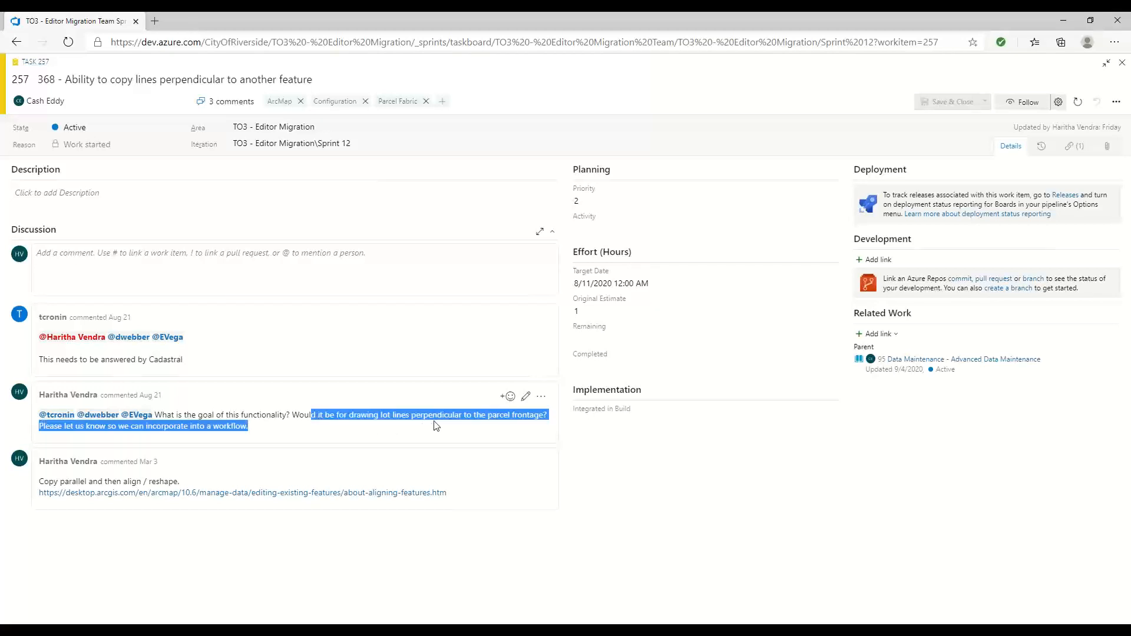
- Draft the comment "Creating perpendicular lines - for drawing lot lines perpendicular (offset)" on task 257, replacing the prefilled mentions
click(155, 268)
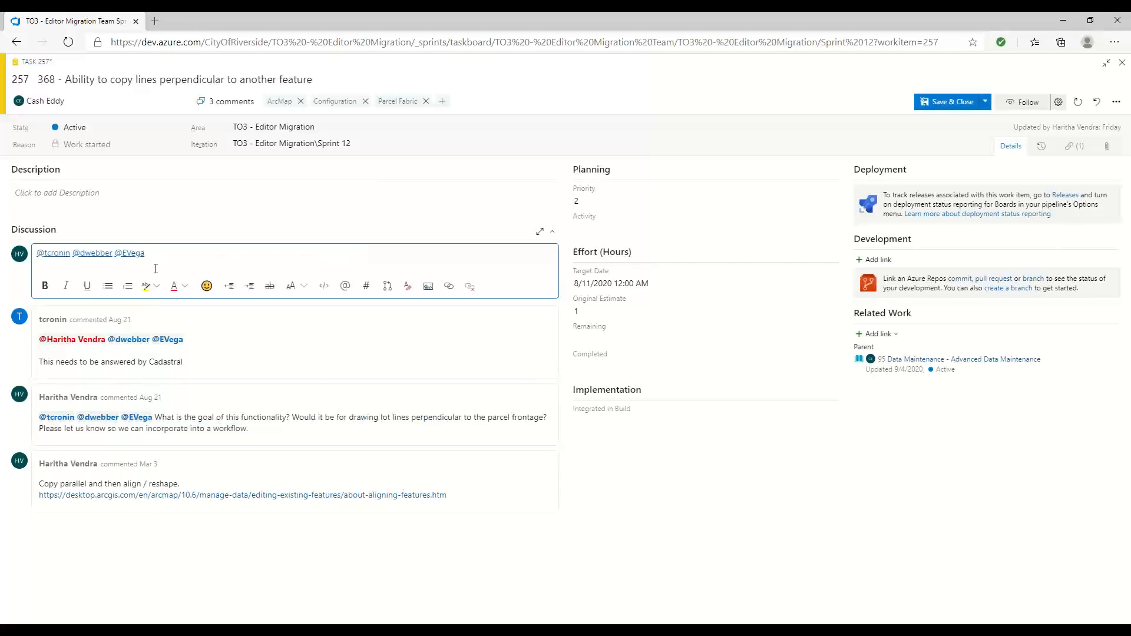
drag(154, 252, 20, 256)
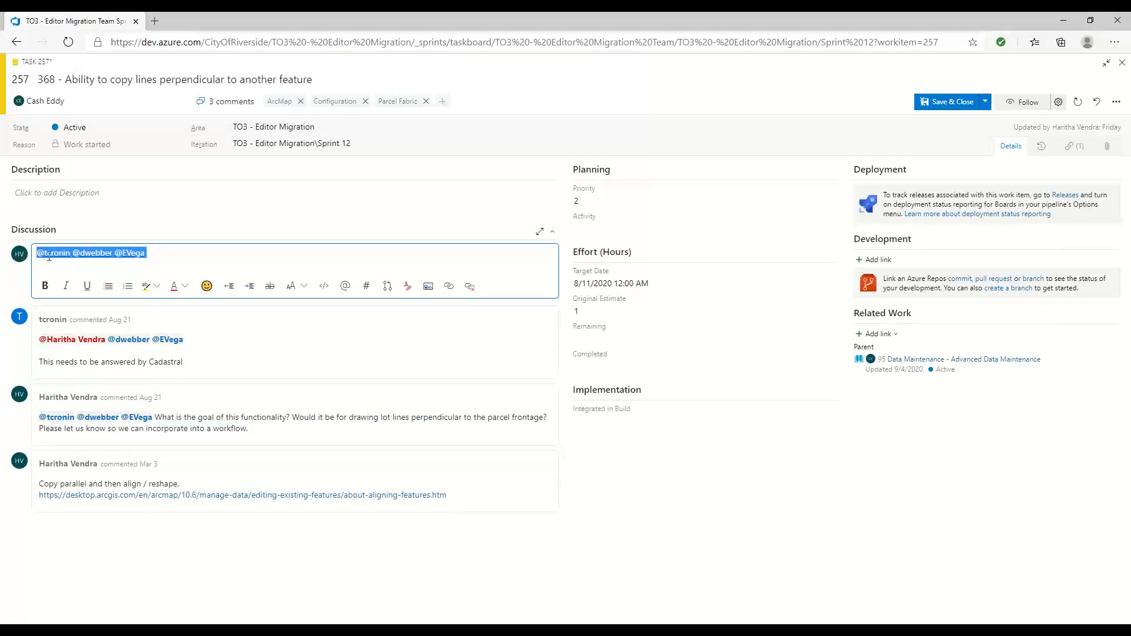
key(BackSpace)
text(Cre)
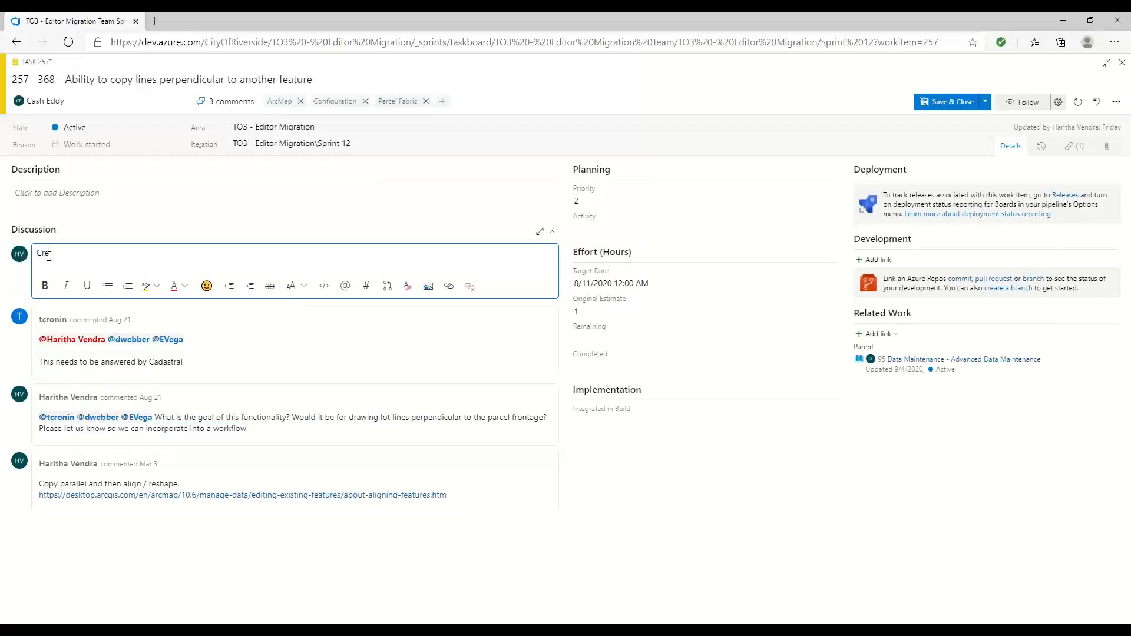
text(ating perpendicular lines - for drawing)
text(lot lines perpendi)
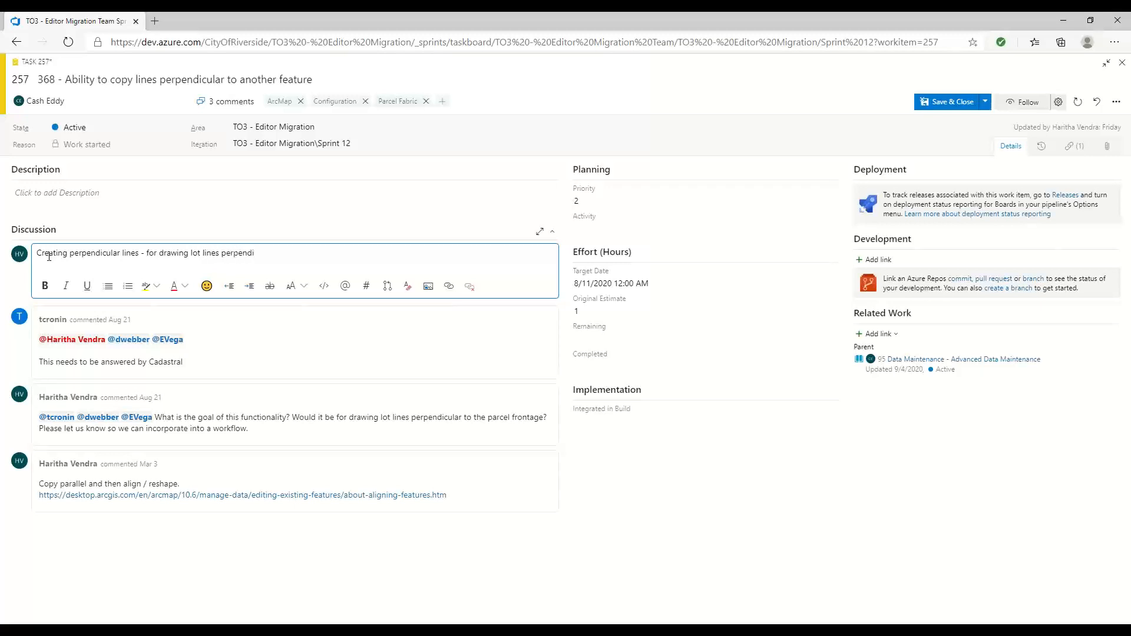
text(cular (offset)
click(688, 505)
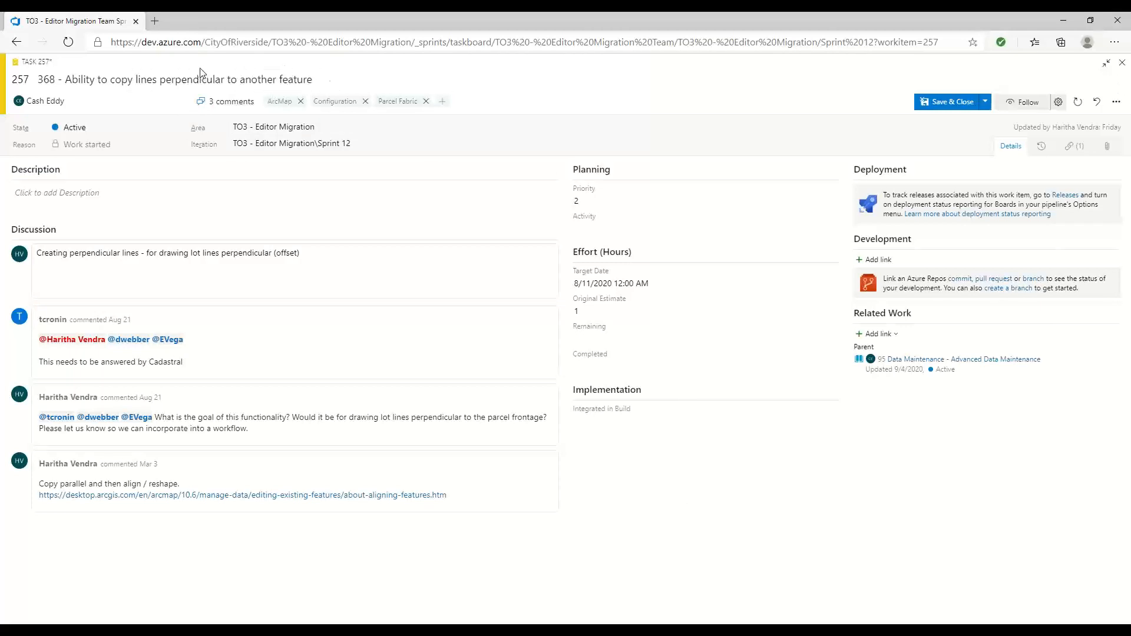
- Tag task 257 as Out of the Box and append "- parcel frontage example." to the drafted comment
click(442, 100)
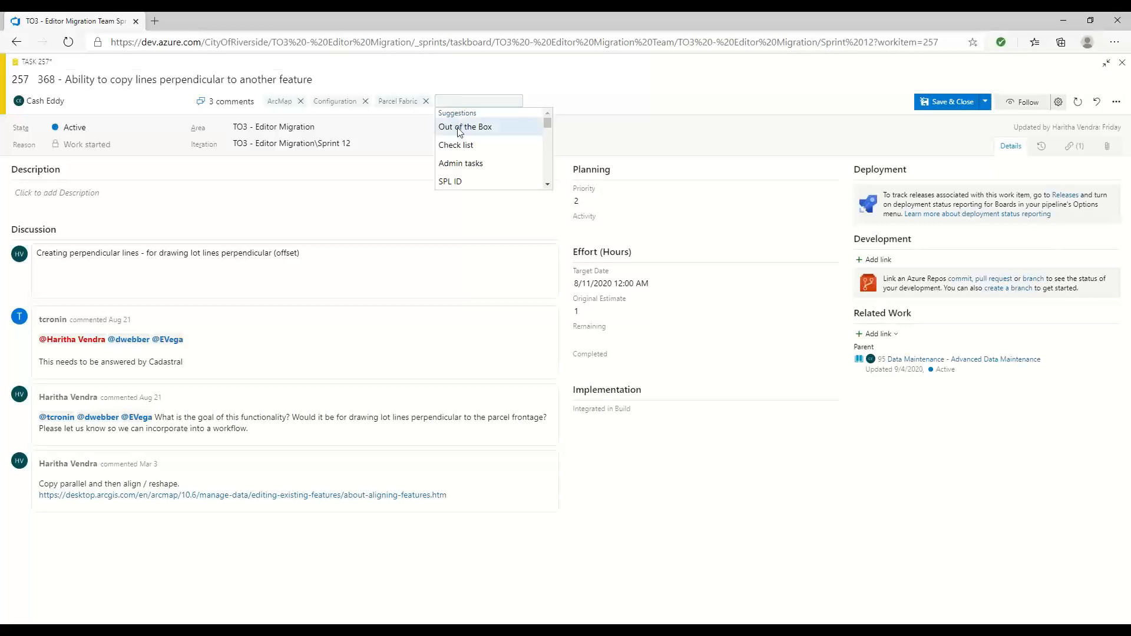
click(457, 126)
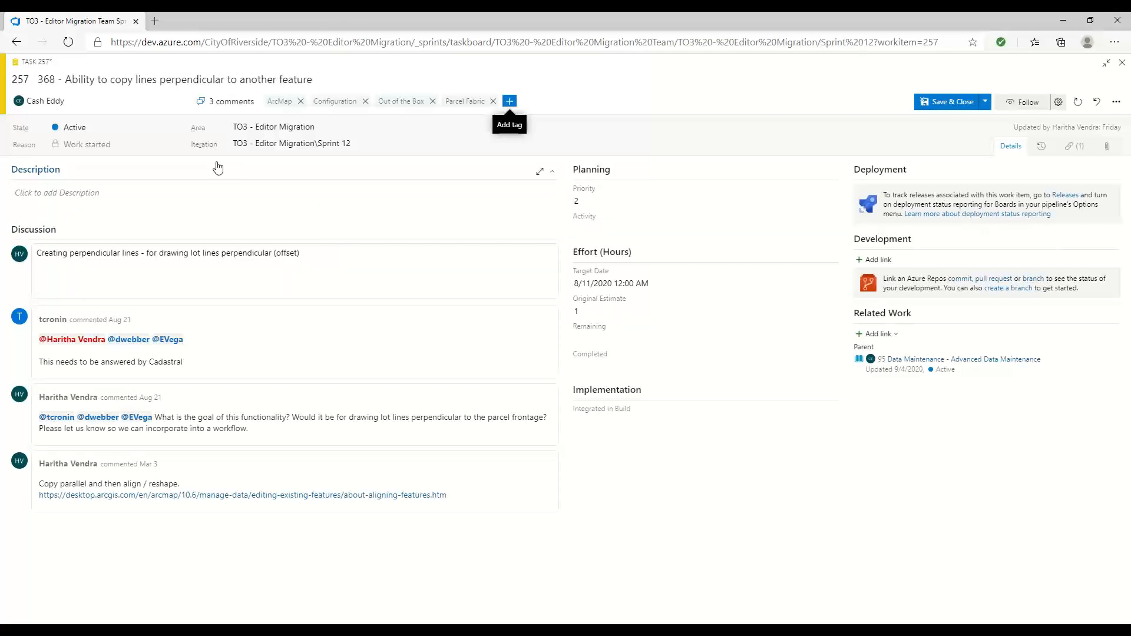
click(273, 253)
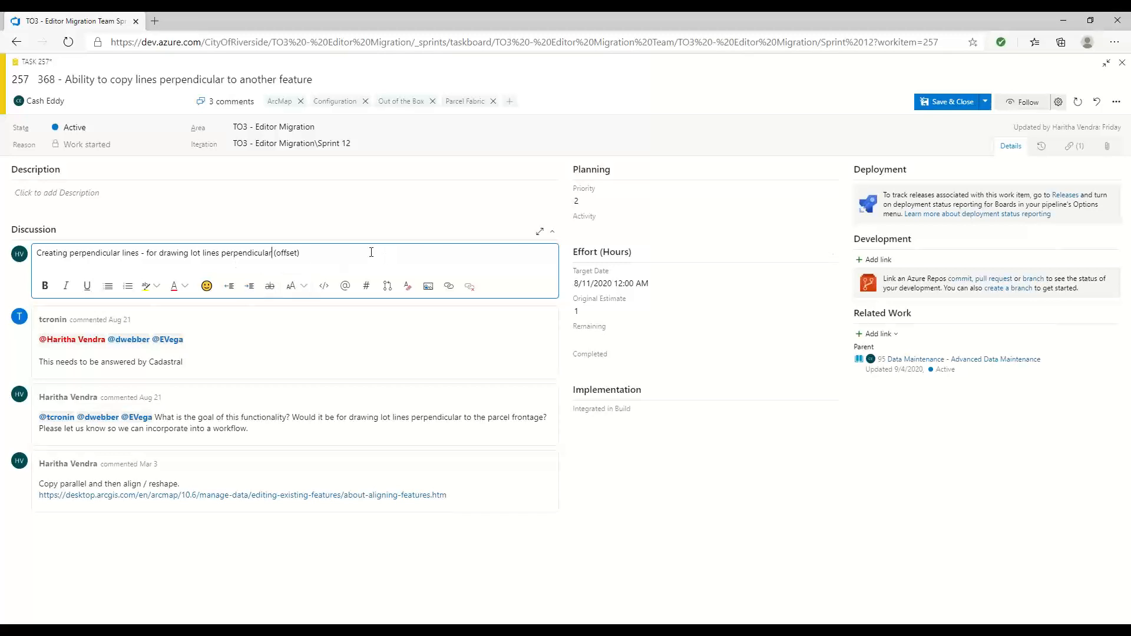
text(- parcel frontage example/.)
- Set the state of task 257 to Closed, then save and close the work item
click(150, 129)
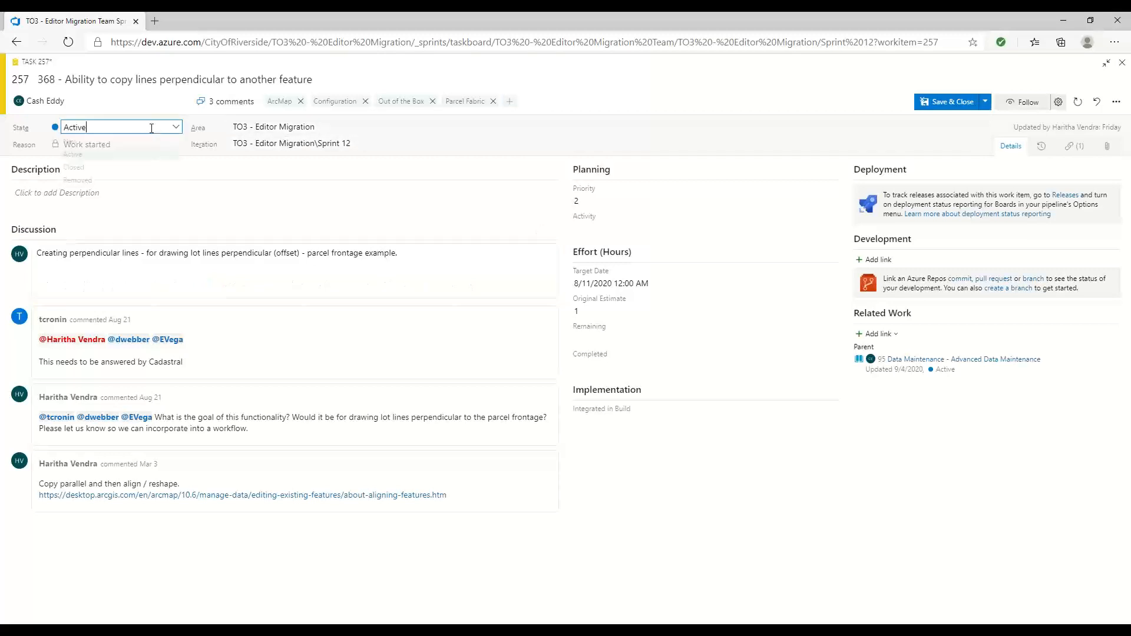
click(108, 168)
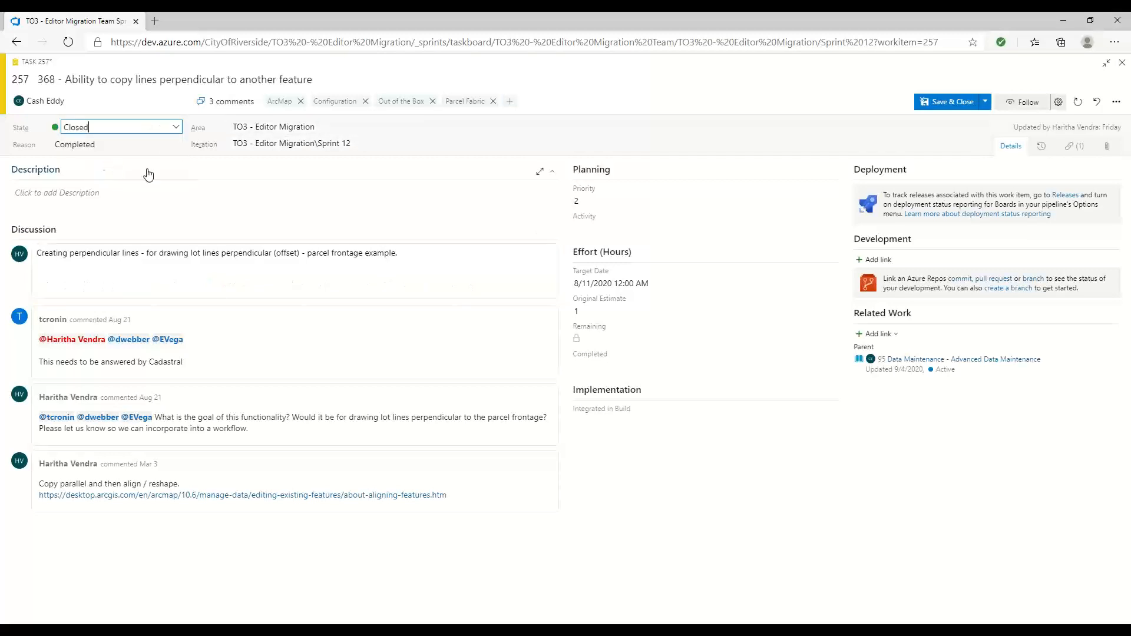
click(943, 103)
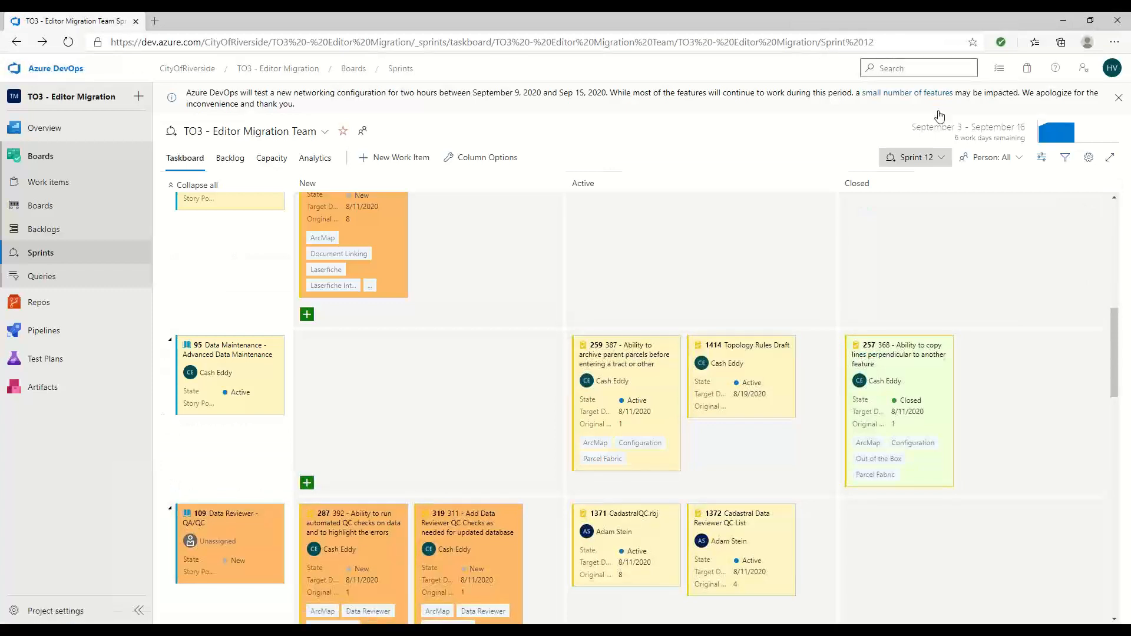
- Open task 259 about archiving parent parcels, read its discussion, and switch back to ArcCatalog in the remote session
click(635, 360)
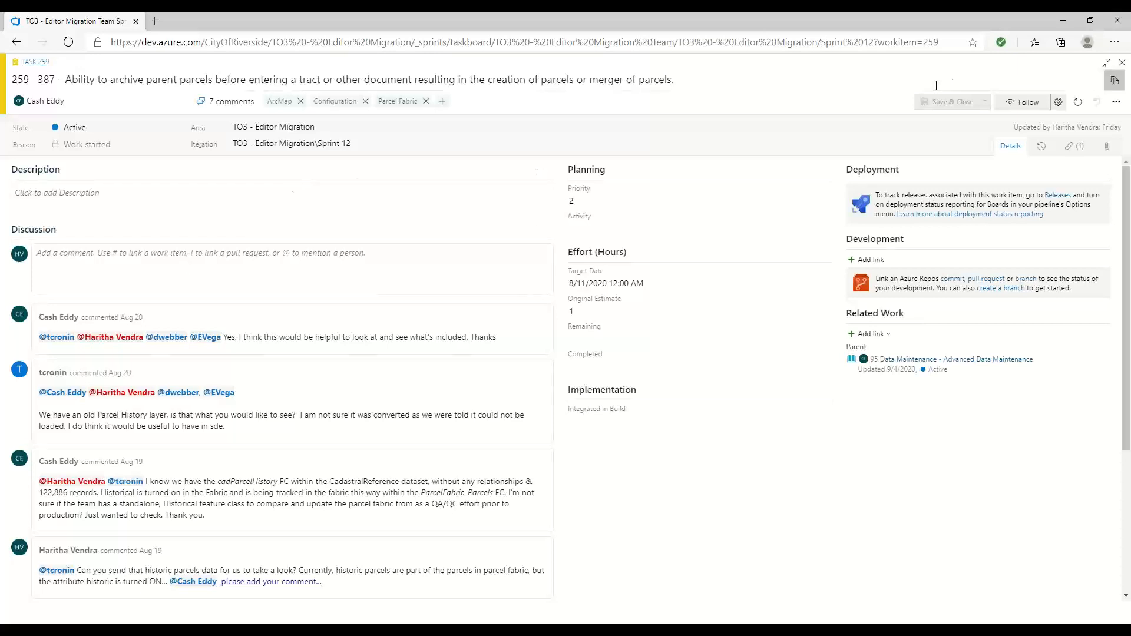
click(893, 41)
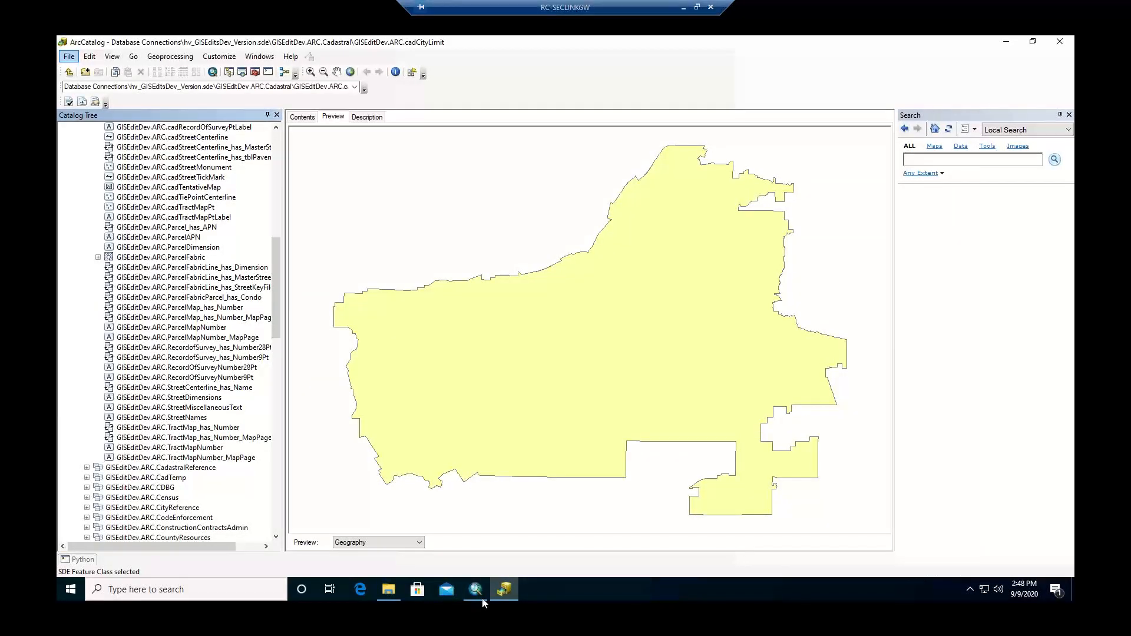
- Switch to ArcMap and examine the definition query of the Historic Parcels layer in GROUP: PARCELS
click(474, 591)
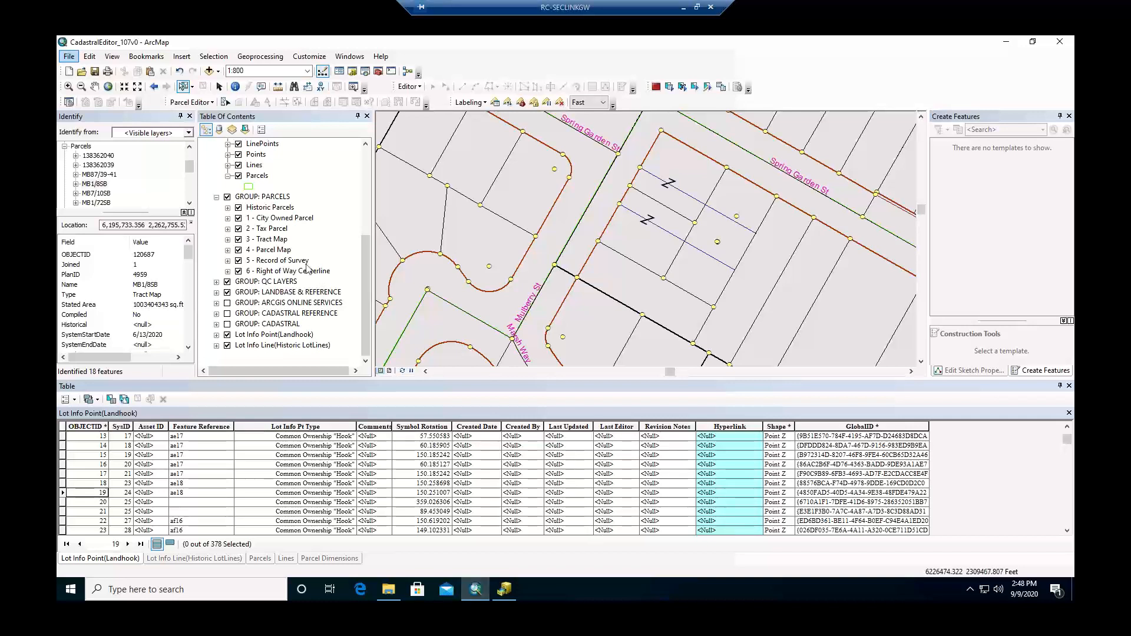
click(228, 207)
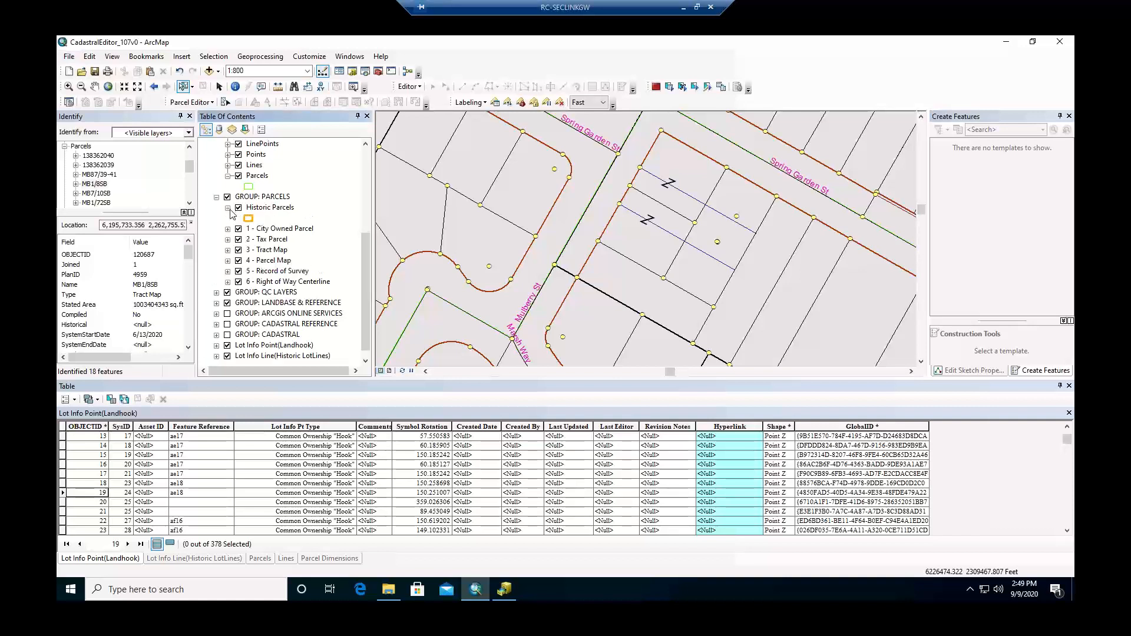
right_click(280, 213)
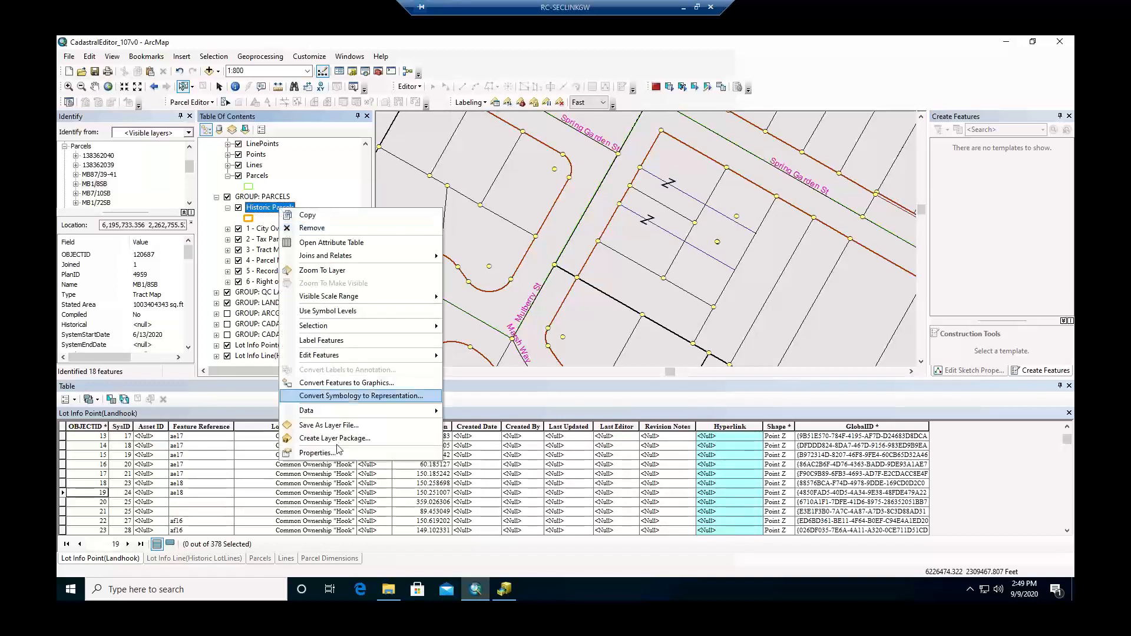
click(321, 455)
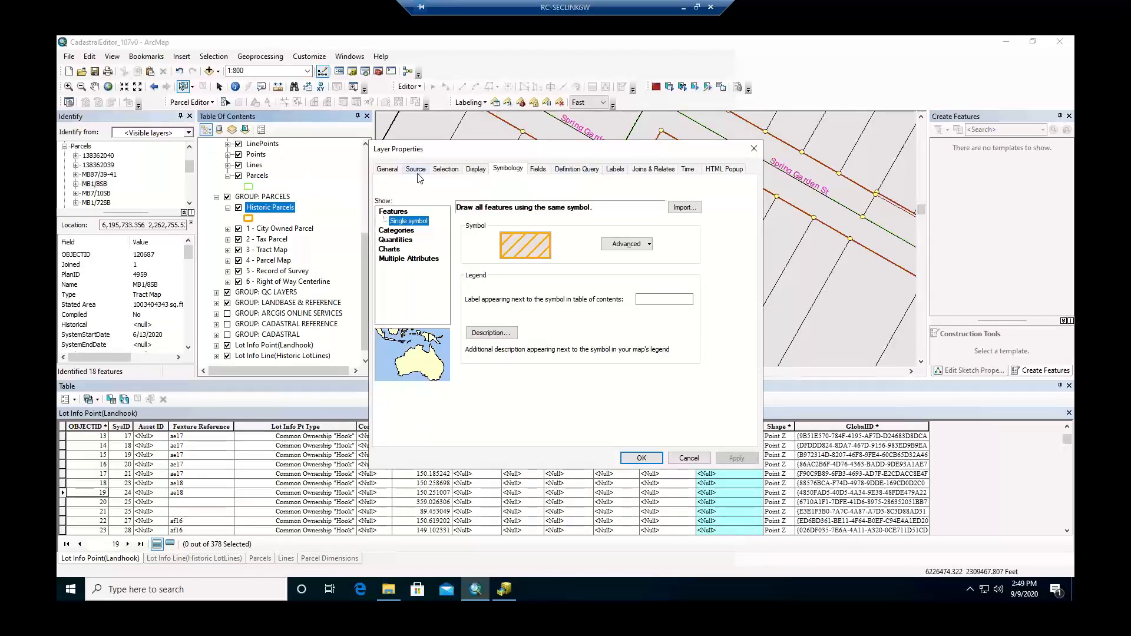
click(563, 170)
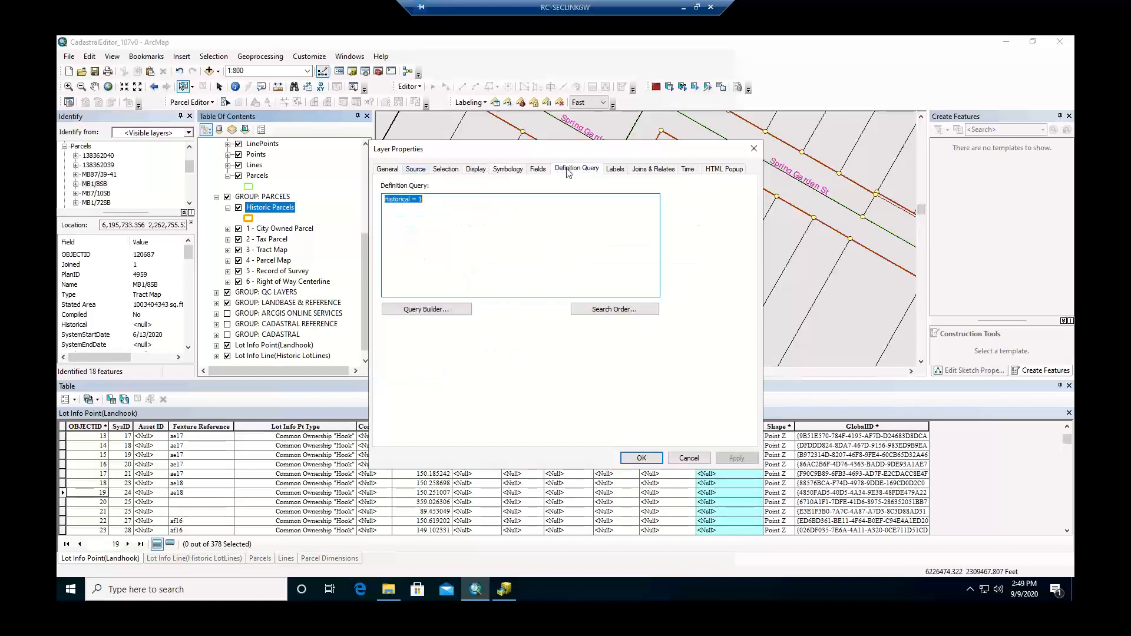
click(434, 201)
drag(434, 201, 372, 199)
click(470, 206)
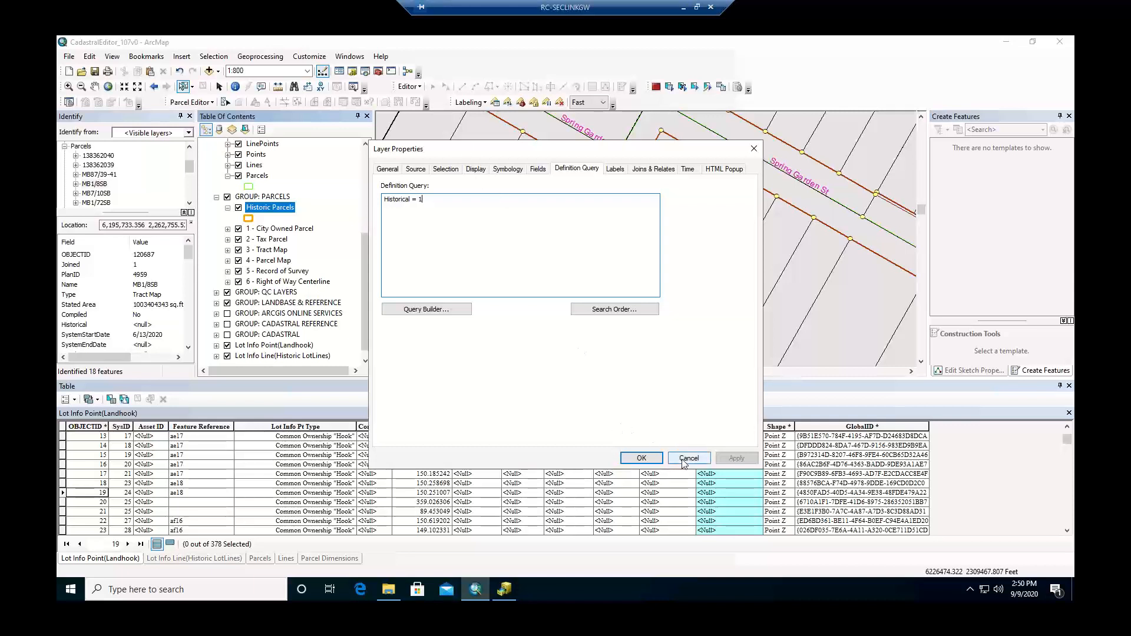
click(642, 458)
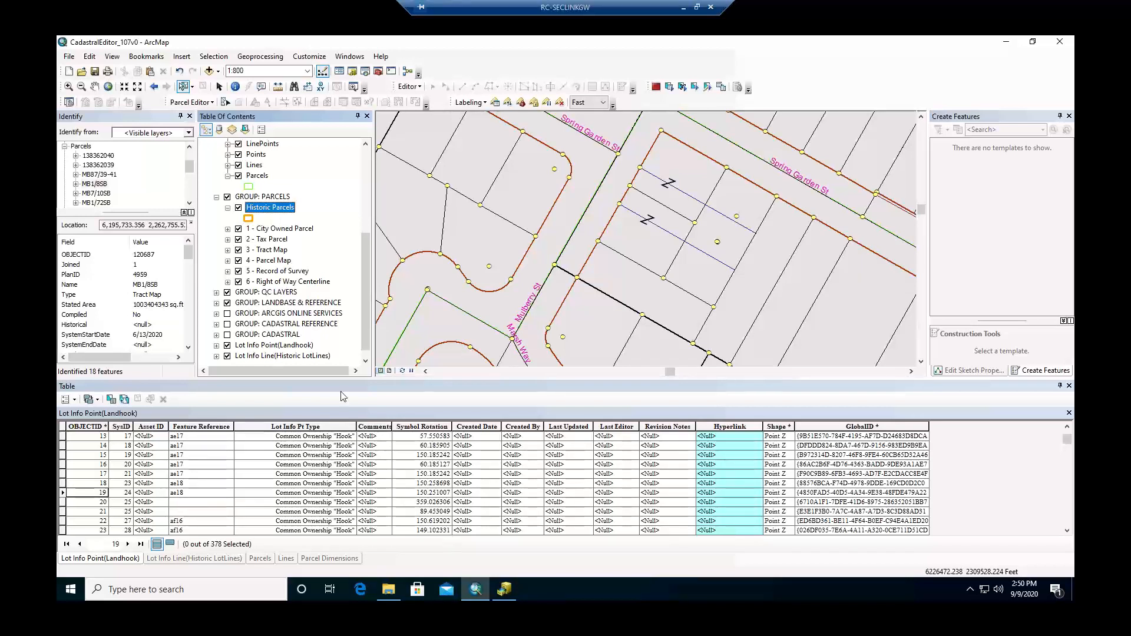
- Bring the Cadastral Review presentation into view to check the remaining topics on its Agenda slide
click(327, 326)
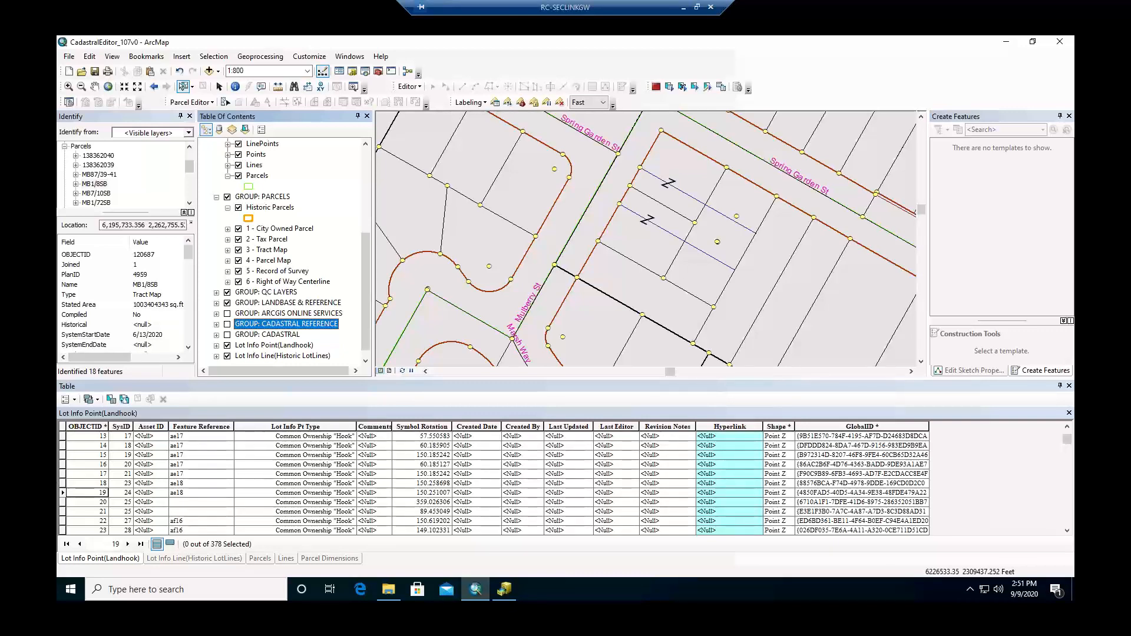
drag(0, 42, 429, 44)
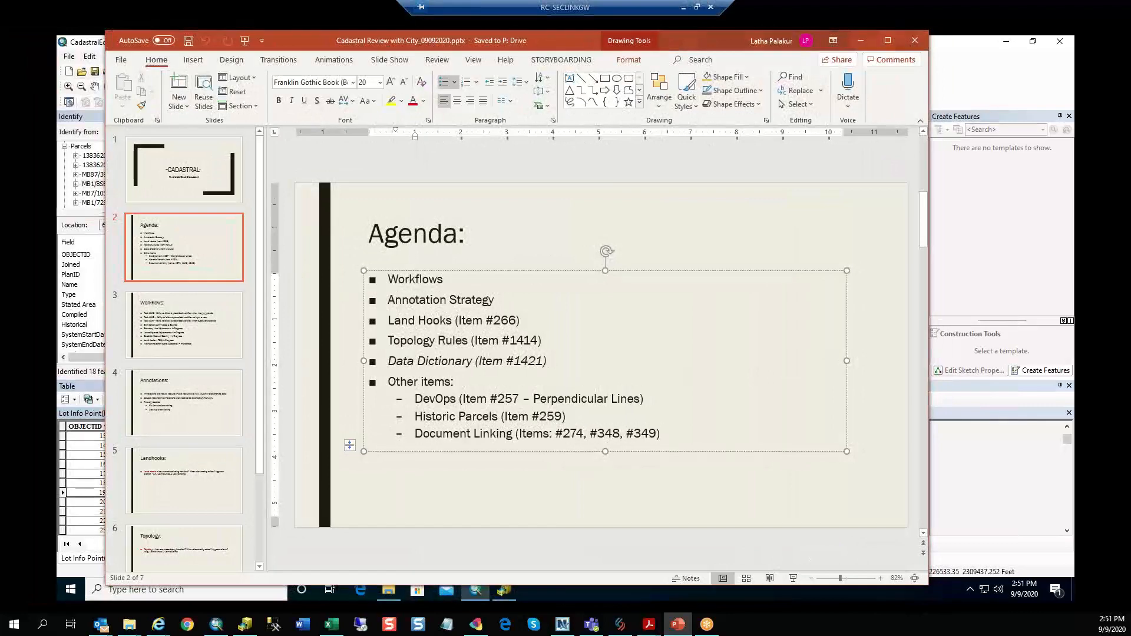
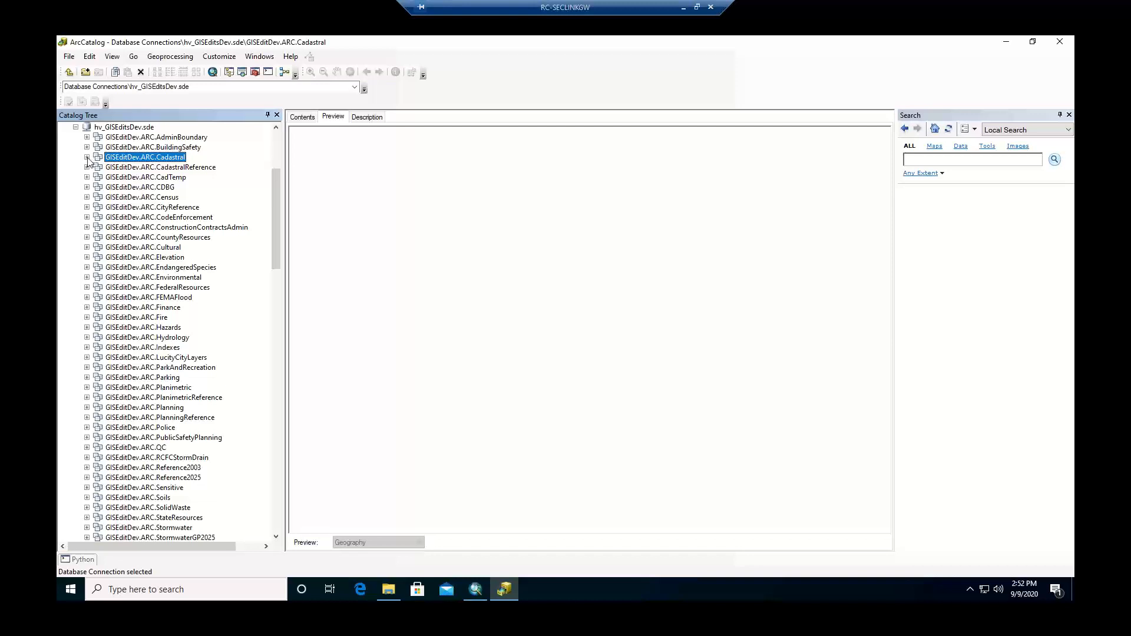
- In ArcCatalog, examine the descriptions of cadAddressPt and cadCityLimit in the Cadastral dataset of hv_GISEditsDev.sde
click(87, 159)
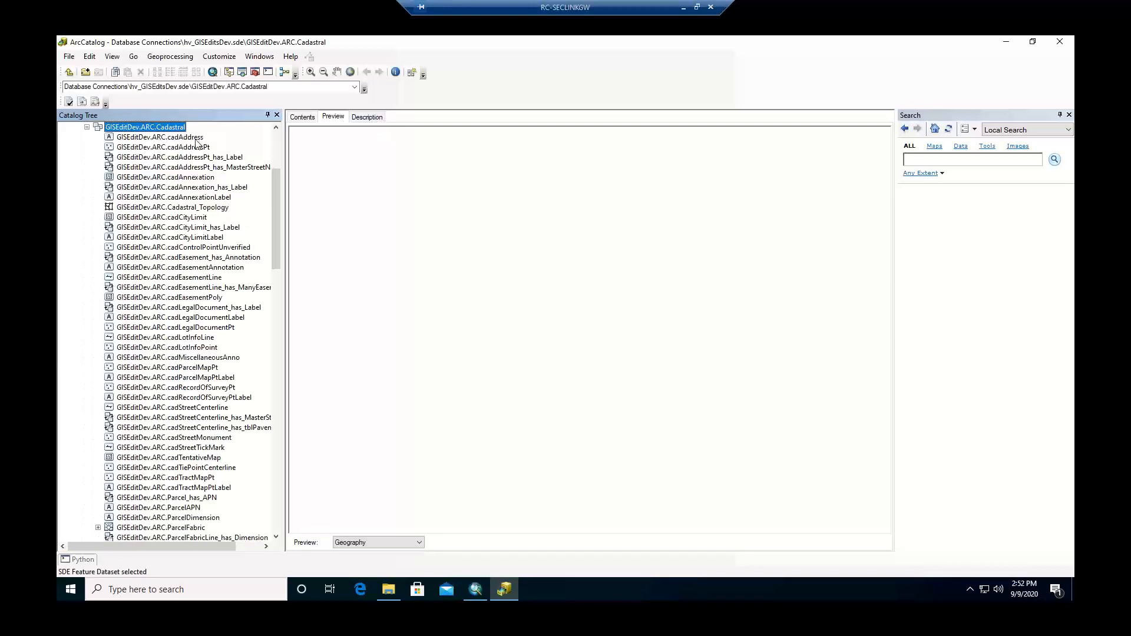
click(189, 149)
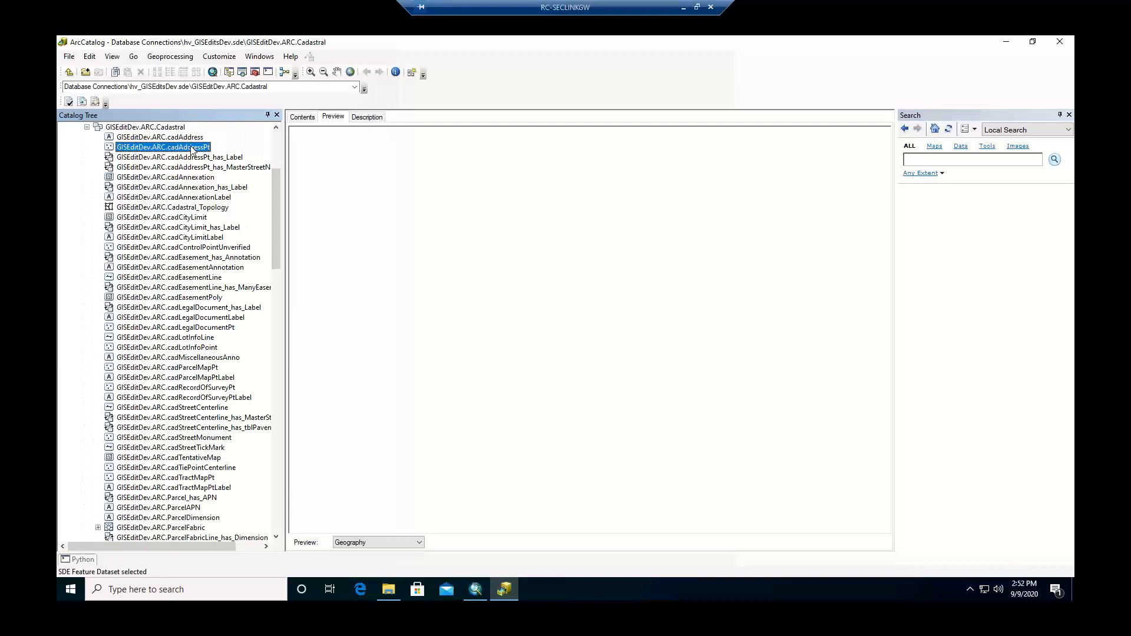
click(360, 117)
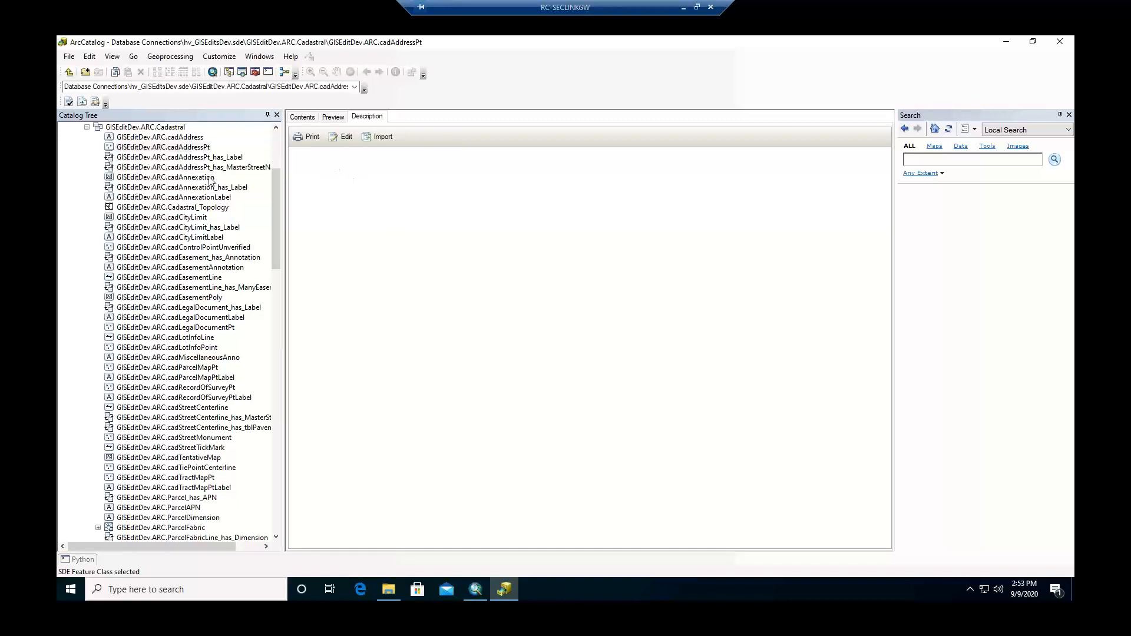
click(199, 219)
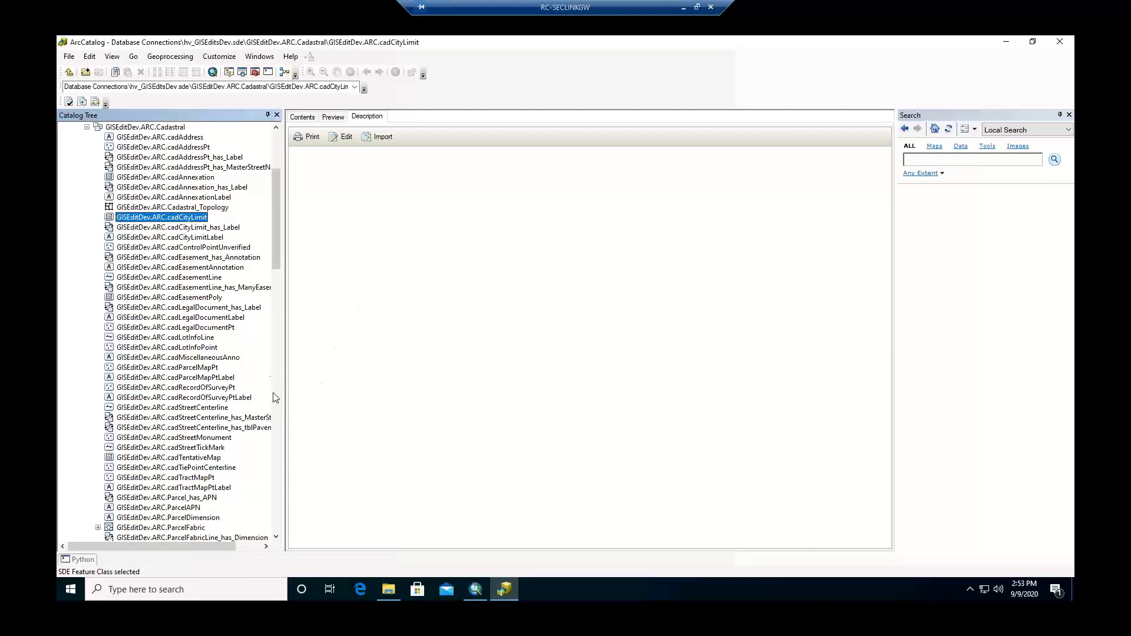
- Examine the description of the sdHeadwall feature class in the Stormwater dataset of hv_GISEditsDev.sde
scroll(277, 144, up, 5)
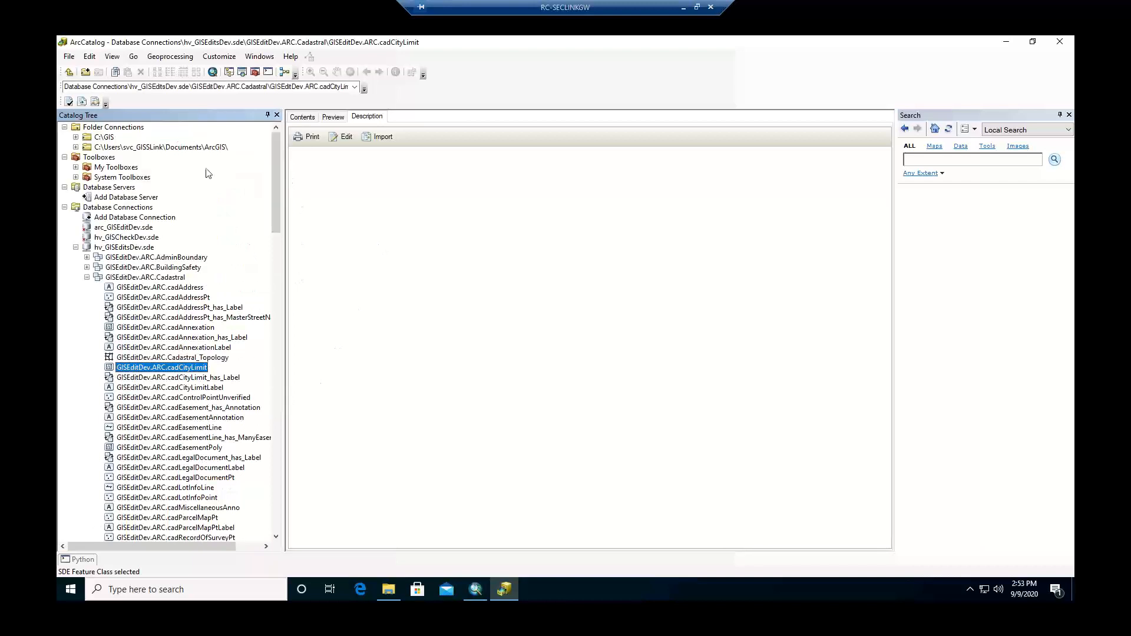
click(87, 277)
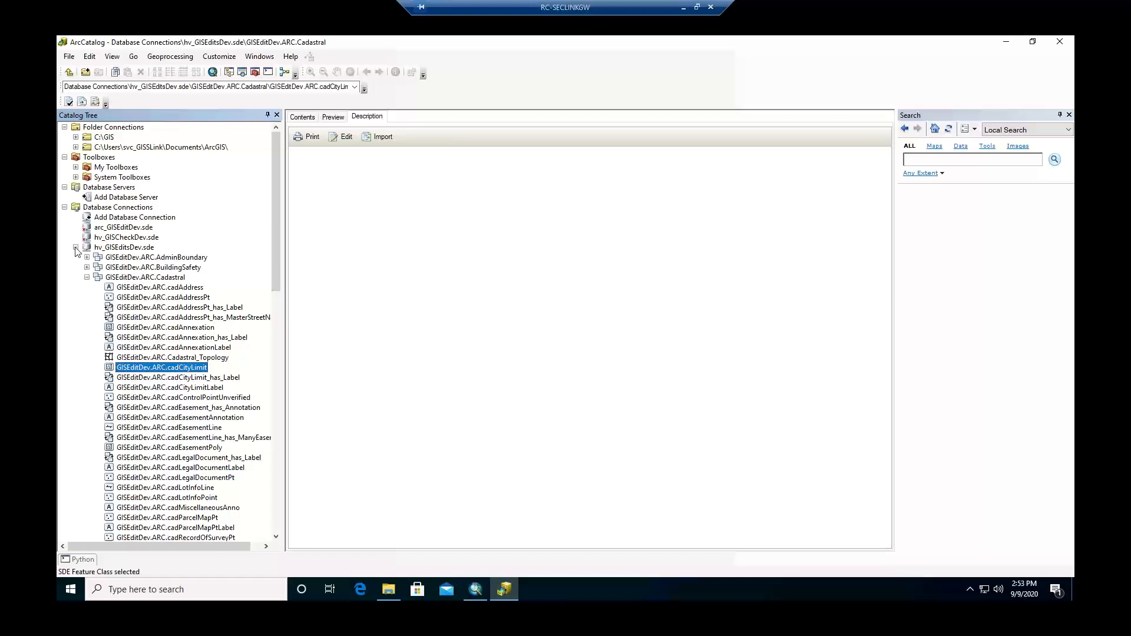
click(130, 229)
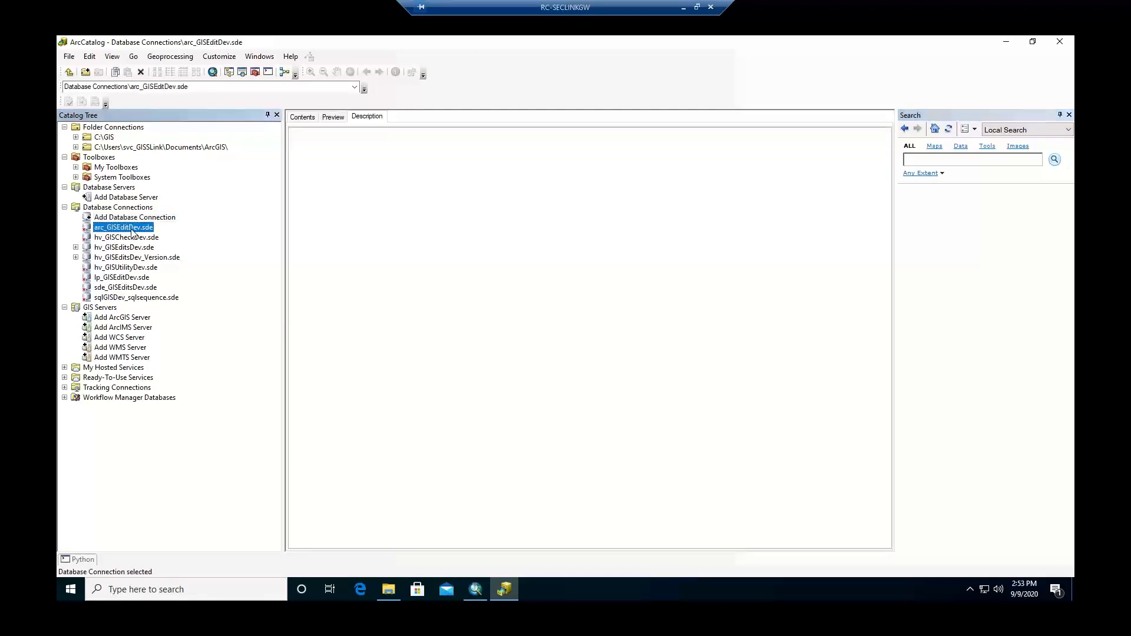
click(75, 248)
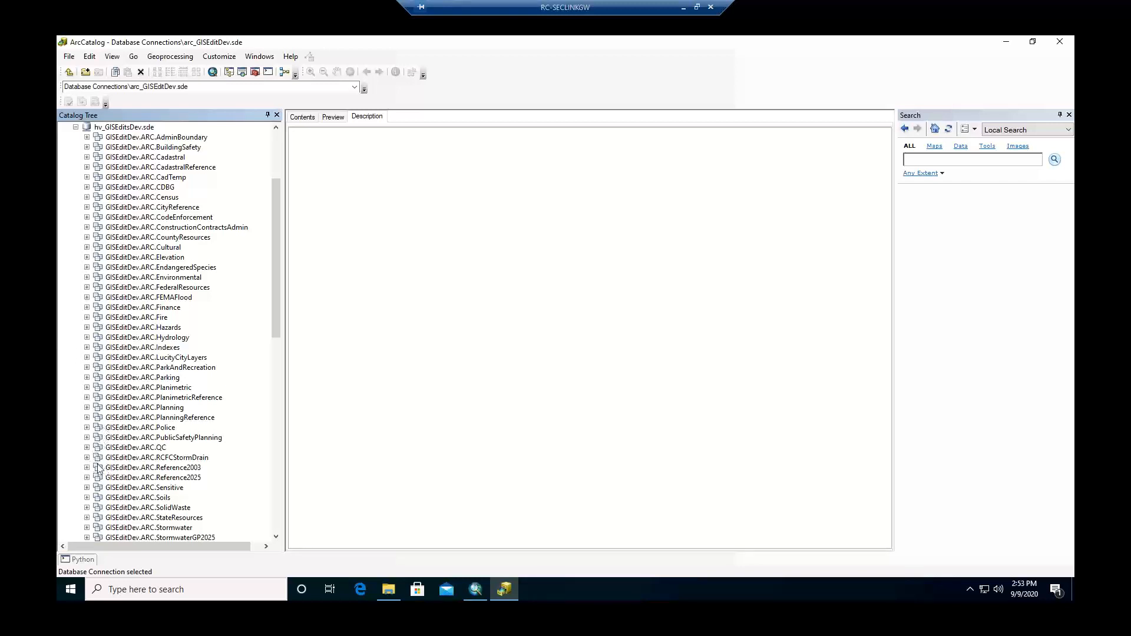
scroll(90, 460, down, 1)
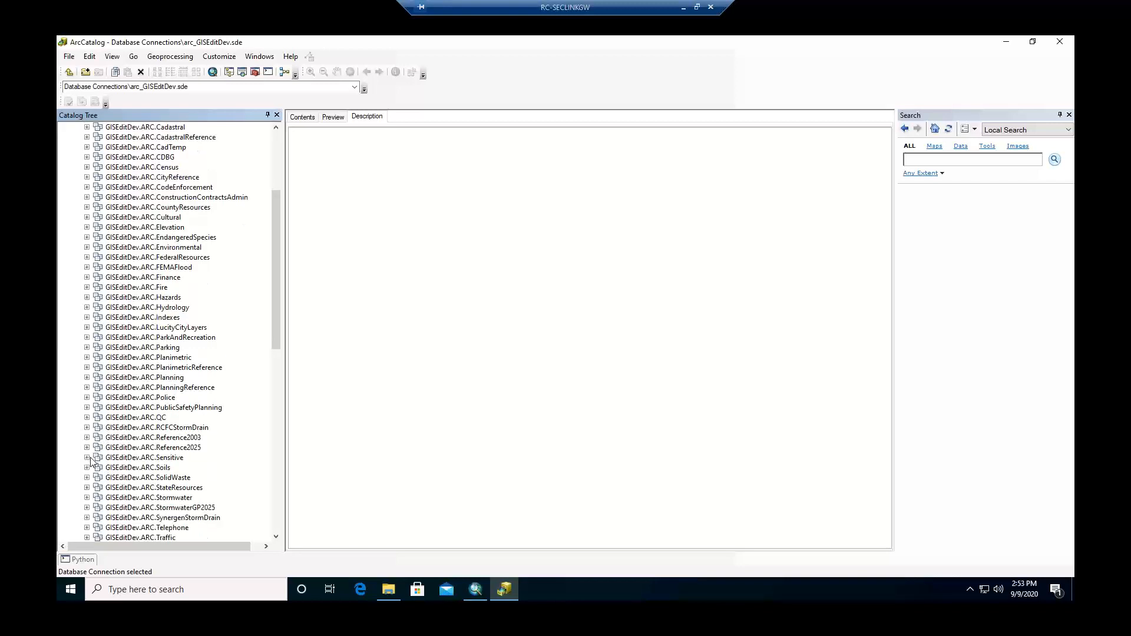
click(87, 498)
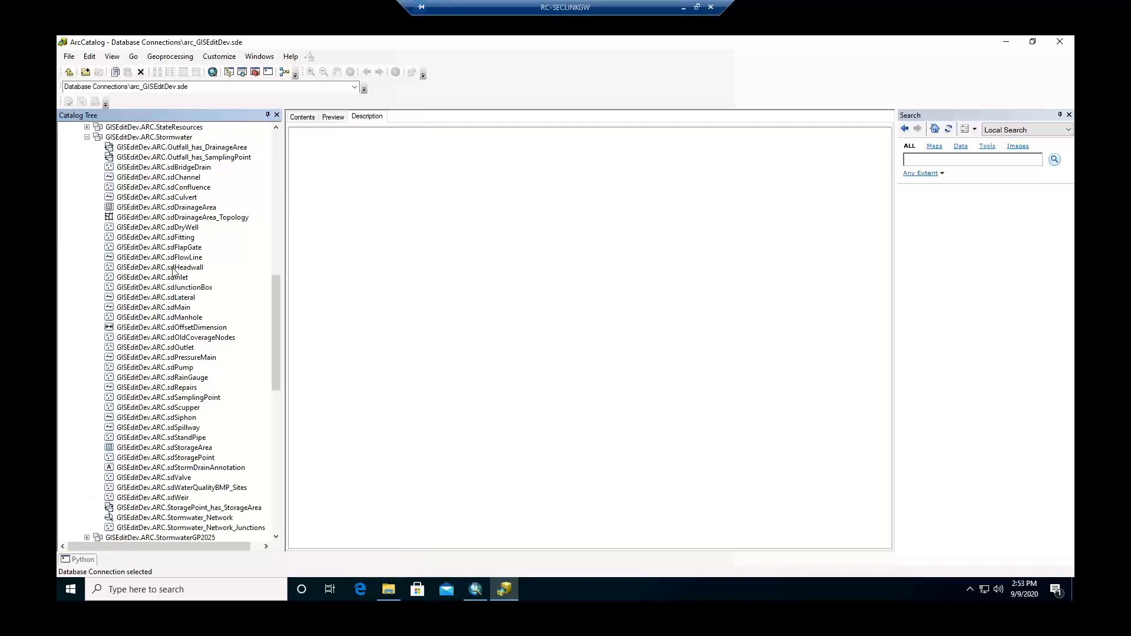
click(174, 268)
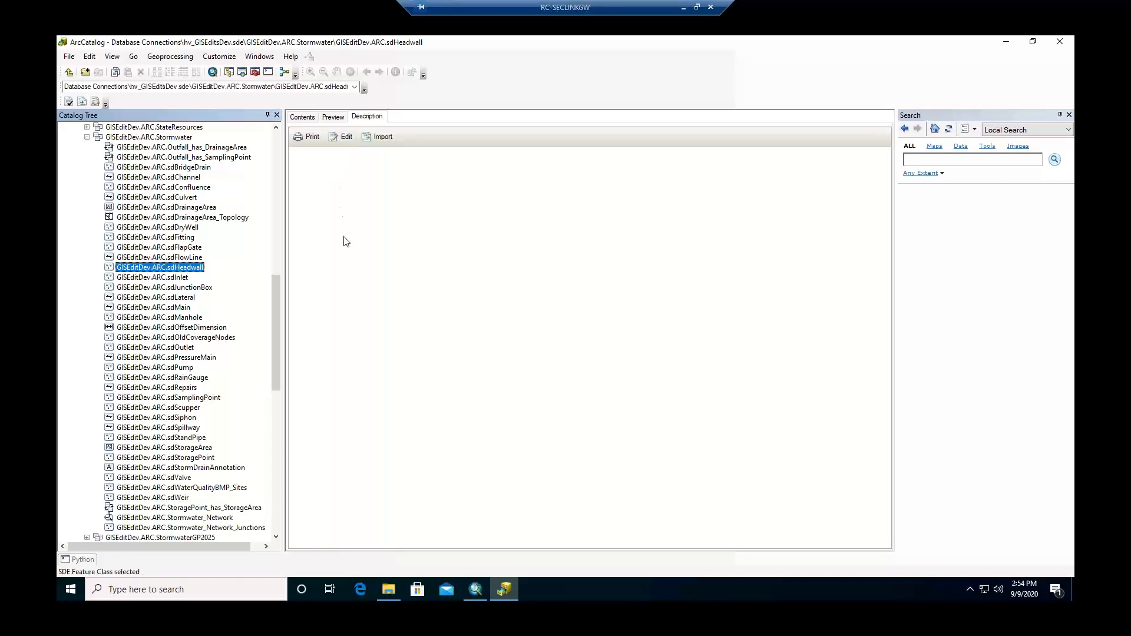
- Collapse hv_GISEditsDev.sde and connect to arc_GISEditDev.sde, listing its feature datasets
drag(283, 156, 283, 156)
click(276, 152)
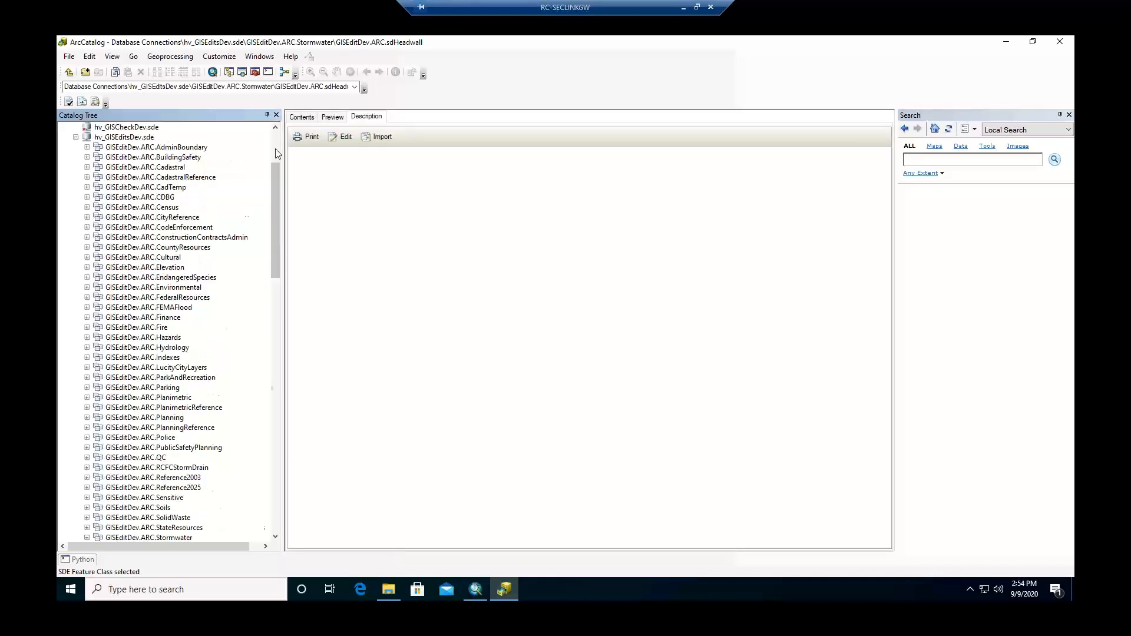
click(275, 140)
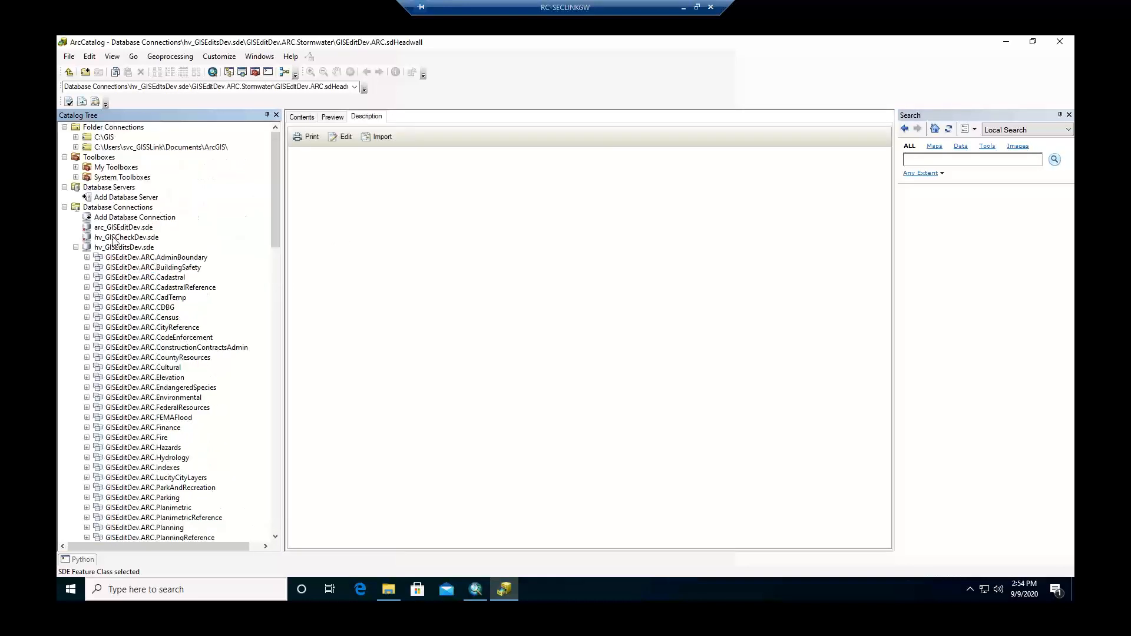
click(75, 248)
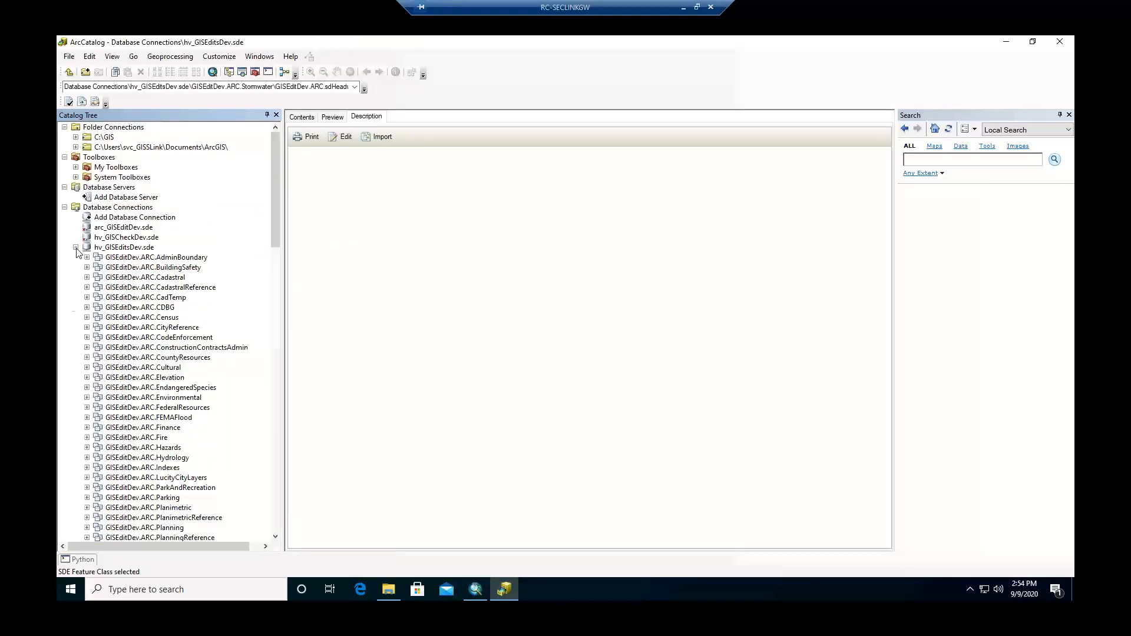
click(115, 228)
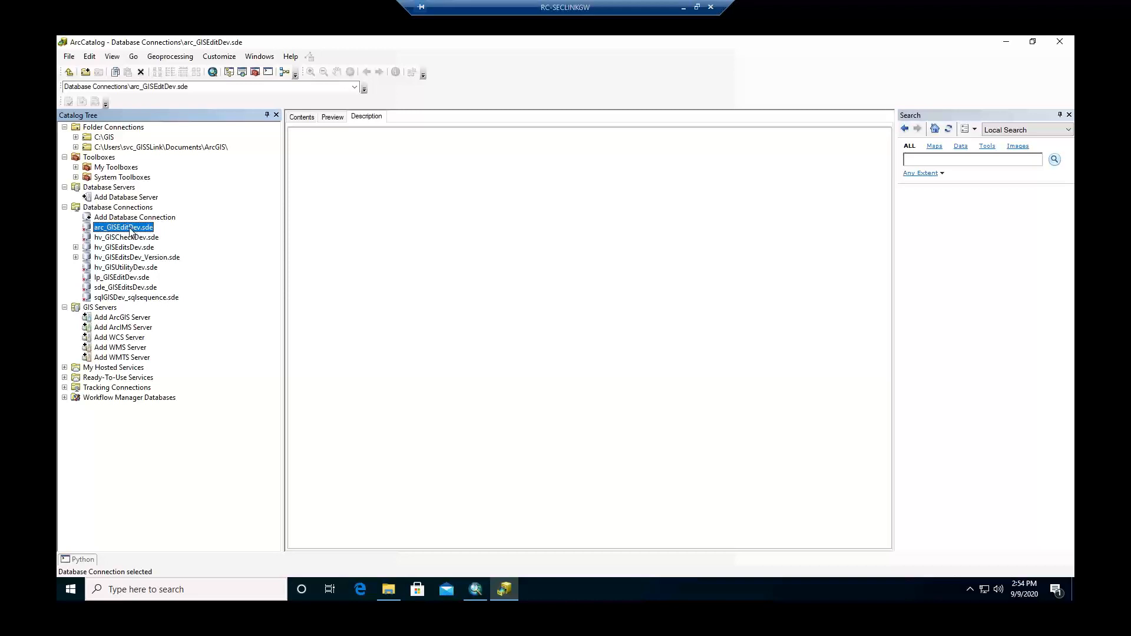
double_click(88, 231)
click(86, 227)
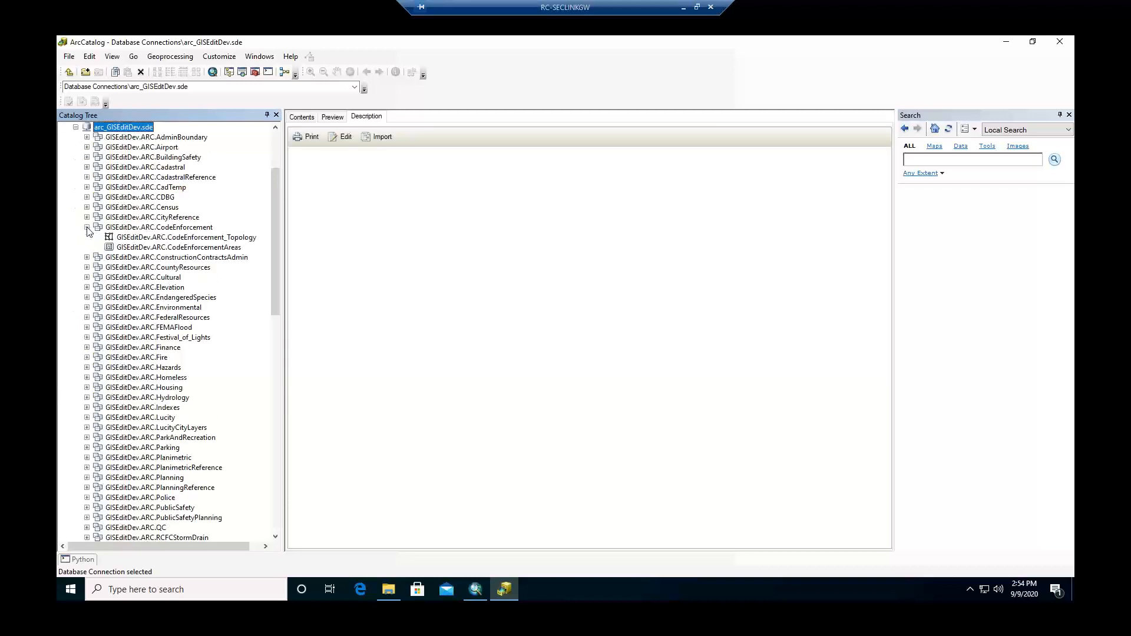
- Check the descriptions of cadAddress and cadAddressPt in the Cadastral dataset of arc_GISEditDev.sde
click(135, 170)
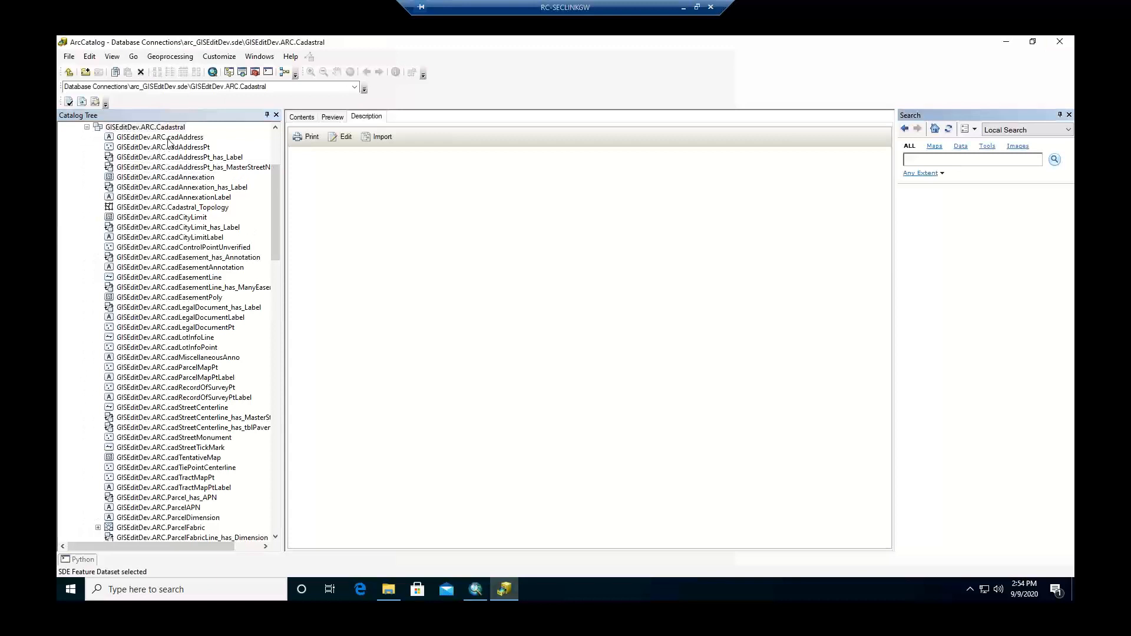
click(168, 139)
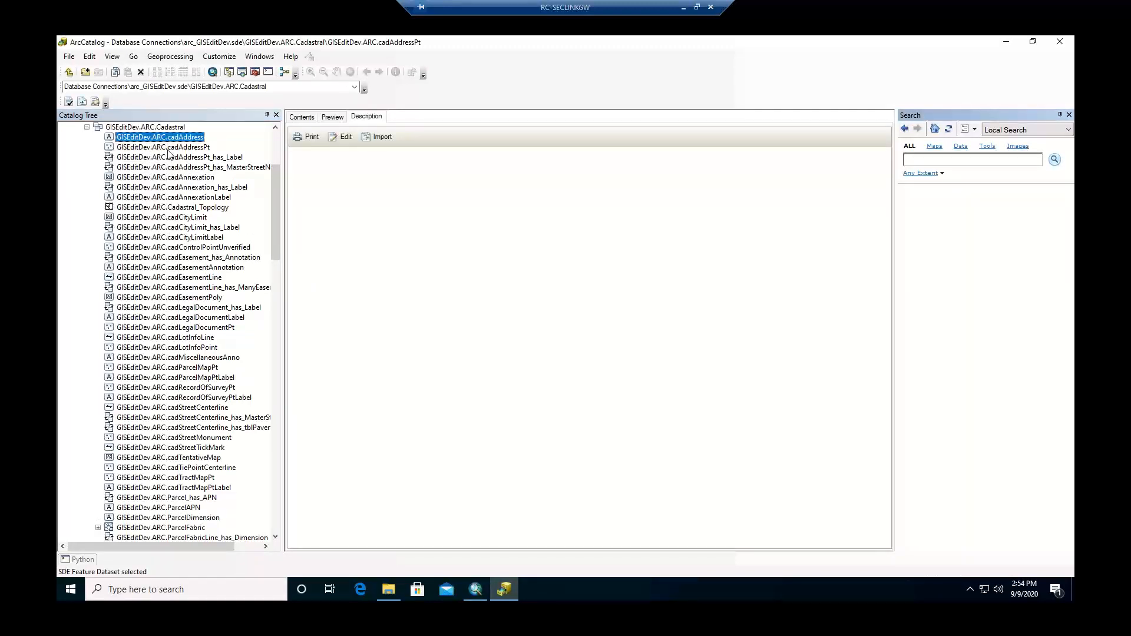
click(168, 149)
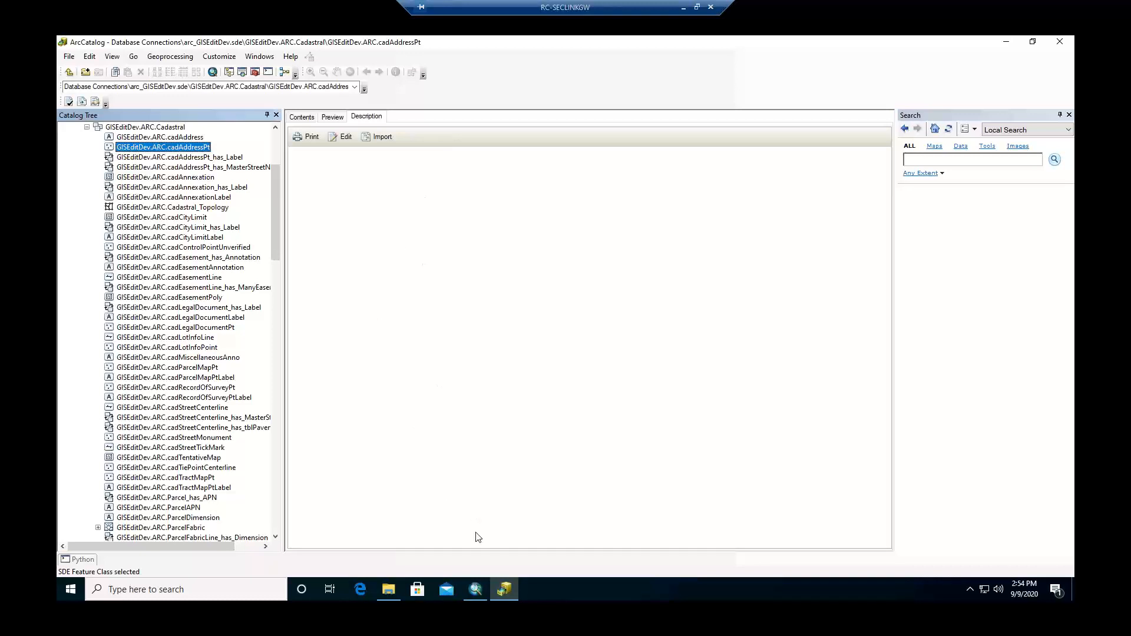
- Switch to the CadastralEditor_107v0 map in ArcMap, keeping it open, and show the Catalog window with the database connections
mouse_move(478, 590)
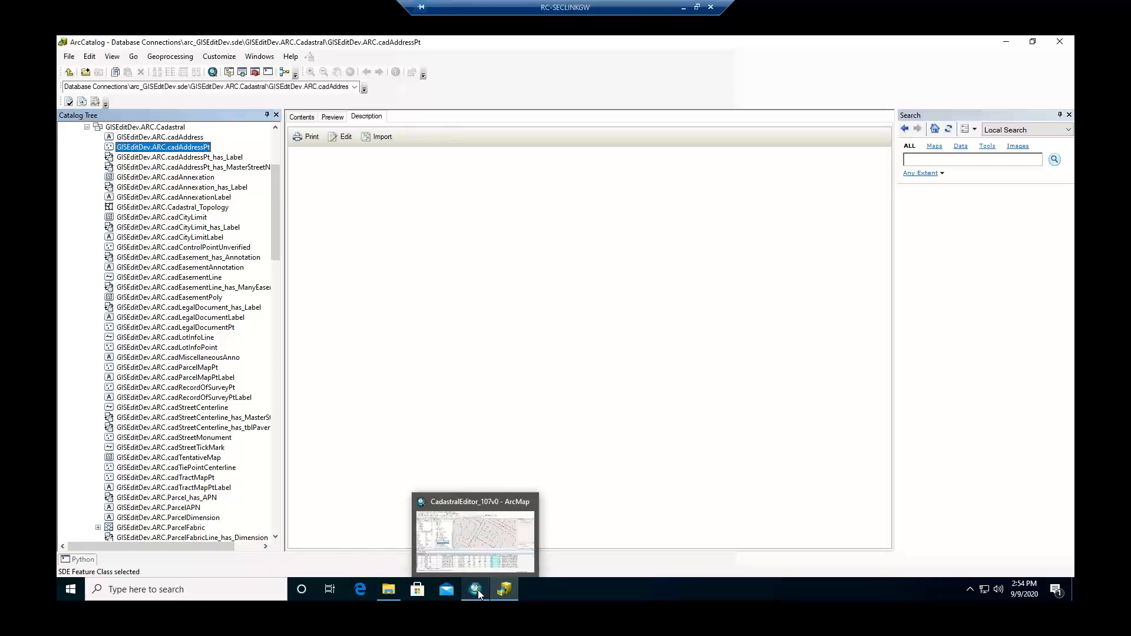
click(505, 508)
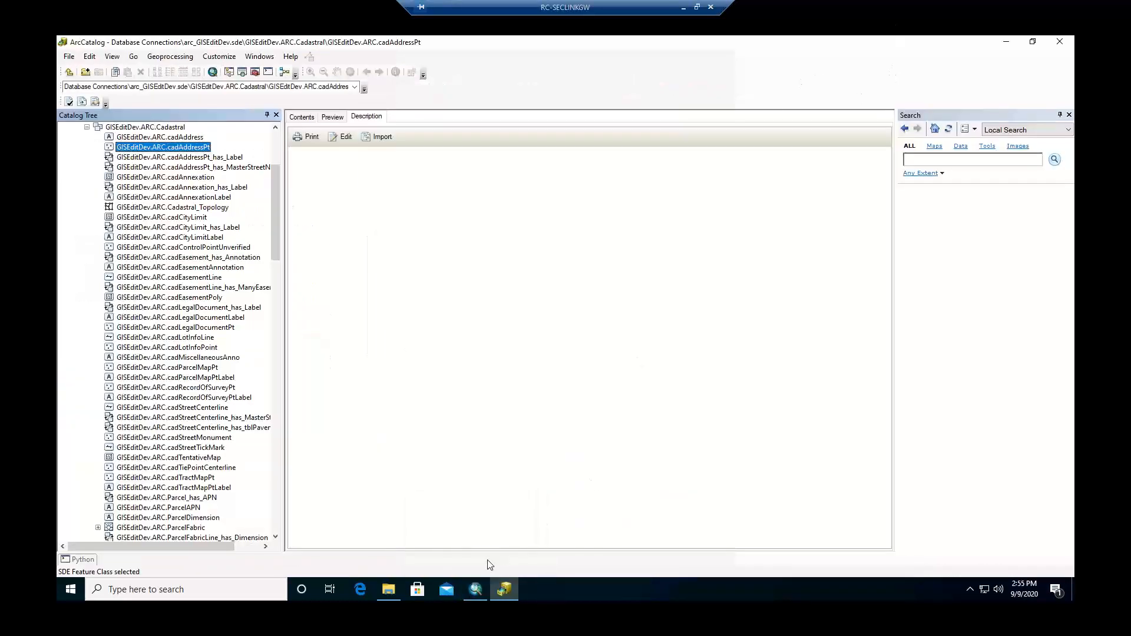
click(475, 590)
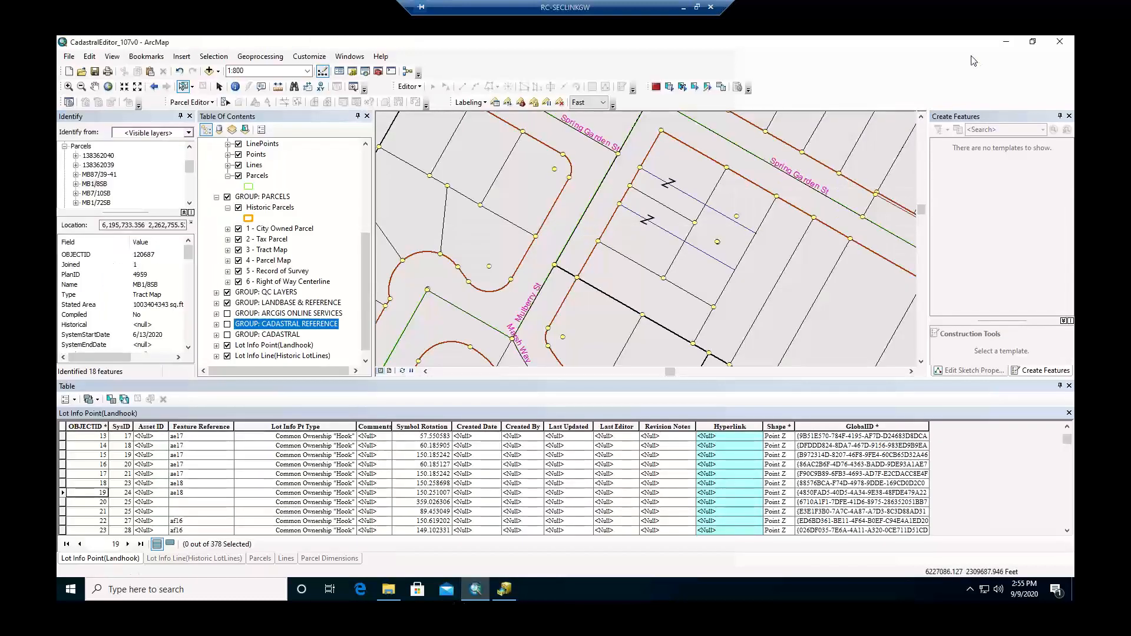
click(1059, 42)
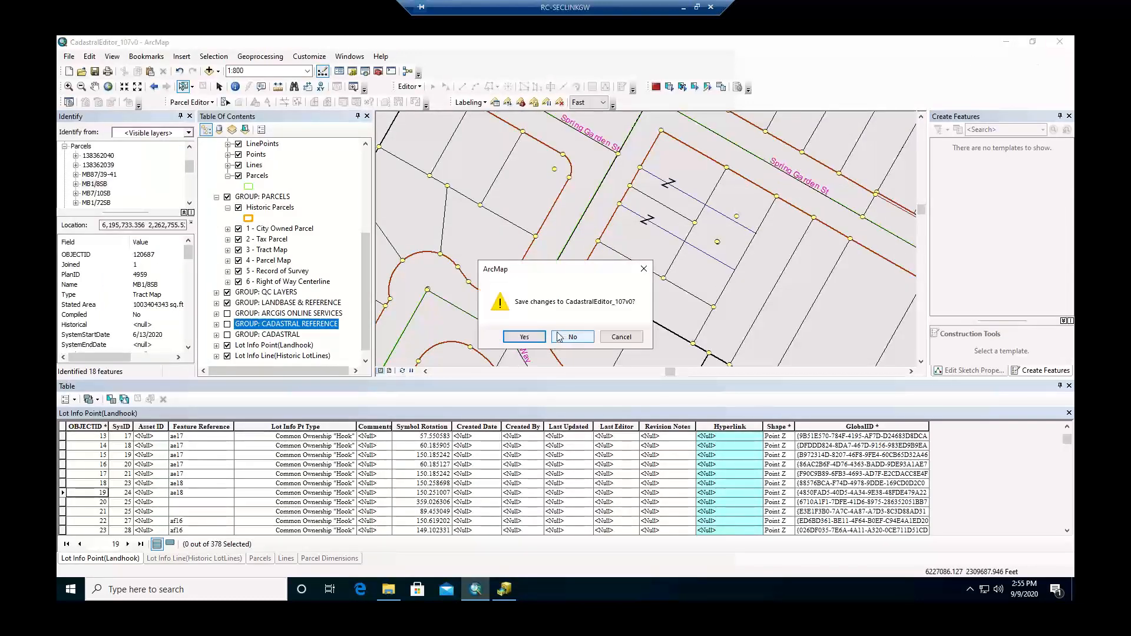
click(623, 338)
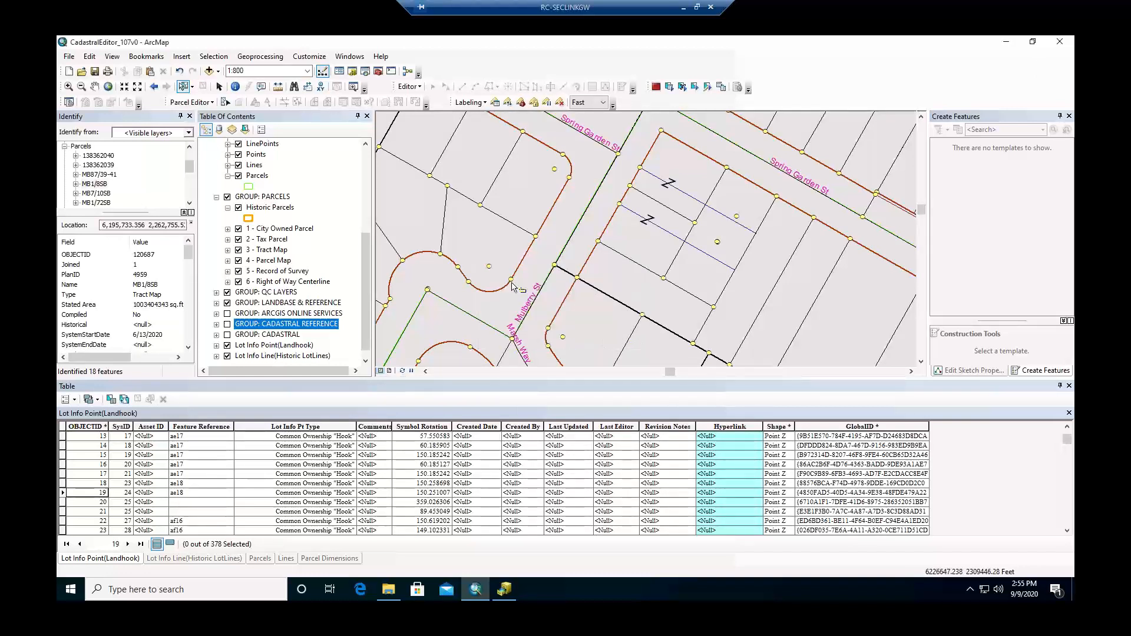
click(356, 71)
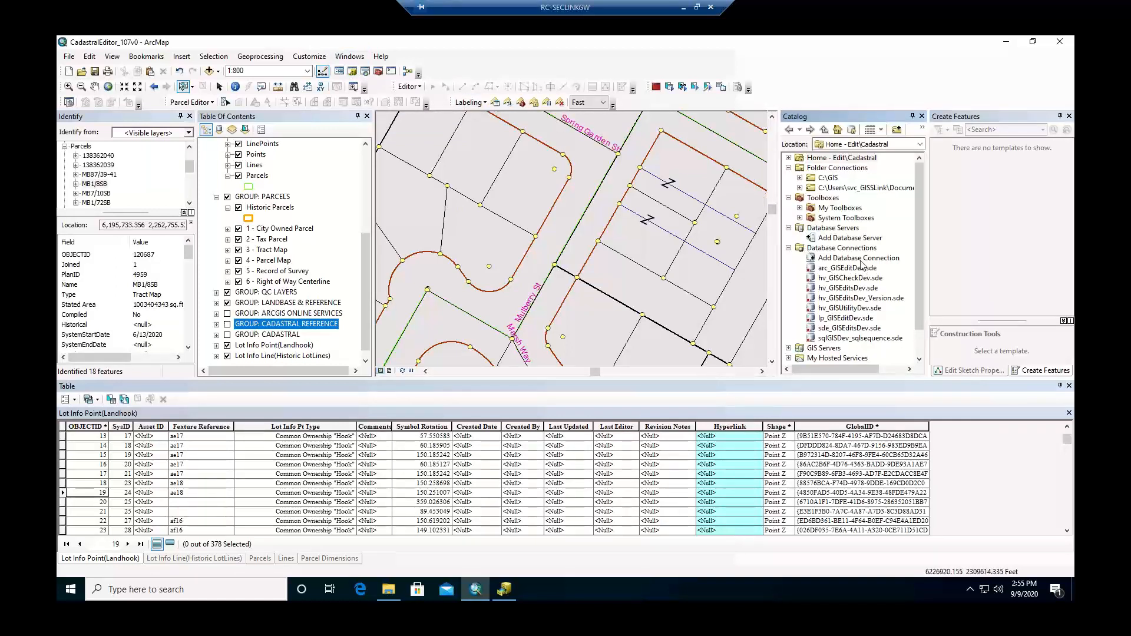
- Connect to arc_GISEditDev.sde and list the feature classes of its Cadastral dataset
click(838, 268)
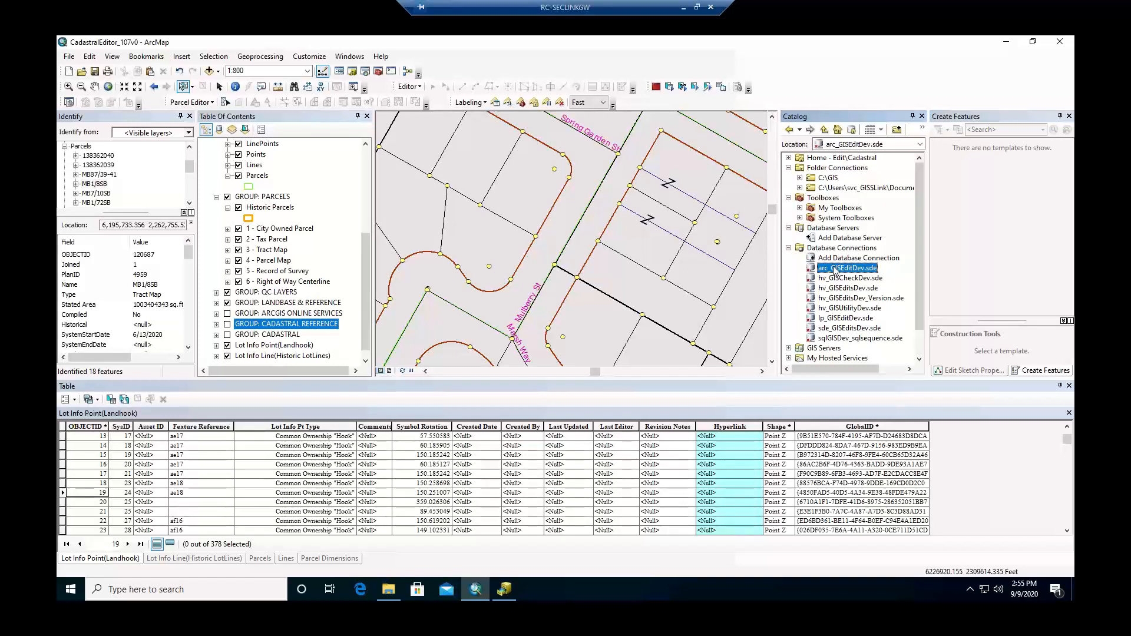
double_click(811, 270)
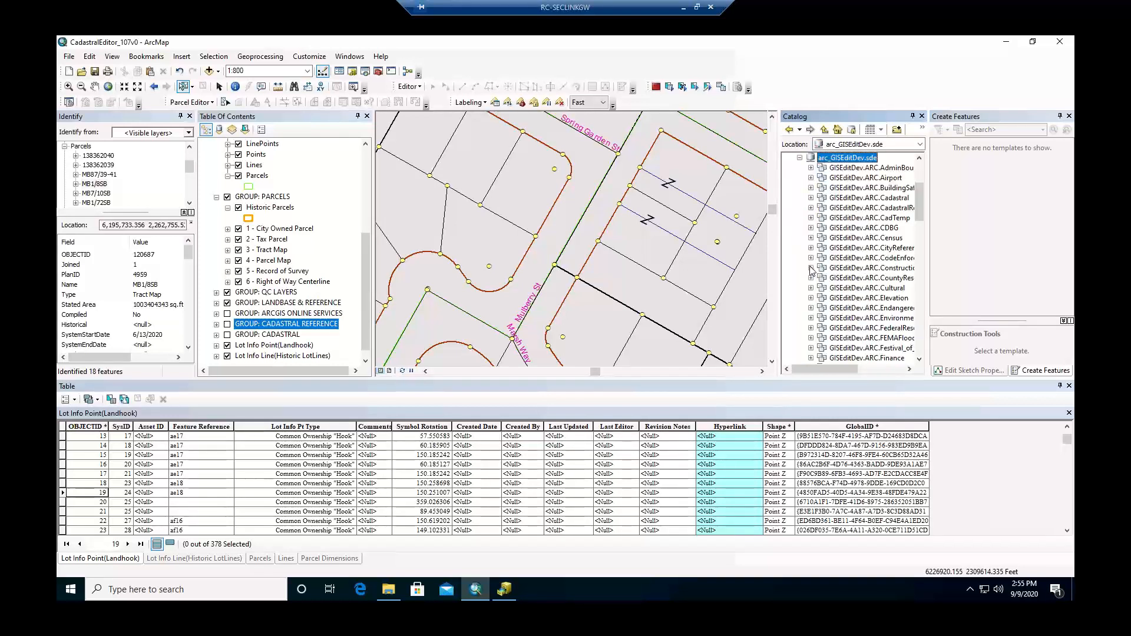
click(872, 199)
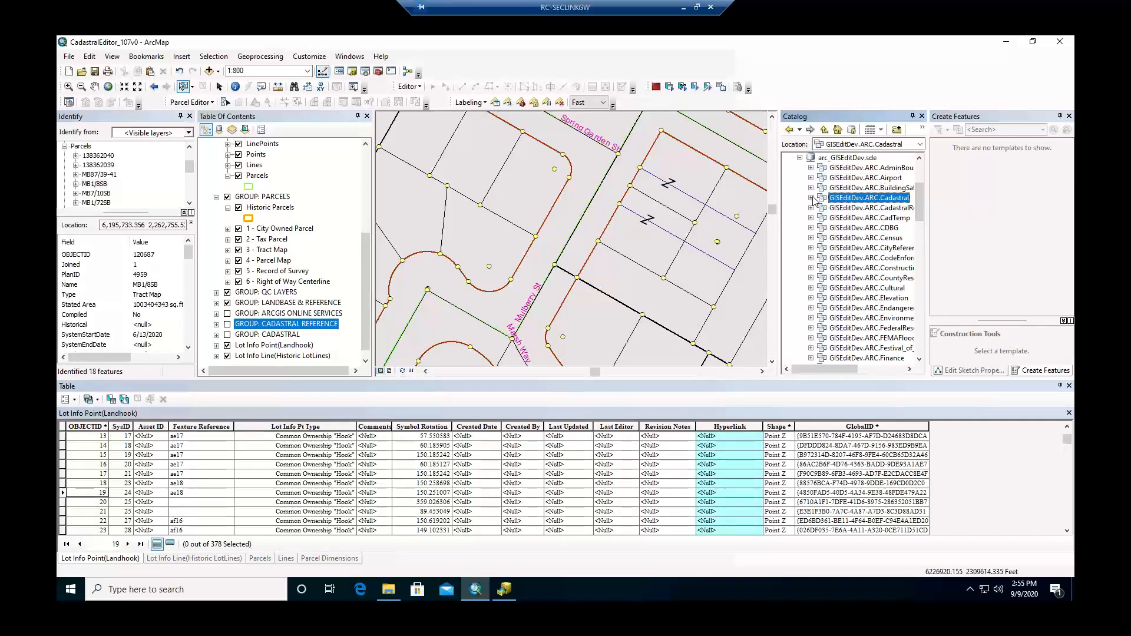
click(810, 199)
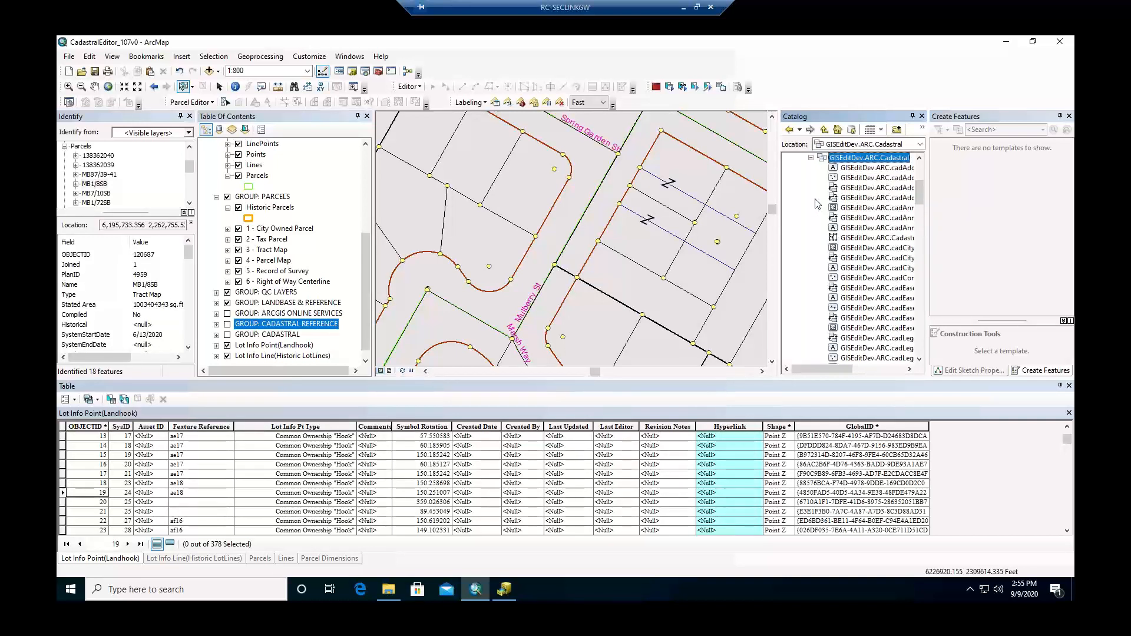
- Read the full item description of the cadAddressPt feature class through to its scale range, and close it
click(896, 179)
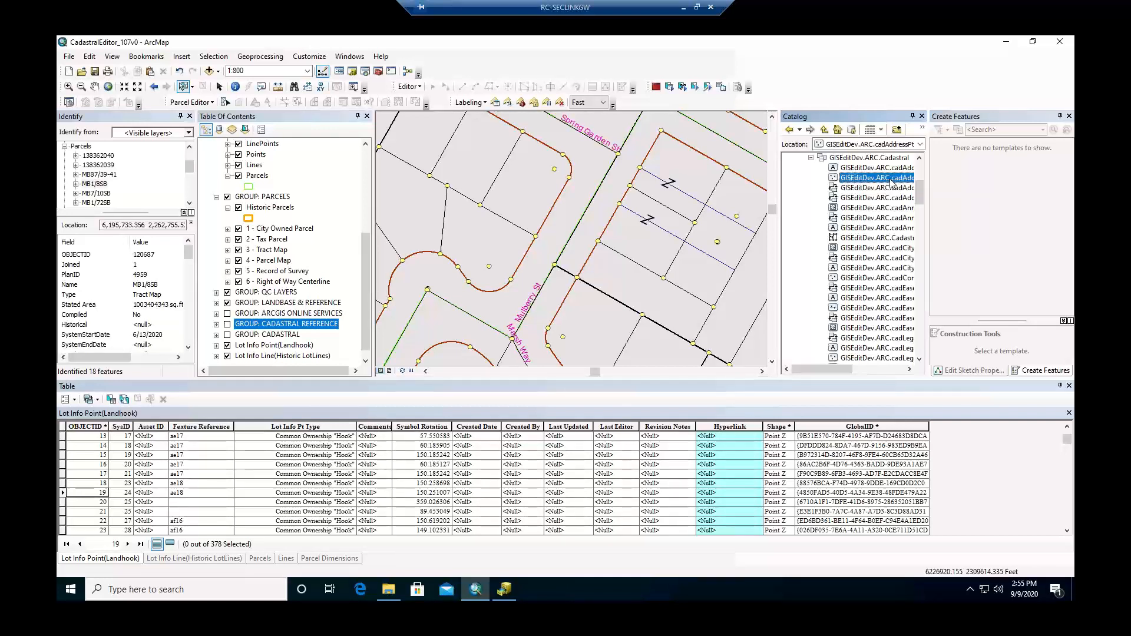
right_click(893, 184)
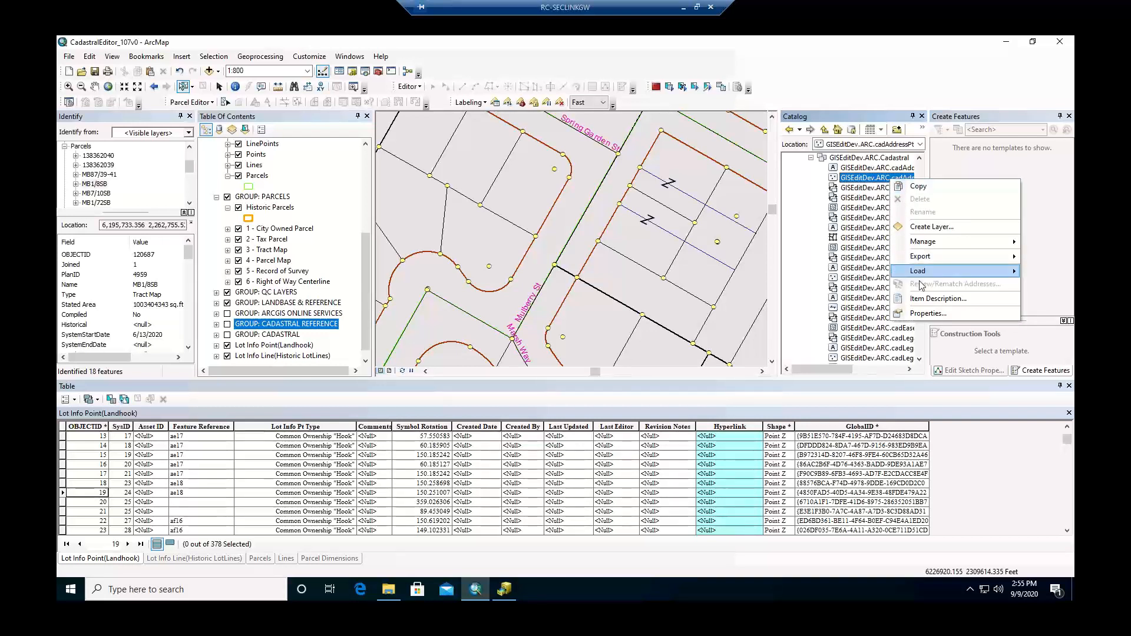
click(923, 300)
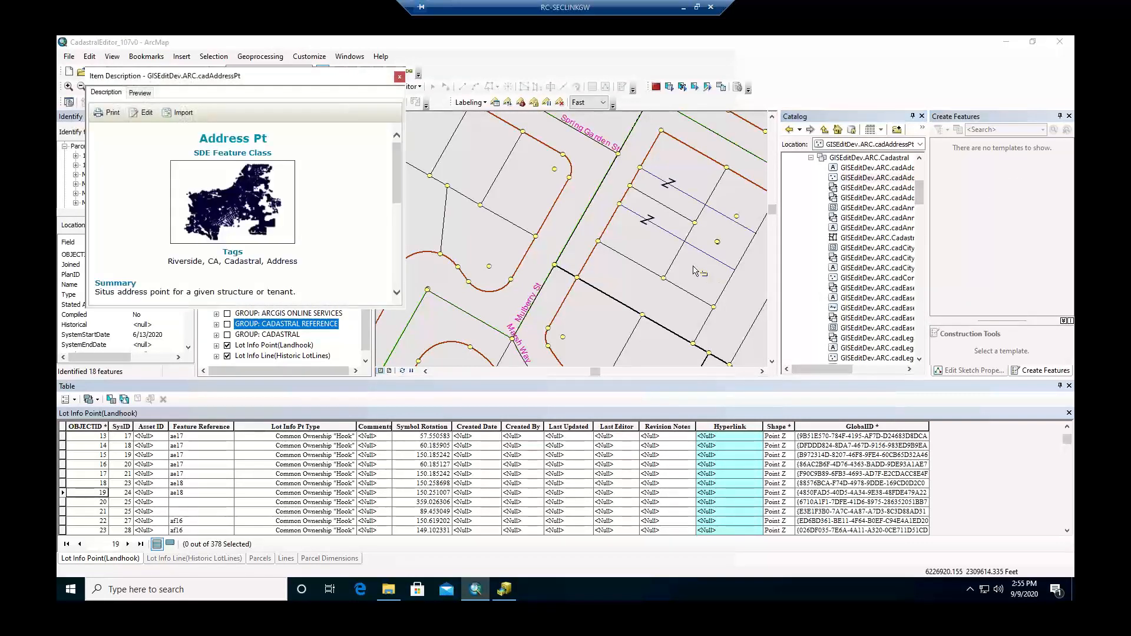
click(400, 272)
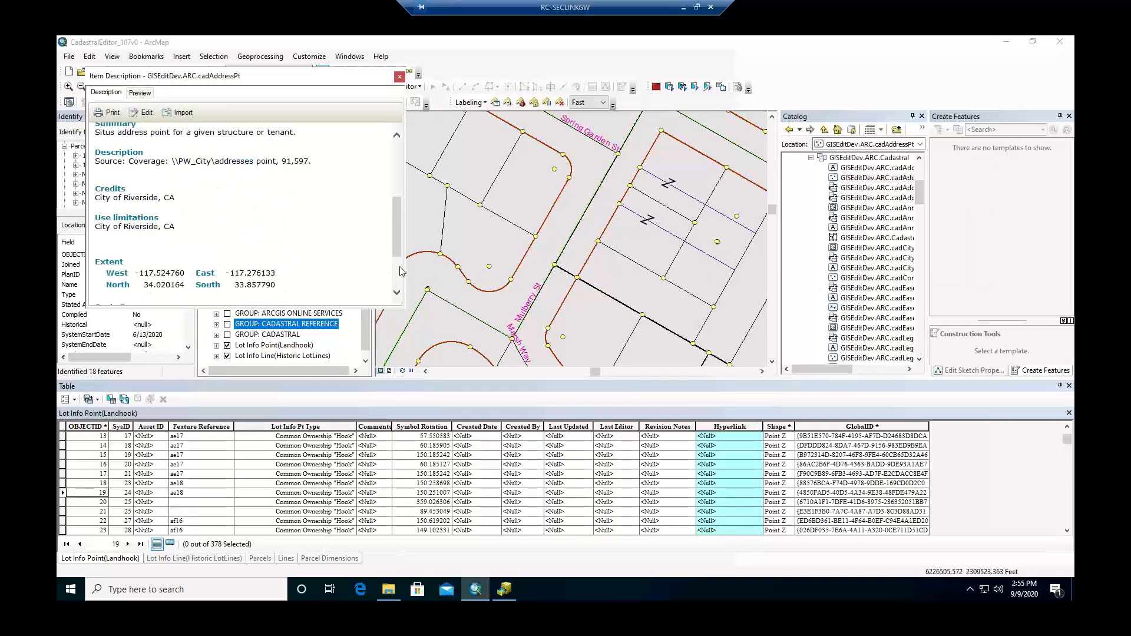
click(400, 276)
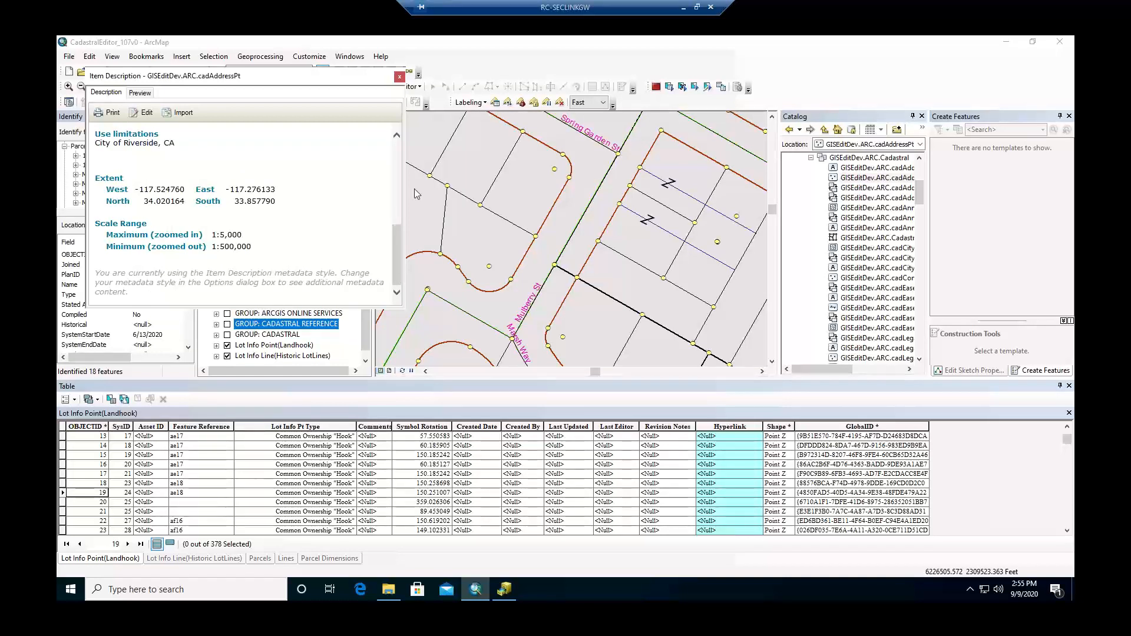
click(398, 77)
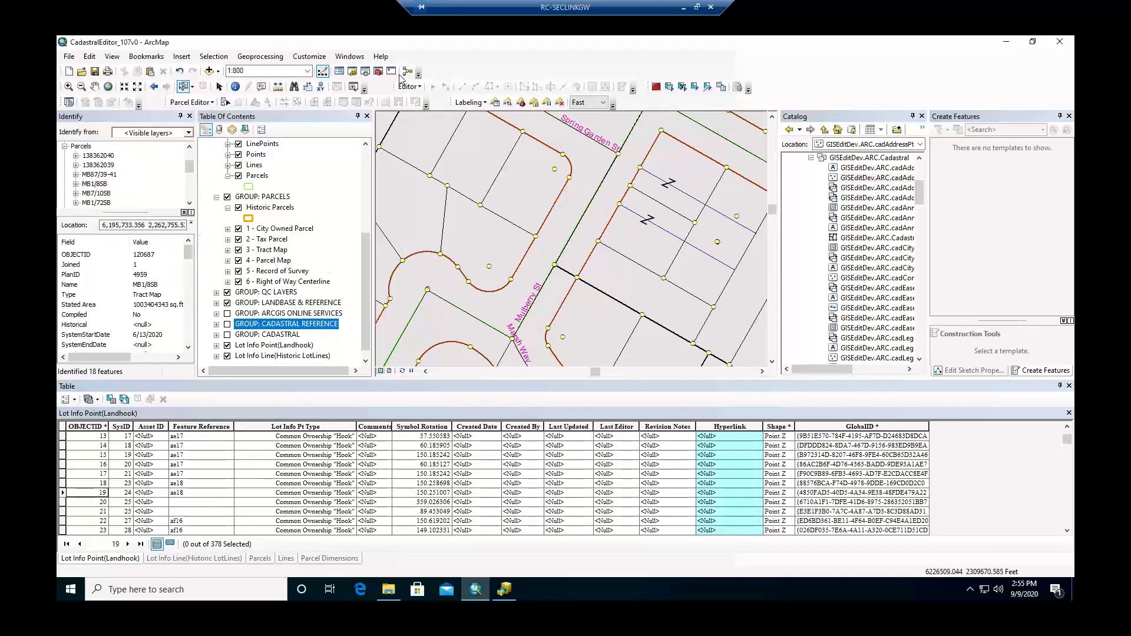
- Switch to ArcCatalog and check the descriptions of cadAddressPt, cadAnnexation, cadCityLimit, cadControlPointUnverified, cadLegalDocumentPt and cadLotInfoPoint in the Cadastral dataset
click(506, 591)
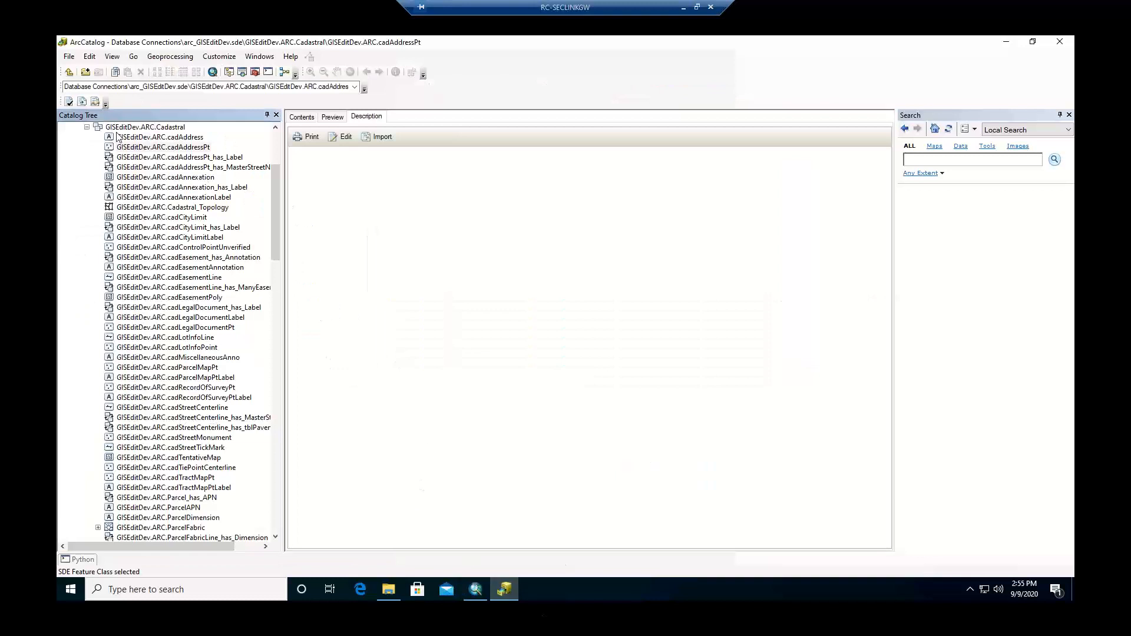
click(165, 148)
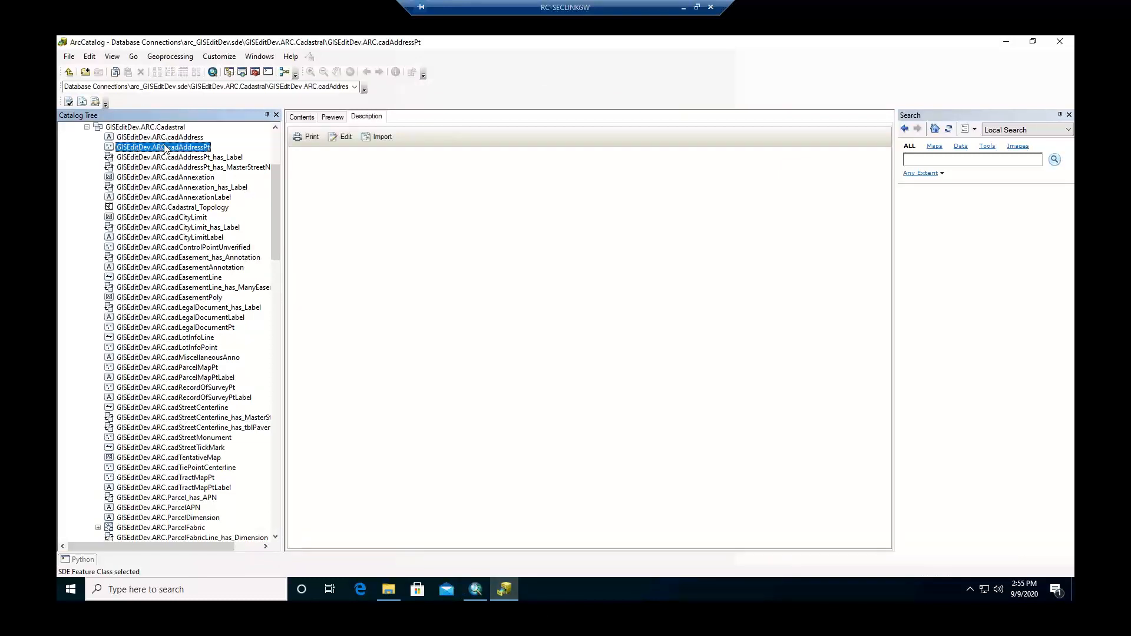
click(163, 179)
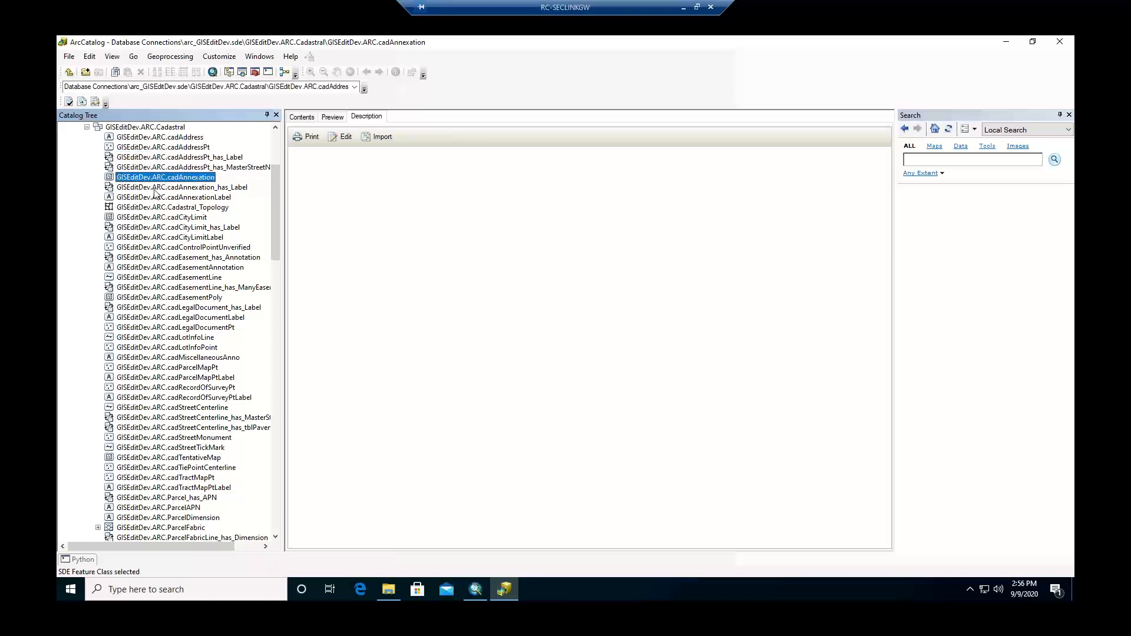
click(184, 218)
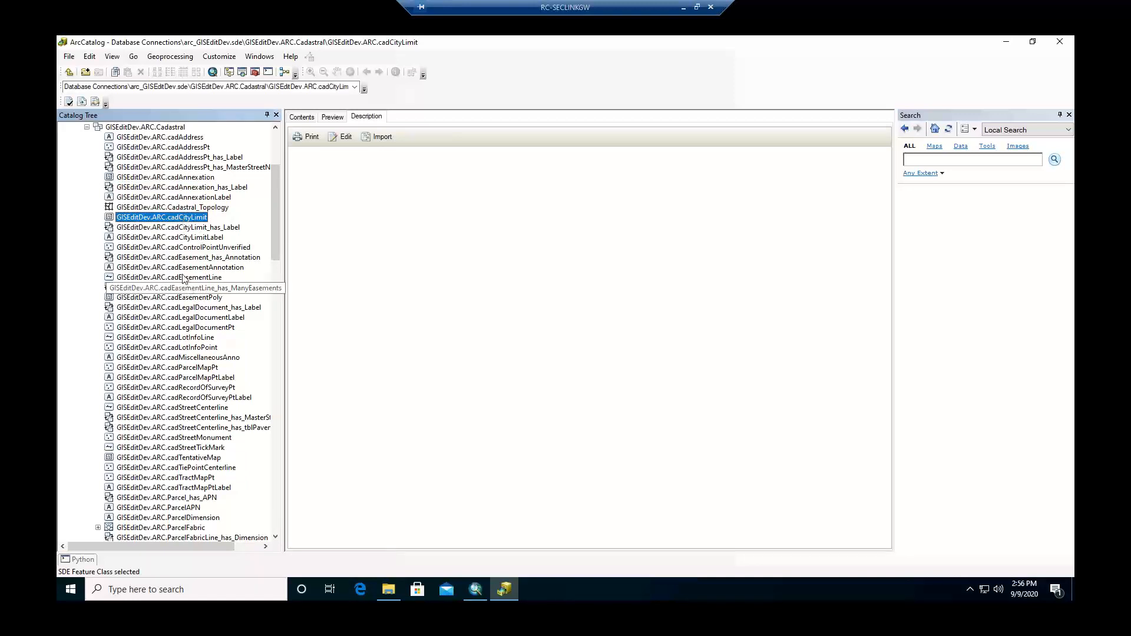
click(178, 248)
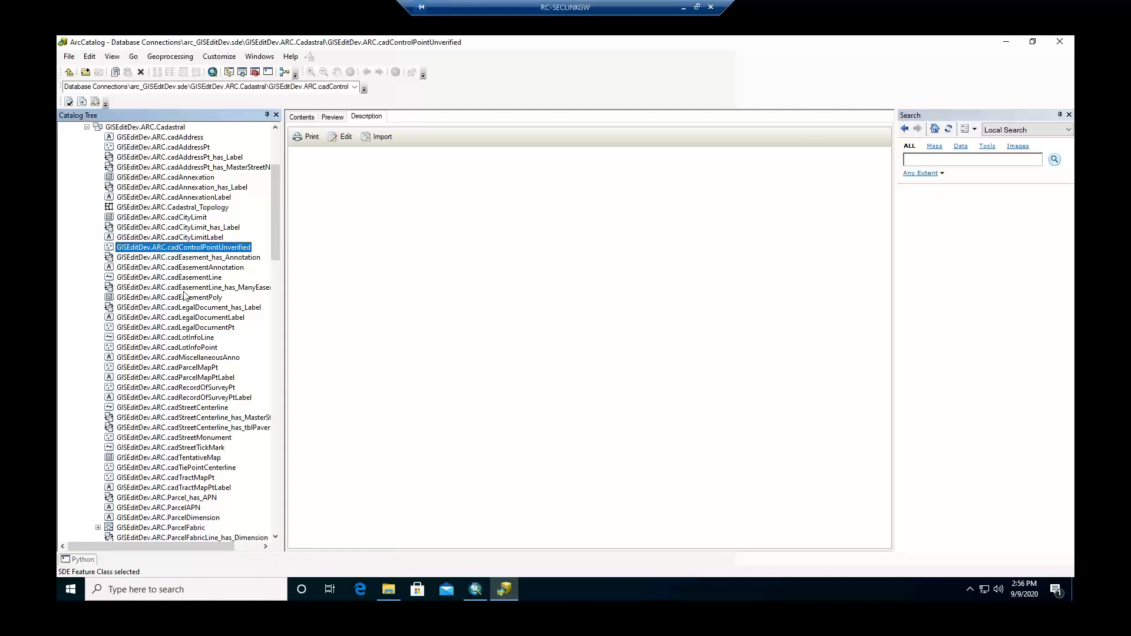
click(182, 330)
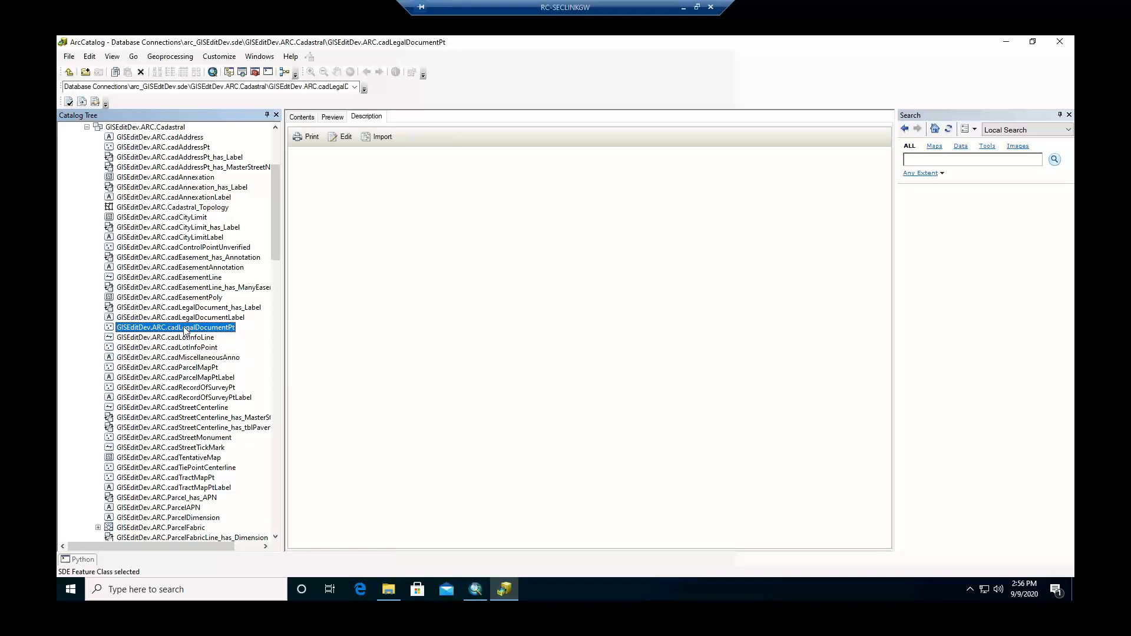
click(187, 349)
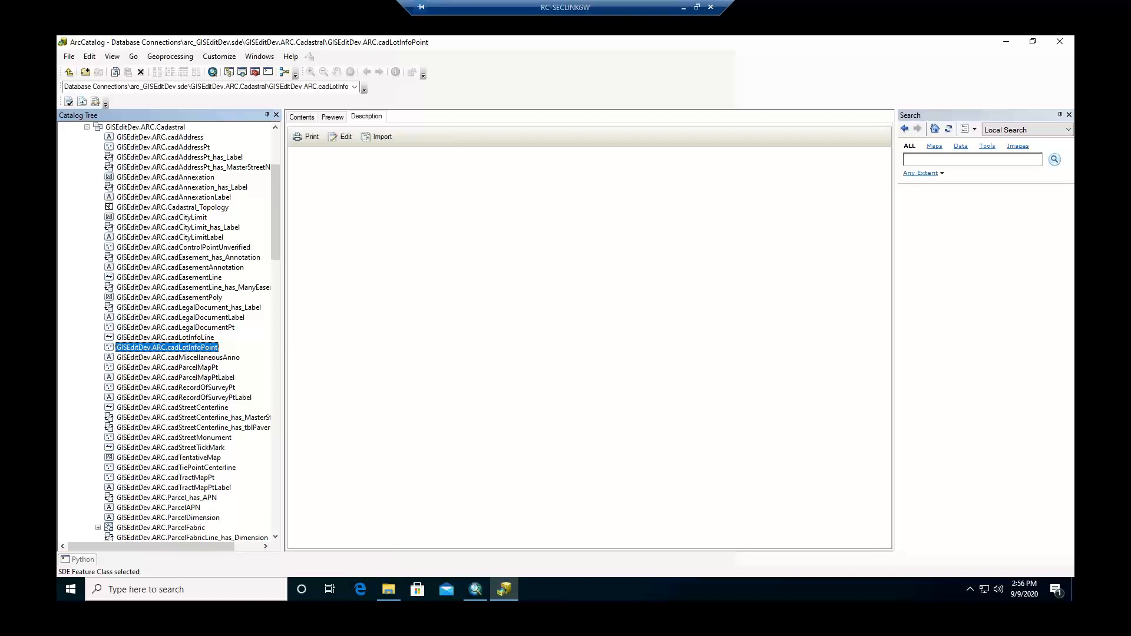
- Switch to the Cadastral Review with City_09092020.pptx presentation in PowerPoint and show the Data Dictionary slide
key(alt+Tab)
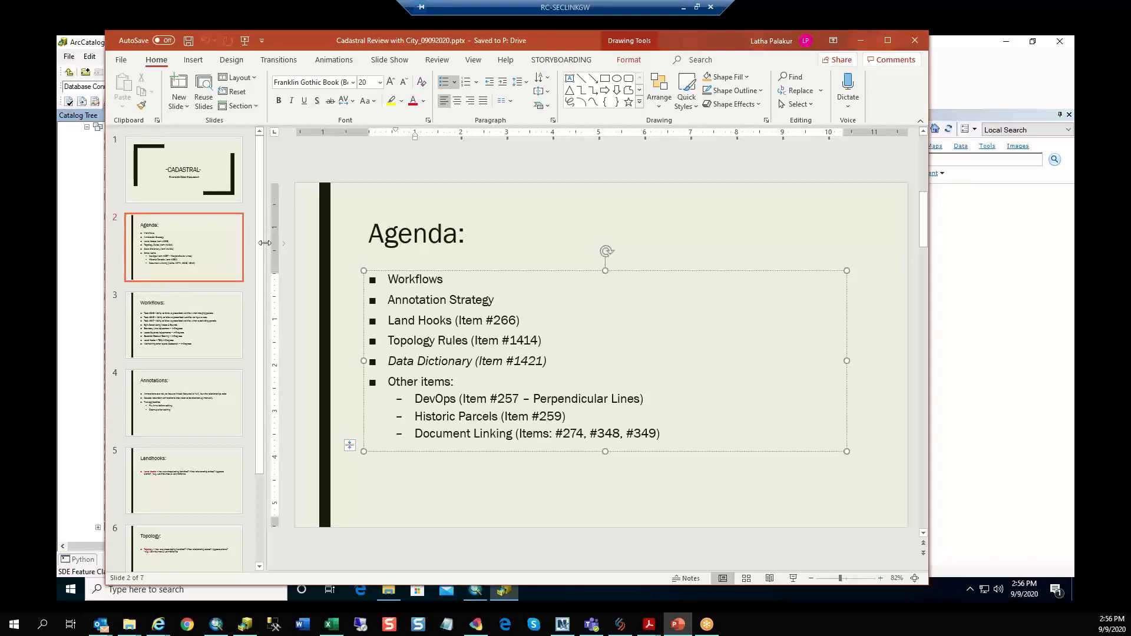
drag(259, 265, 251, 426)
click(194, 513)
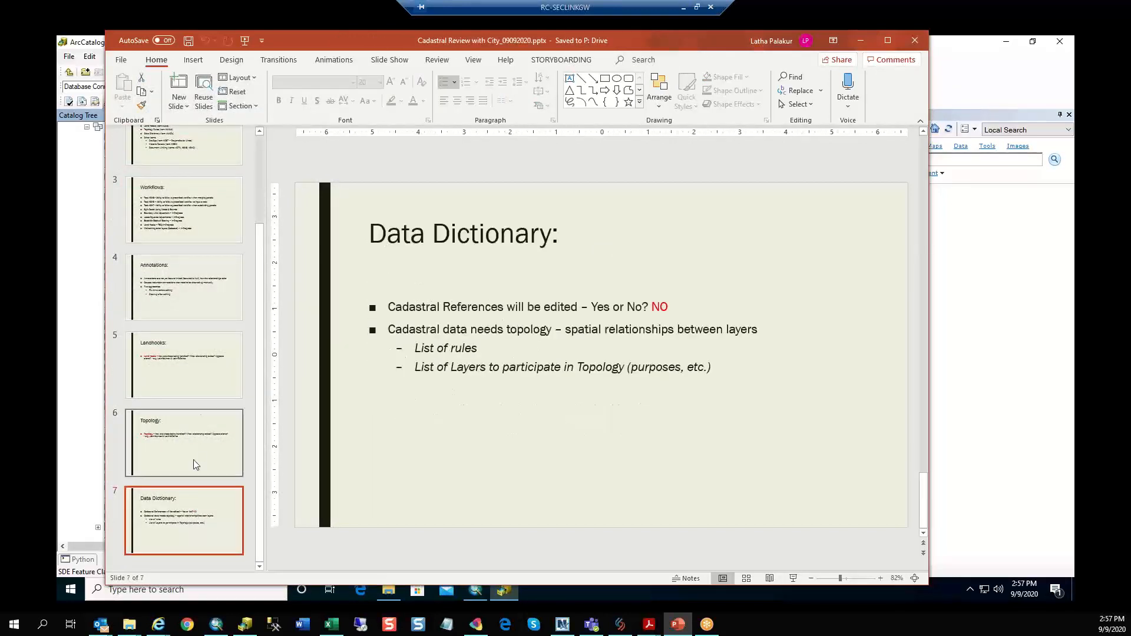